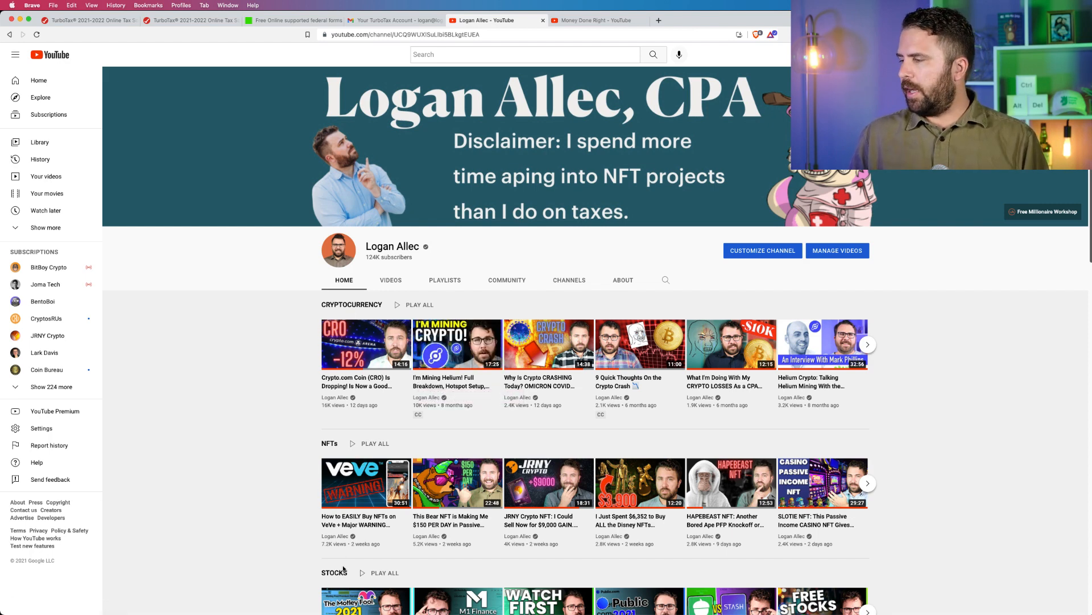
View the Money Done Right YouTube channel, and load go.moneydoneright.com/turbotax in the first TurboTax page.
{"action": "left_click", "coordinate": [607, 22]}
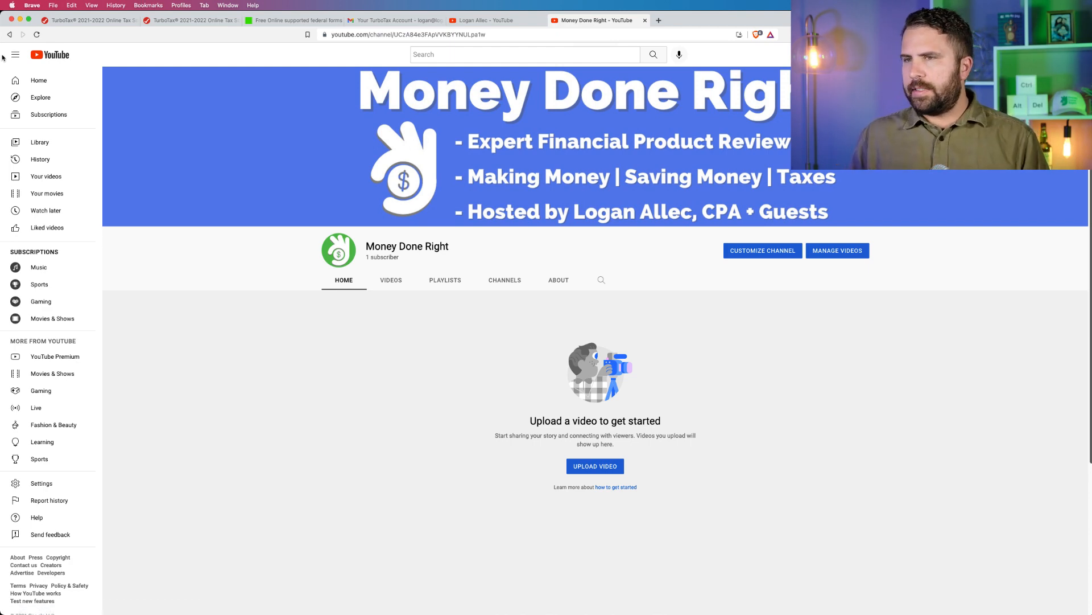
{"action": "left_click", "coordinate": [82, 20]}
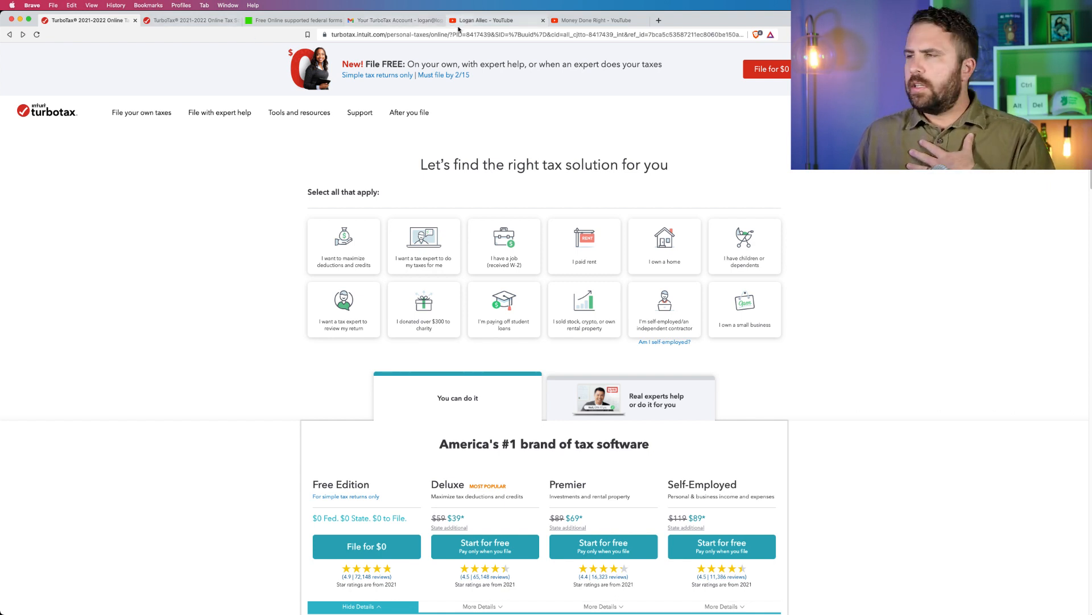
{"action": "left_click", "coordinate": [461, 32]}
{"action": "type", "text": "go"}
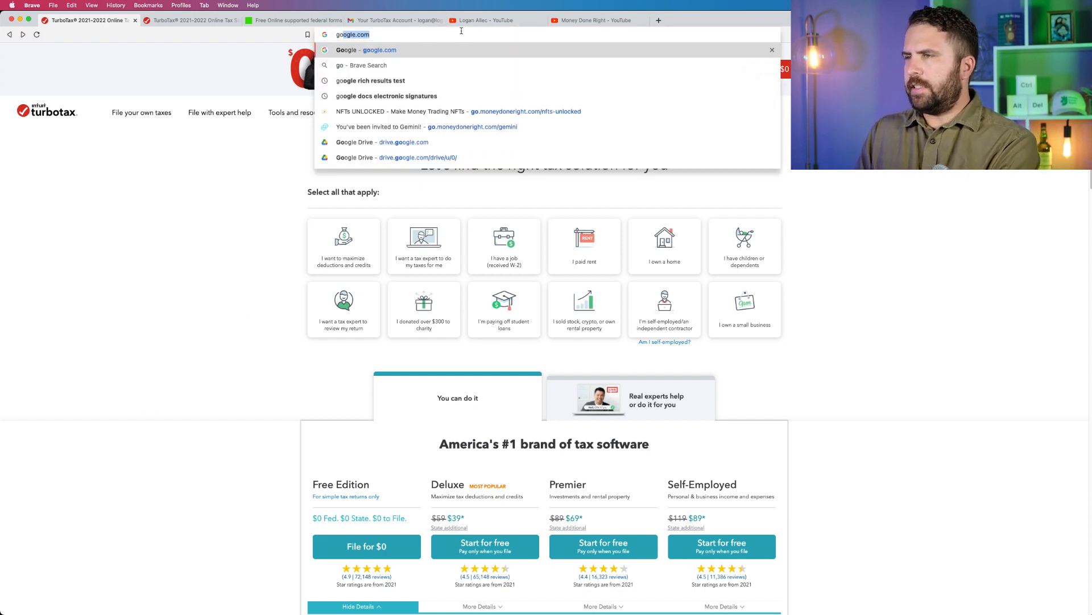
{"action": "type", "text": ".moneydoneright.com/turbotax"}
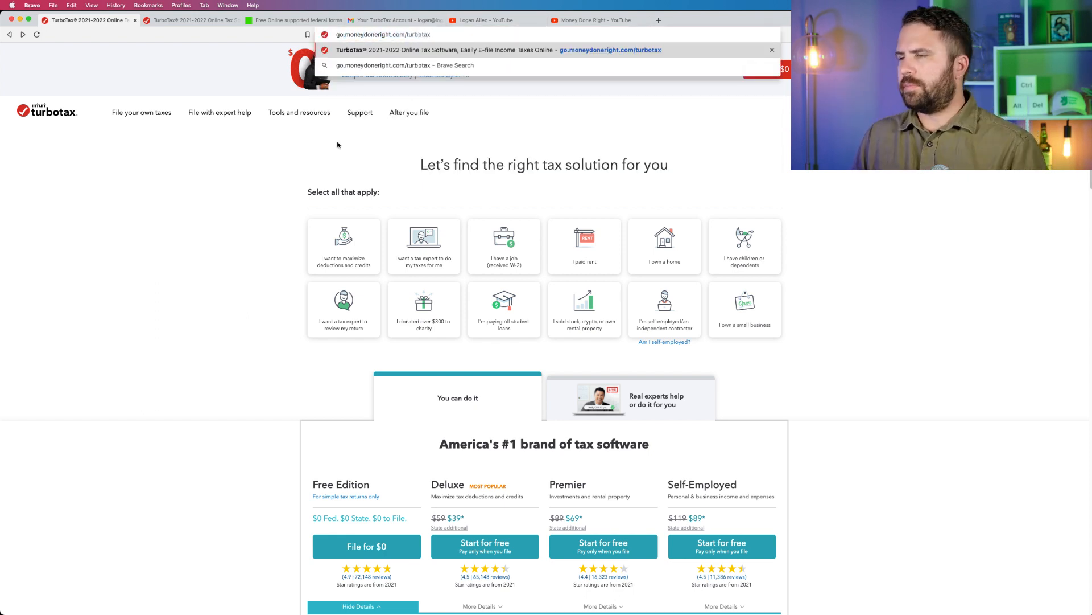
{"action": "key", "text": "Return"}
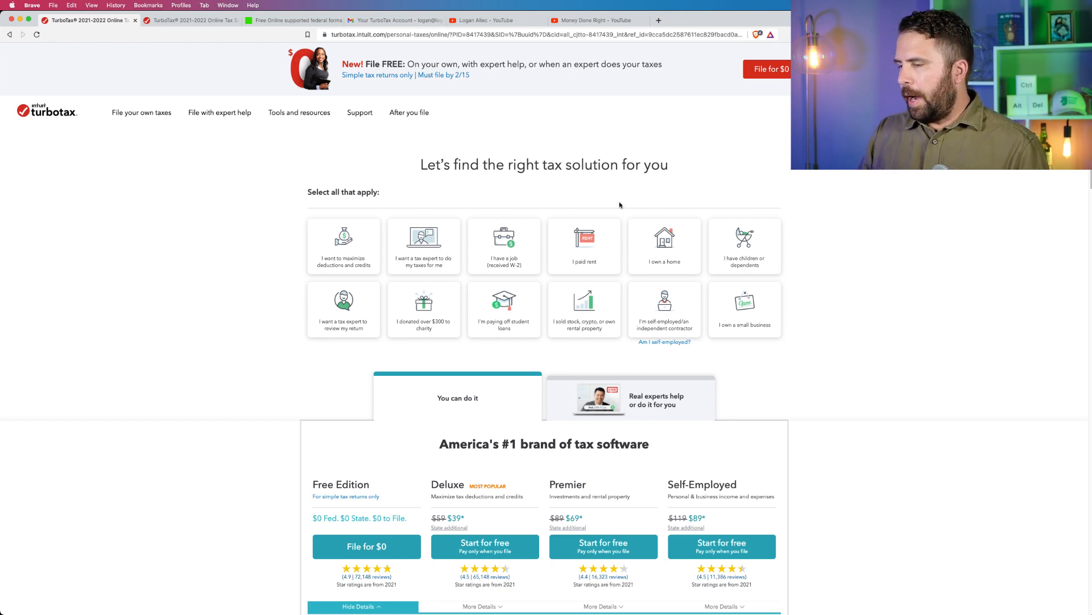
Enlarge the TurboTax page and open the Free Edition's eligibility details for simple tax returns.
{"action": "scroll", "coordinate": [620, 205], "scroll_direction": "down", "scroll_amount": 2}
{"action": "key", "text": "super+equal"}
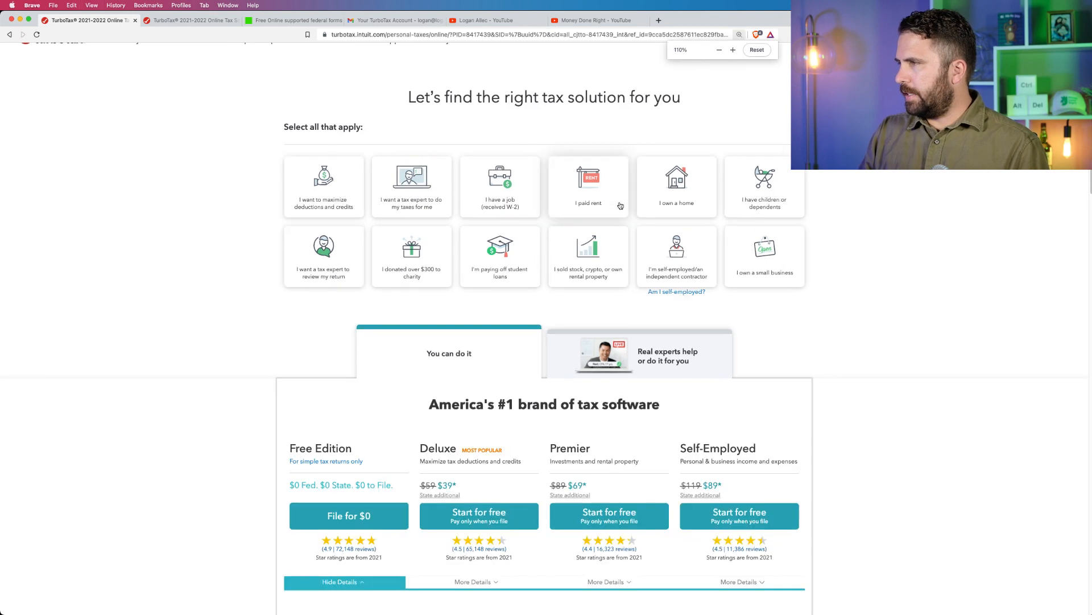
{"action": "key", "text": "super+equal"}
{"action": "scroll", "coordinate": [621, 205], "scroll_direction": "down", "scroll_amount": 5}
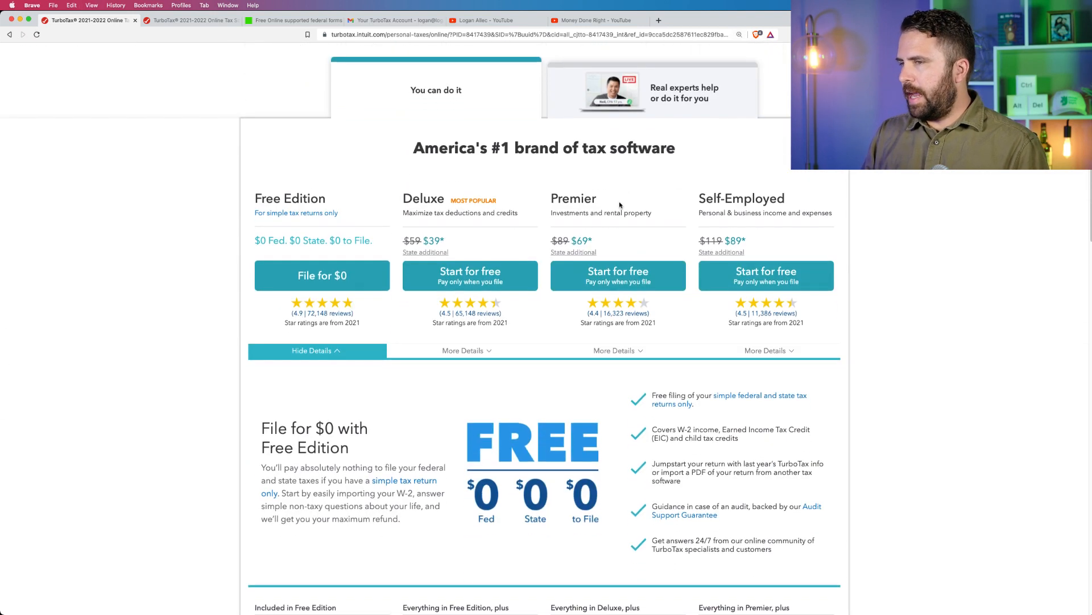
{"action": "left_click", "coordinate": [326, 213]}
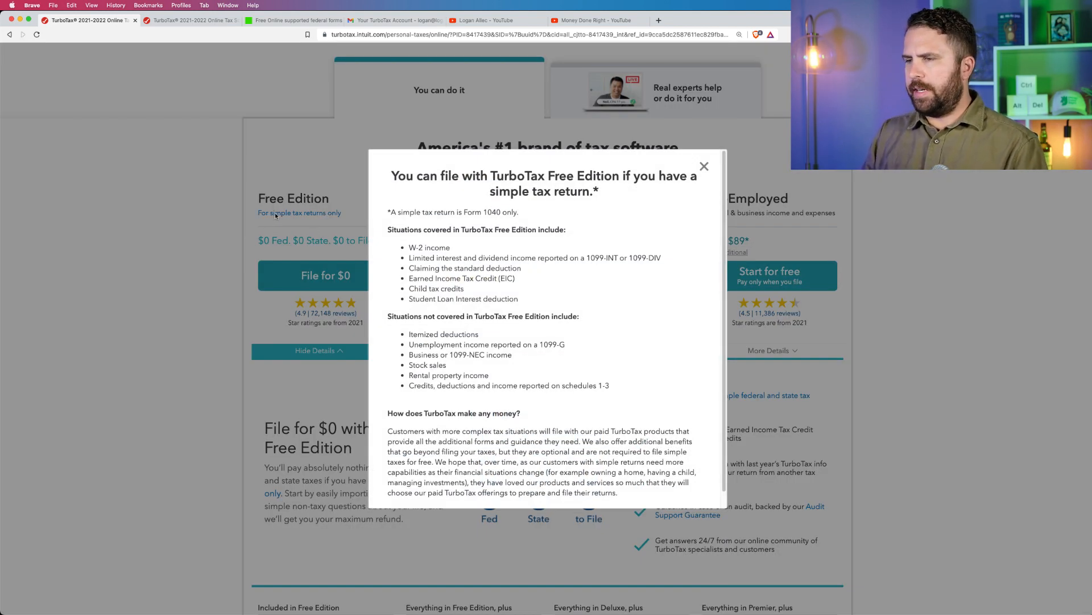
{"action": "left_click", "coordinate": [296, 218]}
{"action": "left_click", "coordinate": [294, 216]}
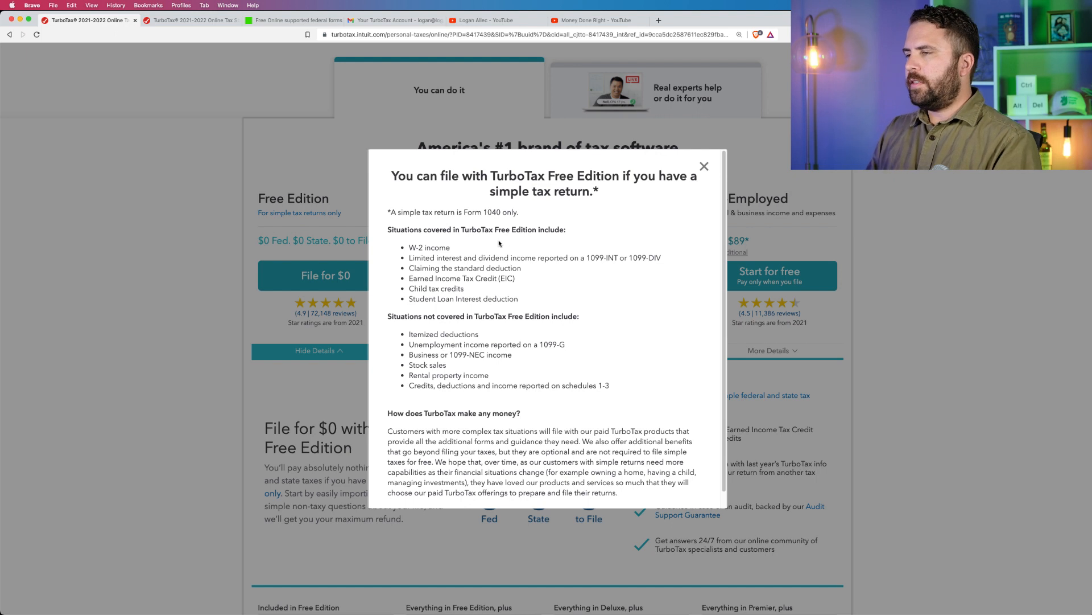
Highlight the Free Edition's covered situations from 1099-INT or 1099-DIV income through student loan interest, and all situations not covered.
{"action": "left_click_drag", "start_coordinate": [453, 248], "coordinate": [664, 261]}
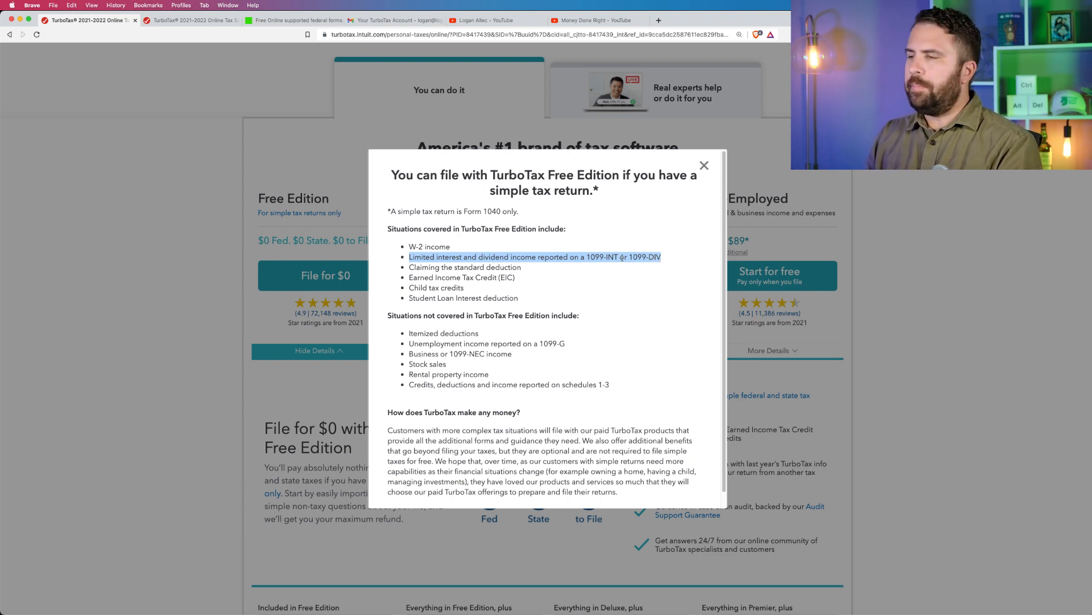
{"action": "left_click_drag", "start_coordinate": [521, 268], "coordinate": [409, 267]}
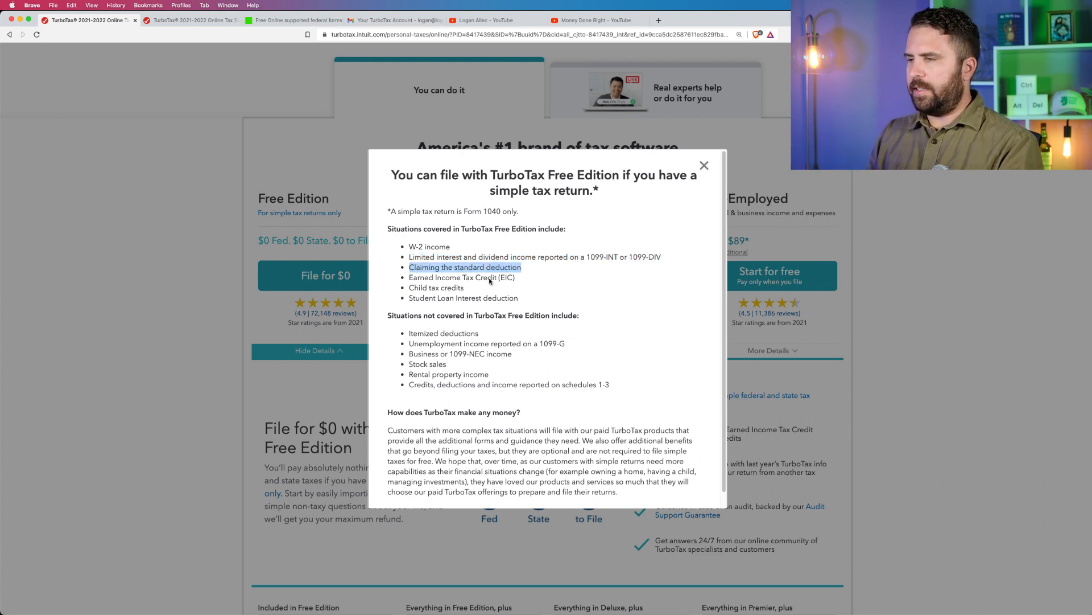
{"action": "left_click_drag", "start_coordinate": [516, 278], "coordinate": [408, 279]}
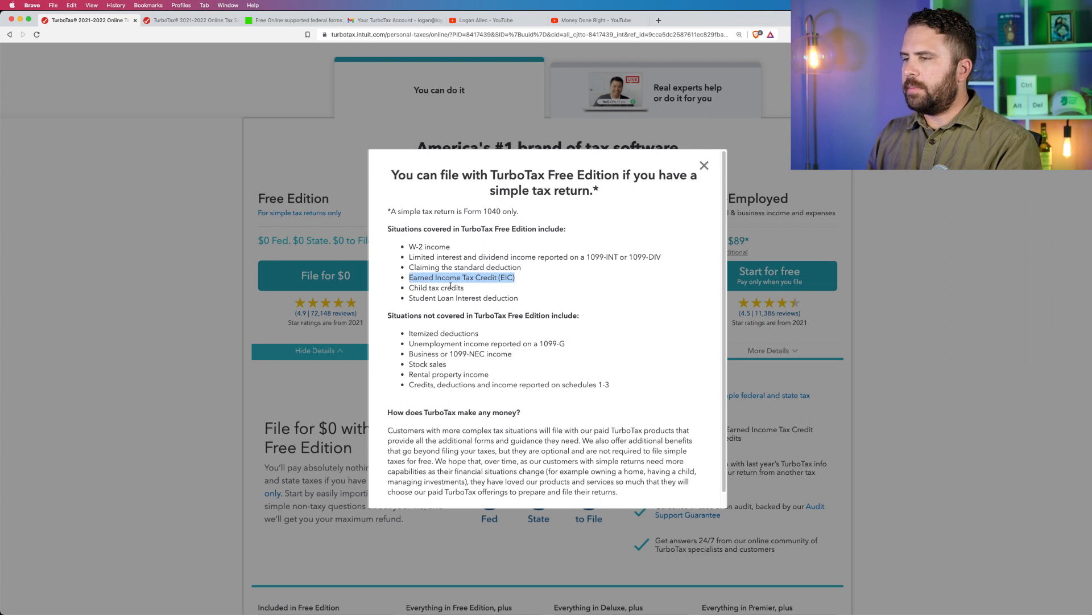
{"action": "left_click_drag", "start_coordinate": [473, 290], "coordinate": [408, 289]}
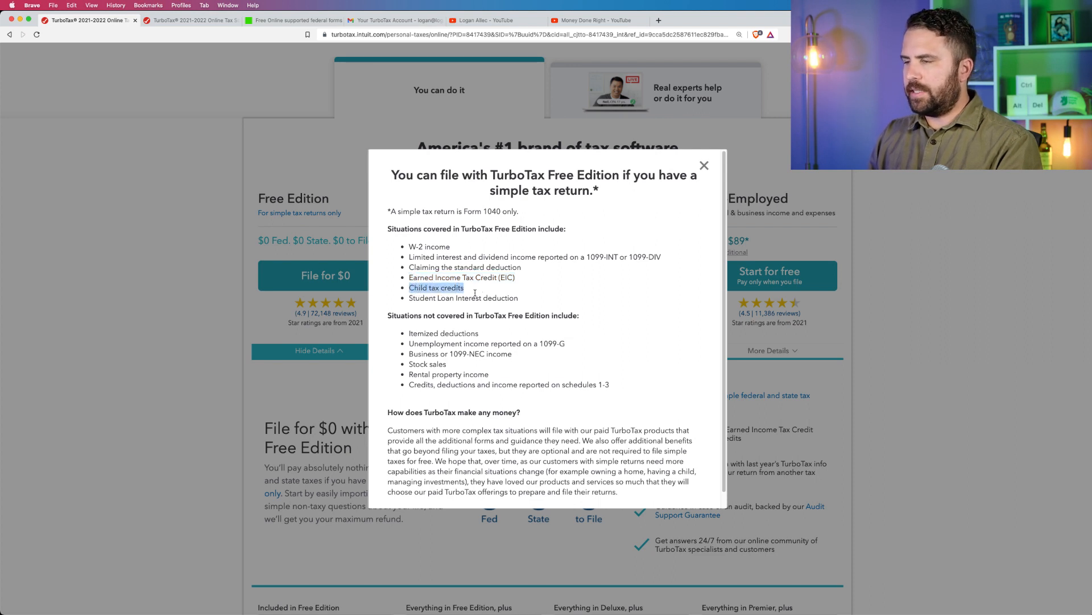
{"action": "left_click_drag", "start_coordinate": [537, 301], "coordinate": [410, 296]}
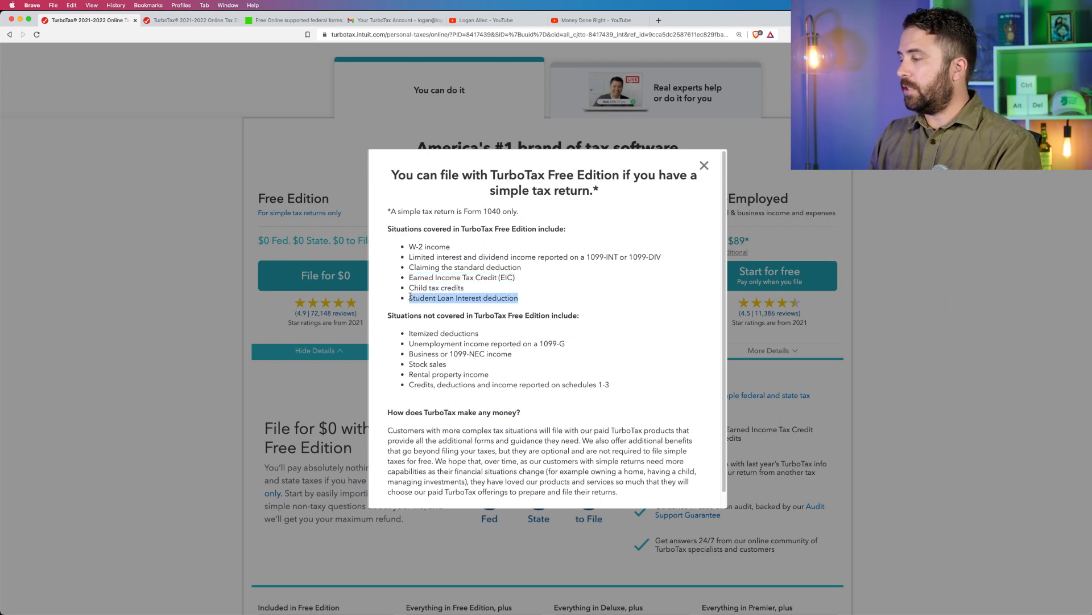
{"action": "left_click", "coordinate": [410, 297]}
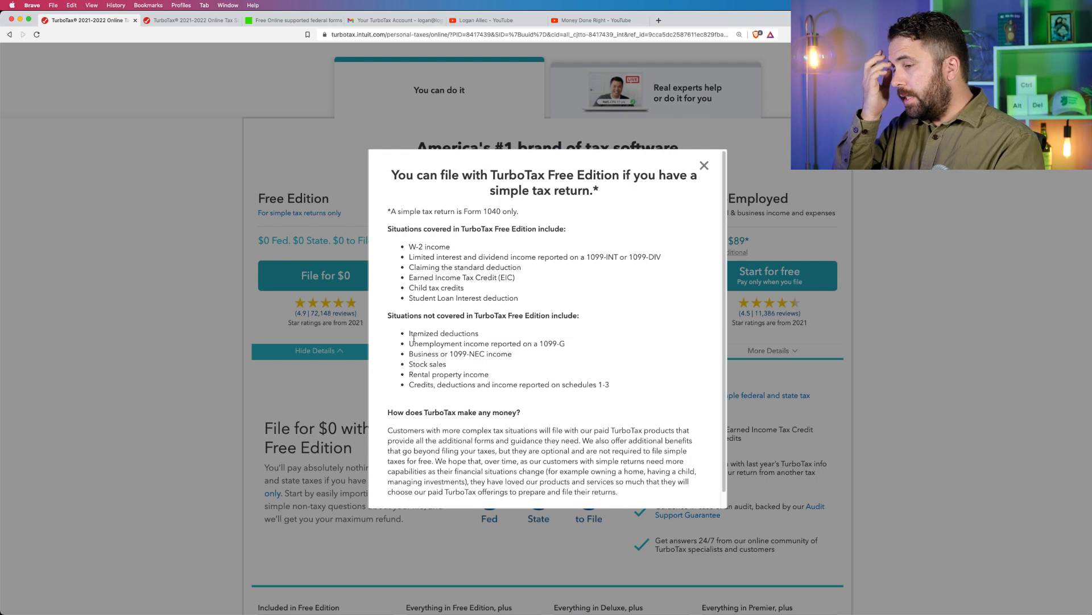
{"action": "left_click_drag", "start_coordinate": [409, 332], "coordinate": [628, 392]}
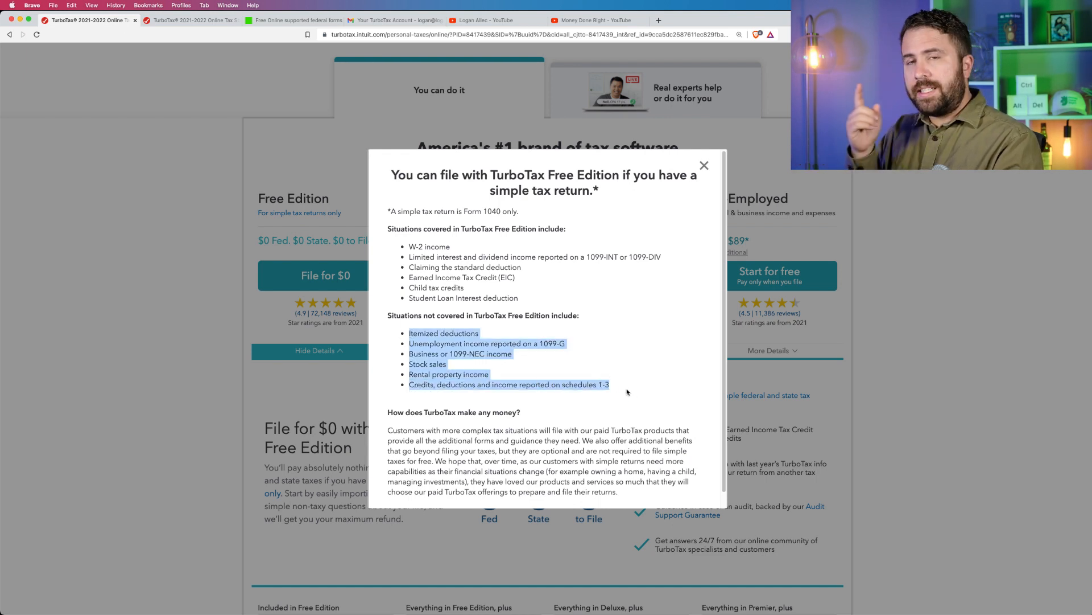
Place the H&R Block supported federal forms page directly after the first TurboTax page and highlight Form 8863 Education Credits.
{"action": "left_click", "coordinate": [275, 21]}
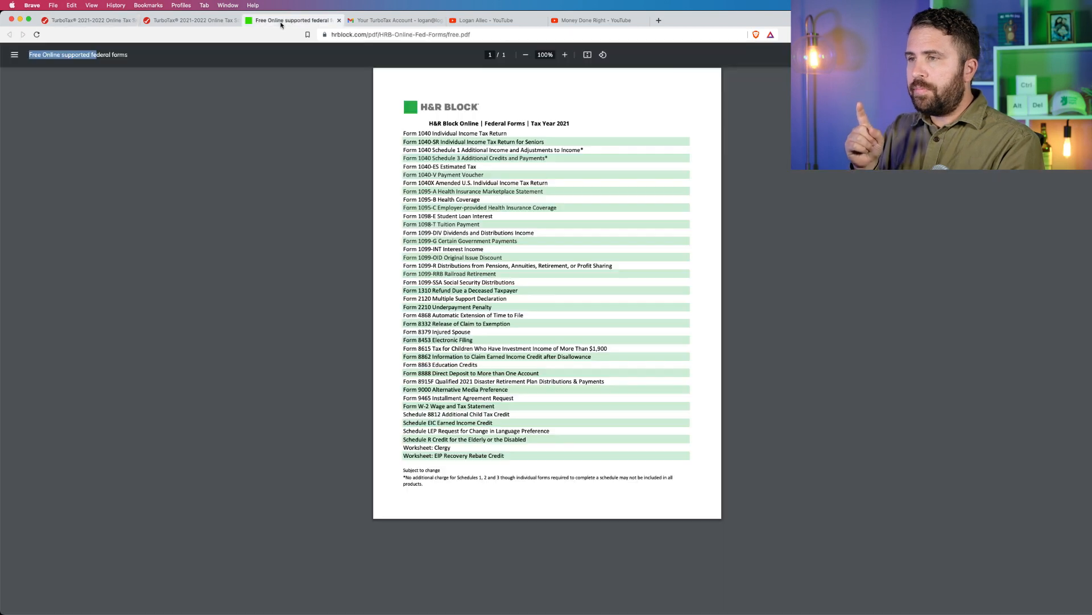
{"action": "left_click_drag", "start_coordinate": [274, 22], "coordinate": [183, 23]}
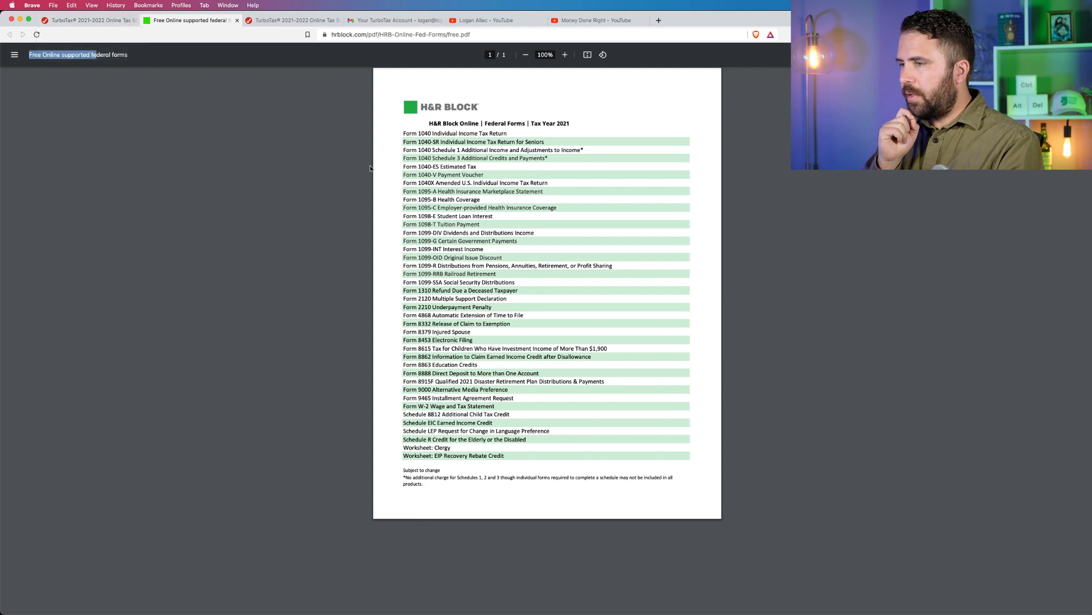
{"action": "left_click", "coordinate": [480, 365]}
{"action": "left_click_drag", "start_coordinate": [480, 365], "coordinate": [403, 365]}
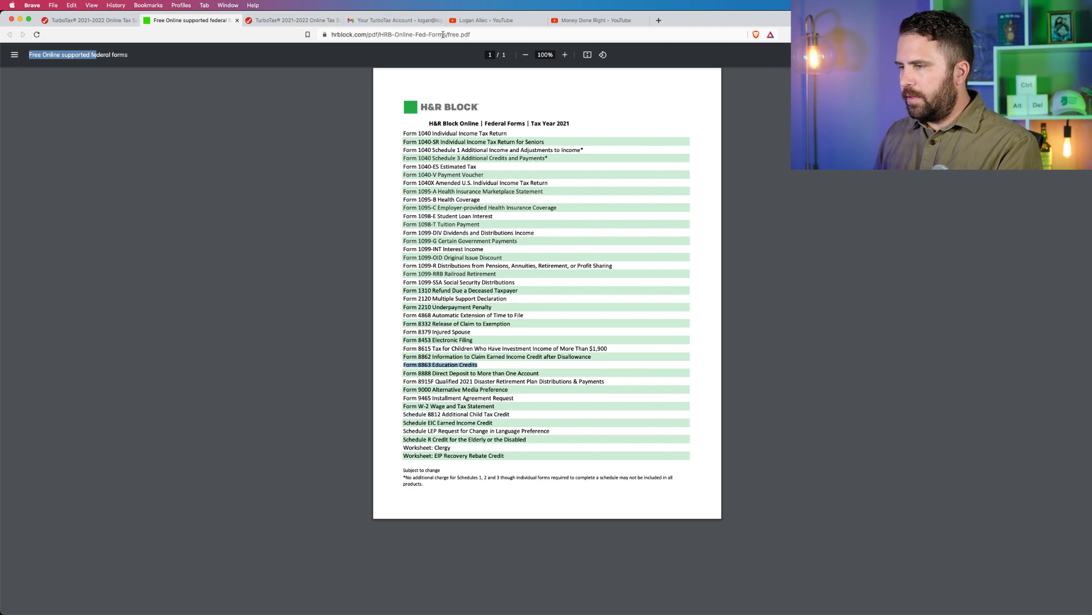
Return to TurboTax, close the Free Edition eligibility details, and highlight the Deluxe, Premier and Self-Employed plan descriptions.
{"action": "left_click", "coordinate": [90, 20]}
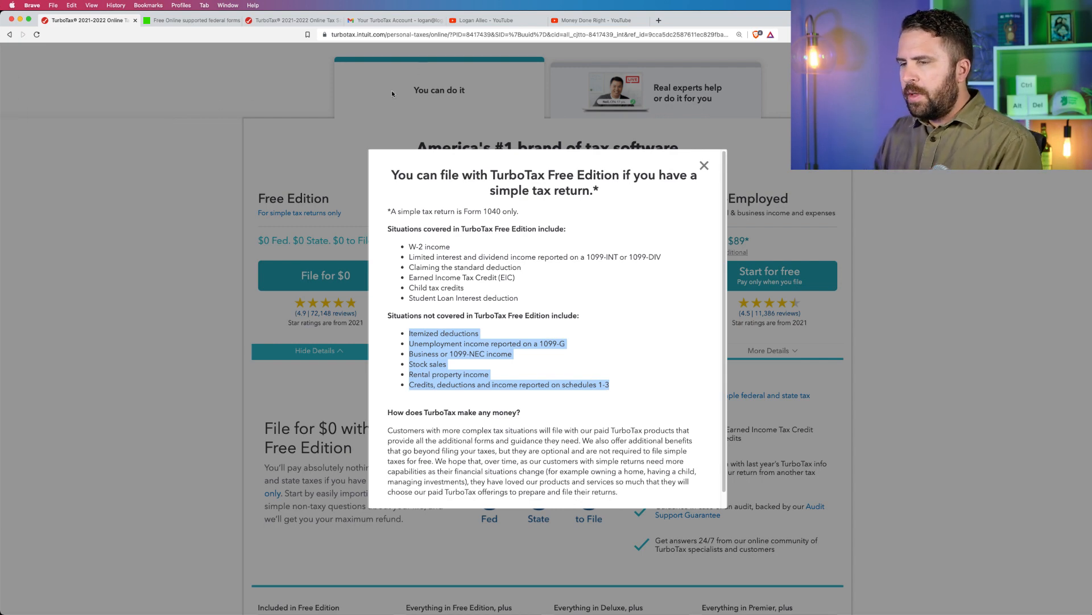
{"action": "left_click", "coordinate": [210, 165]}
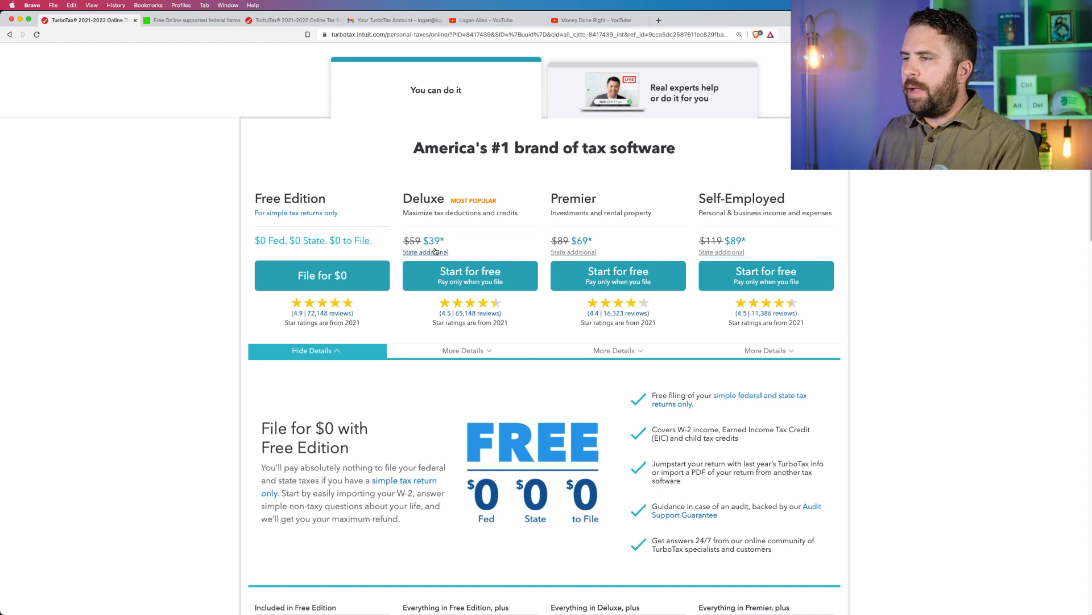
{"action": "left_click_drag", "start_coordinate": [401, 213], "coordinate": [656, 214]}
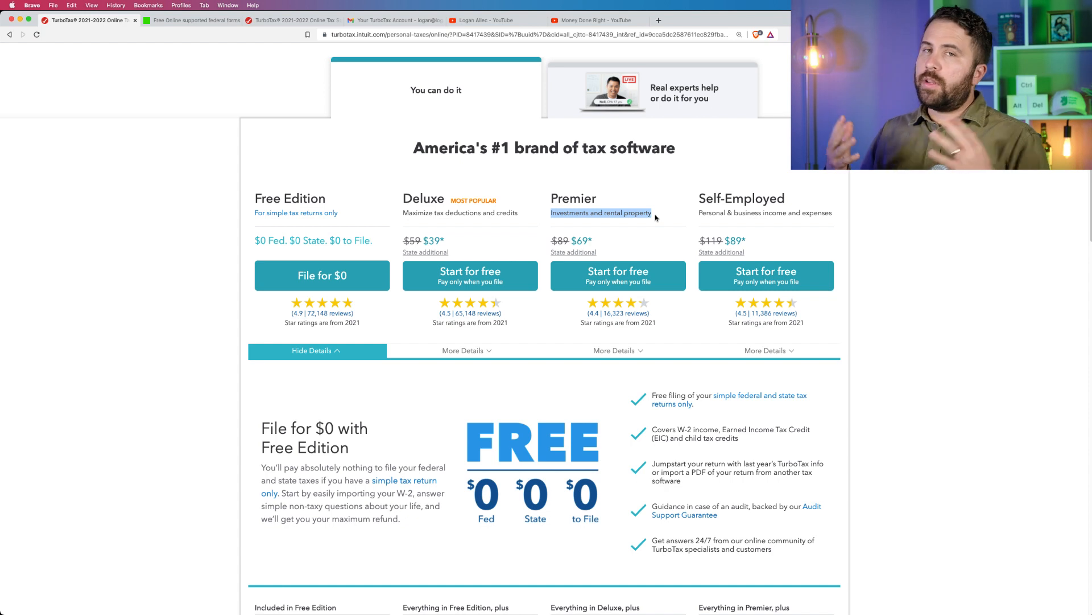
{"action": "left_click", "coordinate": [654, 214]}
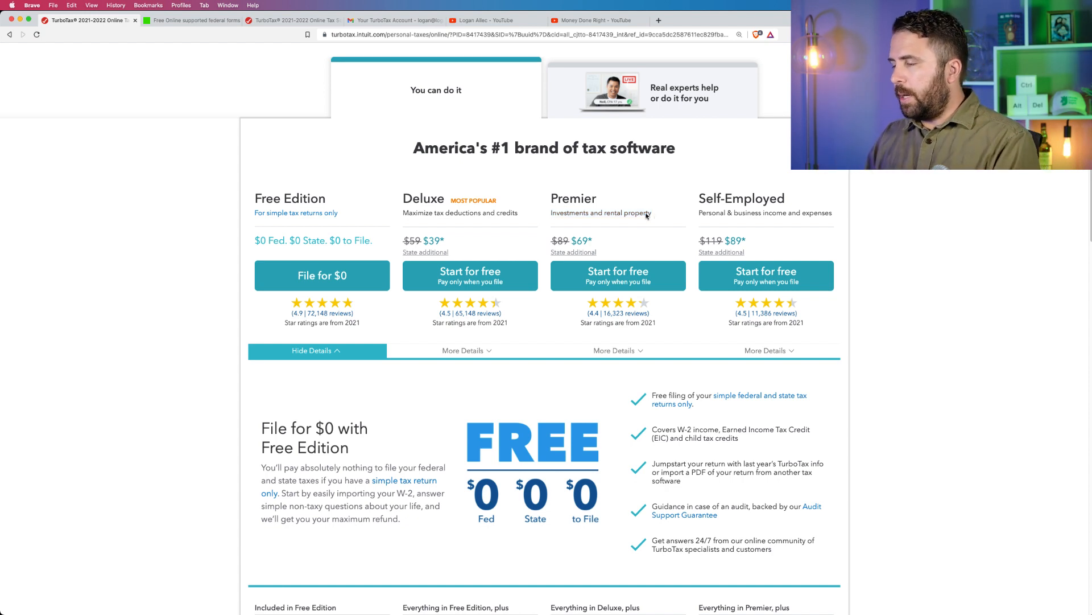
{"action": "double_click", "coordinate": [548, 215]}
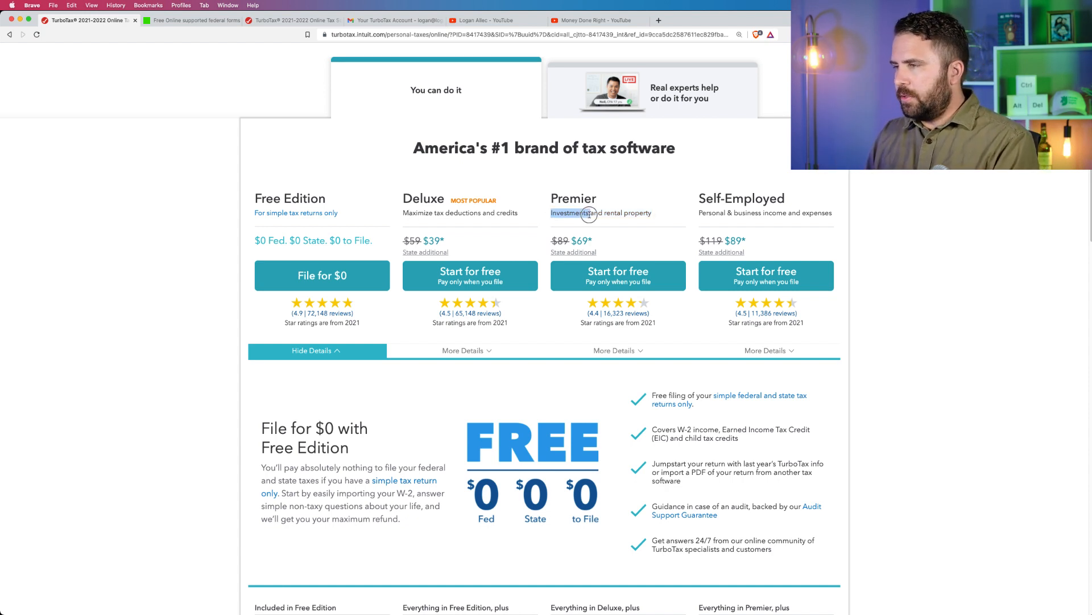
{"action": "left_click_drag", "start_coordinate": [604, 215], "coordinate": [654, 215]}
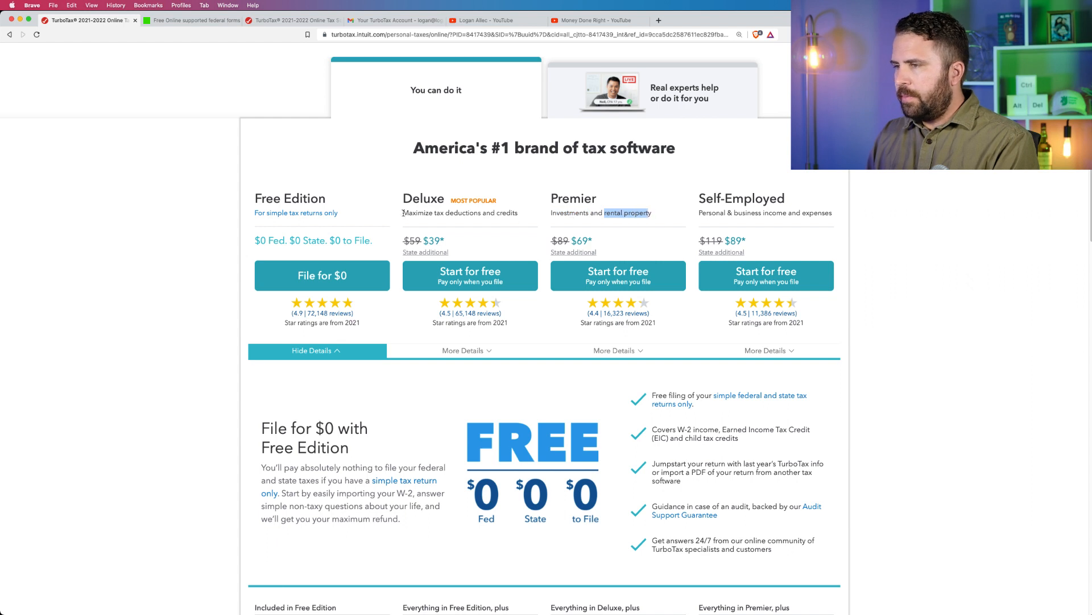
{"action": "left_click_drag", "start_coordinate": [401, 214], "coordinate": [517, 215]}
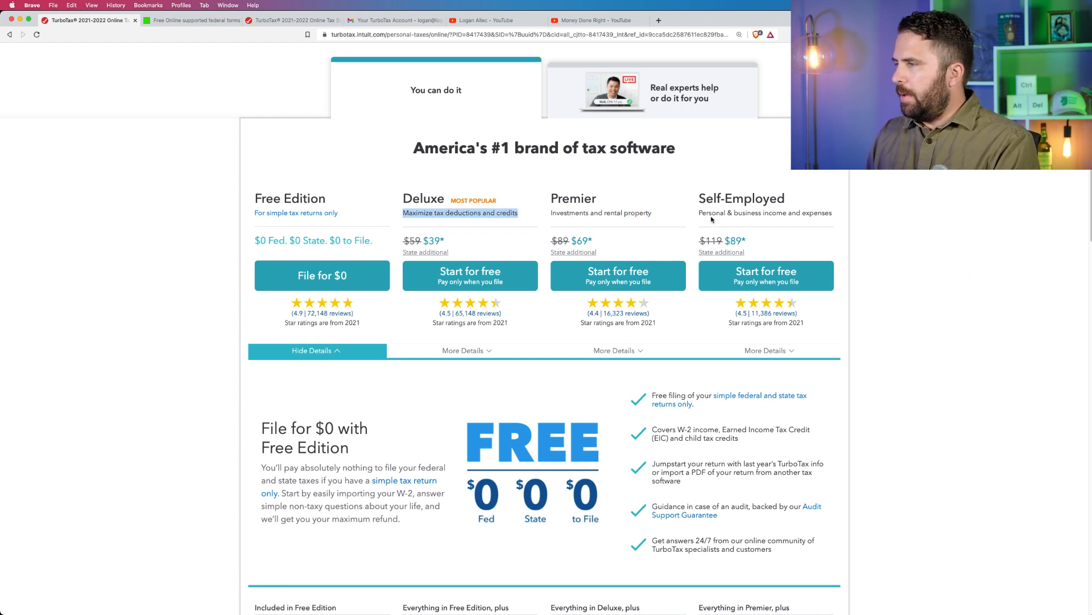
{"action": "left_click_drag", "start_coordinate": [699, 213], "coordinate": [834, 215]}
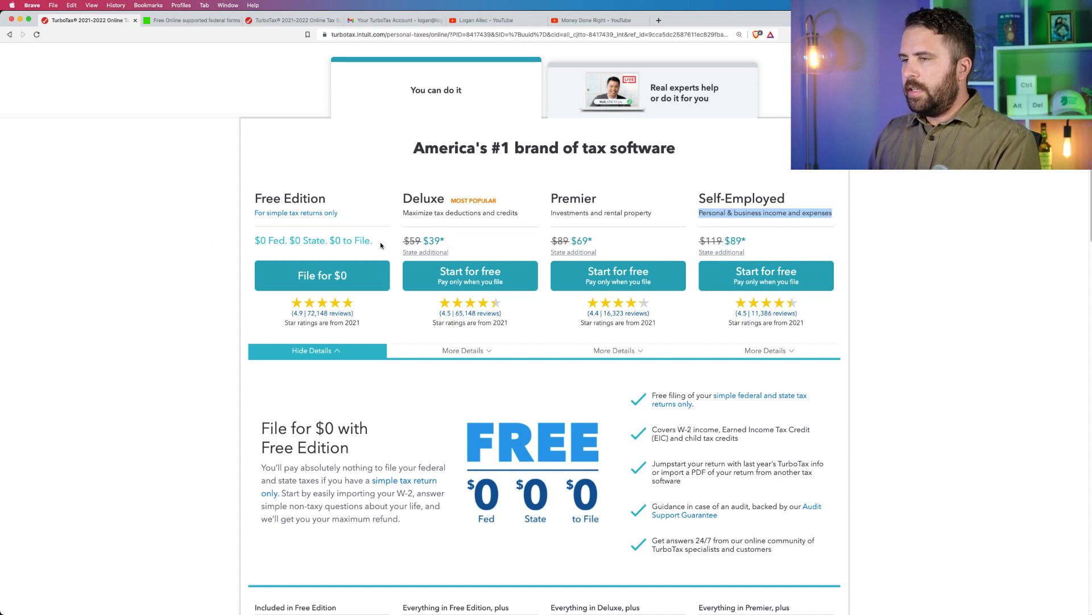
Open the Deluxe plan's additional state pricing, highlight the discounted price per state, and close the details.
{"action": "left_click", "coordinate": [432, 251]}
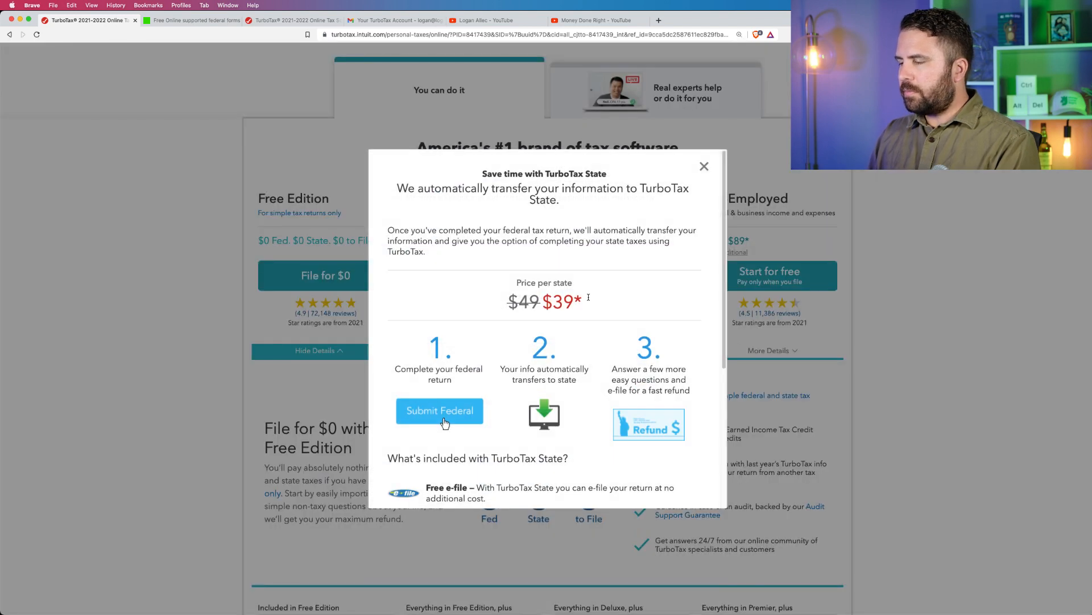
{"action": "left_click_drag", "start_coordinate": [589, 297], "coordinate": [543, 300]}
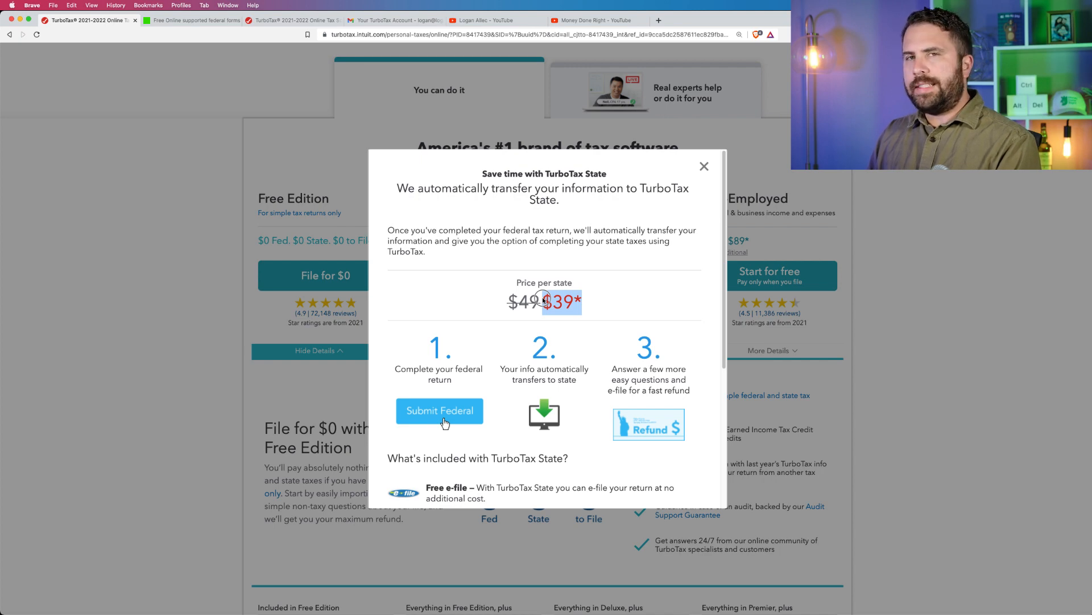
{"action": "left_click", "coordinate": [704, 167]}
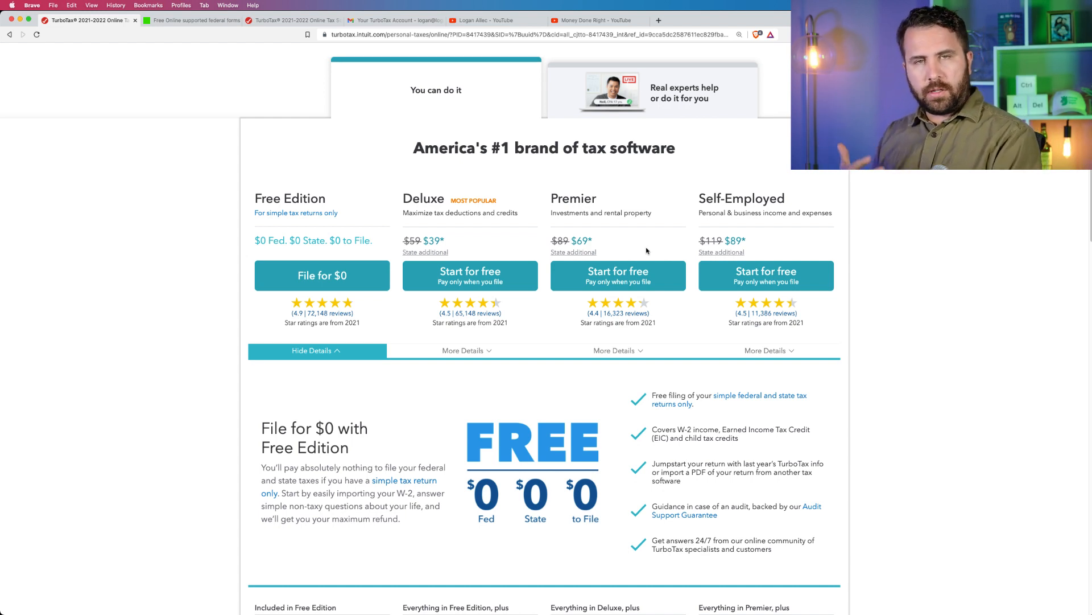
Switch to Preview, show Form W-2 2021.pdf full screen, and examine the sample 1099-INT and W-2 forms.
{"action": "mouse_move", "coordinate": [2, 218]}
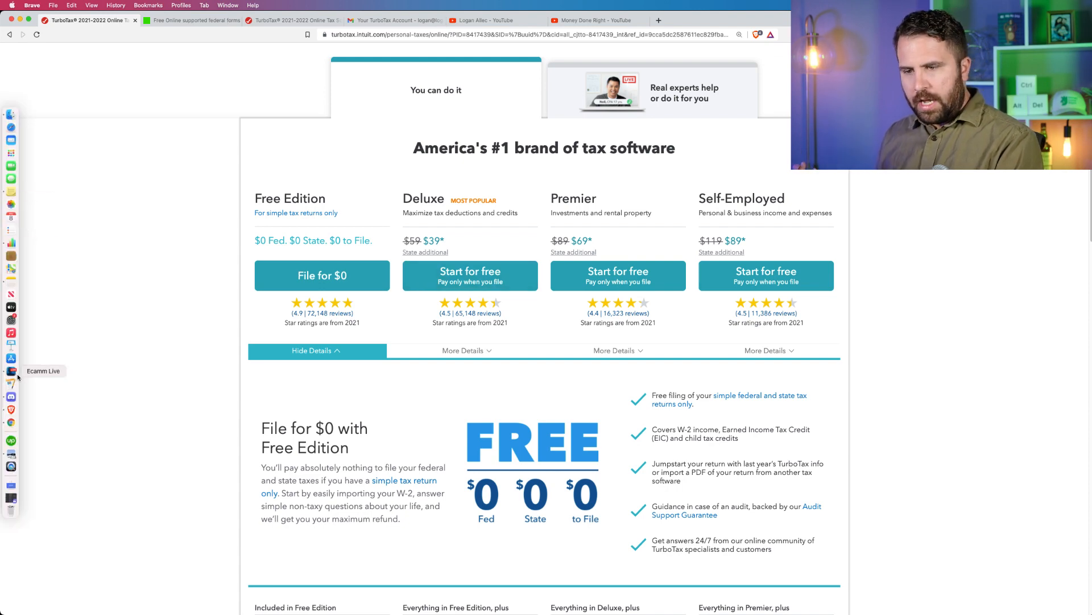
{"action": "left_click", "coordinate": [11, 454]}
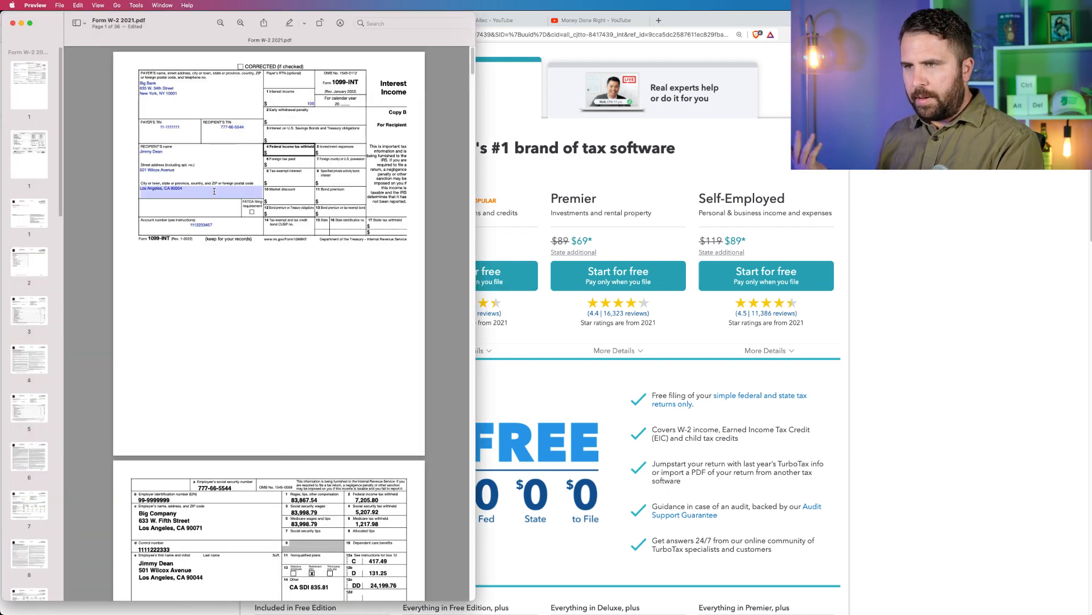
{"action": "left_click", "coordinate": [30, 24]}
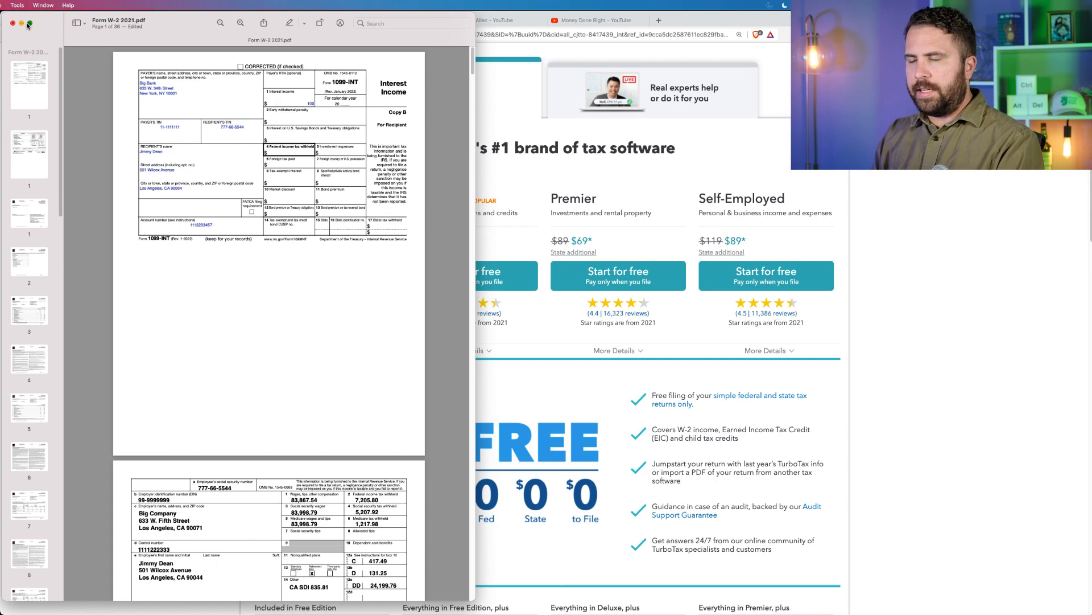
{"action": "scroll", "coordinate": [251, 128], "scroll_direction": "up", "scroll_amount": 3}
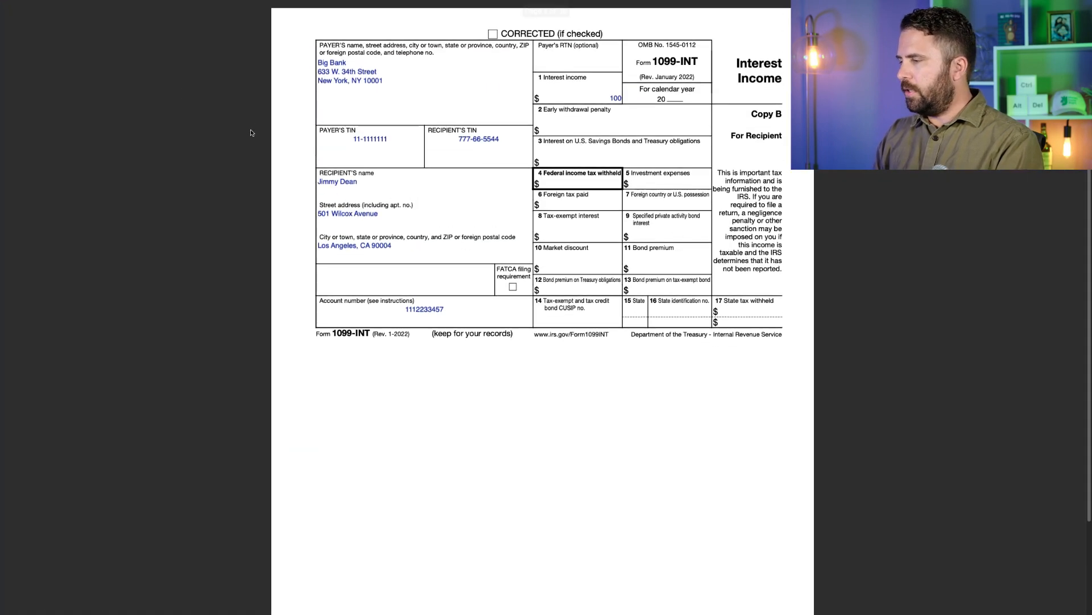
{"action": "scroll", "coordinate": [291, 150], "scroll_direction": "down", "scroll_amount": 3}
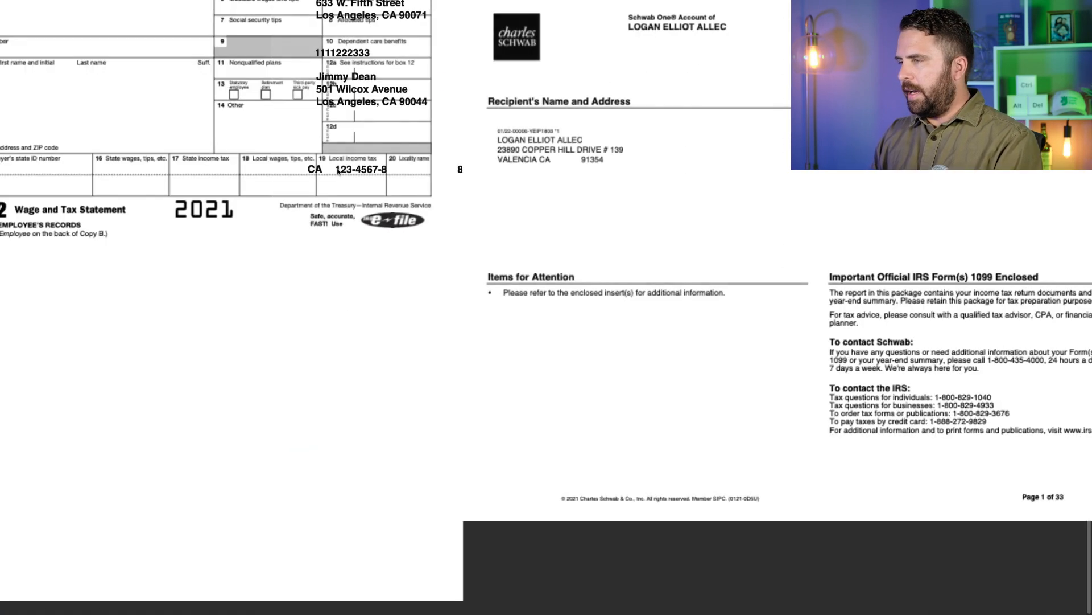
{"action": "scroll", "coordinate": [339, 171], "scroll_direction": "left", "scroll_amount": 2}
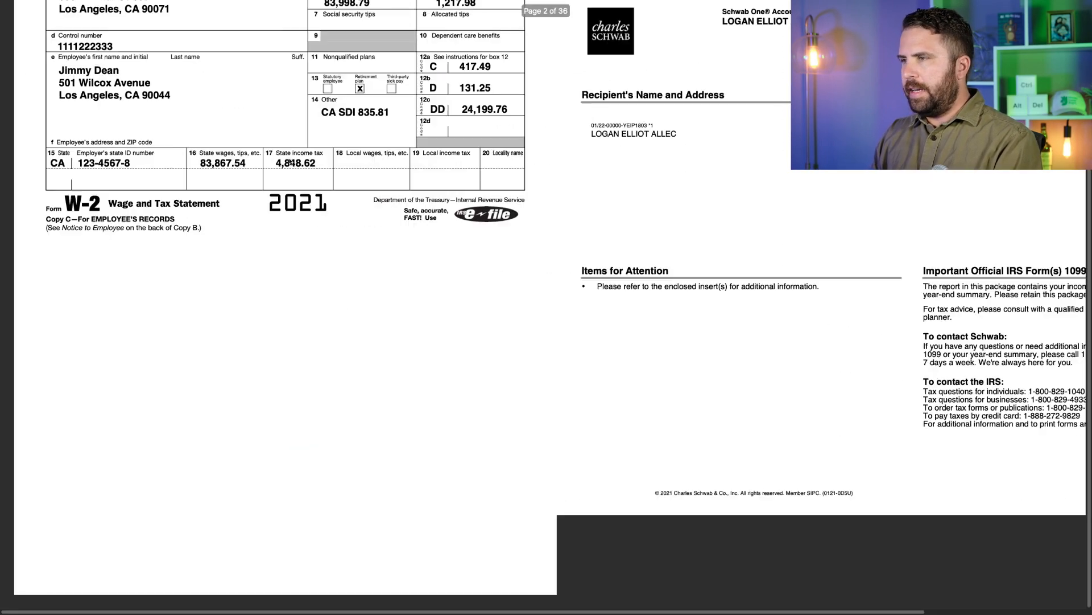
Leave full screen and widen the PDF window to show the enlarged sample 1099-INT at full width.
{"action": "scroll", "coordinate": [339, 171], "scroll_direction": "down", "scroll_amount": 4}
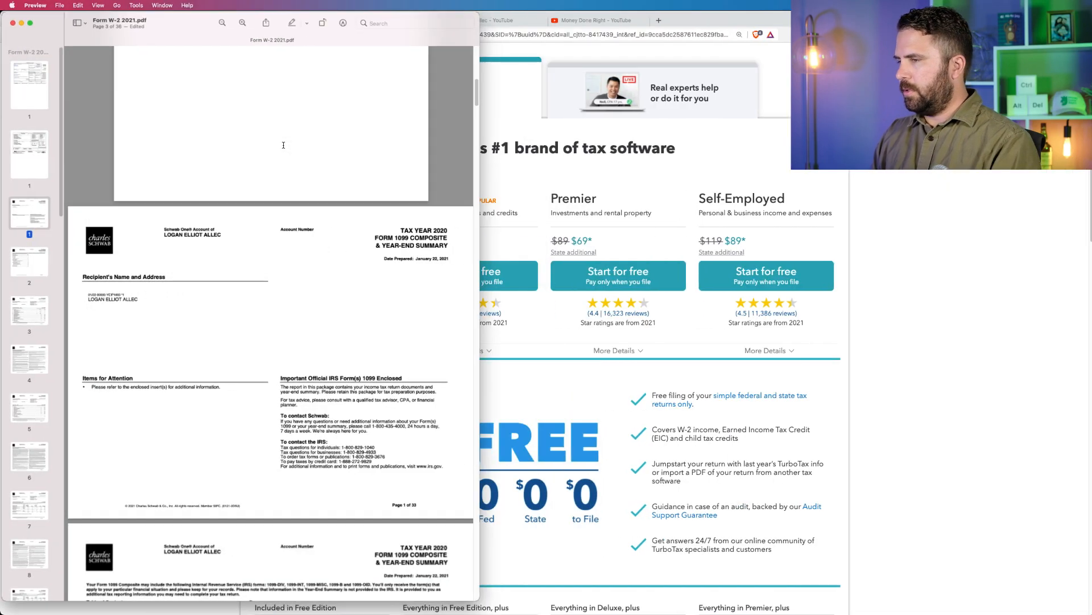
{"action": "scroll", "coordinate": [233, 162], "scroll_direction": "up", "scroll_amount": 5}
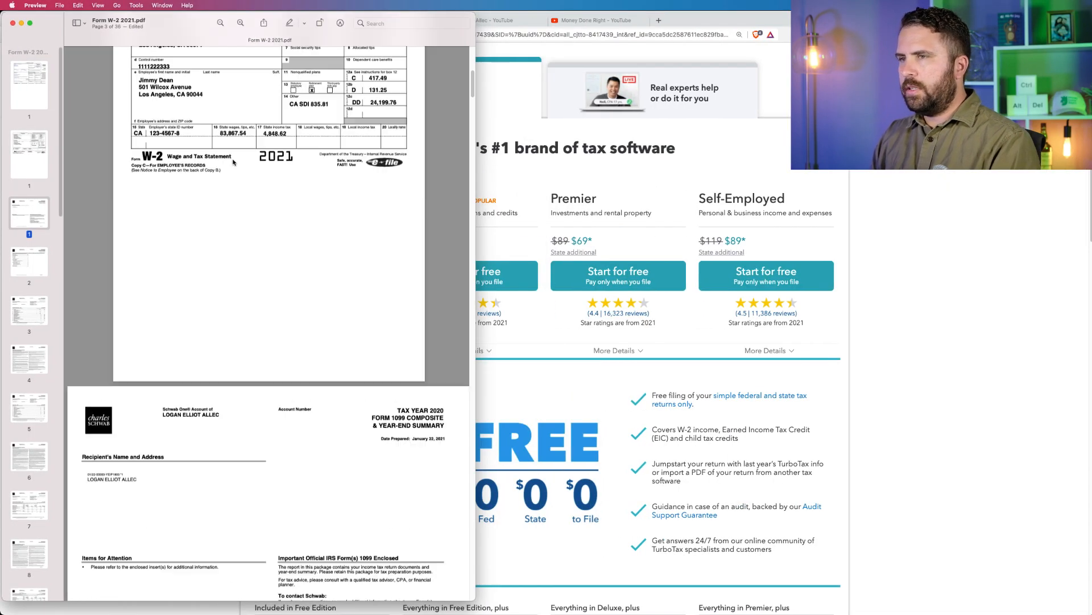
{"action": "scroll", "coordinate": [234, 162], "scroll_direction": "up", "scroll_amount": 6}
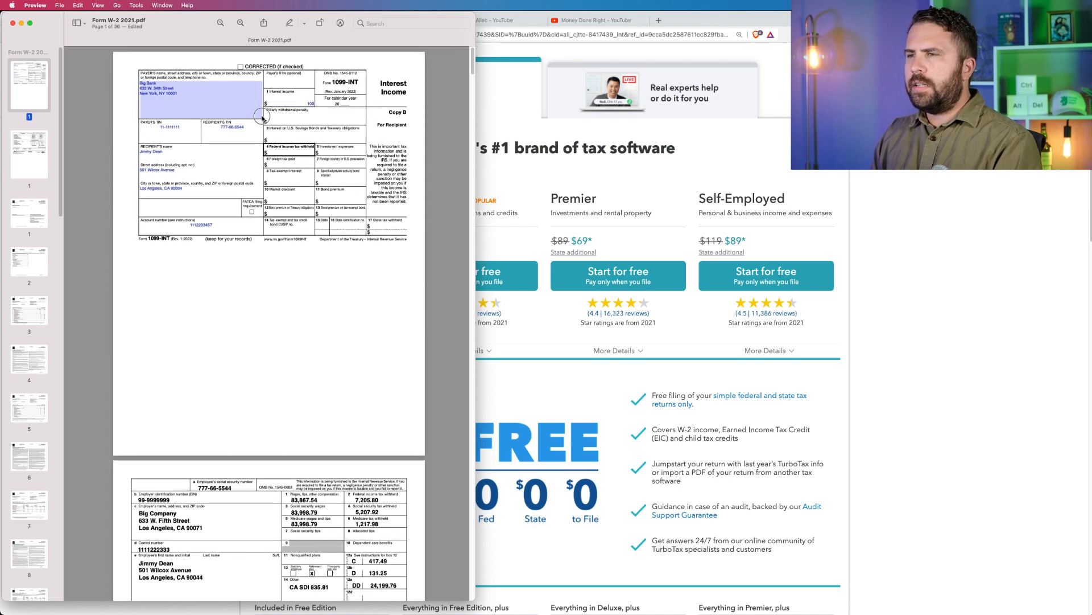
{"action": "key", "text": "super+equal"}
{"action": "key", "text": "super+equal"}
{"action": "scroll", "coordinate": [249, 141], "scroll_direction": "up", "scroll_amount": 4}
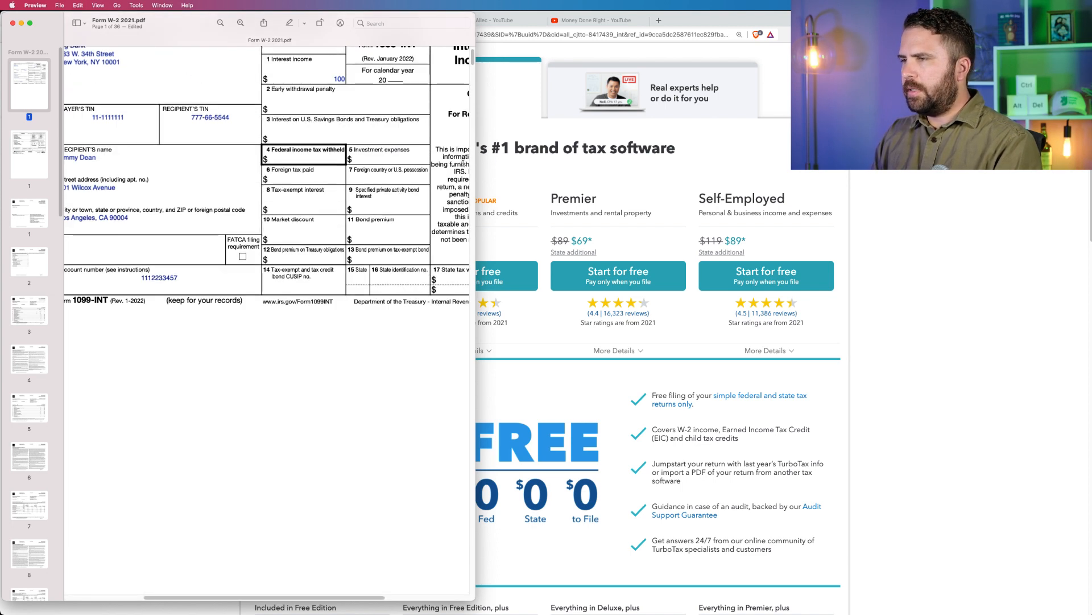
{"action": "left_click_drag", "start_coordinate": [477, 164], "coordinate": [652, 164]}
{"action": "scroll", "coordinate": [412, 173], "scroll_direction": "up", "scroll_amount": 3}
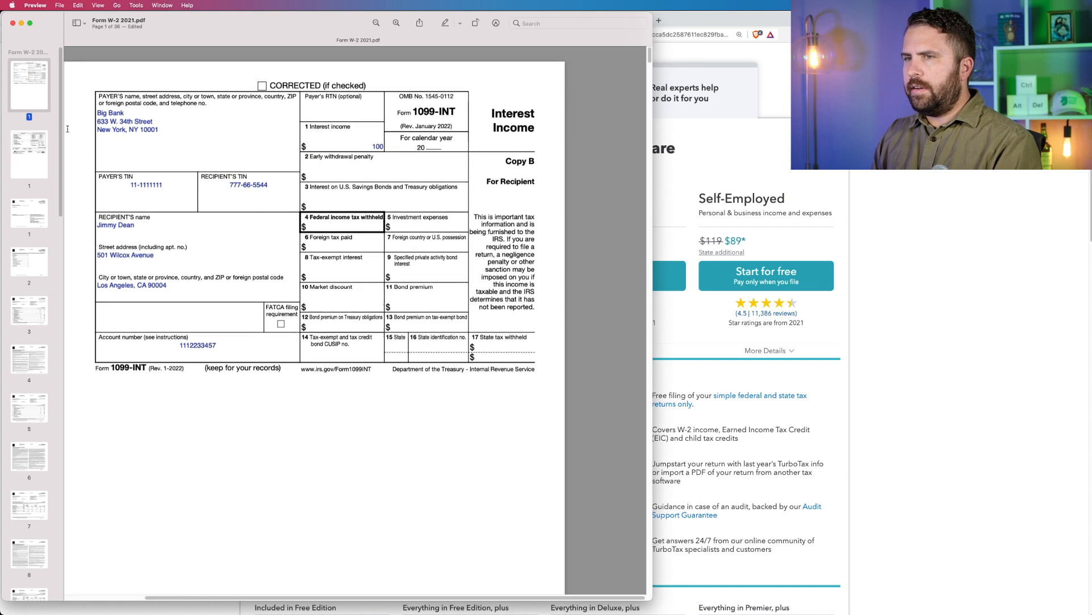
Examine the sample W-2 page at larger size and return to the 1099-INT interest income page.
{"action": "left_click_drag", "start_coordinate": [33, 109], "coordinate": [33, 68]}
{"action": "left_click_drag", "start_coordinate": [34, 161], "coordinate": [36, 76]}
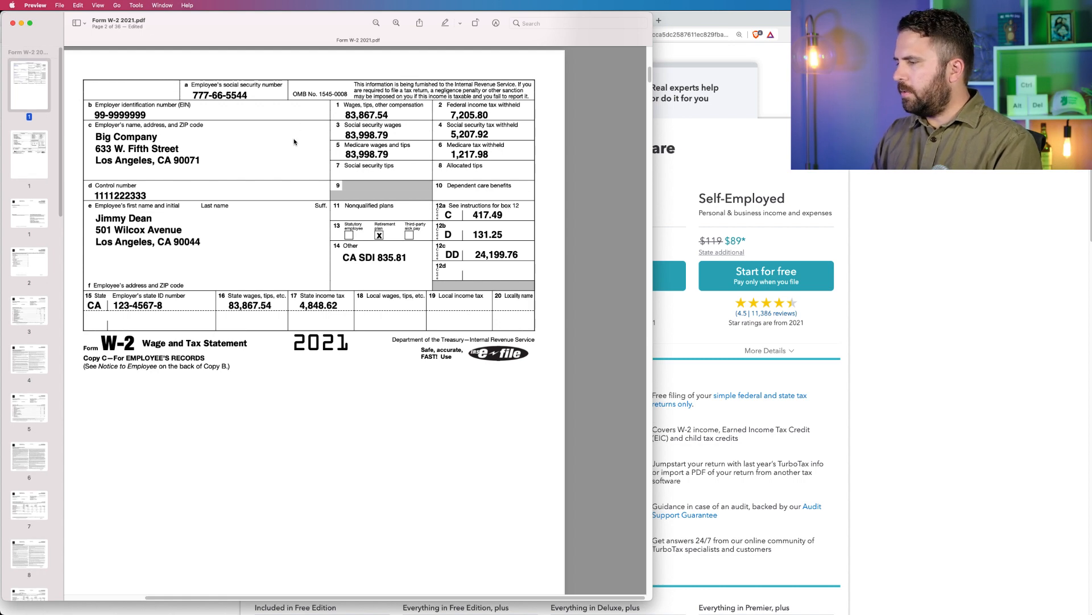
{"action": "scroll", "coordinate": [294, 142], "scroll_direction": "up", "scroll_amount": 3}
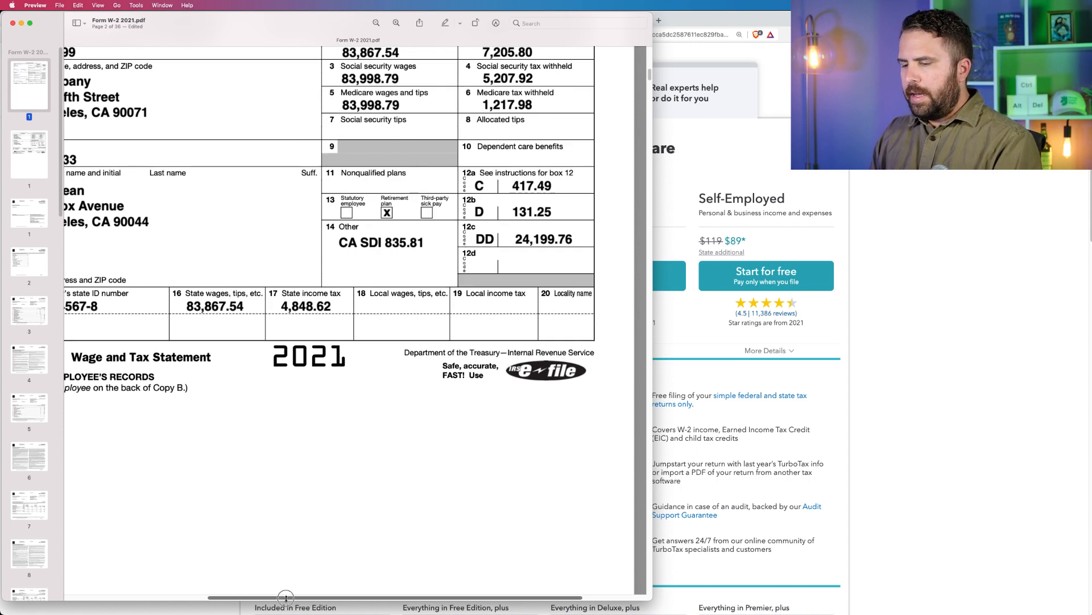
{"action": "scroll", "coordinate": [292, 592], "scroll_direction": "left", "scroll_amount": 3}
{"action": "scroll", "coordinate": [291, 591], "scroll_direction": "down", "scroll_amount": 3}
{"action": "left_click", "coordinate": [27, 150]}
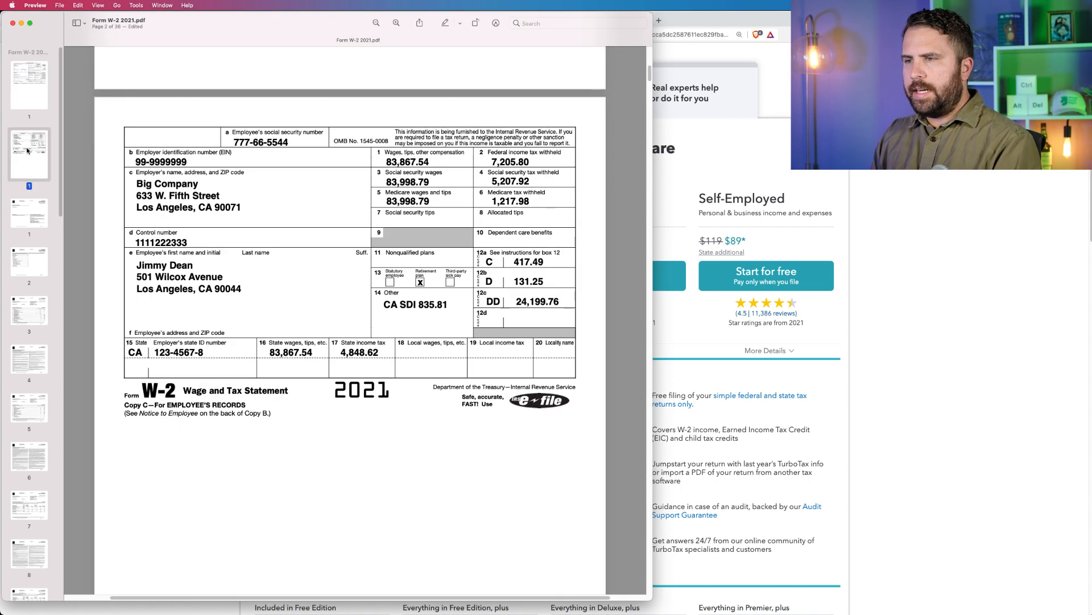
{"action": "left_click", "coordinate": [42, 199]}
{"action": "left_click", "coordinate": [36, 156]}
{"action": "left_click", "coordinate": [35, 95]}
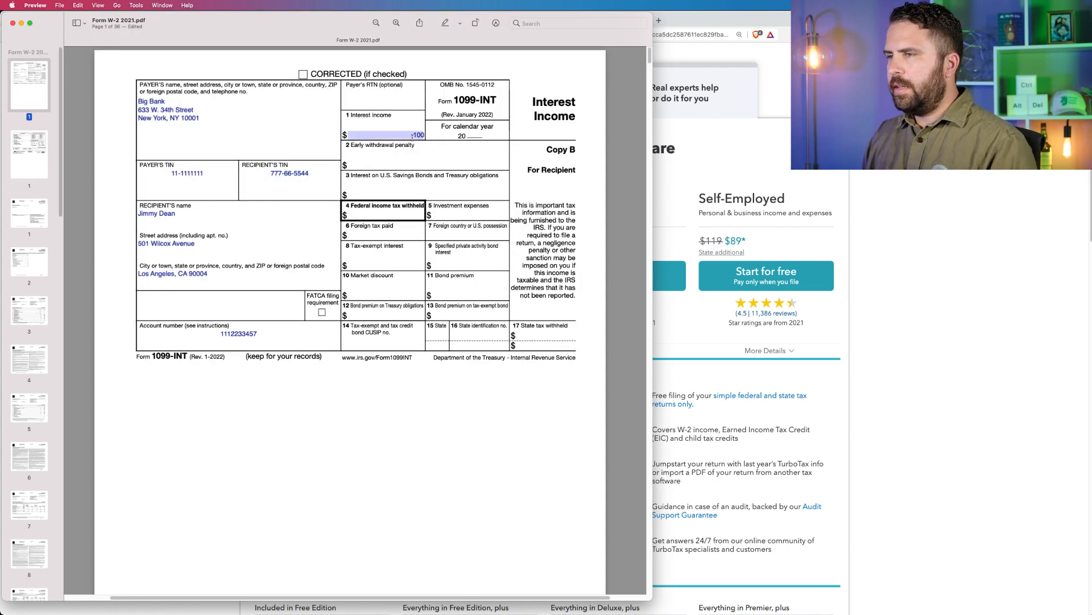
Look through the Charles Schwab 2020 Form 1099 Composite to page 11, examining its dividend, interest and broker transaction pages.
{"action": "left_click", "coordinate": [22, 227]}
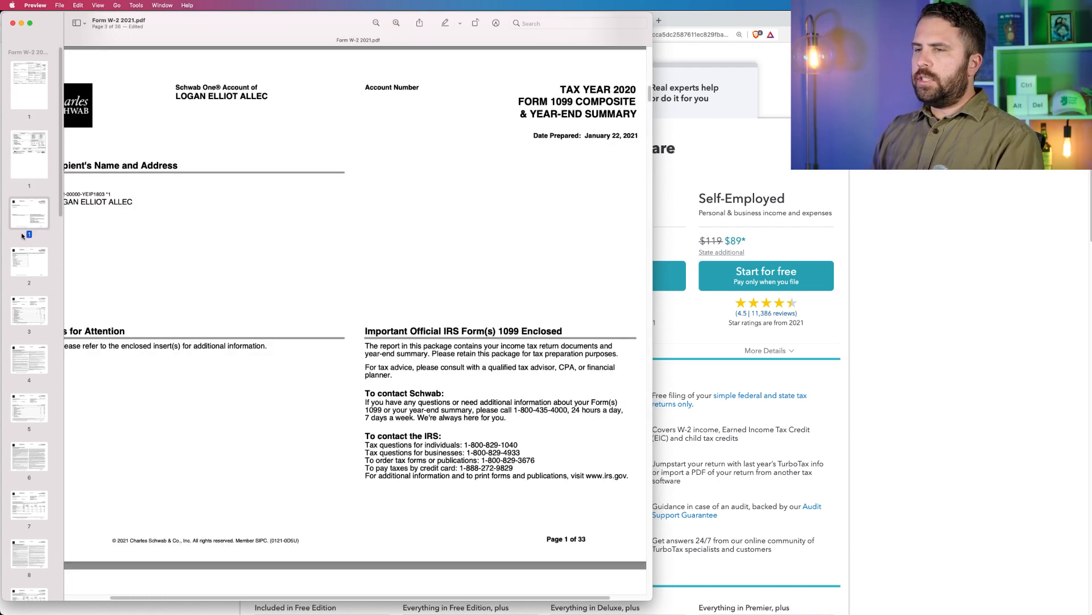
{"action": "key", "text": "super+minus"}
{"action": "left_click", "coordinate": [34, 263]}
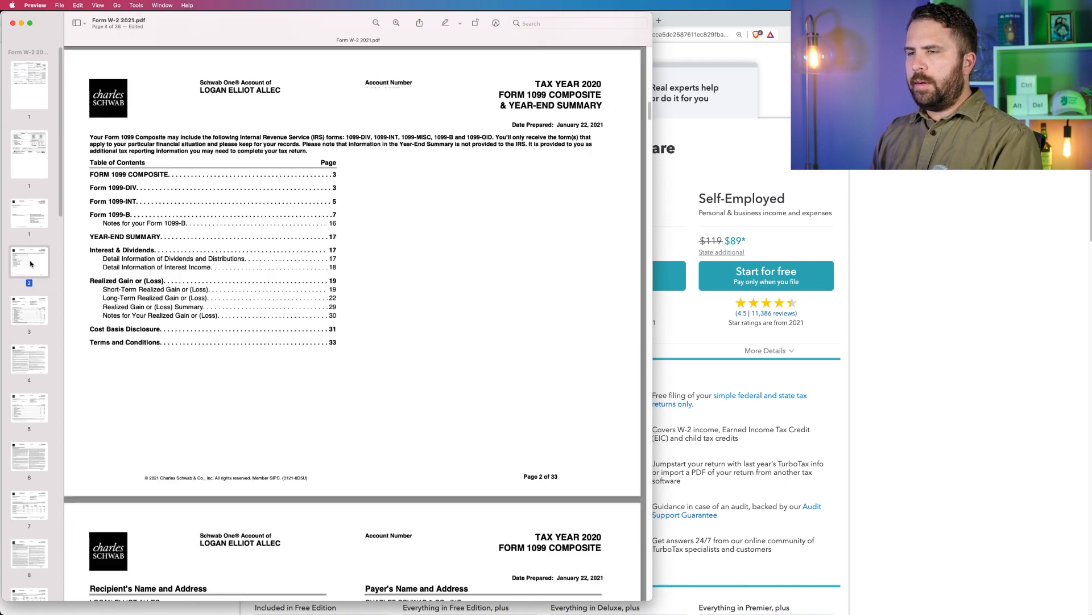
{"action": "left_click", "coordinate": [40, 312]}
{"action": "left_click", "coordinate": [29, 355]}
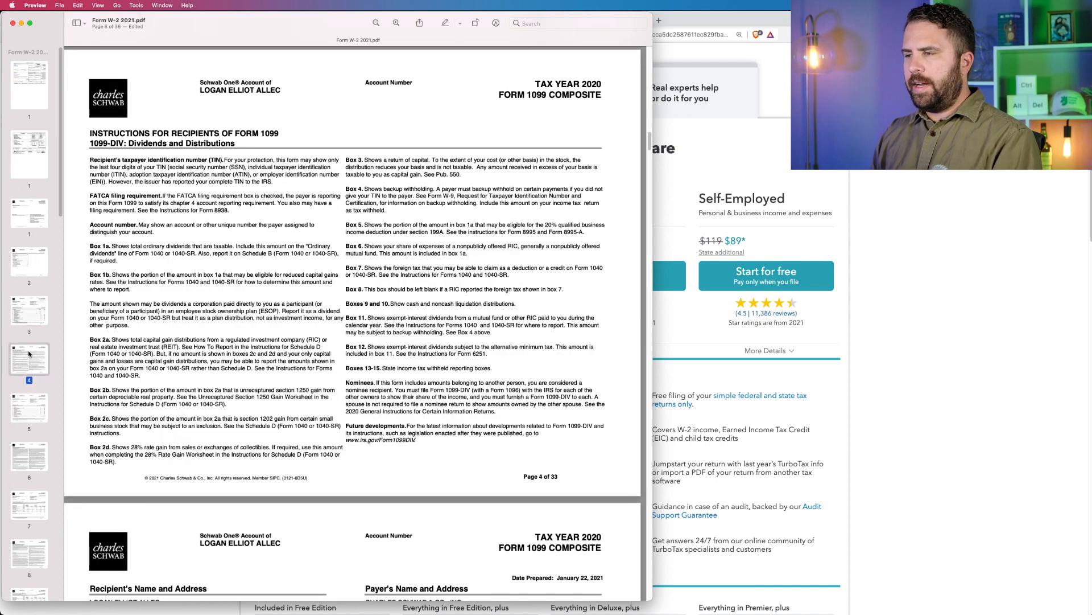
{"action": "left_click", "coordinate": [32, 407]}
{"action": "left_click", "coordinate": [29, 455]}
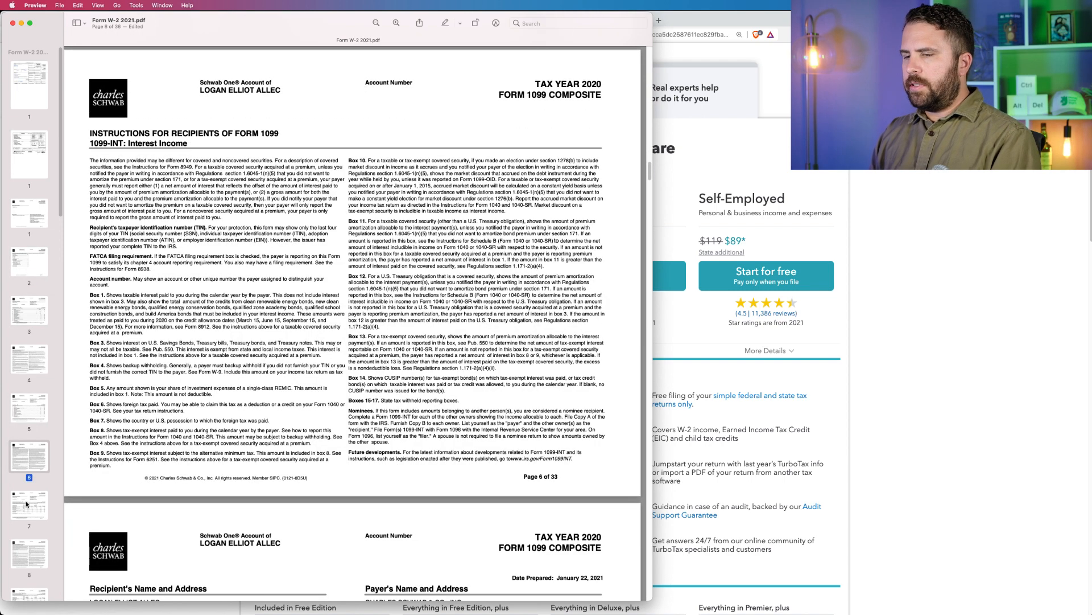
{"action": "left_click", "coordinate": [26, 506]}
{"action": "left_click", "coordinate": [29, 553]}
{"action": "scroll", "coordinate": [28, 546], "scroll_direction": "down", "scroll_amount": 3}
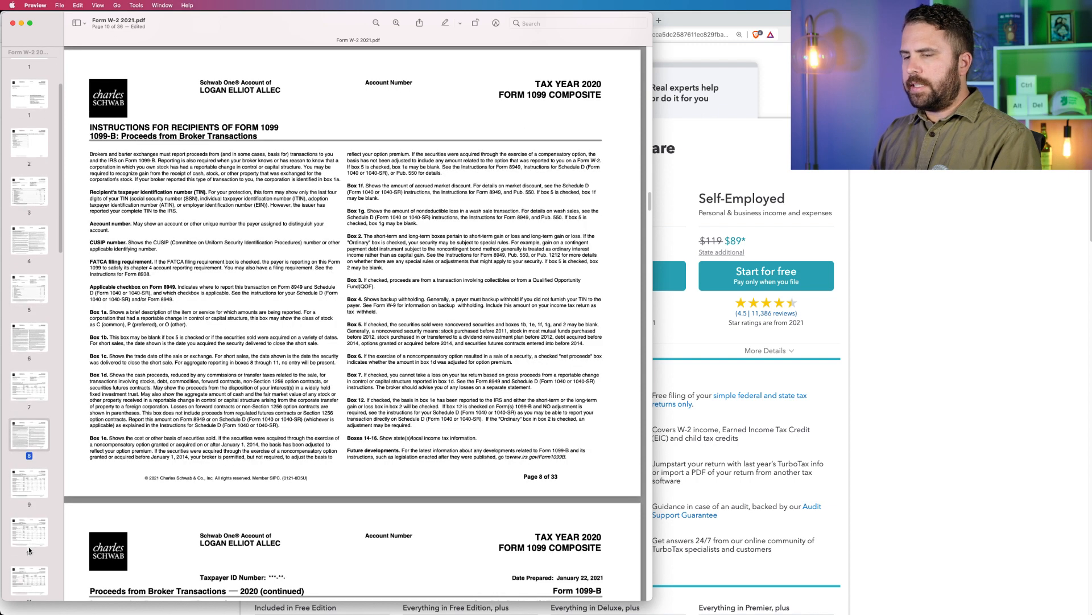
{"action": "left_click", "coordinate": [27, 496]}
{"action": "left_click", "coordinate": [27, 525]}
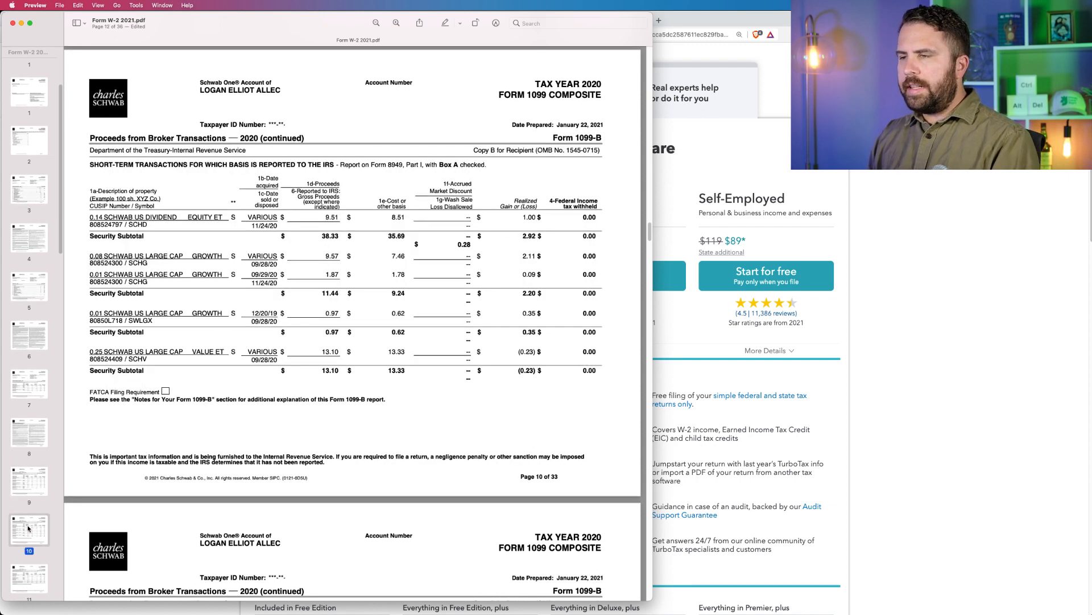
{"action": "scroll", "coordinate": [27, 525], "scroll_direction": "down", "scroll_amount": 2}
{"action": "left_click", "coordinate": [29, 481]}
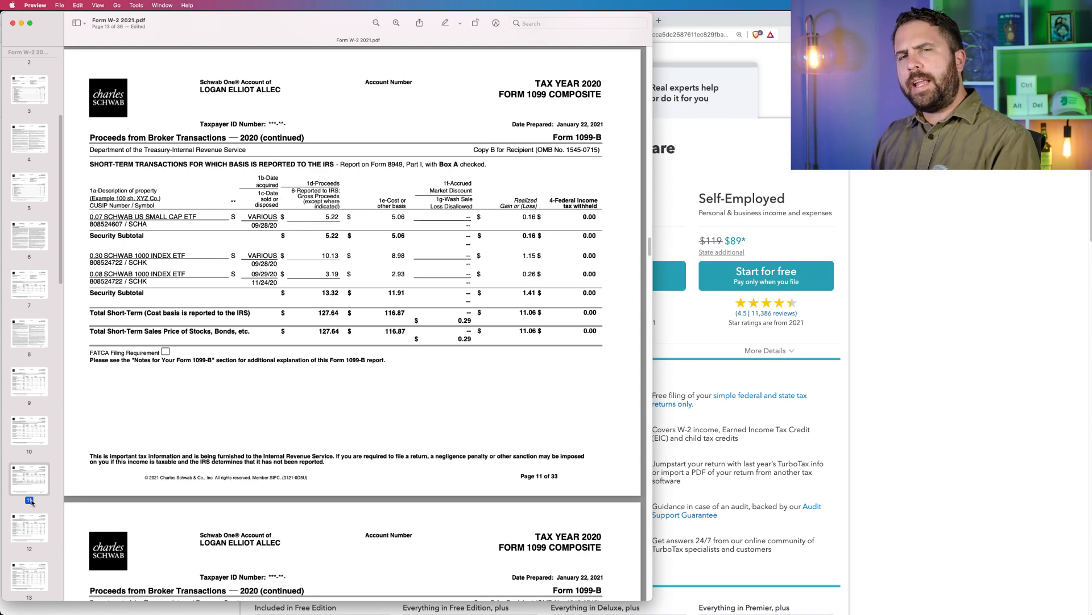
Go back to the start of the PDF and show the sample W-2 page.
{"action": "scroll", "coordinate": [29, 341], "scroll_direction": "up", "scroll_amount": 10}
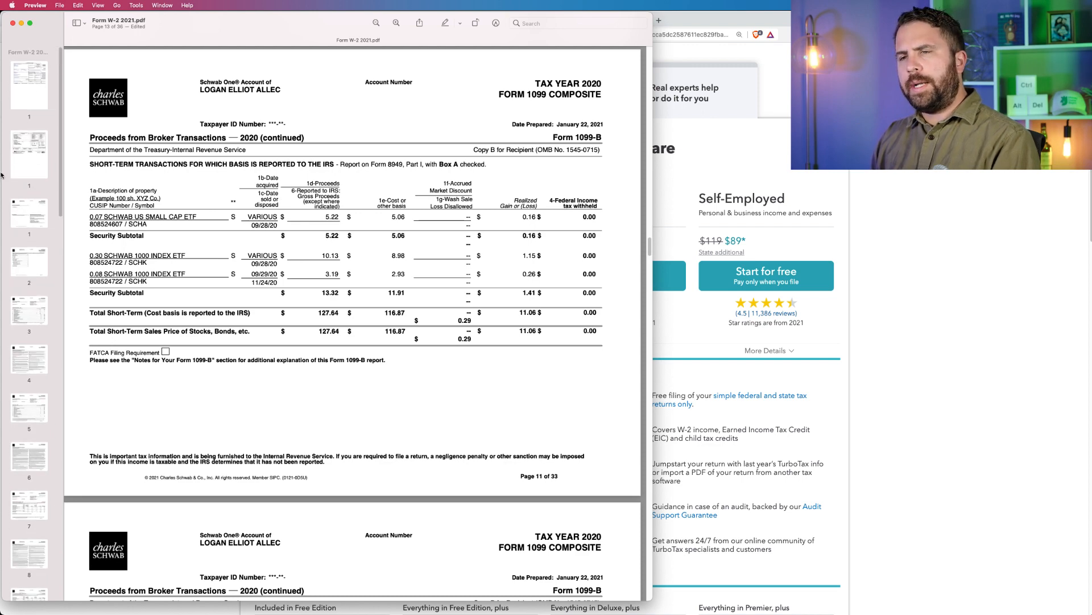
{"action": "left_click", "coordinate": [31, 83]}
{"action": "left_click", "coordinate": [30, 149]}
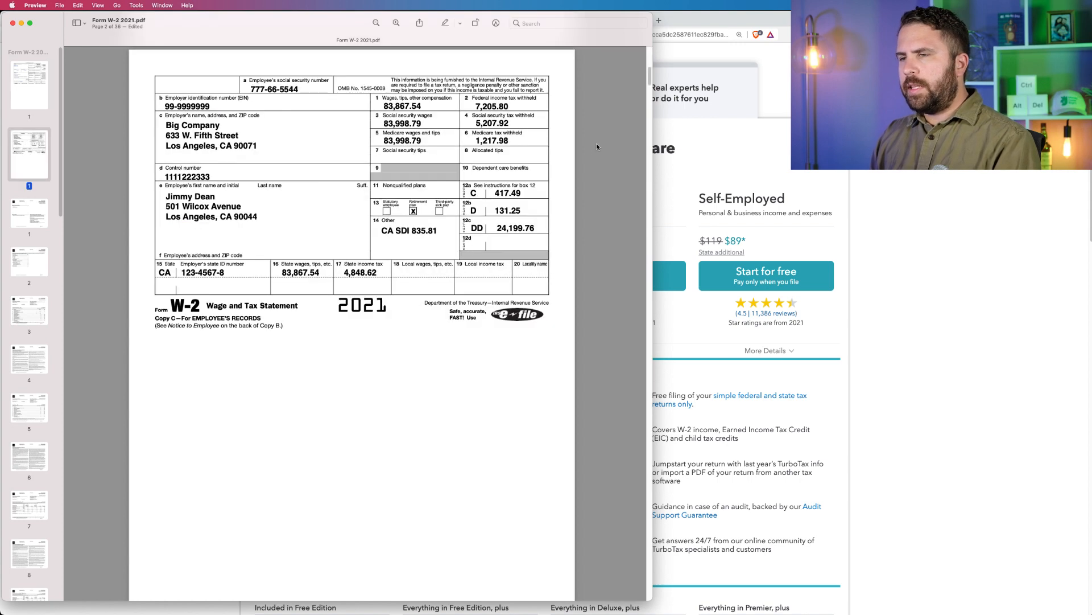
Switch to Brave, start filing with the TurboTax Free Edition, and answer that TurboTax was used for last year's taxes.
{"action": "left_click", "coordinate": [869, 207]}
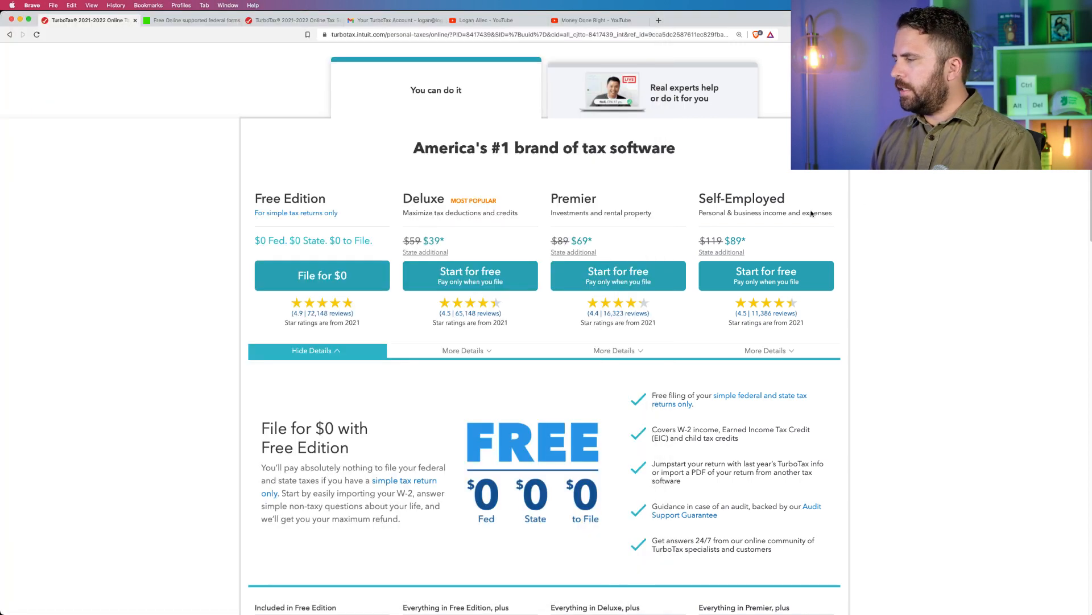
{"action": "left_click", "coordinate": [355, 276]}
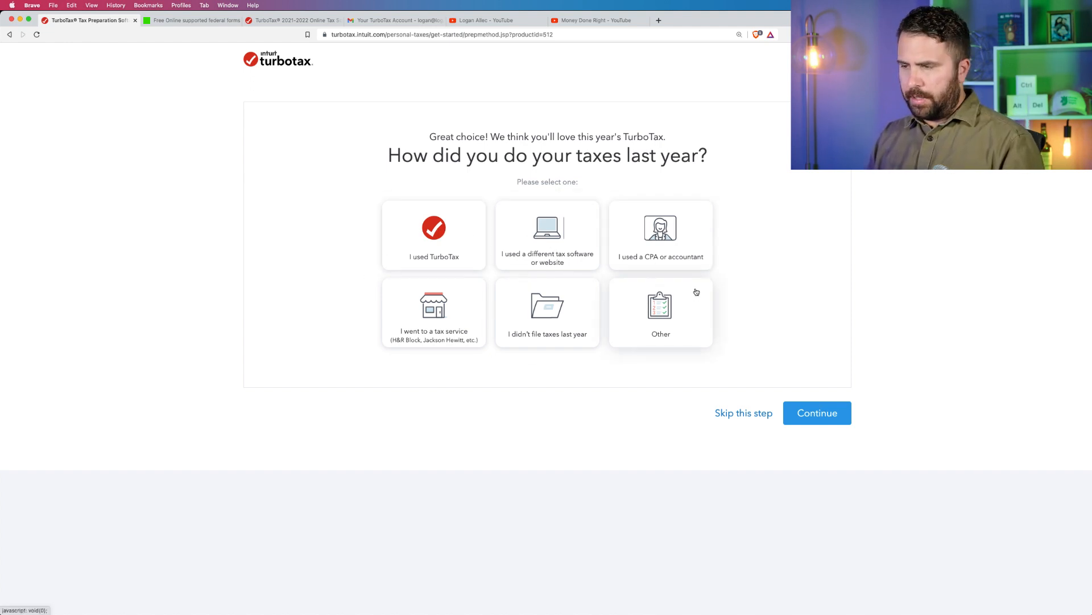
{"action": "left_click", "coordinate": [465, 237]}
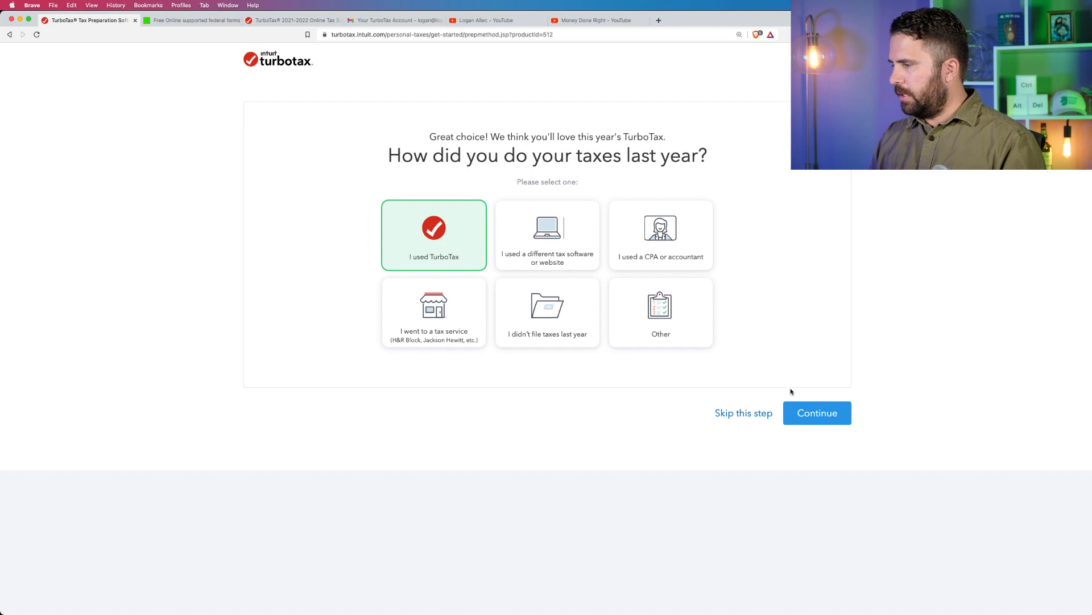
{"action": "left_click", "coordinate": [808, 412]}
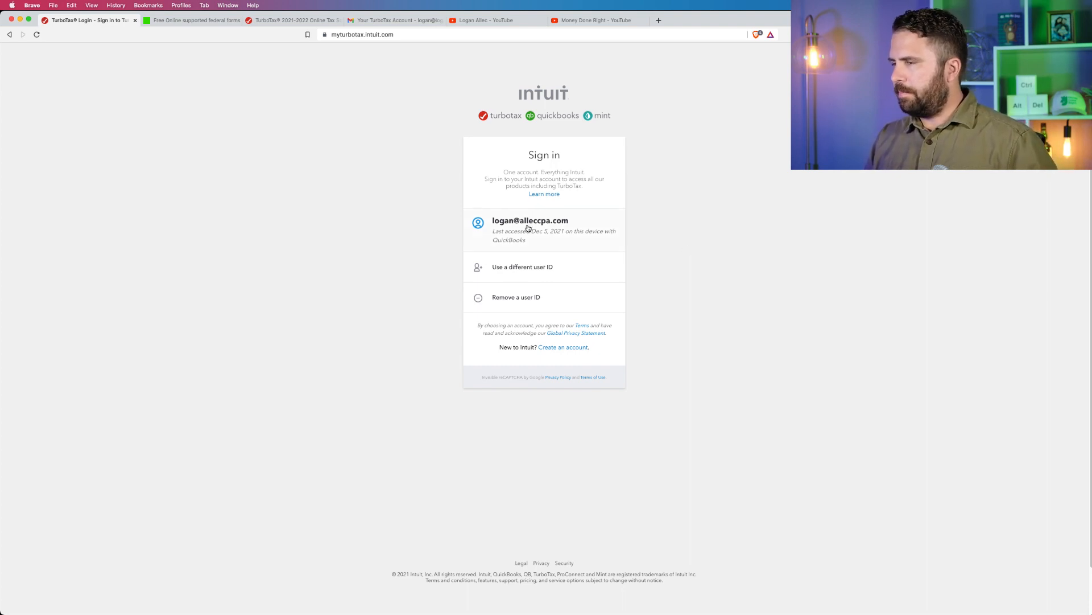
Choose a different user ID on the Intuit sign-in page and submit the account's e-mail address.
{"action": "left_click", "coordinate": [517, 267]}
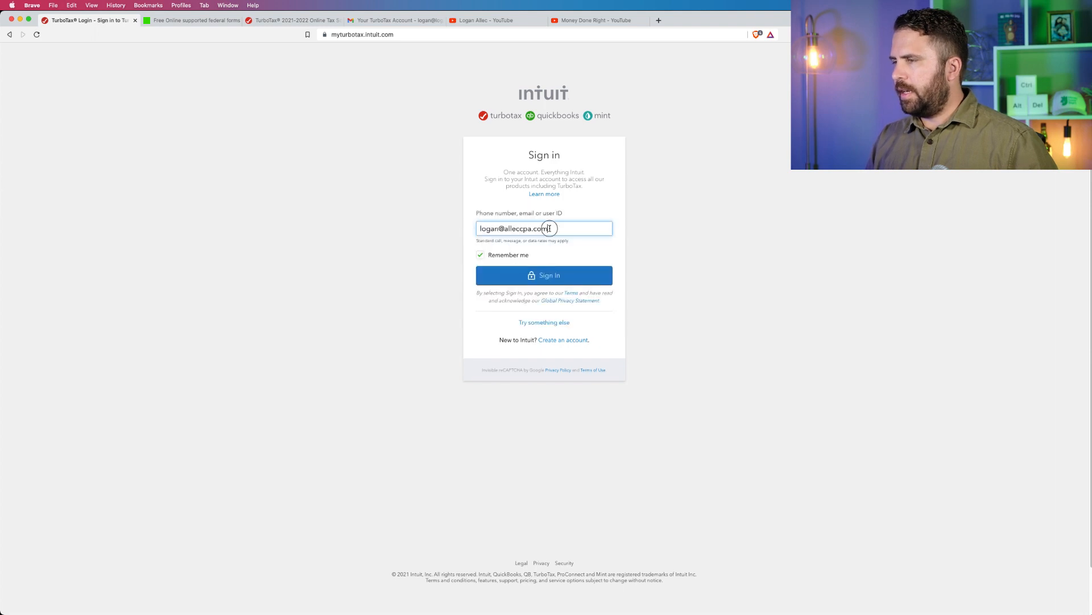
{"action": "left_click_drag", "start_coordinate": [549, 228], "coordinate": [410, 222]}
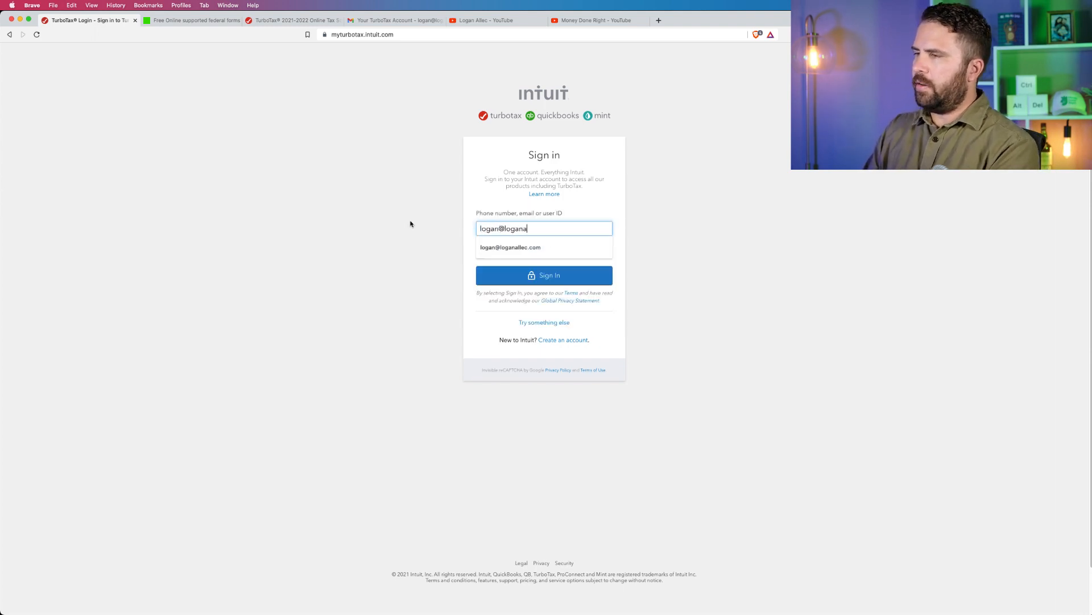
{"action": "left_click", "coordinate": [576, 270]}
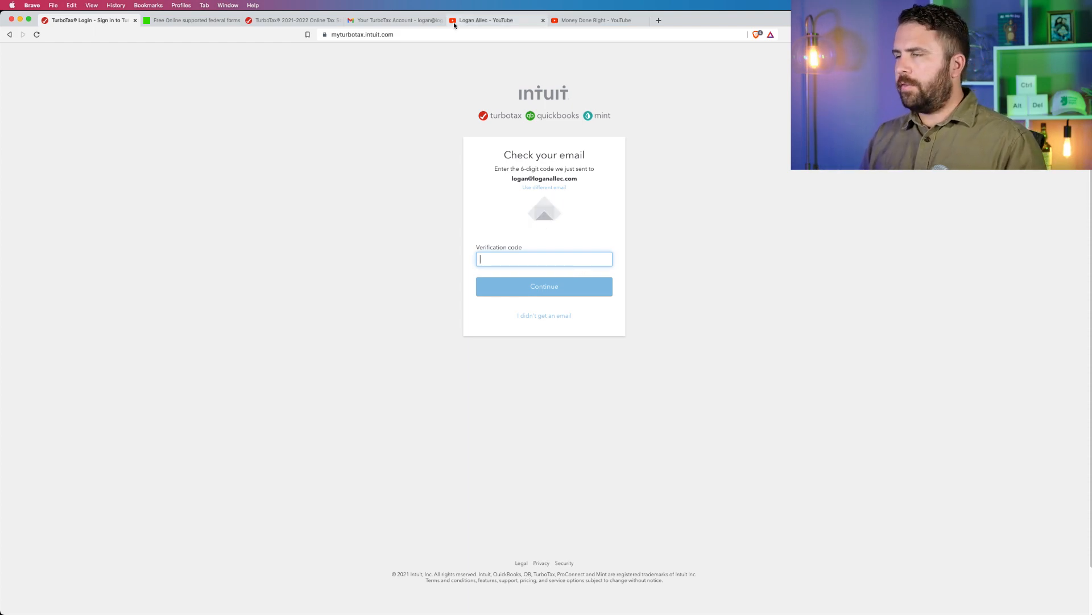
Switch to Gmail, open the newest TurboTax account e-mail in the inbox, and copy its verification code.
{"action": "left_click", "coordinate": [411, 22]}
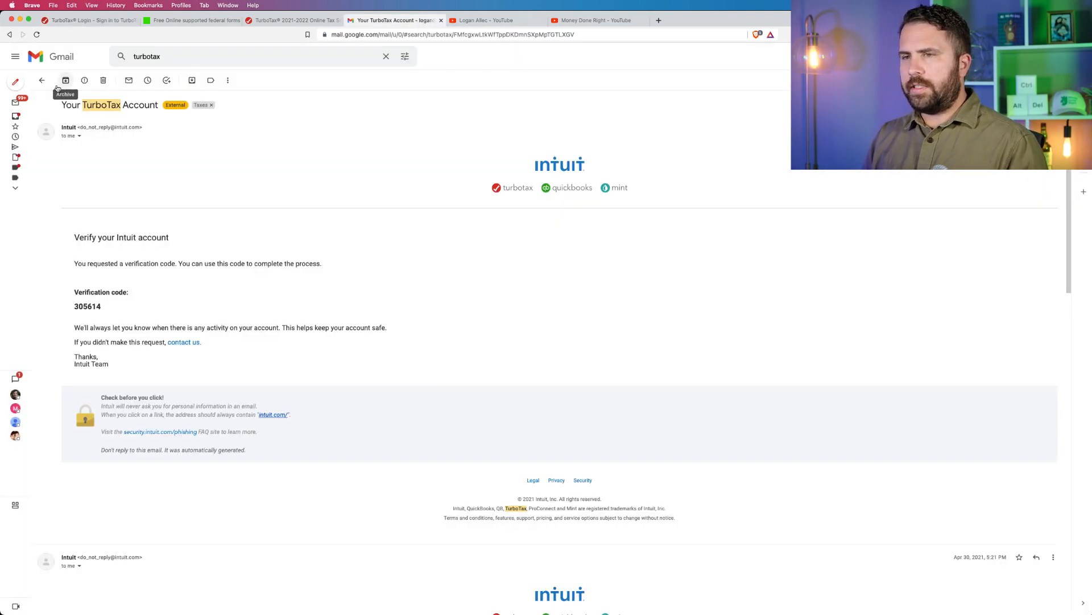
{"action": "left_click", "coordinate": [15, 102]}
{"action": "left_click", "coordinate": [176, 97]}
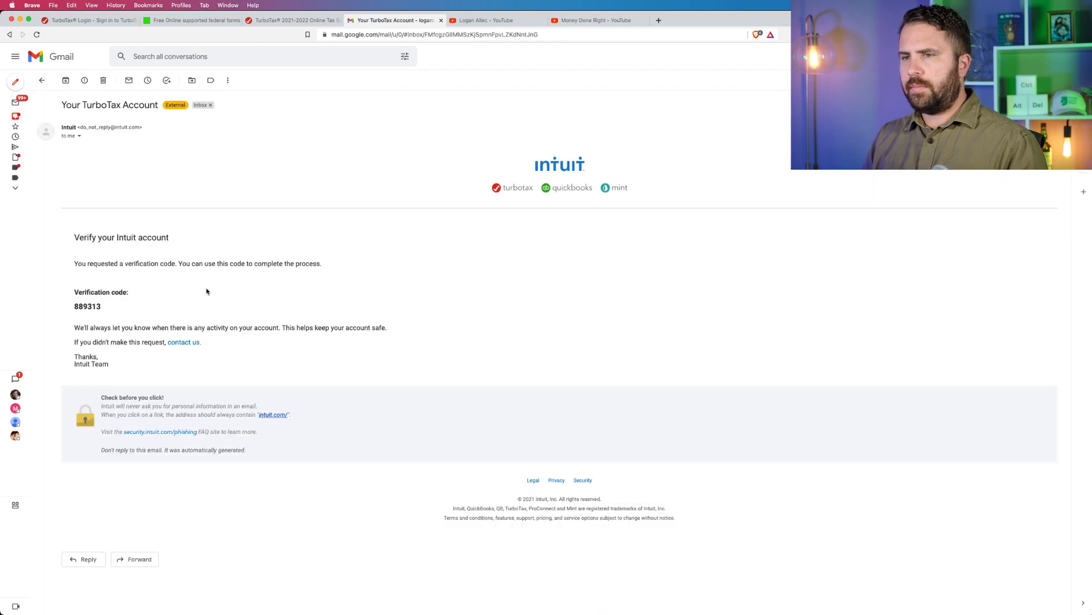
{"action": "left_click_drag", "start_coordinate": [122, 306], "coordinate": [72, 311]}
{"action": "key", "text": "super+c"}
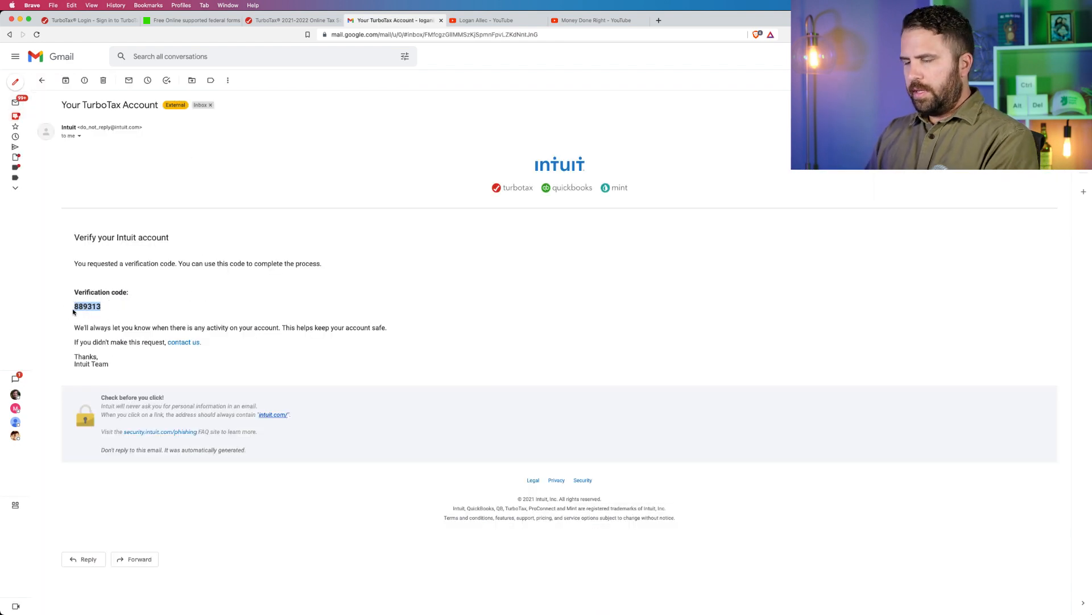
Return to the Intuit sign-in page and submit the copied verification code.
{"action": "left_click", "coordinate": [88, 20]}
{"action": "left_click", "coordinate": [549, 259]}
{"action": "key", "text": "super+v"}
{"action": "left_click", "coordinate": [569, 284]}
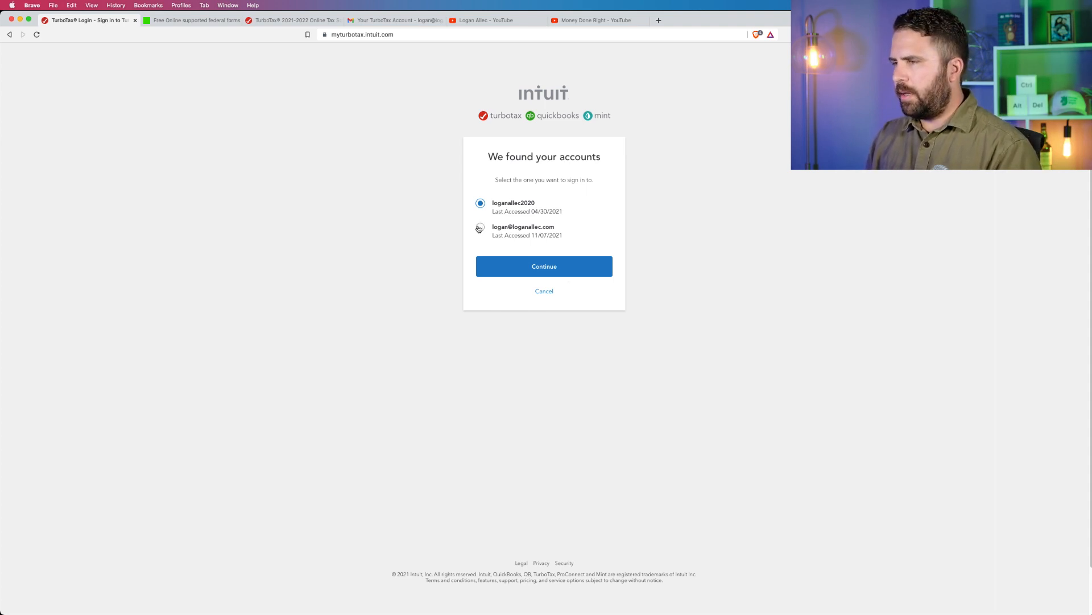
Continue with the preselected Intuit account and try to sign in with the account password.
{"action": "left_click", "coordinate": [581, 270]}
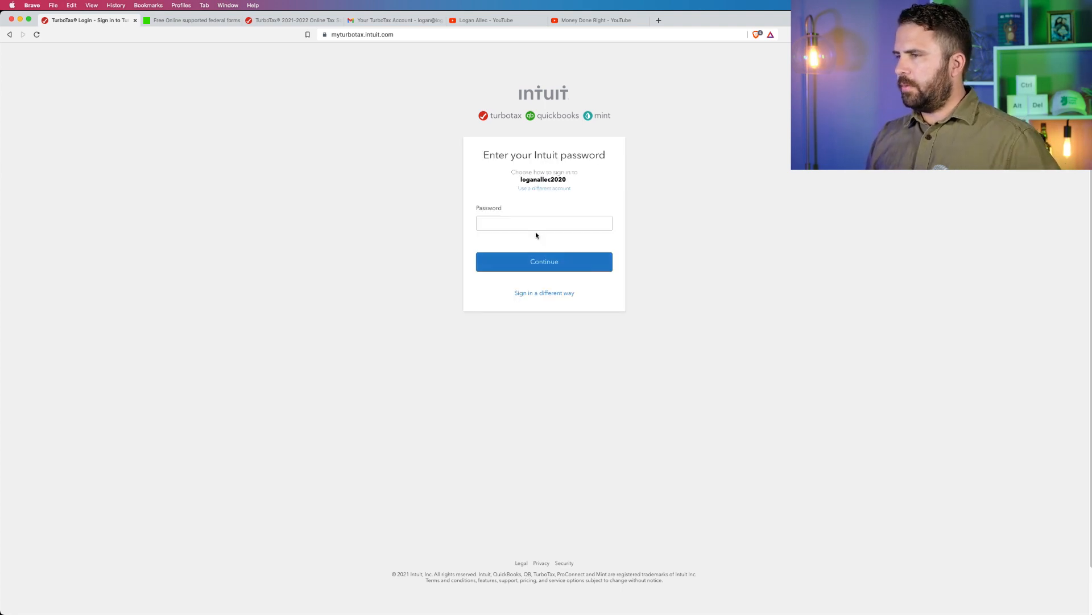
{"action": "left_click", "coordinate": [533, 230]}
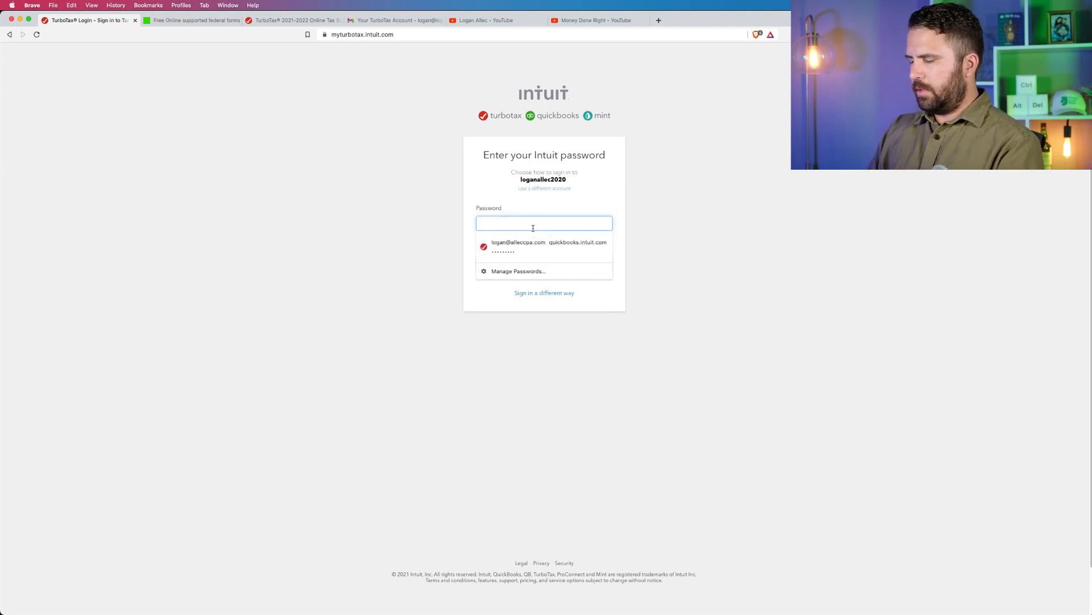
{"action": "type", "text": "*********"}
{"action": "key", "text": "Return"}
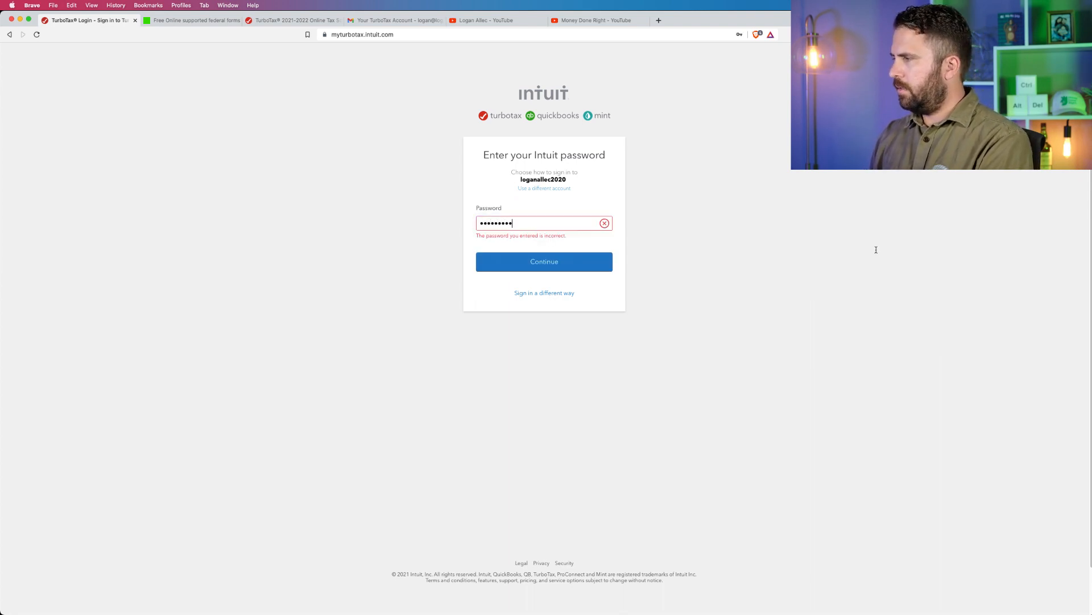
Switch to the signed-in TurboTax Online page in Chrome and enlarge the tax situation choices.
{"action": "left_click", "coordinate": [1036, 215]}
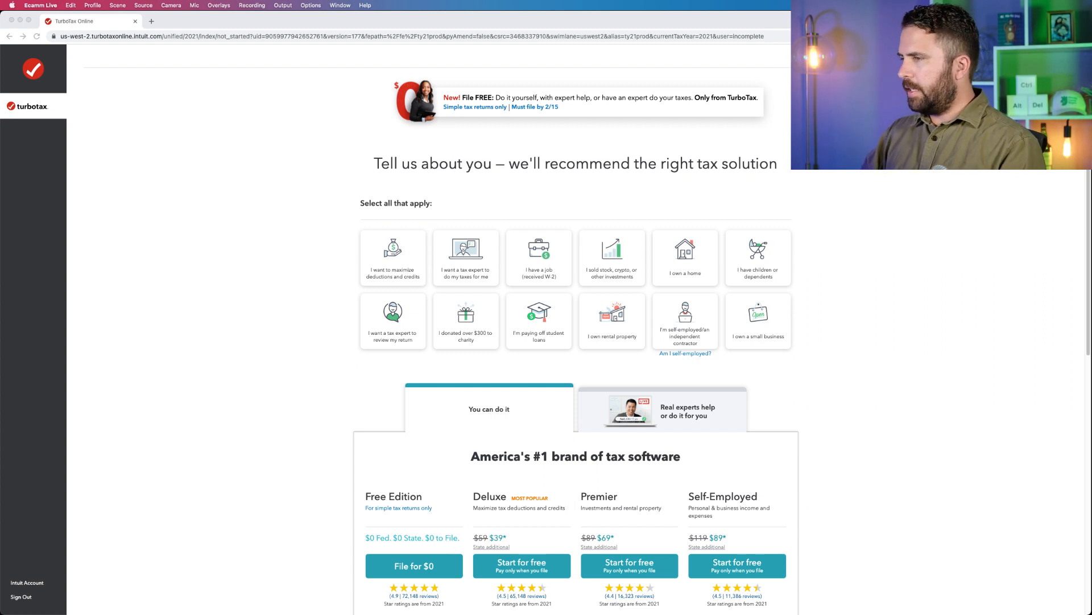
{"action": "left_click", "coordinate": [463, 152]}
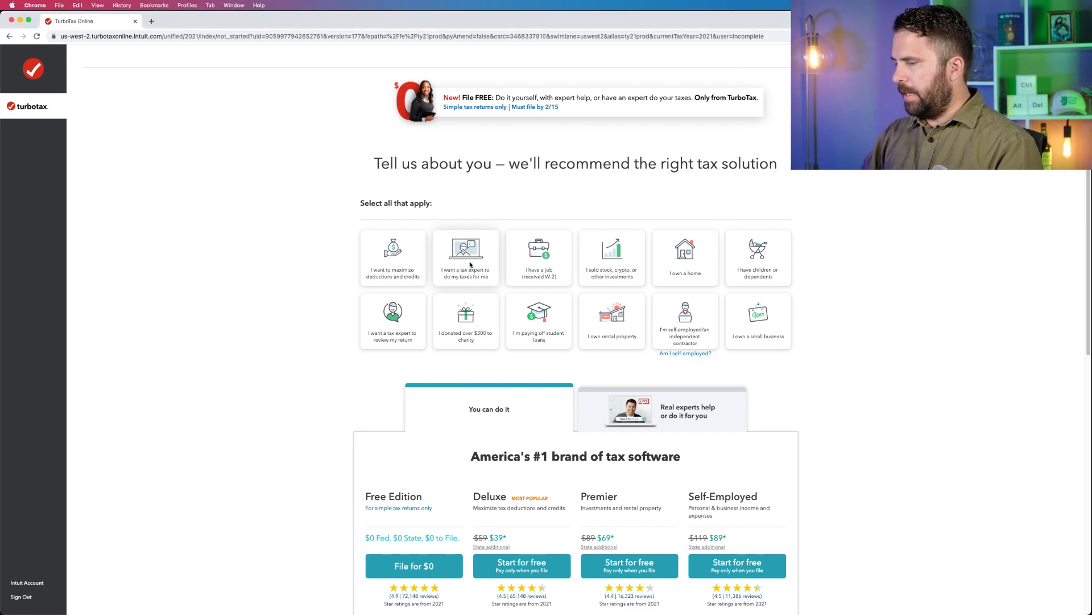
{"action": "key", "text": "super+equal"}
{"action": "key", "text": "super+equal"}
{"action": "key", "text": "super+equal"}
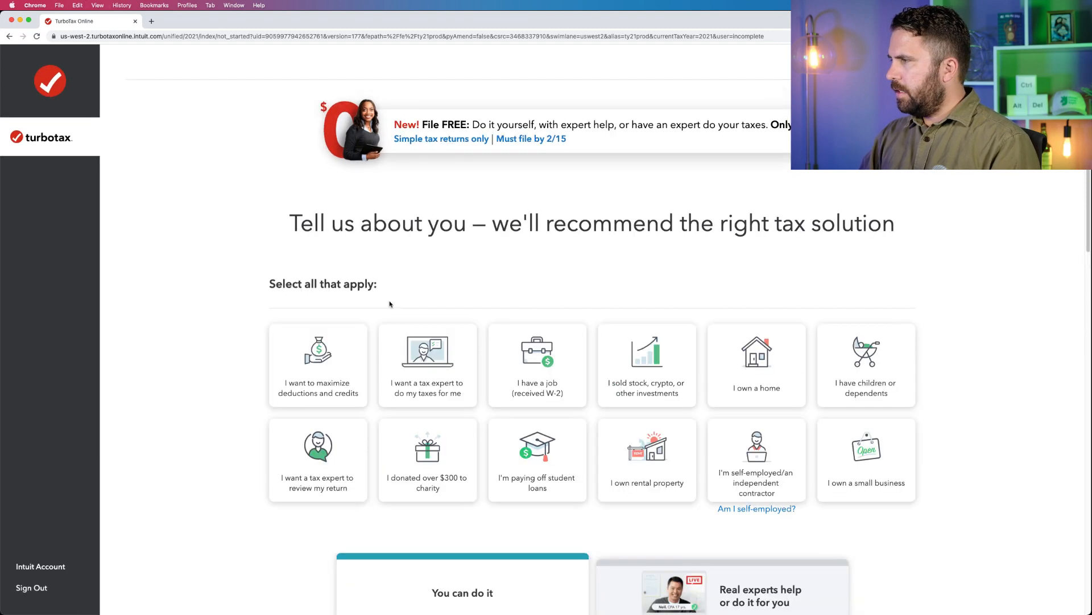
{"action": "key", "text": "super+equal"}
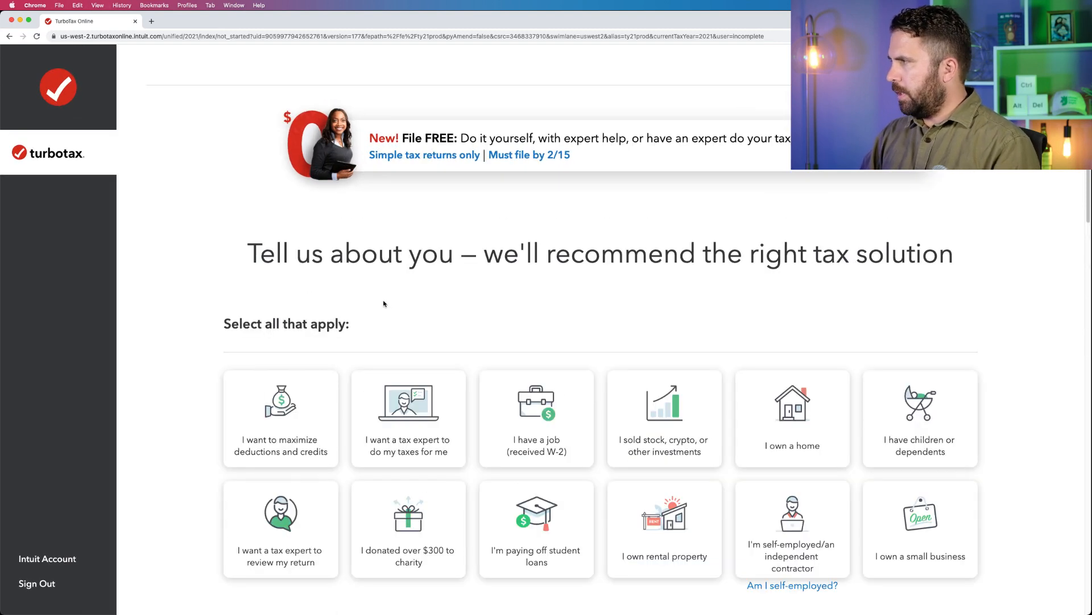
{"action": "scroll", "coordinate": [321, 402], "scroll_direction": "down", "scroll_amount": 2}
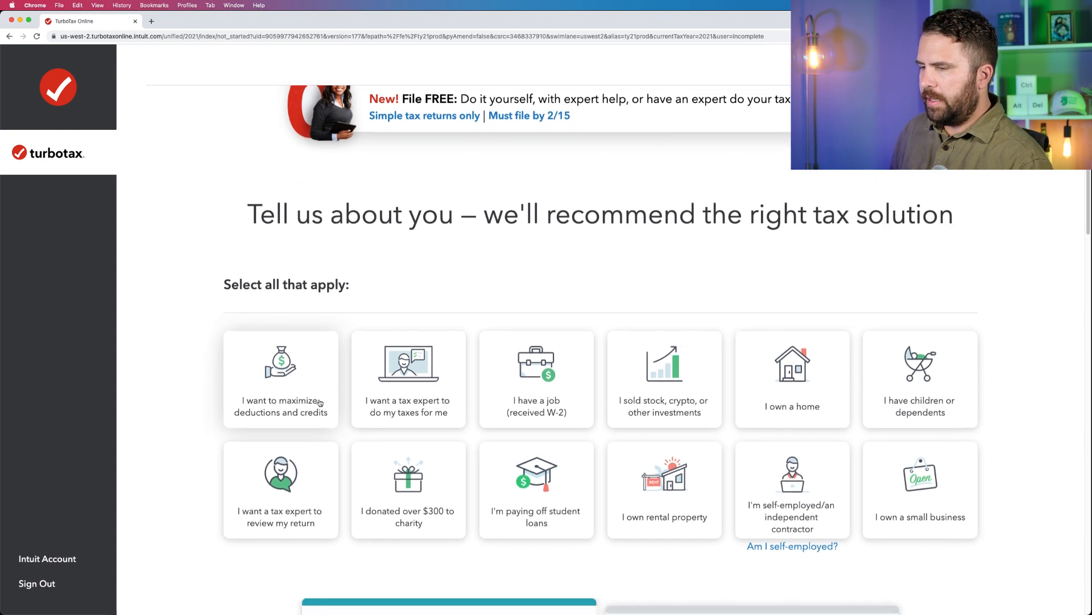
{"action": "left_click", "coordinate": [310, 394]}
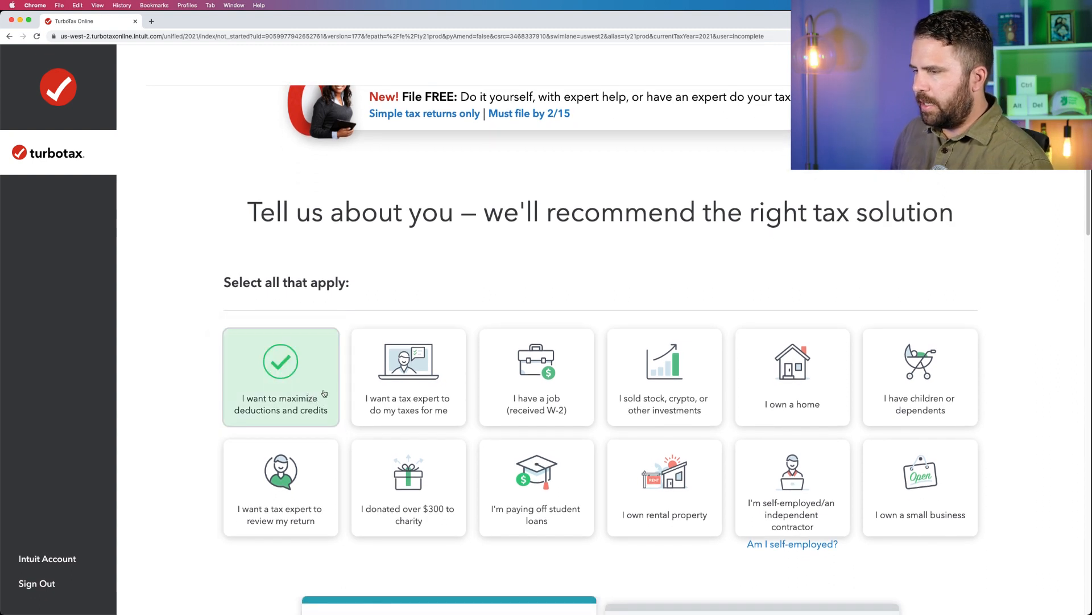
{"action": "left_click", "coordinate": [303, 381]}
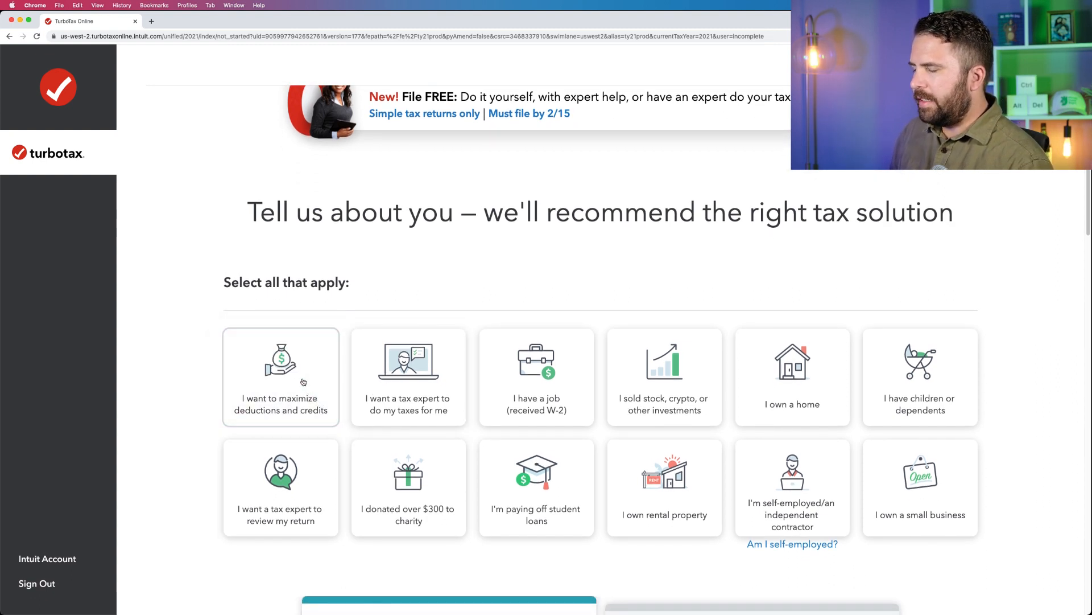
{"action": "left_click", "coordinate": [304, 383]}
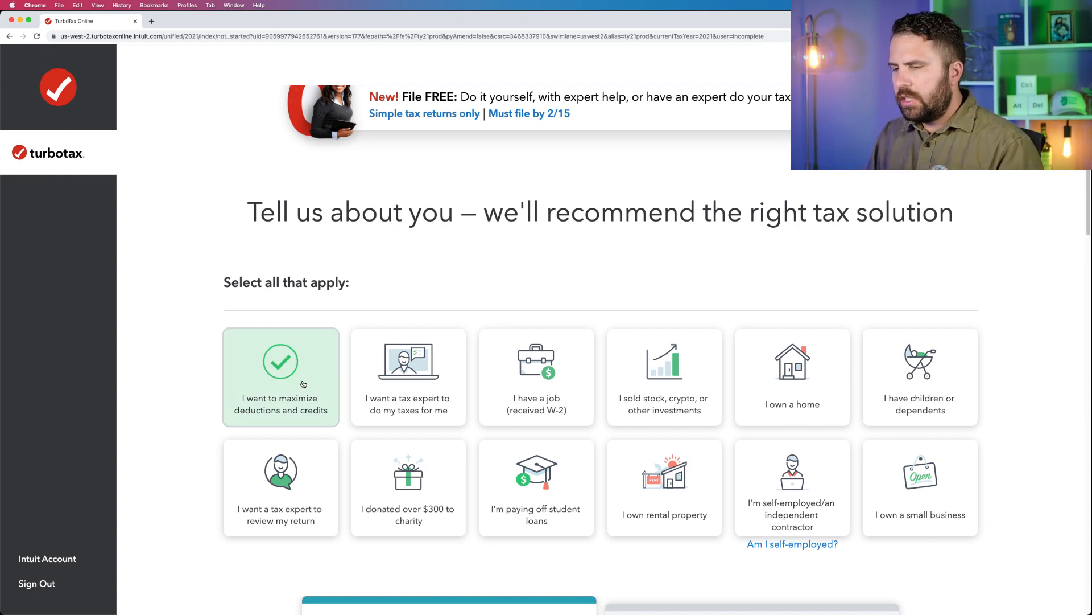
{"action": "left_click", "coordinate": [303, 384]}
Choose having a job (received W-2) as the tax situation and start filing with the $0 Free Edition.
{"action": "left_click", "coordinate": [566, 370]}
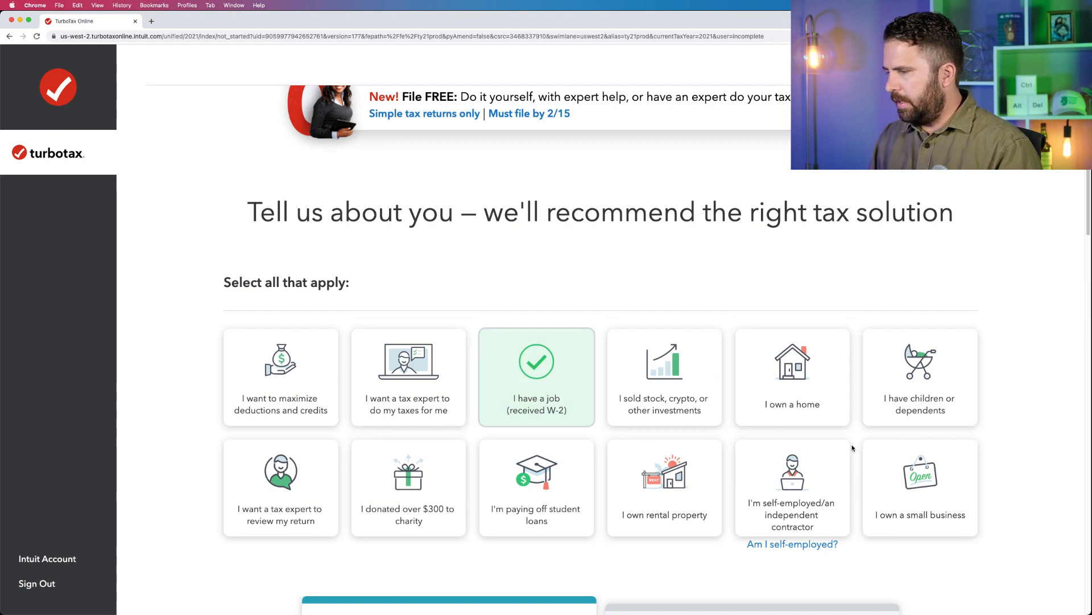
{"action": "scroll", "coordinate": [853, 448], "scroll_direction": "down", "scroll_amount": 8}
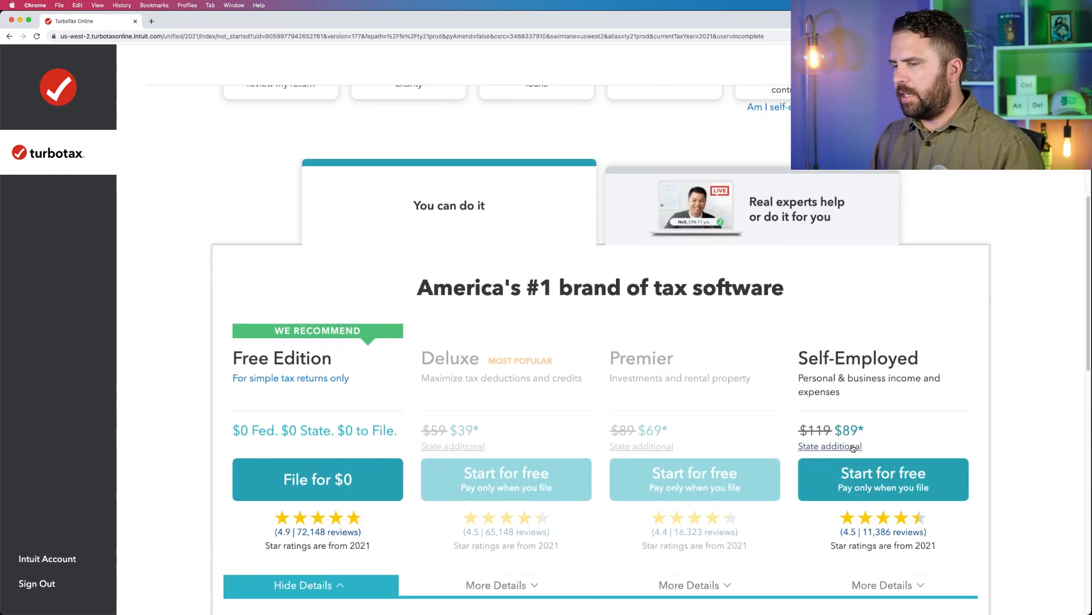
{"action": "scroll", "coordinate": [512, 371], "scroll_direction": "up", "scroll_amount": 7}
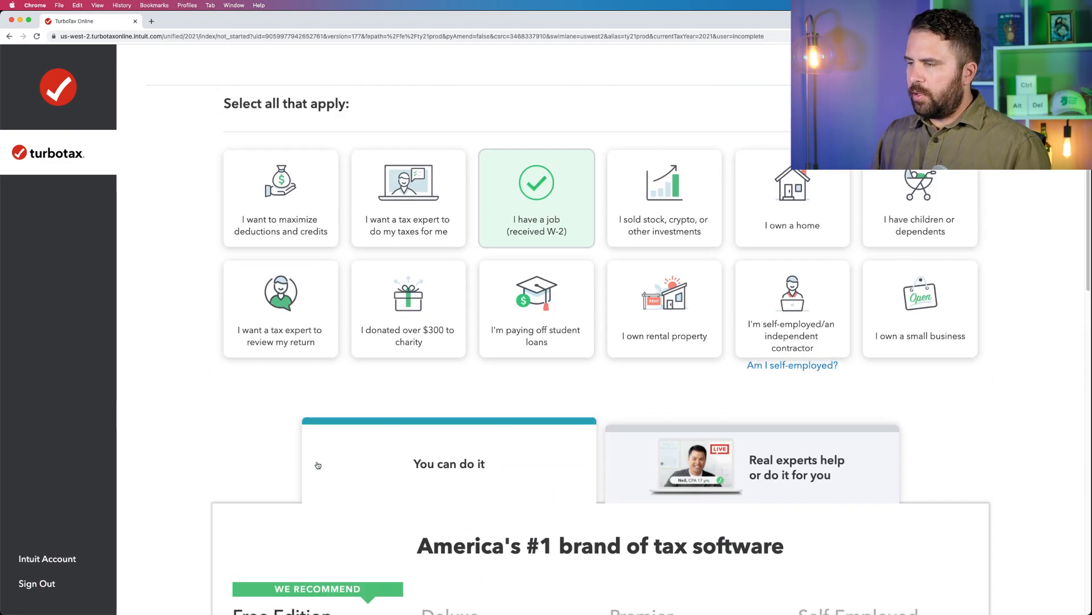
{"action": "scroll", "coordinate": [367, 377], "scroll_direction": "down", "scroll_amount": 9}
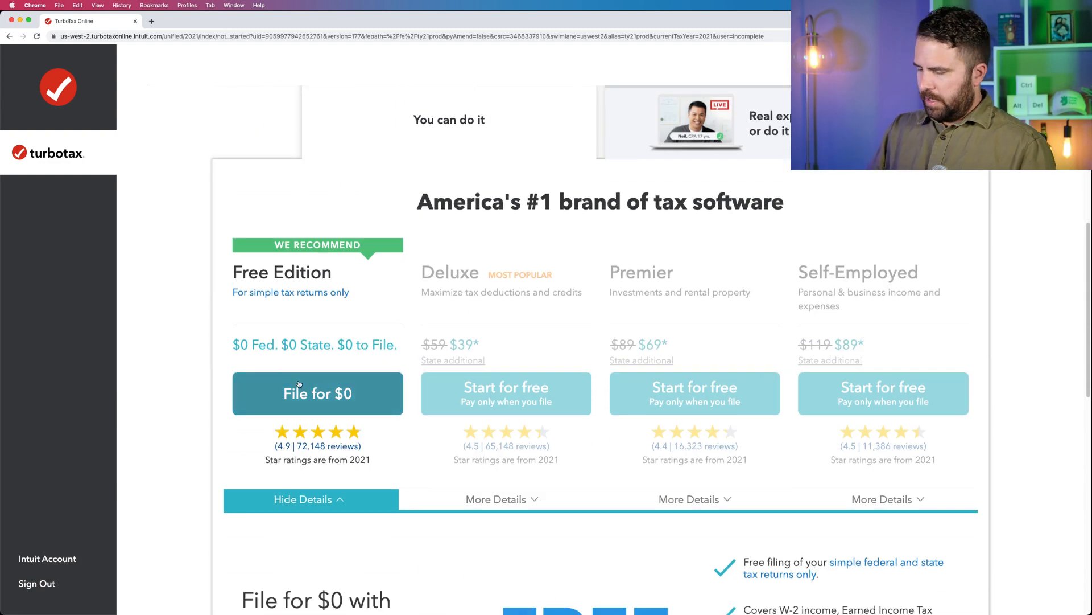
{"action": "key", "text": "XF86AudioMute"}
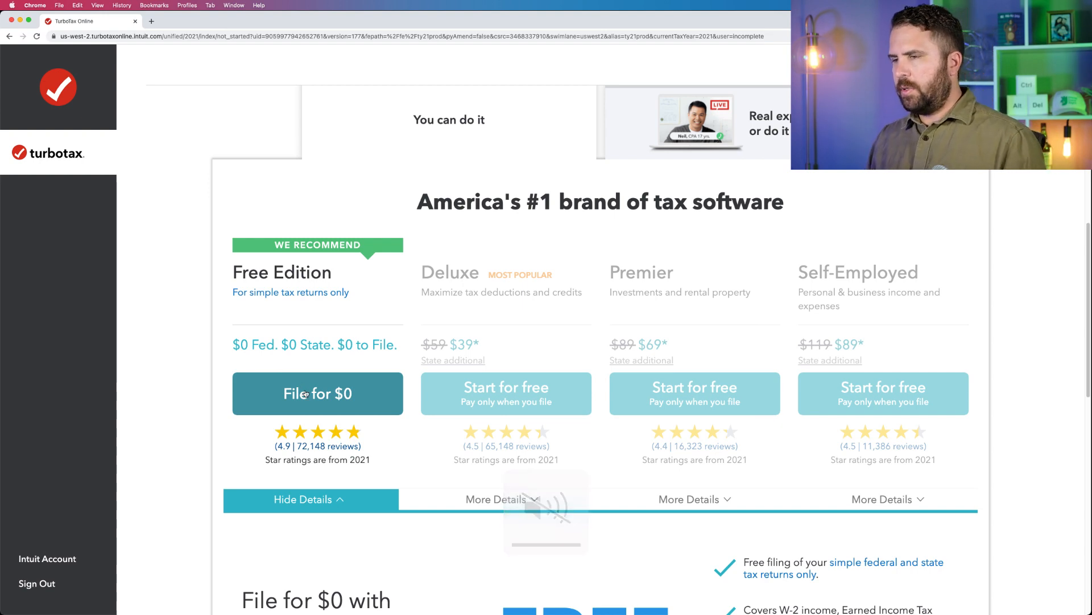
{"action": "left_click", "coordinate": [305, 392]}
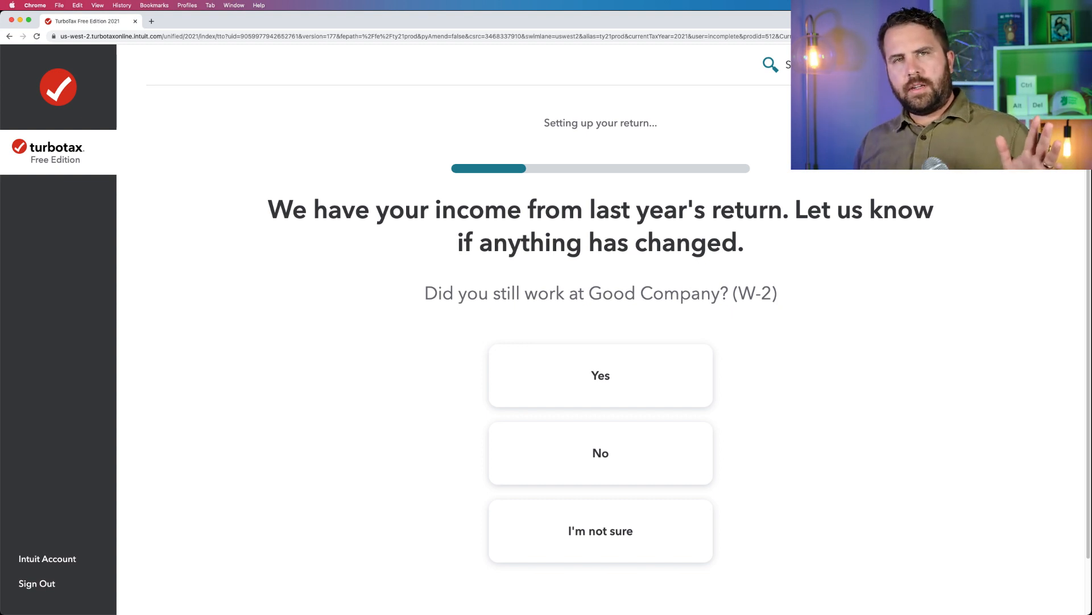
Answer No to still working at Good Company and state that none of the listed life changes apply.
{"action": "left_click", "coordinate": [620, 463]}
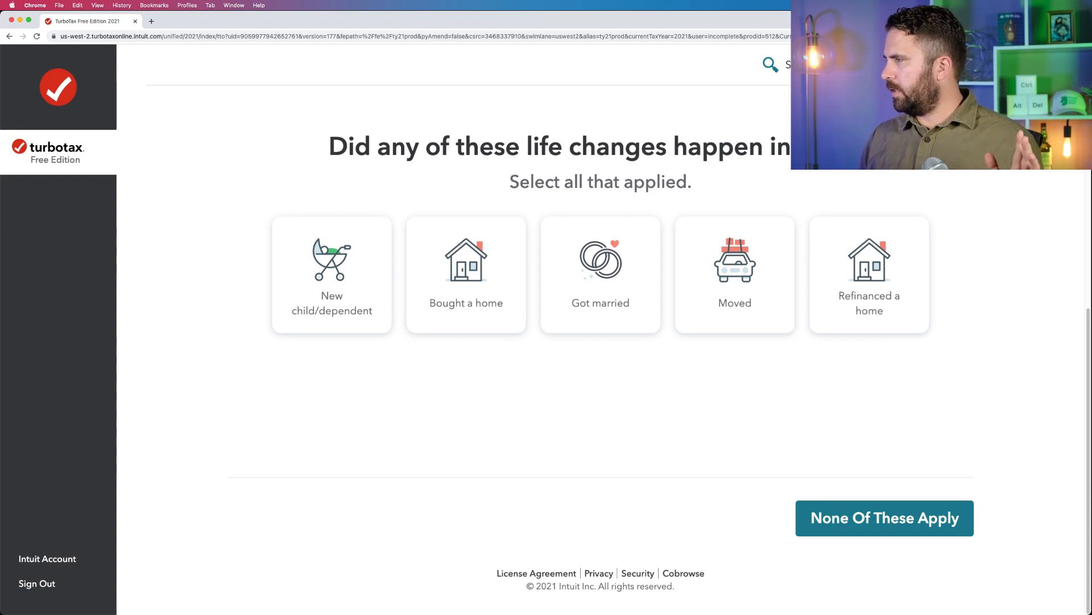
{"action": "key", "text": "super+Tab"}
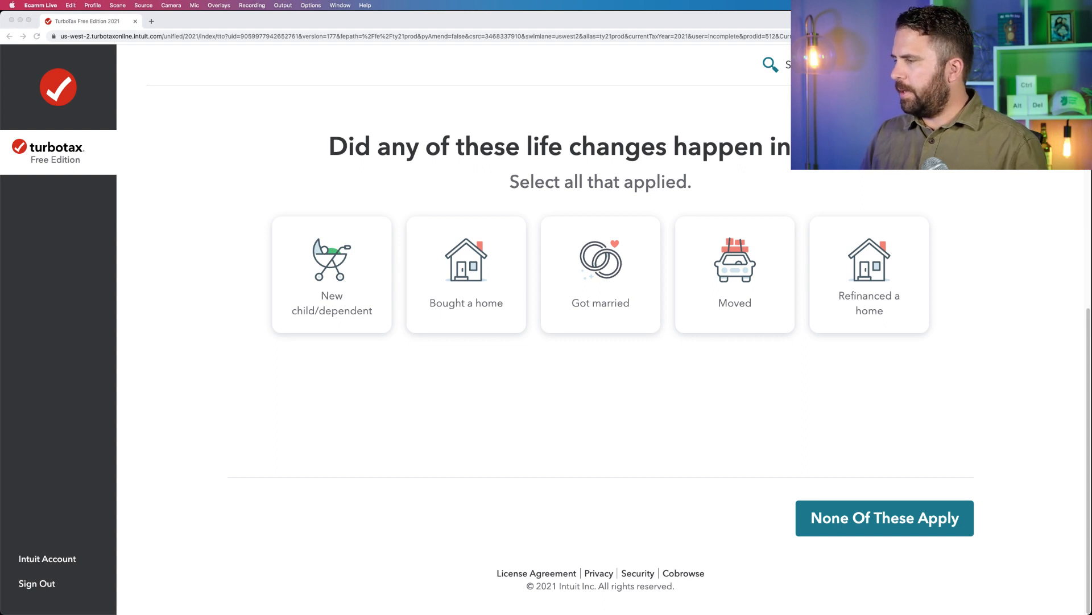
{"action": "left_click", "coordinate": [934, 523]}
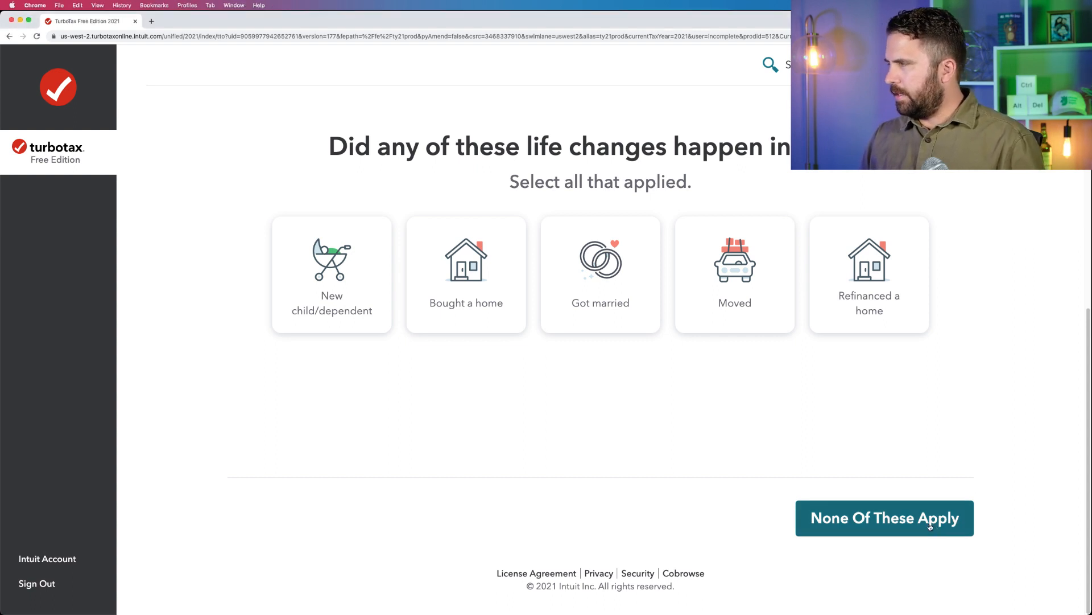
{"action": "left_click", "coordinate": [934, 524]}
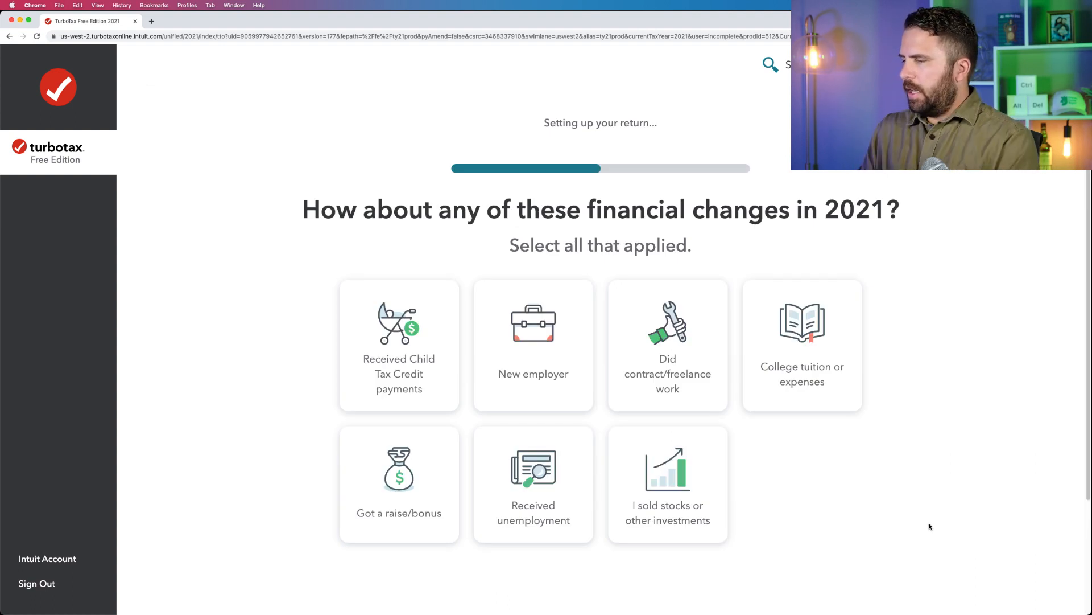
Report a new employer and received Child Tax Credit payments as the 2021 financial changes and continue.
{"action": "left_click", "coordinate": [587, 359]}
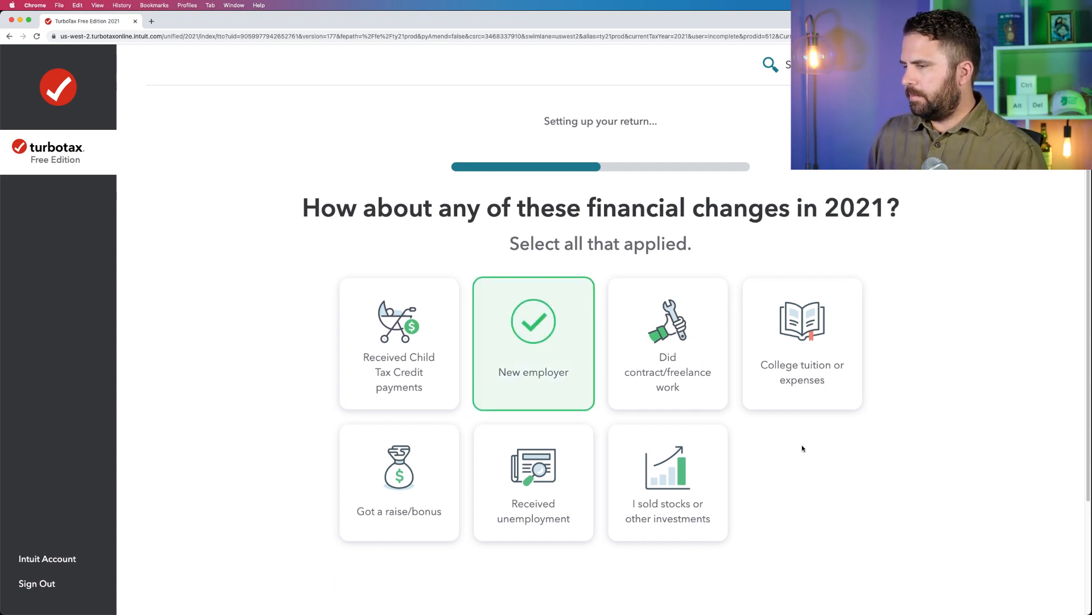
{"action": "scroll", "coordinate": [802, 448], "scroll_direction": "down", "scroll_amount": 2}
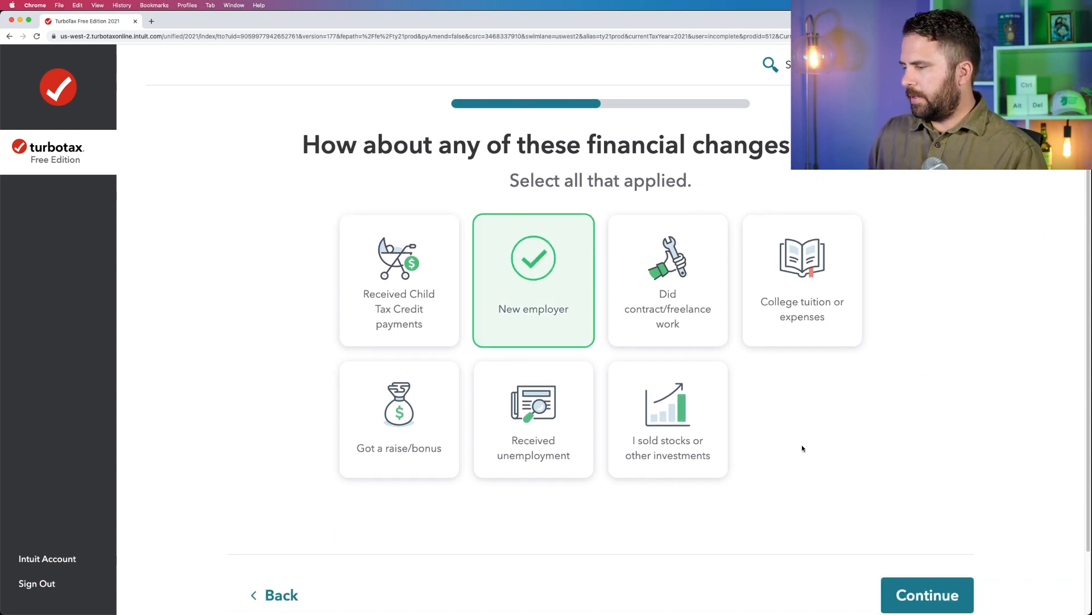
{"action": "left_click", "coordinate": [440, 269]}
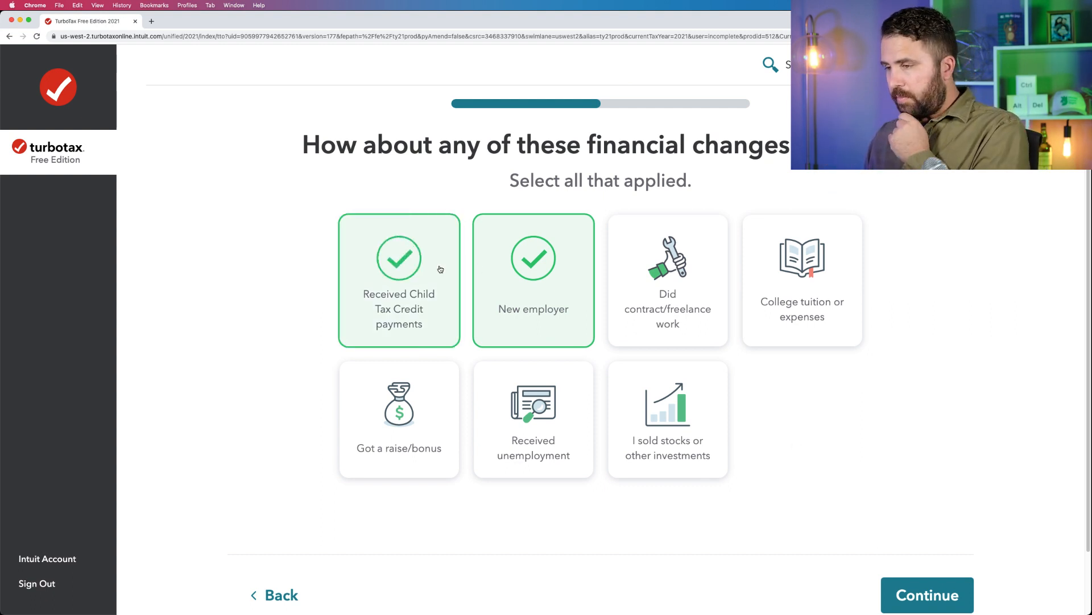
{"action": "left_click", "coordinate": [910, 594]}
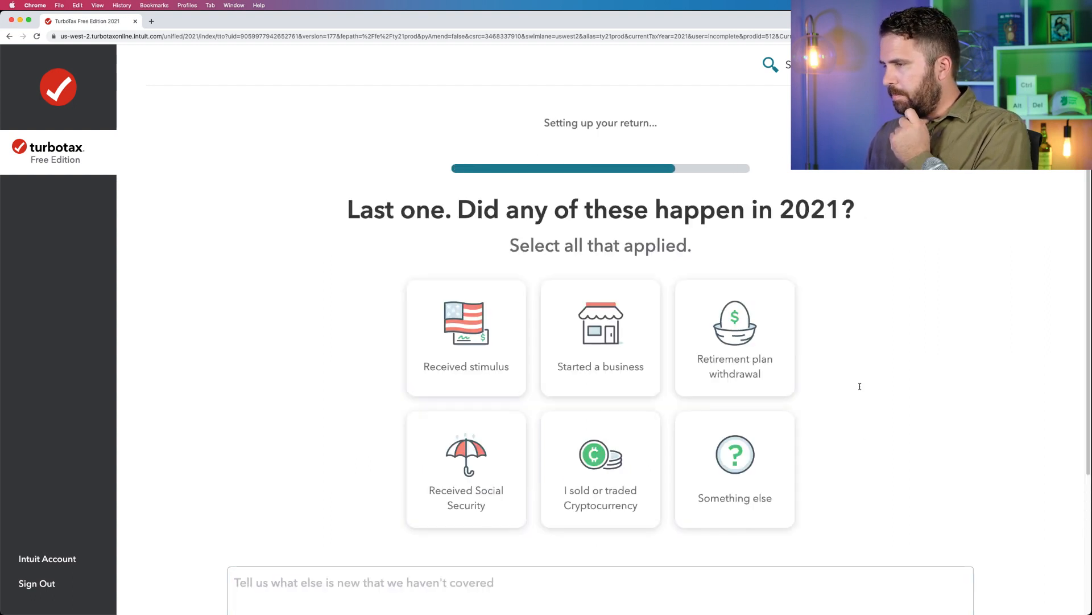
Mark the stimulus as received in the last 2021 events question and continue.
{"action": "left_click", "coordinate": [513, 338]}
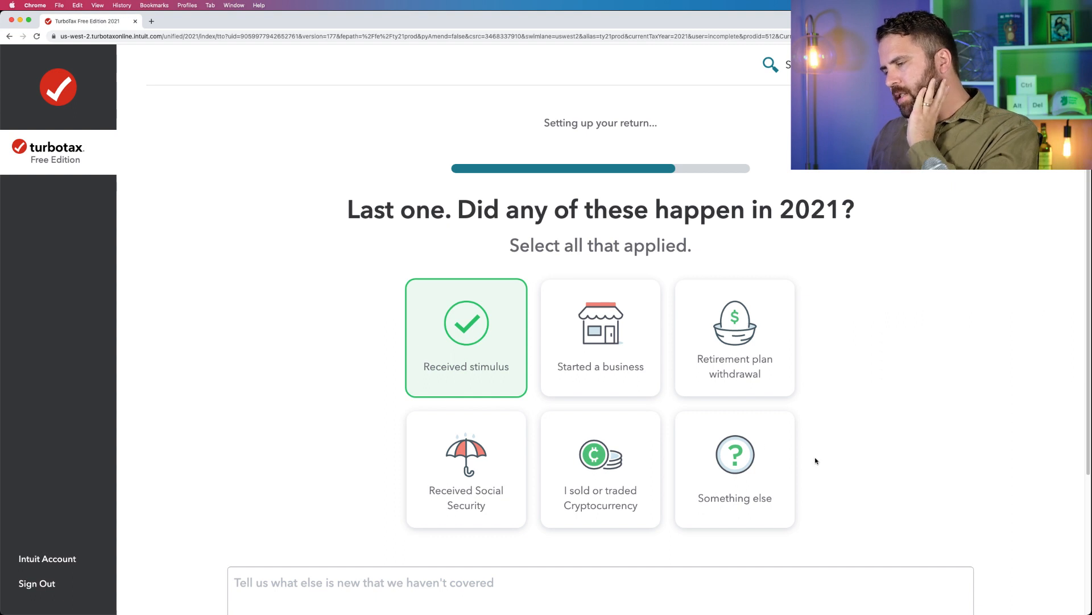
{"action": "scroll", "coordinate": [815, 458], "scroll_direction": "down", "scroll_amount": 5}
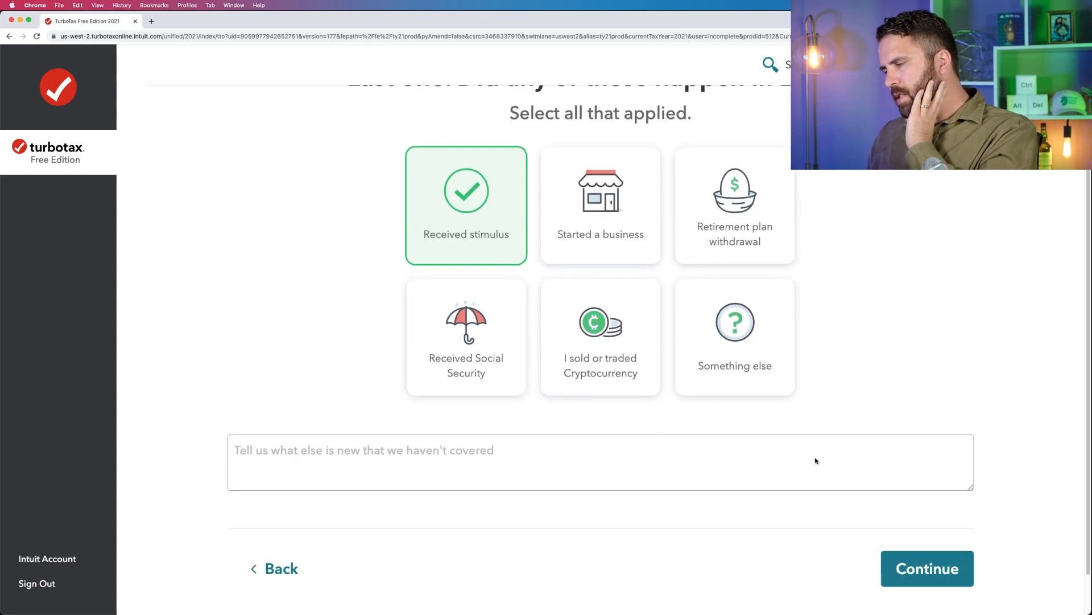
{"action": "left_click", "coordinate": [910, 550]}
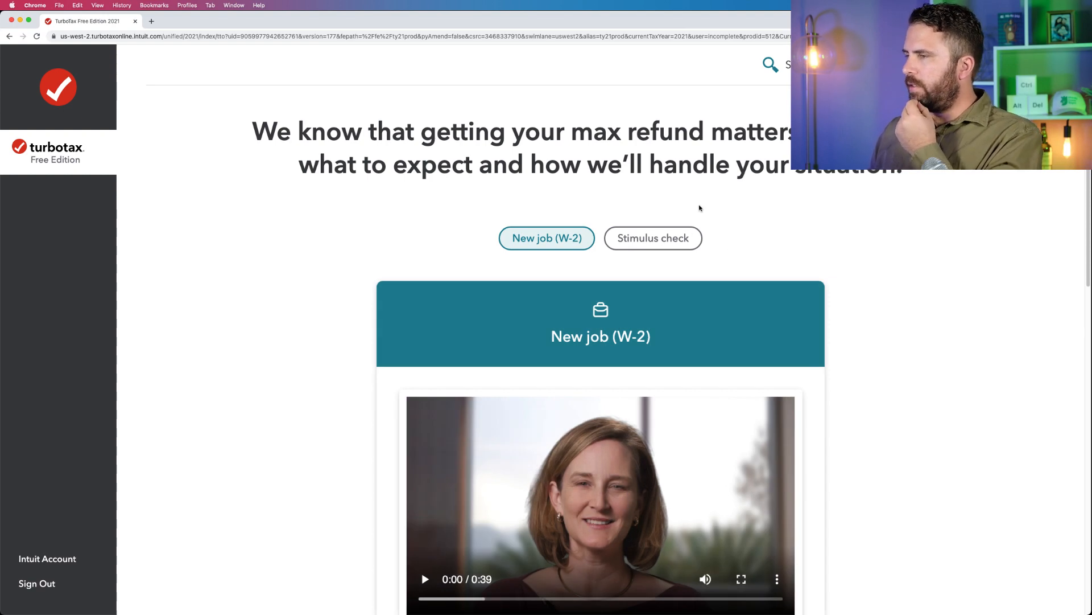
Play the video on the refund impacts of getting a new job and pause it partway.
{"action": "scroll", "coordinate": [700, 207], "scroll_direction": "down", "scroll_amount": 2}
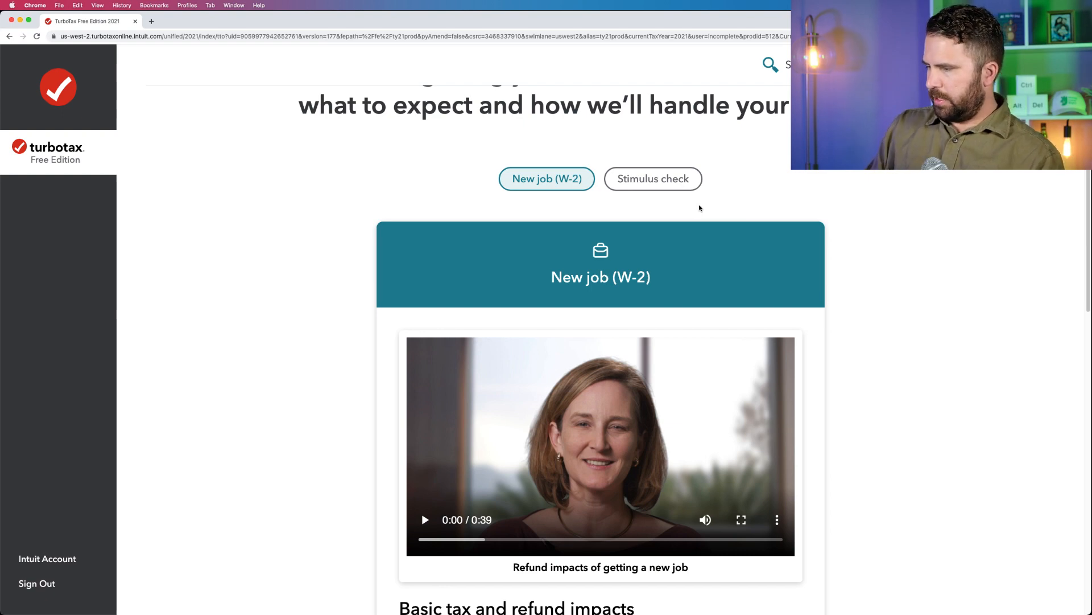
{"action": "left_click", "coordinate": [426, 522]}
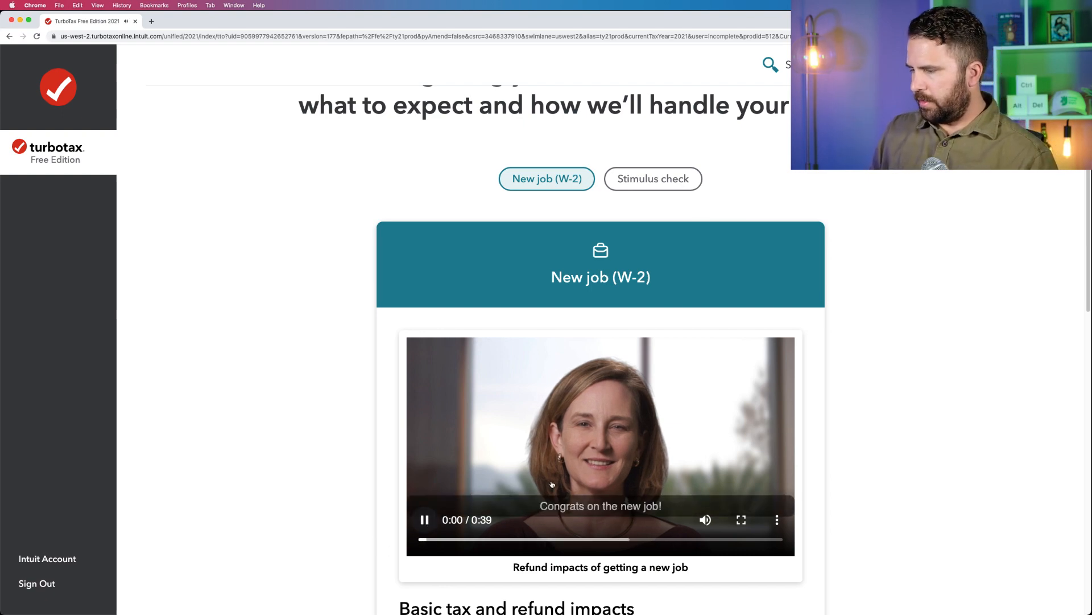
{"action": "scroll", "coordinate": [554, 483], "scroll_direction": "down", "scroll_amount": 1}
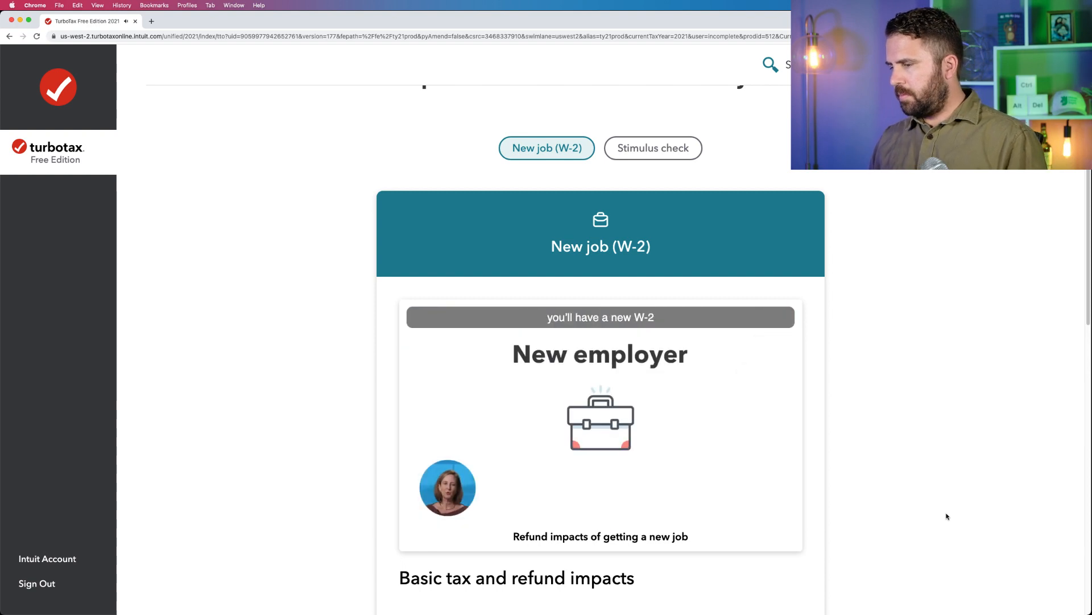
{"action": "scroll", "coordinate": [948, 516], "scroll_direction": "down", "scroll_amount": 1}
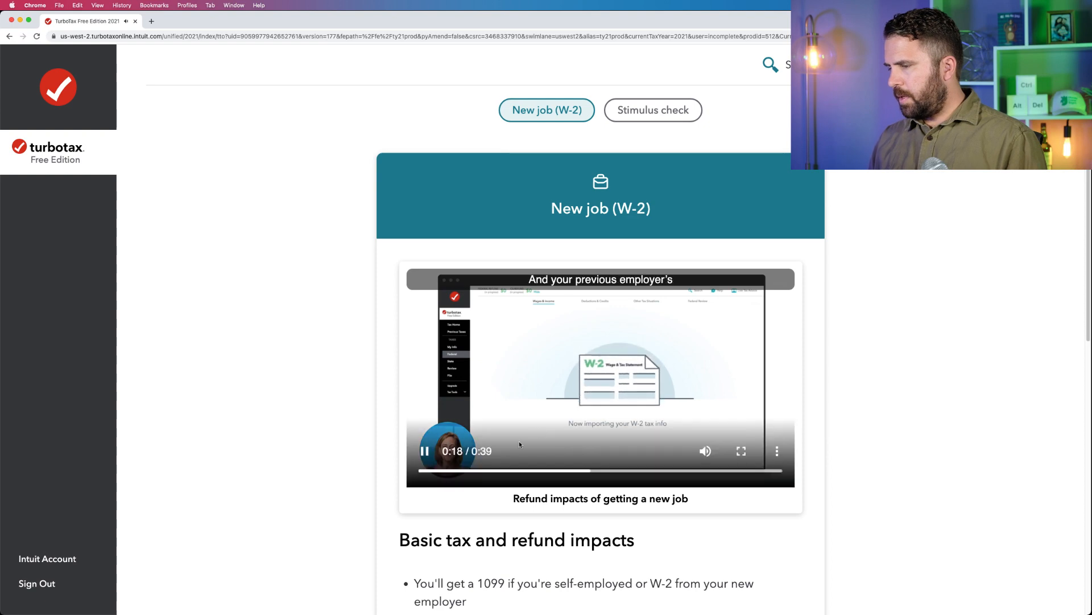
{"action": "left_click", "coordinate": [779, 386]}
Highlight the 401(k) transfer tip under the basic tax and refund impacts and open the section's further information.
{"action": "scroll", "coordinate": [870, 387], "scroll_direction": "down", "scroll_amount": 6}
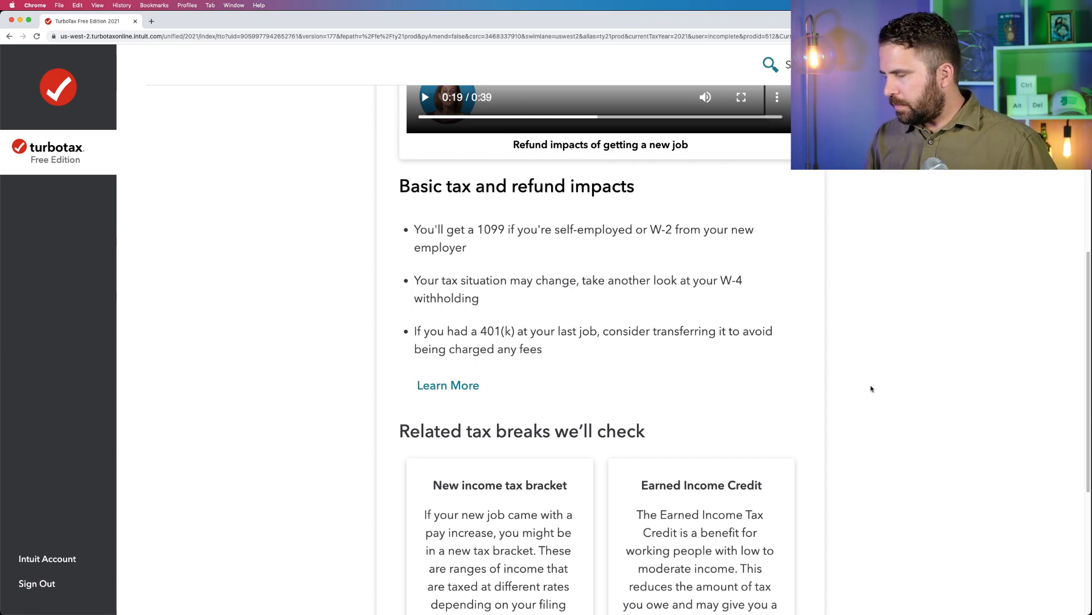
{"action": "scroll", "coordinate": [870, 389], "scroll_direction": "down", "scroll_amount": 3}
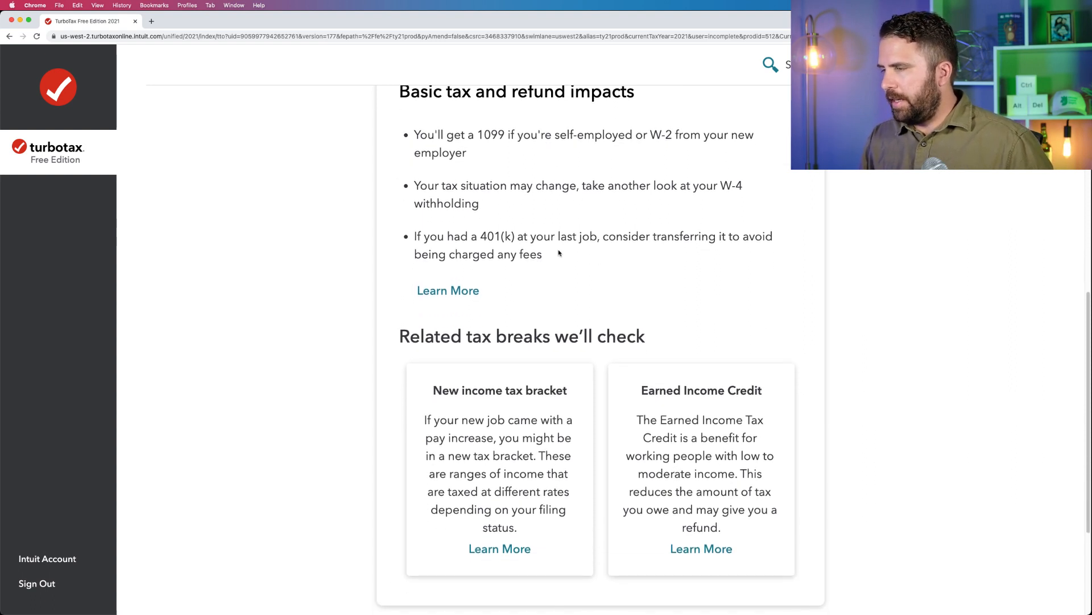
{"action": "left_click_drag", "start_coordinate": [544, 255], "coordinate": [415, 135]}
{"action": "left_click", "coordinate": [526, 238]}
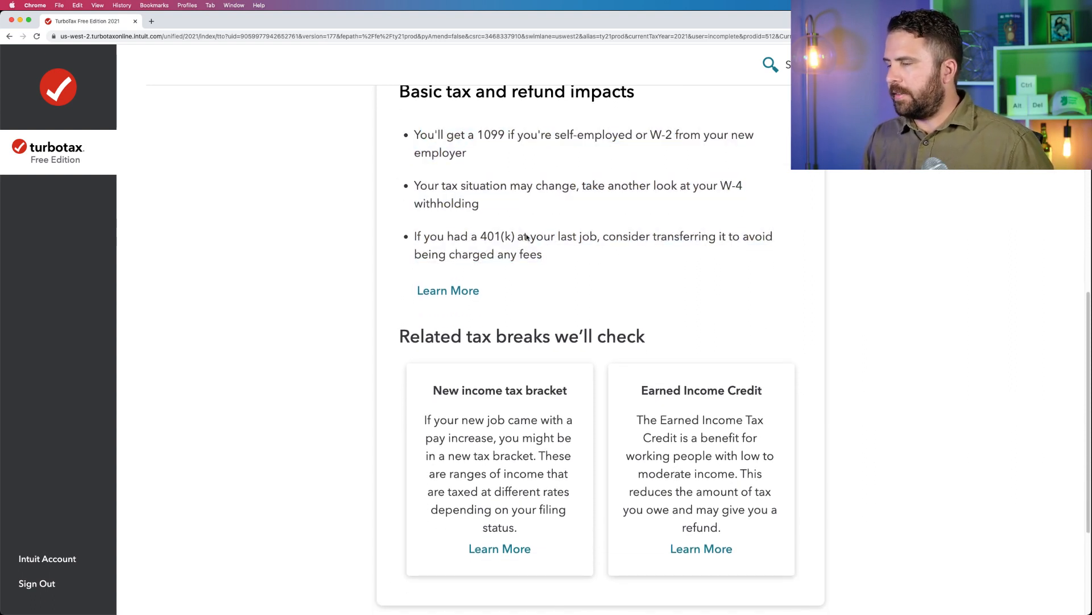
{"action": "left_click_drag", "start_coordinate": [554, 256], "coordinate": [411, 236]}
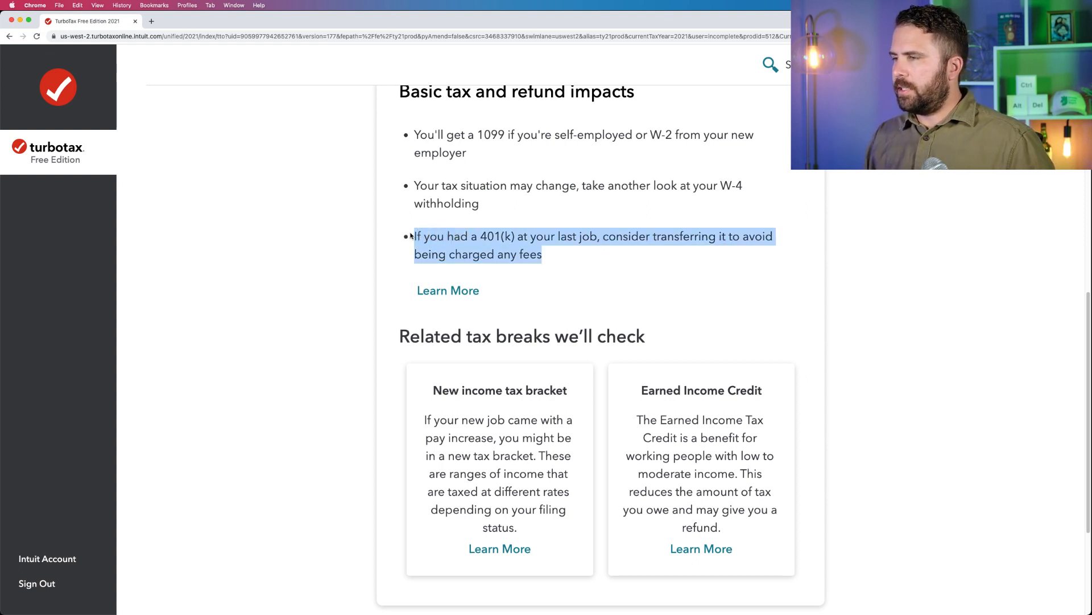
{"action": "left_click", "coordinate": [449, 297]}
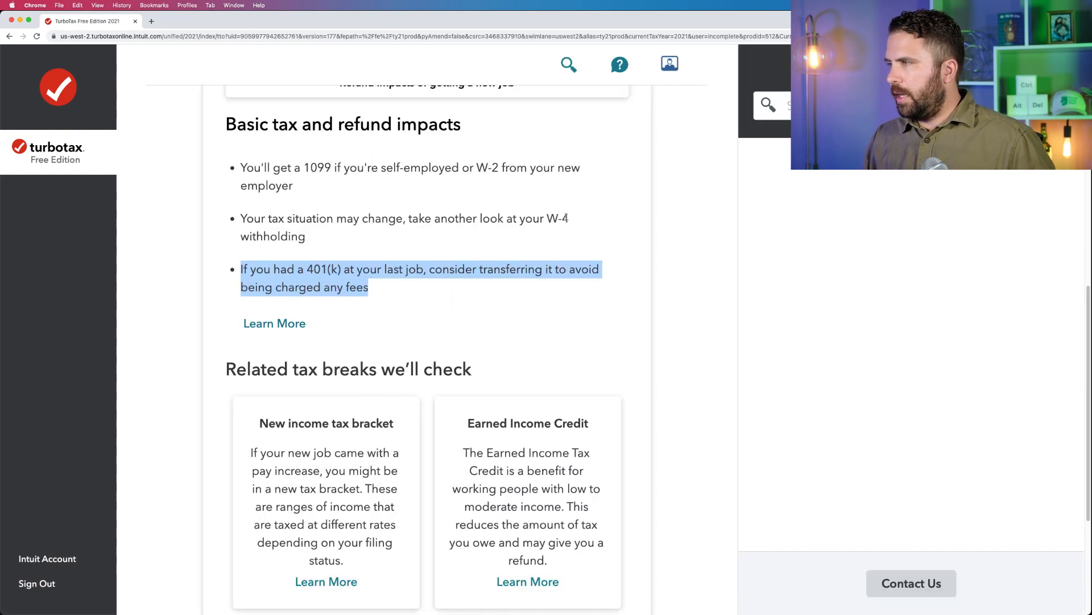
Read the new-job help article to its end, mark it as helpful, and close the help pane.
{"action": "scroll", "coordinate": [883, 314], "scroll_direction": "down", "scroll_amount": 6}
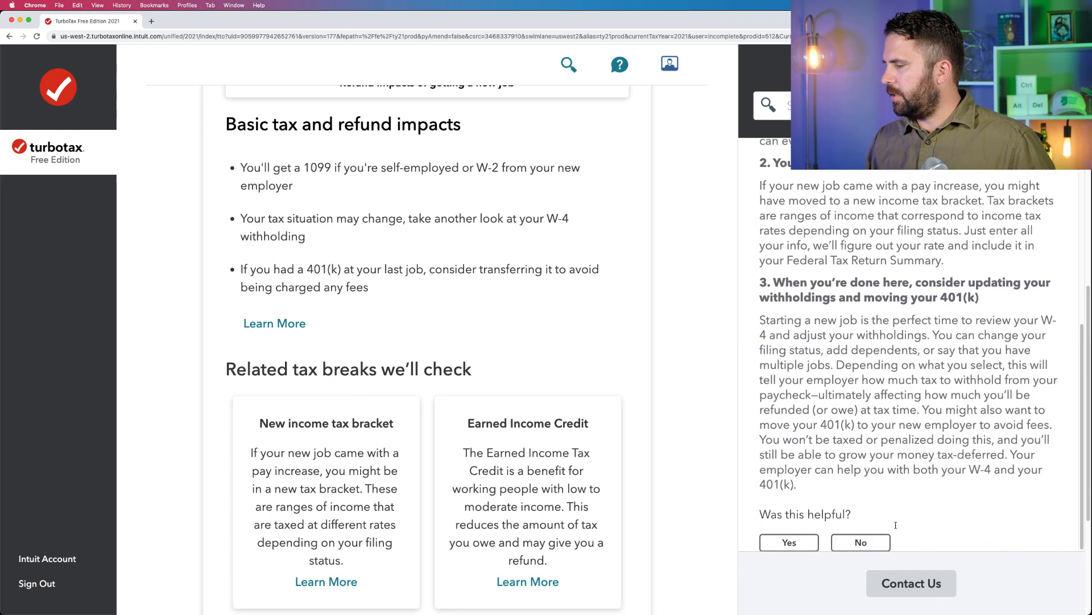
{"action": "left_click", "coordinate": [799, 541]}
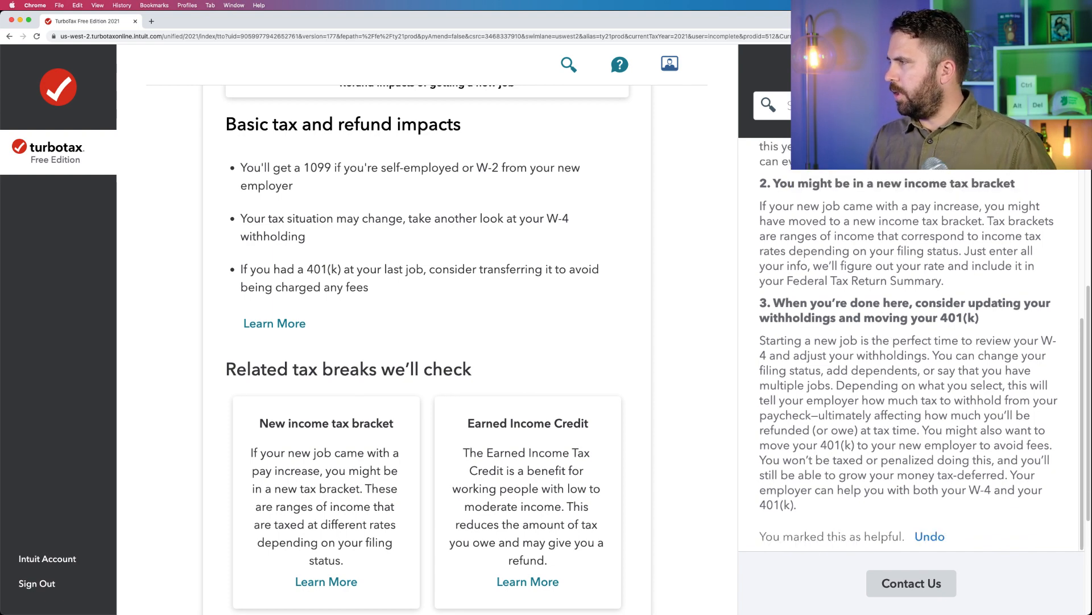
{"action": "left_click", "coordinate": [1066, 64]}
{"action": "left_click", "coordinate": [778, 137]}
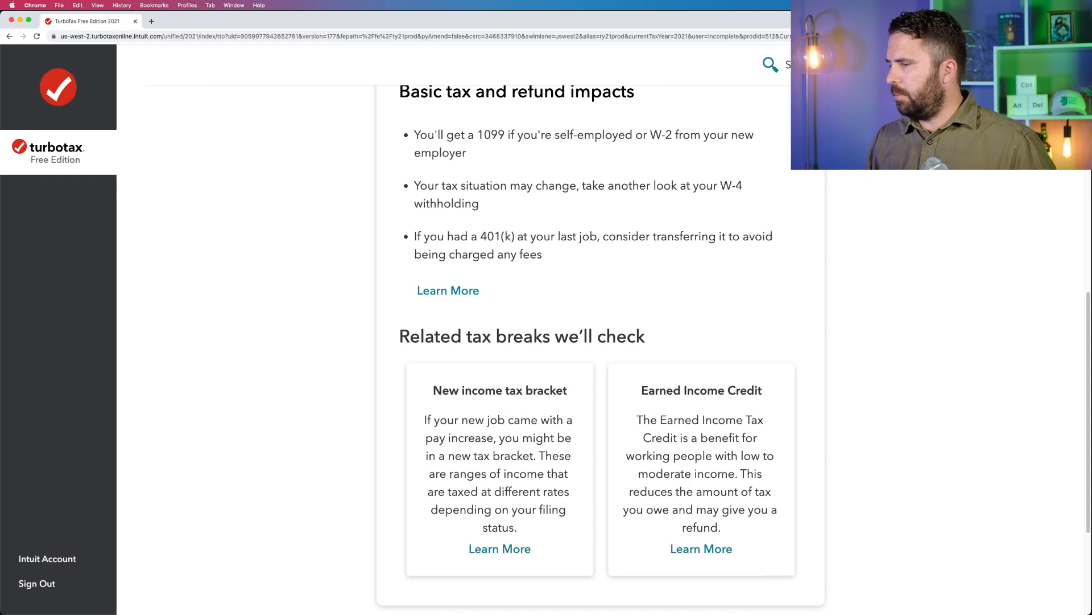
{"action": "scroll", "coordinate": [706, 349], "scroll_direction": "down", "scroll_amount": 4}
{"action": "scroll", "coordinate": [706, 348], "scroll_direction": "up", "scroll_amount": 20}
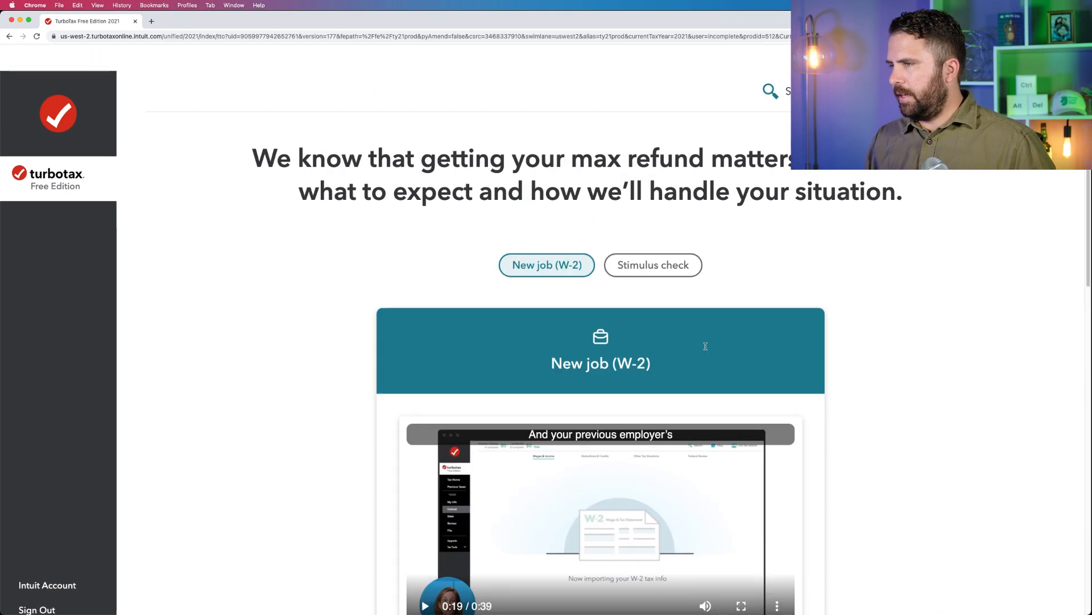
Review the stimulus check impacts and highlight "Recovery Rebate Credit" under the basic tax and refund impacts.
{"action": "left_click", "coordinate": [636, 243]}
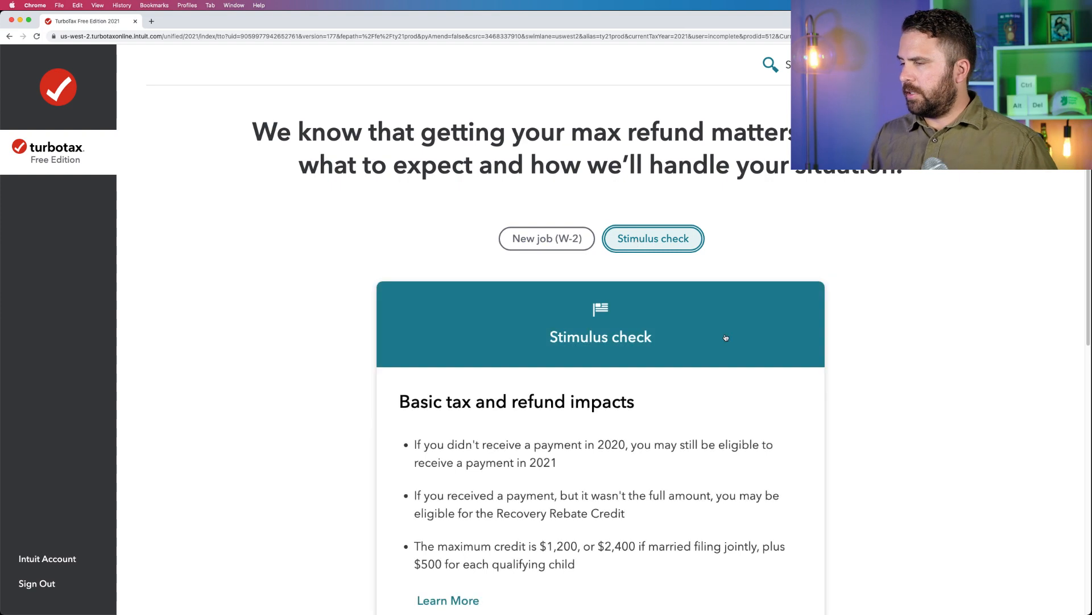
{"action": "scroll", "coordinate": [725, 336], "scroll_direction": "down", "scroll_amount": 3}
{"action": "scroll", "coordinate": [725, 337], "scroll_direction": "down", "scroll_amount": 1}
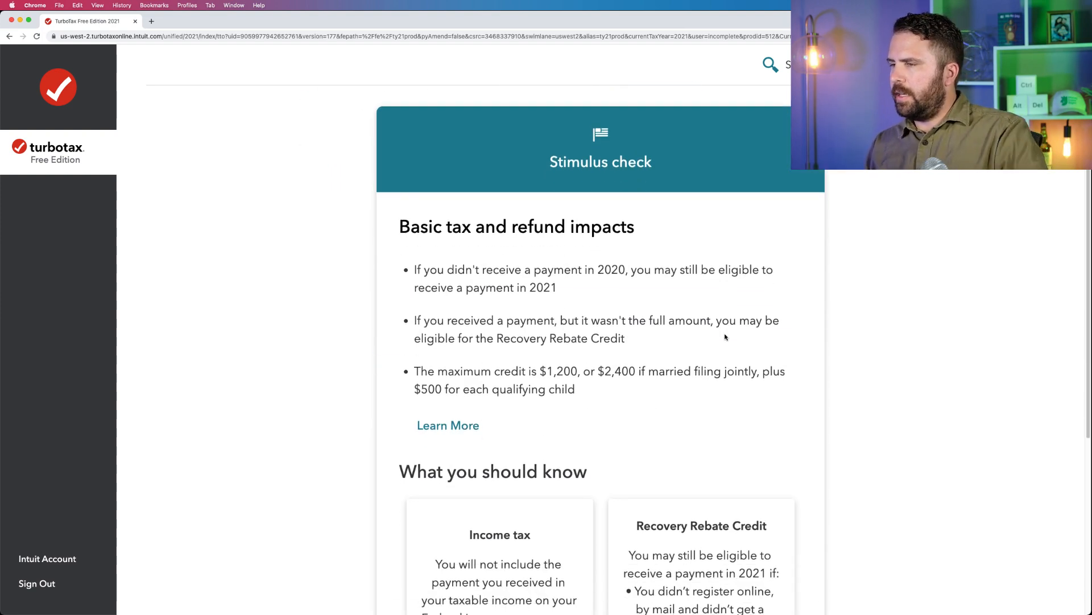
{"action": "left_click_drag", "start_coordinate": [629, 339], "coordinate": [497, 341]}
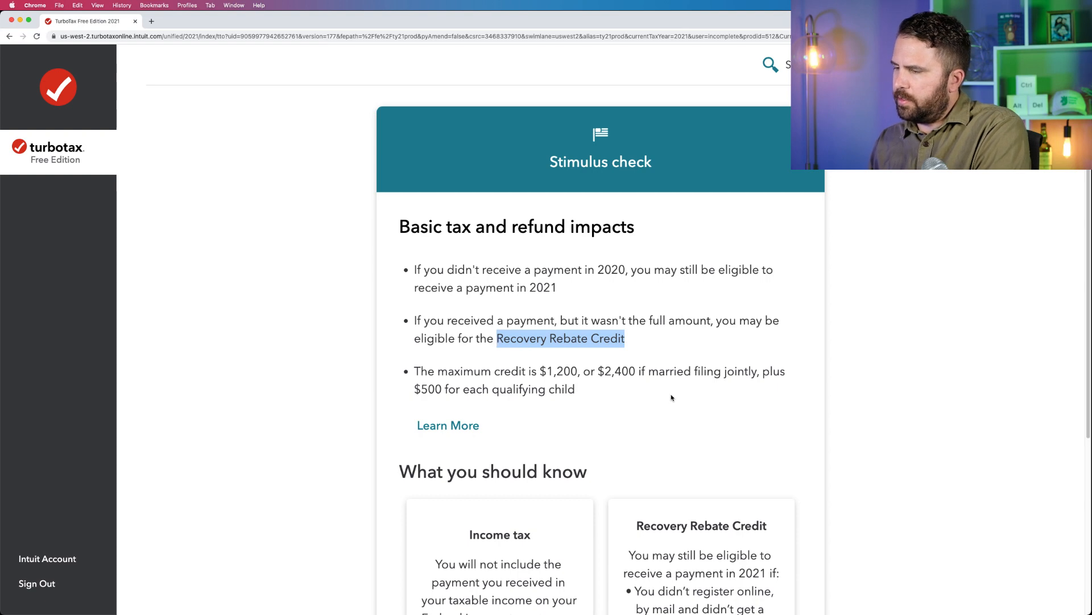
{"action": "scroll", "coordinate": [672, 397], "scroll_direction": "down", "scroll_amount": 6}
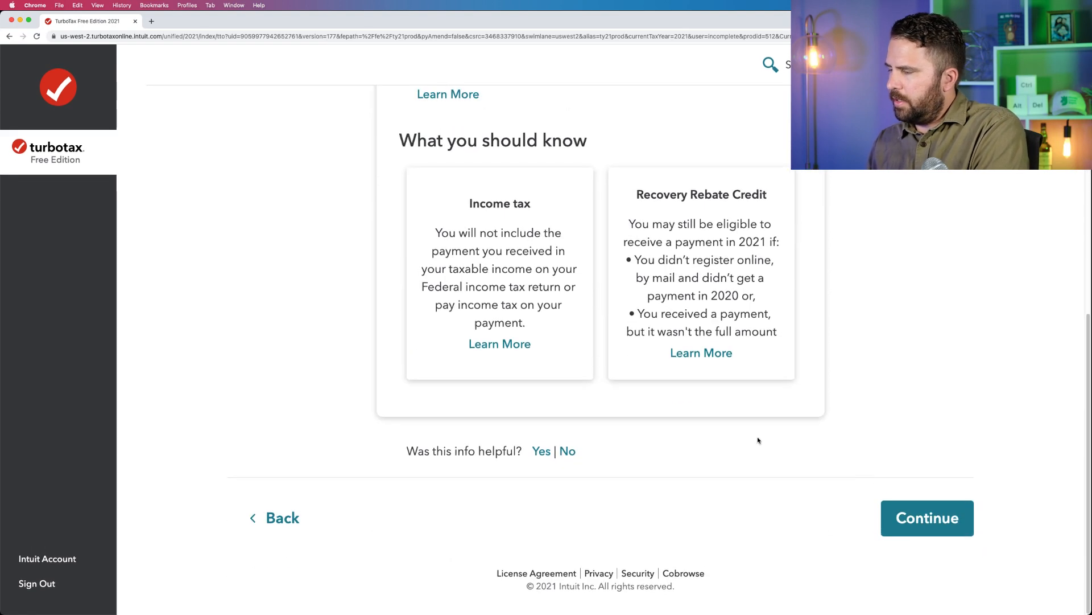
Continue past the refund impacts, review the income and tax breaks summary, and keep going.
{"action": "left_click", "coordinate": [927, 516]}
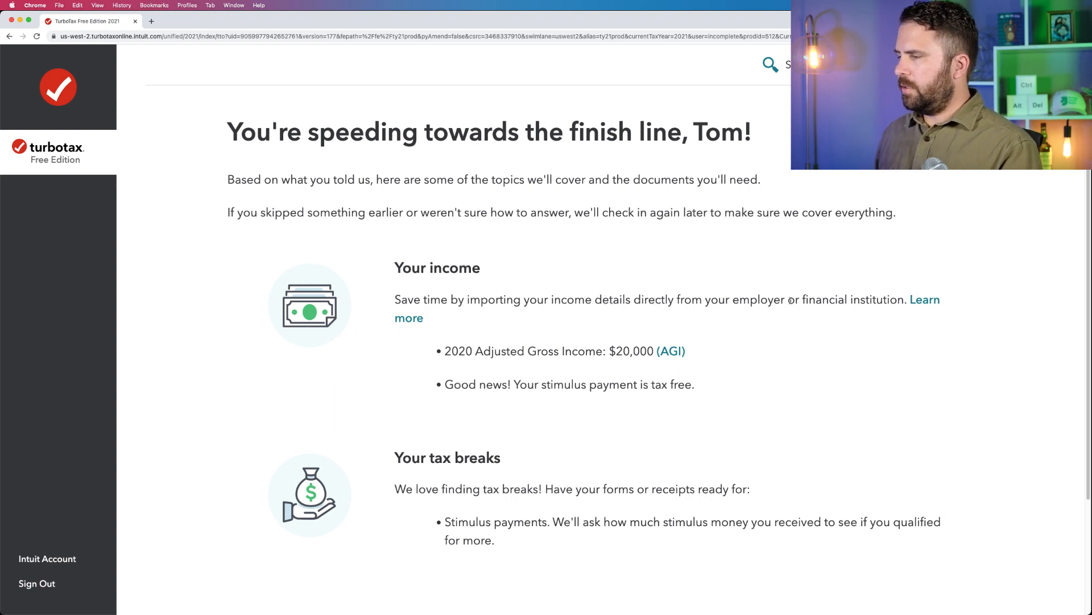
{"action": "scroll", "coordinate": [675, 436], "scroll_direction": "down", "scroll_amount": 2}
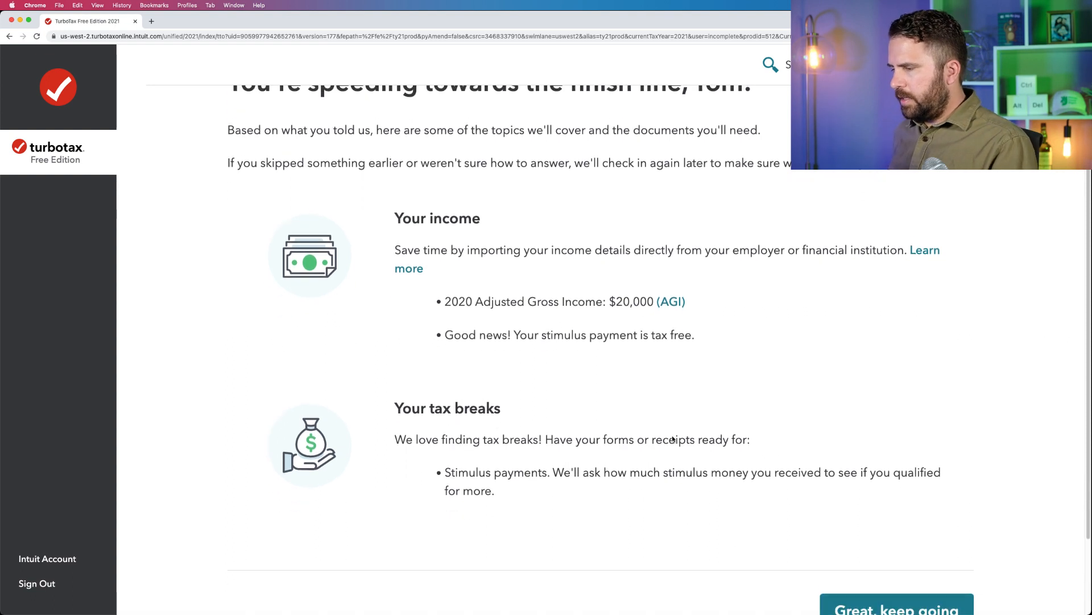
{"action": "left_click", "coordinate": [911, 586]}
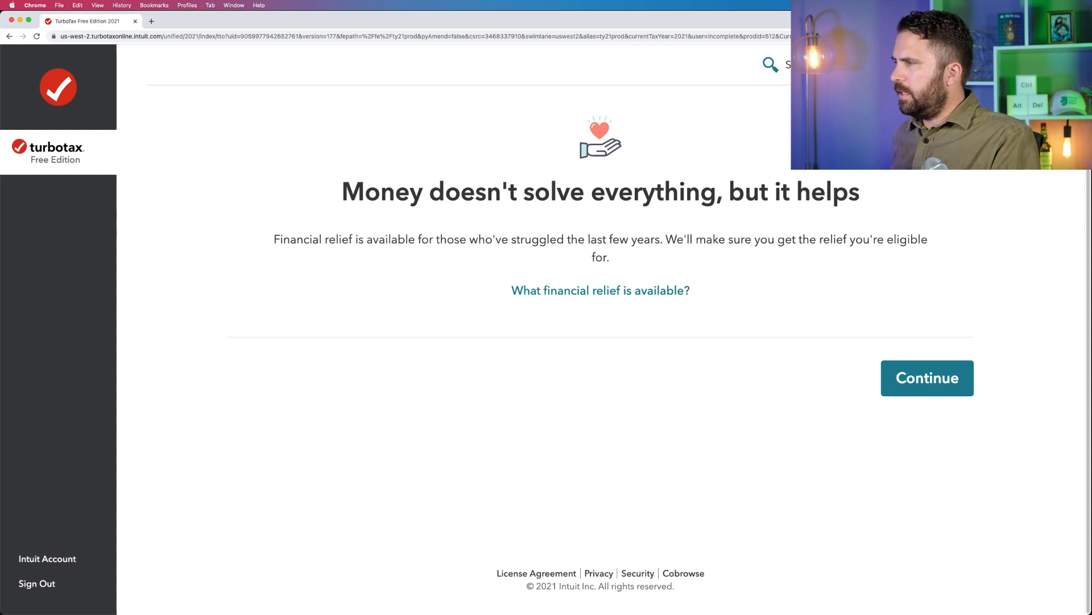
Read the help article on available financial relief to its end, mark it as helpful, close it, and continue.
{"action": "left_click", "coordinate": [659, 291]}
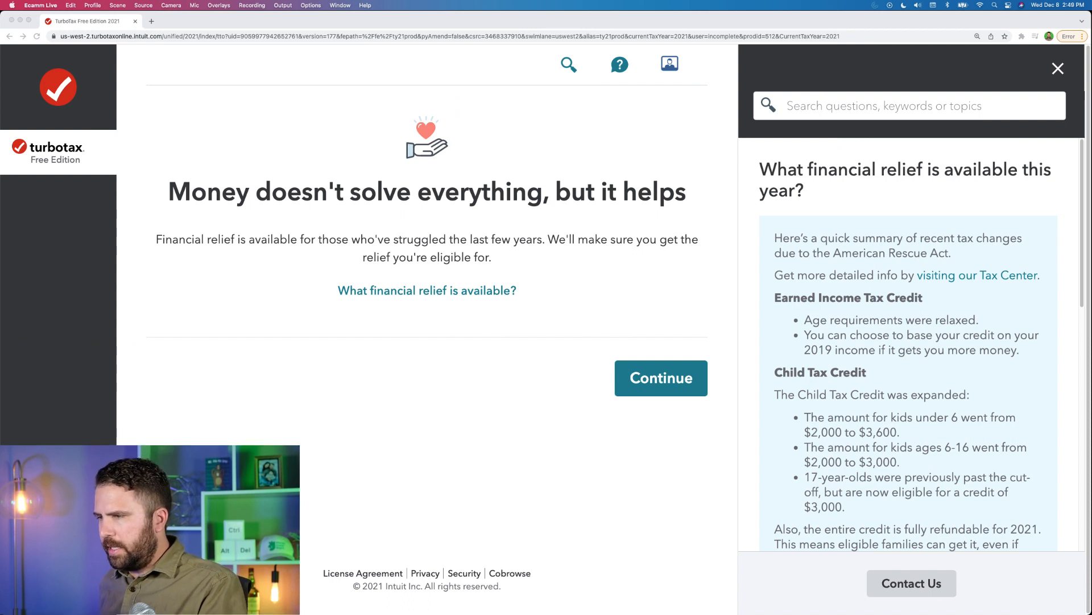
{"action": "scroll", "coordinate": [908, 343], "scroll_direction": "down", "scroll_amount": 5}
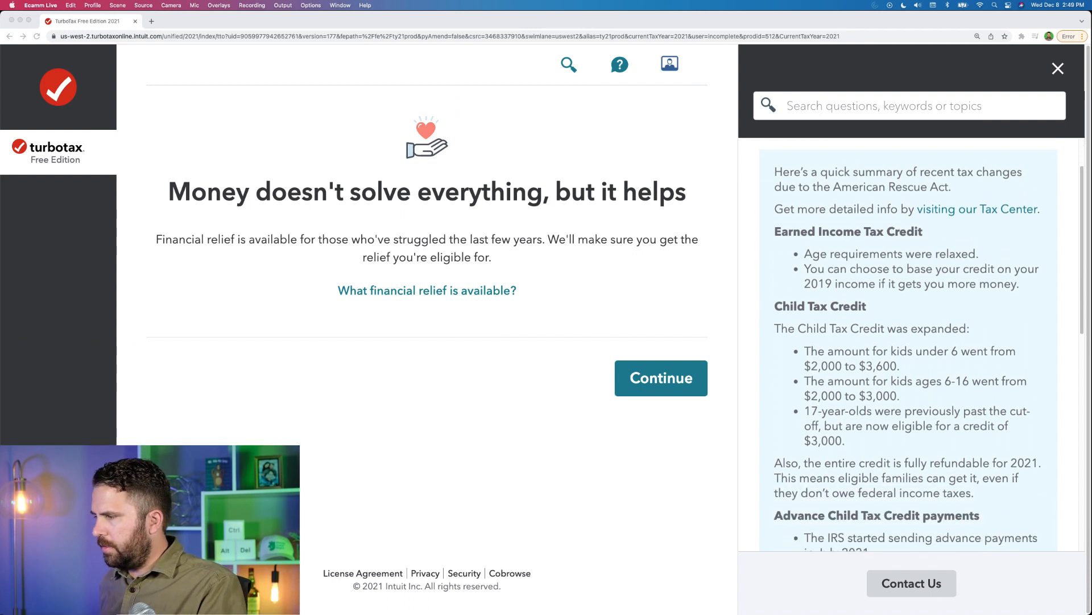
{"action": "scroll", "coordinate": [908, 344], "scroll_direction": "down", "scroll_amount": 10}
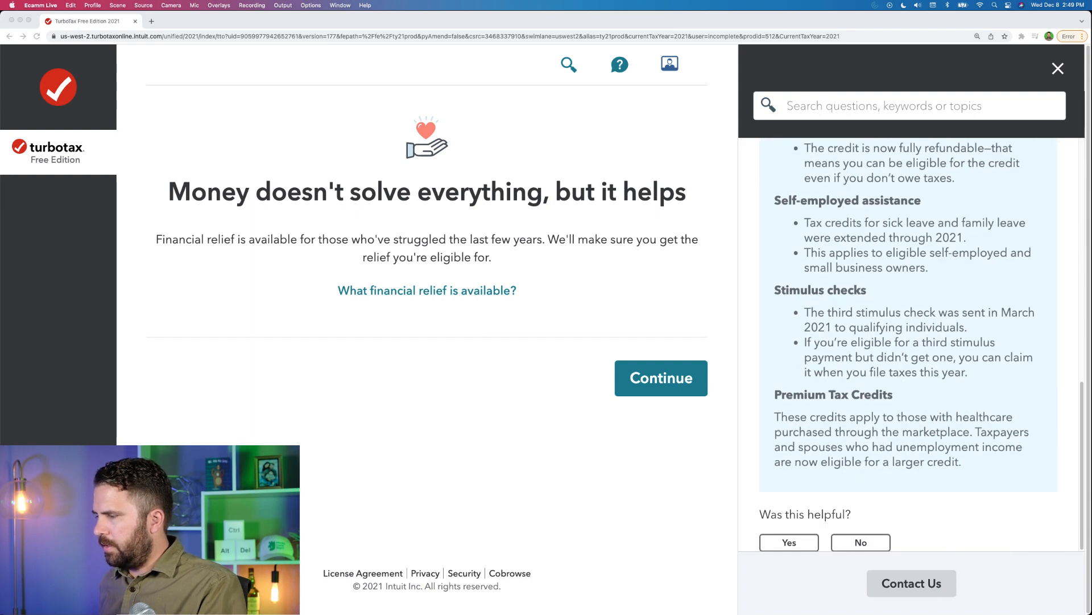
{"action": "left_click", "coordinate": [788, 541]}
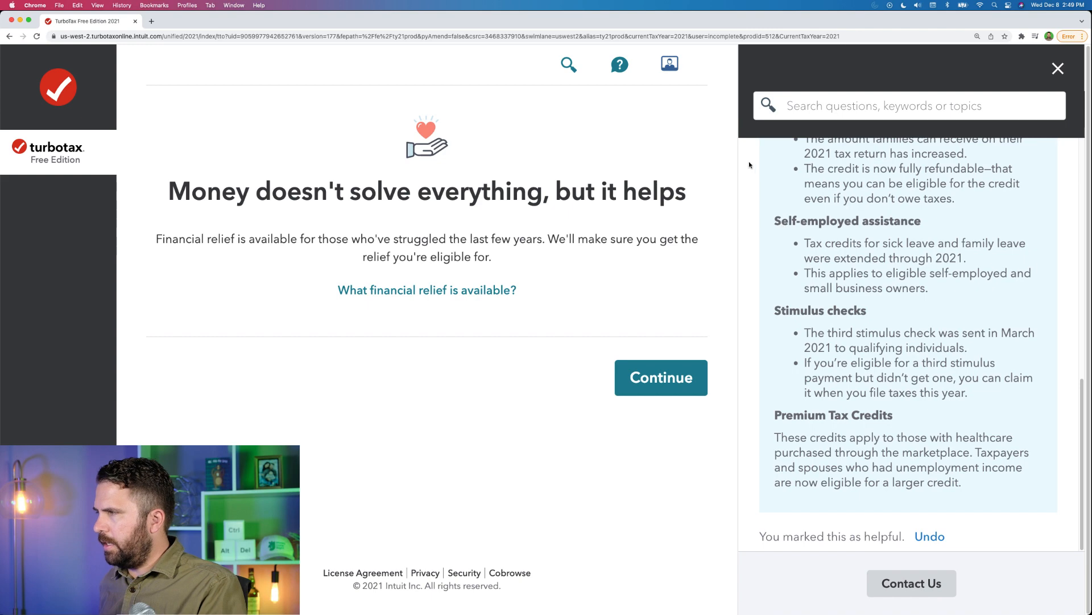
{"action": "left_click", "coordinate": [1056, 71]}
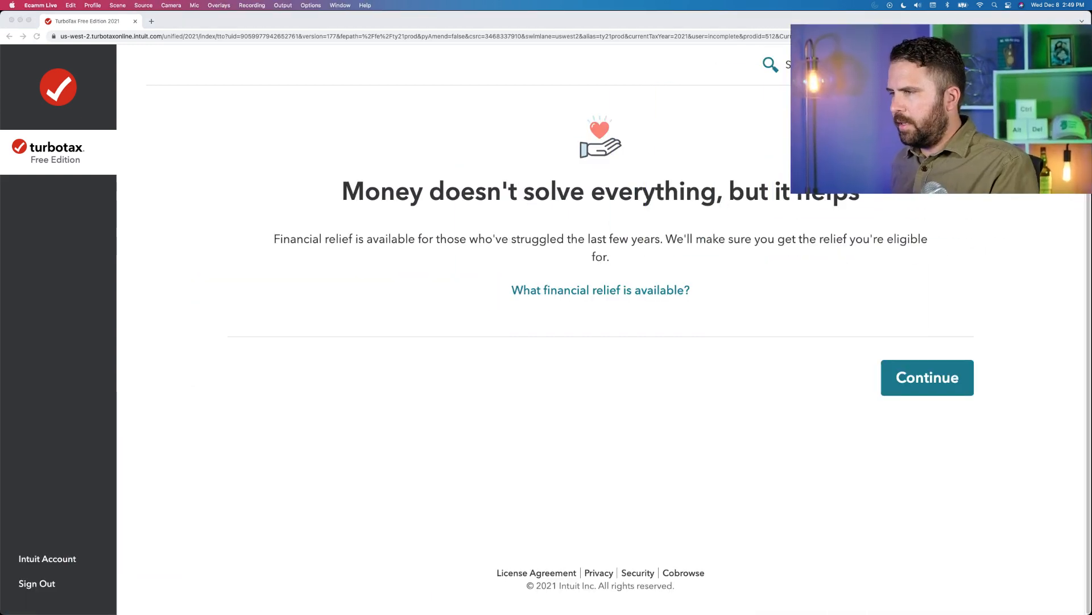
{"action": "left_click", "coordinate": [763, 256]}
{"action": "left_click", "coordinate": [946, 379]}
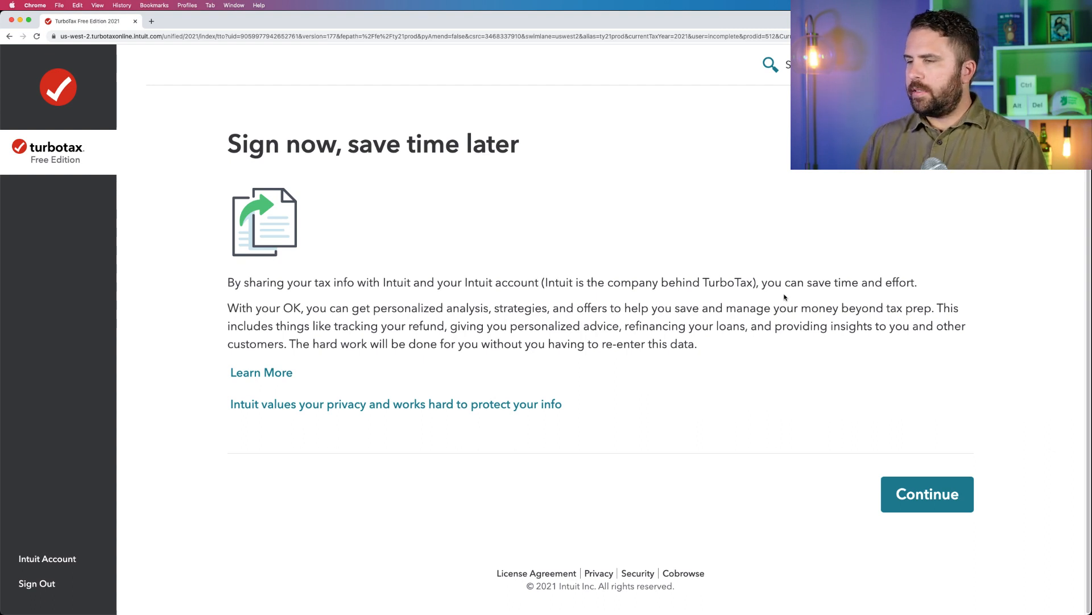
Read how sharing tax info with Intuit works, highlighting the consent text and the loan refinancing option, and close the explanation.
{"action": "left_click", "coordinate": [239, 373]}
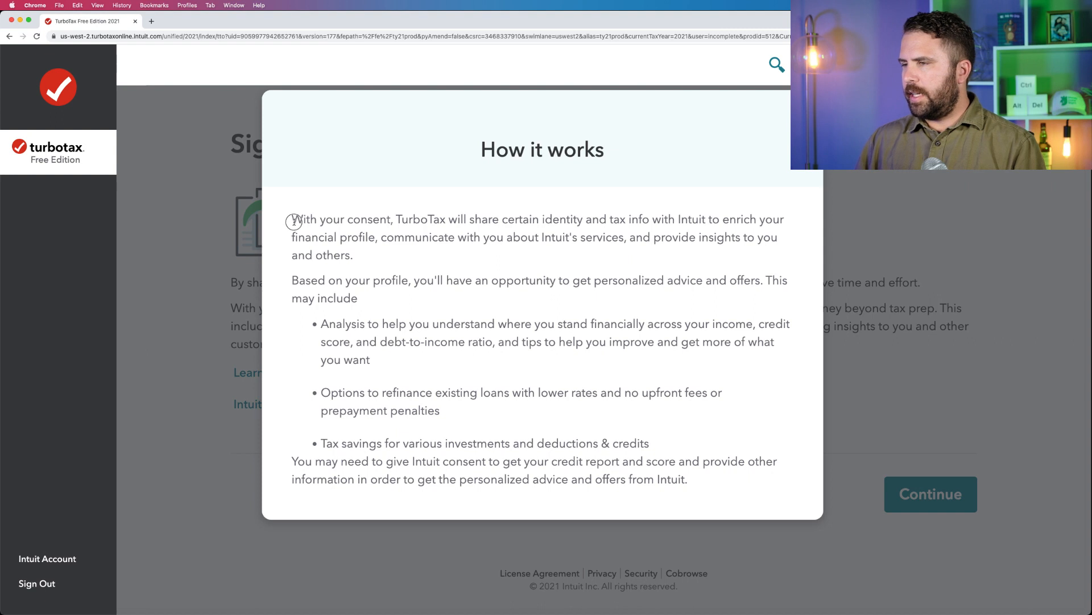
{"action": "left_click_drag", "start_coordinate": [293, 221], "coordinate": [551, 255]}
{"action": "left_click", "coordinate": [549, 223]}
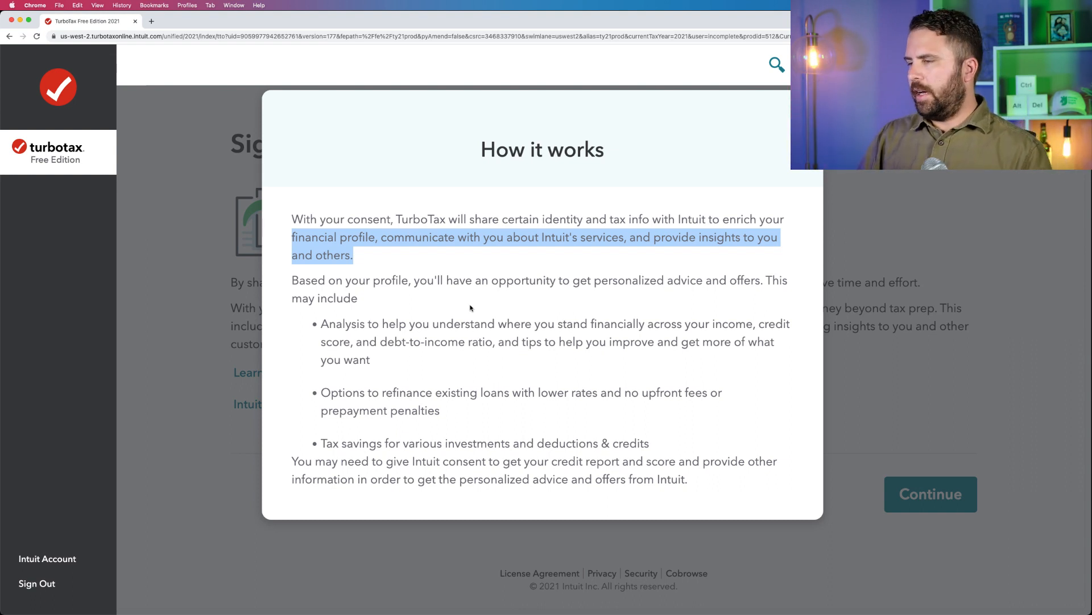
{"action": "left_click", "coordinate": [400, 377]}
{"action": "left_click_drag", "start_coordinate": [453, 413], "coordinate": [304, 398]}
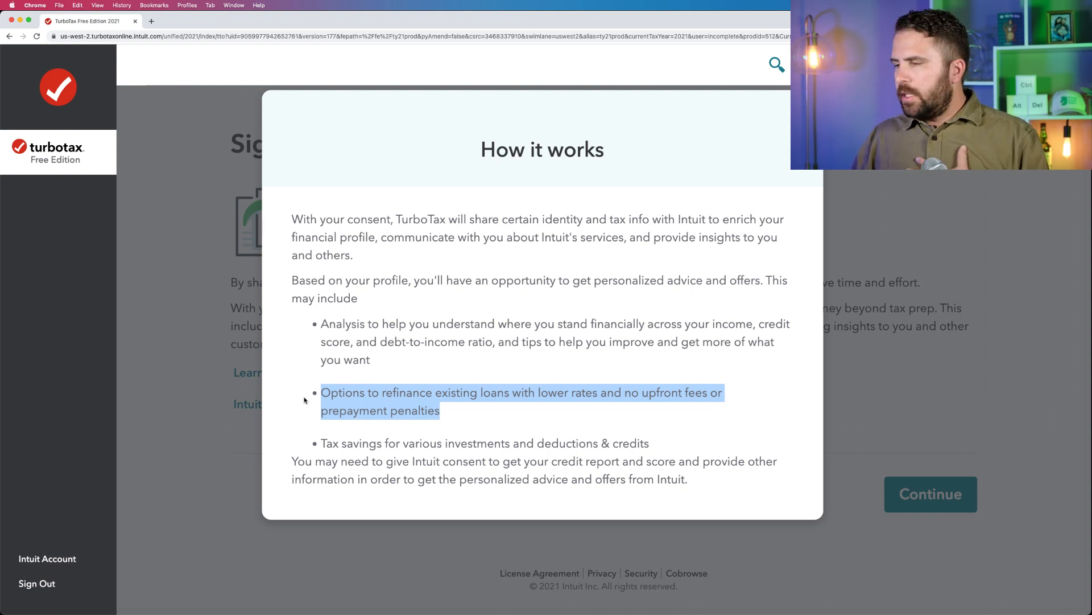
{"action": "left_click", "coordinate": [285, 412]}
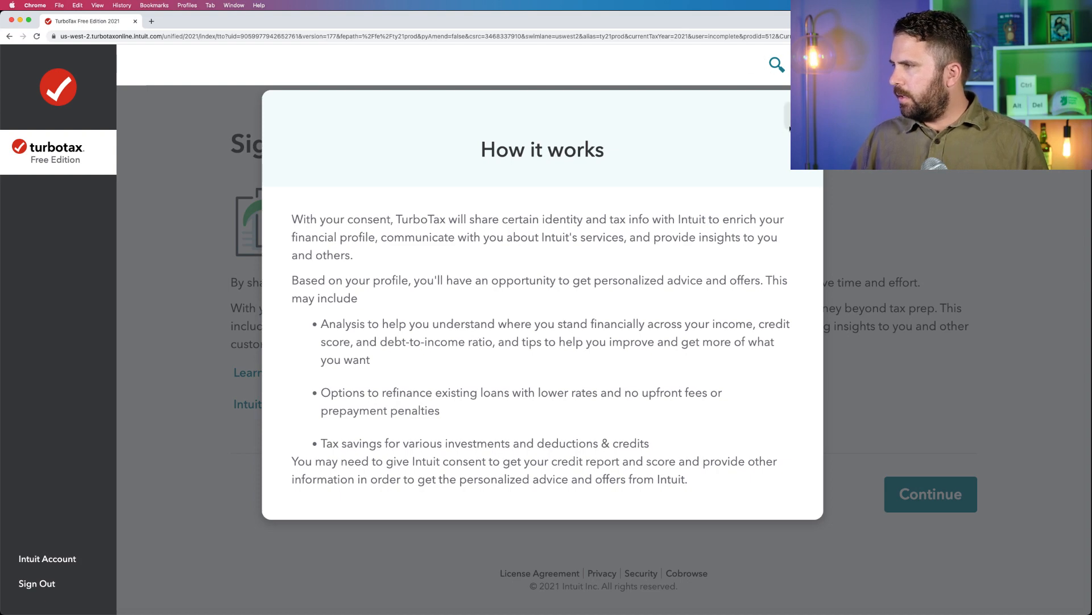
{"action": "left_click", "coordinate": [788, 108]}
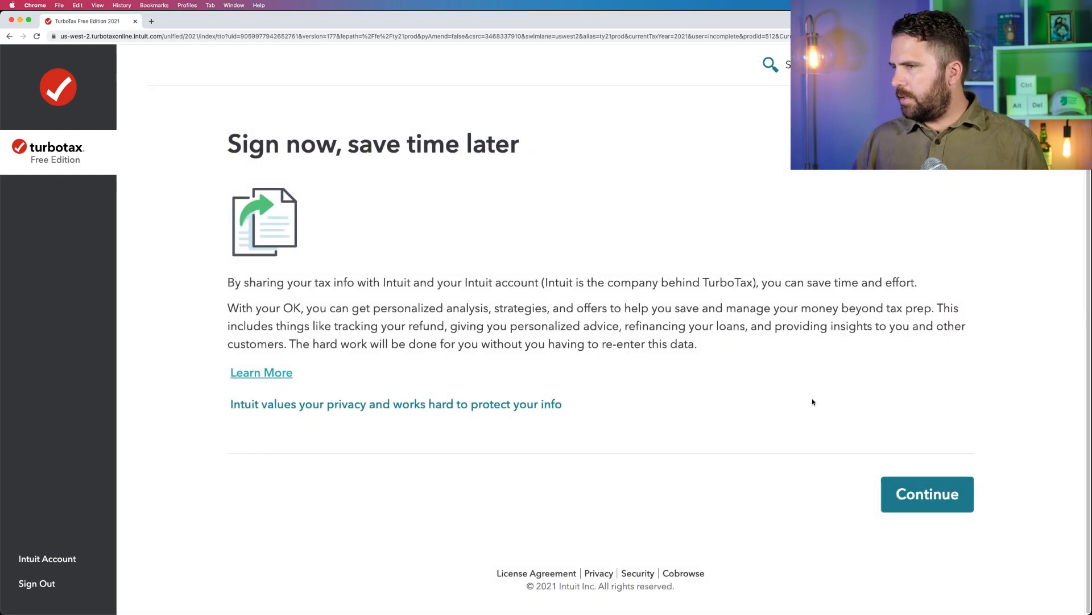
Open the consent to disclosure of tax return information, highlight the sentence on the IRS consent requirement, and decline the consent.
{"action": "left_click", "coordinate": [901, 483]}
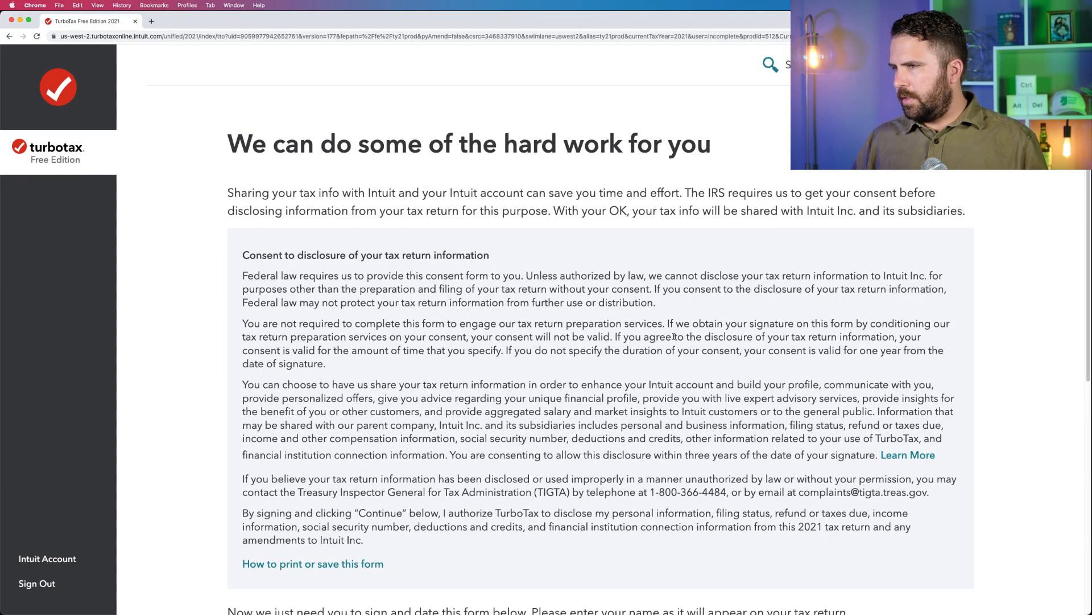
{"action": "scroll", "coordinate": [674, 337], "scroll_direction": "down", "scroll_amount": 5}
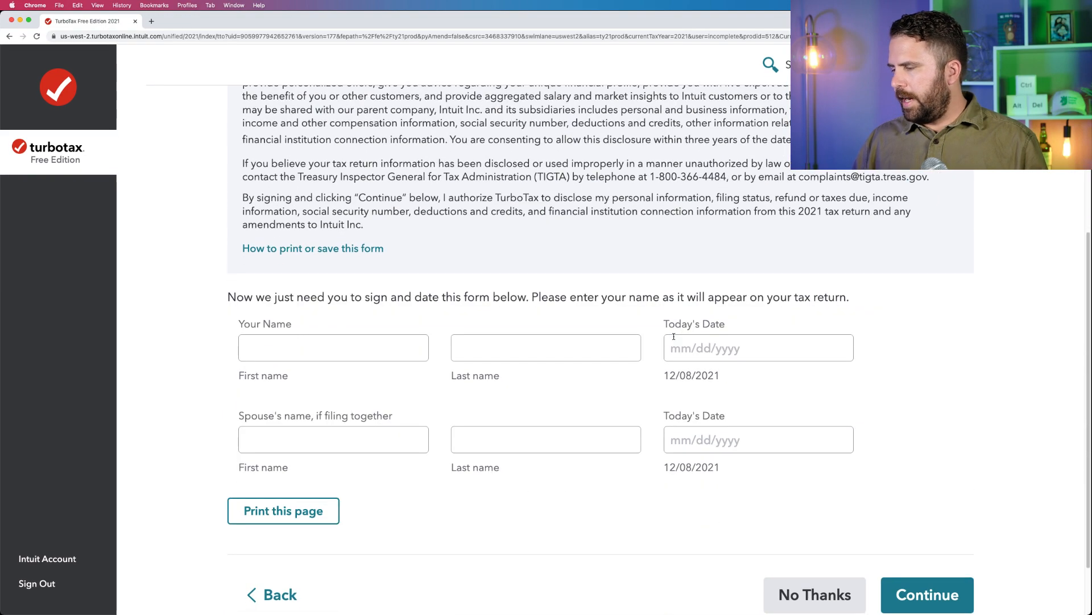
{"action": "scroll", "coordinate": [673, 336], "scroll_direction": "up", "scroll_amount": 5}
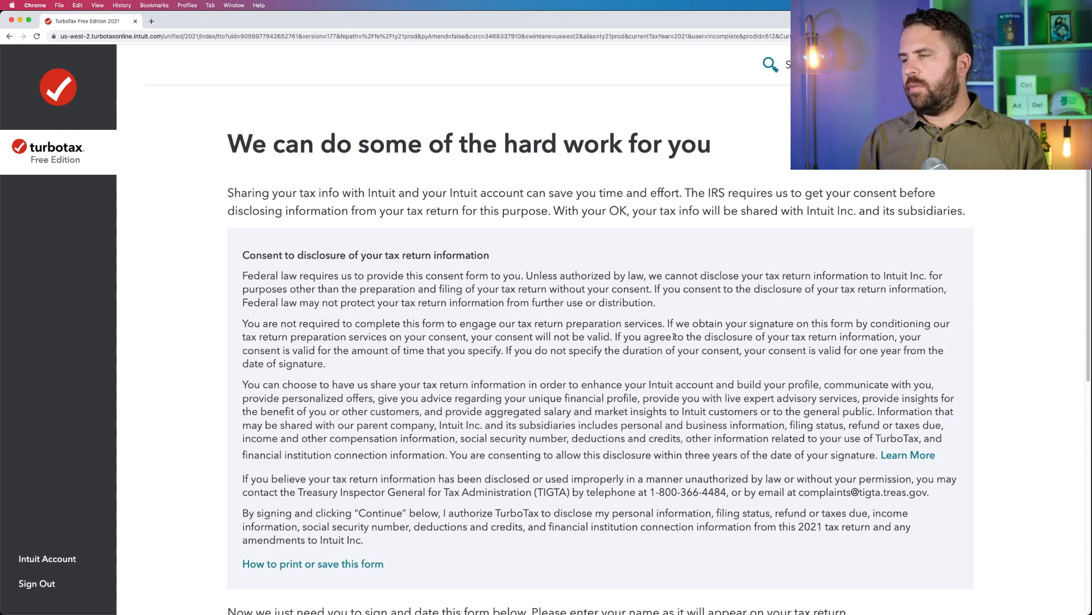
{"action": "left_click_drag", "start_coordinate": [685, 192], "coordinate": [788, 189]}
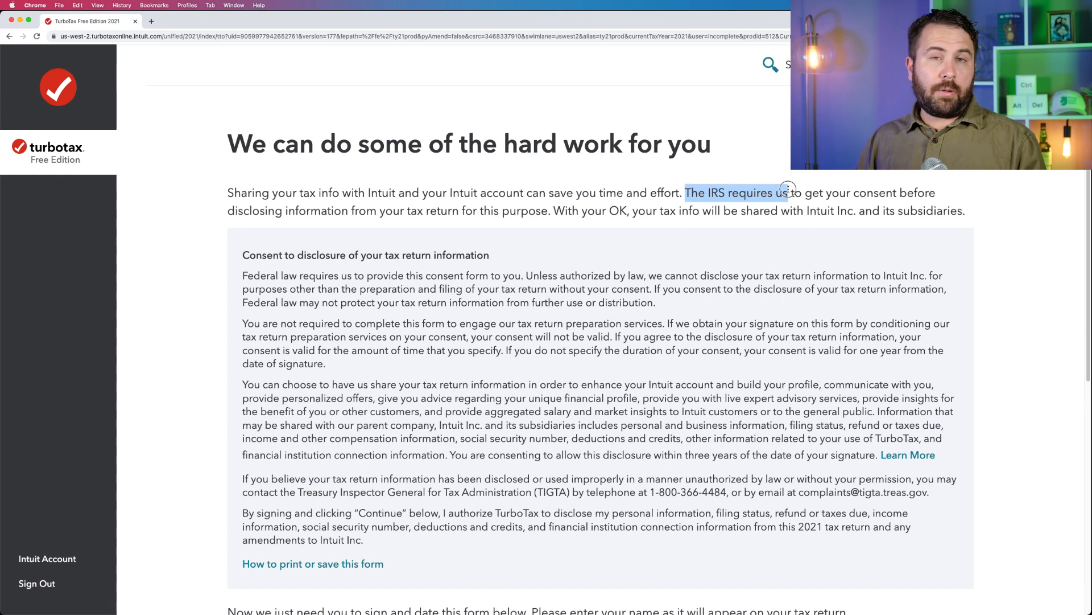
{"action": "left_click", "coordinate": [787, 189]}
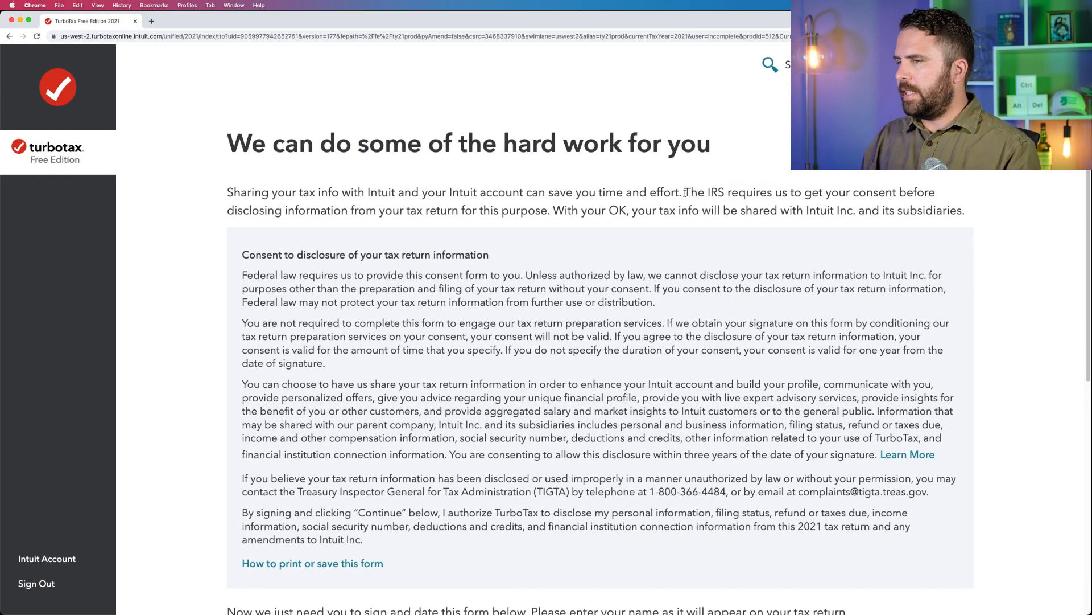
{"action": "left_click_drag", "start_coordinate": [686, 193], "coordinate": [551, 213]}
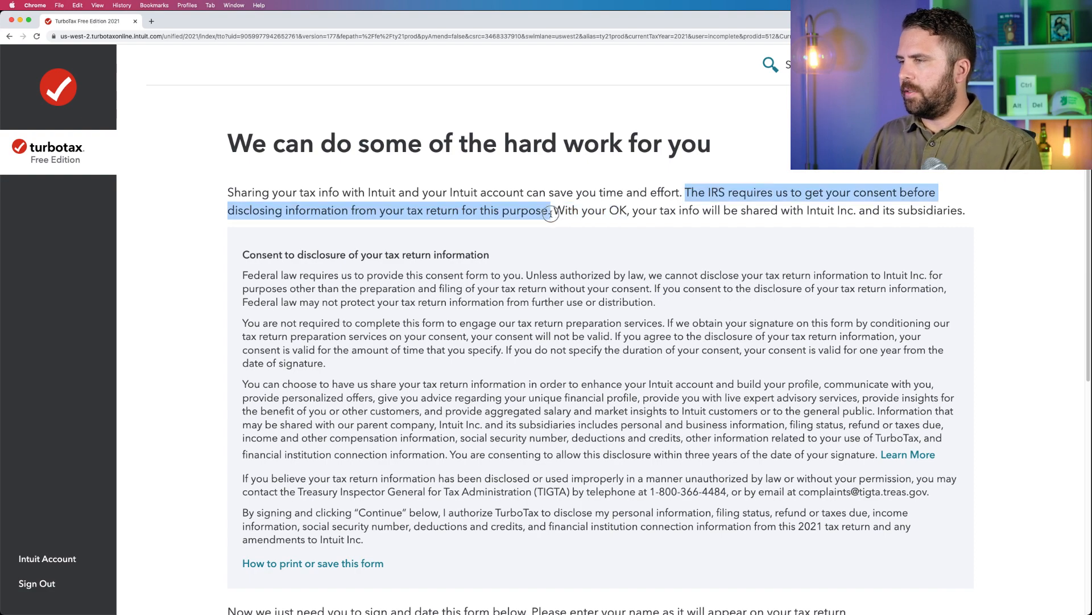
{"action": "scroll", "coordinate": [539, 326], "scroll_direction": "down", "scroll_amount": 7}
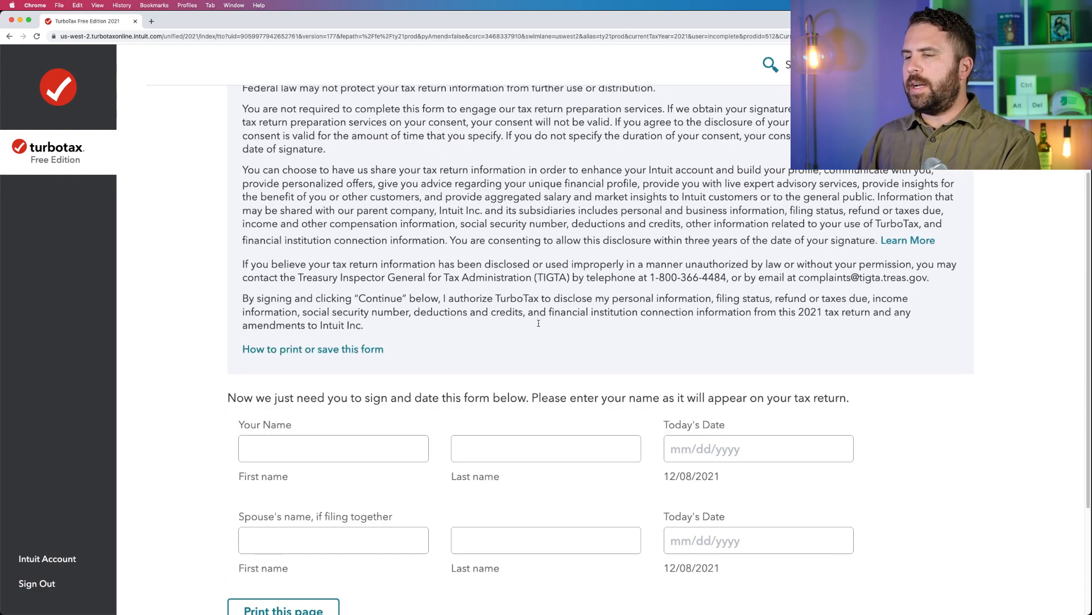
{"action": "left_click", "coordinate": [814, 519]}
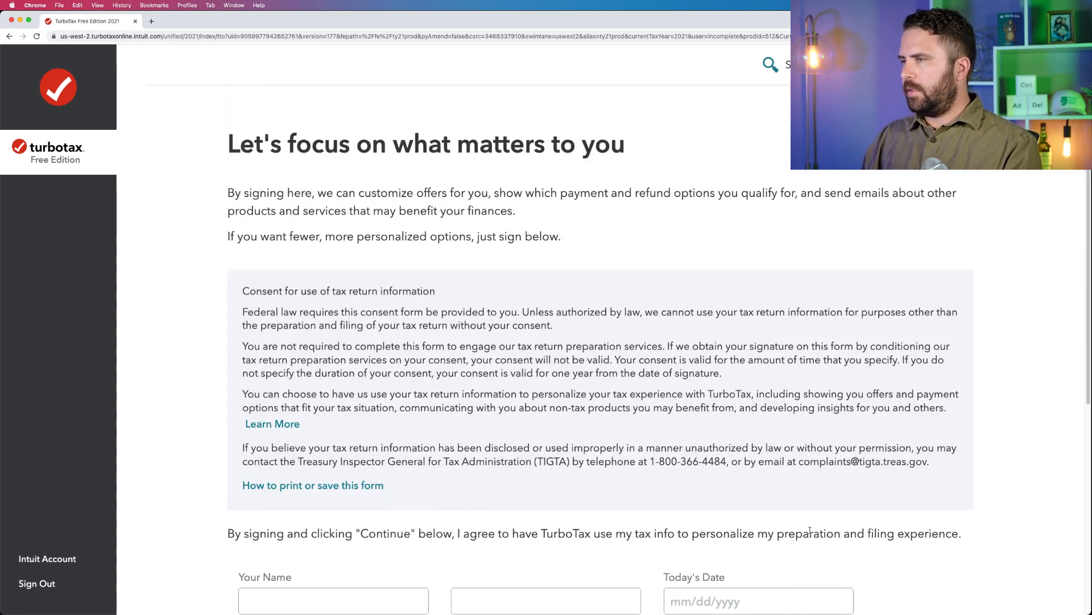
Decline the consent for use of tax return information and continue to the personal info form.
{"action": "scroll", "coordinate": [810, 531], "scroll_direction": "down", "scroll_amount": 6}
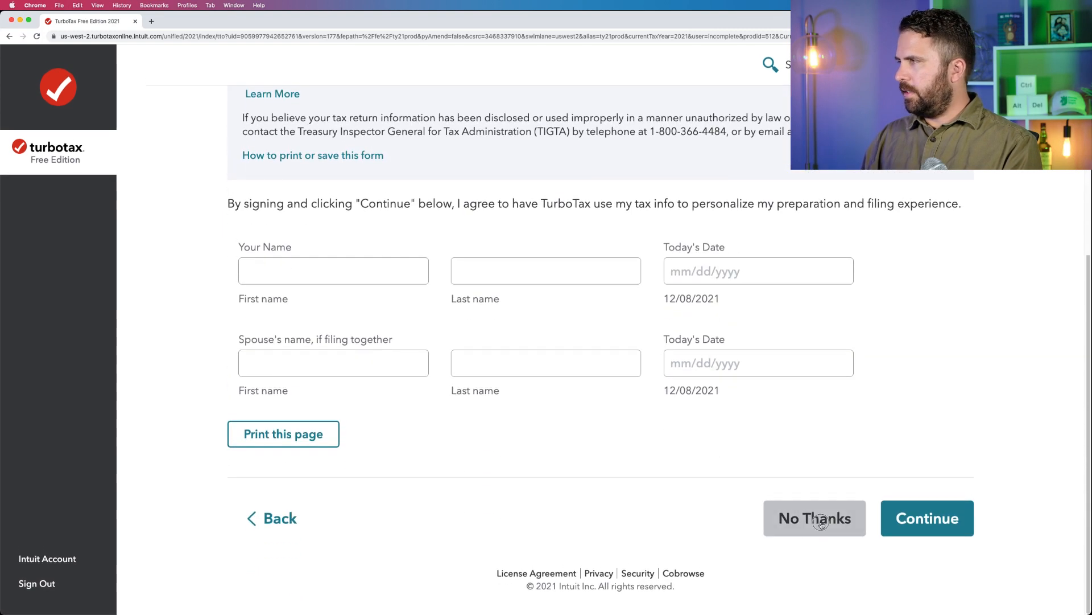
{"action": "left_click", "coordinate": [821, 522]}
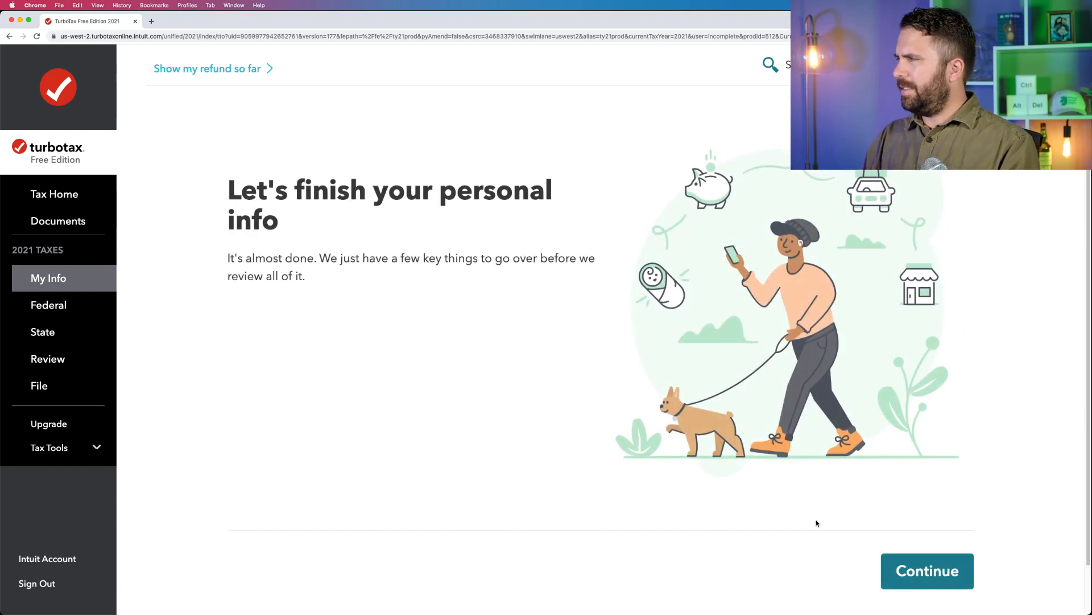
{"action": "left_click", "coordinate": [922, 572]}
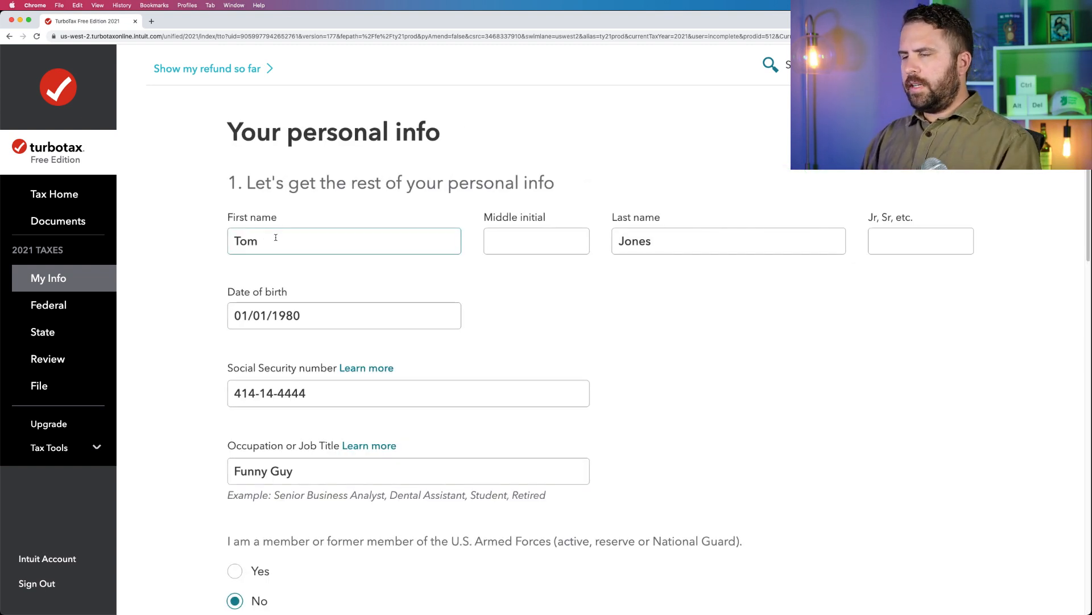
Check the employee's name on Form W-2 2021.pdf in Preview and switch back to the TurboTax page in Chrome.
{"action": "mouse_move", "coordinate": [4, 410]}
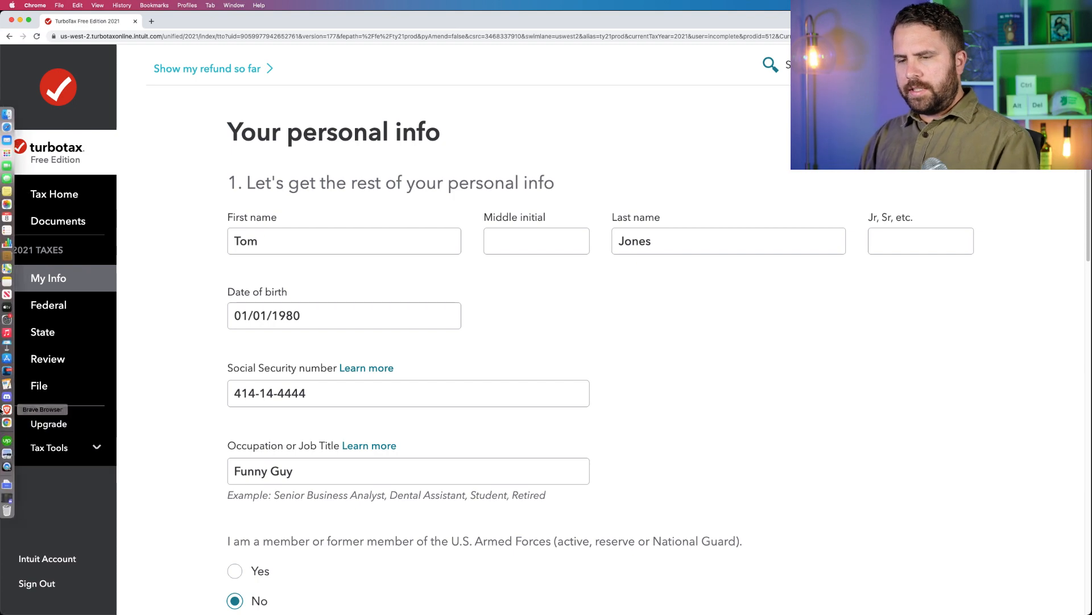
{"action": "left_click", "coordinate": [7, 453]}
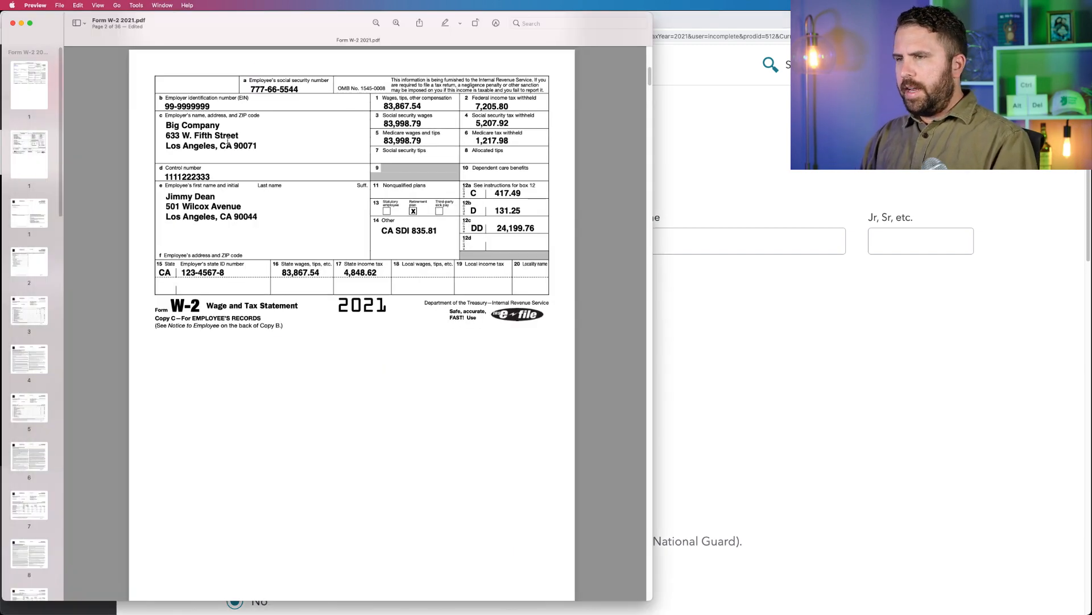
{"action": "left_click", "coordinate": [217, 194]}
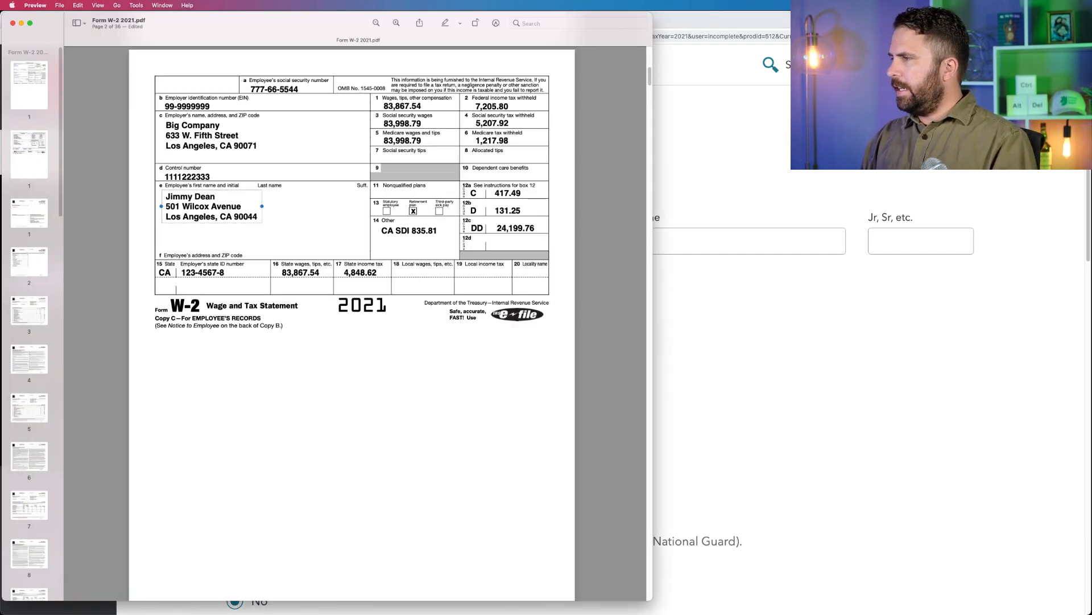
{"action": "key", "text": "super+Tab"}
Replace the taxpayer's first and last name with the employee's name from the sample W-2.
{"action": "left_click_drag", "start_coordinate": [280, 241], "coordinate": [220, 234]}
{"action": "type", "text": "Jim"}
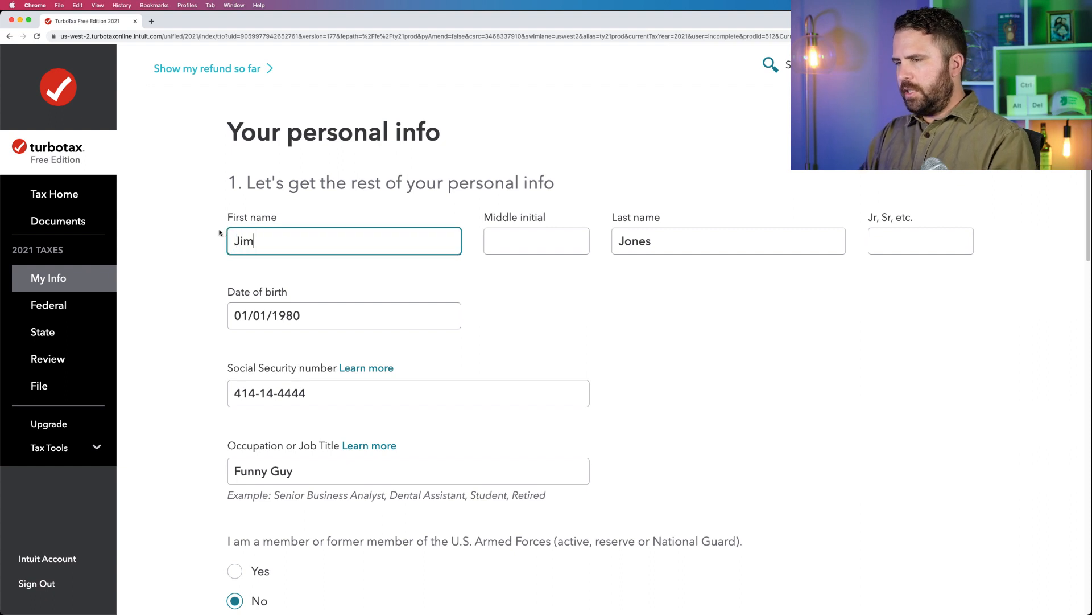
{"action": "type", "text": "my"}
{"action": "key", "text": "Tab"}
{"action": "key", "text": "Tab"}
{"action": "type", "text": "Dean"}
{"action": "key", "text": "Tab"}
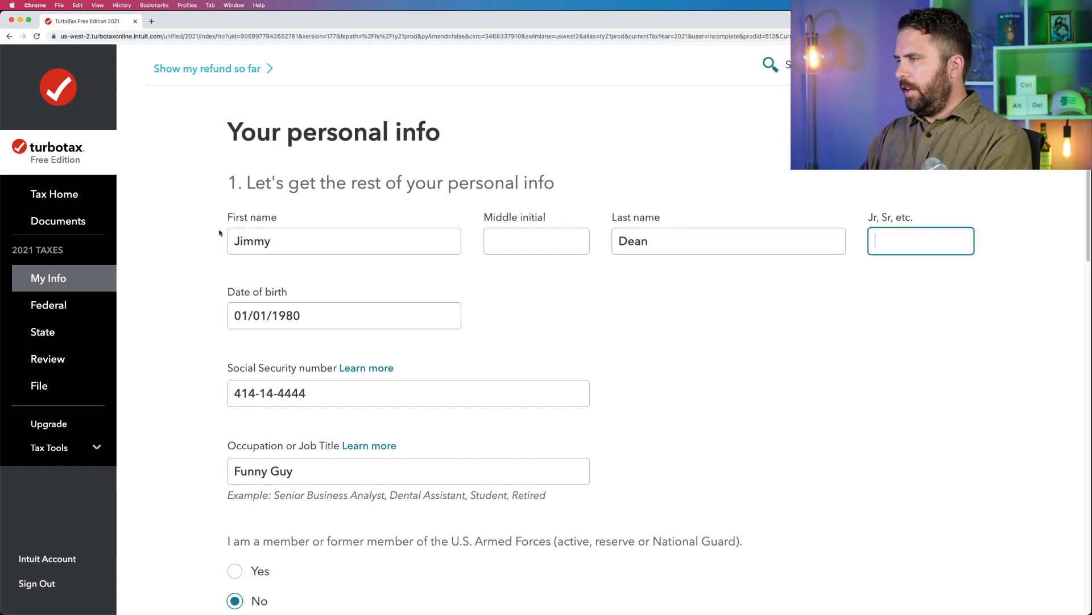
Enter a new date of birth for the taxpayer.
{"action": "key", "text": "Tab"}
{"action": "type", "text": "01/01/197"}
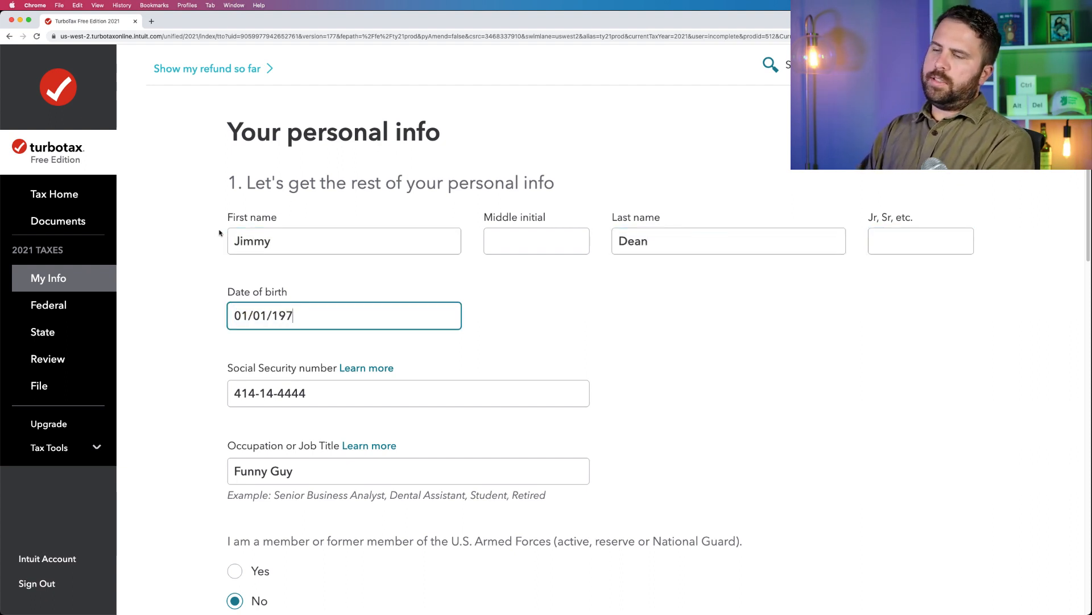
{"action": "type", "text": "6"}
{"action": "key", "text": "Tab"}
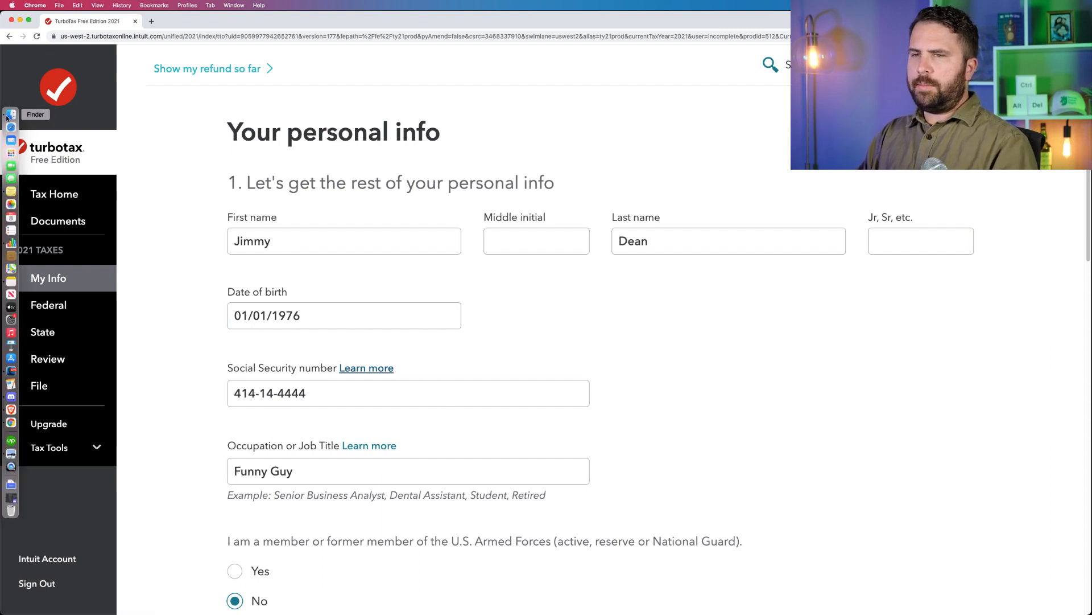
Look up the employee's social security number on Form W-2 2021.pdf in Preview and return to the TurboTax page in Chrome.
{"action": "left_click", "coordinate": [6, 117]}
{"action": "left_click", "coordinate": [201, 68]}
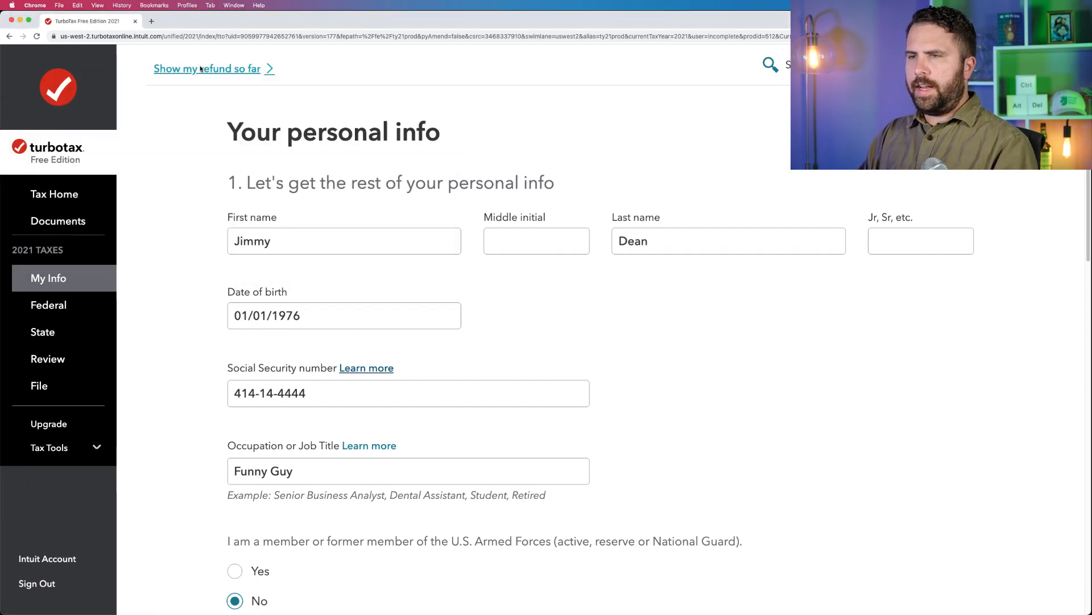
{"action": "mouse_move", "coordinate": [2, 319]}
{"action": "left_click", "coordinate": [10, 453]}
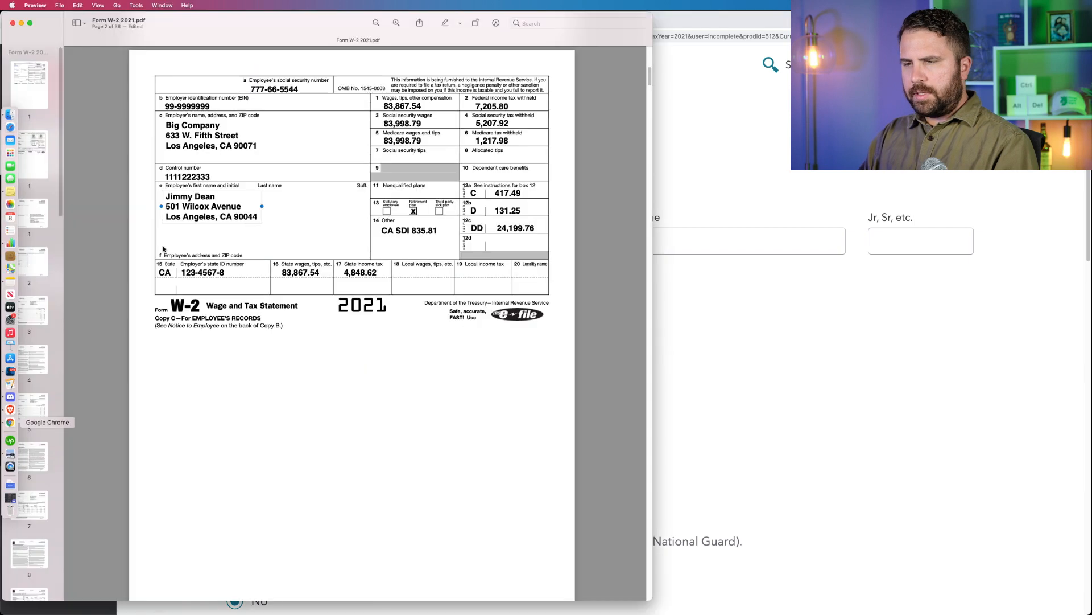
{"action": "left_click", "coordinate": [271, 90]}
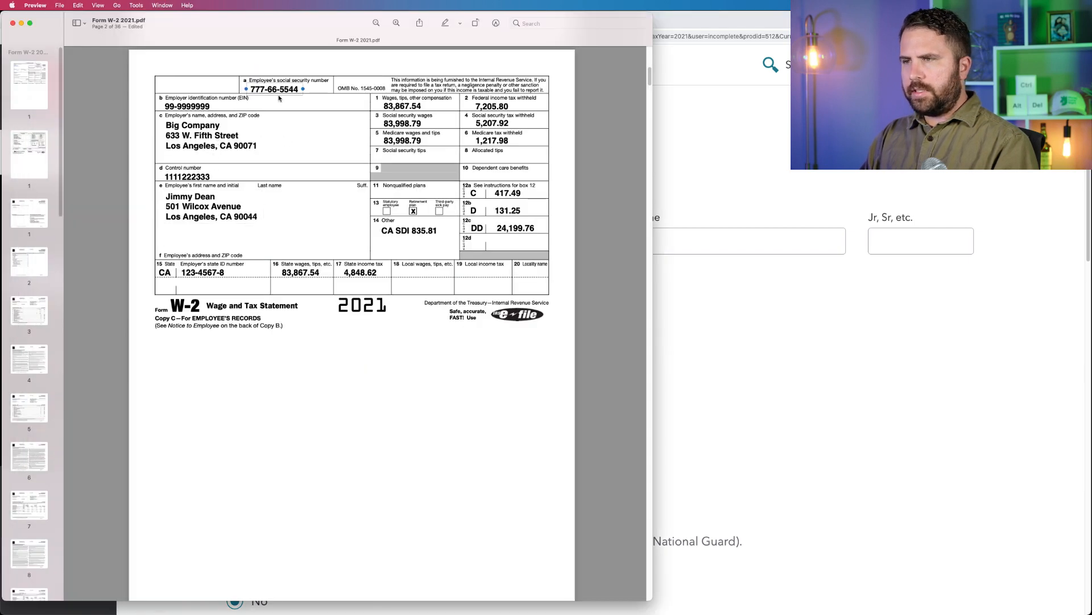
{"action": "left_click", "coordinate": [663, 126]}
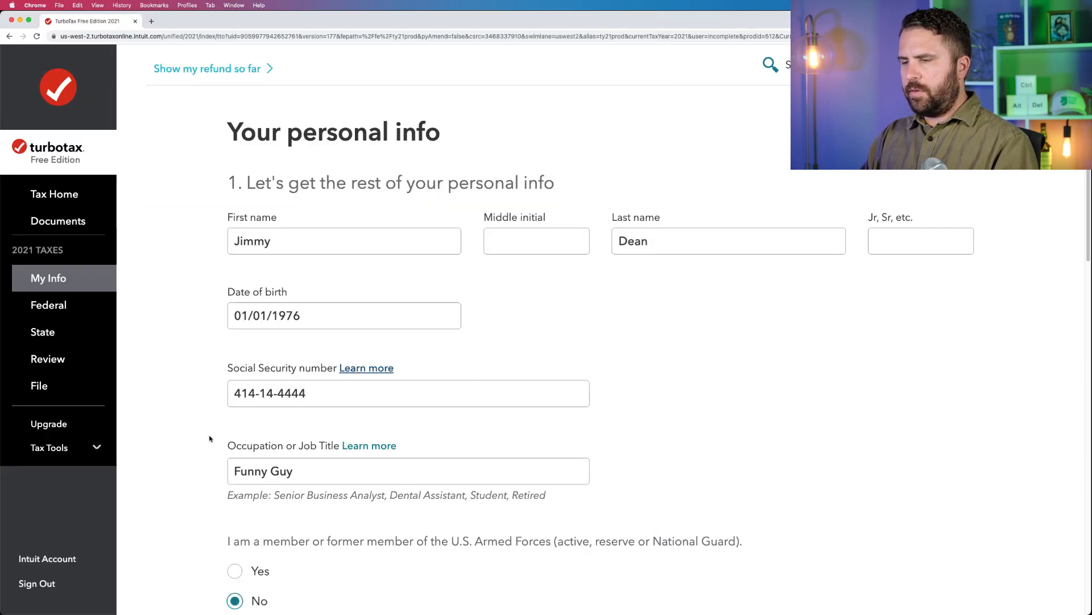
Enter the taxpayer's Social Security number from the W-2 and set the occupation to Sausage Maker.
{"action": "left_click_drag", "start_coordinate": [312, 398], "coordinate": [232, 393]}
{"action": "type", "text": "777-66"}
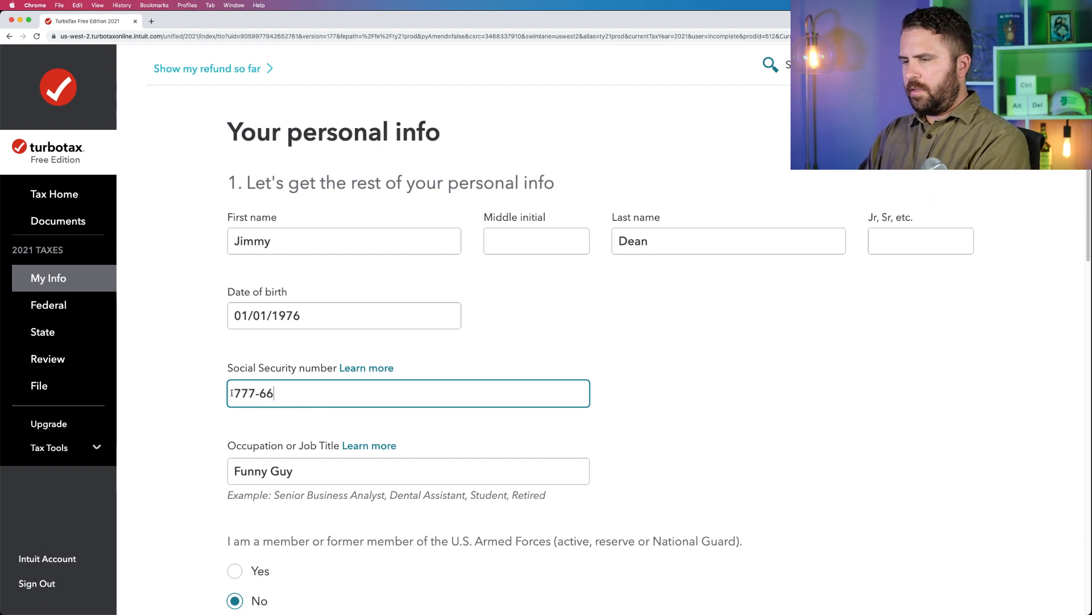
{"action": "type", "text": "-5544"}
{"action": "key", "text": "Tab"}
{"action": "type", "text": "S"}
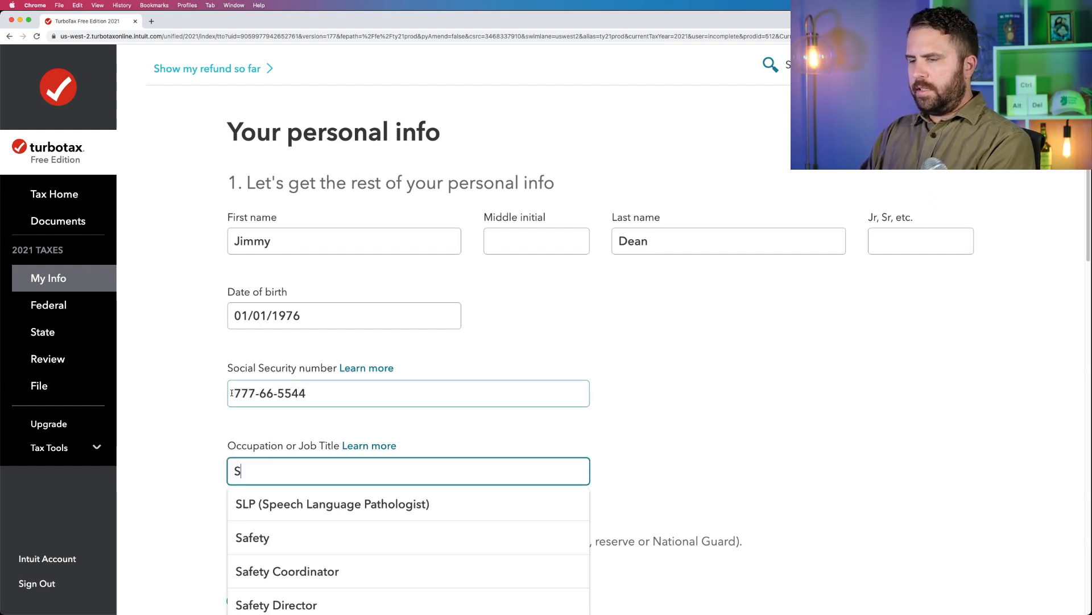
{"action": "type", "text": "ausage Maker"}
{"action": "key", "text": "Tab"}
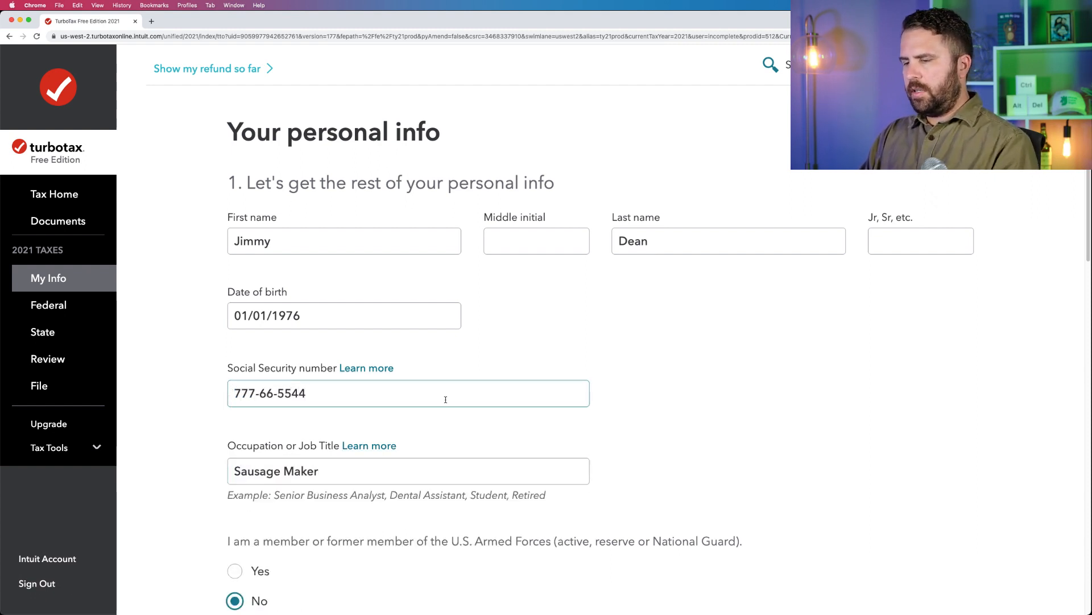
Review the armed forces, state of residence and dependent questions on the personal info form.
{"action": "scroll", "coordinate": [445, 399], "scroll_direction": "down", "scroll_amount": 7}
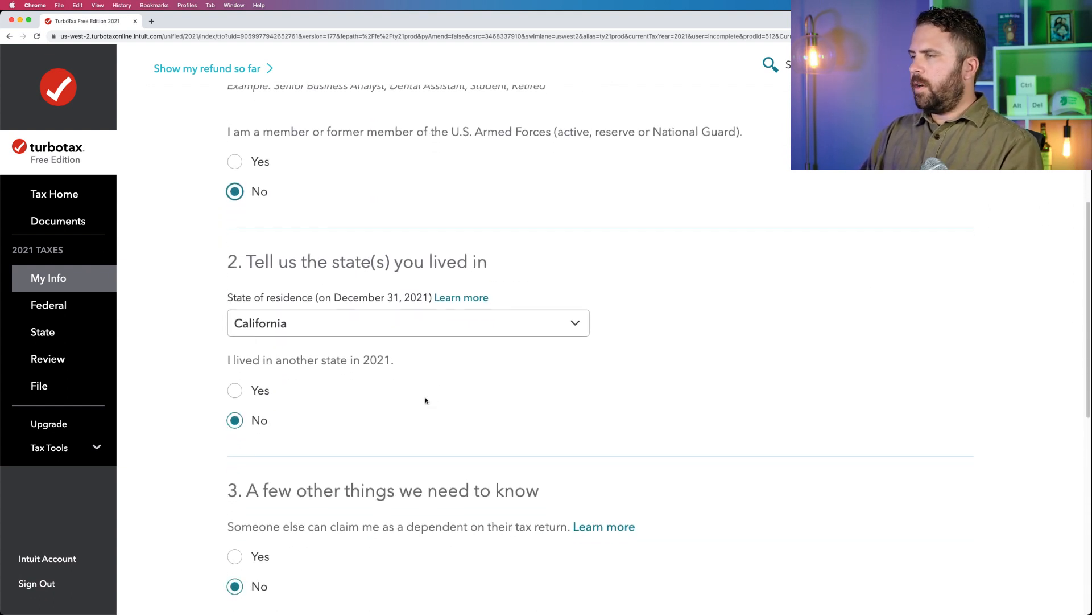
{"action": "scroll", "coordinate": [426, 401], "scroll_direction": "down", "scroll_amount": 1}
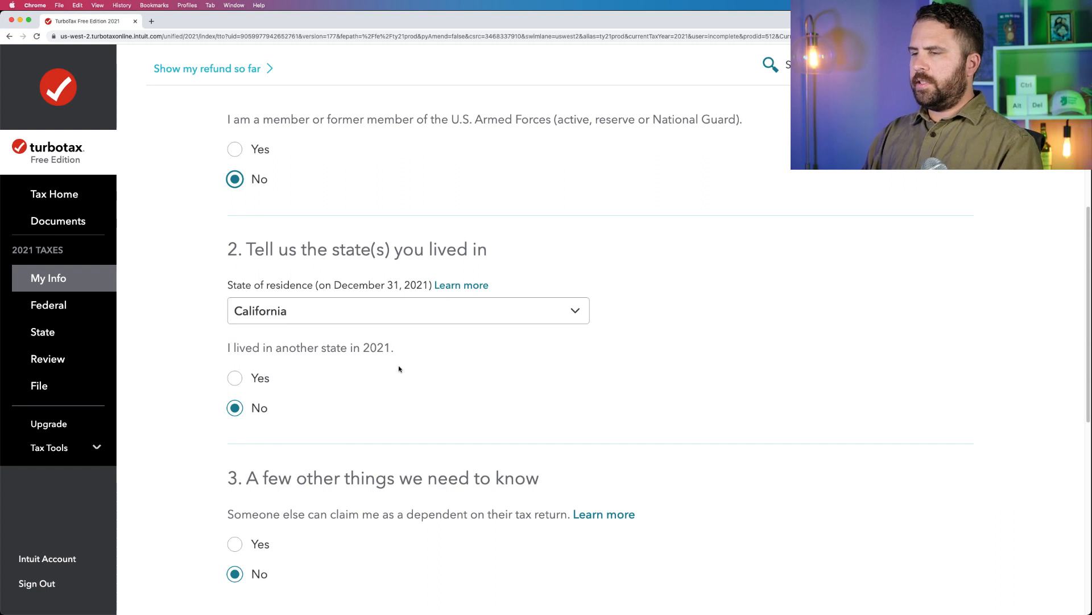
{"action": "scroll", "coordinate": [400, 362], "scroll_direction": "down", "scroll_amount": 2}
{"action": "scroll", "coordinate": [398, 362], "scroll_direction": "down", "scroll_amount": 3}
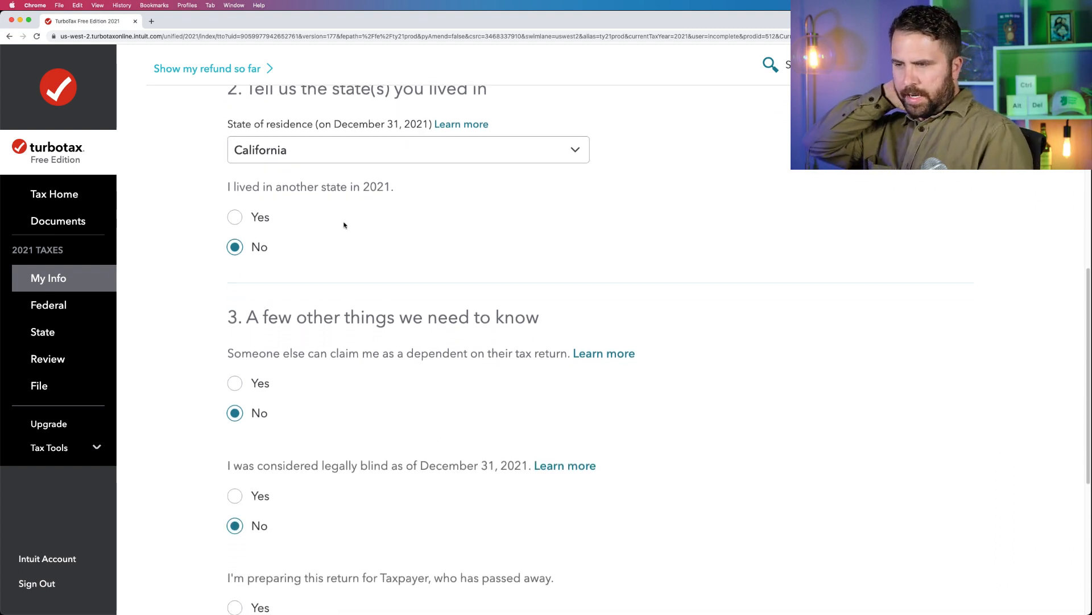
{"action": "scroll", "coordinate": [349, 201], "scroll_direction": "down", "scroll_amount": 1}
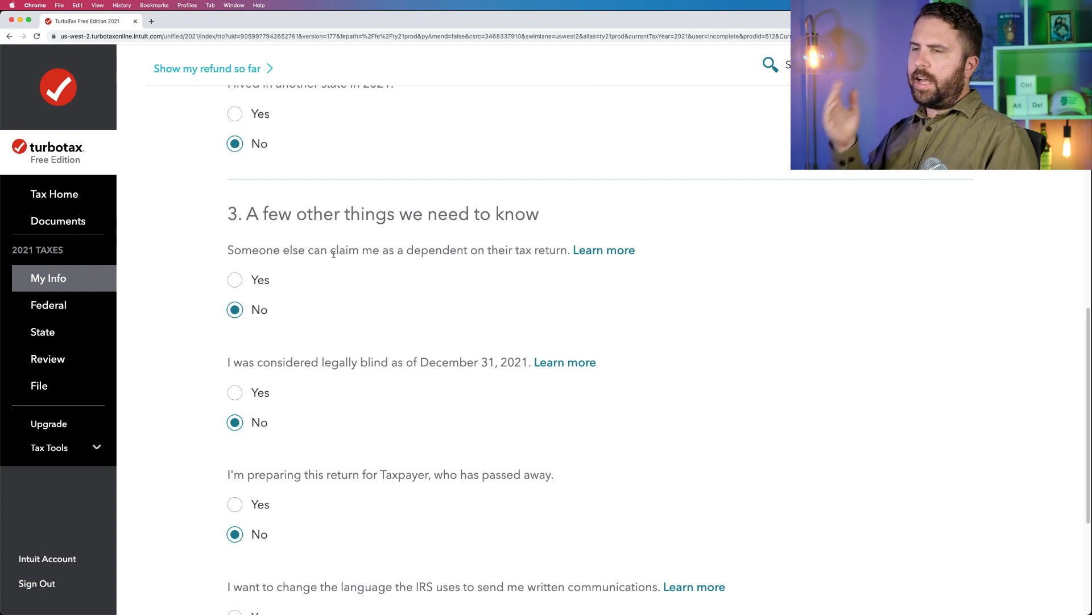
{"action": "scroll", "coordinate": [334, 254], "scroll_direction": "up", "scroll_amount": 1}
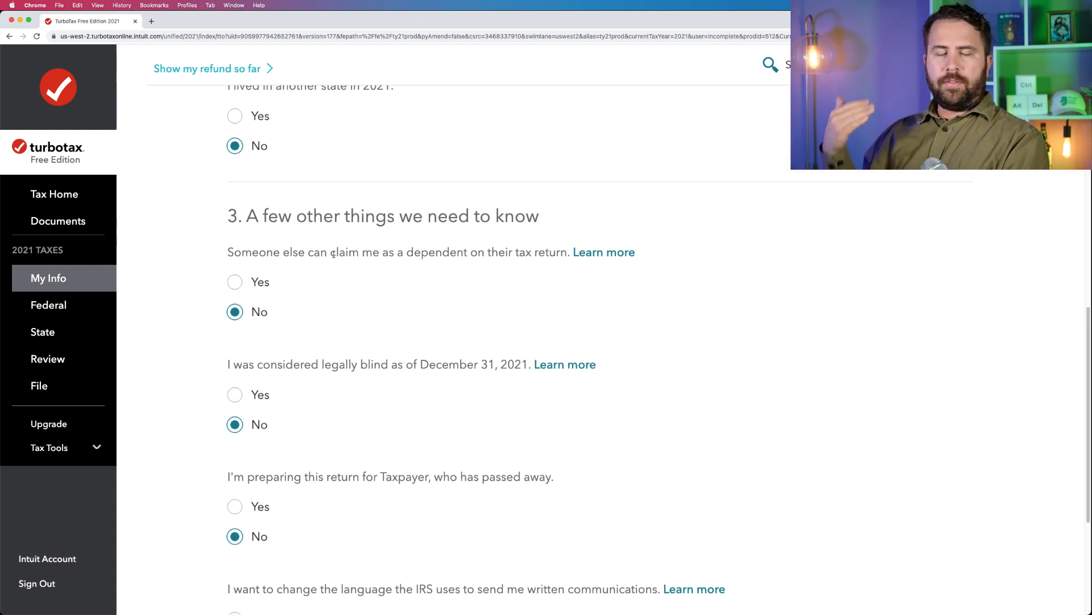
{"action": "key", "text": "XF86AudioLowerVolume"}
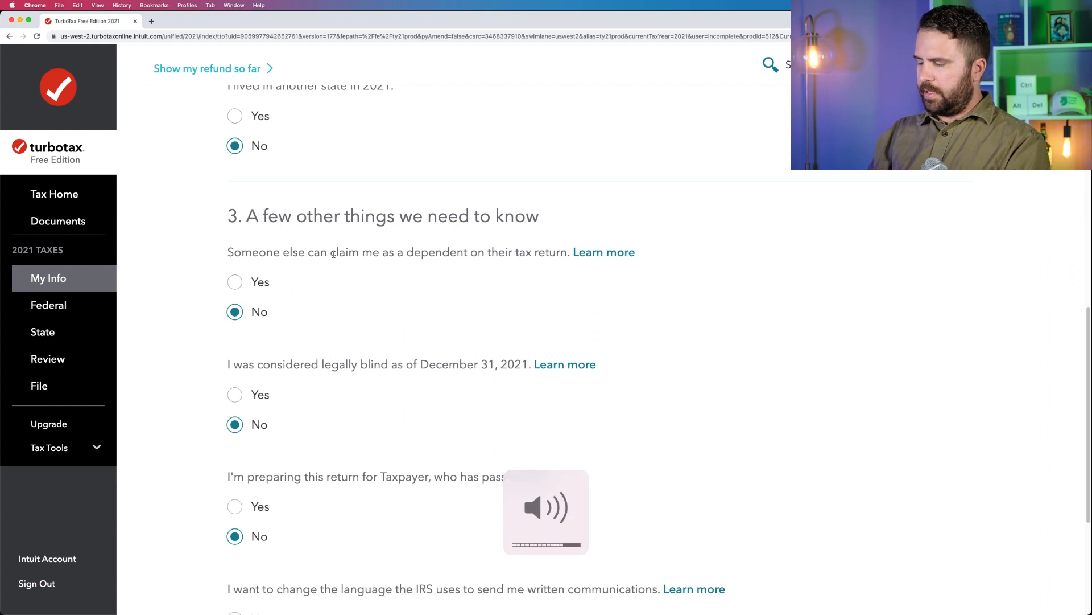
{"action": "key", "text": "XF86AudioMute"}
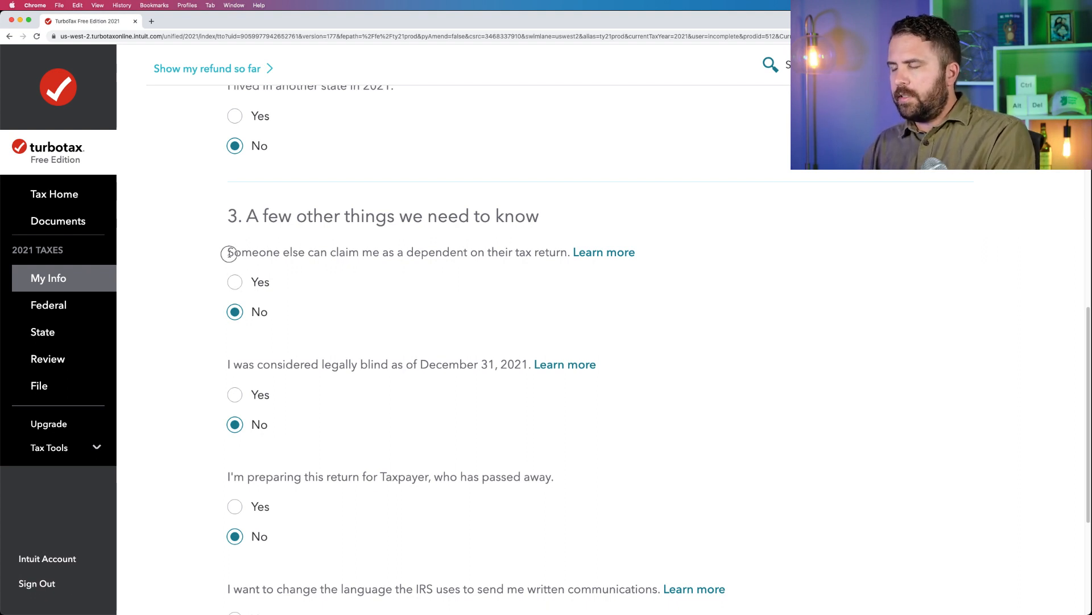
Highlight the questions on being claimed as a dependent, legal blindness, a deceased taxpayer and the language of IRS communications.
{"action": "left_click_drag", "start_coordinate": [229, 254], "coordinate": [526, 252]}
{"action": "scroll", "coordinate": [203, 273], "scroll_direction": "down", "scroll_amount": 2}
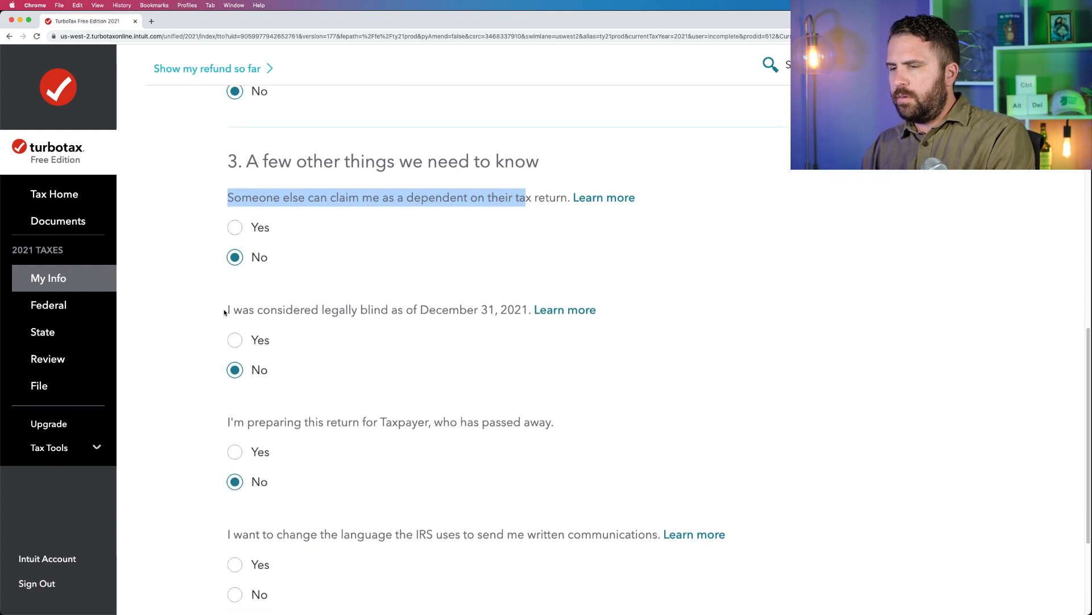
{"action": "left_click_drag", "start_coordinate": [225, 312], "coordinate": [424, 307]}
{"action": "left_click_drag", "start_coordinate": [227, 421], "coordinate": [553, 413]}
{"action": "scroll", "coordinate": [550, 408], "scroll_direction": "down", "scroll_amount": 5}
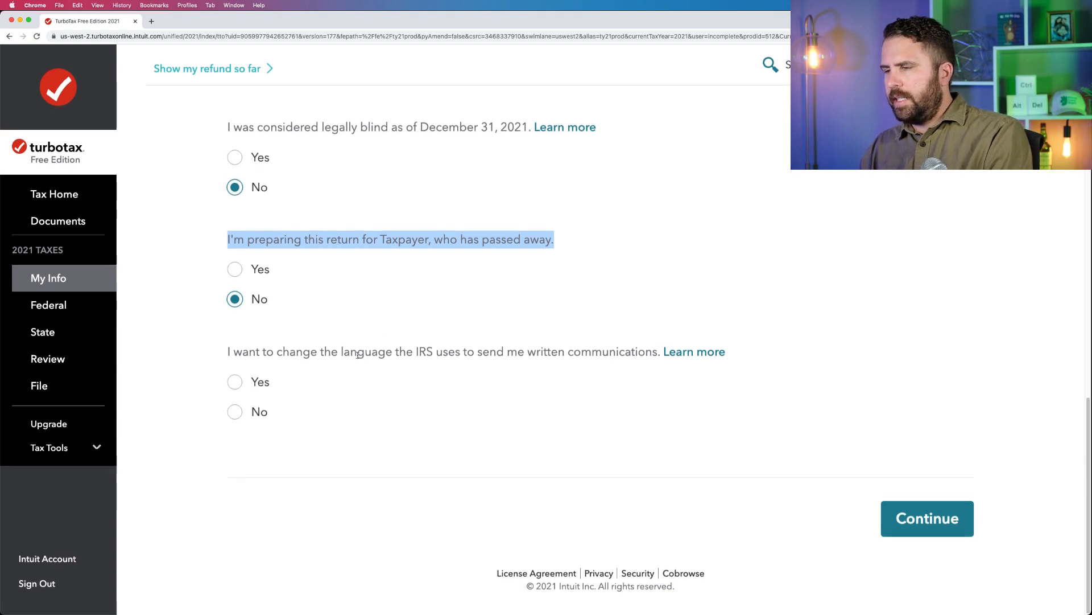
{"action": "left_click_drag", "start_coordinate": [351, 353], "coordinate": [659, 357]}
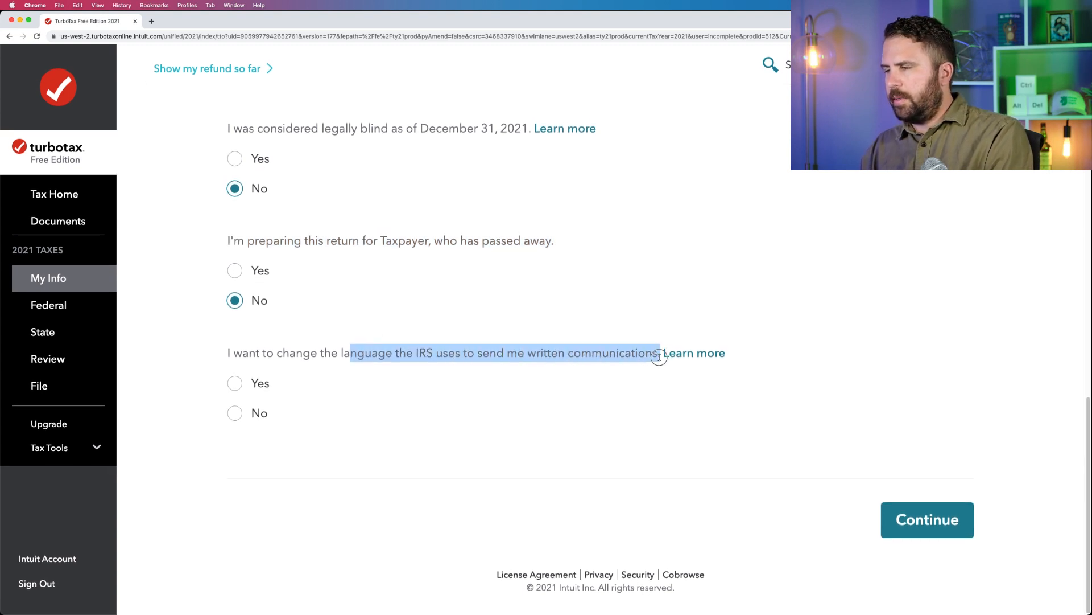
Answer No to changing the IRS communication language, submit the personal info, and confirm Single as the marital status.
{"action": "left_click", "coordinate": [235, 414]}
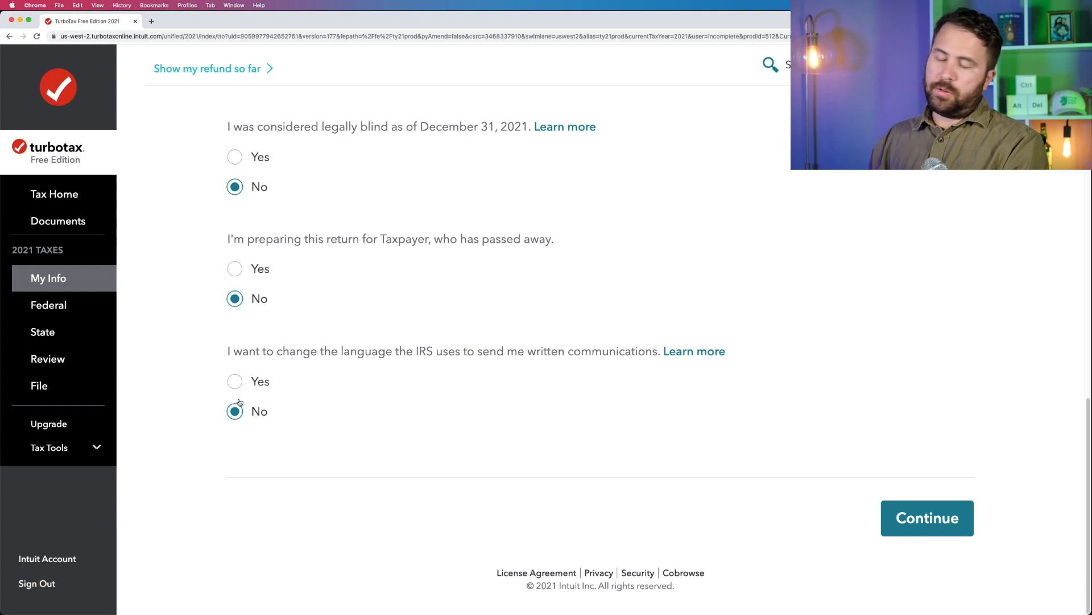
{"action": "left_click", "coordinate": [904, 515]}
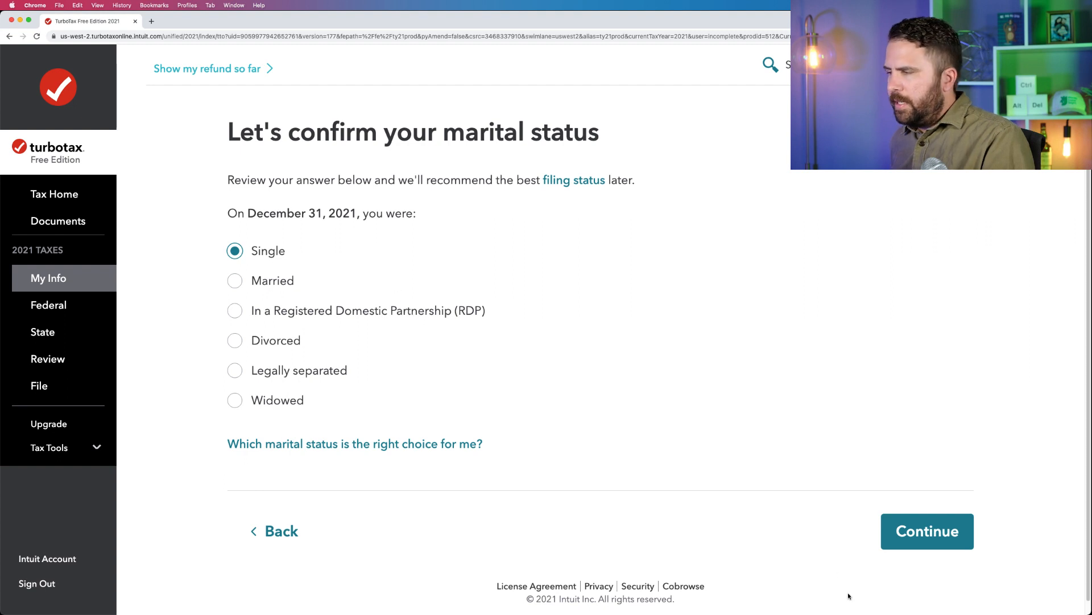
{"action": "left_click", "coordinate": [901, 535]}
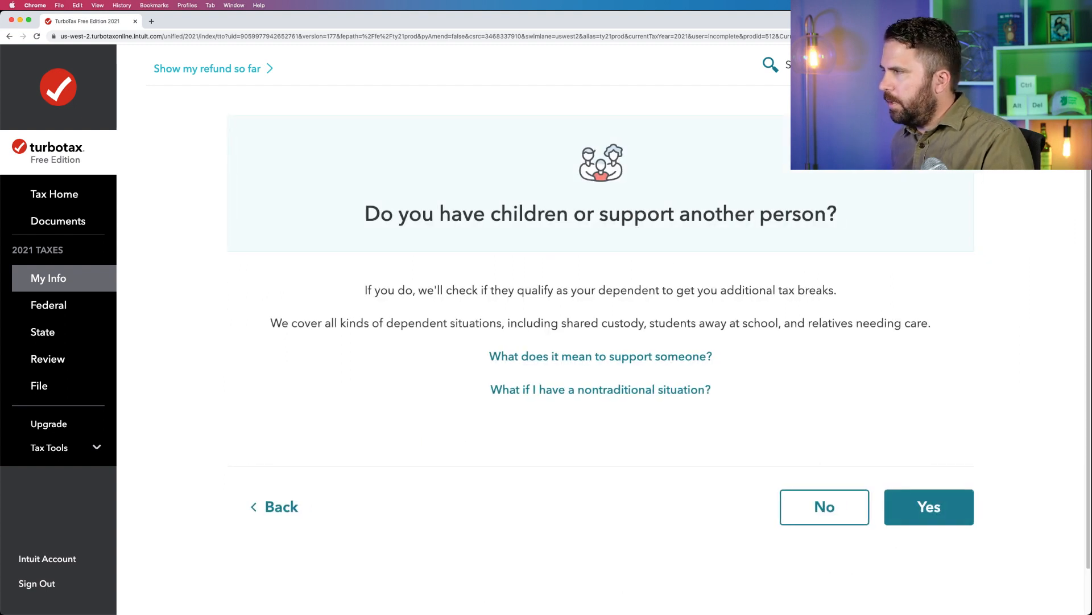
Answer Yes to having children or supporting another person, and continue with My child as the supported person.
{"action": "key", "text": "super+Tab"}
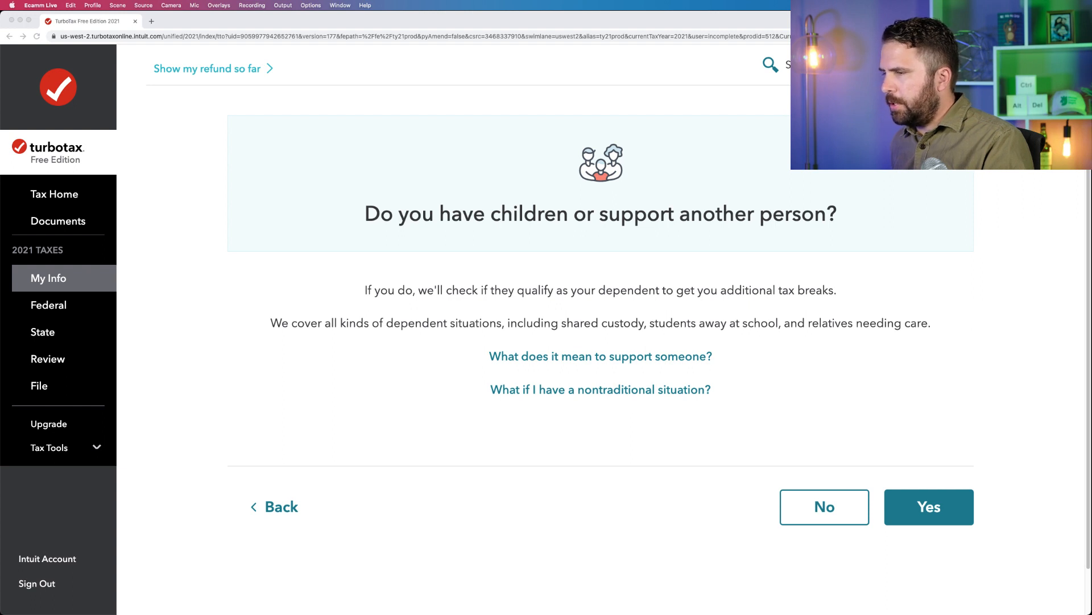
{"action": "left_click", "coordinate": [916, 504]}
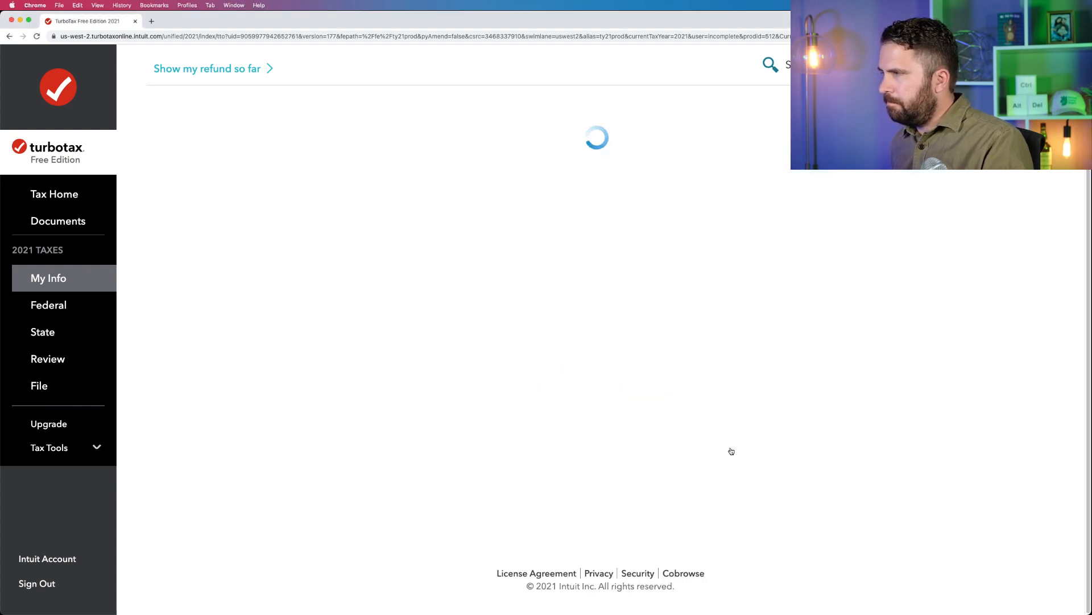
{"action": "left_click", "coordinate": [524, 278]}
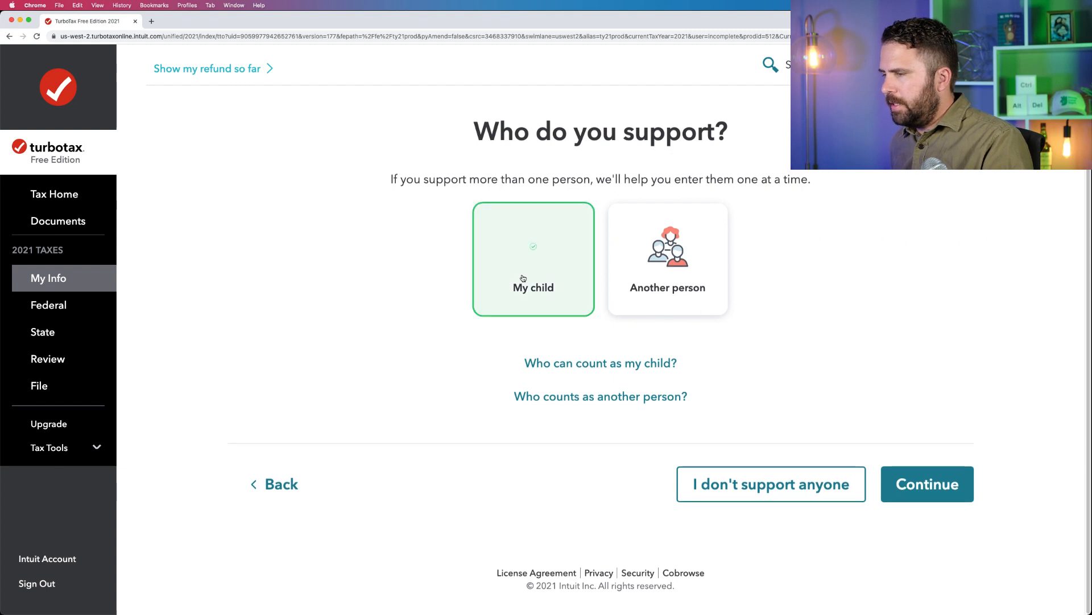
{"action": "left_click", "coordinate": [945, 481]}
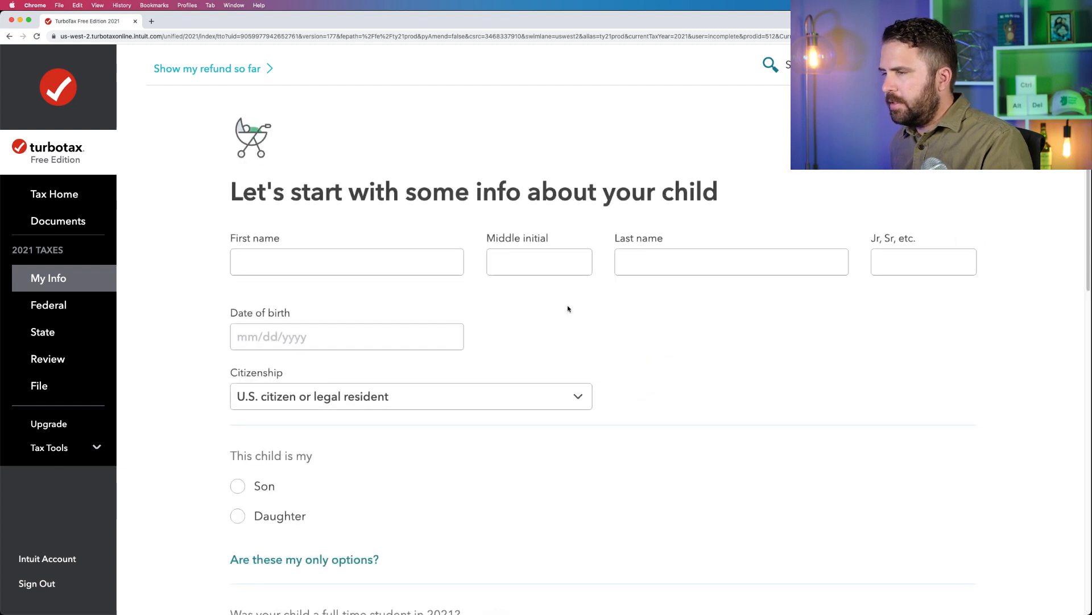
Enter the child's first name, last name and date of birth.
{"action": "left_click", "coordinate": [383, 260]}
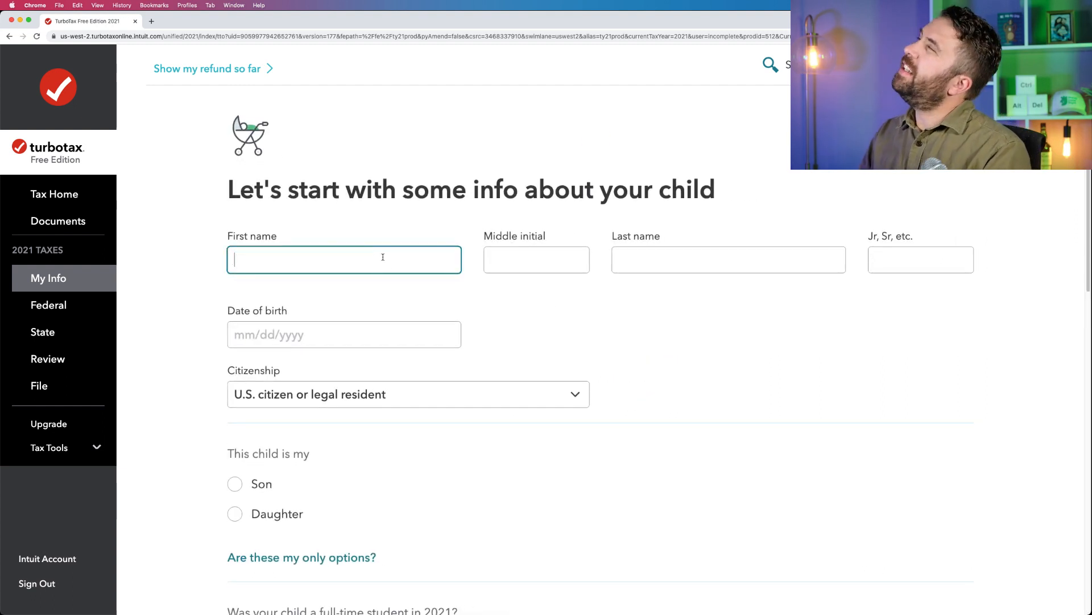
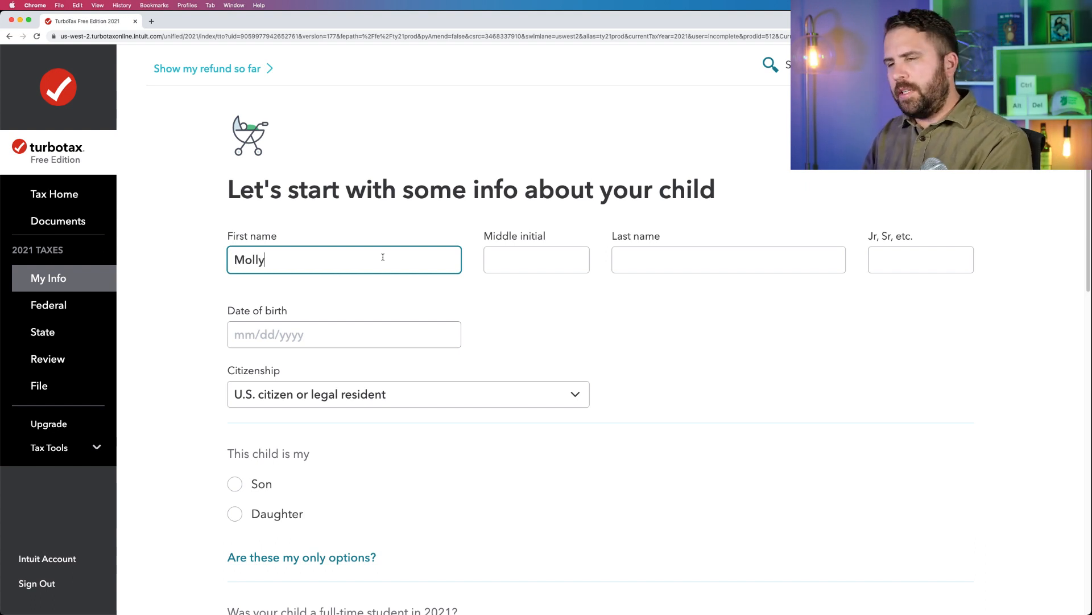
{"action": "key", "text": "Tab"}
{"action": "key", "text": "Tab"}
{"action": "key", "text": "Tab"}
{"action": "key", "text": "Tab"}
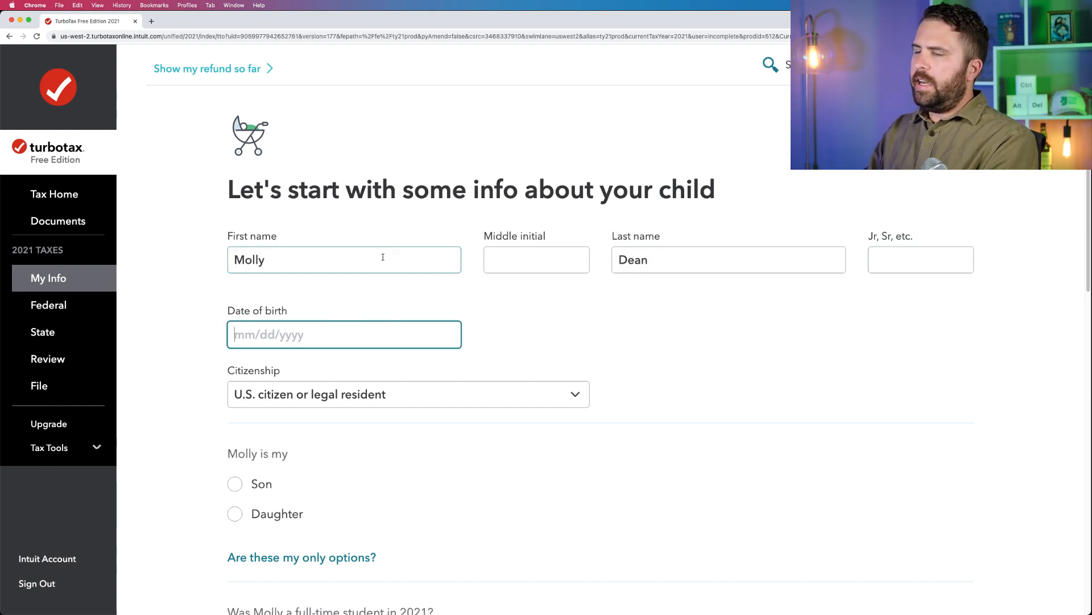
{"action": "type", "text": "01/01/2009"}
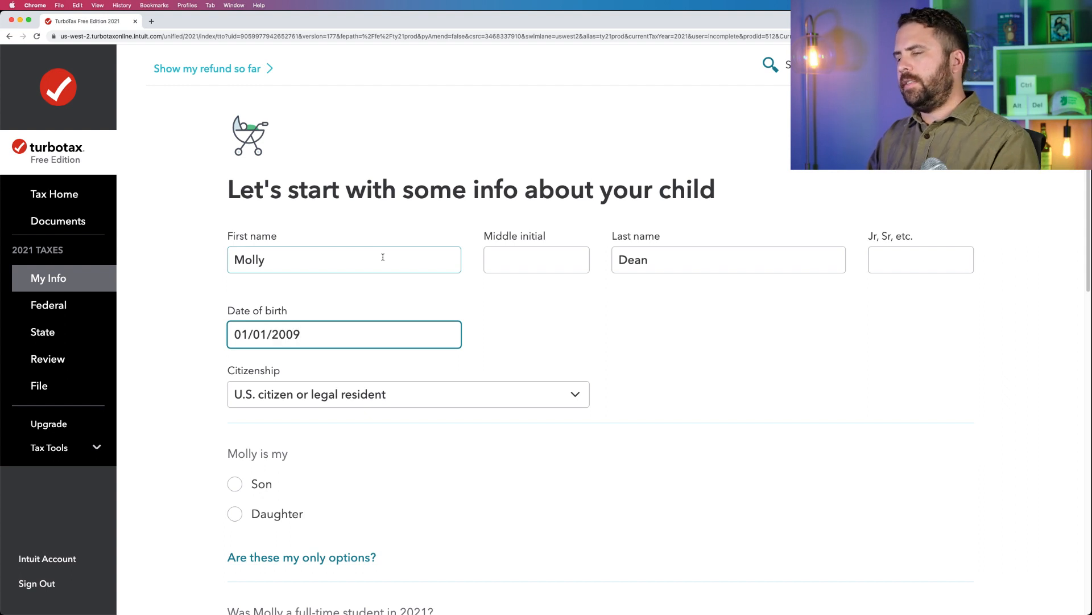
Mark the child as Daughter and select None of the above for disability and passing away in 2021.
{"action": "scroll", "coordinate": [383, 453], "scroll_direction": "down", "scroll_amount": 3}
{"action": "left_click", "coordinate": [234, 383]}
{"action": "scroll", "coordinate": [305, 392], "scroll_direction": "down", "scroll_amount": 1}
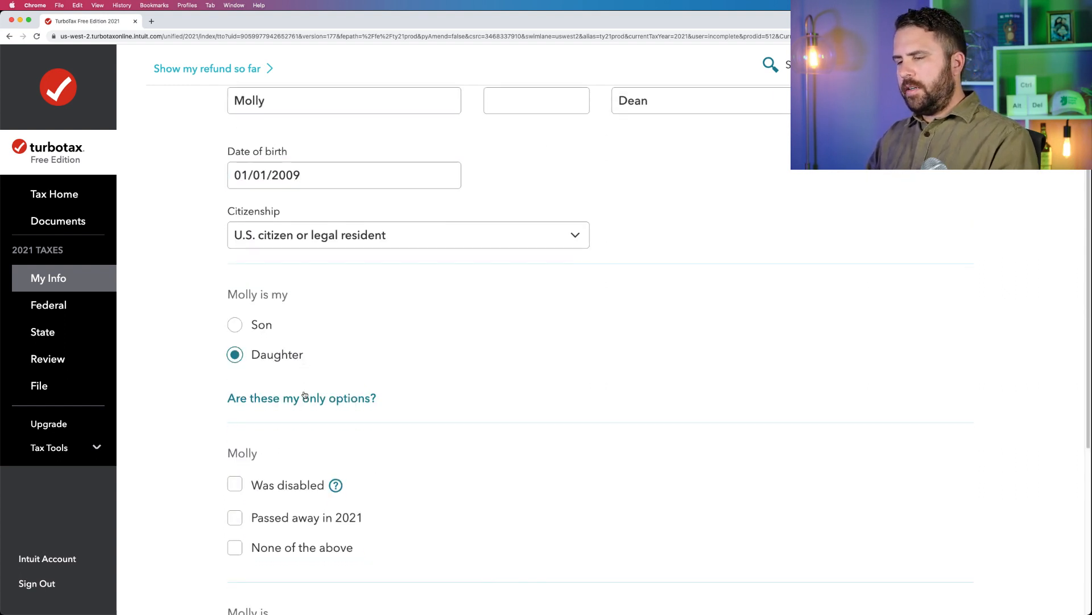
{"action": "scroll", "coordinate": [304, 394], "scroll_direction": "down", "scroll_amount": 5}
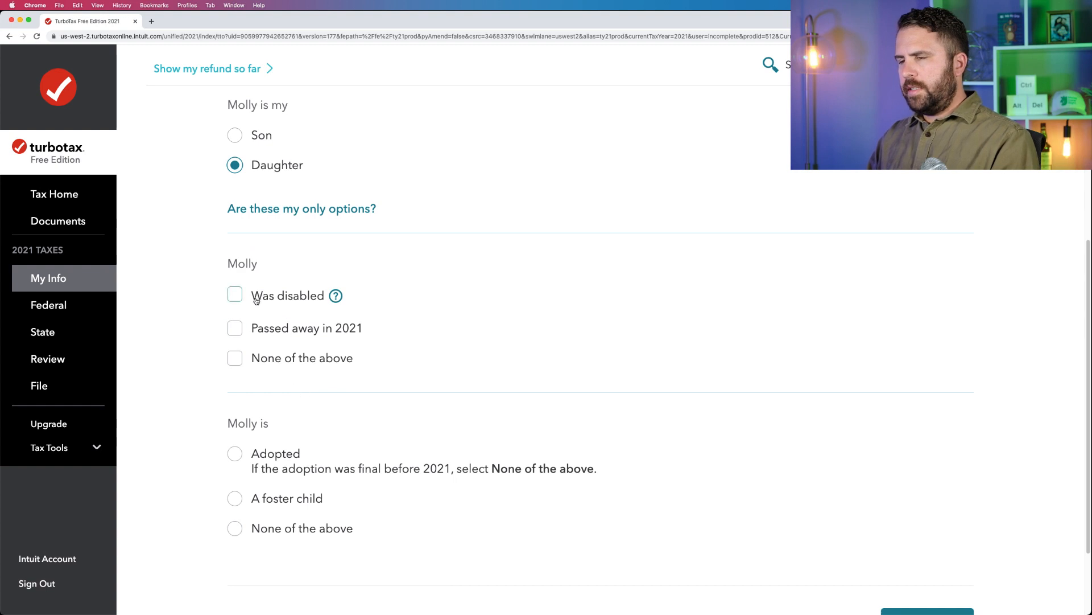
{"action": "left_click", "coordinate": [235, 359]}
{"action": "scroll", "coordinate": [273, 361], "scroll_direction": "down", "scroll_amount": 3}
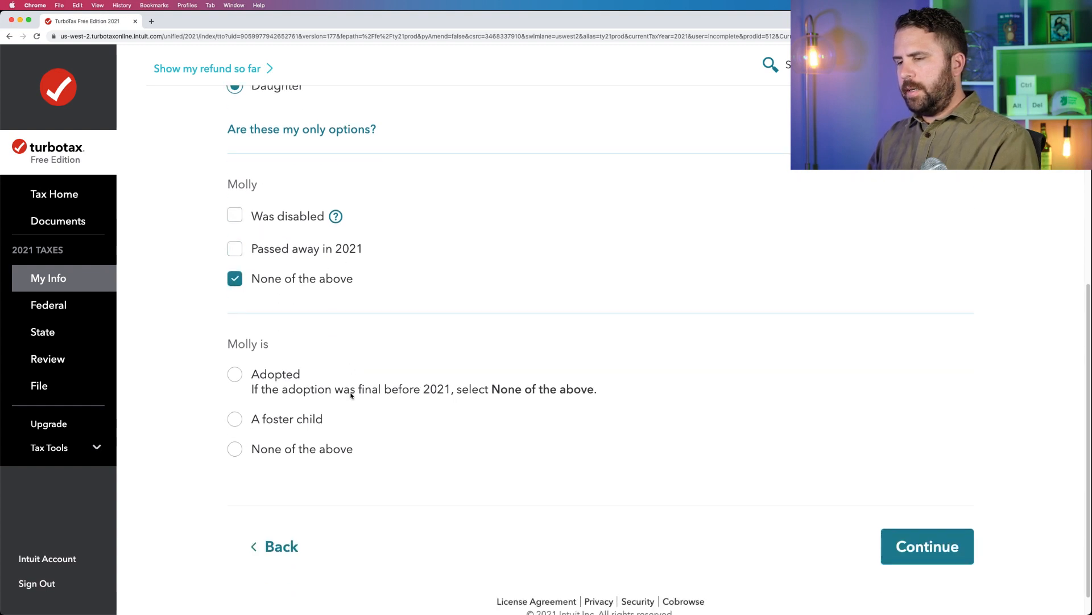
Select None of the above for the child's adoption or foster status and continue to the living situation questions.
{"action": "left_click", "coordinate": [270, 433]}
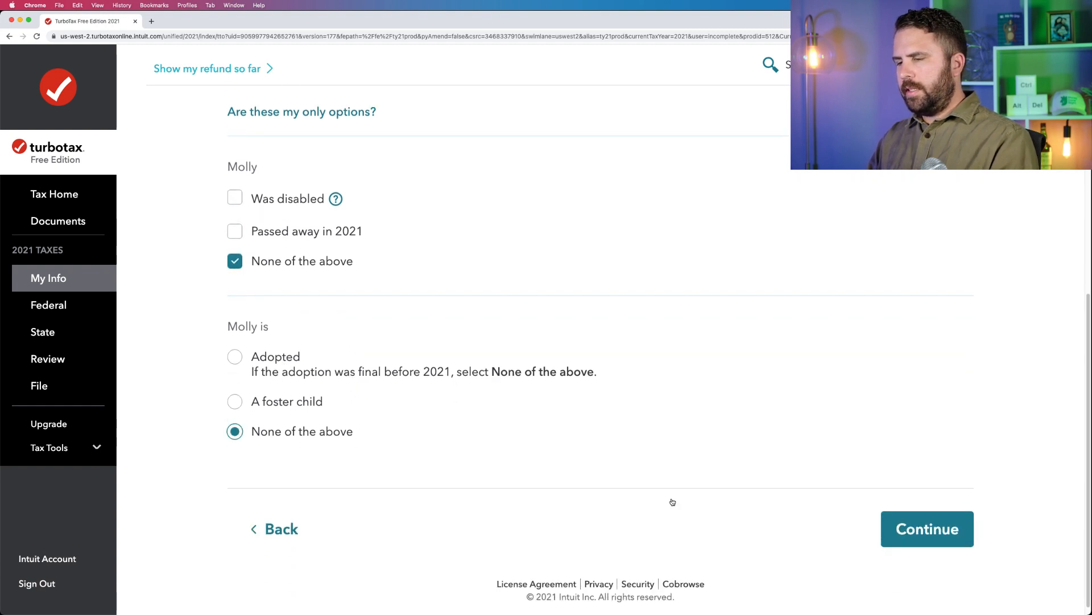
{"action": "left_click", "coordinate": [904, 523]}
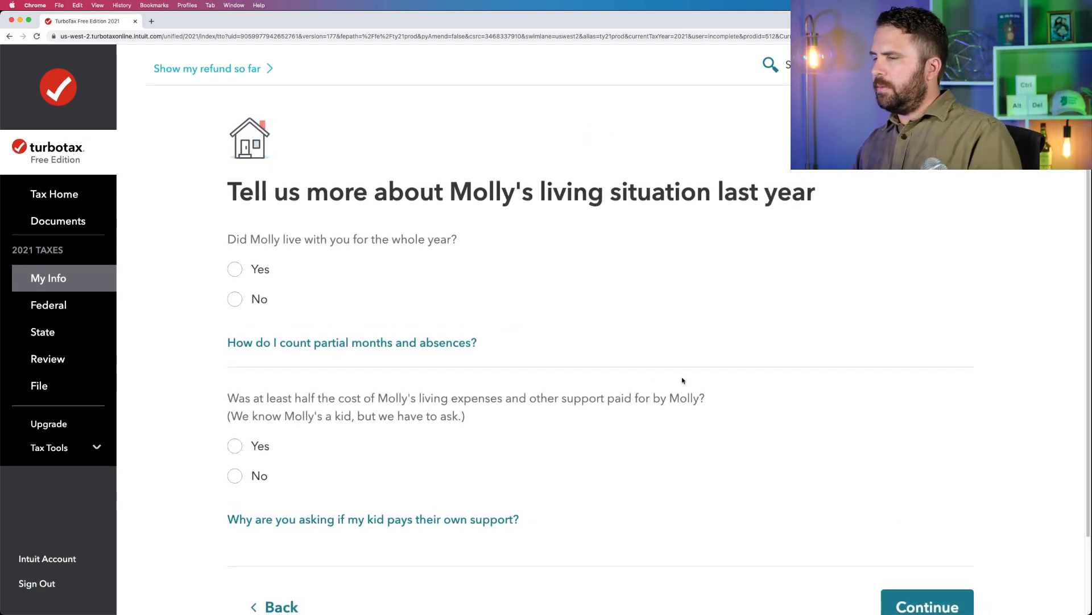
Answer Yes to the child living at home all year and in the U.S., No to her paying half her own support, and continue.
{"action": "left_click", "coordinate": [253, 277]}
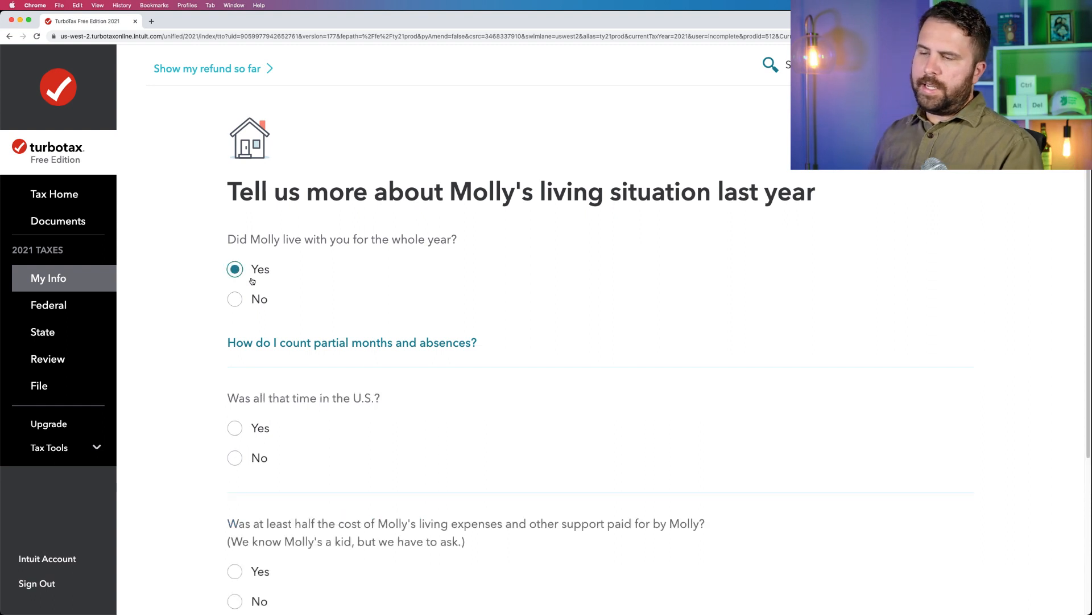
{"action": "scroll", "coordinate": [273, 291], "scroll_direction": "down", "scroll_amount": 5}
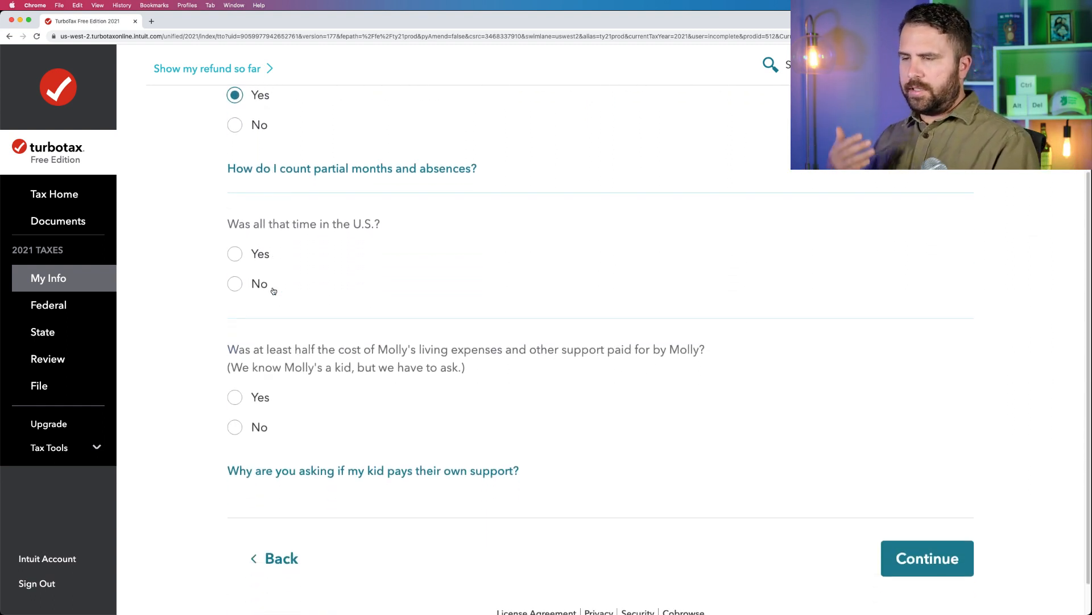
{"action": "scroll", "coordinate": [273, 291], "scroll_direction": "down", "scroll_amount": 1}
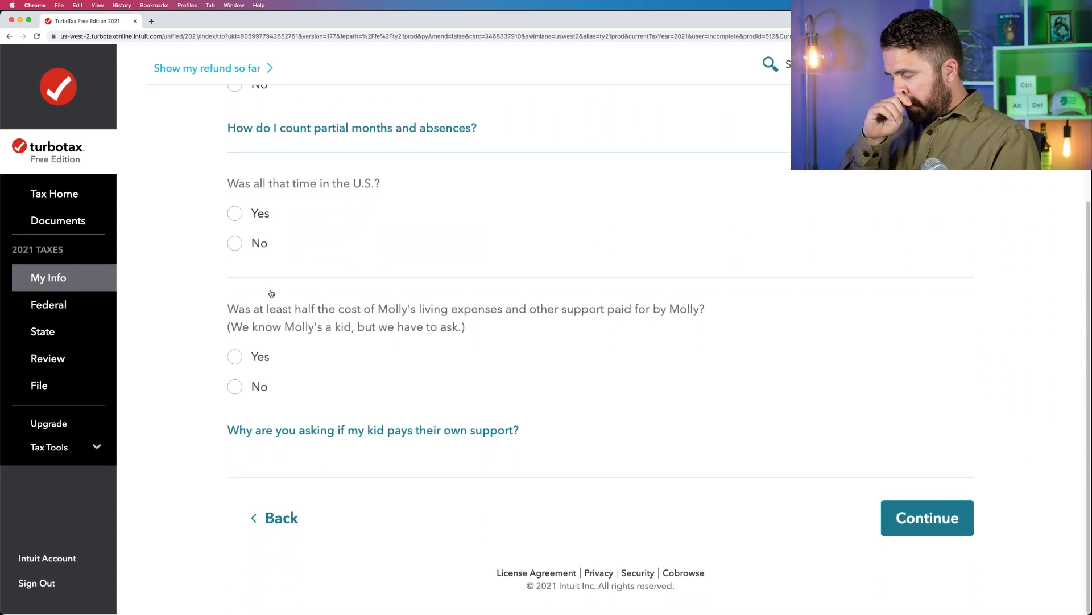
{"action": "left_click", "coordinate": [239, 219]}
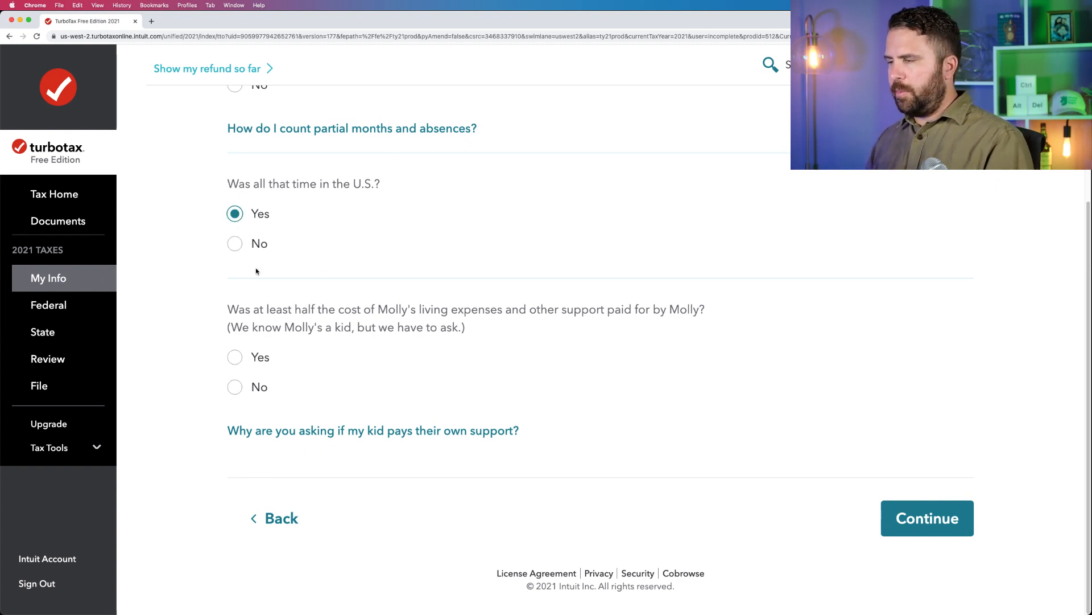
{"action": "left_click", "coordinate": [235, 387]}
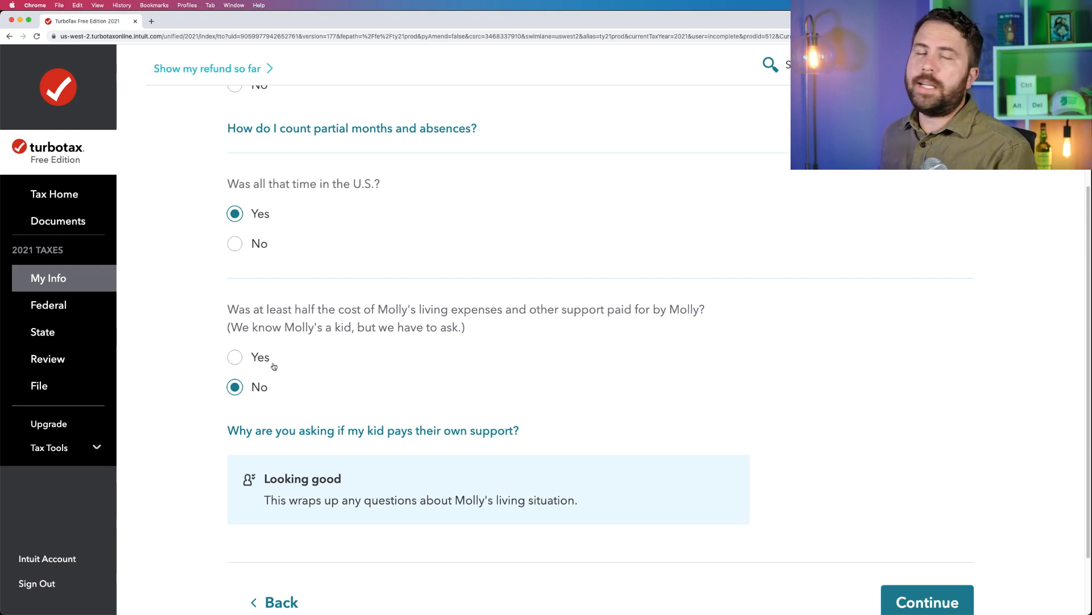
{"action": "scroll", "coordinate": [273, 366], "scroll_direction": "down", "scroll_amount": 2}
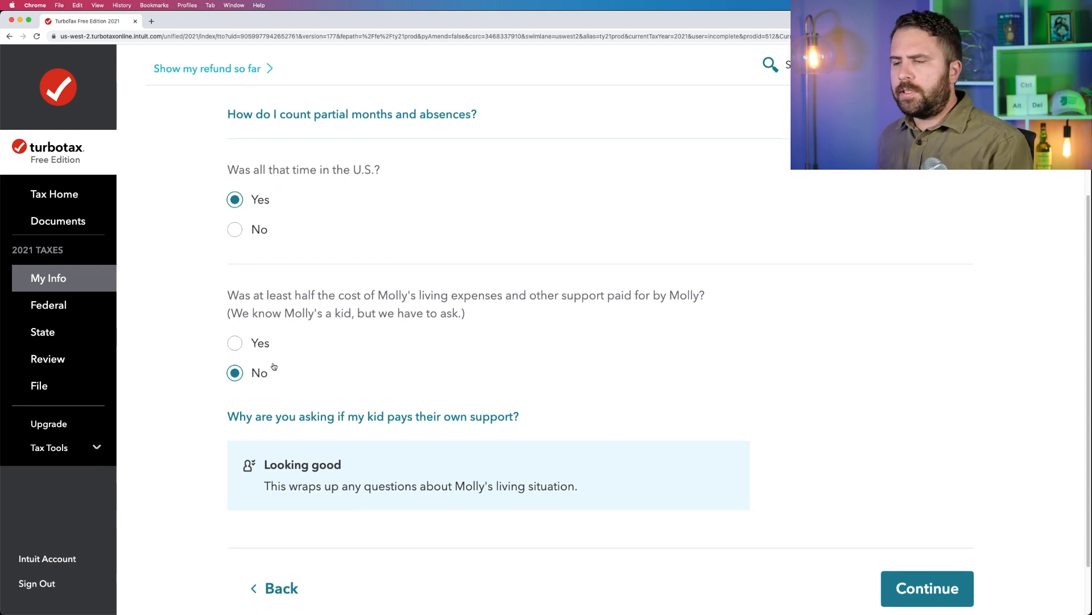
{"action": "left_click_drag", "start_coordinate": [310, 285], "coordinate": [660, 279]}
{"action": "scroll", "coordinate": [550, 305], "scroll_direction": "down", "scroll_amount": 1}
{"action": "scroll", "coordinate": [550, 305], "scroll_direction": "down", "scroll_amount": 2}
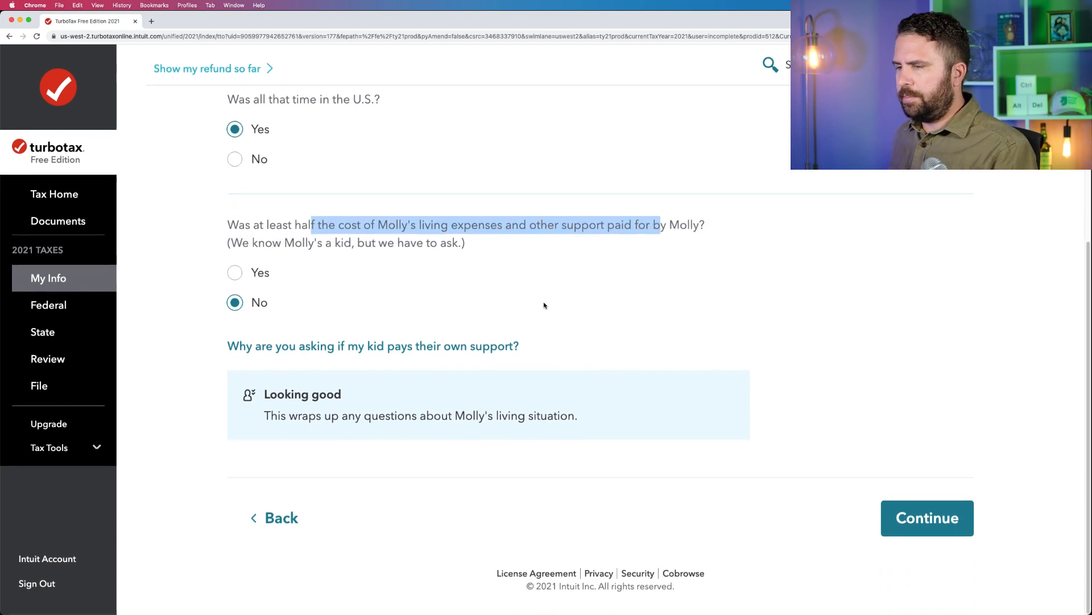
{"action": "left_click", "coordinate": [910, 515]}
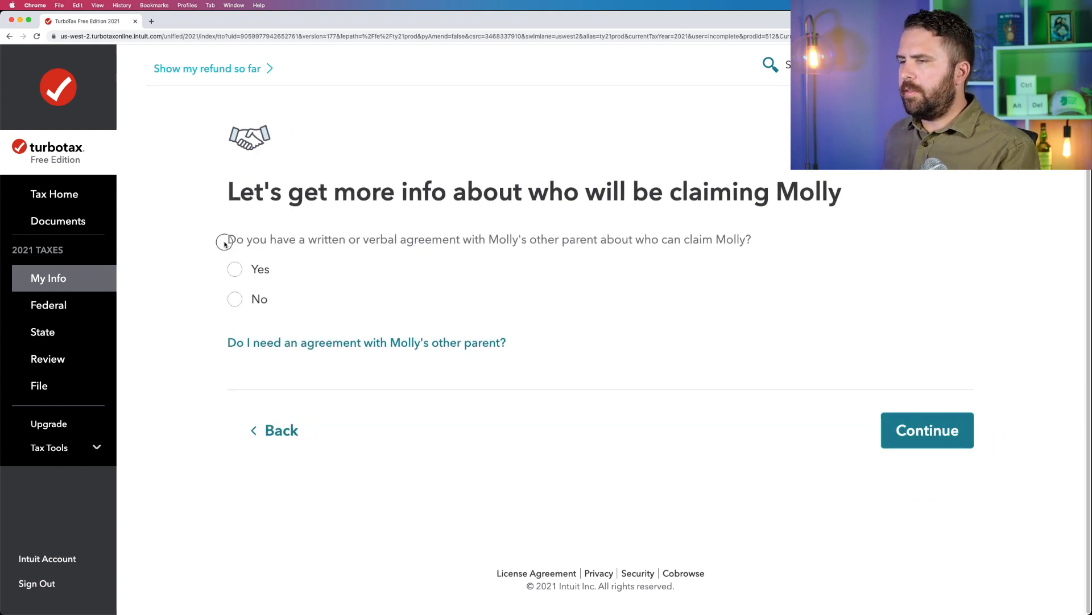
Answer Yes to having an agreement with the other parent, No to the other parent claiming the child, and continue.
{"action": "left_click_drag", "start_coordinate": [224, 242], "coordinate": [745, 246]}
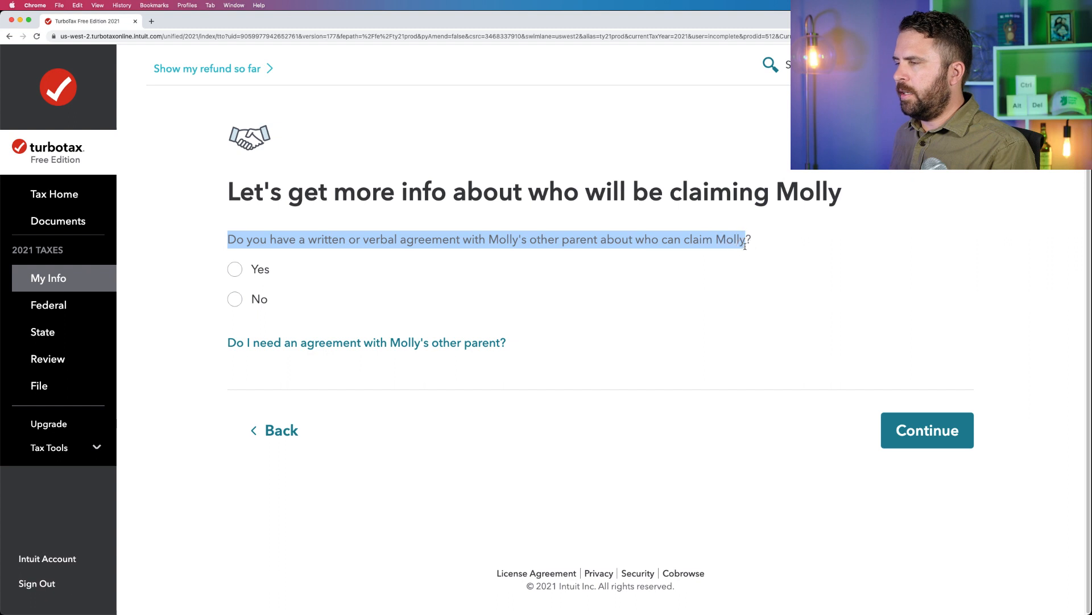
{"action": "left_click", "coordinate": [242, 273]}
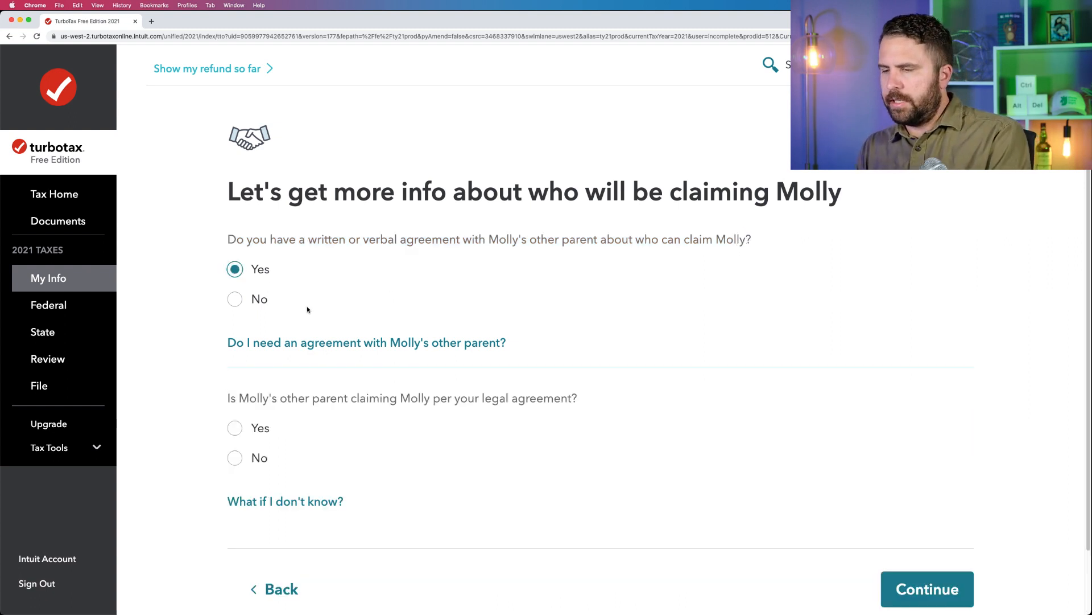
{"action": "left_click_drag", "start_coordinate": [226, 405], "coordinate": [651, 409]}
{"action": "left_click", "coordinate": [235, 457]}
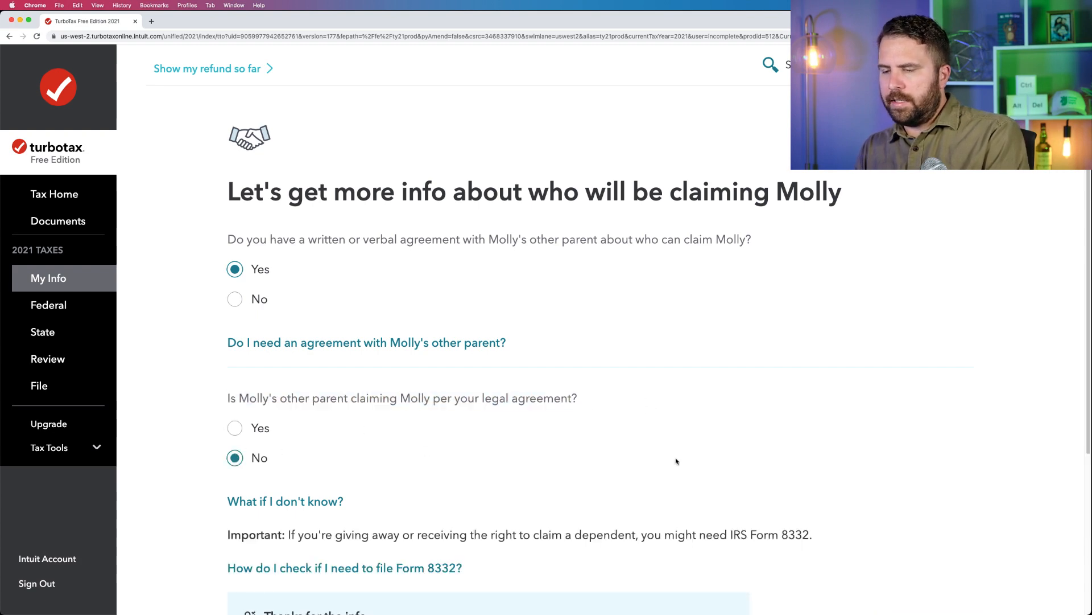
{"action": "scroll", "coordinate": [677, 461], "scroll_direction": "down", "scroll_amount": 4}
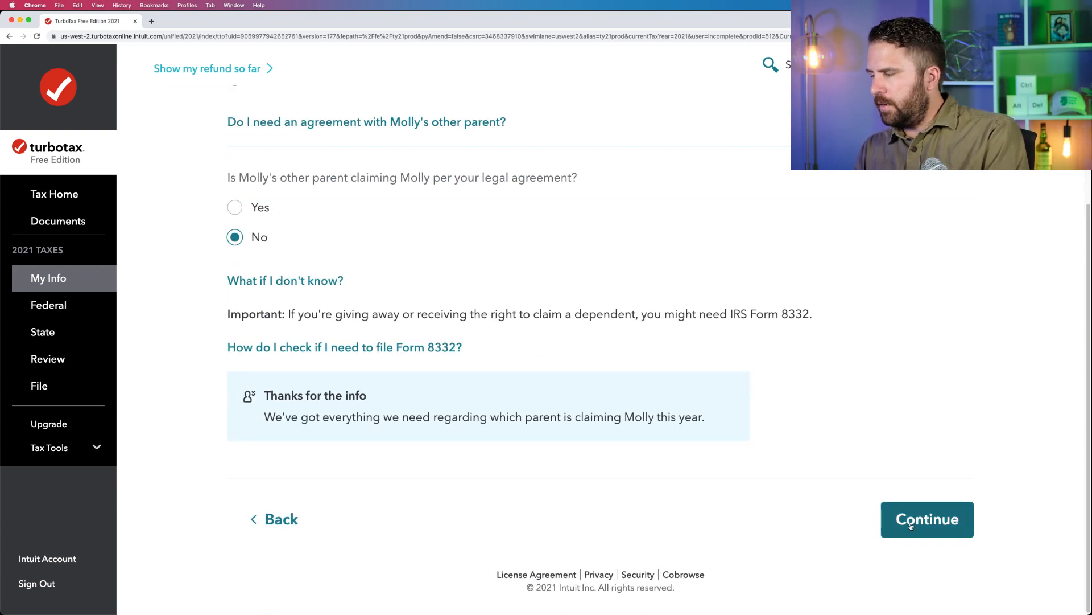
{"action": "left_click", "coordinate": [943, 533]}
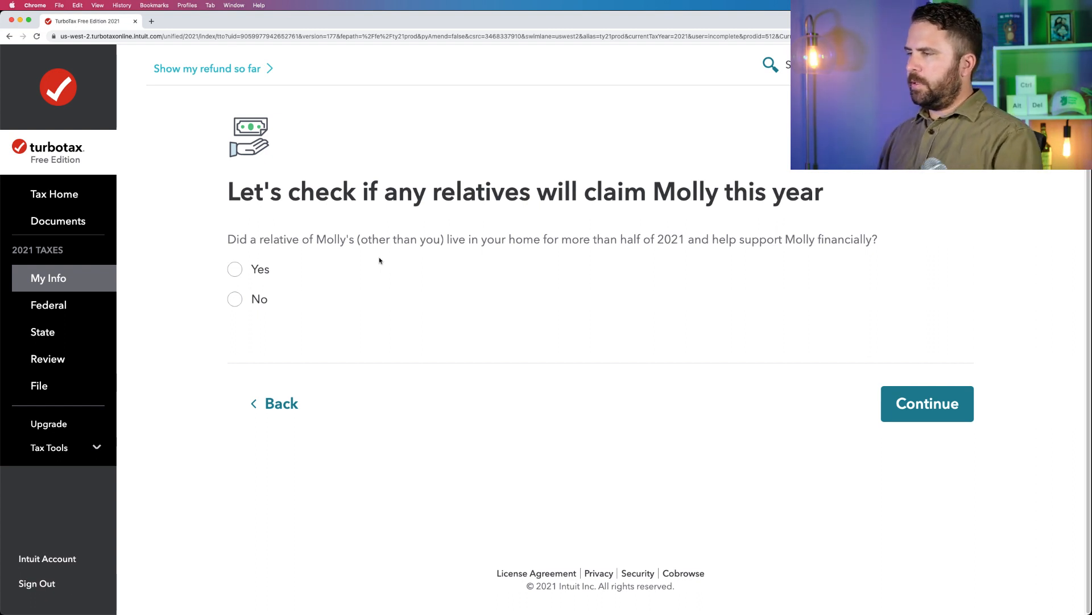
Answer No to another relative living in the home and supporting the child, and submit for the dependent check.
{"action": "left_click", "coordinate": [236, 300]}
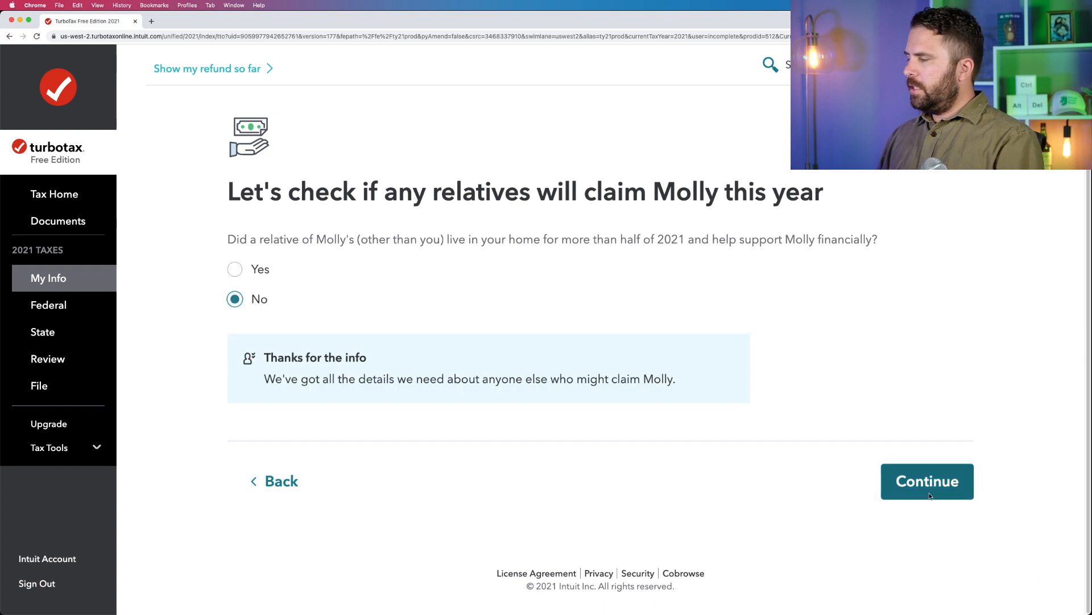
{"action": "left_click", "coordinate": [964, 486]}
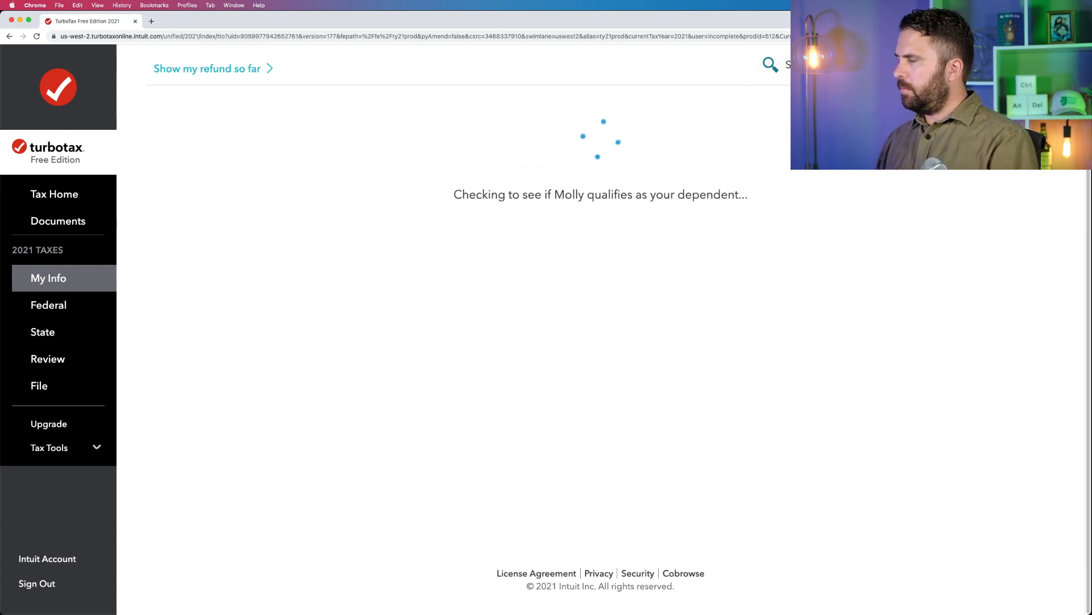
{"action": "key", "text": "super+Tab"}
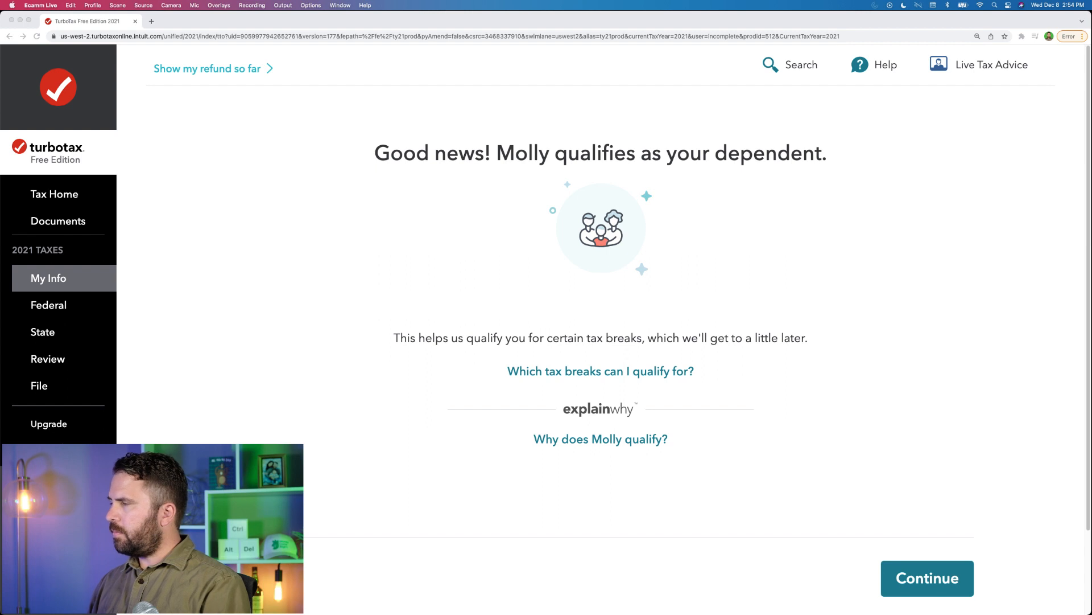
{"action": "left_click", "coordinate": [690, 139]}
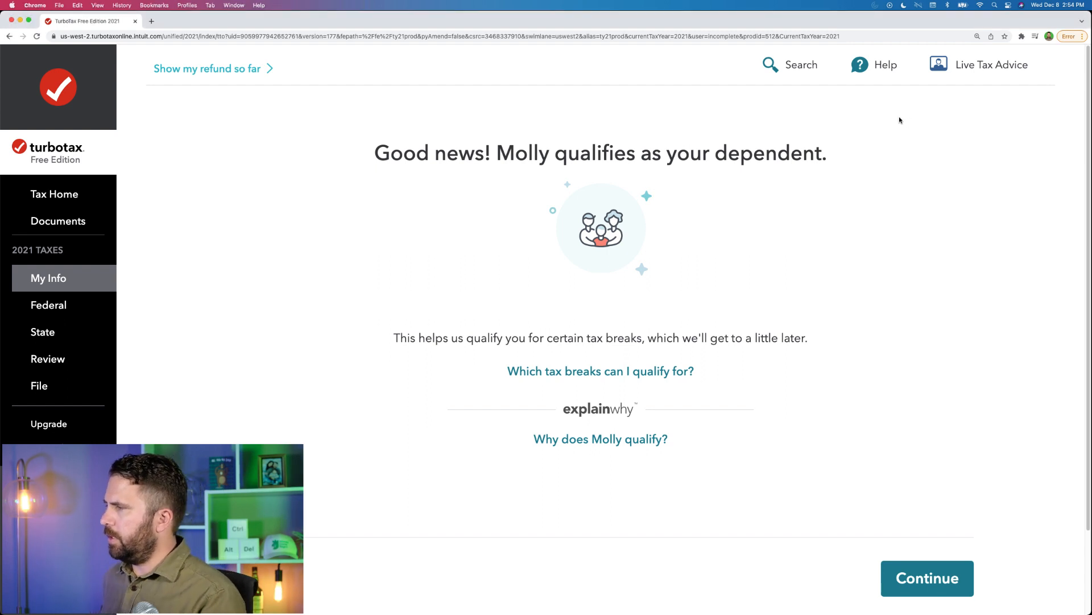
{"action": "key", "text": "super+Tab"}
{"action": "left_click", "coordinate": [660, 139]}
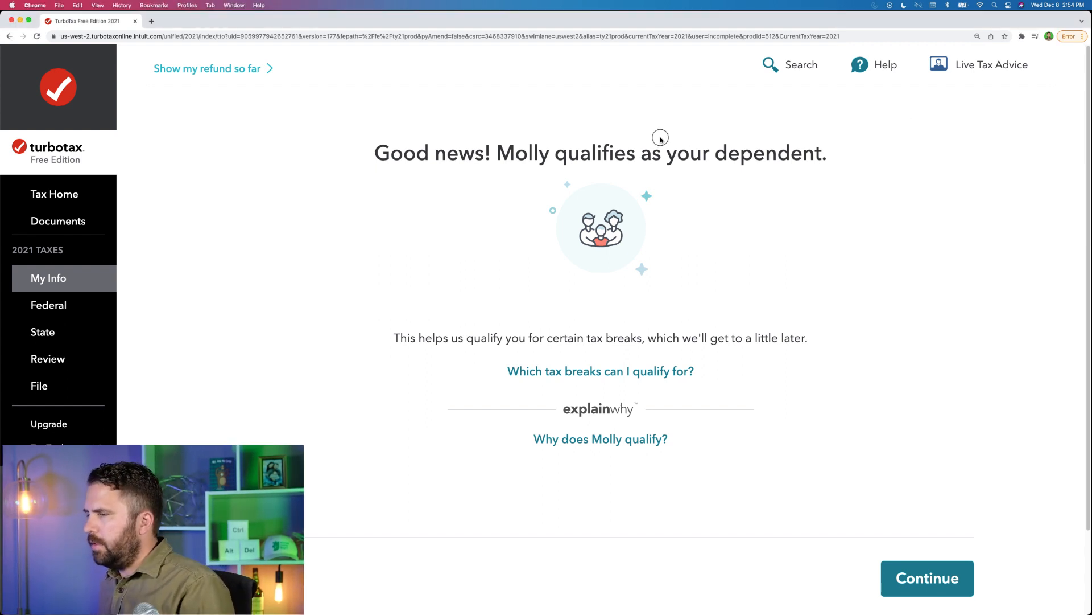
Continue past the dependent qualification page, enter the child's Social Security number, and submit it.
{"action": "left_click", "coordinate": [925, 577]}
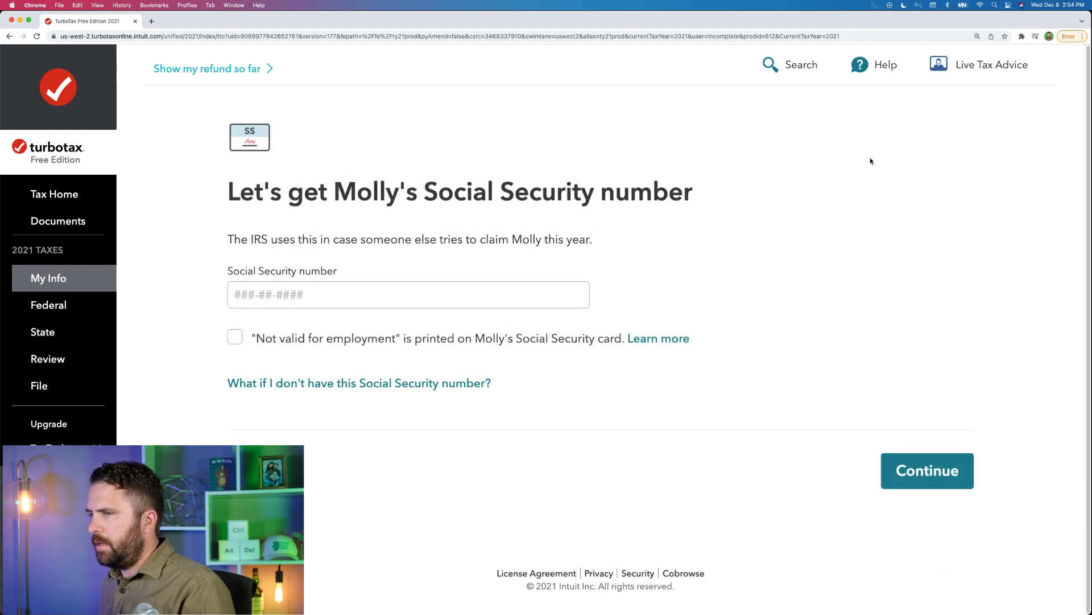
{"action": "key", "text": "super+Tab"}
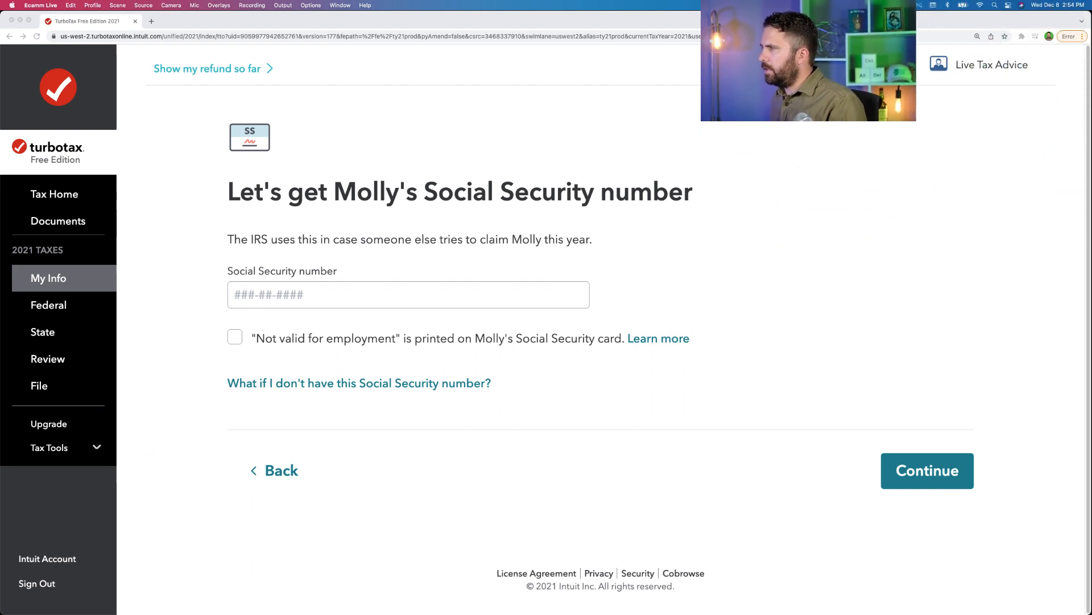
{"action": "left_click", "coordinate": [318, 296]}
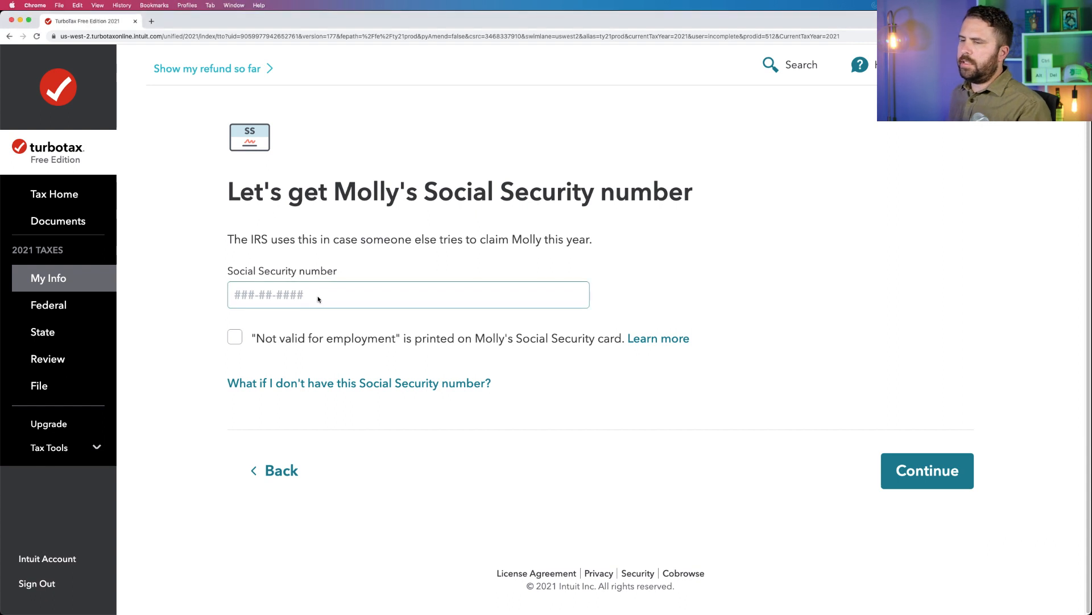
{"action": "type", "text": "111-22-3333"}
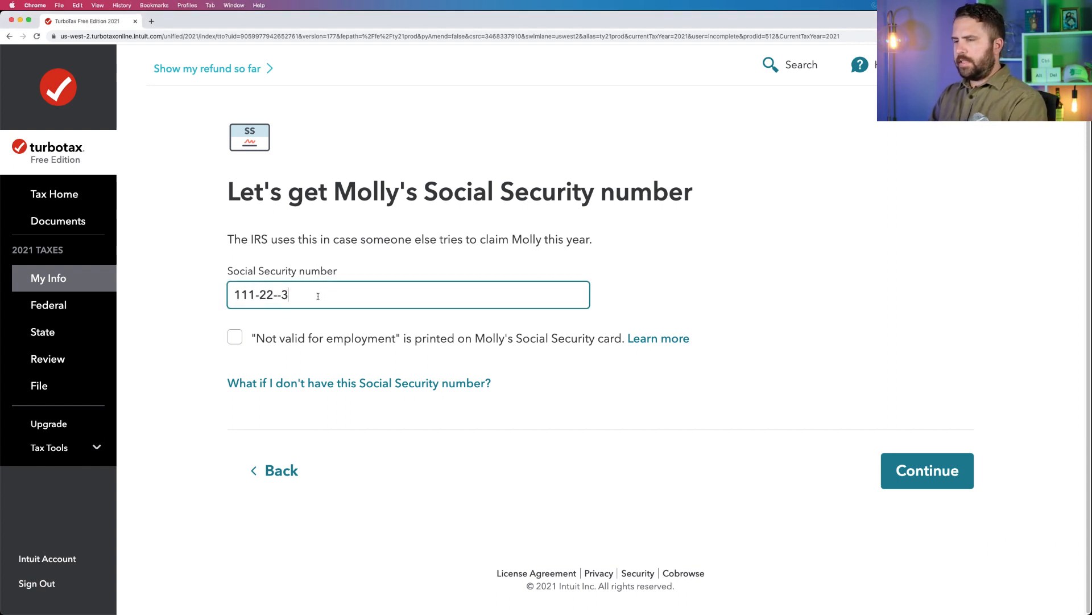
{"action": "left_click", "coordinate": [910, 470]}
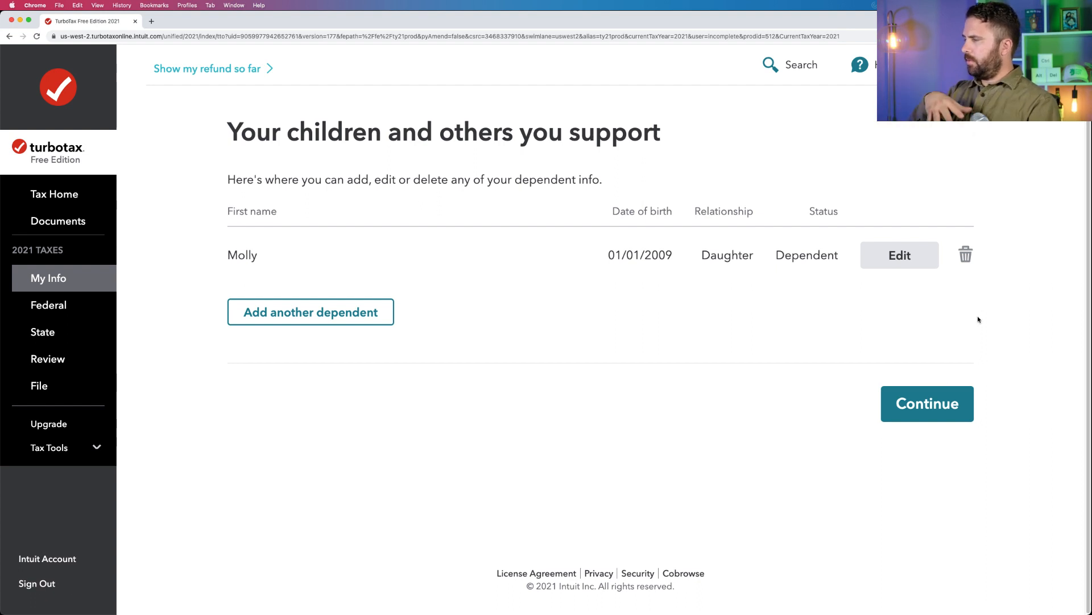
Continue past the dependents list, review the prefilled mailing address, and accept it without a phone number.
{"action": "left_click", "coordinate": [907, 397]}
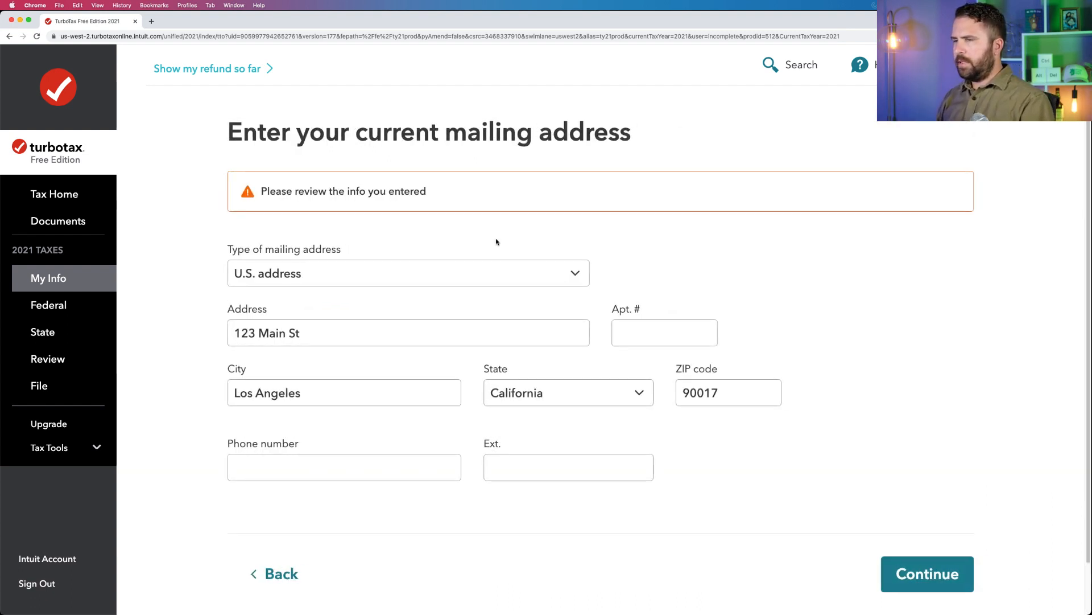
{"action": "scroll", "coordinate": [346, 275], "scroll_direction": "down", "scroll_amount": 2}
{"action": "left_click", "coordinate": [349, 275]}
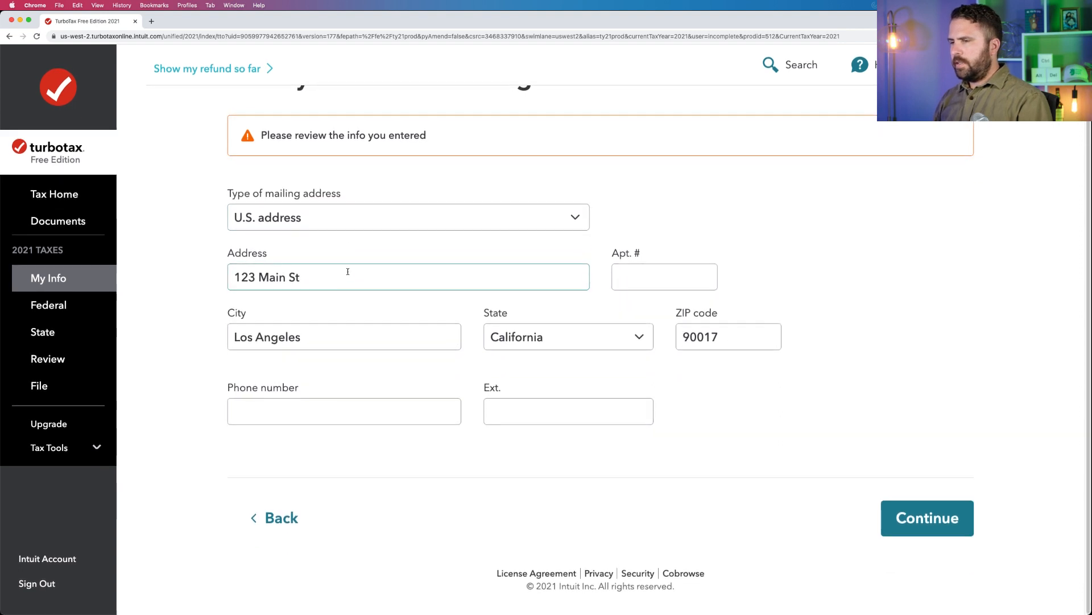
{"action": "mouse_move", "coordinate": [4, 345]}
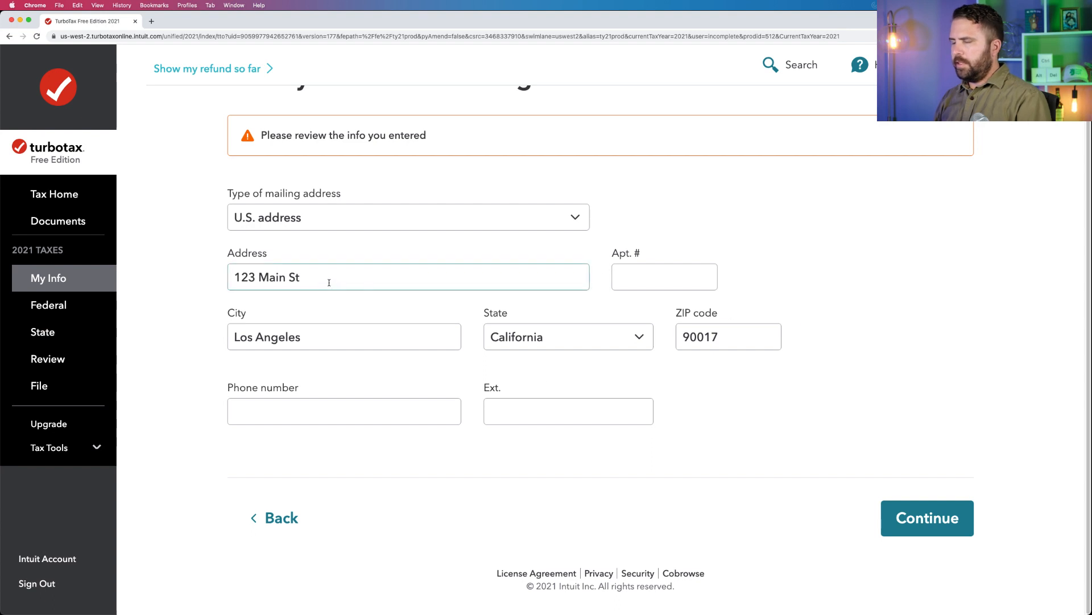
{"action": "left_click", "coordinate": [911, 518]}
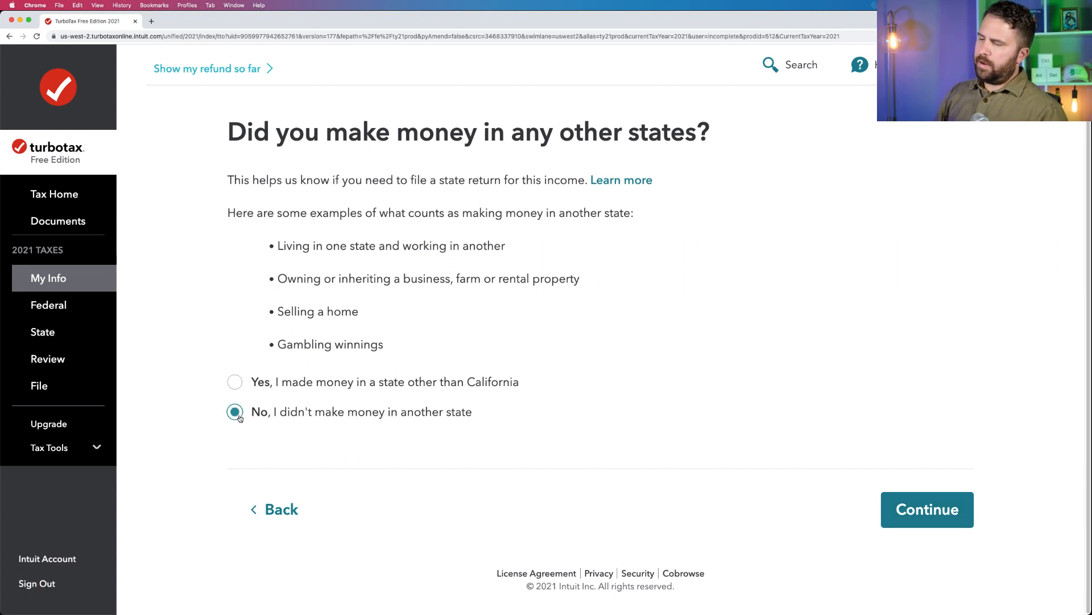
Answer No to making money in other states and Yes to paying more than half the cost of keeping up the home.
{"action": "left_click", "coordinate": [911, 504]}
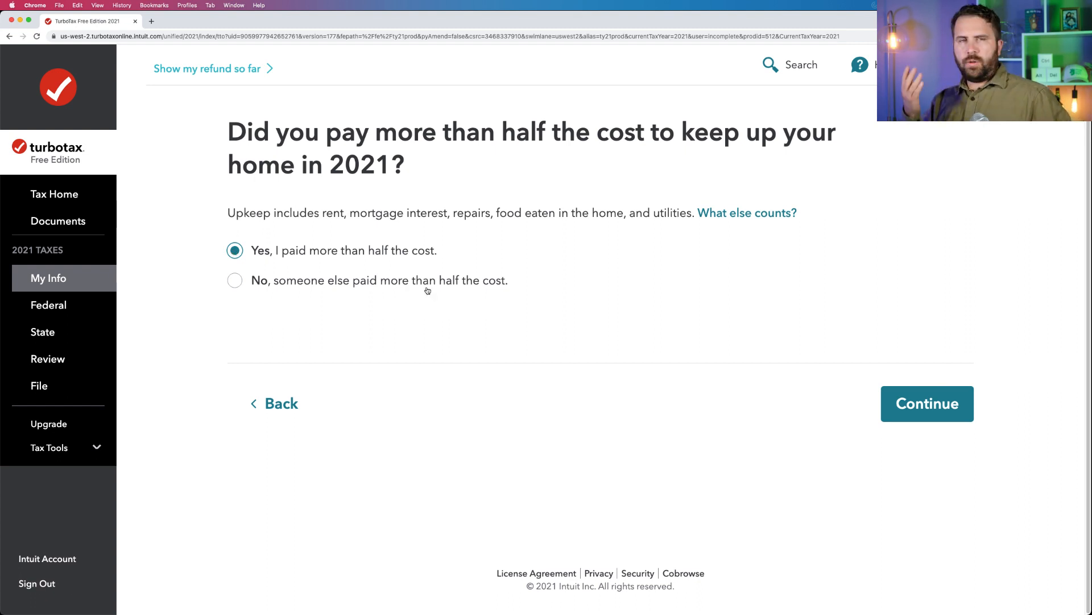
{"action": "left_click", "coordinate": [928, 399]}
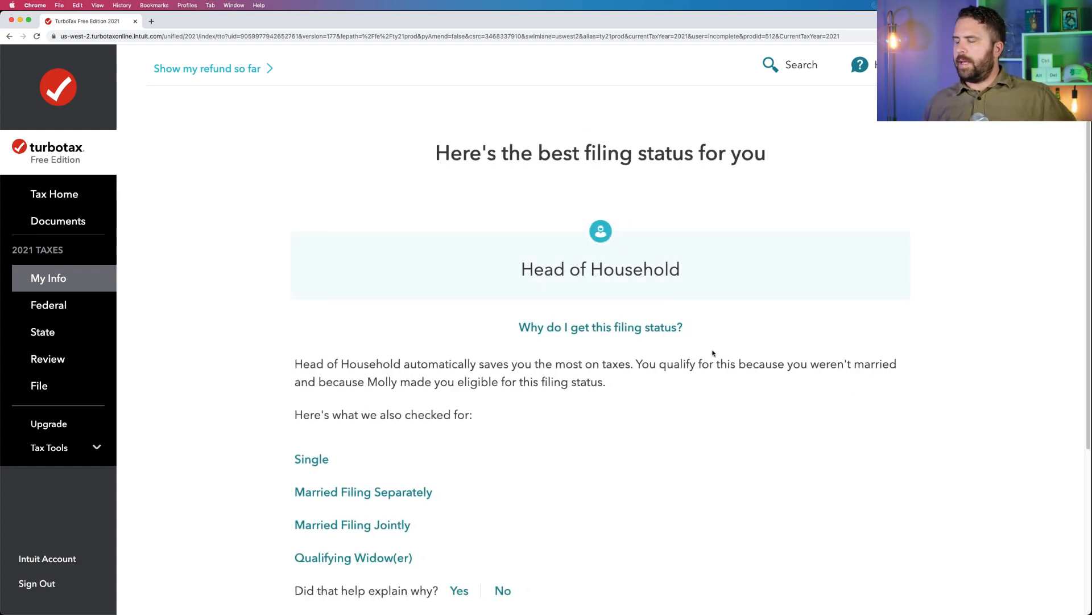
Review and accept the Head of Household filing status, and continue to the personal info summary.
{"action": "left_click", "coordinate": [937, 147]}
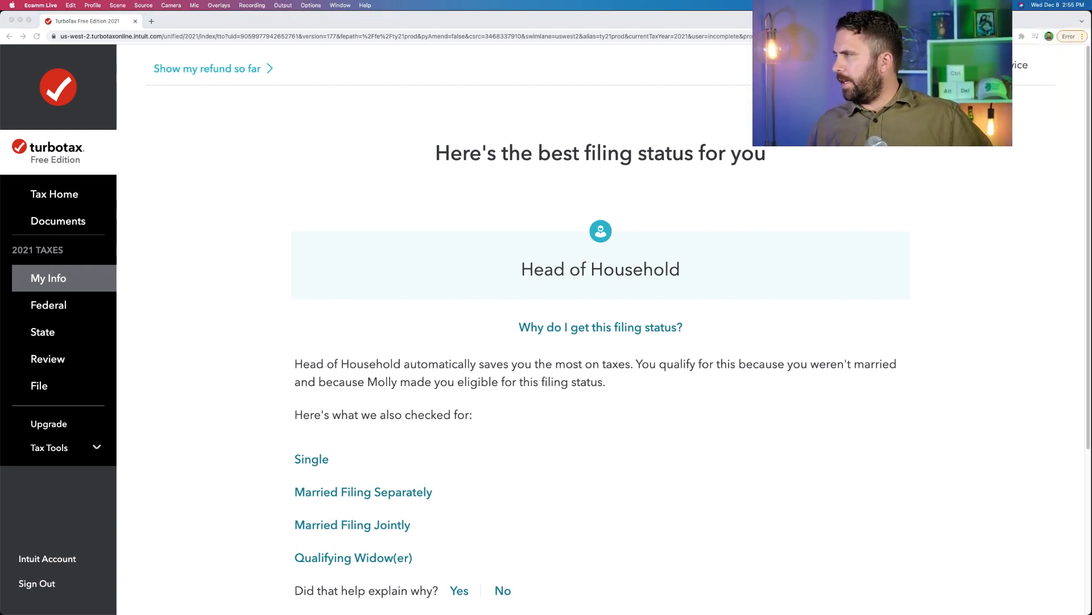
{"action": "left_click", "coordinate": [934, 233]}
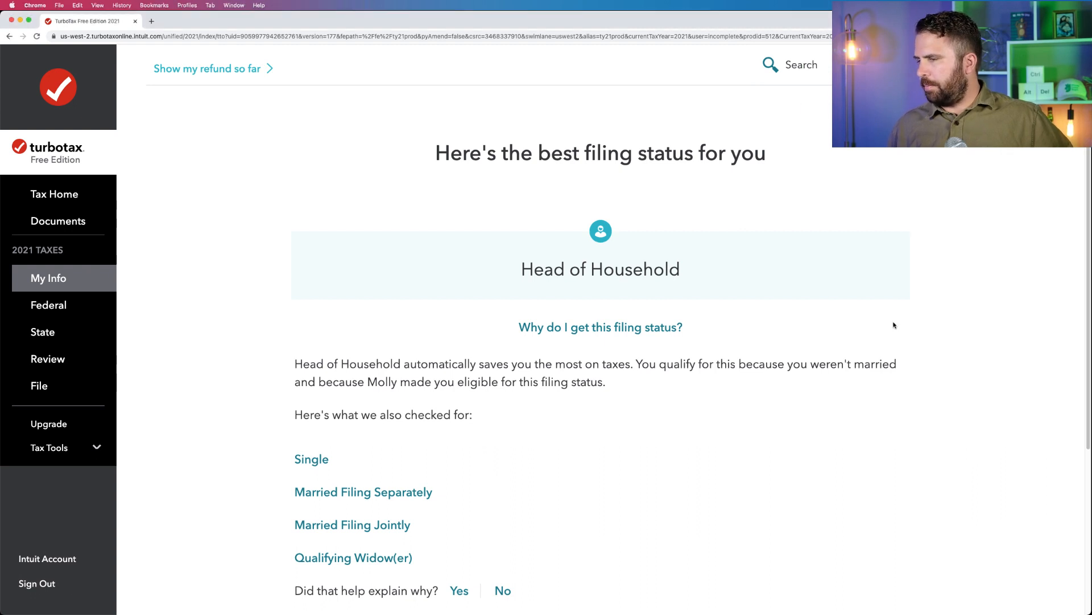
{"action": "scroll", "coordinate": [894, 324], "scroll_direction": "down", "scroll_amount": 3}
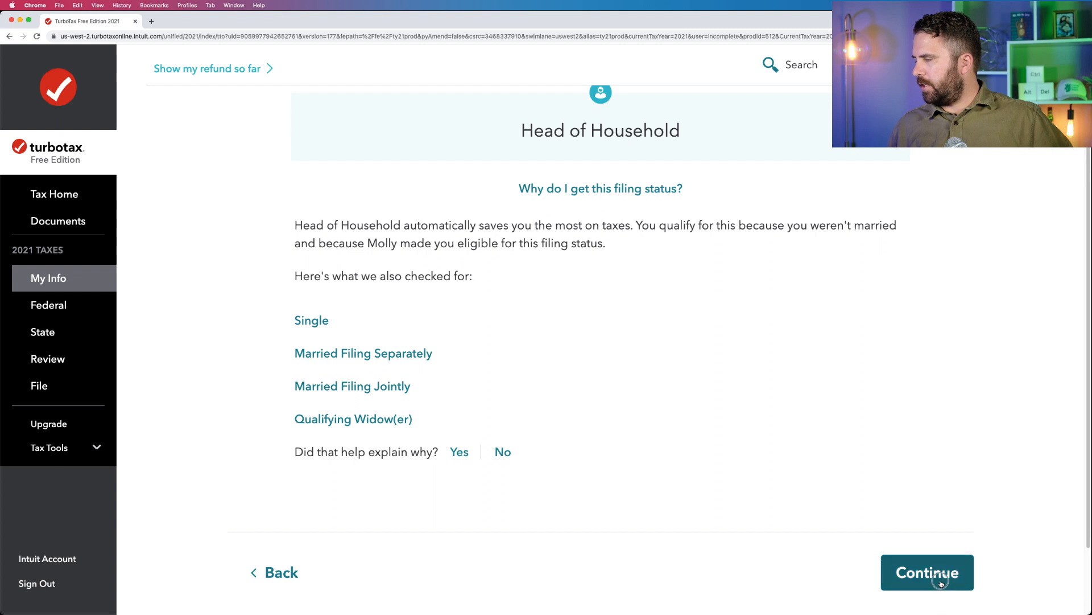
{"action": "left_click", "coordinate": [940, 581]}
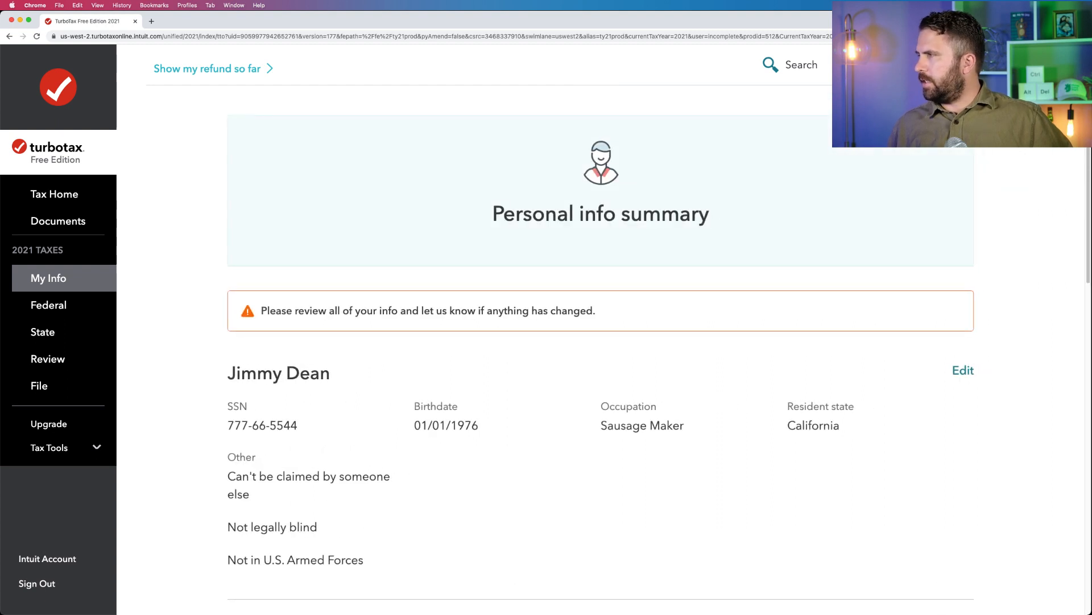
Review the personal info summary down to the mailing address and other state income, and continue.
{"action": "scroll", "coordinate": [735, 306], "scroll_direction": "down", "scroll_amount": 3}
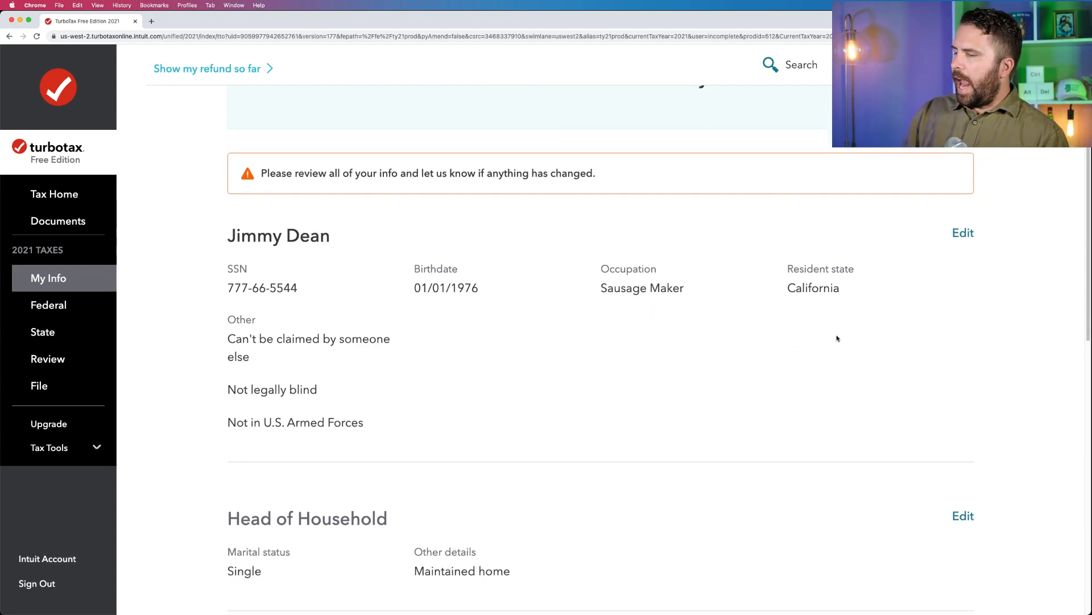
{"action": "scroll", "coordinate": [836, 338], "scroll_direction": "down", "scroll_amount": 10}
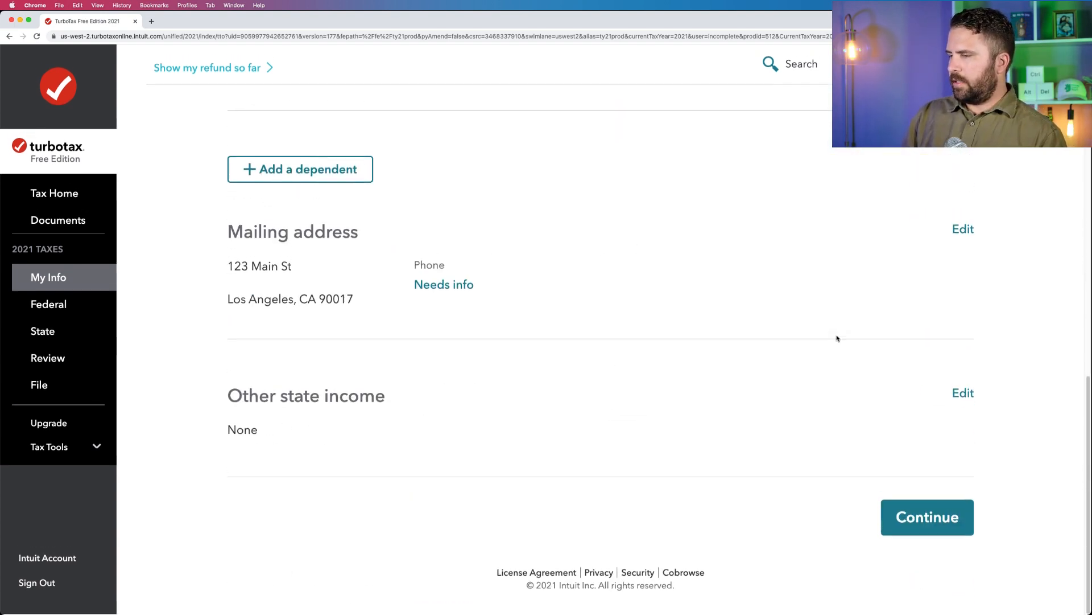
{"action": "left_click", "coordinate": [912, 516]}
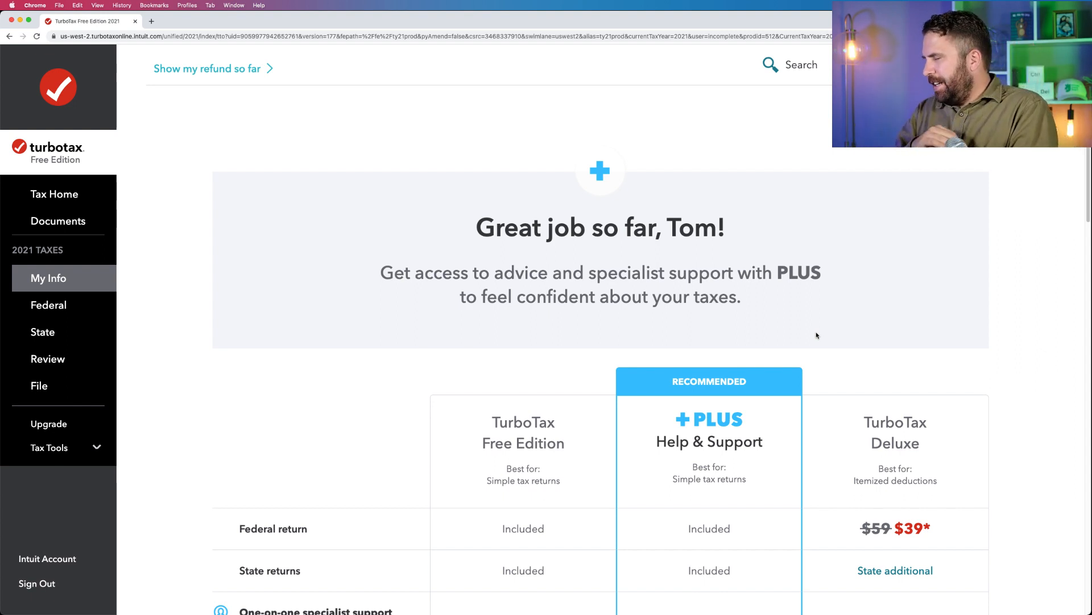
Examine the comparison of TurboTax Free Edition, PLUS Help & Support and Deluxe, including included features and prices.
{"action": "scroll", "coordinate": [817, 336], "scroll_direction": "down", "scroll_amount": 5}
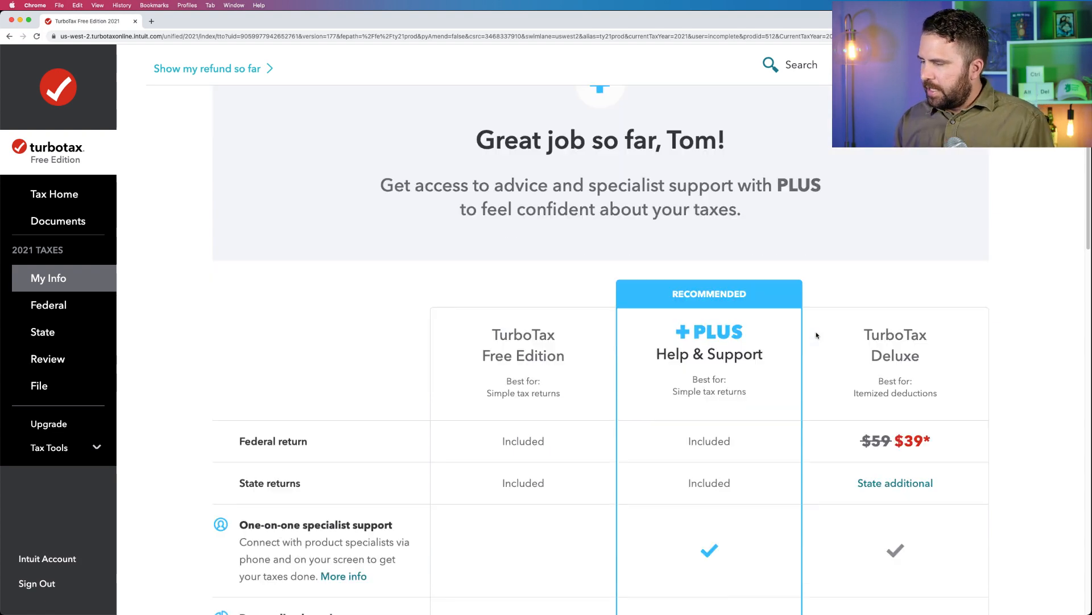
{"action": "scroll", "coordinate": [816, 335], "scroll_direction": "down", "scroll_amount": 6}
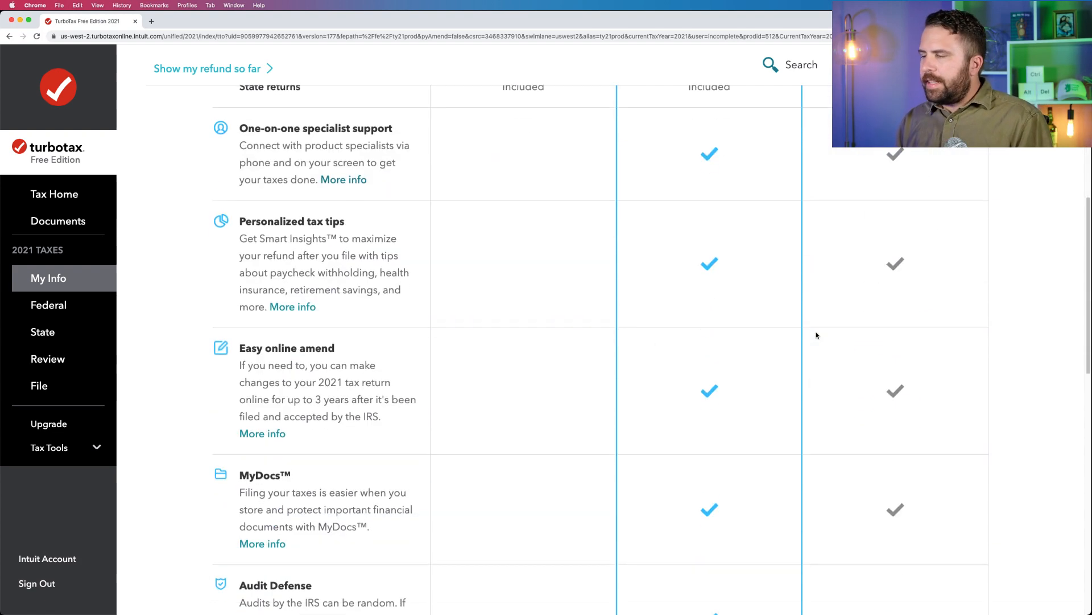
{"action": "scroll", "coordinate": [817, 335], "scroll_direction": "down", "scroll_amount": 12}
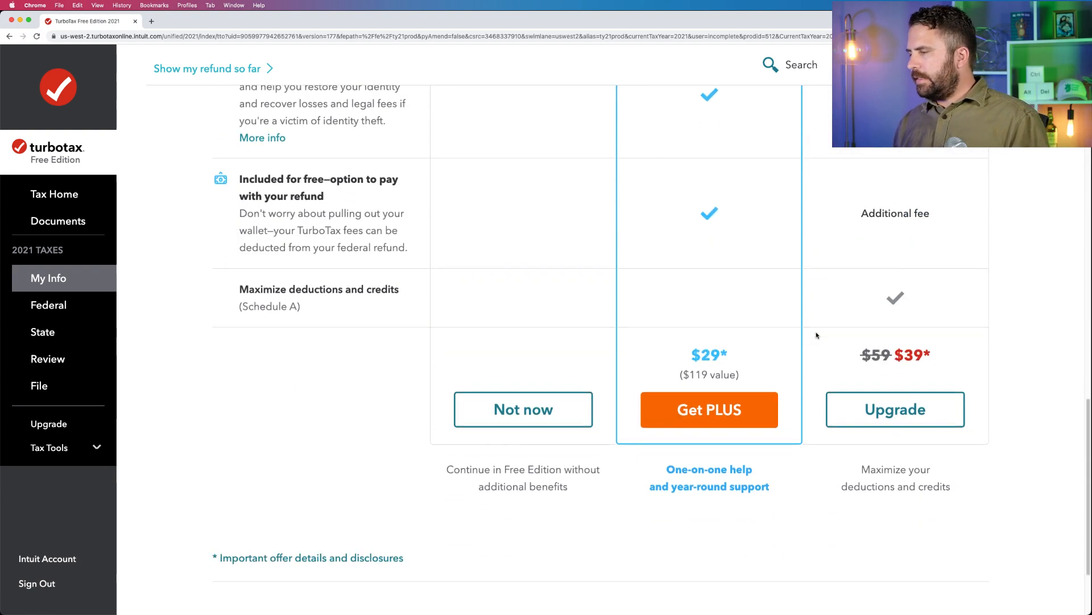
{"action": "scroll", "coordinate": [817, 335], "scroll_direction": "up", "scroll_amount": 15}
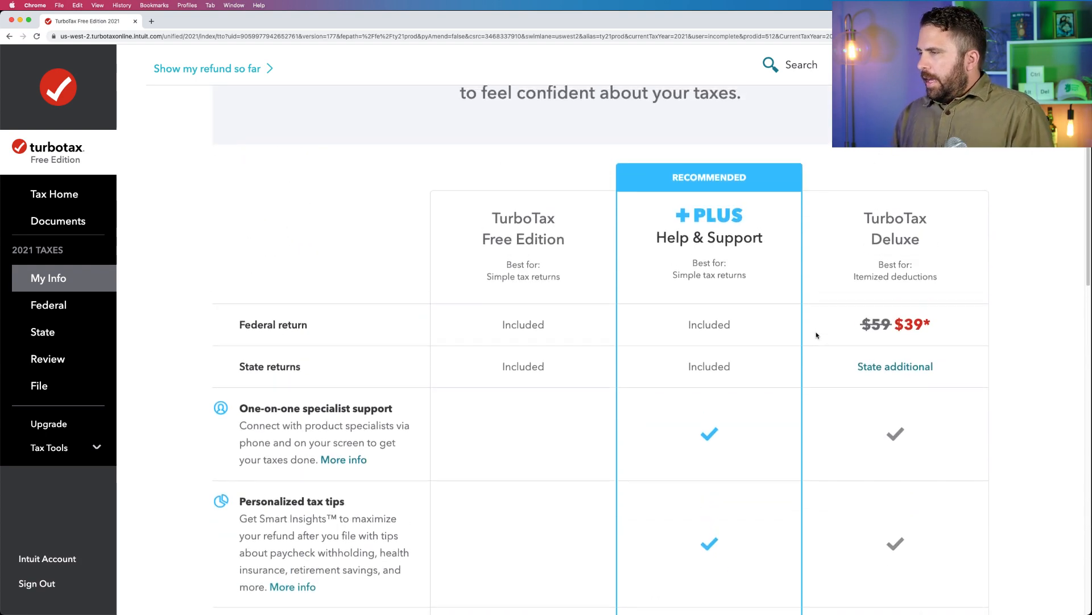
{"action": "scroll", "coordinate": [816, 335], "scroll_direction": "up", "scroll_amount": 5}
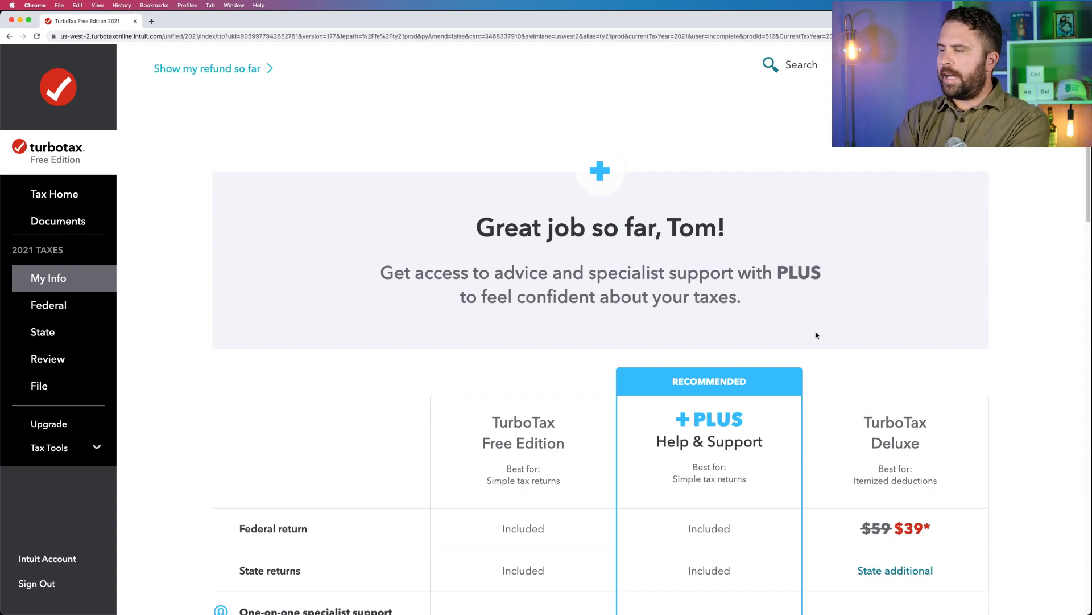
{"action": "scroll", "coordinate": [816, 335], "scroll_direction": "down", "scroll_amount": 6}
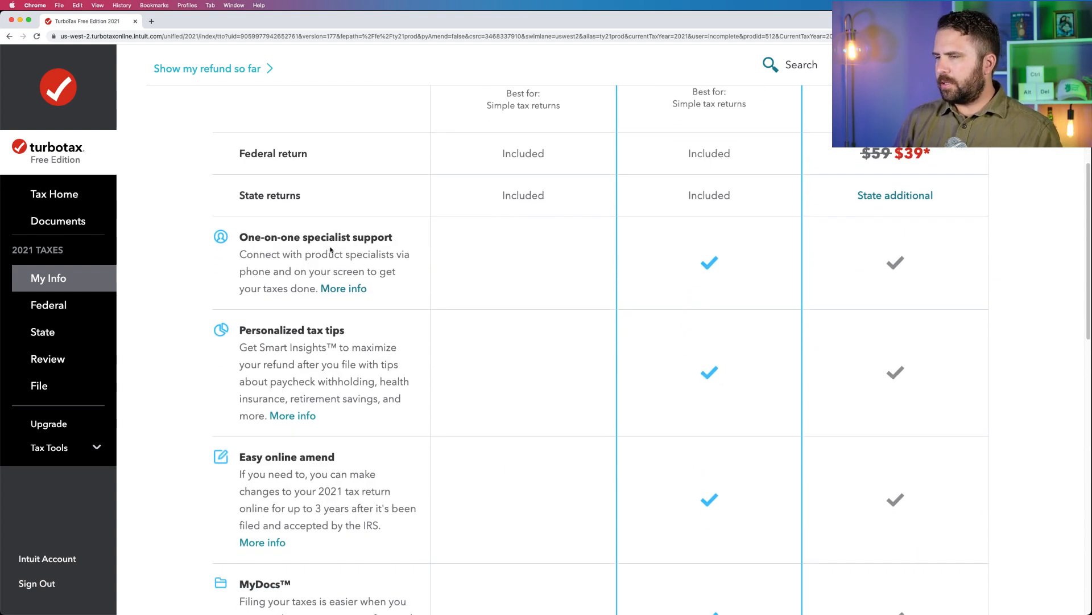
{"action": "scroll", "coordinate": [330, 341], "scroll_direction": "down", "scroll_amount": 3}
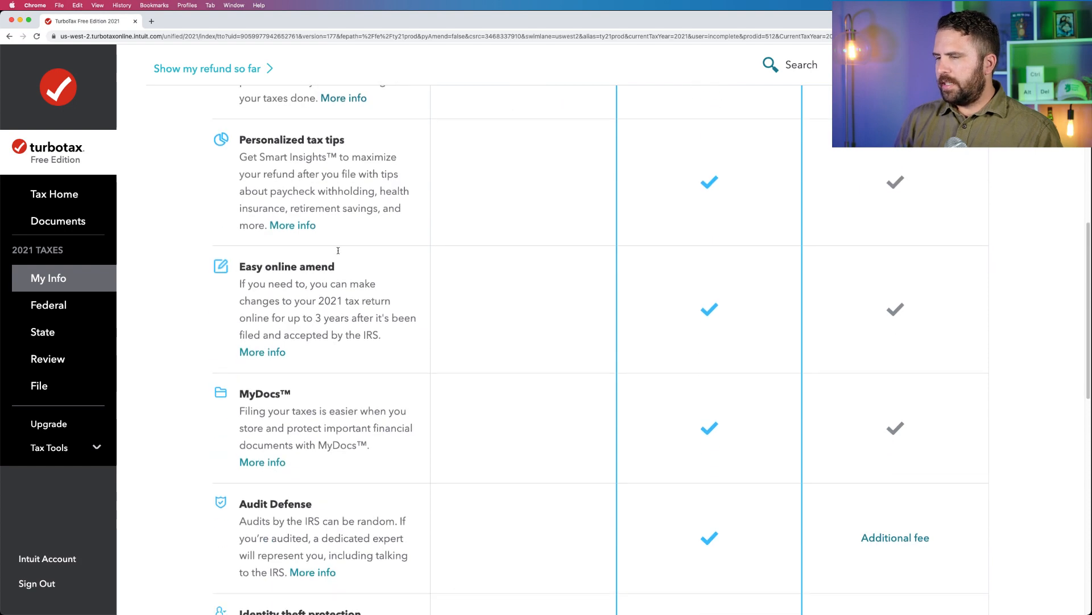
{"action": "scroll", "coordinate": [354, 390], "scroll_direction": "down", "scroll_amount": 2}
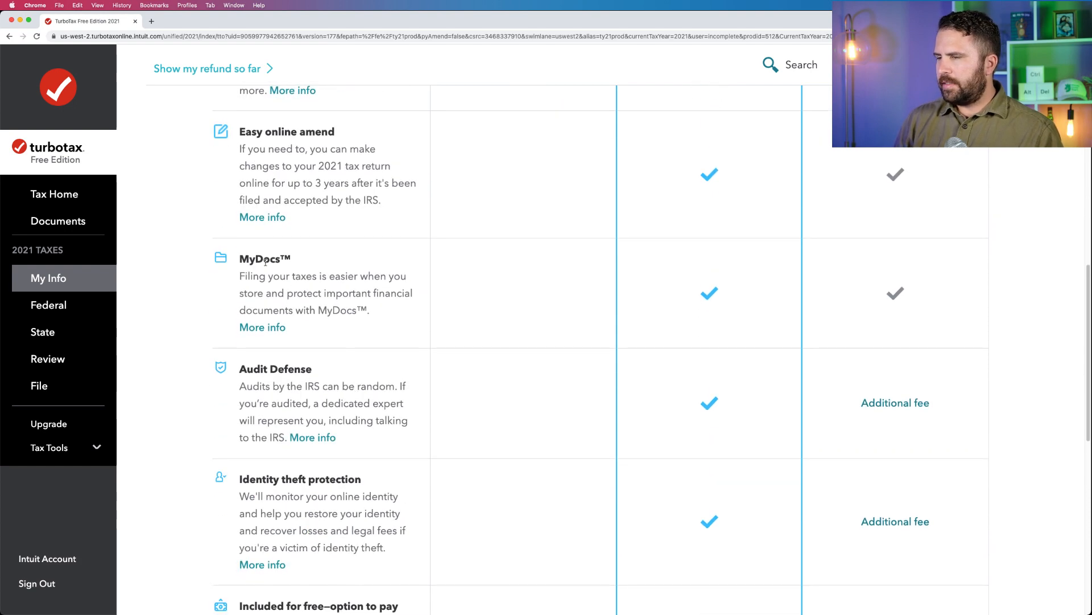
{"action": "scroll", "coordinate": [293, 276], "scroll_direction": "down", "scroll_amount": 3}
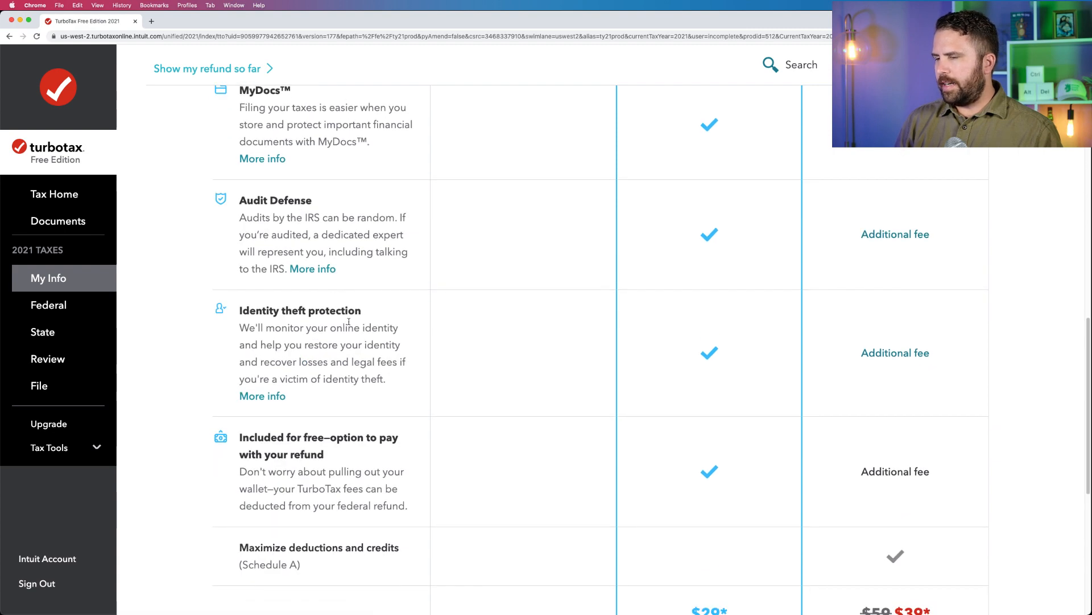
{"action": "scroll", "coordinate": [347, 322], "scroll_direction": "down", "scroll_amount": 2}
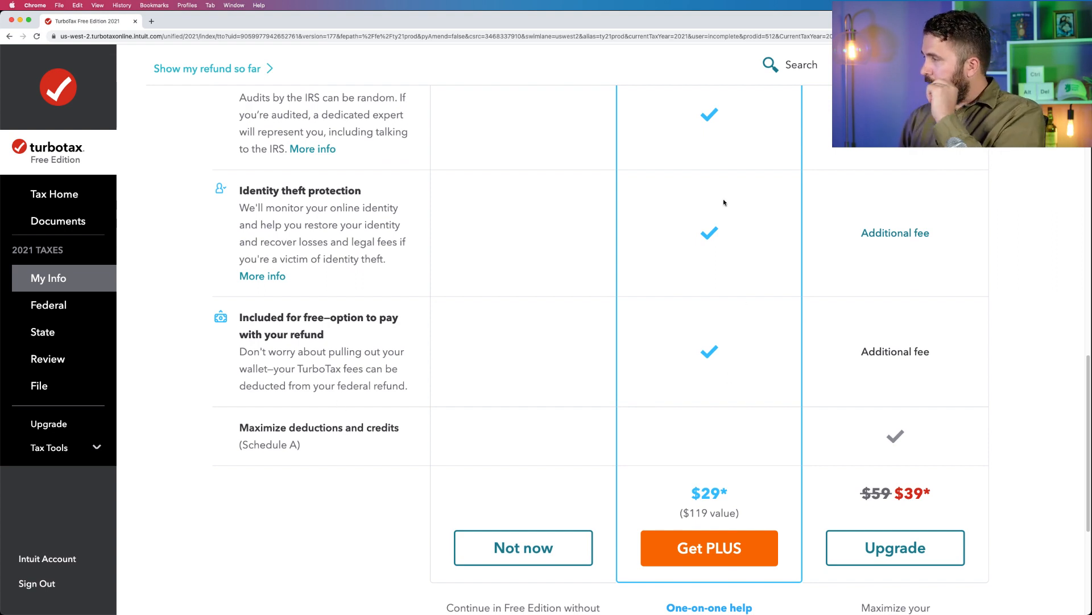
Recheck the PLUS benefits, from Audit Defense and Easy online amend to tax tips and specialist support, and examine the PLUS price.
{"action": "scroll", "coordinate": [724, 202], "scroll_direction": "up", "scroll_amount": 5}
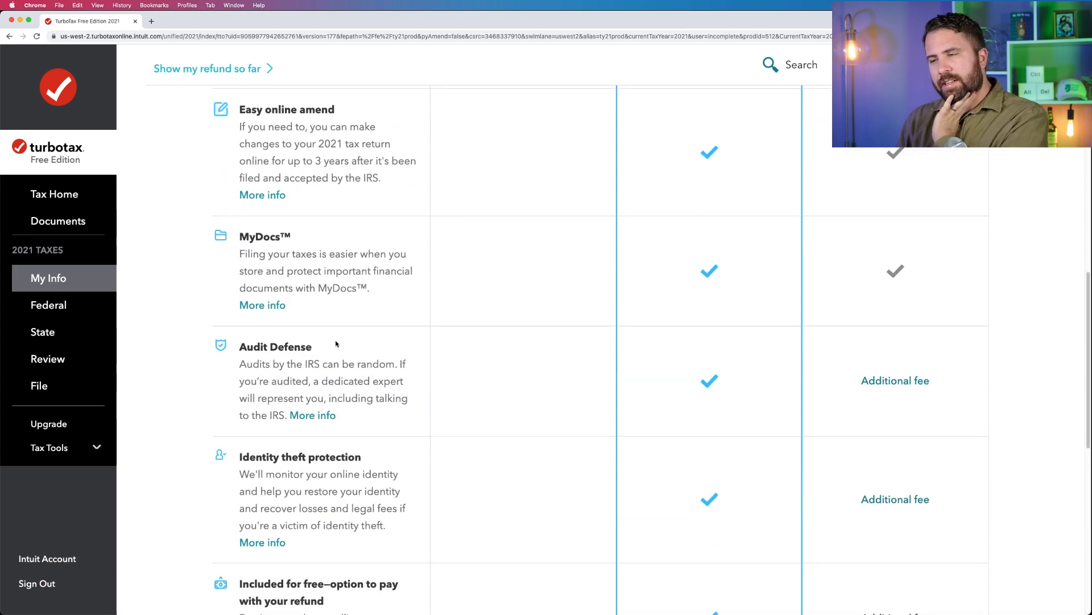
{"action": "left_click_drag", "start_coordinate": [313, 347], "coordinate": [247, 347]}
{"action": "scroll", "coordinate": [305, 241], "scroll_direction": "up", "scroll_amount": 3}
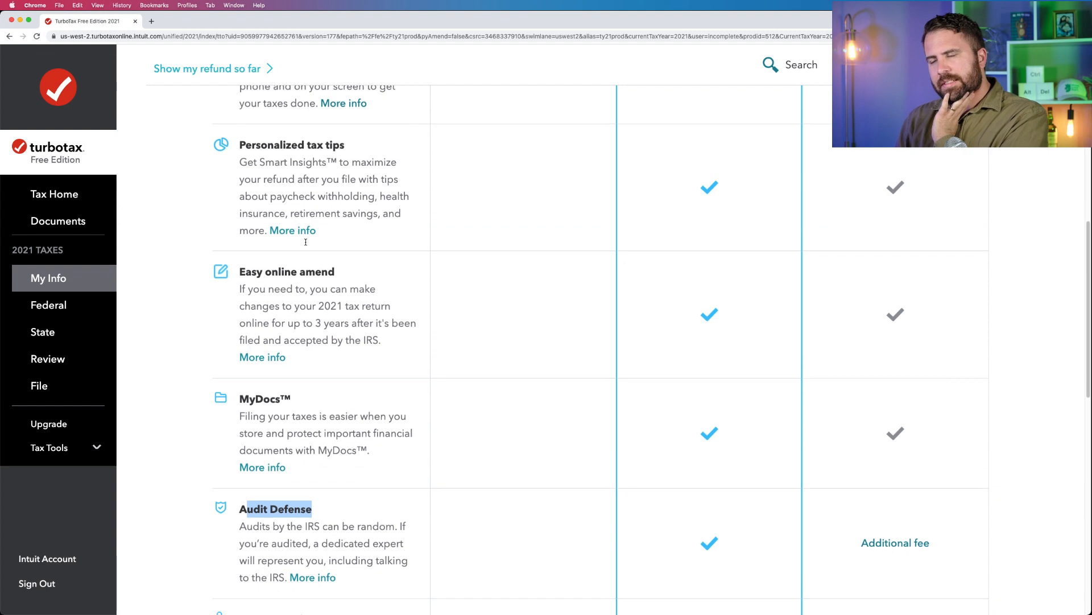
{"action": "left_click_drag", "start_coordinate": [334, 275], "coordinate": [234, 276]}
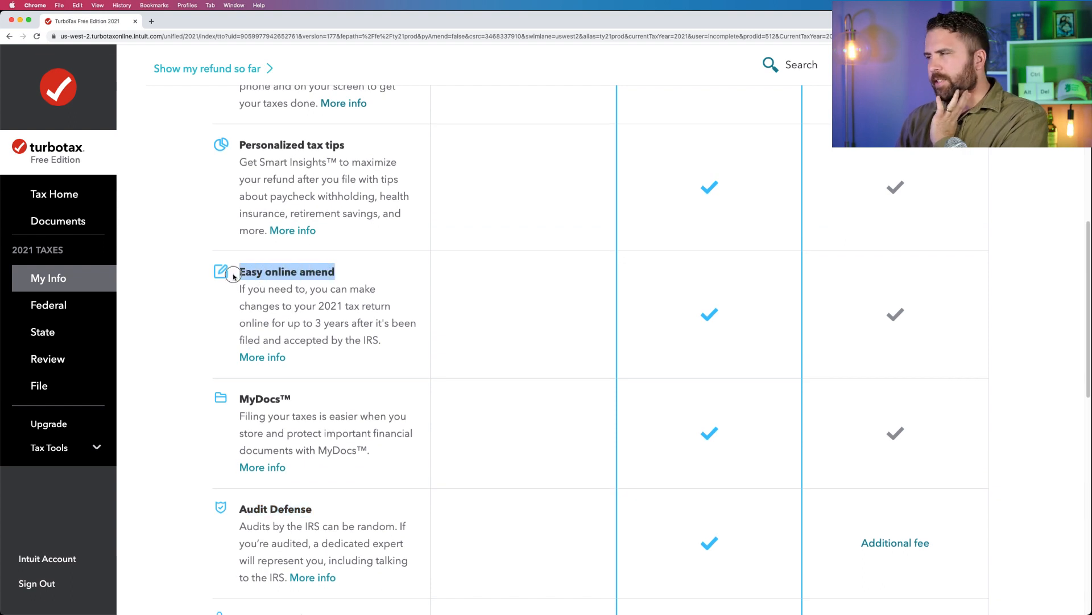
{"action": "scroll", "coordinate": [350, 132], "scroll_direction": "up", "scroll_amount": 2}
{"action": "left_click_drag", "start_coordinate": [345, 262], "coordinate": [251, 263]}
{"action": "left_click_drag", "start_coordinate": [372, 170], "coordinate": [271, 180]}
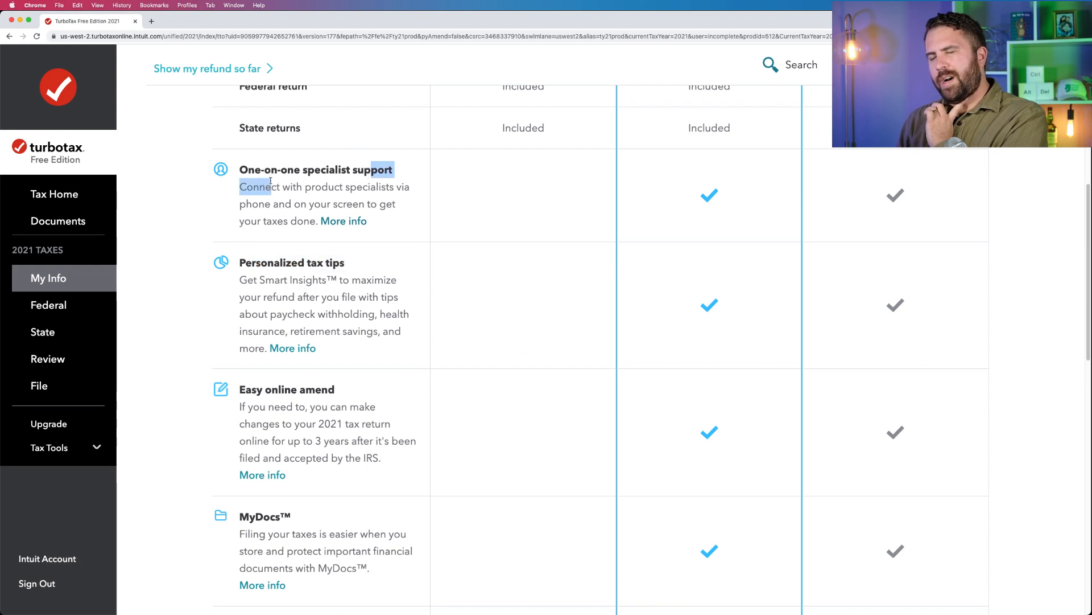
{"action": "scroll", "coordinate": [580, 220], "scroll_direction": "down", "scroll_amount": 10}
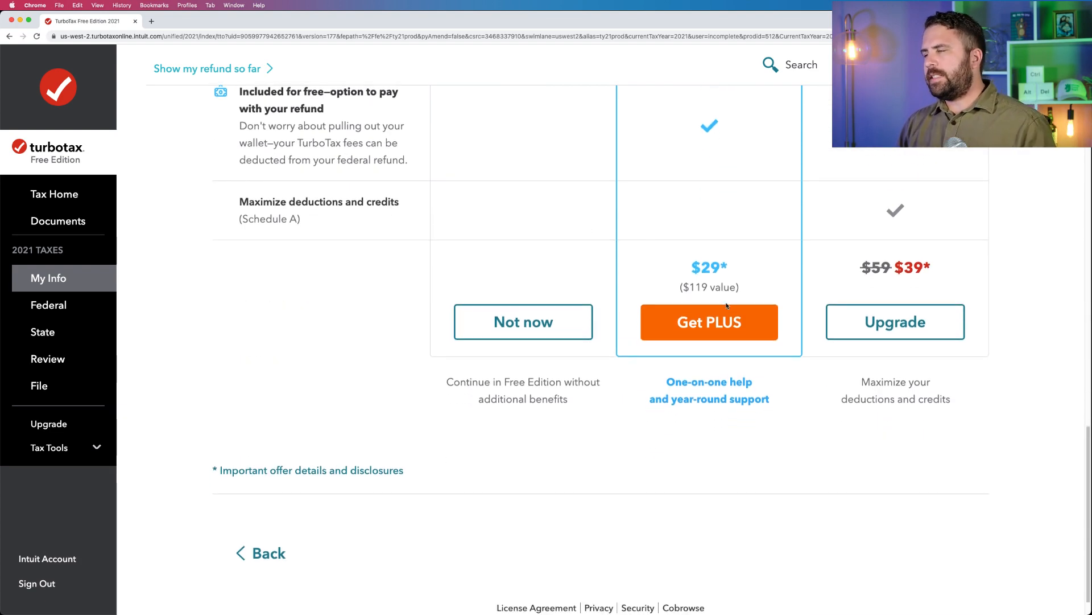
{"action": "left_click", "coordinate": [738, 265]}
{"action": "left_click_drag", "start_coordinate": [738, 265], "coordinate": [691, 265]}
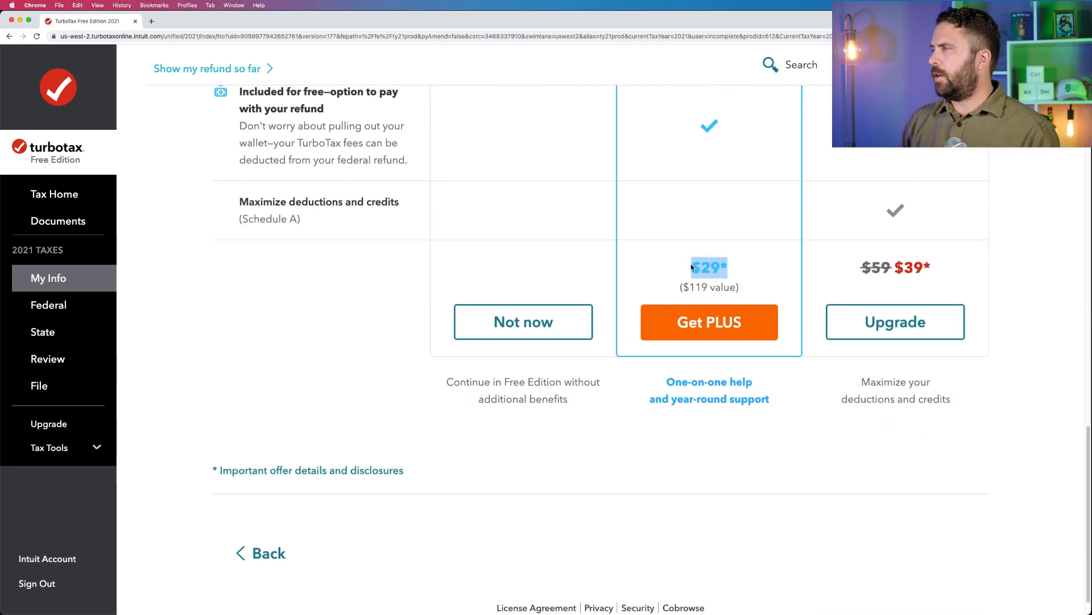
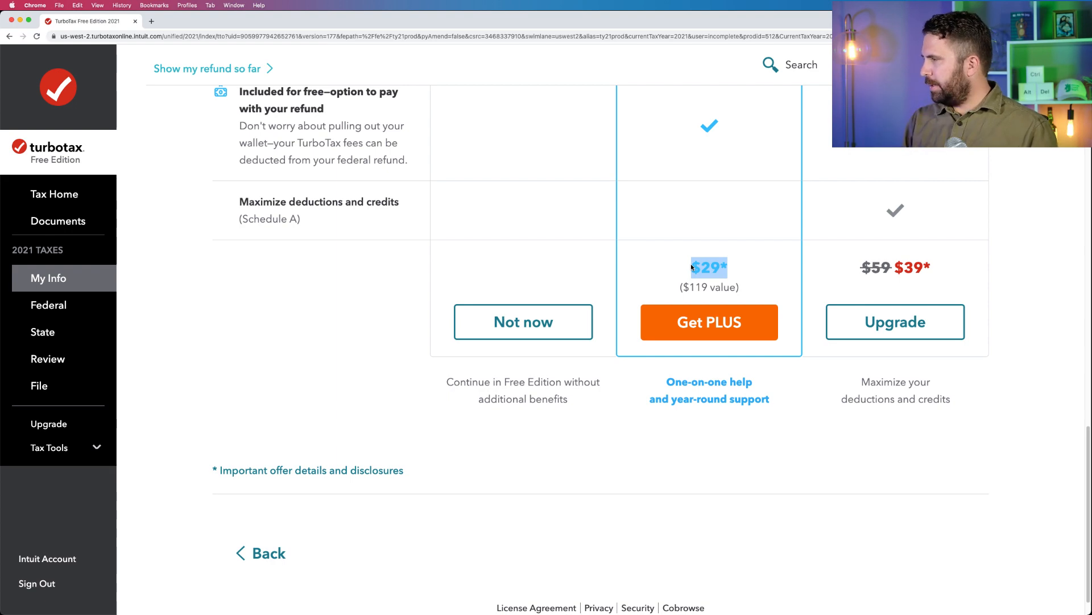
Examine the TurboTax Deluxe column of the plan comparison, including its additional-fee items, Schedule A deductions and upgrade price.
{"action": "scroll", "coordinate": [691, 264], "scroll_direction": "up", "scroll_amount": 10}
{"action": "scroll", "coordinate": [690, 264], "scroll_direction": "down", "scroll_amount": 10}
{"action": "scroll", "coordinate": [915, 247], "scroll_direction": "up", "scroll_amount": 20}
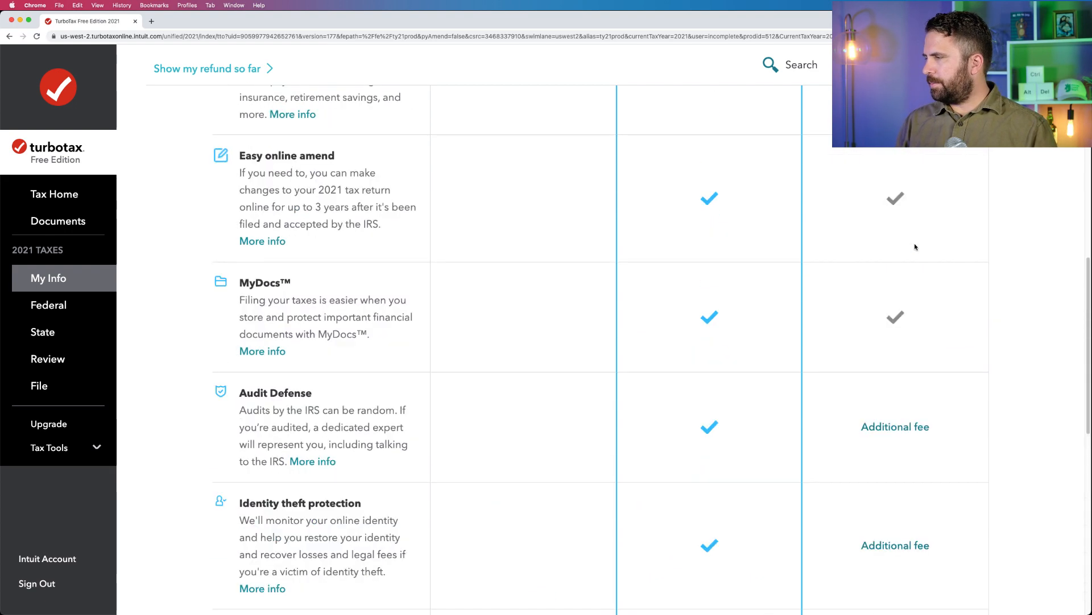
{"action": "left_click_drag", "start_coordinate": [920, 394], "coordinate": [858, 378]}
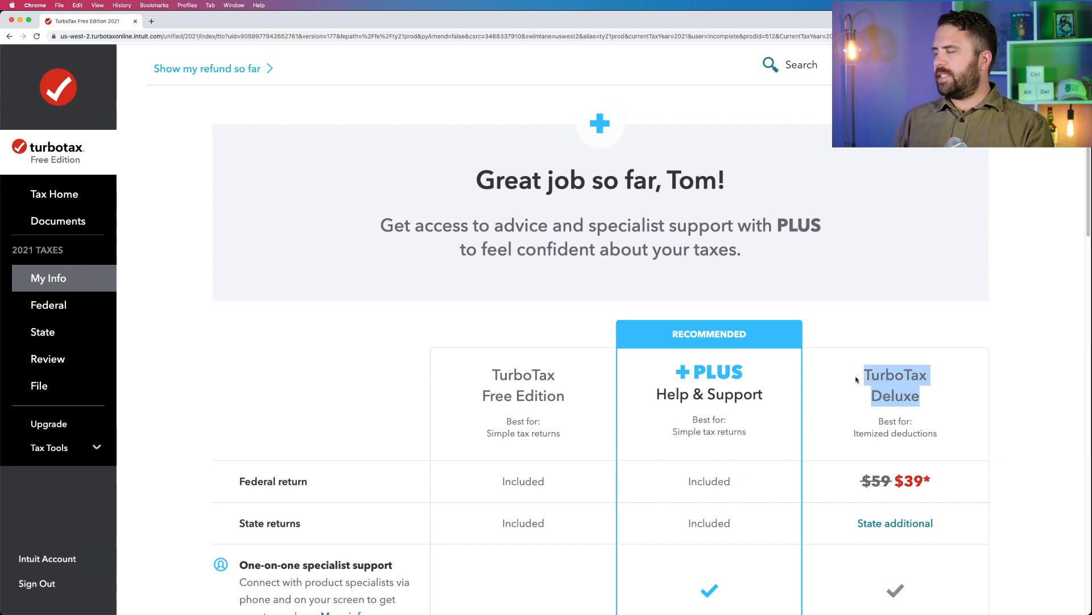
{"action": "scroll", "coordinate": [856, 379], "scroll_direction": "down", "scroll_amount": 20}
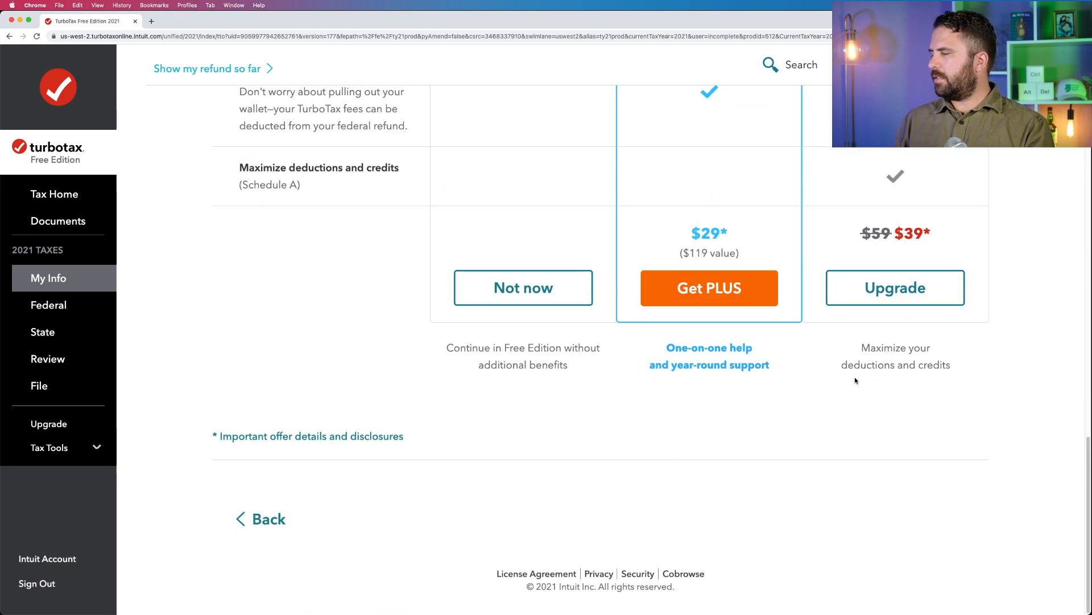
{"action": "scroll", "coordinate": [856, 380], "scroll_direction": "up", "scroll_amount": 5}
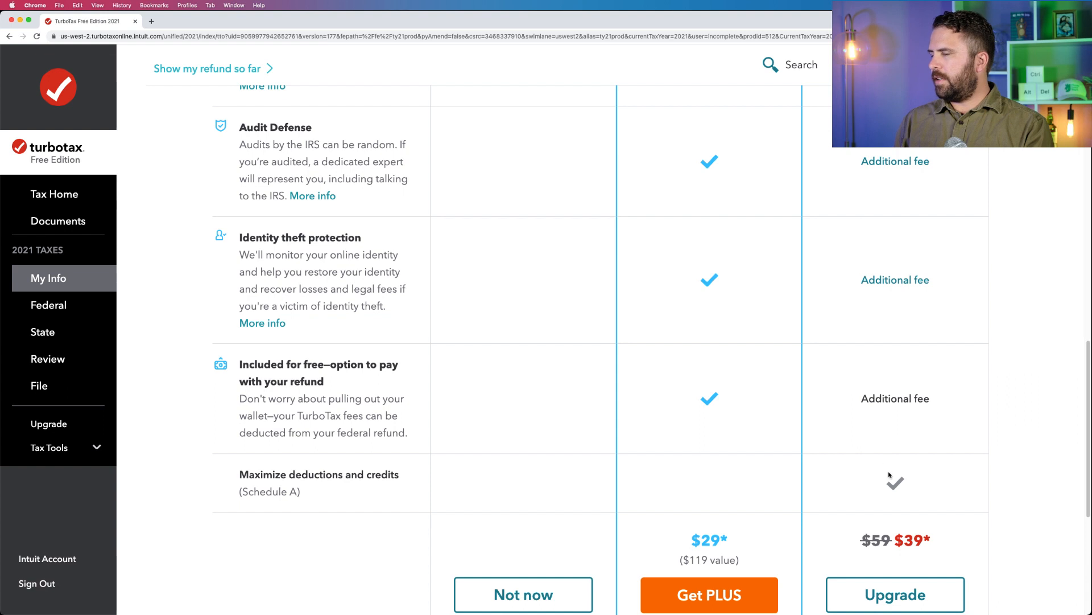
{"action": "scroll", "coordinate": [890, 477], "scroll_direction": "down", "scroll_amount": 1}
{"action": "left_click", "coordinate": [916, 456]}
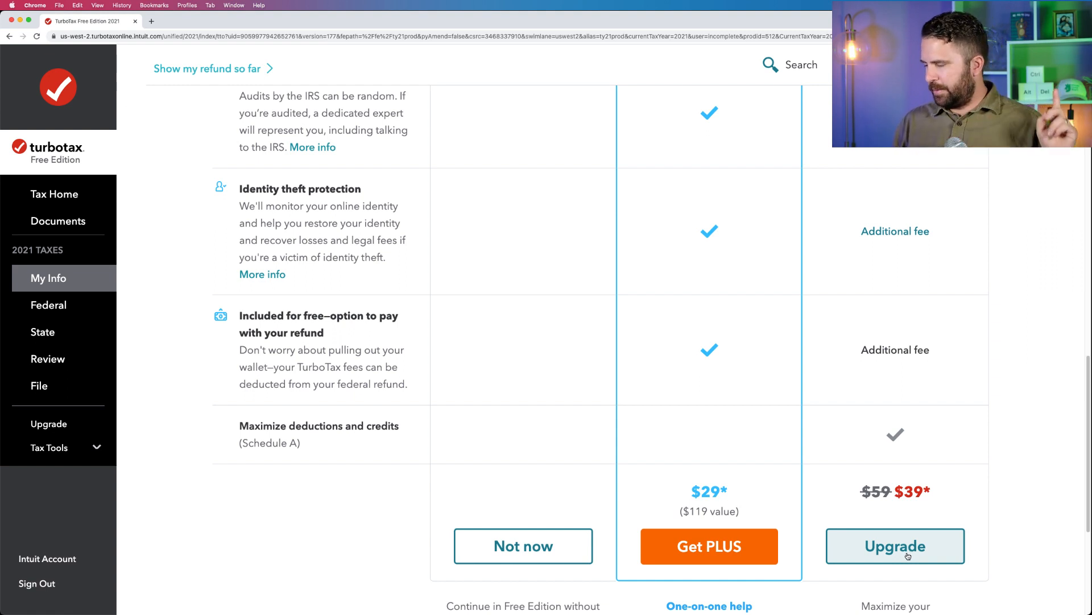
{"action": "scroll", "coordinate": [908, 556], "scroll_direction": "down", "scroll_amount": 3}
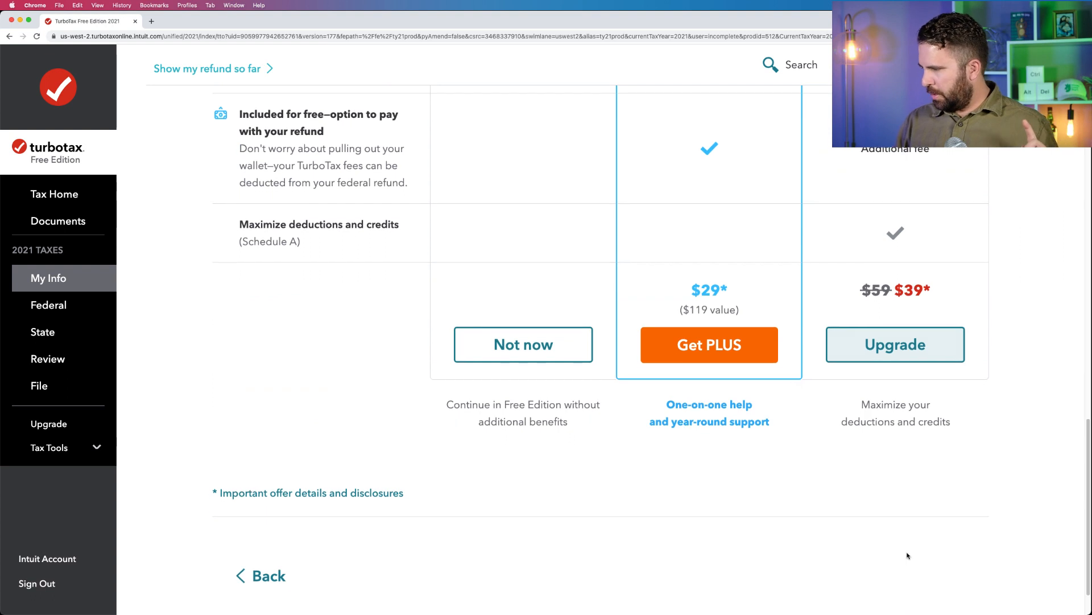
Decline the PLUS and Deluxe offers to stay in Free Edition, and start the federal income section.
{"action": "left_click", "coordinate": [551, 344]}
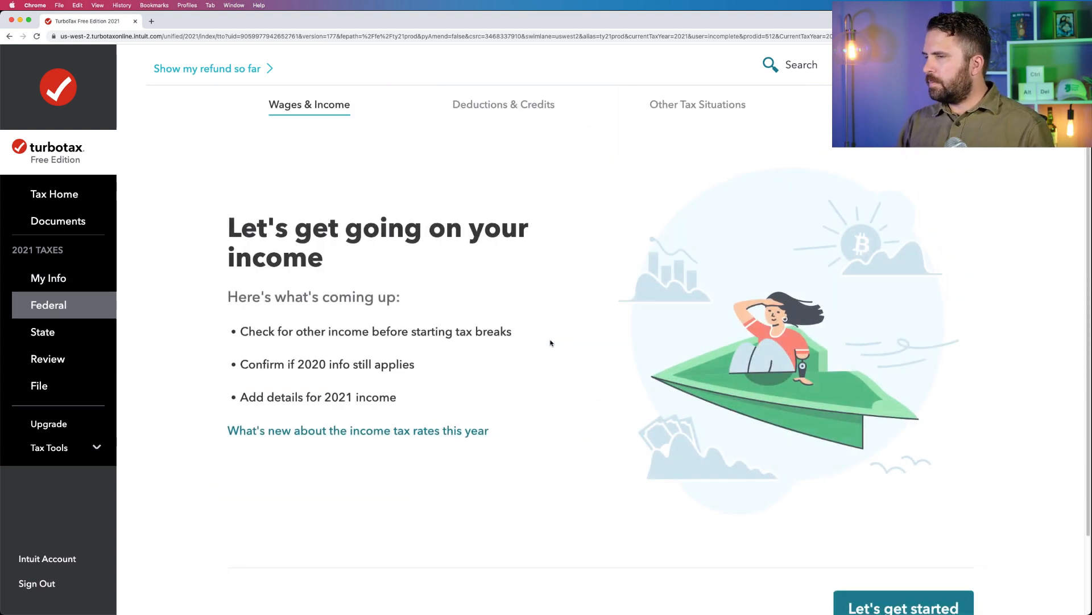
{"action": "scroll", "coordinate": [643, 365], "scroll_direction": "down", "scroll_amount": 2}
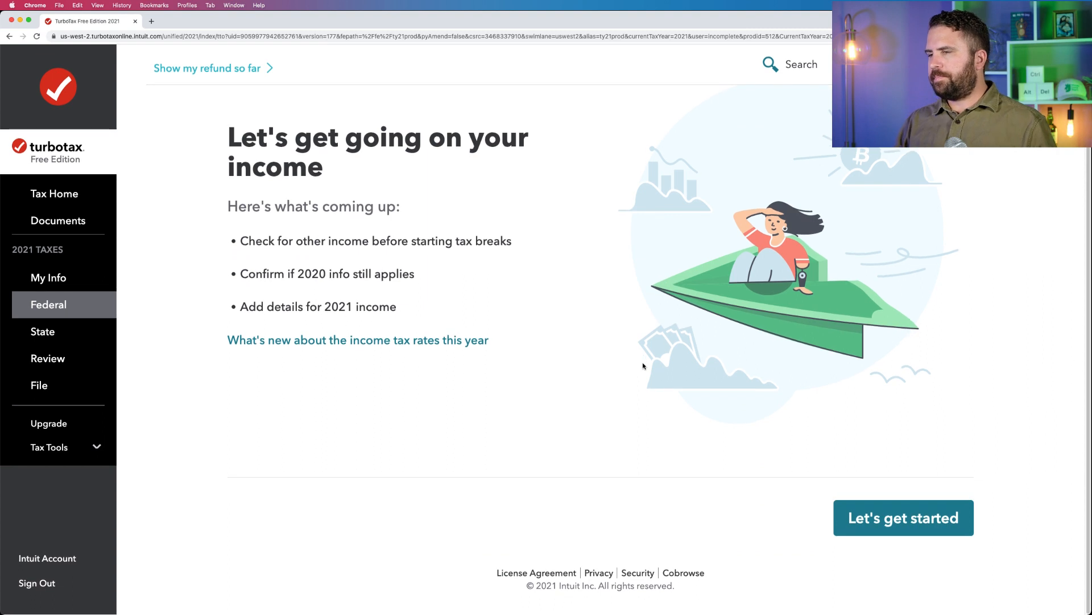
{"action": "left_click", "coordinate": [876, 513]}
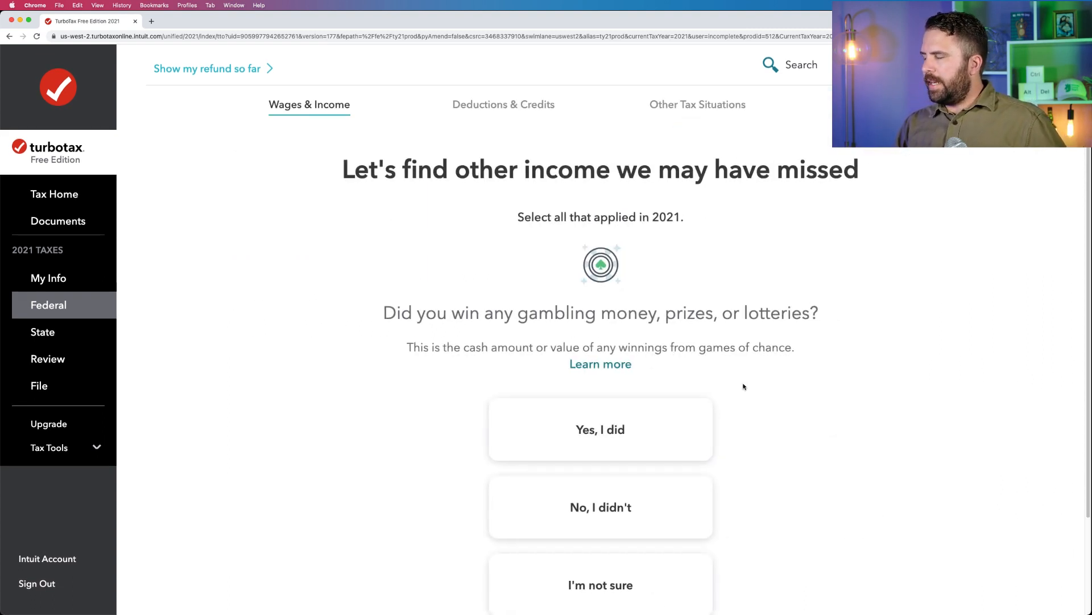
Answer No to gambling winnings, sold business property and foreign accounts or assets in 2021, and continue to the income summary.
{"action": "scroll", "coordinate": [744, 383], "scroll_direction": "down", "scroll_amount": 2}
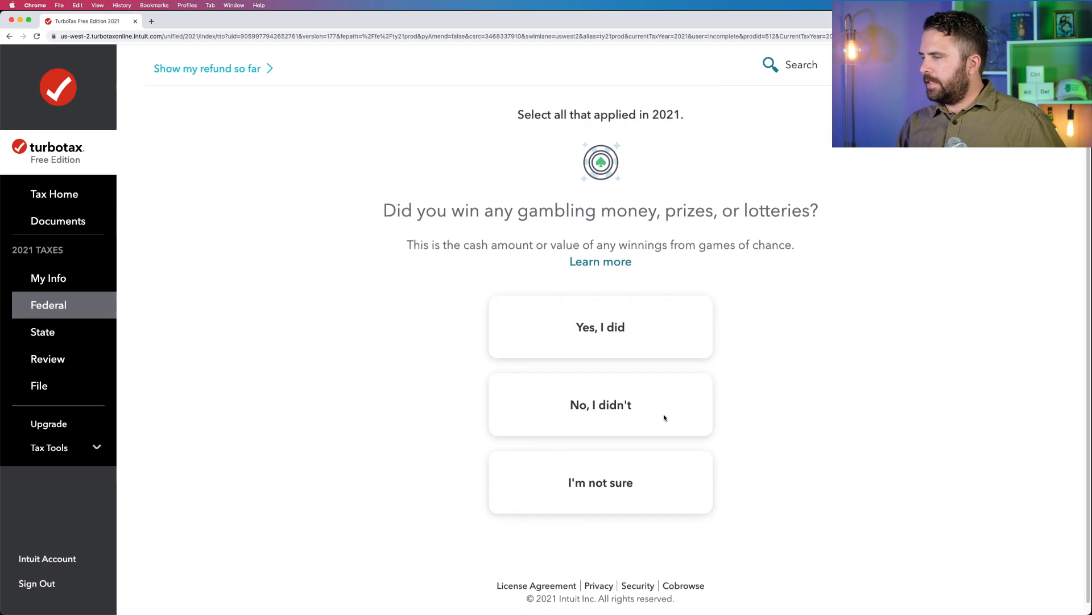
{"action": "left_click", "coordinate": [664, 417]}
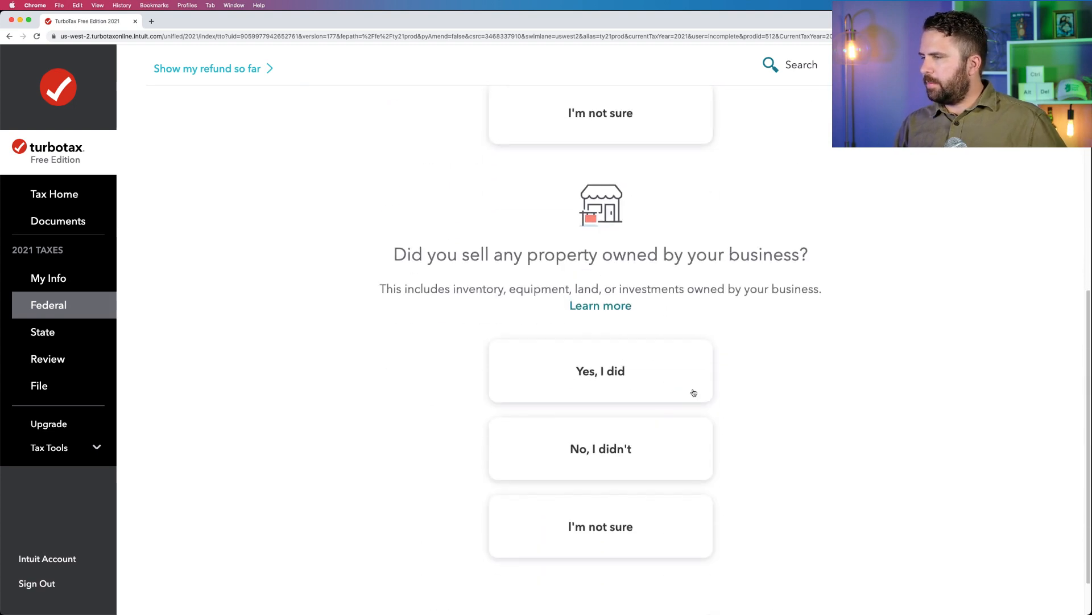
{"action": "left_click", "coordinate": [649, 450]}
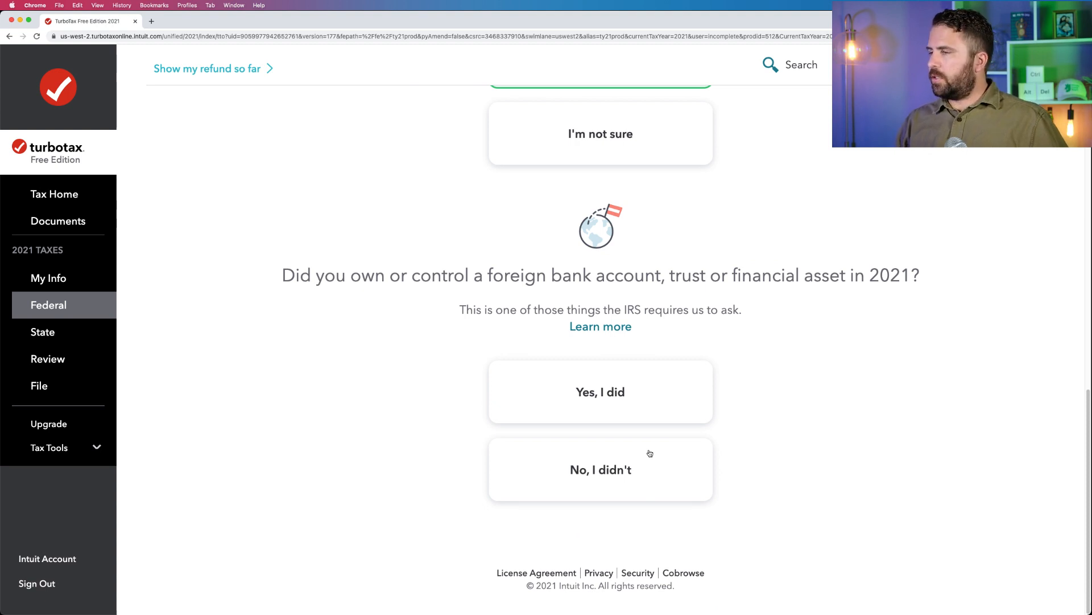
{"action": "left_click", "coordinate": [649, 453]}
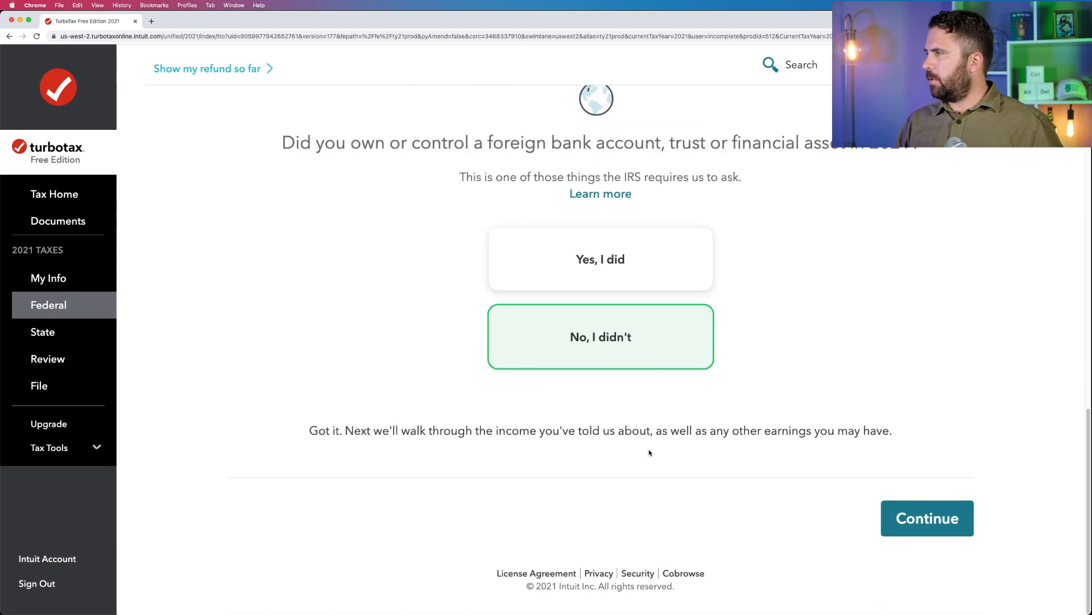
{"action": "left_click", "coordinate": [933, 520]}
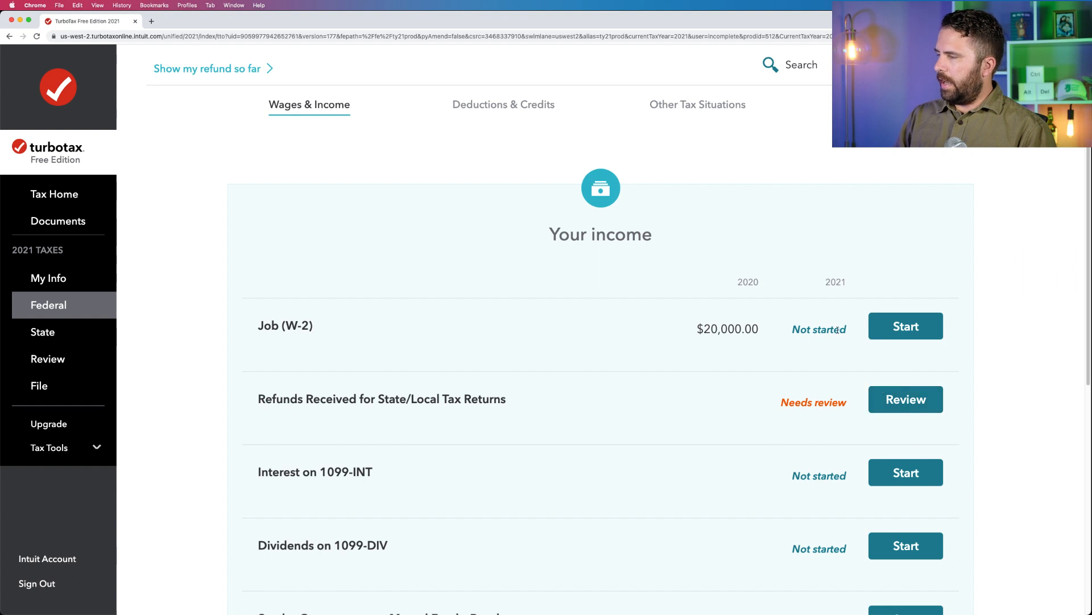
Start the Job (W-2) income entry, choose Work on my W-2, and continue.
{"action": "left_click", "coordinate": [920, 322]}
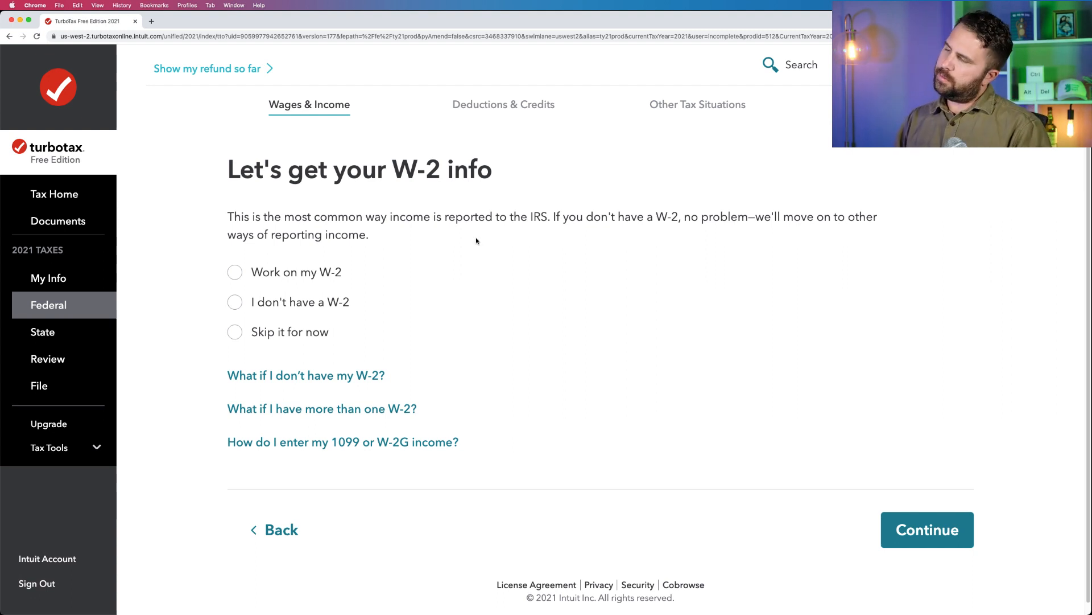
{"action": "left_click", "coordinate": [232, 278]}
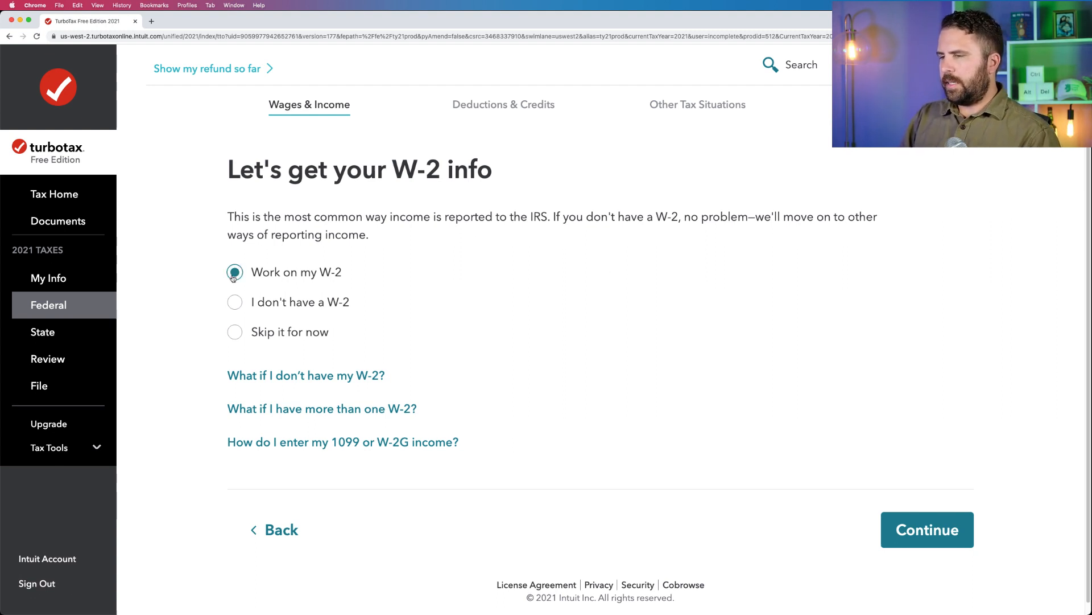
{"action": "left_click", "coordinate": [882, 543]}
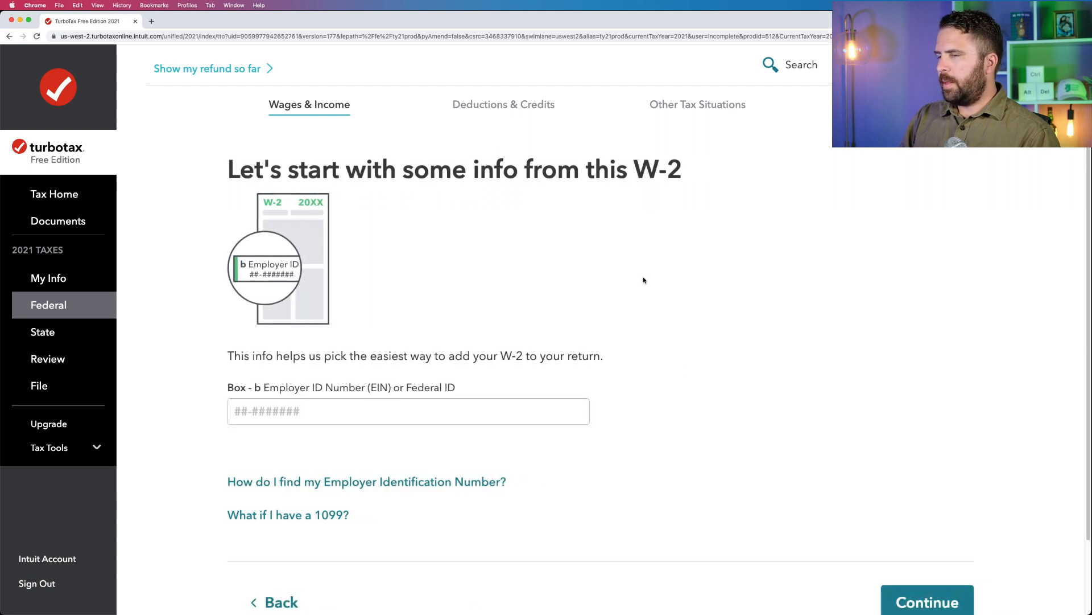
Copy the employee's social security number from the W-2 PDF in Preview into TurboTax's Box b employer ID field, and continue.
{"action": "scroll", "coordinate": [405, 342], "scroll_direction": "down", "scroll_amount": 3}
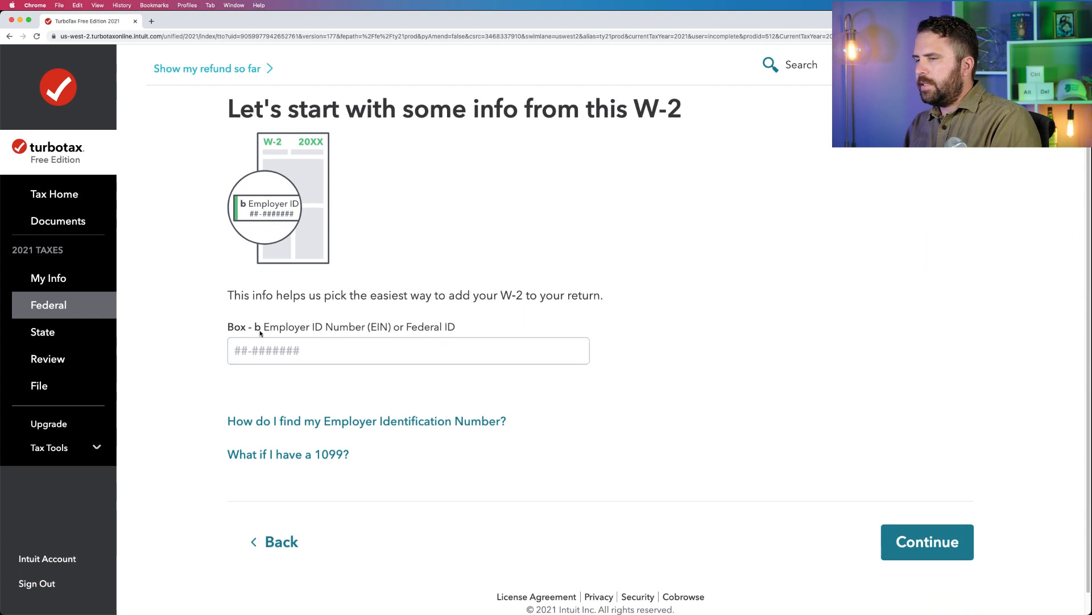
{"action": "left_click_drag", "start_coordinate": [263, 329], "coordinate": [458, 330]}
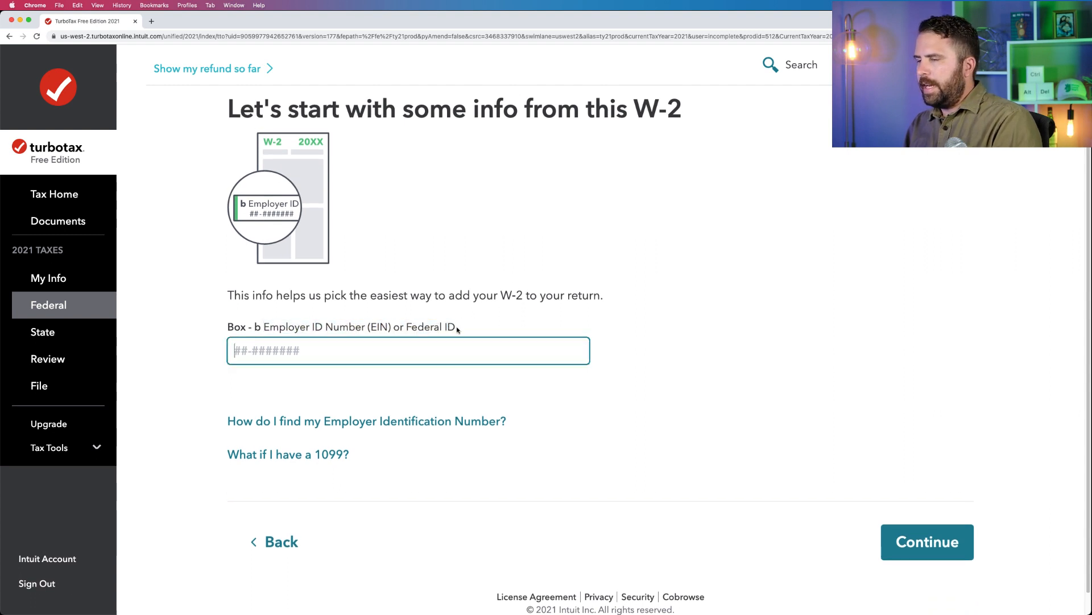
{"action": "mouse_move", "coordinate": [1, 313]}
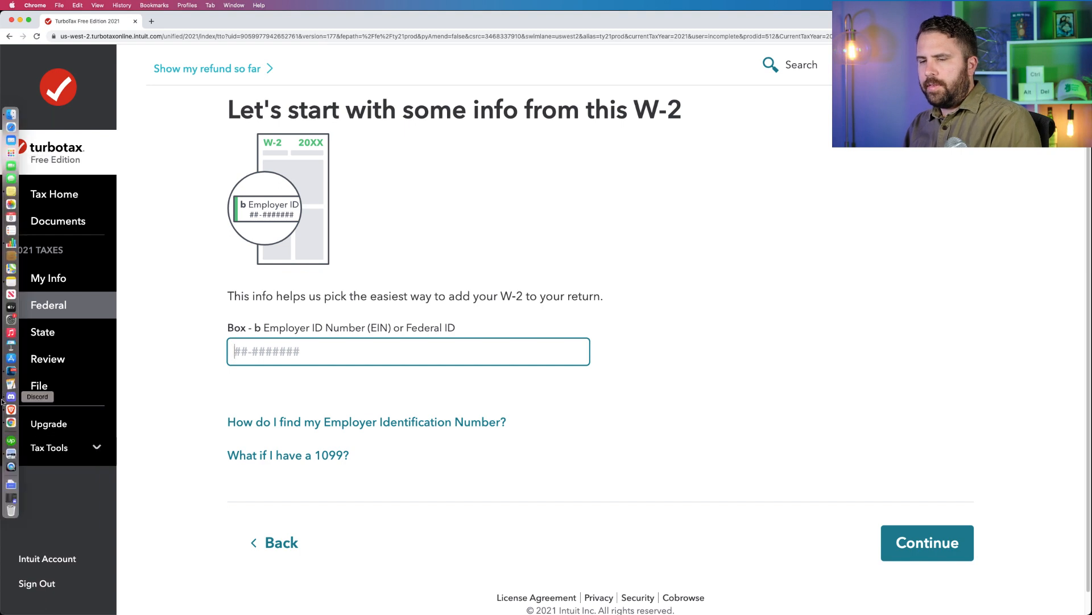
{"action": "left_click", "coordinate": [11, 454]}
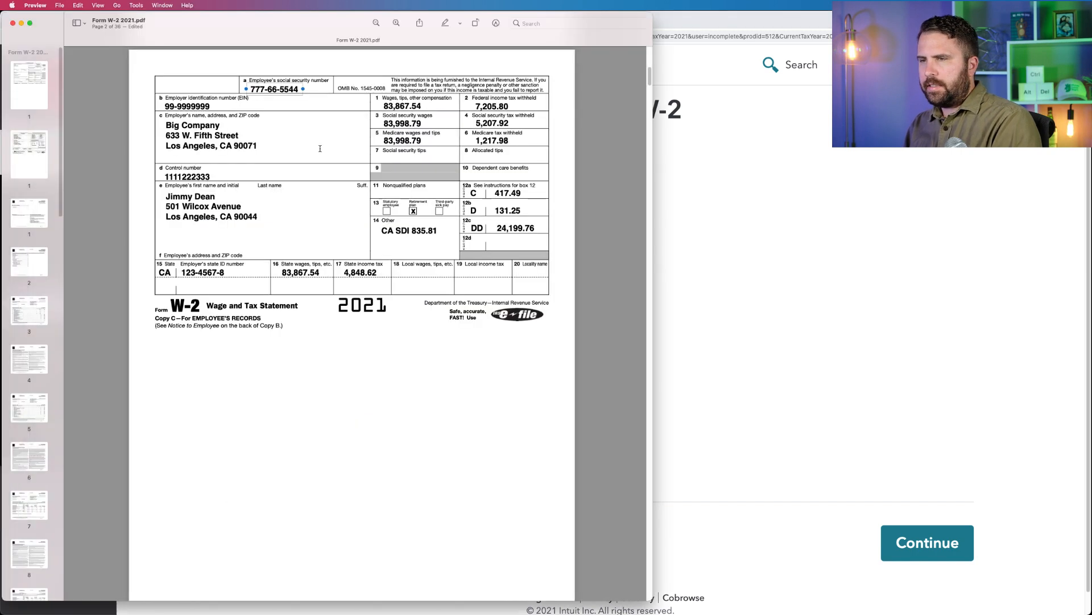
{"action": "double_click", "coordinate": [282, 90]}
{"action": "left_click_drag", "start_coordinate": [298, 88], "coordinate": [247, 87]}
{"action": "key", "text": "super+c"}
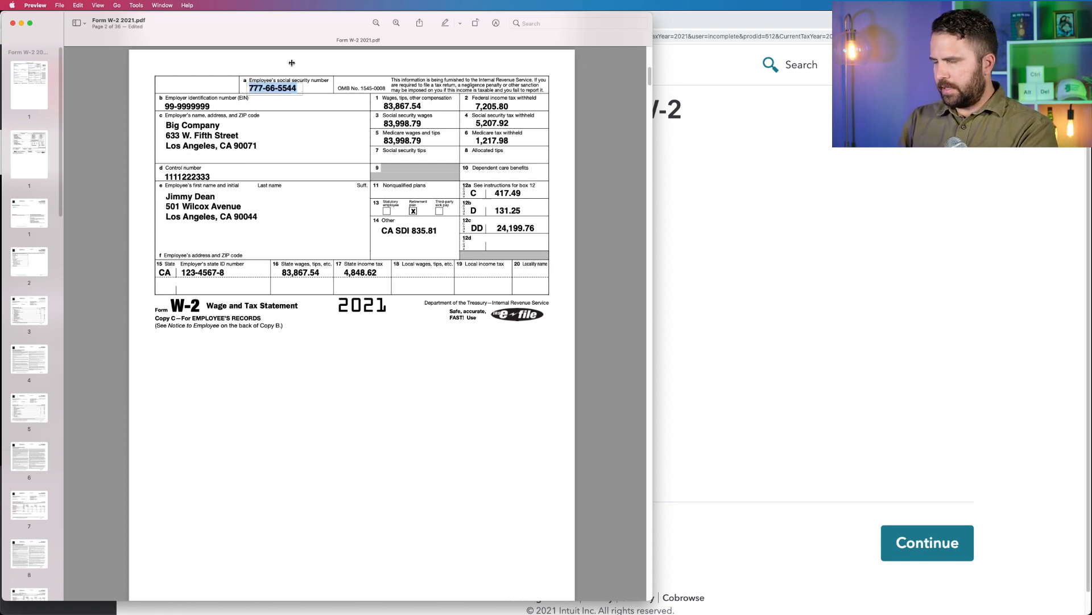
{"action": "left_click", "coordinate": [740, 184]}
{"action": "key", "text": "super+v"}
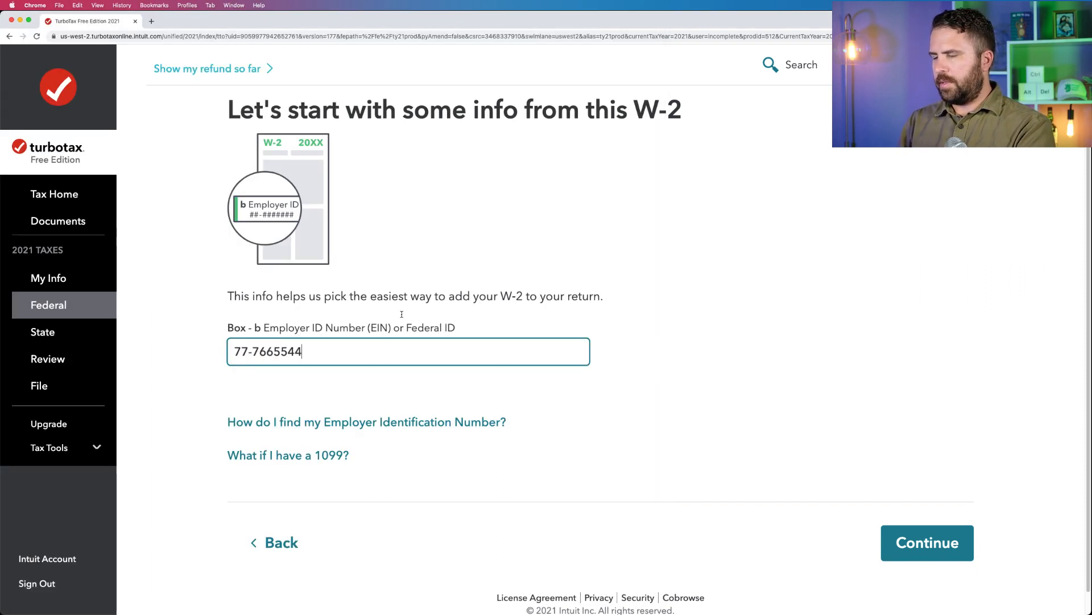
{"action": "left_click", "coordinate": [951, 549]}
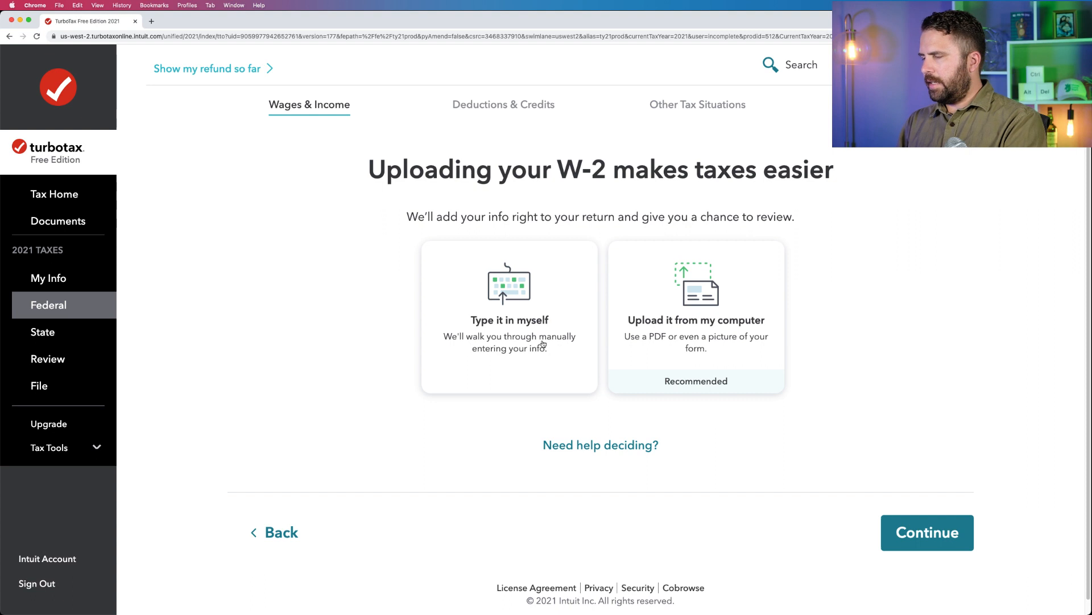
Try to upload Form W-2 2021.pdf from the 2021 Sample Tax Forms folder as the W-2 source.
{"action": "left_click", "coordinate": [683, 309]}
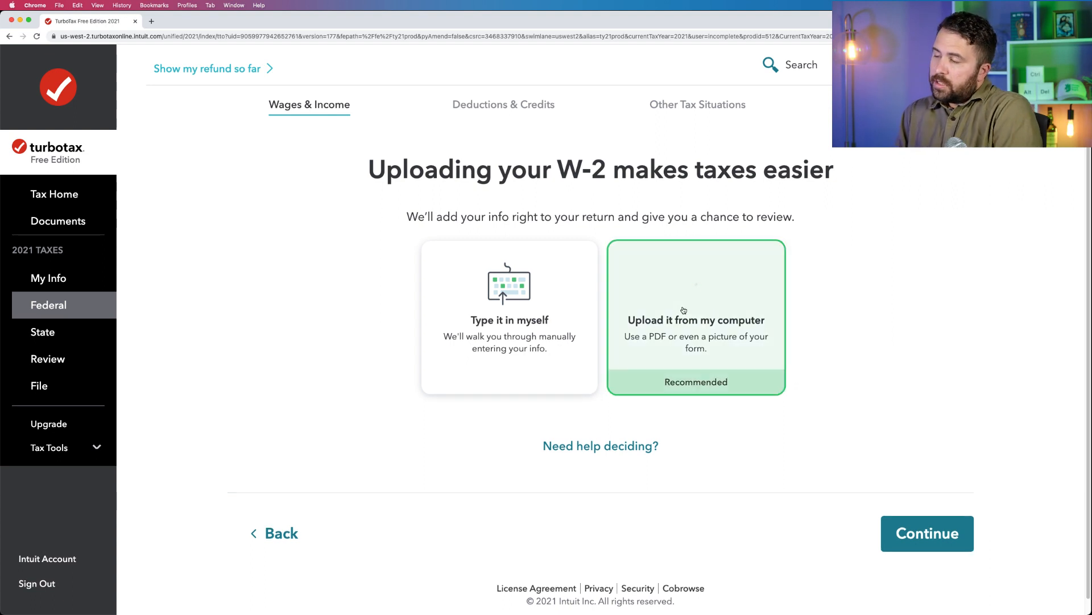
{"action": "left_click", "coordinate": [922, 532]}
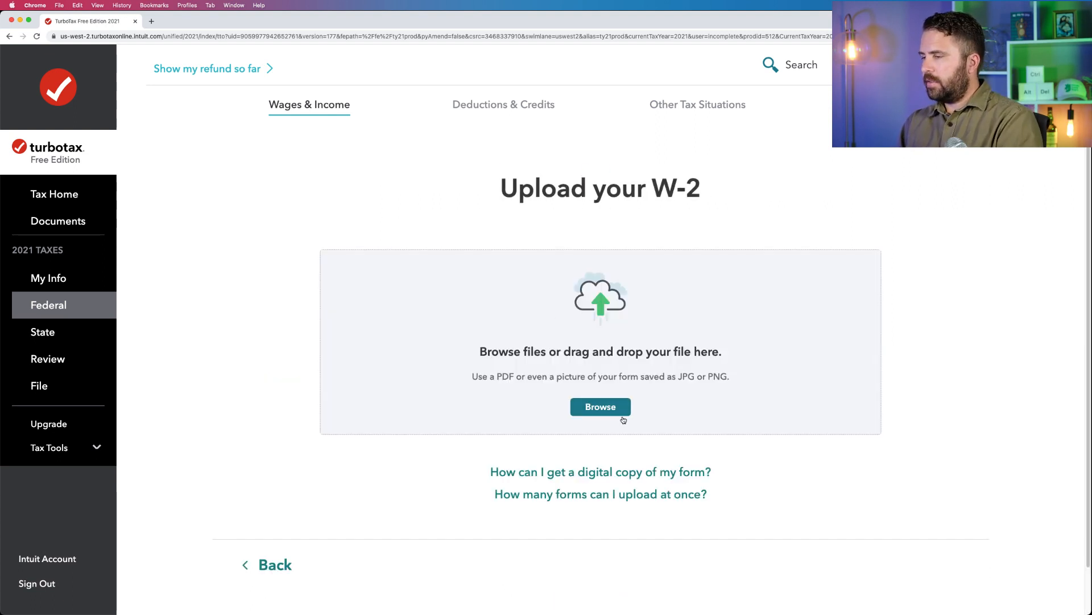
{"action": "left_click", "coordinate": [601, 407]}
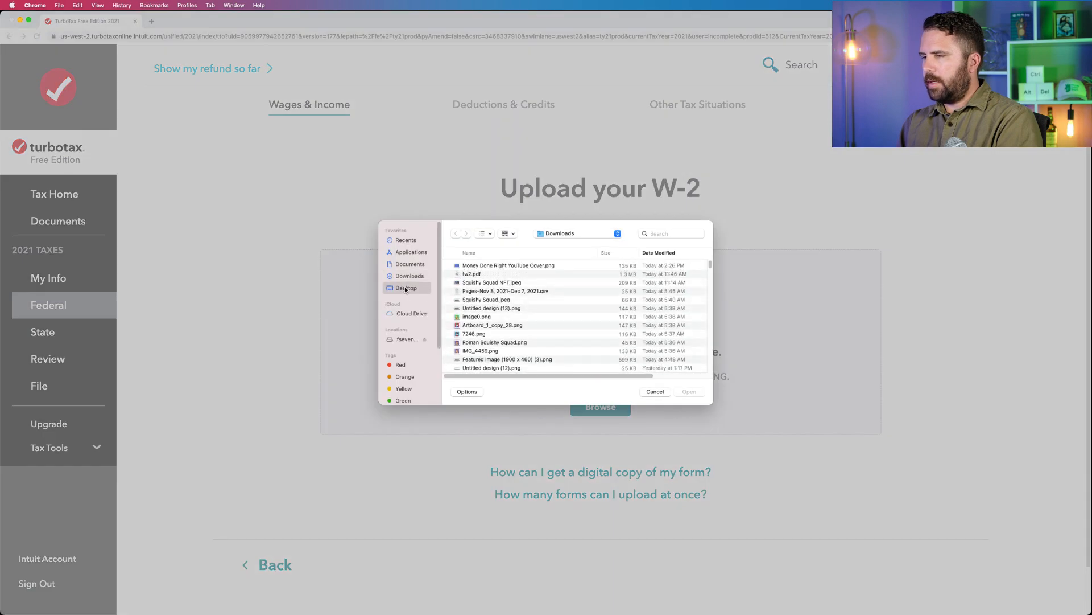
{"action": "double_click", "coordinate": [484, 266]}
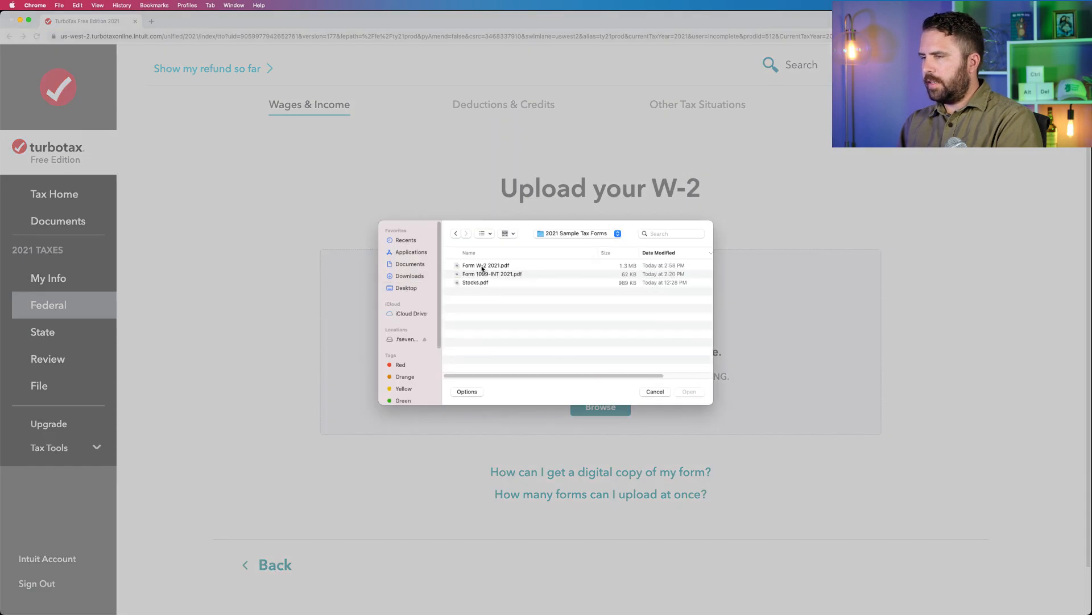
{"action": "left_click", "coordinate": [484, 265]}
{"action": "left_click", "coordinate": [689, 392]}
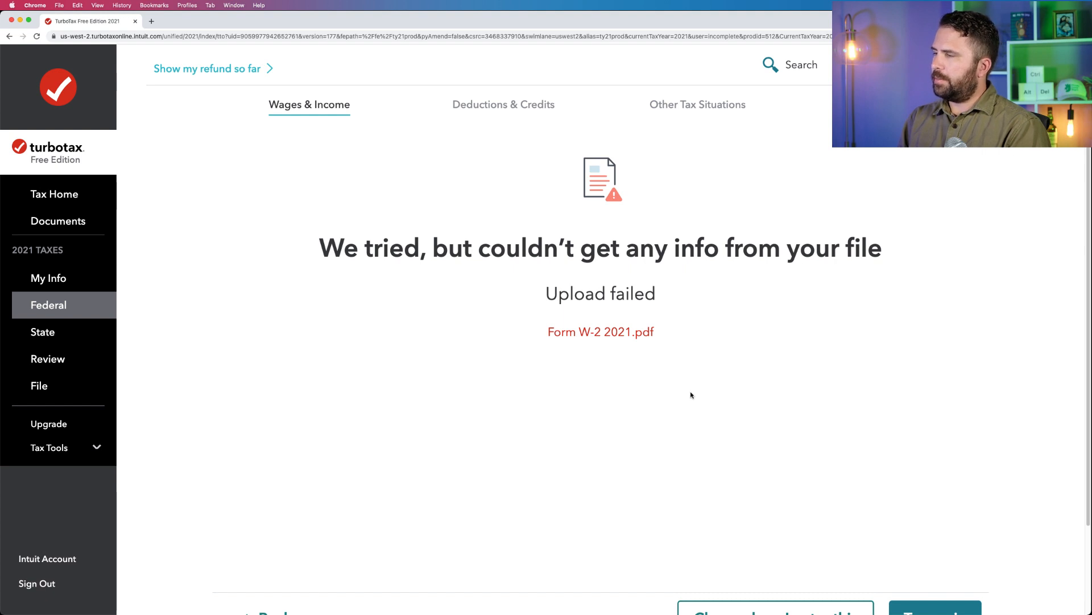
Change the W-2 entry method to Type it in myself, and continue to the employer information form.
{"action": "scroll", "coordinate": [692, 395], "scroll_direction": "down", "scroll_amount": 2}
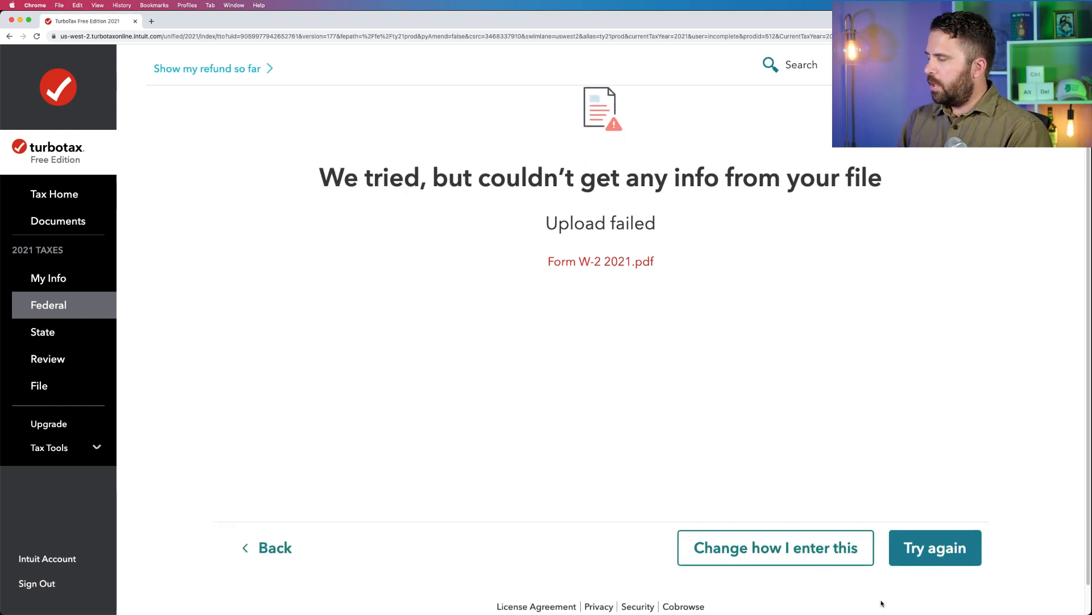
{"action": "left_click", "coordinate": [834, 556]}
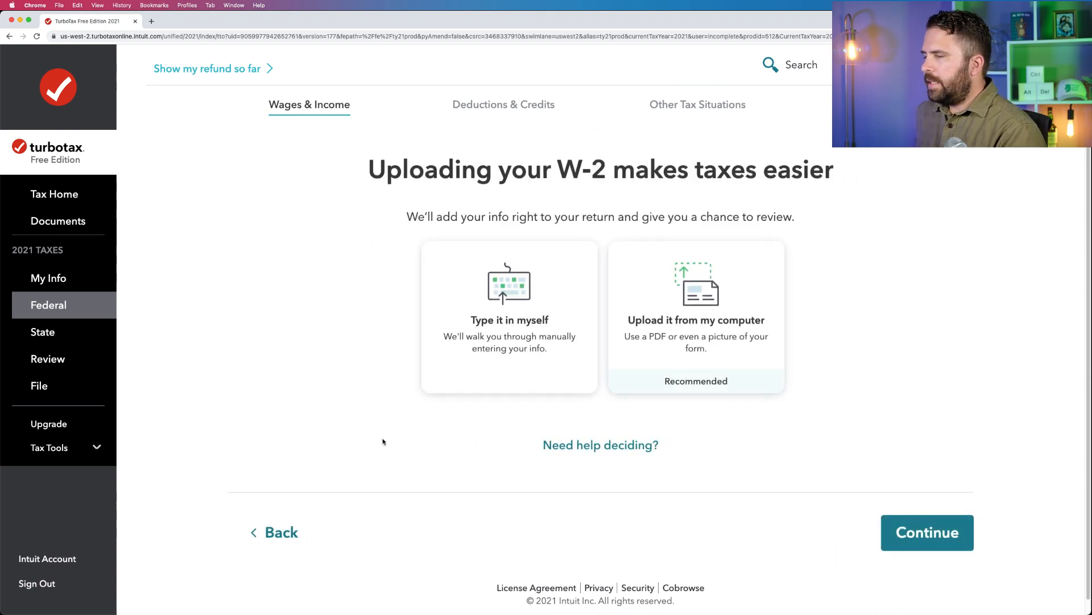
{"action": "left_click", "coordinate": [471, 325]}
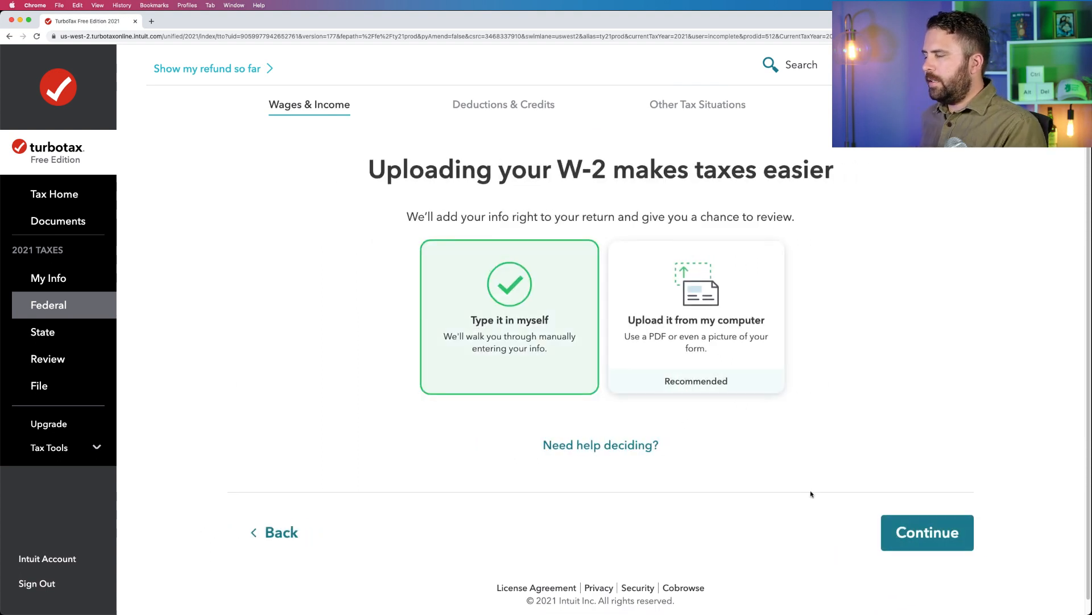
{"action": "left_click", "coordinate": [894, 534]}
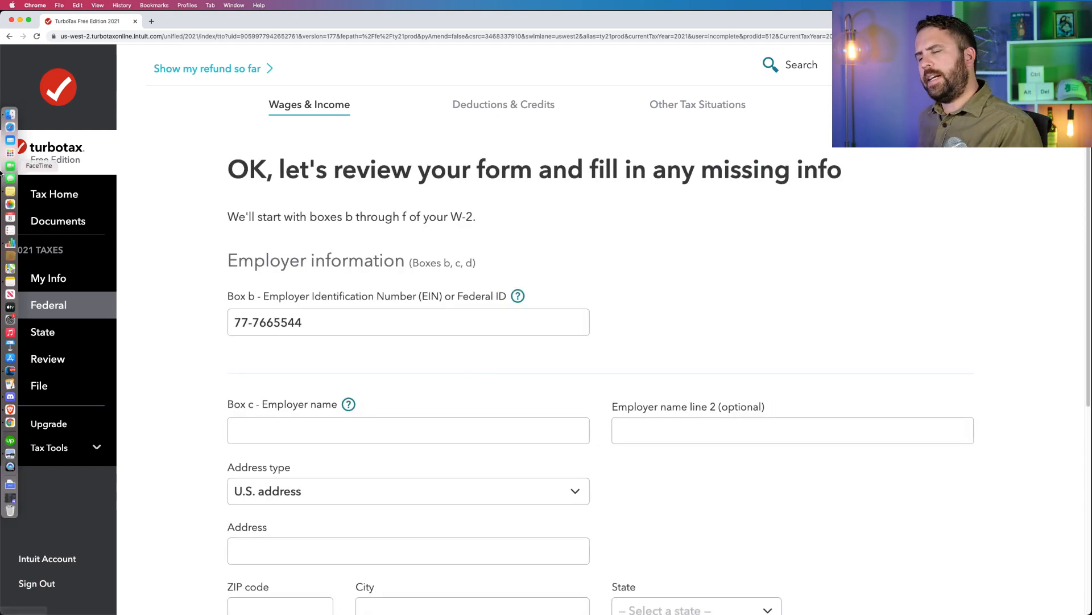
Check the W-2 PDF in Preview and replace the TurboTax Box b entry with the employer's identification number.
{"action": "mouse_move", "coordinate": [2, 427]}
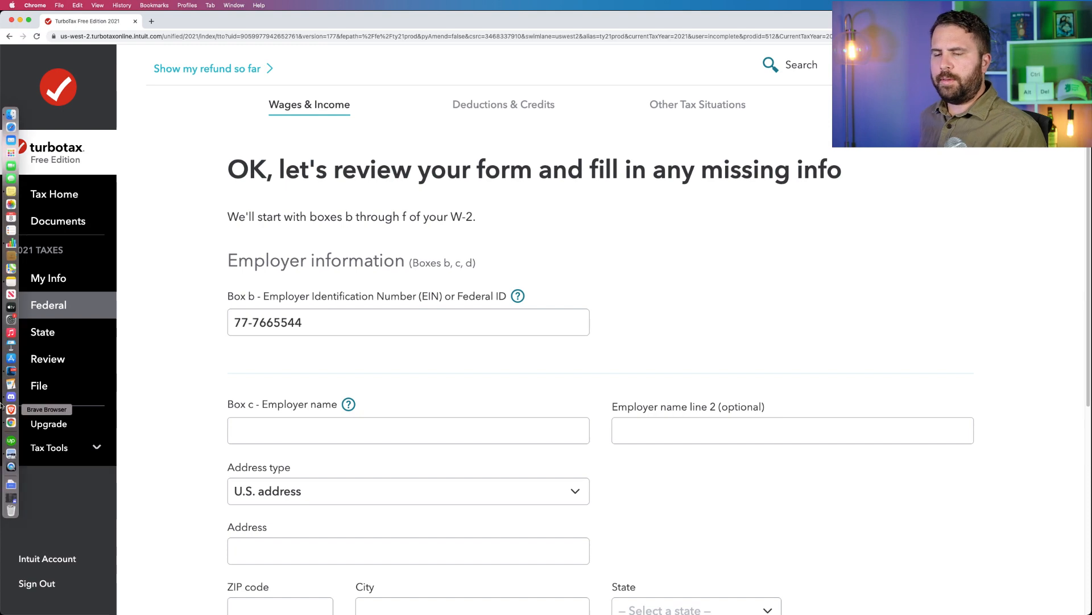
{"action": "left_click", "coordinate": [11, 454]}
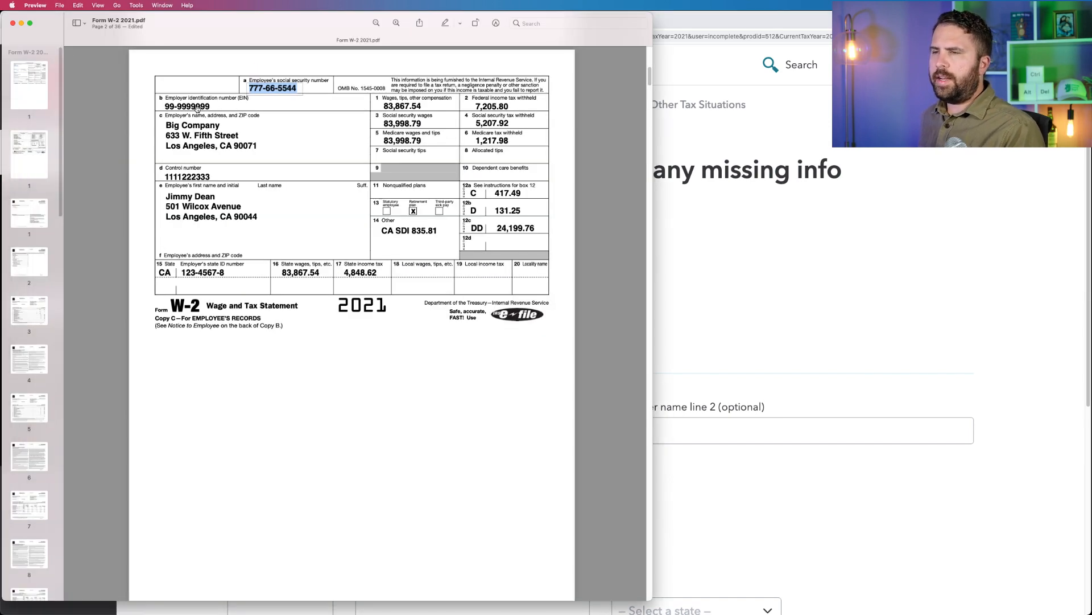
{"action": "left_click", "coordinate": [867, 258]}
{"action": "left_click_drag", "start_coordinate": [334, 317], "coordinate": [190, 317]}
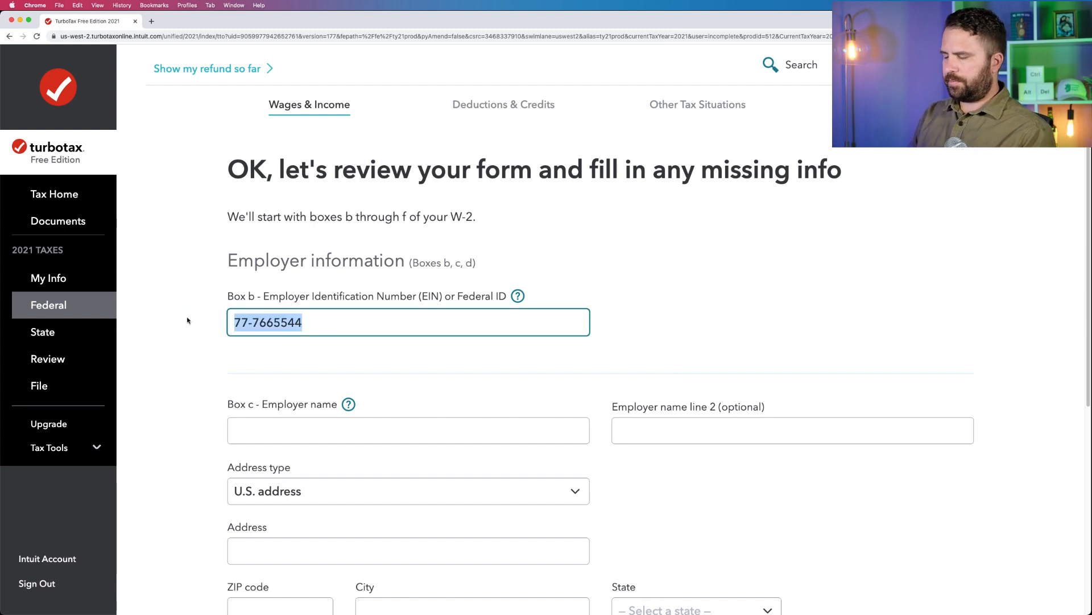
{"action": "type", "text": "99-9999999"}
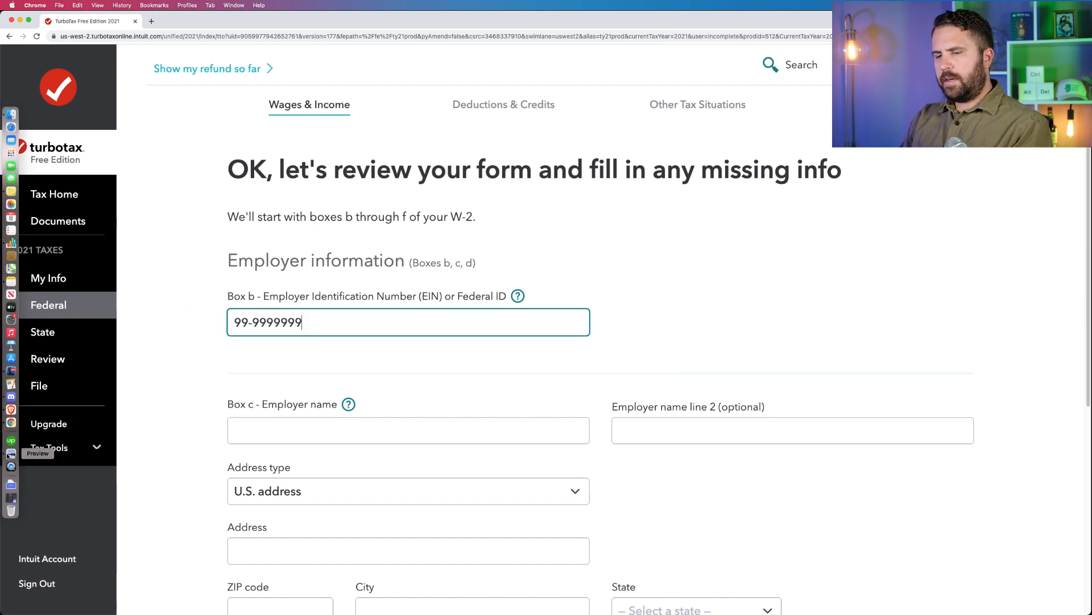
Enter Big Company as the Box c employer name and fill in the employer's street address from the W-2 PDF in Preview.
{"action": "left_click", "coordinate": [11, 454]}
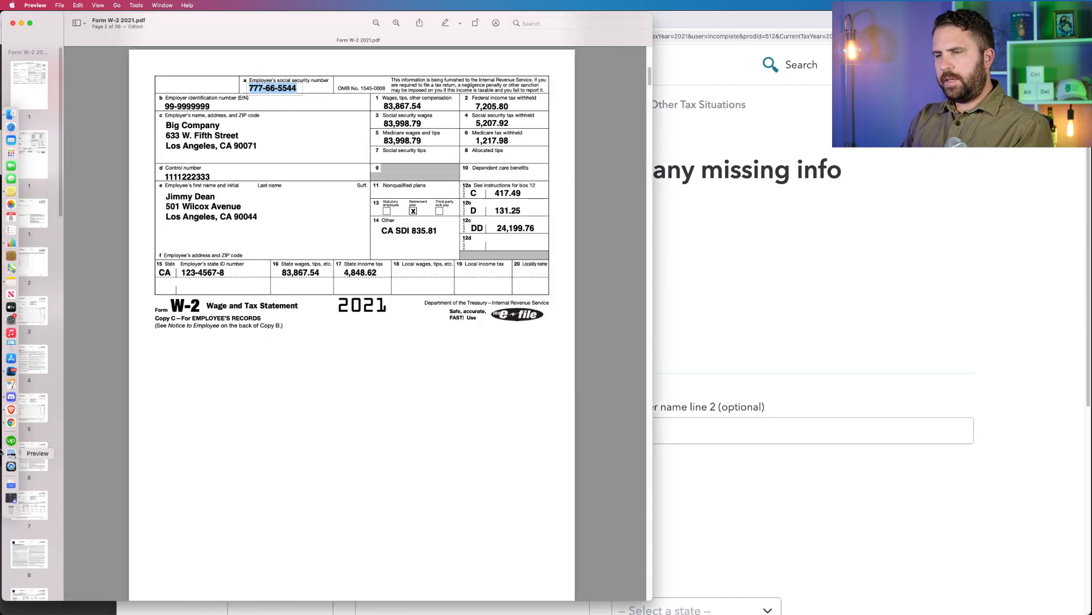
{"action": "left_click", "coordinate": [734, 306]}
{"action": "left_click", "coordinate": [366, 422]}
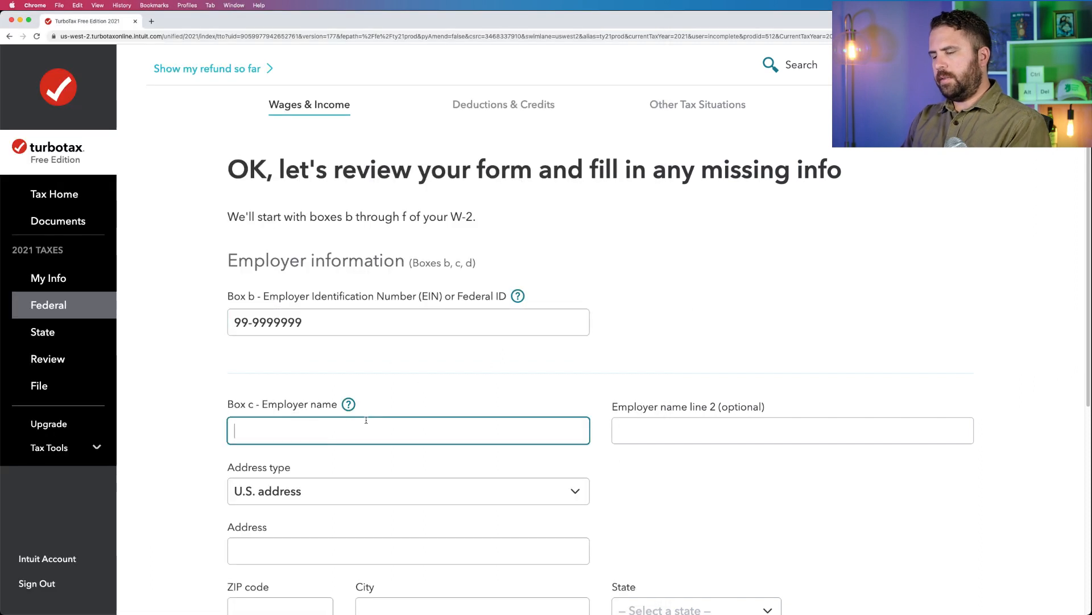
{"action": "type", "text": "Big Company"}
{"action": "key", "text": "Tab"}
{"action": "key", "text": "Tab"}
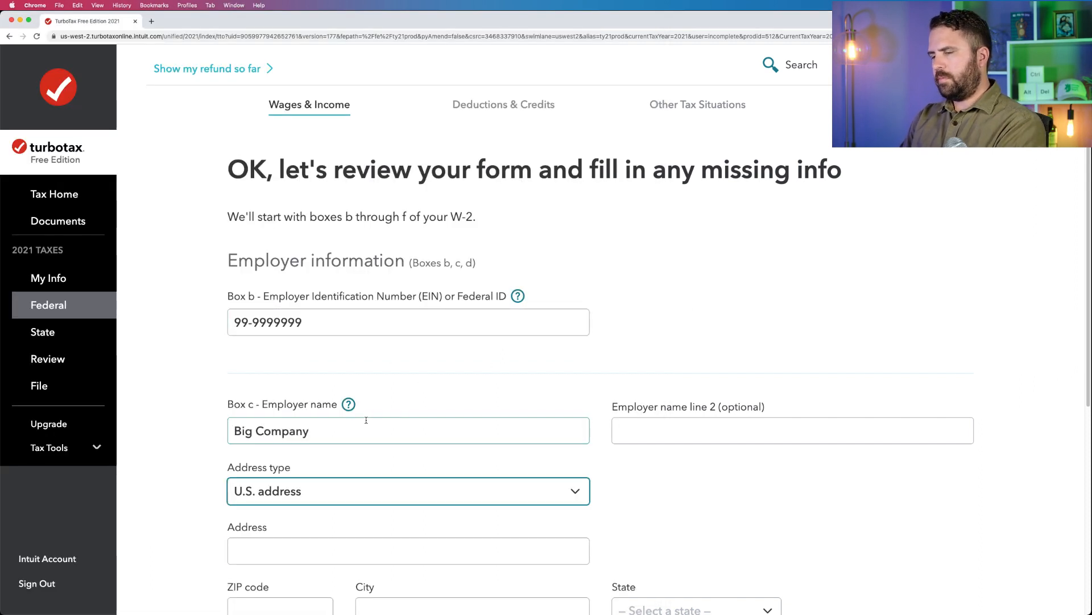
{"action": "type", "text": "633 W. Fifth Street"}
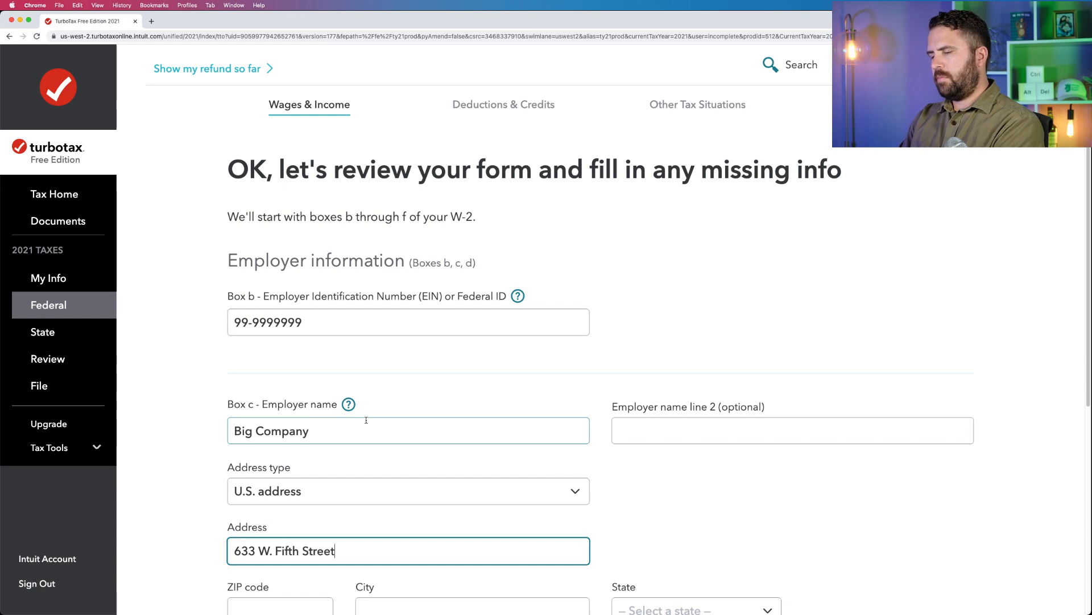
{"action": "key", "text": "Tab"}
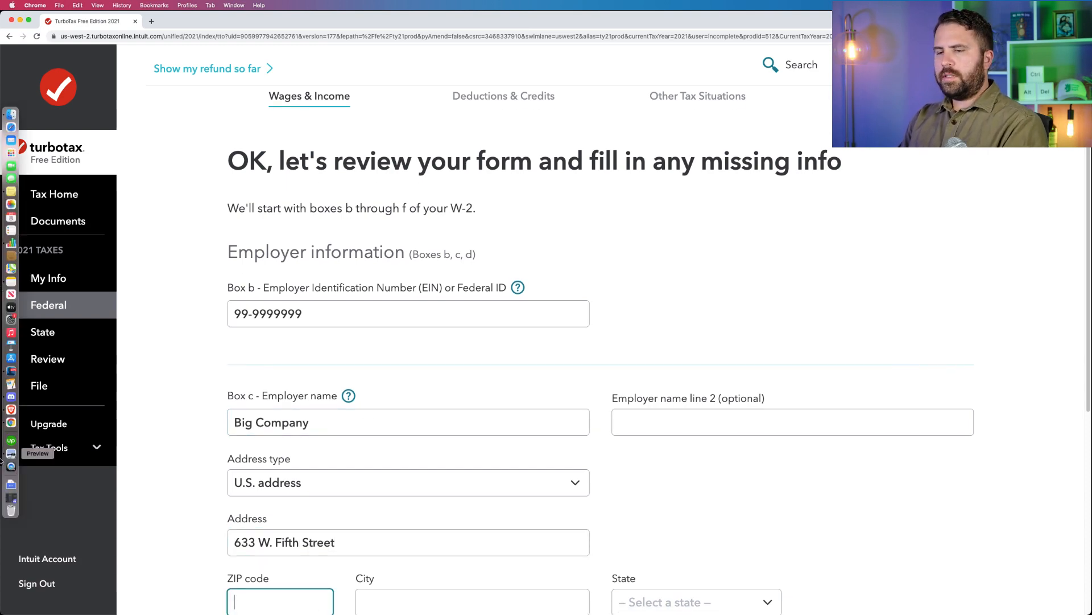
Fill in the employer's ZIP code and city from the W-2 PDF in Preview, removing the duplicated text from the city name.
{"action": "left_click", "coordinate": [11, 454]}
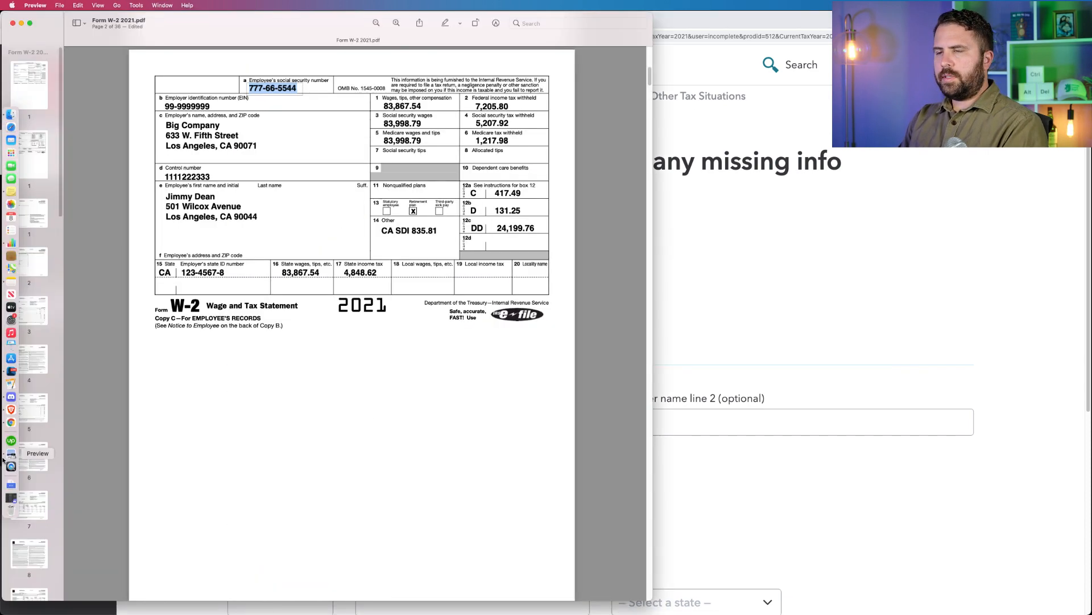
{"action": "left_click", "coordinate": [770, 345]}
{"action": "scroll", "coordinate": [418, 439], "scroll_direction": "down", "scroll_amount": 1}
{"action": "scroll", "coordinate": [419, 439], "scroll_direction": "down", "scroll_amount": 3}
{"action": "type", "text": "90071"}
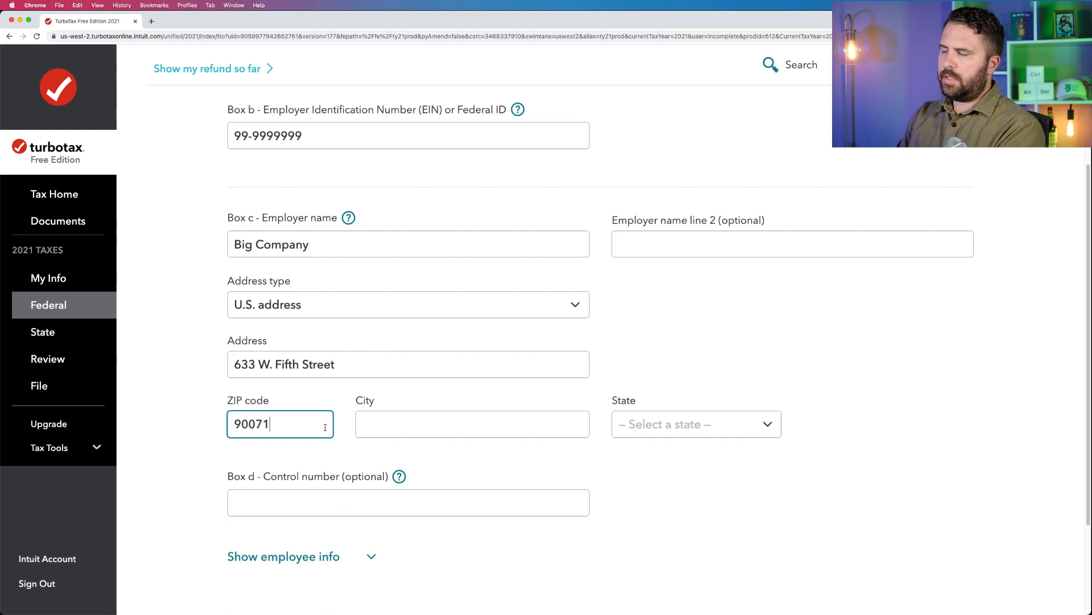
{"action": "key", "text": "Tab"}
{"action": "type", "text": "s Angeles"}
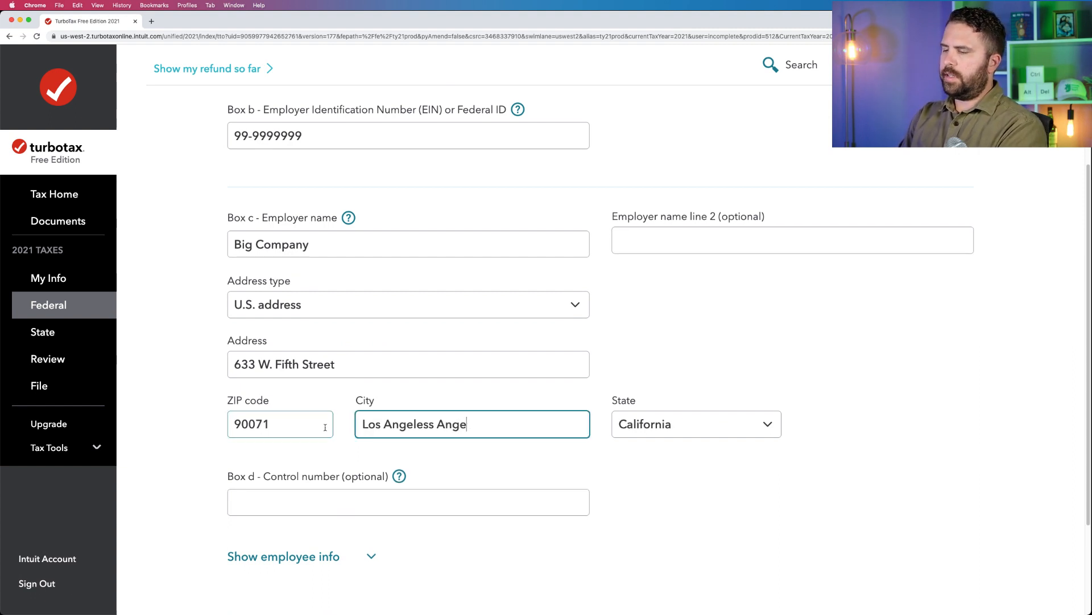
{"action": "key", "text": "BackSpace"}
{"action": "key", "text": "BackSpace"}
{"action": "key", "text": "BackSpace"}
{"action": "key", "text": "BackSpace"}
{"action": "key", "text": "BackSpace"}
{"action": "key", "text": "Tab"}
Show the employee info for Boxes e and f, leave the prefilled details as they are, and continue to Boxes 1 through 20.
{"action": "scroll", "coordinate": [333, 432], "scroll_direction": "down", "scroll_amount": 2}
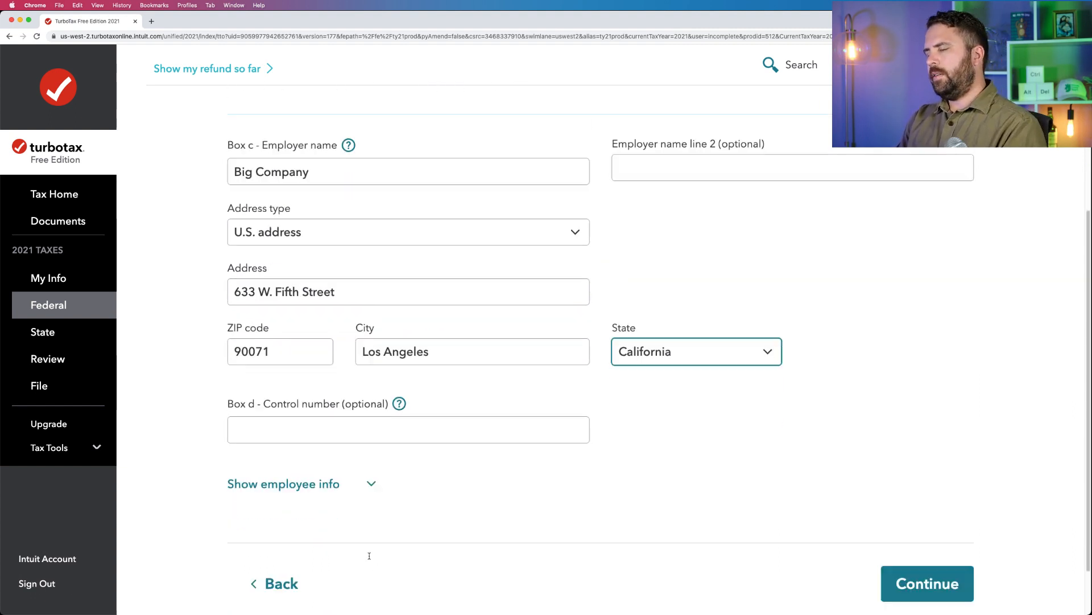
{"action": "left_click", "coordinate": [395, 442]}
{"action": "scroll", "coordinate": [398, 398], "scroll_direction": "down", "scroll_amount": 5}
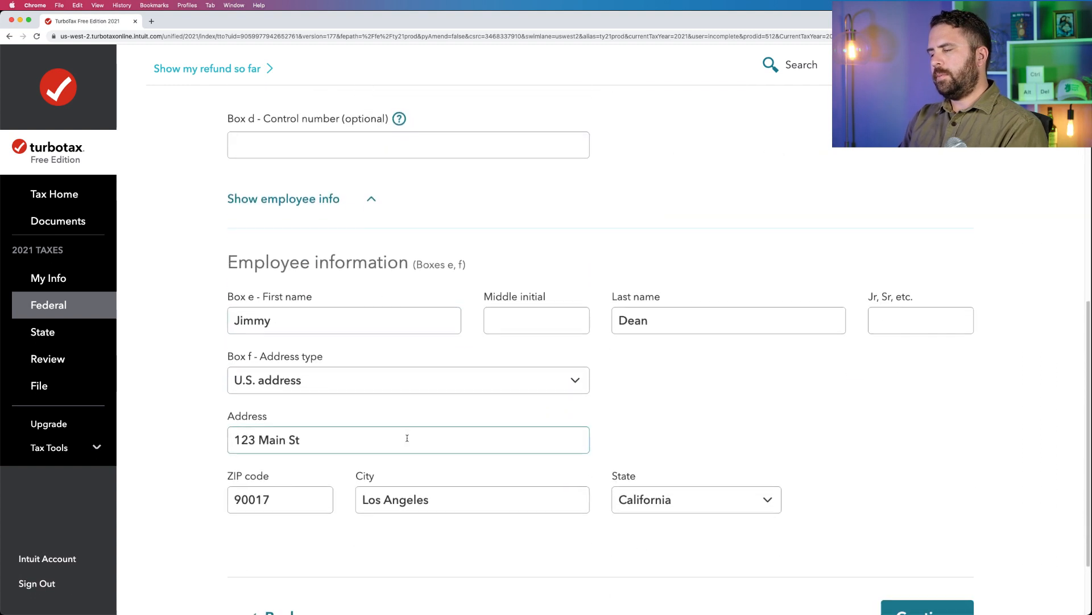
{"action": "left_click", "coordinate": [291, 233]}
{"action": "left_click_drag", "start_coordinate": [291, 233], "coordinate": [227, 230]}
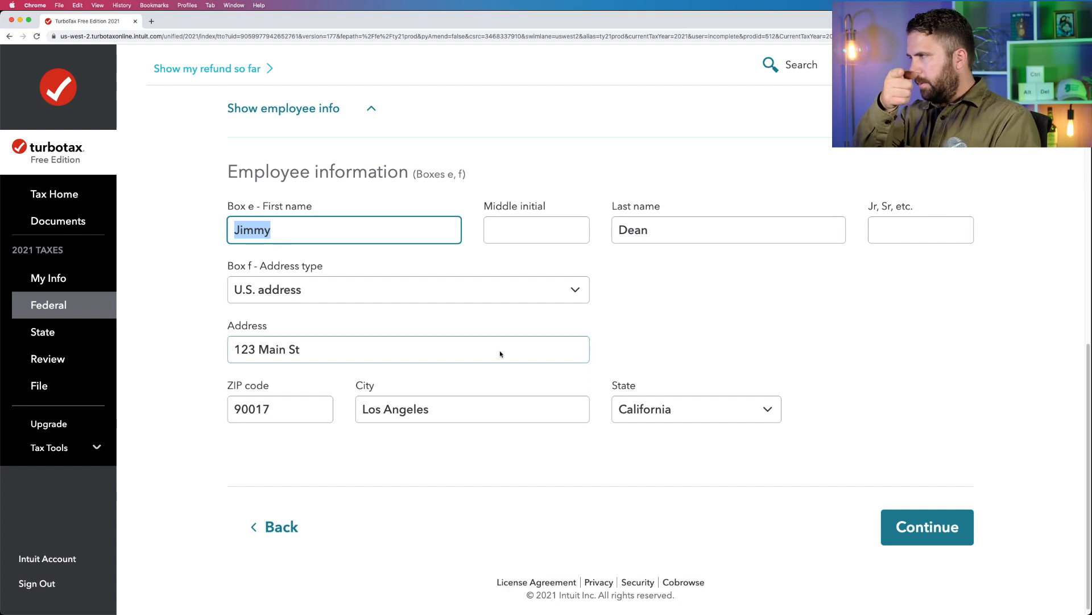
{"action": "left_click", "coordinate": [893, 533]}
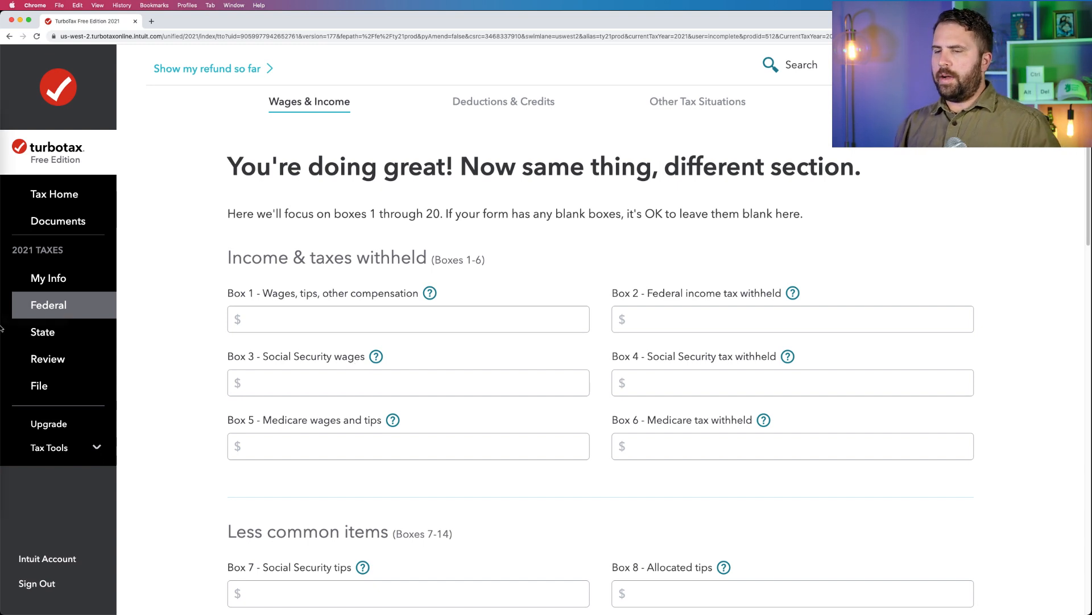
Enter 83,867.54 as the Box 1 wages, tips and other compensation, reading the amount from the W-2 PDF in Preview.
{"action": "mouse_move", "coordinate": [1, 398]}
{"action": "left_click", "coordinate": [11, 453]}
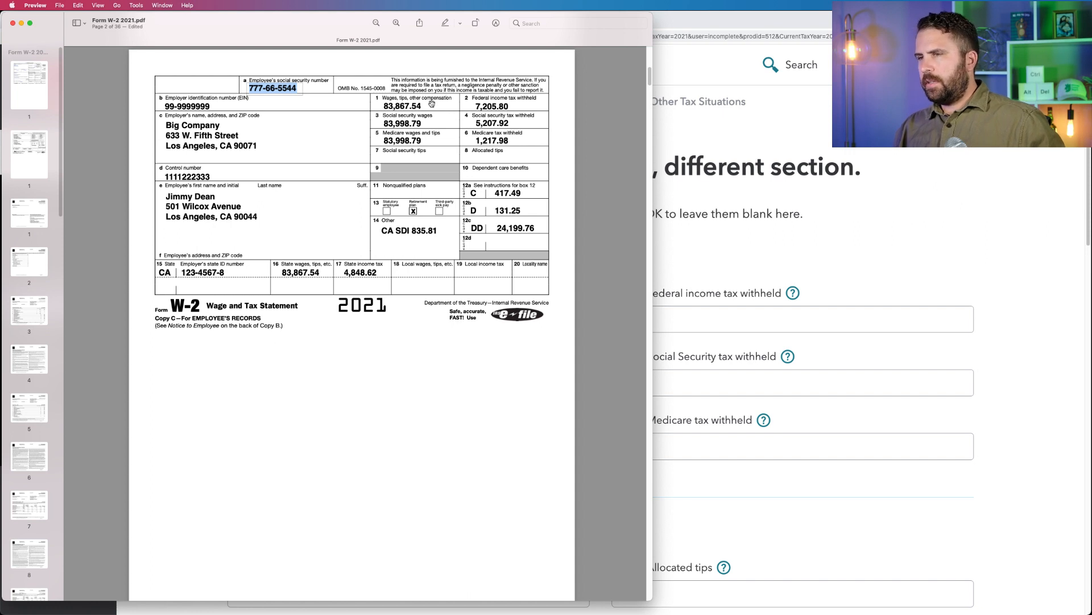
{"action": "left_click", "coordinate": [424, 106]}
{"action": "left_click", "coordinate": [411, 107]}
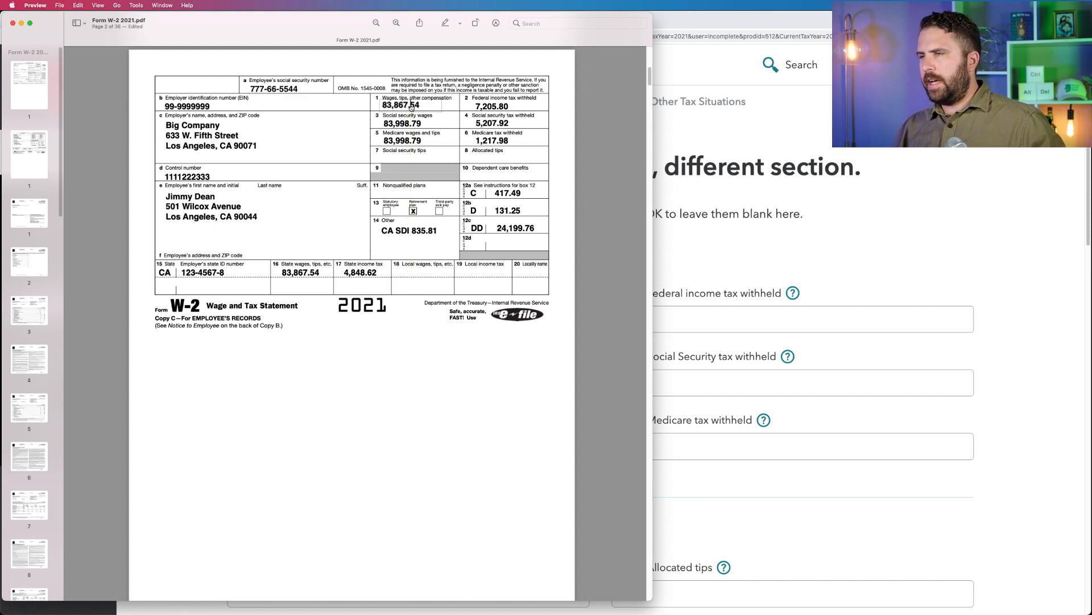
{"action": "left_click", "coordinate": [715, 229]}
{"action": "left_click", "coordinate": [331, 326]}
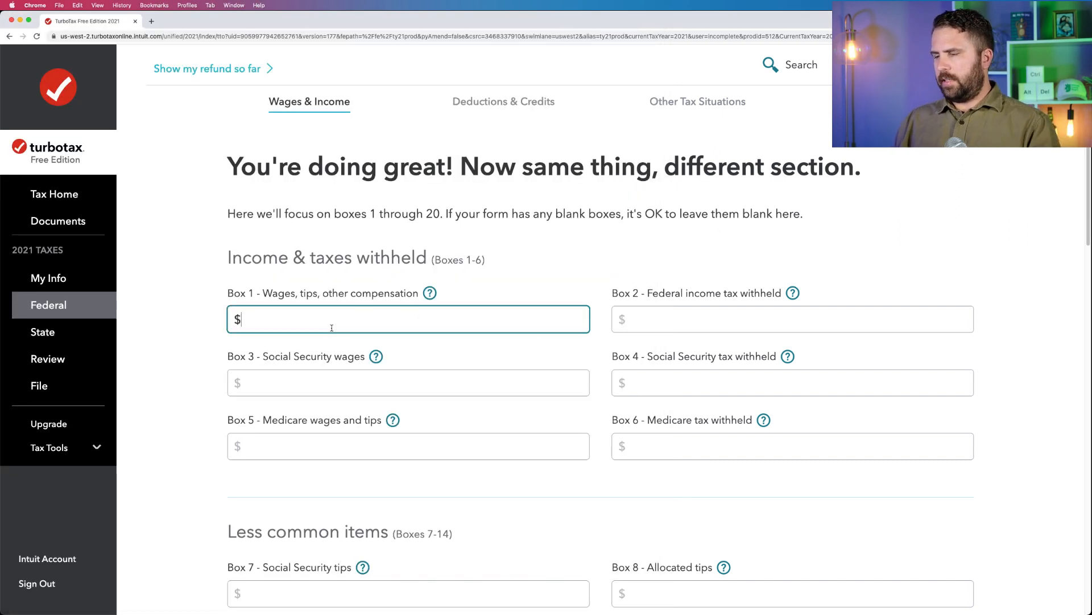
{"action": "type", "text": "933867"}
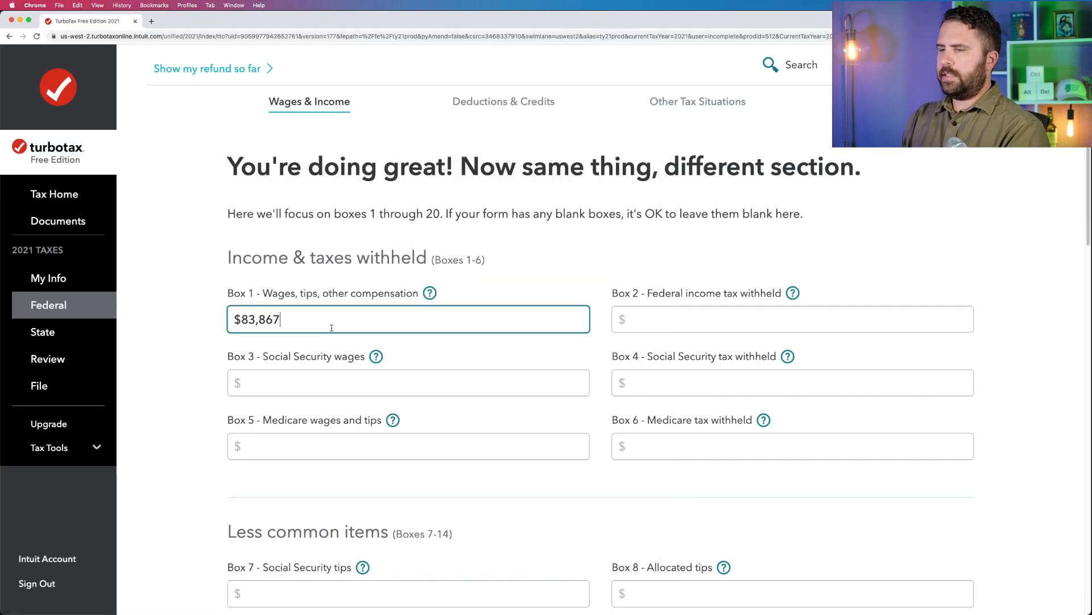
{"action": "left_click", "coordinate": [9, 452]}
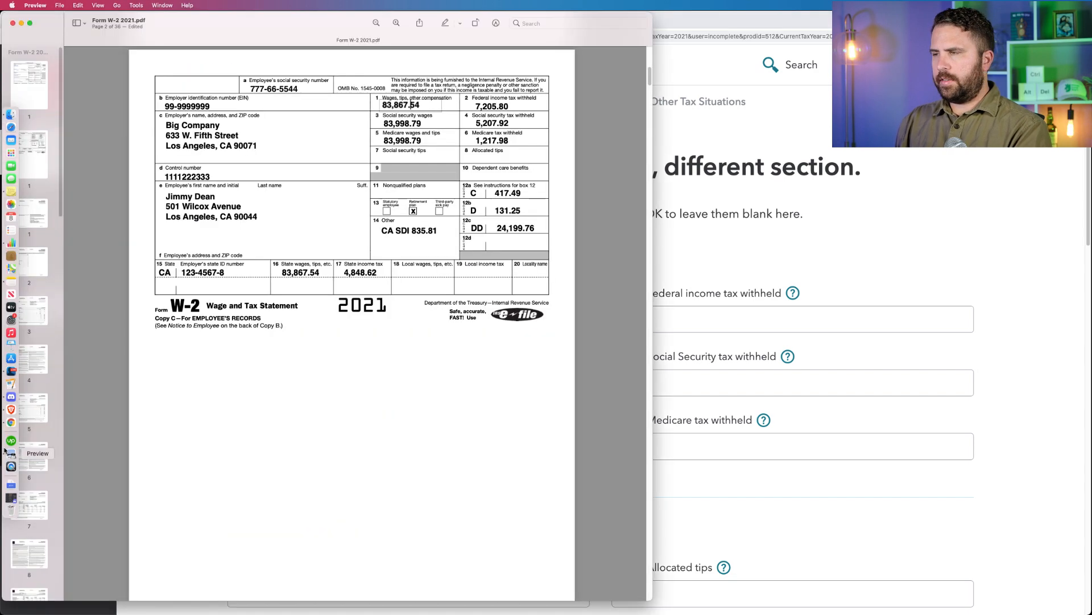
{"action": "left_click", "coordinate": [816, 235]}
{"action": "type", "text": "."}
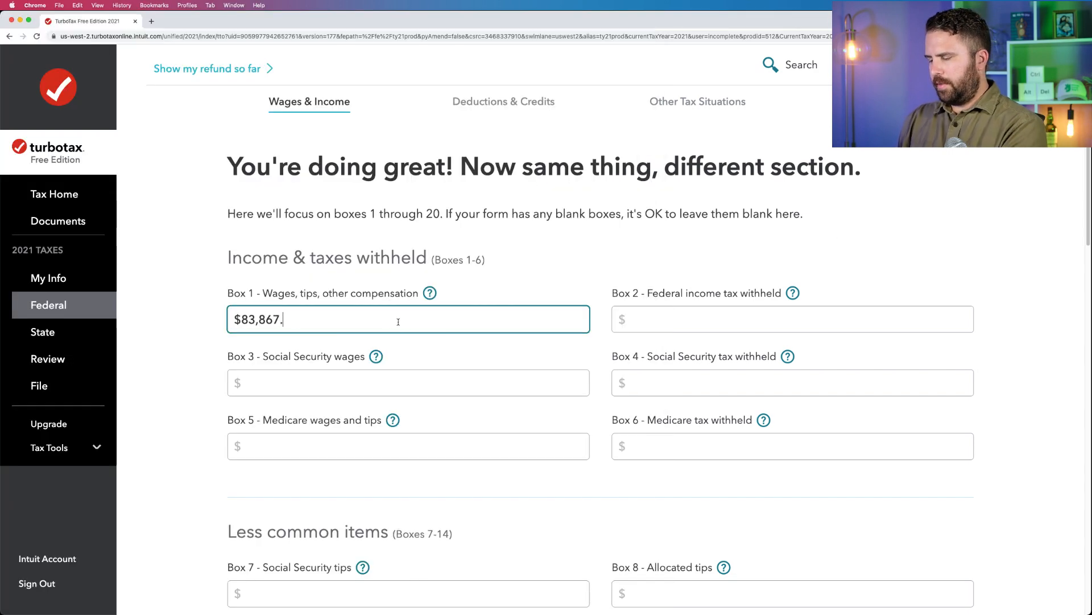
{"action": "type", "text": "54"}
{"action": "key", "text": "Tab"}
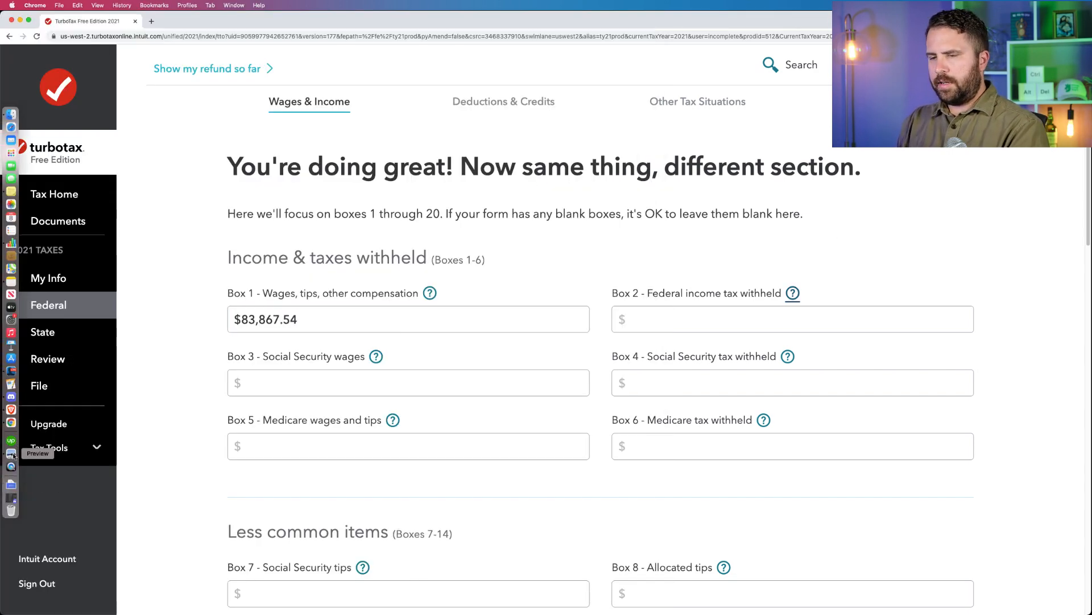
Copy the federal income tax withheld, 7,205.80, from the W-2 PDF in Preview into Box 2 in TurboTax.
{"action": "left_click", "coordinate": [11, 454]}
{"action": "left_click_drag", "start_coordinate": [474, 105], "coordinate": [508, 106]}
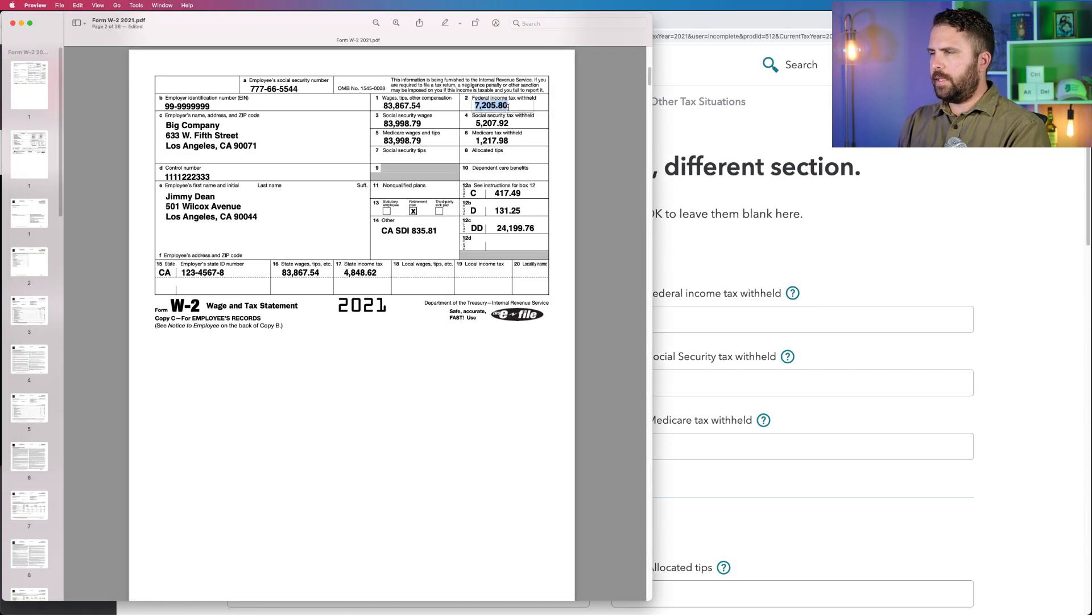
{"action": "key", "text": "super+c"}
{"action": "left_click", "coordinate": [698, 311]}
{"action": "key", "text": "super+v"}
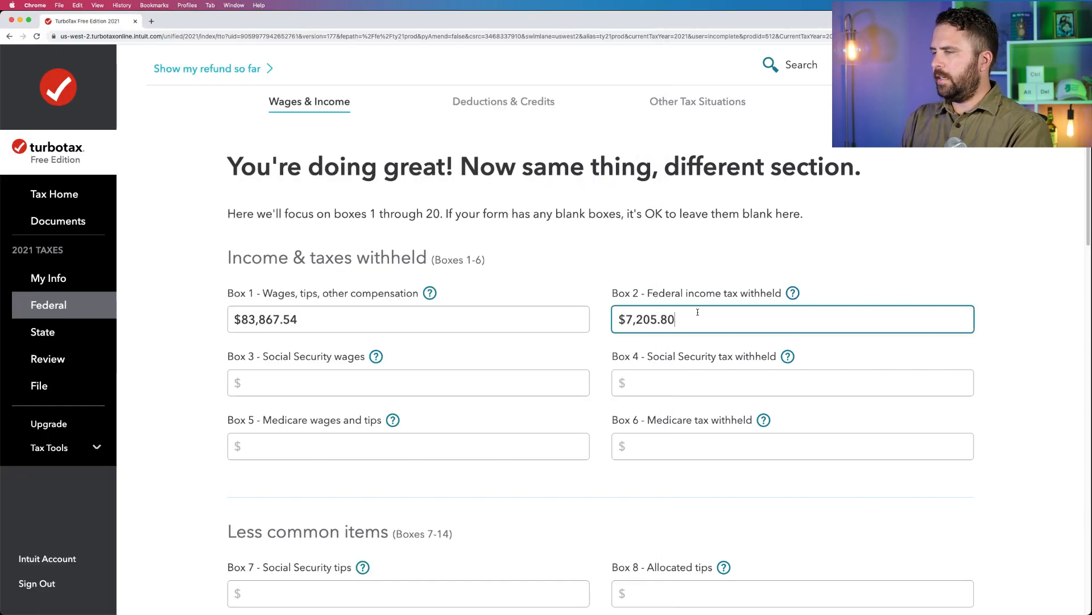
Copy 83,998.79 from the W-2 PDF in Preview into Box 3 Social Security wages and Box 5 Medicare wages in TurboTax.
{"action": "left_click", "coordinate": [11, 454]}
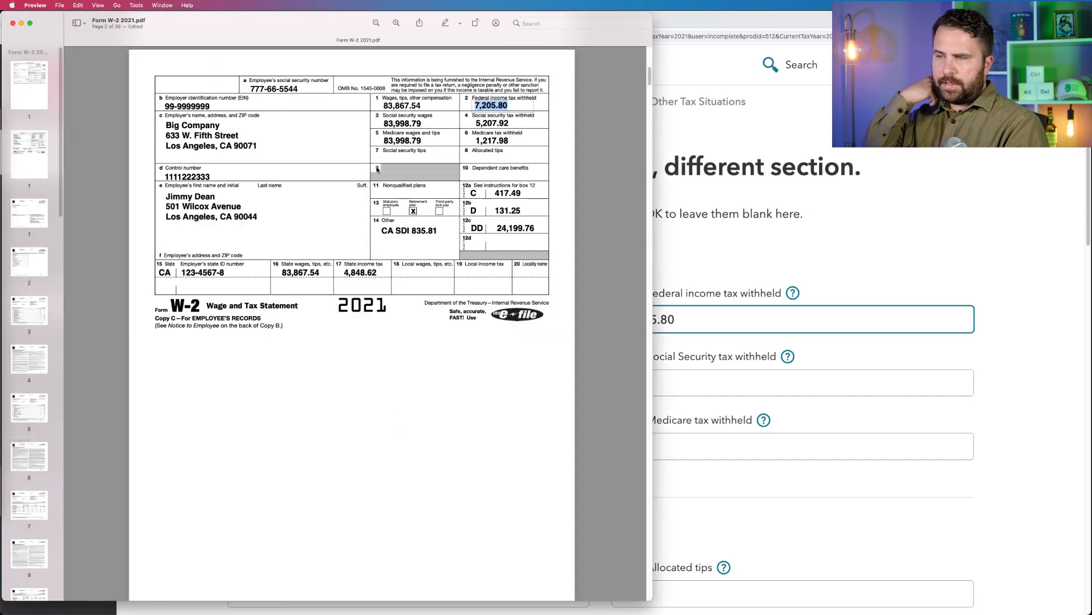
{"action": "double_click", "coordinate": [422, 124]}
{"action": "key", "text": "super+c"}
{"action": "key", "text": "super+Tab"}
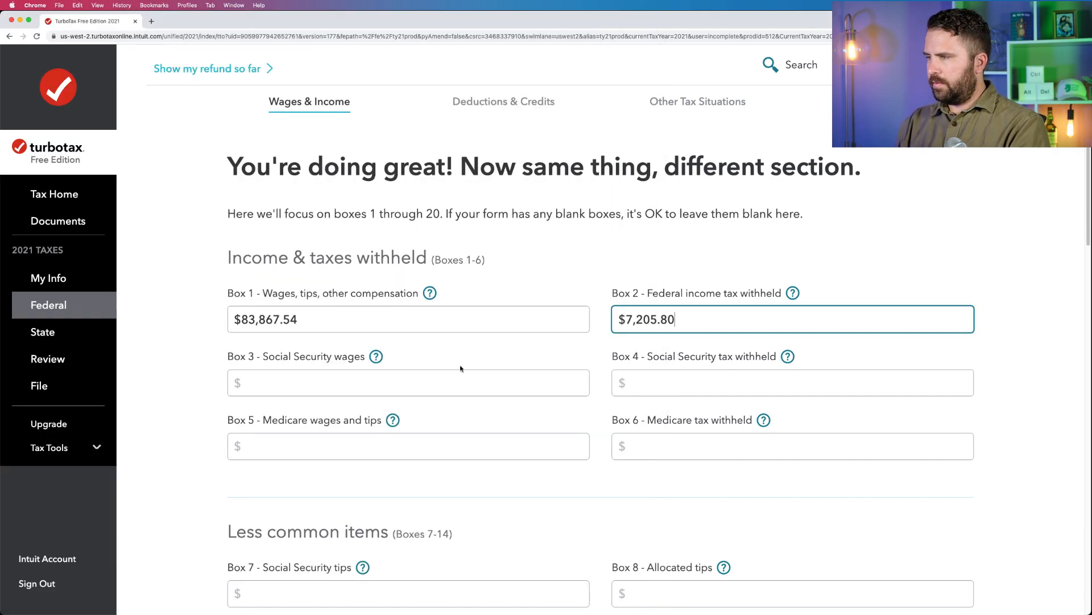
{"action": "left_click", "coordinate": [388, 381]}
{"action": "key", "text": "super+v"}
{"action": "left_click", "coordinate": [387, 439]}
{"action": "key", "text": "super+v"}
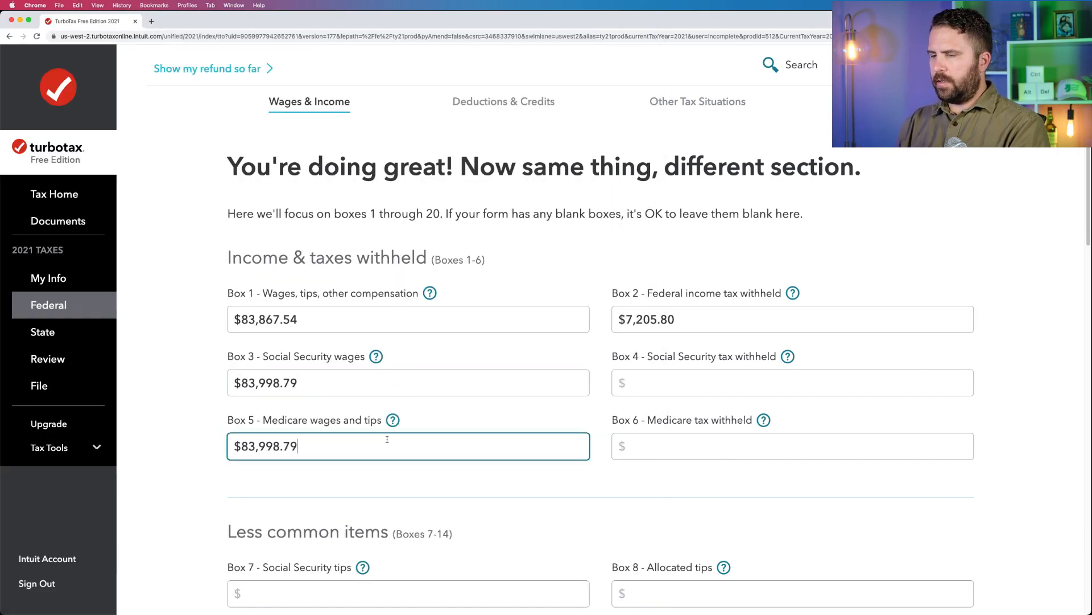
Copy the Social Security tax withheld, 5,207.92, from the W-2 PDF in Preview into Box 4 in TurboTax.
{"action": "left_click", "coordinate": [11, 457]}
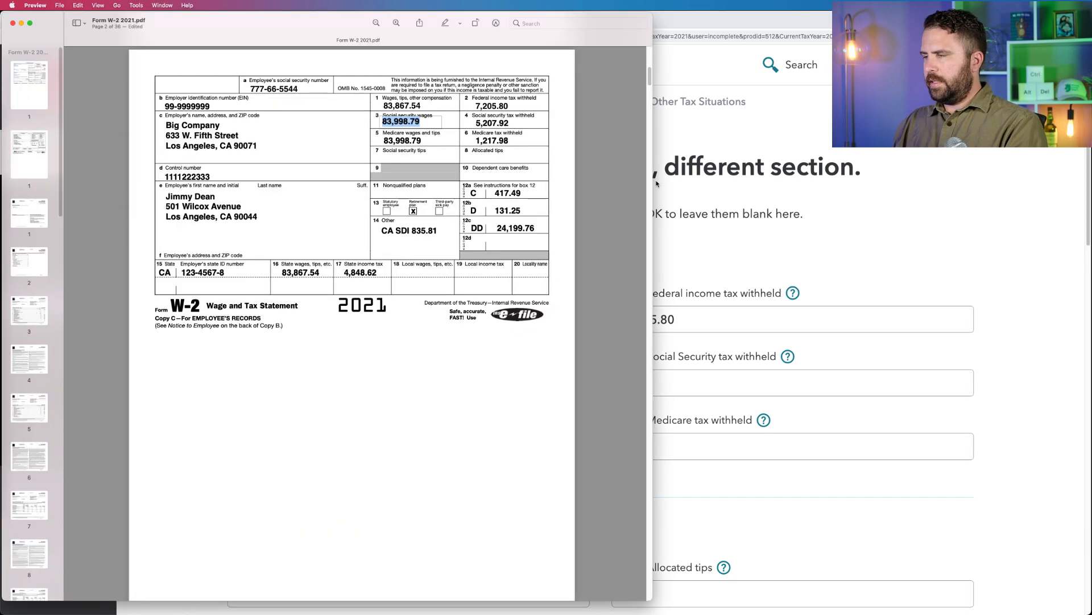
{"action": "double_click", "coordinate": [493, 122]}
{"action": "key", "text": "super+c"}
{"action": "left_click", "coordinate": [729, 357]}
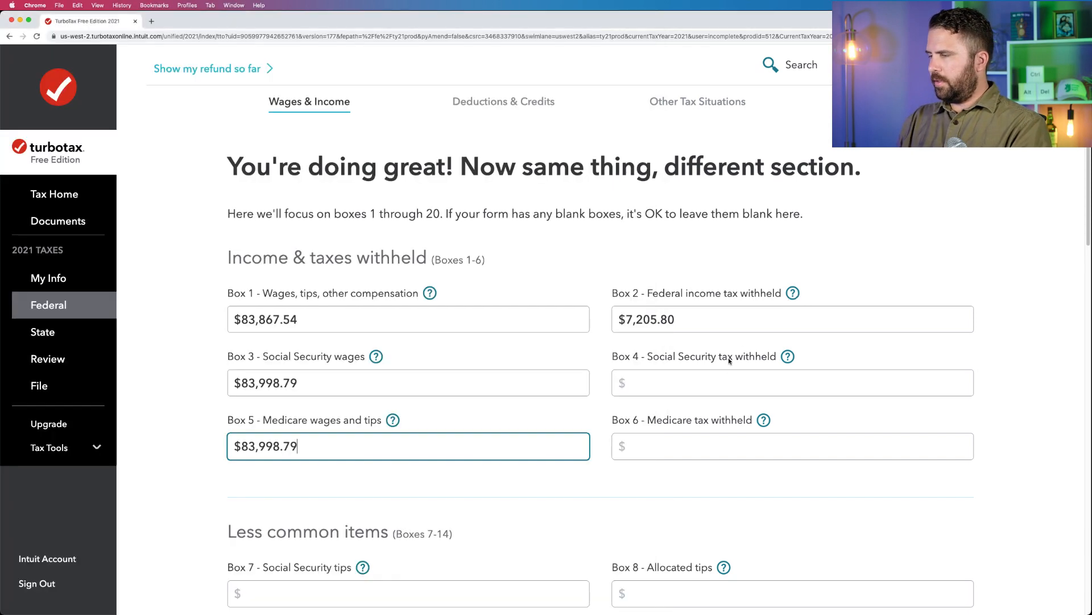
{"action": "left_click", "coordinate": [728, 382]}
{"action": "key", "text": "super+v"}
Copy the Medicare tax withheld, 1,217.98, from the W-2 PDF in Preview into Box 6 in TurboTax.
{"action": "left_click", "coordinate": [12, 452]}
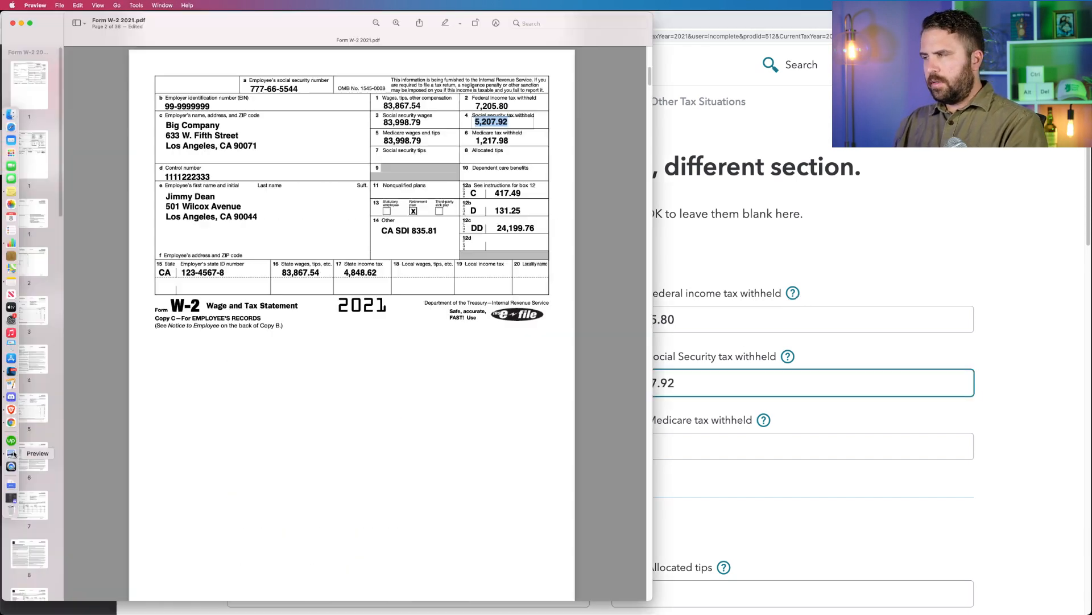
{"action": "double_click", "coordinate": [502, 141]}
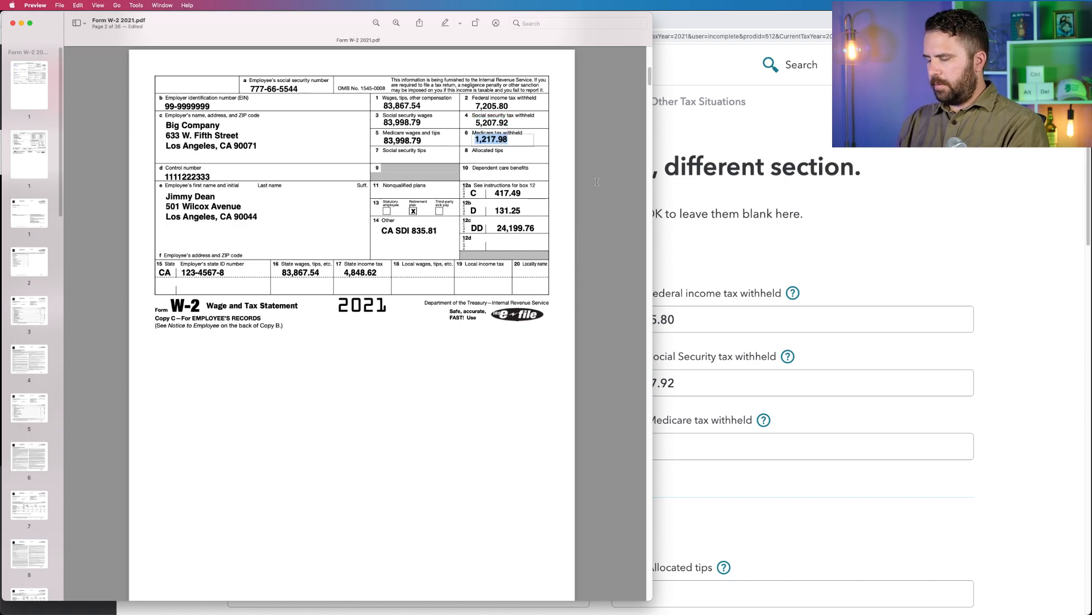
{"action": "key", "text": "super+c"}
{"action": "left_click", "coordinate": [799, 398]}
{"action": "left_click", "coordinate": [796, 446]}
{"action": "key", "text": "super+v"}
Enter the Box 12a item from the W-2 PDF in Preview into TurboTax: code C - Group term life insurance over $50,000, amount 417.49.
{"action": "scroll", "coordinate": [501, 434], "scroll_direction": "down", "scroll_amount": 5}
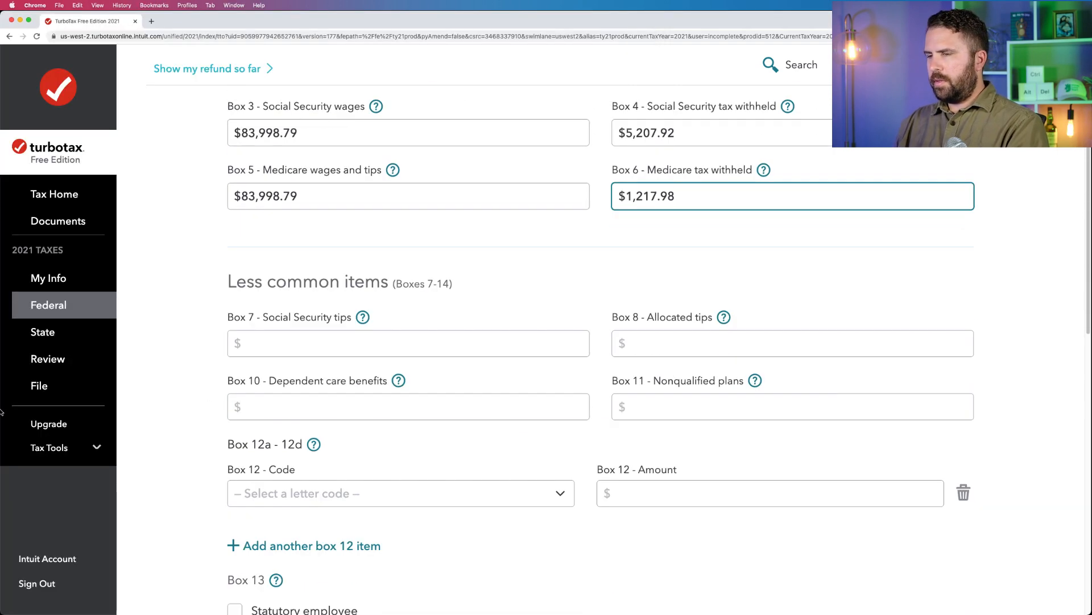
{"action": "left_click", "coordinate": [13, 453]}
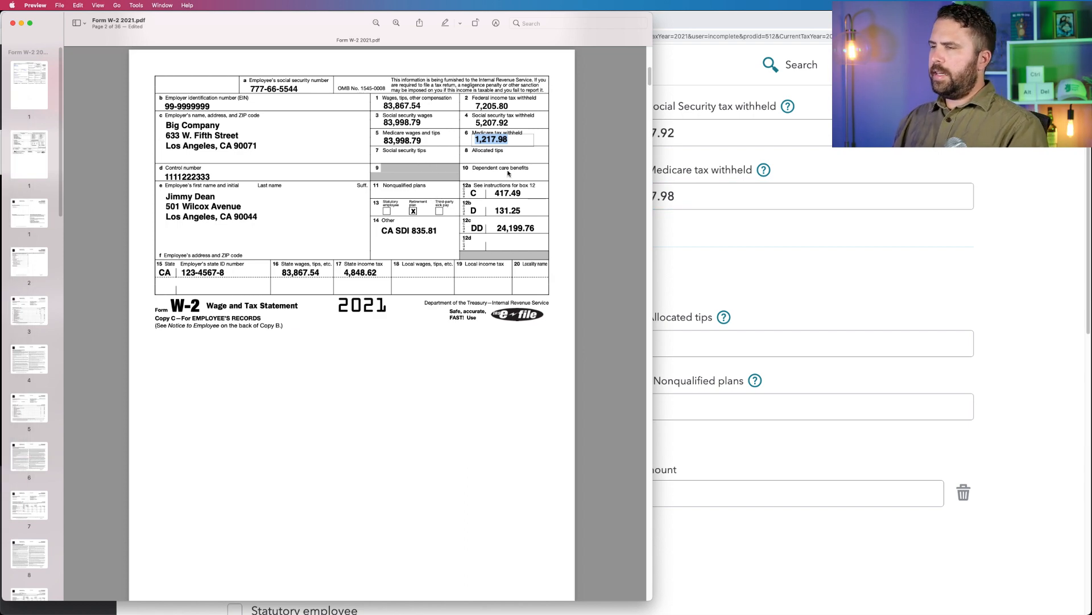
{"action": "left_click", "coordinate": [725, 238]}
{"action": "scroll", "coordinate": [725, 237], "scroll_direction": "down", "scroll_amount": 3}
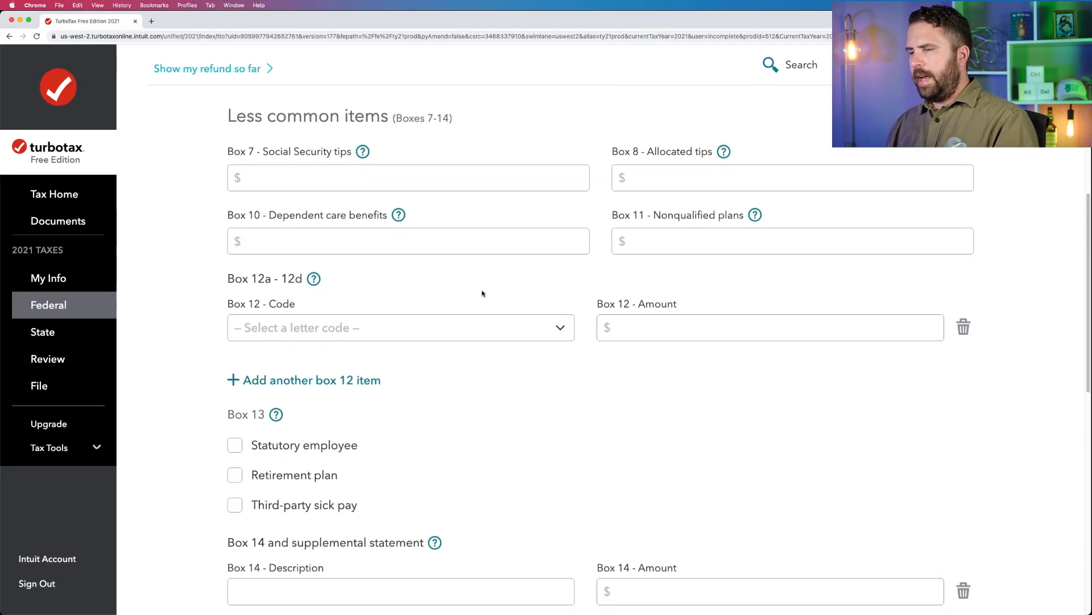
{"action": "left_click", "coordinate": [556, 328]}
{"action": "left_click", "coordinate": [307, 414]}
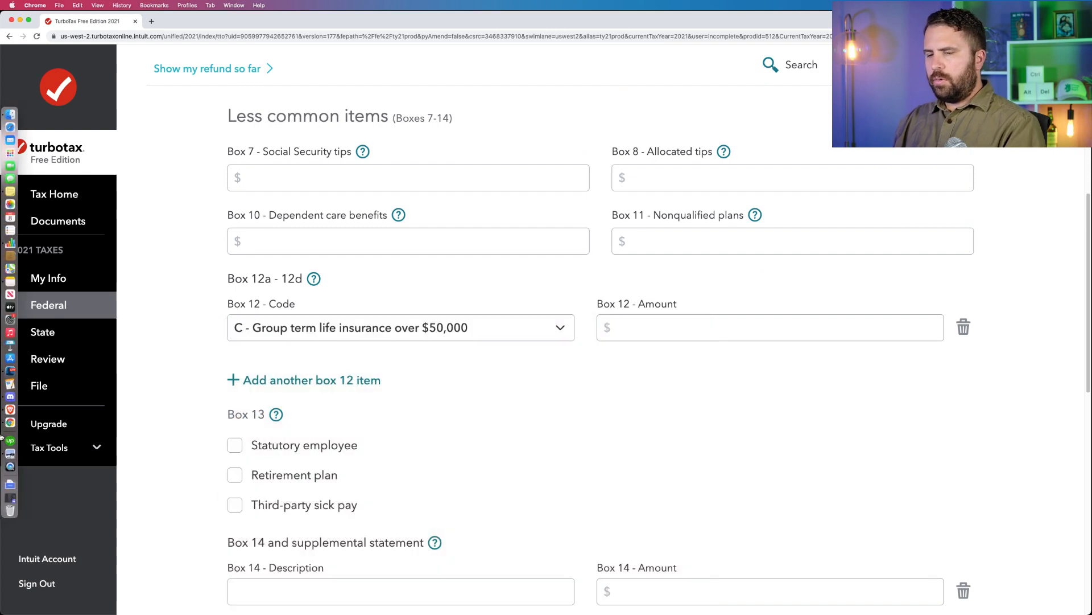
{"action": "left_click", "coordinate": [12, 453]}
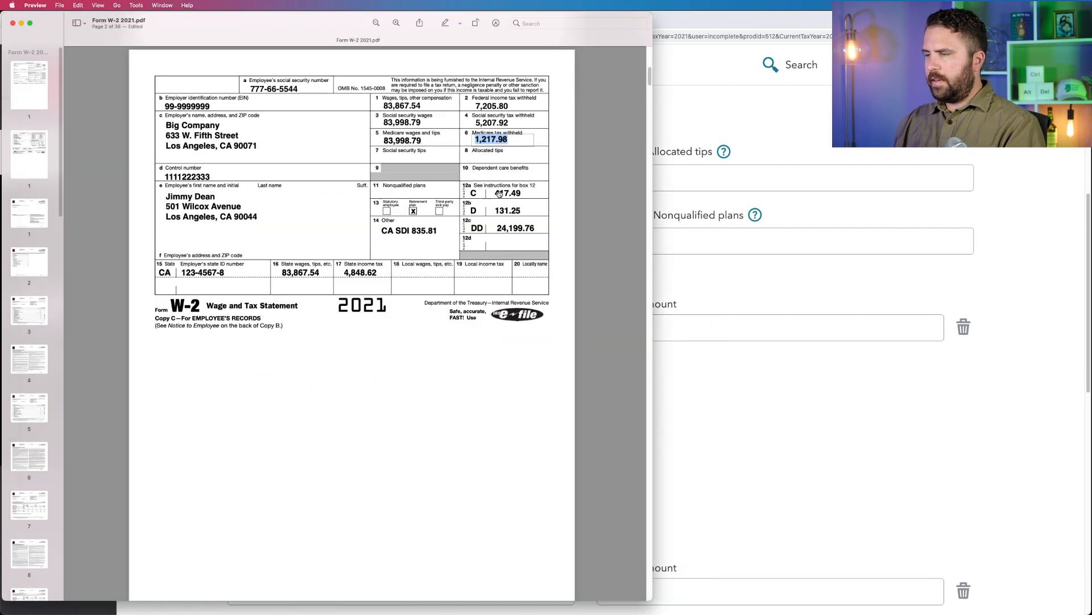
{"action": "left_click", "coordinate": [685, 237]}
{"action": "left_click", "coordinate": [675, 324]}
{"action": "type", "text": "417."}
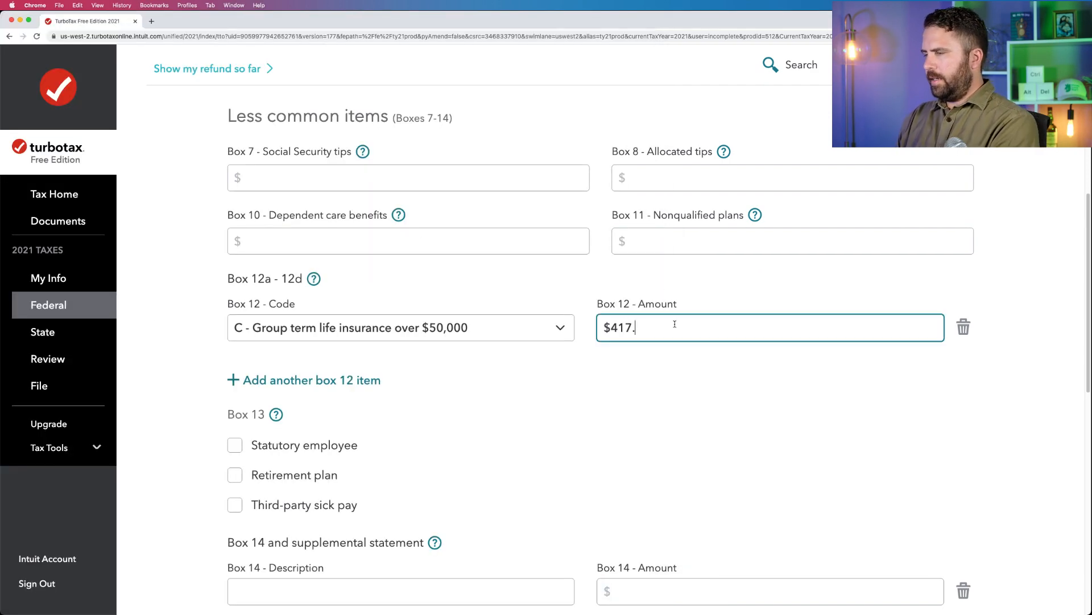
{"action": "type", "text": "49"}
Add a second Box 12 item from the W-2 PDF: code D - Elective deferrals to 401(k), amount 131.25.
{"action": "left_click", "coordinate": [366, 378]}
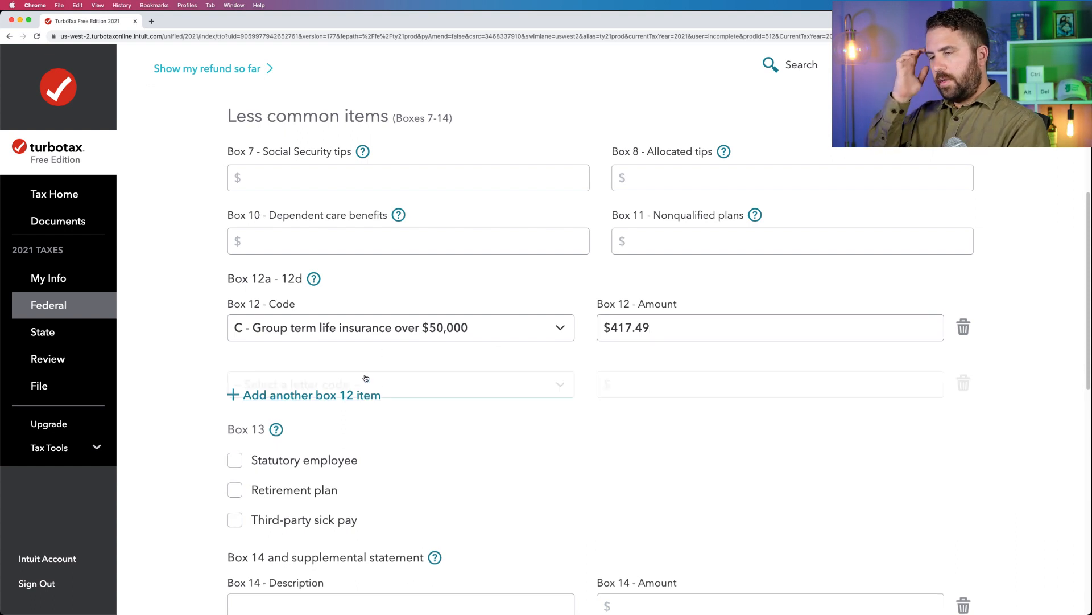
{"action": "mouse_move", "coordinate": [2, 397]}
{"action": "left_click", "coordinate": [12, 453]}
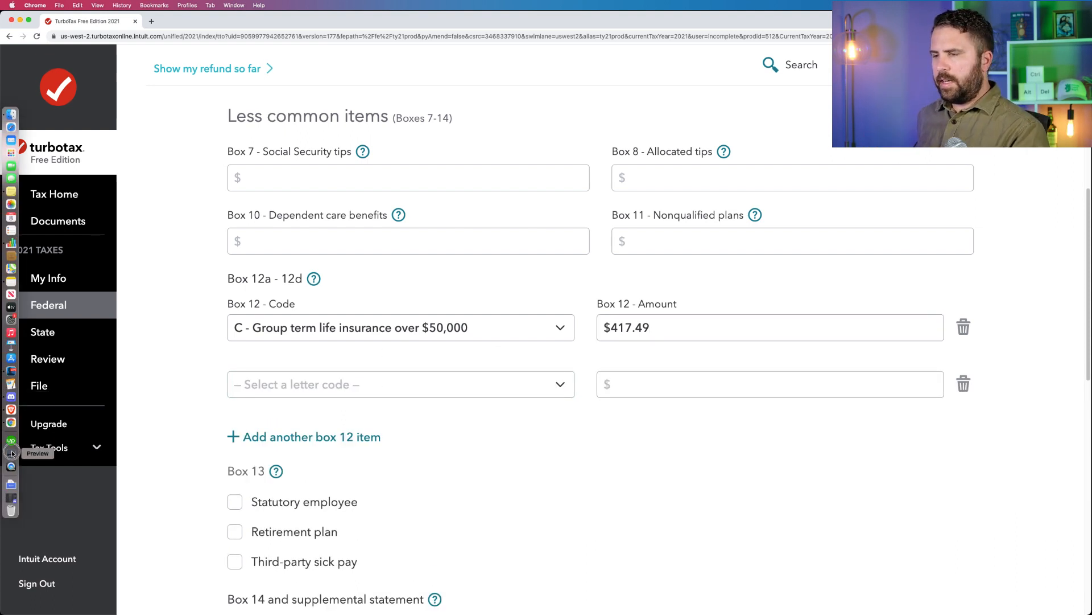
{"action": "left_click", "coordinate": [686, 253]}
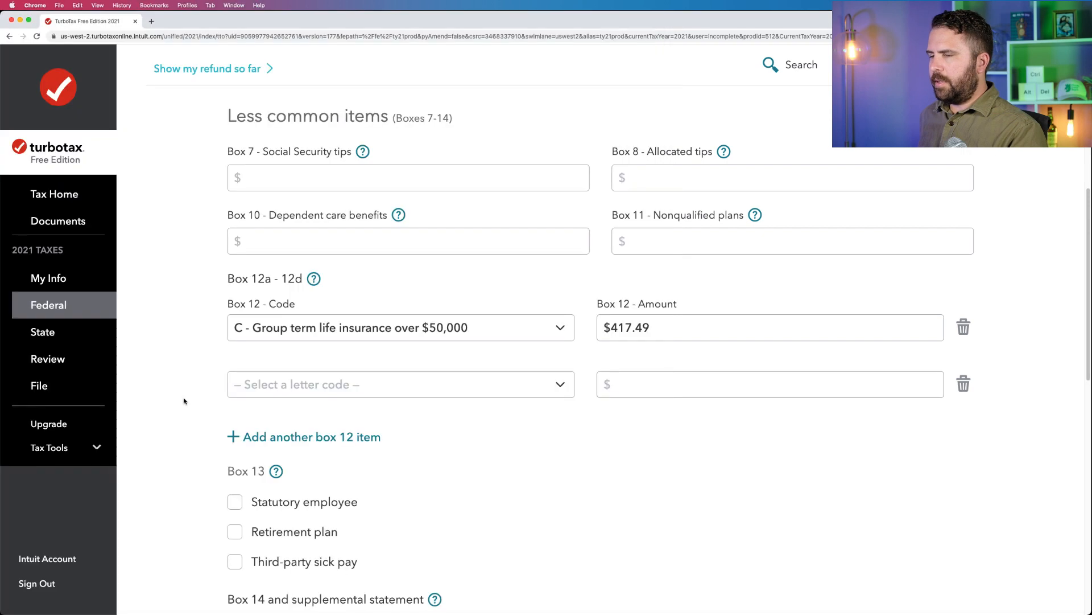
{"action": "left_click", "coordinate": [339, 381]}
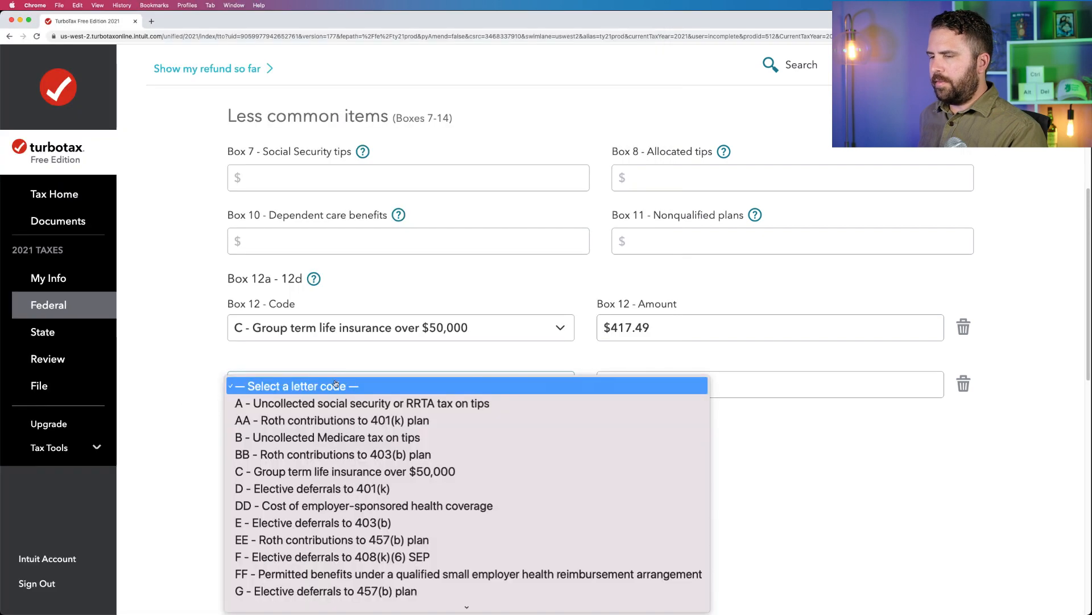
{"action": "left_click", "coordinate": [310, 494]}
{"action": "left_click", "coordinate": [631, 382]}
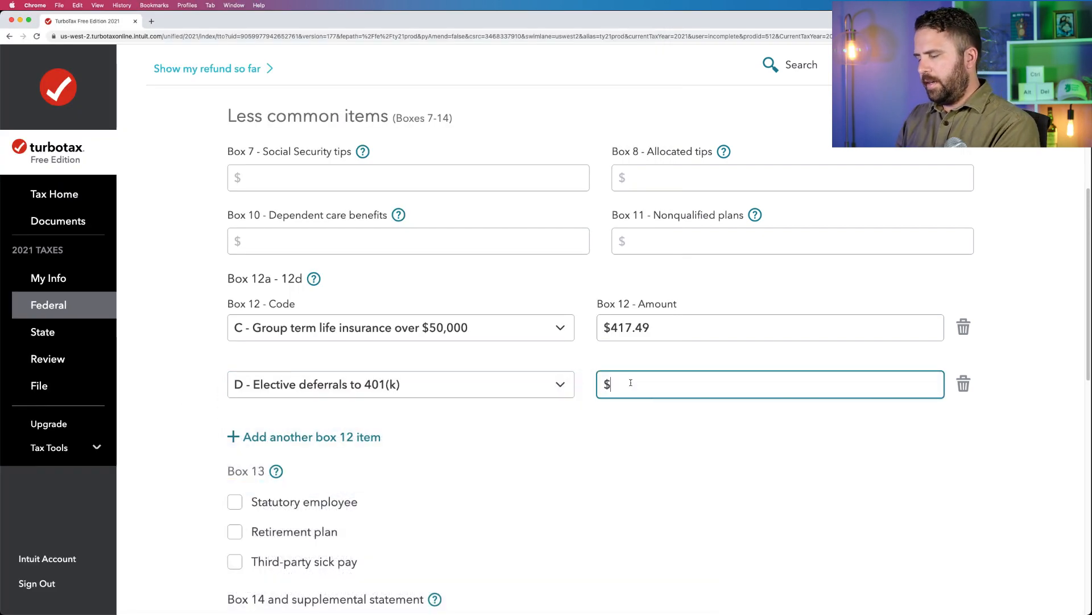
{"action": "type", "text": "131.25"}
Compare the Box 1 wages with the Box 3 Social Security wages and the code D 401(k) deferral amount in Box 12.
{"action": "scroll", "coordinate": [606, 376], "scroll_direction": "up", "scroll_amount": 3}
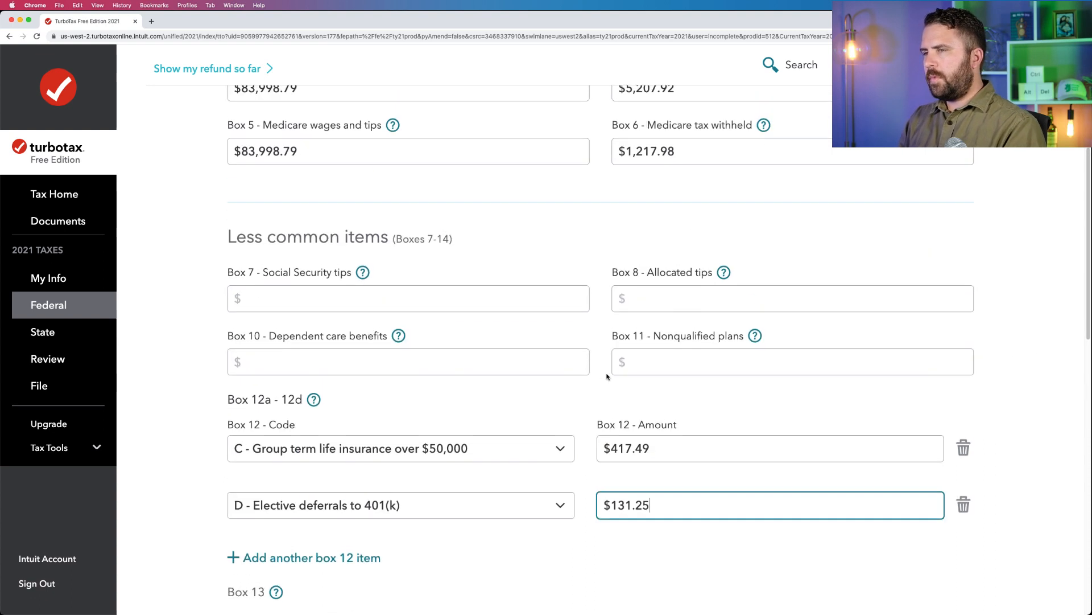
{"action": "scroll", "coordinate": [607, 376], "scroll_direction": "up", "scroll_amount": 2}
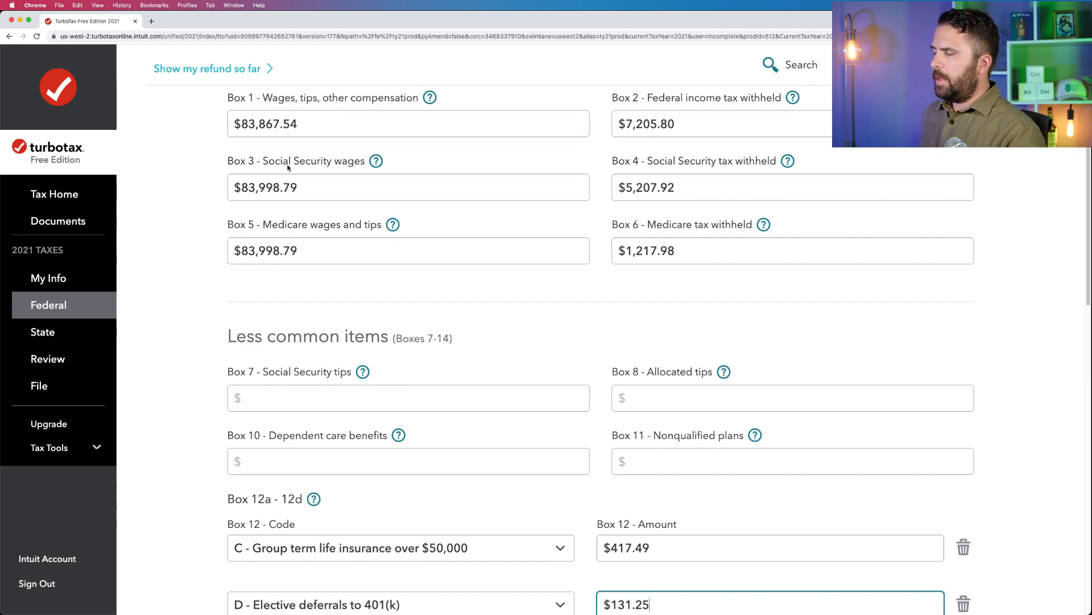
{"action": "scroll", "coordinate": [396, 504], "scroll_direction": "down", "scroll_amount": 2}
{"action": "scroll", "coordinate": [396, 504], "scroll_direction": "up", "scroll_amount": 3}
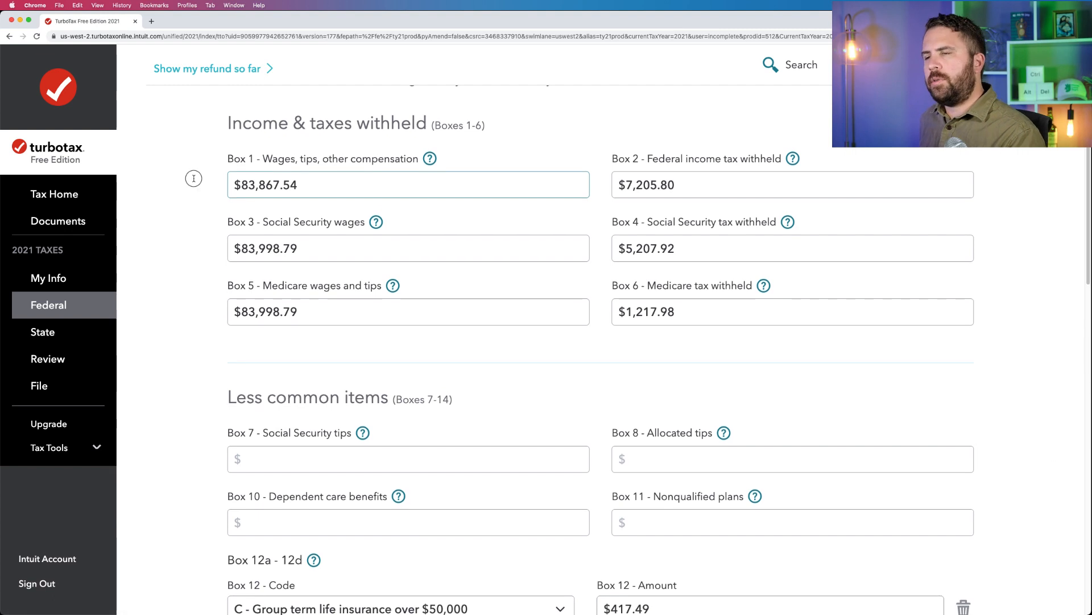
{"action": "left_click", "coordinate": [302, 183]}
{"action": "left_click_drag", "start_coordinate": [302, 184], "coordinate": [219, 185]}
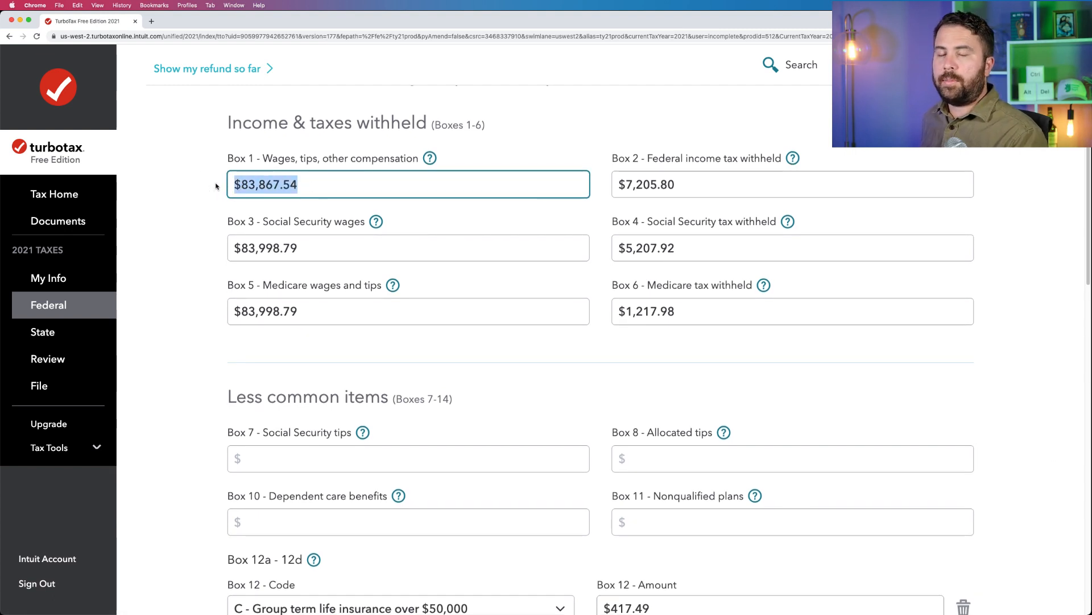
{"action": "left_click", "coordinate": [299, 248]}
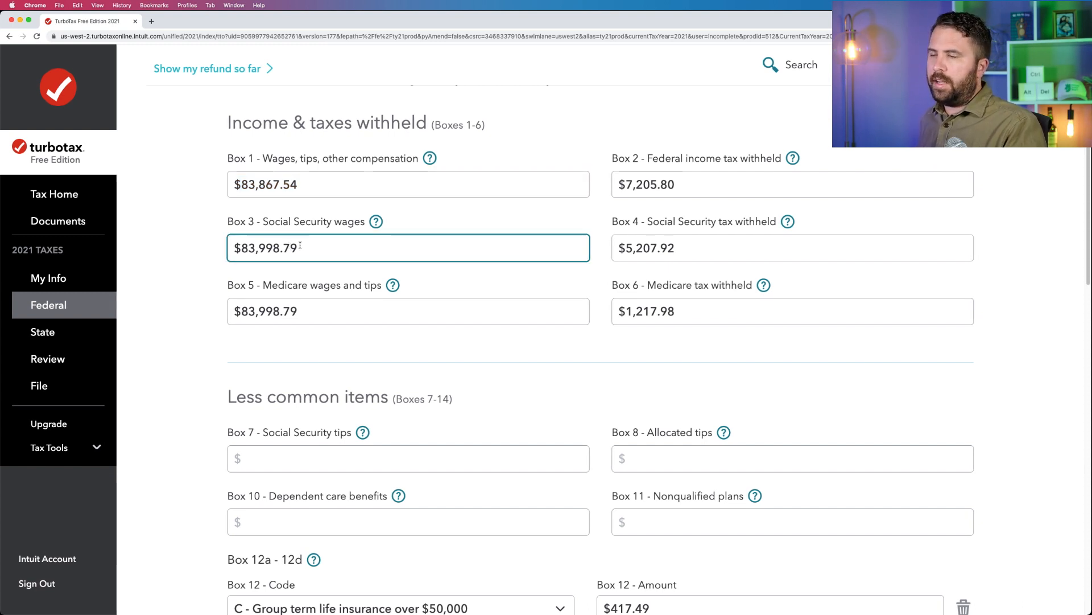
{"action": "left_click_drag", "start_coordinate": [300, 248], "coordinate": [219, 248]}
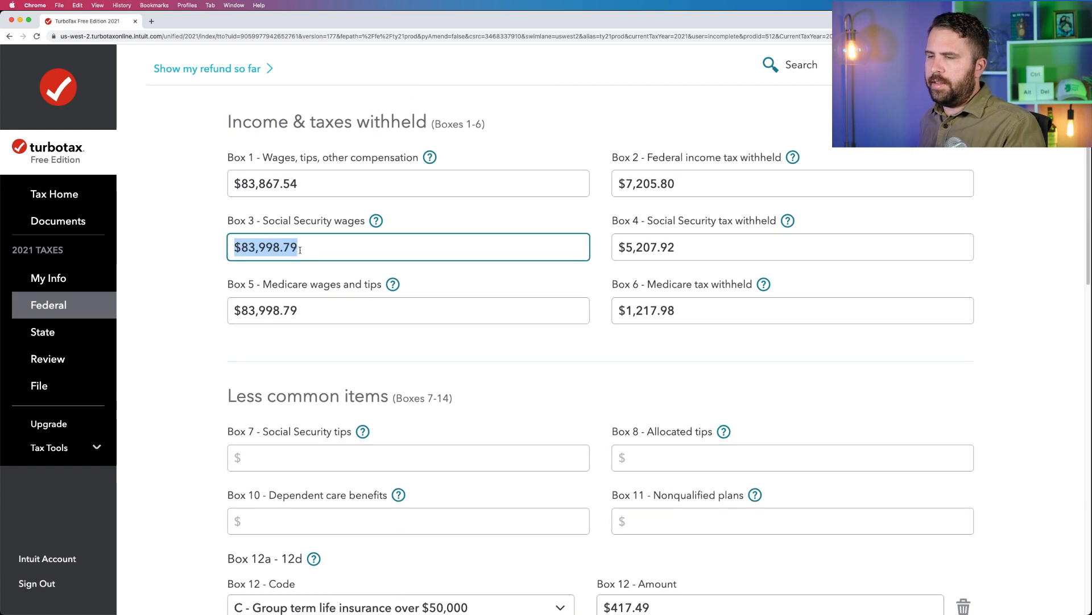
{"action": "left_click_drag", "start_coordinate": [300, 184], "coordinate": [214, 173]}
{"action": "scroll", "coordinate": [580, 285], "scroll_direction": "down", "scroll_amount": 5}
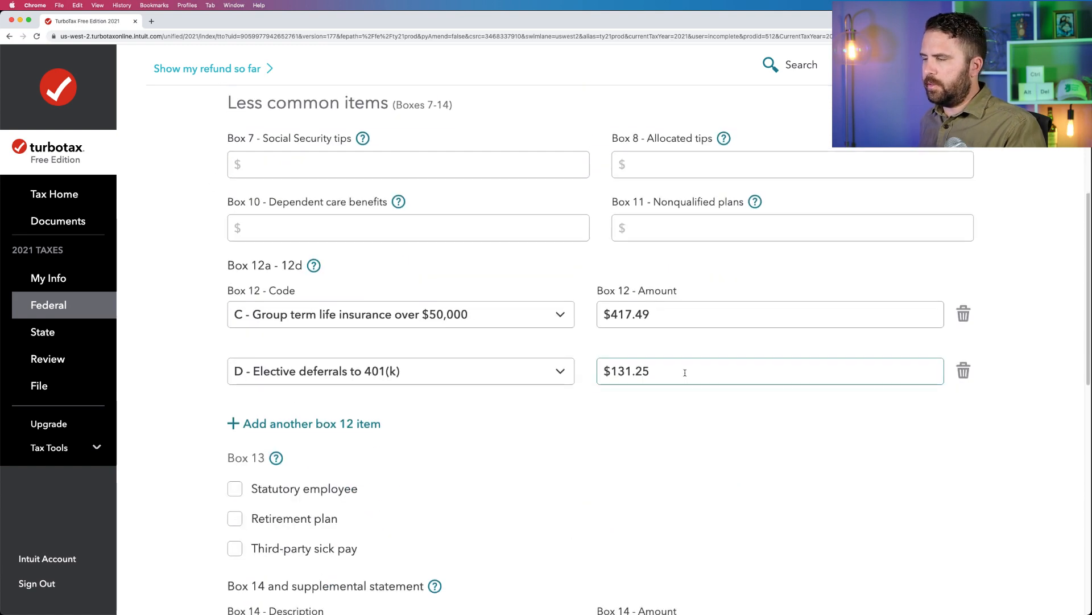
{"action": "left_click_drag", "start_coordinate": [685, 371], "coordinate": [536, 363]}
Add a third Box 12 item from the W-2 PDF: code DD - Cost of employer-sponsored health coverage, amount 24,199.76.
{"action": "left_click", "coordinate": [296, 423]}
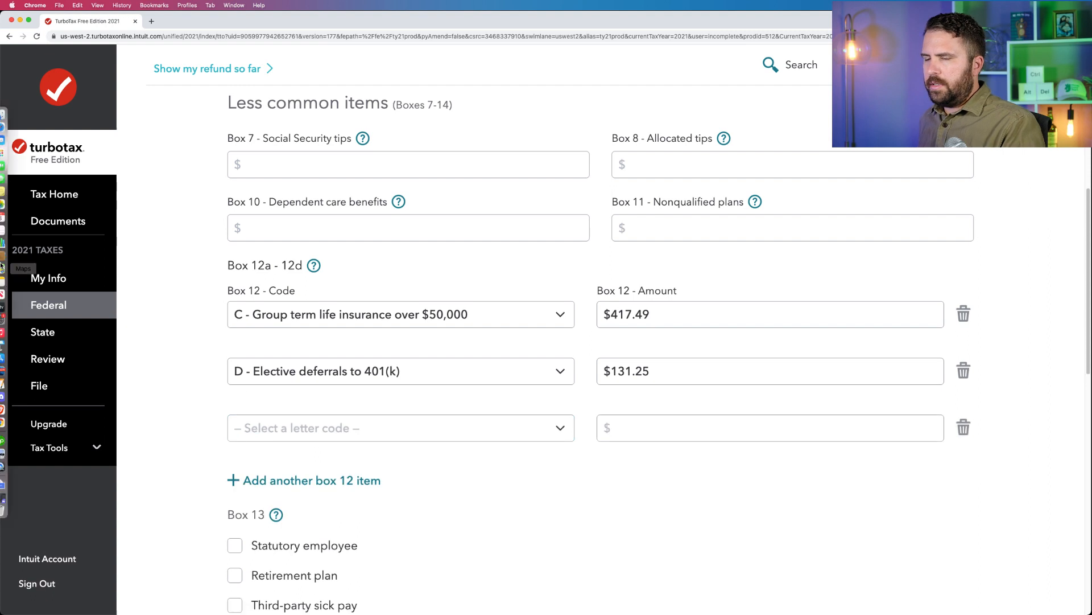
{"action": "left_click", "coordinate": [11, 454]}
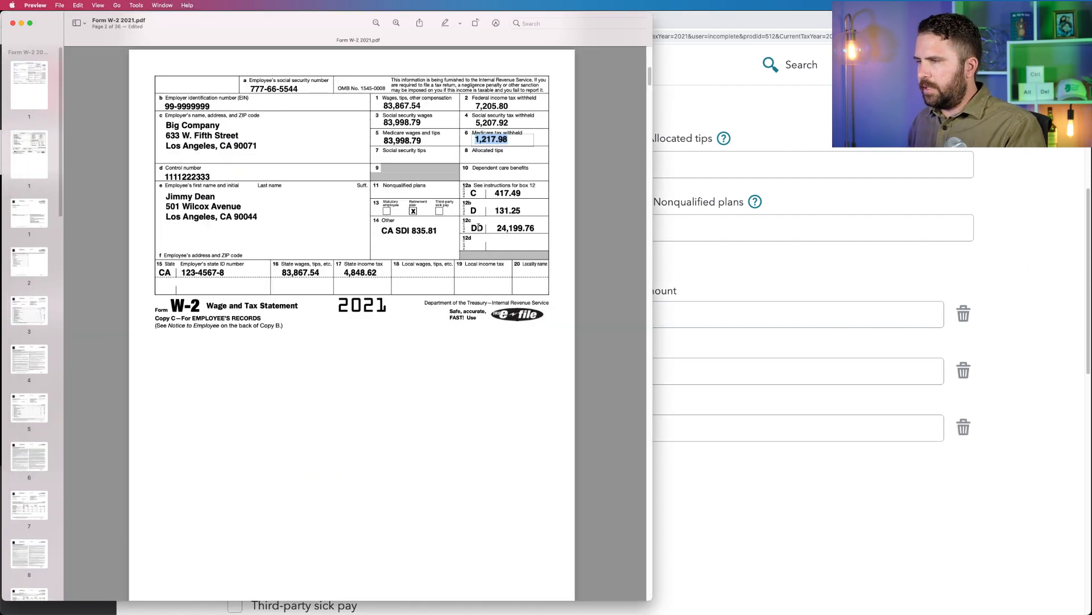
{"action": "double_click", "coordinate": [510, 227]}
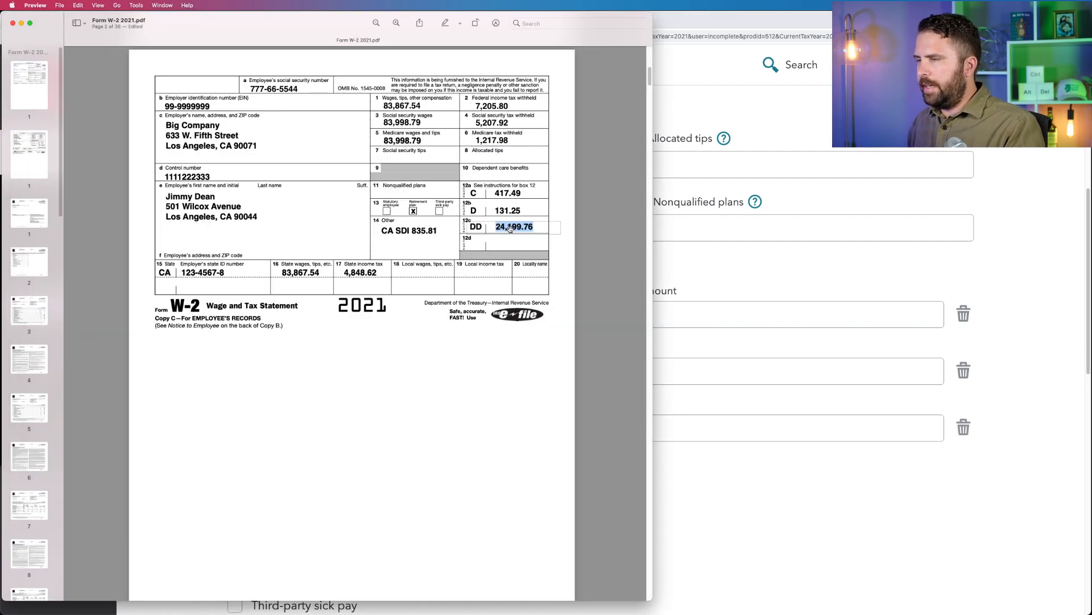
{"action": "left_click", "coordinate": [756, 307]}
{"action": "left_click", "coordinate": [399, 428]}
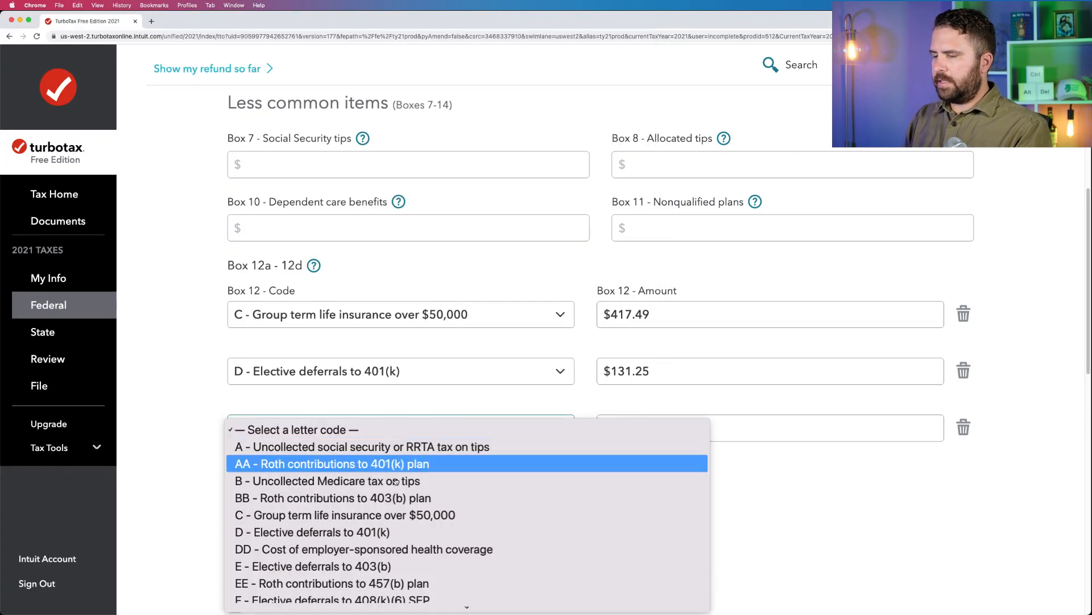
{"action": "left_click", "coordinate": [342, 549]}
{"action": "left_click", "coordinate": [609, 428]}
{"action": "type", "text": "24,199.76"}
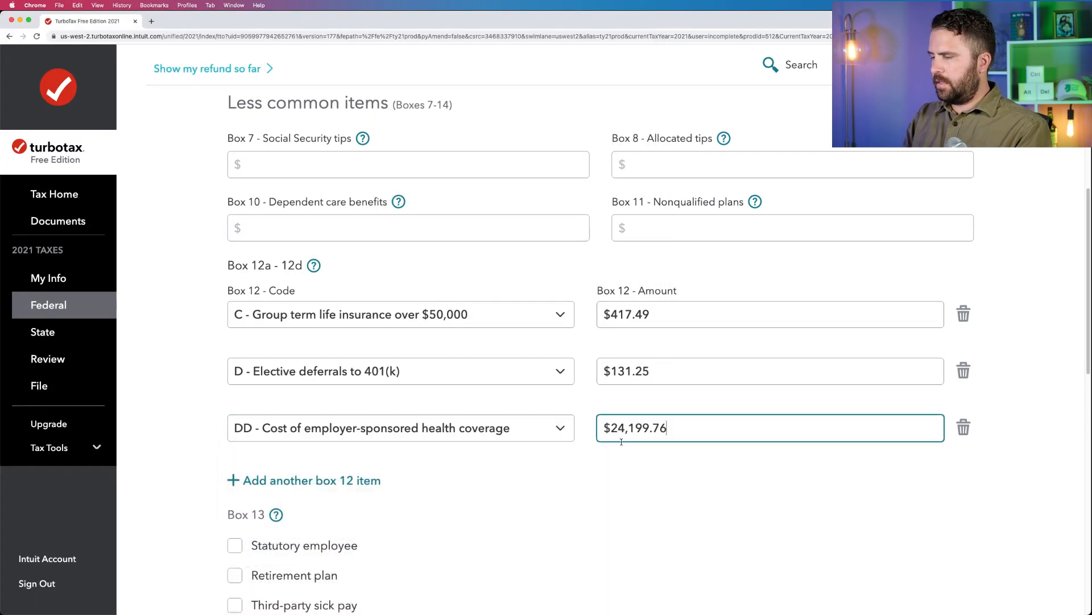
Consult the W-2 PDF in Preview for Box 13 and mark Retirement plan in TurboTax.
{"action": "scroll", "coordinate": [573, 512], "scroll_direction": "down", "scroll_amount": 1}
{"action": "left_click", "coordinate": [573, 512]}
{"action": "scroll", "coordinate": [573, 512], "scroll_direction": "down", "scroll_amount": 5}
{"action": "mouse_move", "coordinate": [1, 408]}
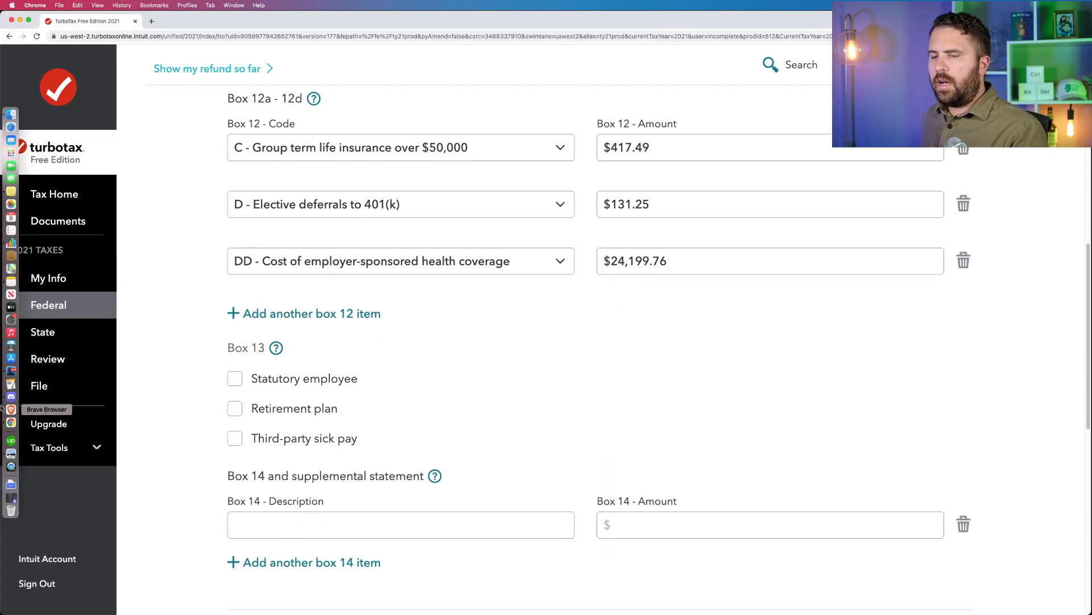
{"action": "left_click", "coordinate": [8, 447]}
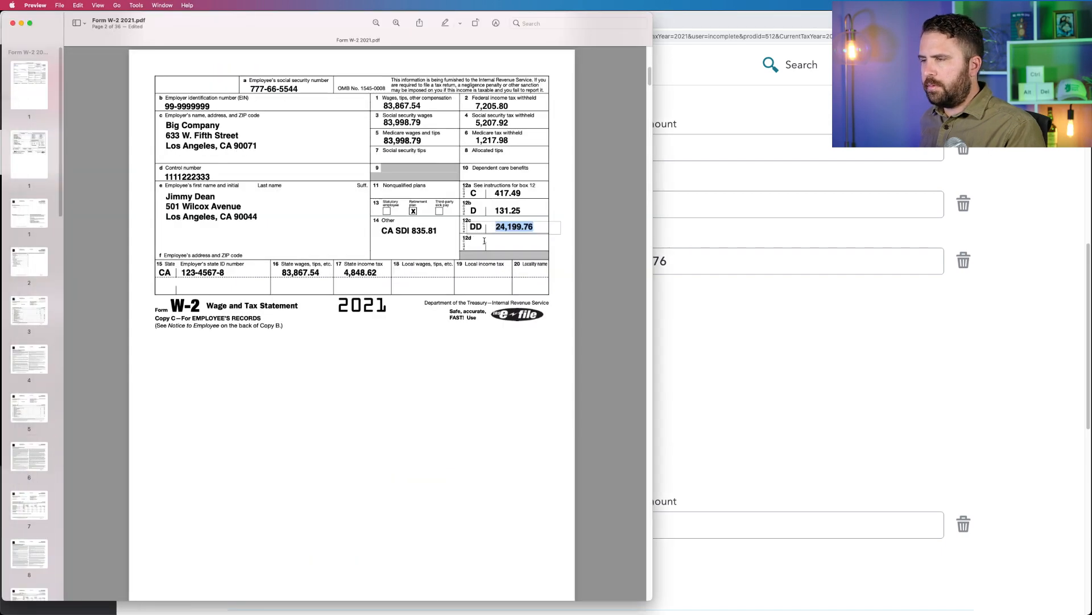
{"action": "key", "text": "super+Tab"}
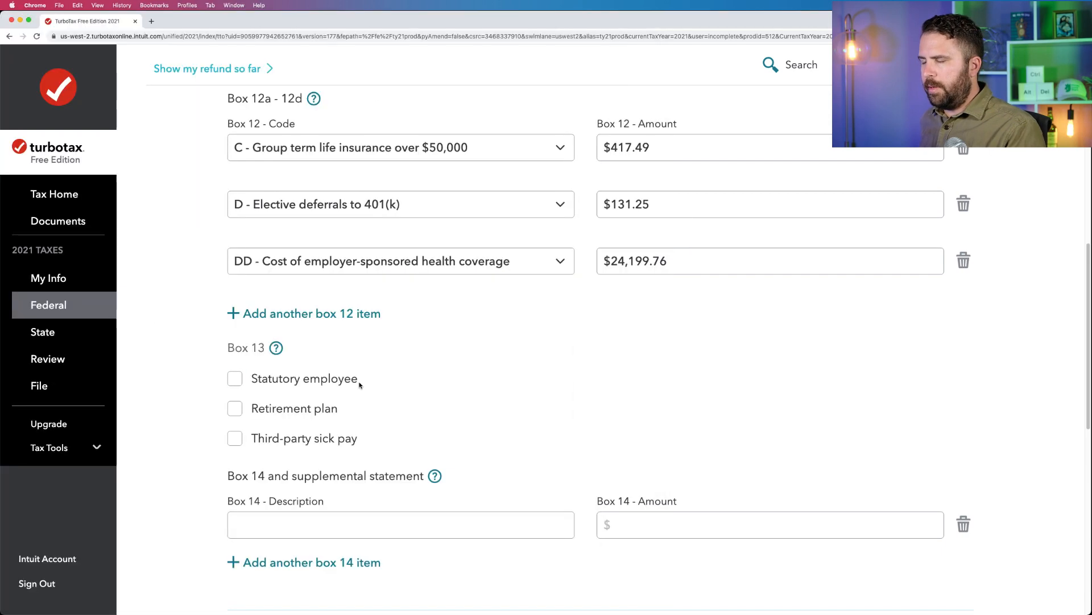
{"action": "left_click", "coordinate": [234, 409]}
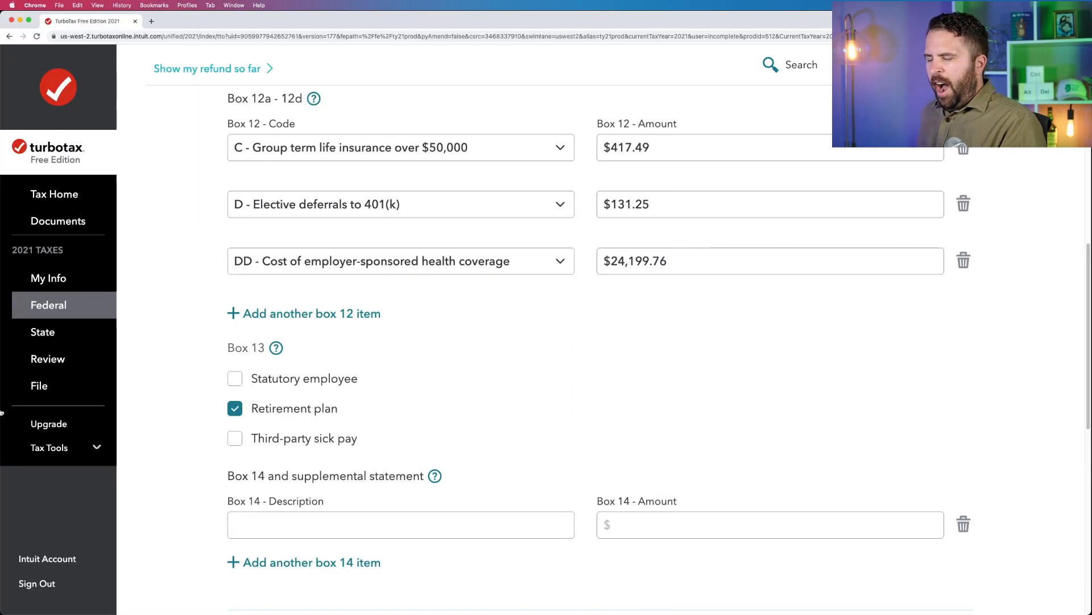
Fill in Box 14 in TurboTax from the W-2 PDF in Preview with the description CA SDI and the amount 835.81.
{"action": "left_click", "coordinate": [7, 453]}
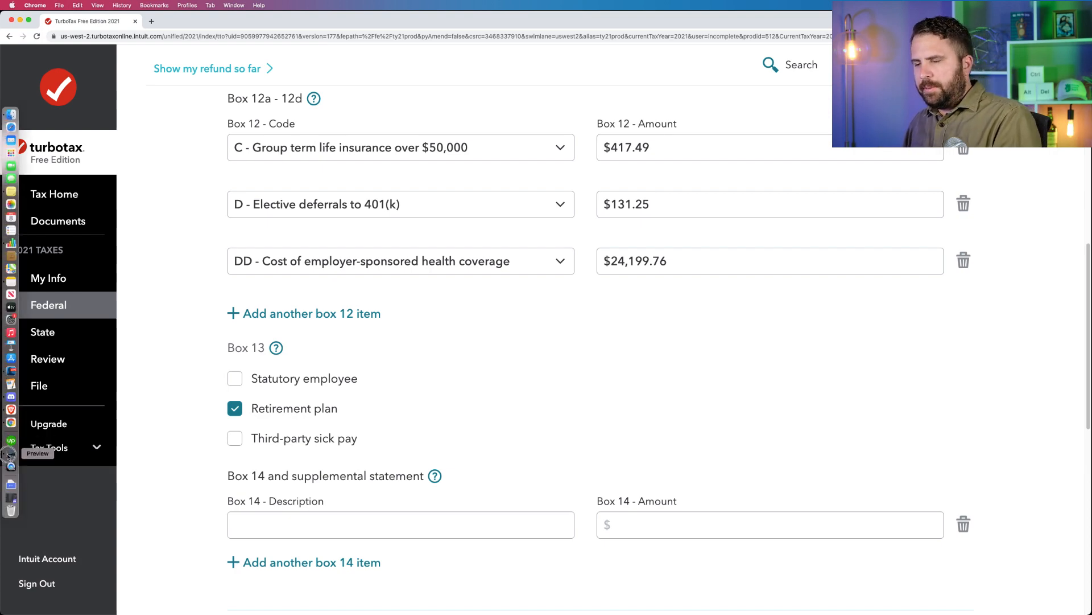
{"action": "left_click", "coordinate": [800, 331]}
{"action": "scroll", "coordinate": [797, 334], "scroll_direction": "down", "scroll_amount": 4}
{"action": "left_click", "coordinate": [434, 400]}
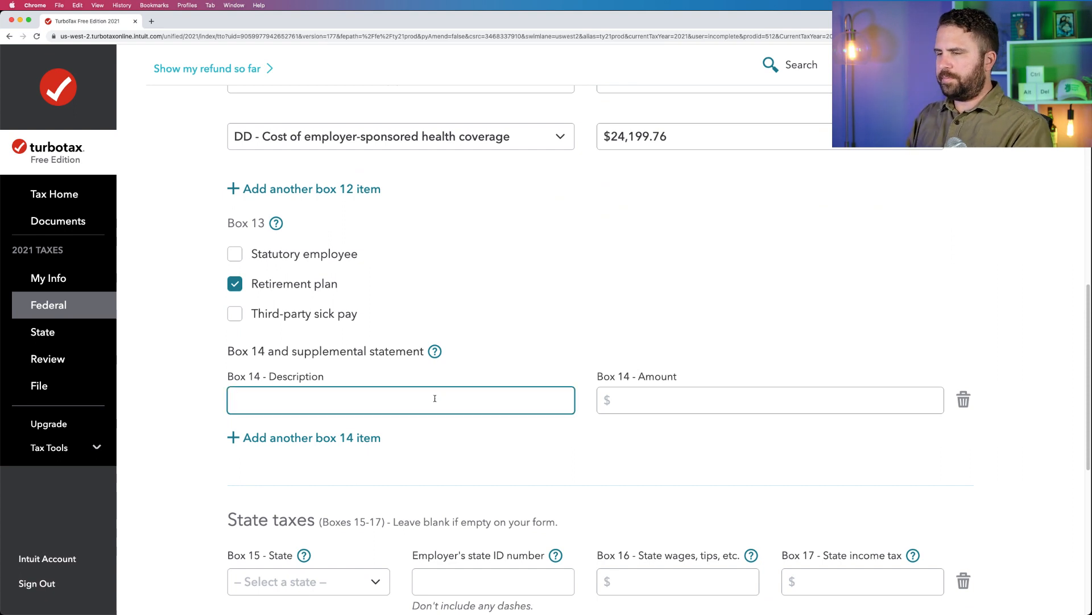
{"action": "type", "text": "CA SDI"}
{"action": "key", "text": "Tab"}
{"action": "type", "text": "8"}
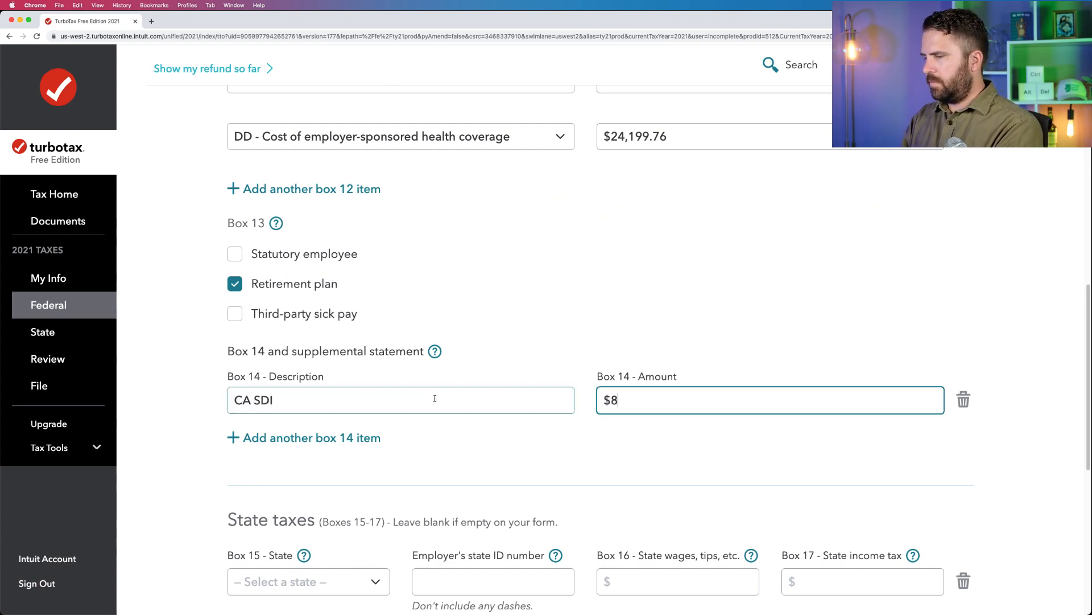
{"action": "type", "text": "35.81"}
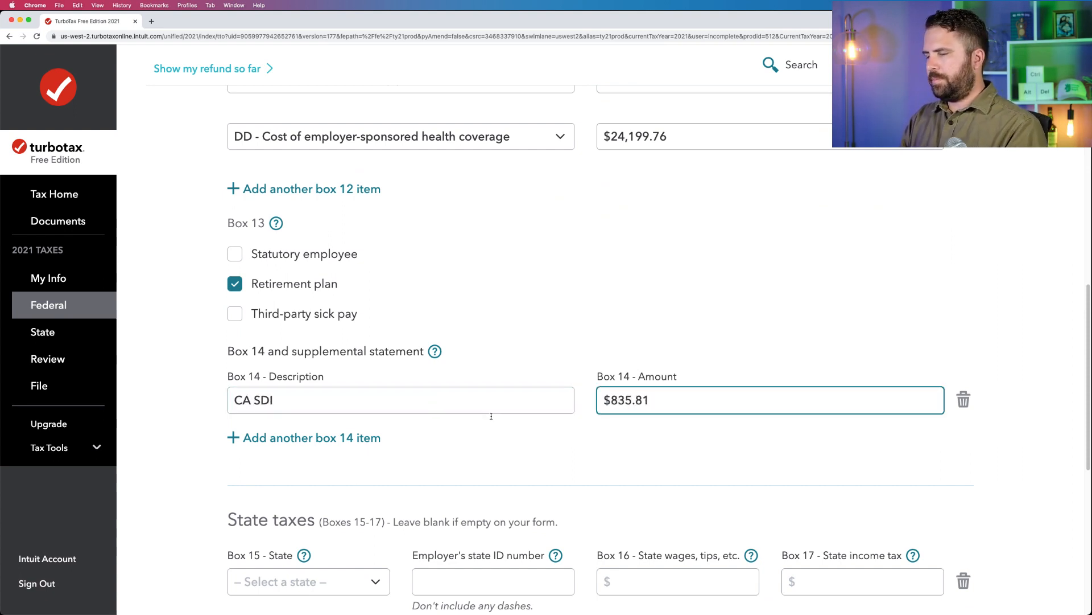
{"action": "scroll", "coordinate": [491, 418], "scroll_direction": "down", "scroll_amount": 5}
{"action": "scroll", "coordinate": [492, 419], "scroll_direction": "down", "scroll_amount": 3}
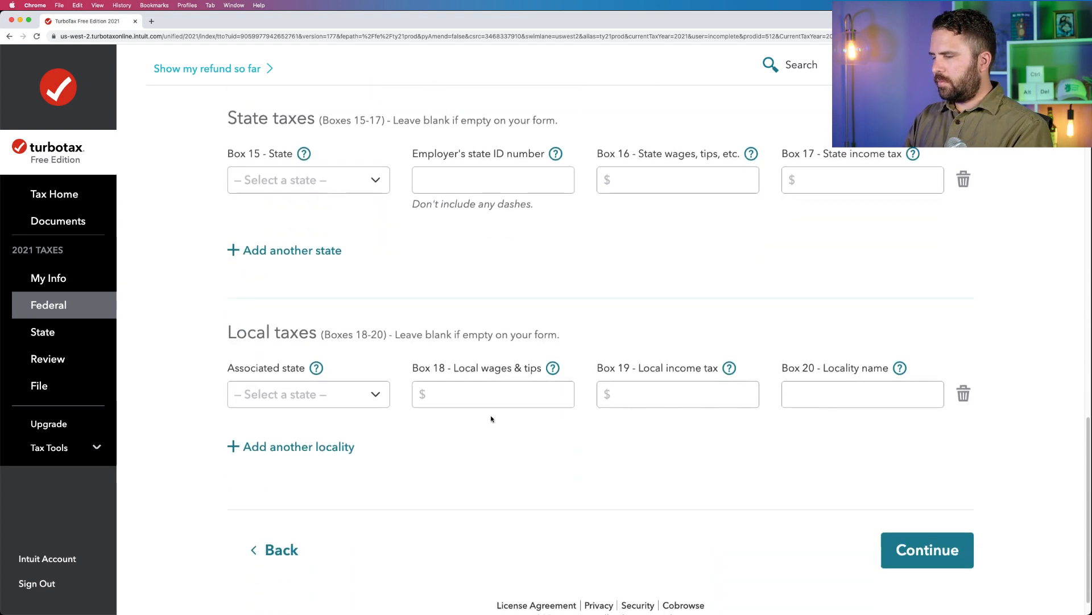
{"action": "scroll", "coordinate": [492, 419], "scroll_direction": "up", "scroll_amount": 4}
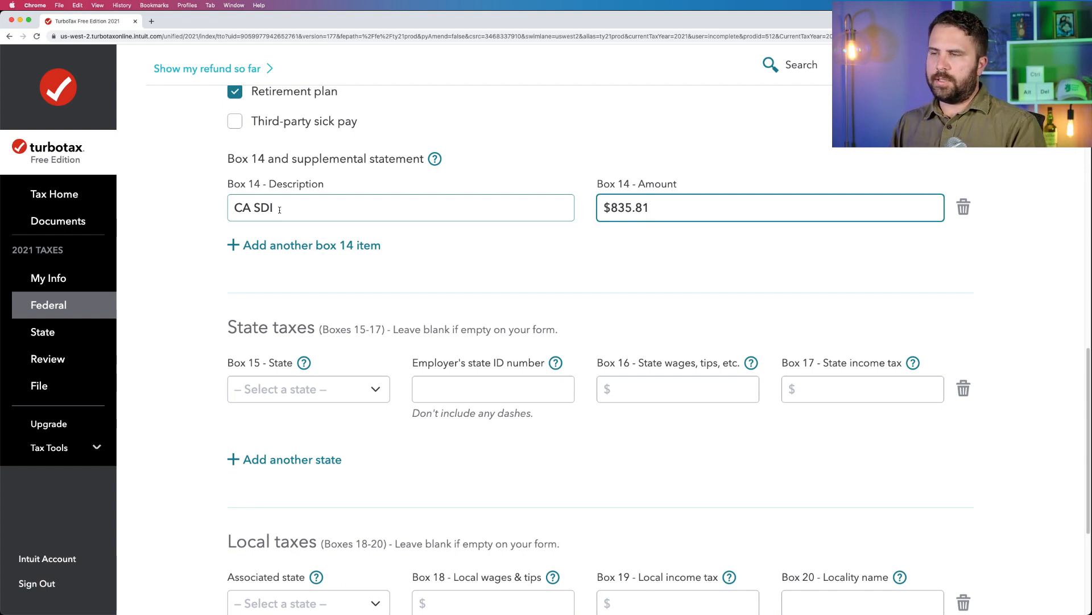
{"action": "left_click_drag", "start_coordinate": [338, 212], "coordinate": [215, 207]}
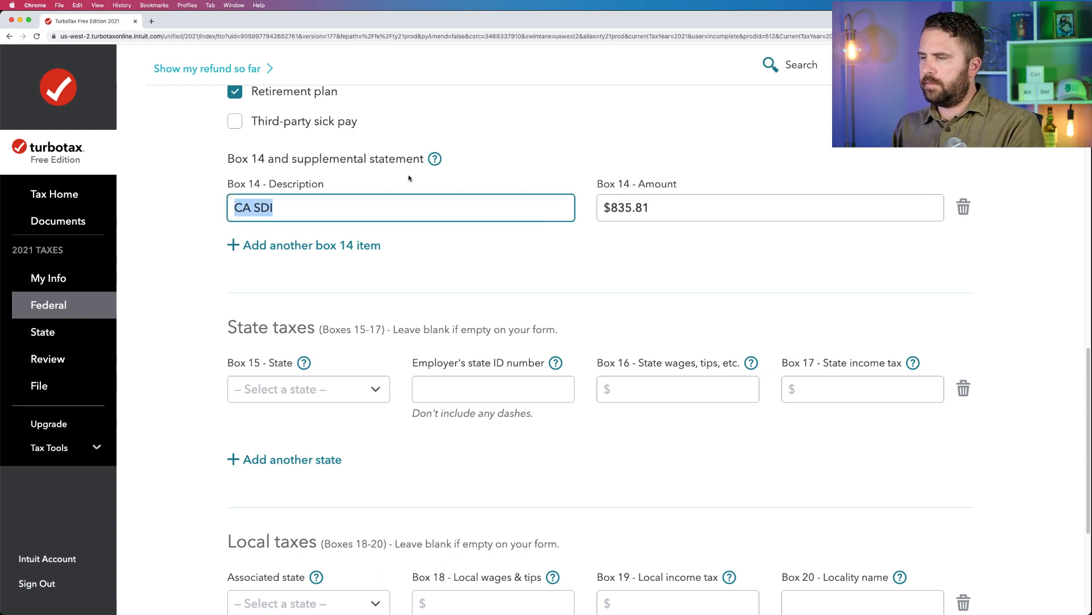
{"action": "scroll", "coordinate": [418, 177], "scroll_direction": "down", "scroll_amount": 3}
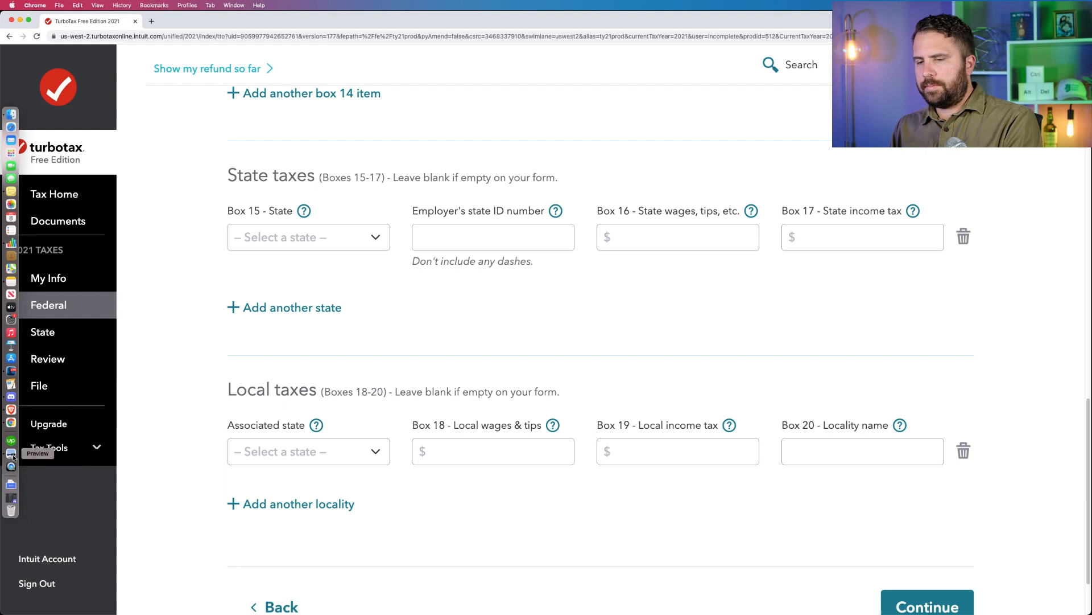
Copy the employer's state ID number from the W-2 PDF in Preview into TurboTax and set the Box 15 state to California.
{"action": "left_click", "coordinate": [11, 454]}
{"action": "left_click", "coordinate": [226, 274]}
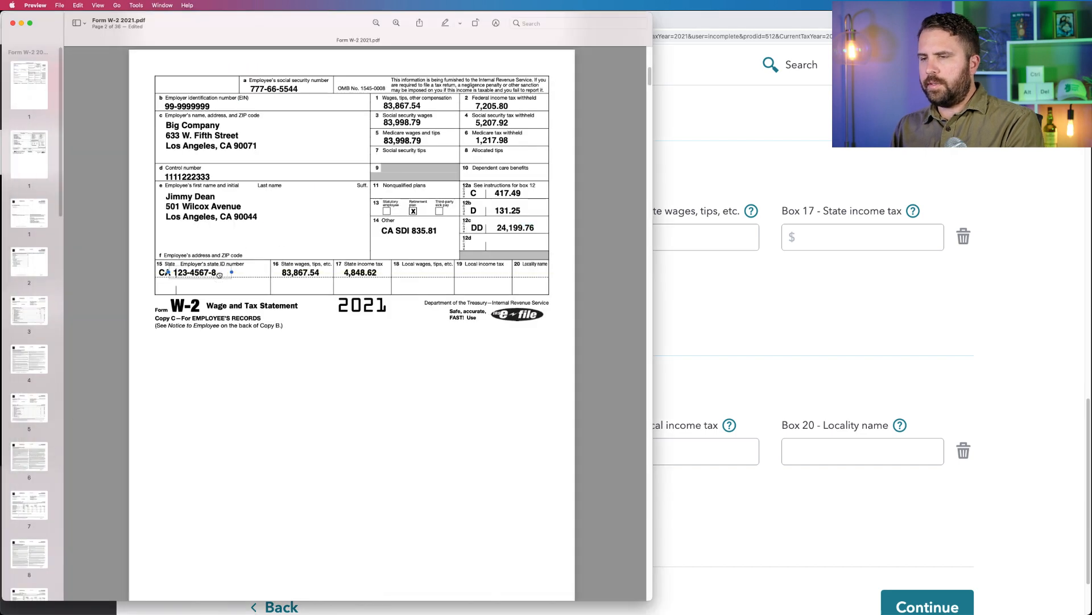
{"action": "key", "text": "super+z"}
{"action": "double_click", "coordinate": [220, 274]}
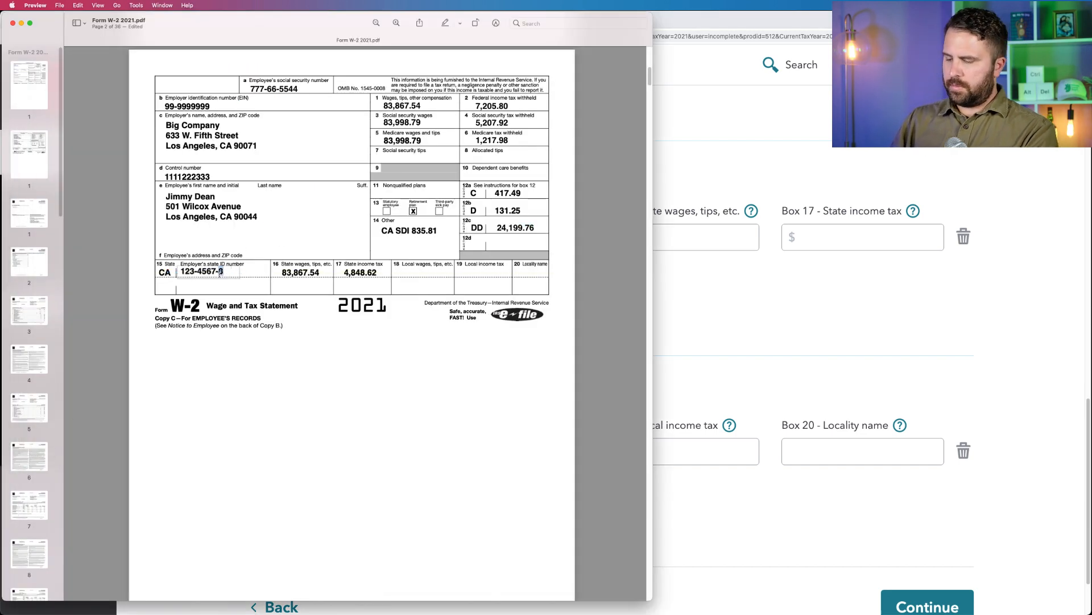
{"action": "key", "text": "super+a"}
{"action": "key", "text": "super+c"}
{"action": "left_click", "coordinate": [759, 161]}
{"action": "left_click", "coordinate": [541, 236]}
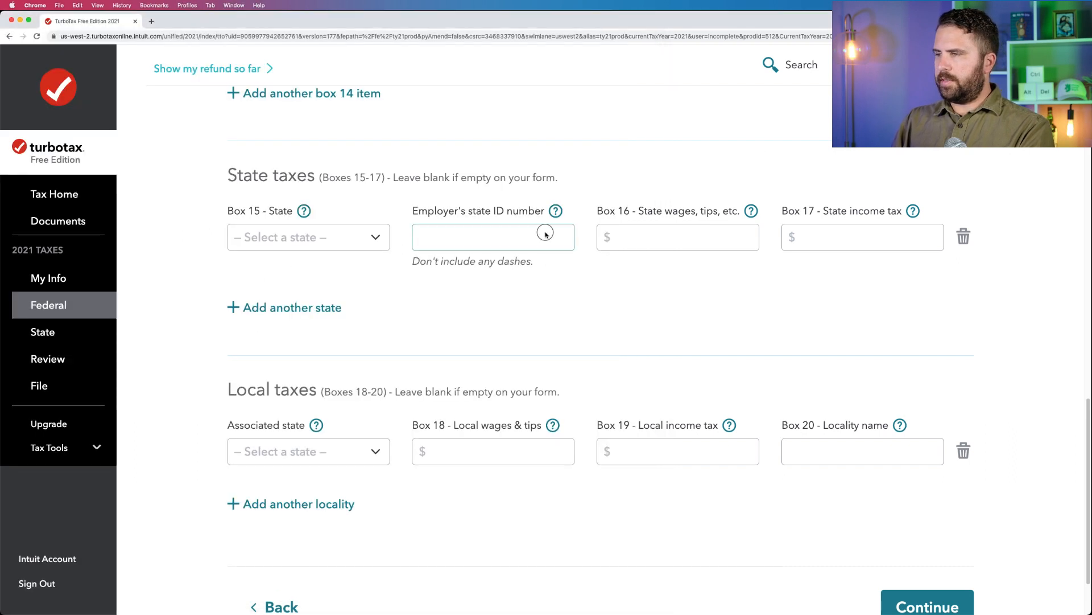
{"action": "key", "text": "super+v"}
{"action": "left_click", "coordinate": [374, 245]}
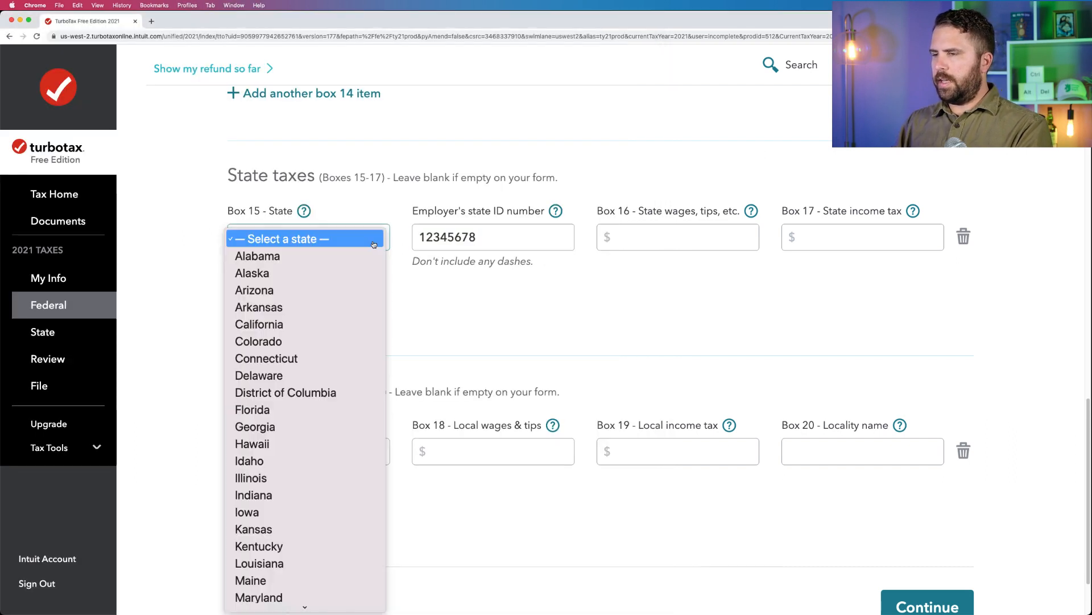
{"action": "left_click", "coordinate": [259, 324]}
{"action": "mouse_move", "coordinate": [2, 368]}
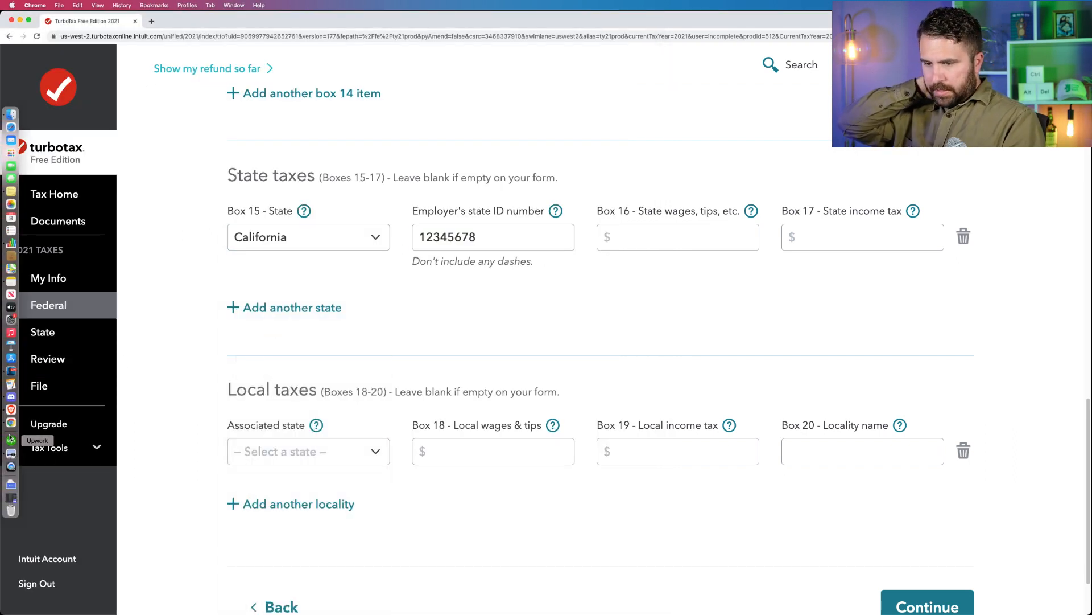
{"action": "left_click", "coordinate": [3, 454]}
{"action": "double_click", "coordinate": [370, 273]}
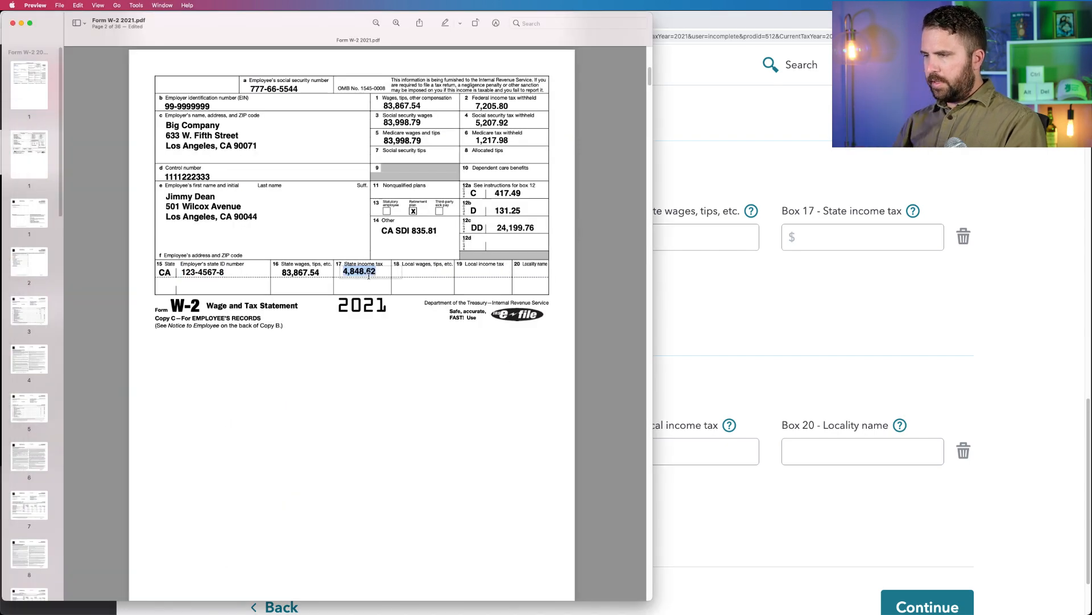
{"action": "double_click", "coordinate": [301, 272]}
{"action": "key", "text": "cmd+c"}
{"action": "left_click", "coordinate": [746, 242]}
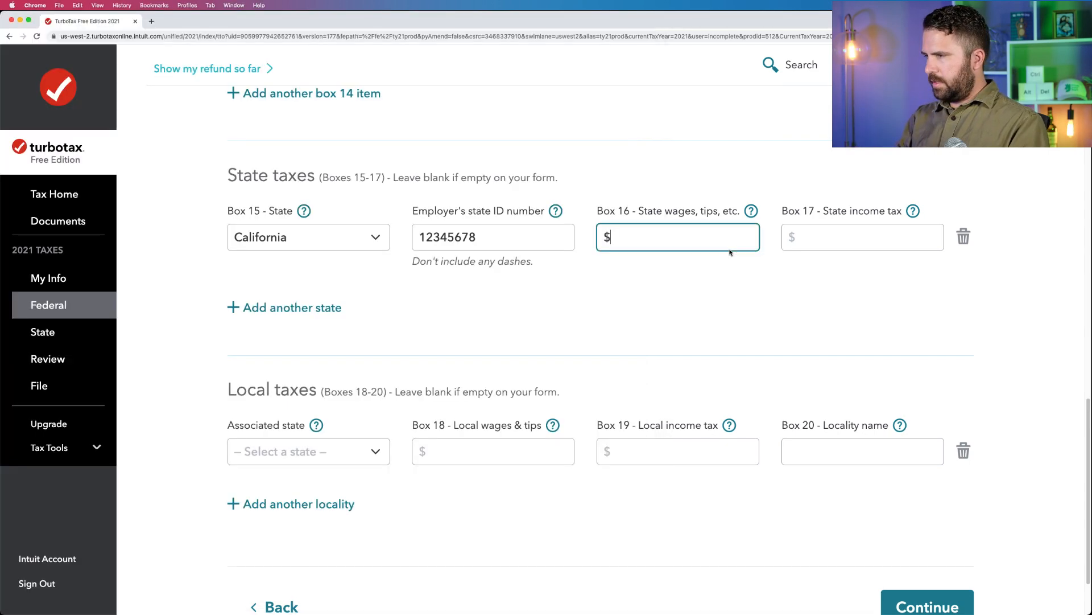
{"action": "key", "text": "super+v"}
Copy the Box 17 state income tax of 4,848.62 from the W-2 PDF in Preview into TurboTax and submit the W-2.
{"action": "mouse_move", "coordinate": [7, 421]}
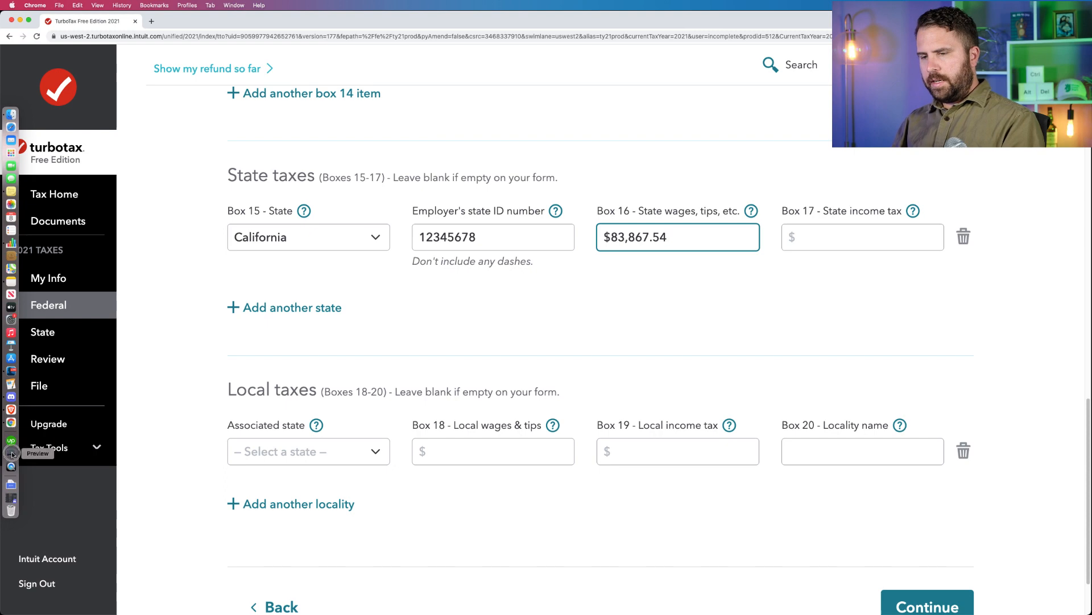
{"action": "left_click", "coordinate": [11, 453]}
{"action": "double_click", "coordinate": [360, 271]}
{"action": "key", "text": "super+c"}
{"action": "left_click", "coordinate": [879, 230]}
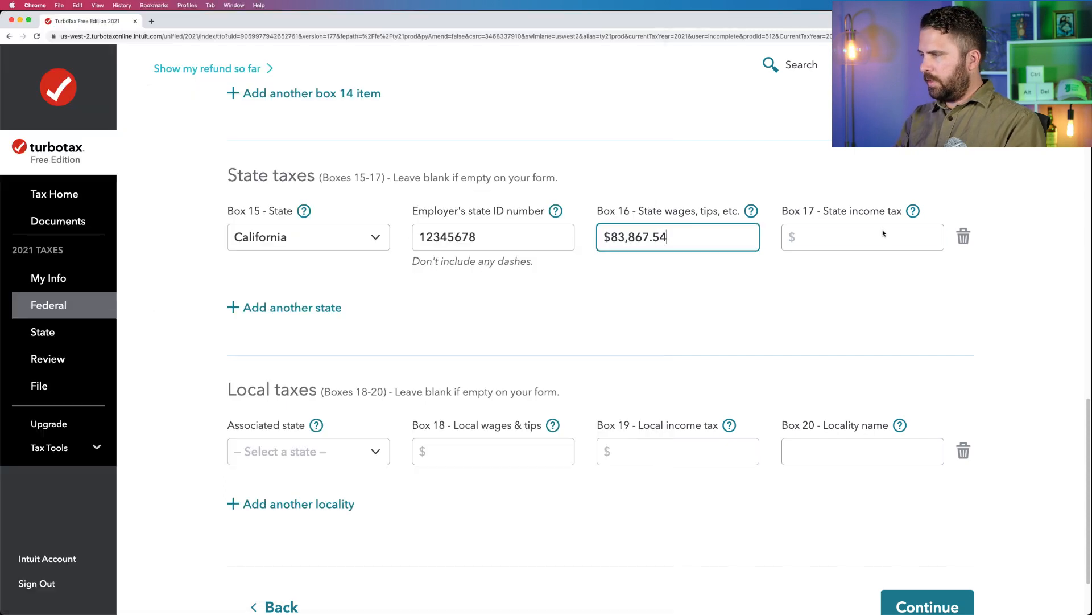
{"action": "key", "text": "super+v"}
{"action": "scroll", "coordinate": [730, 360], "scroll_direction": "down", "scroll_amount": 3}
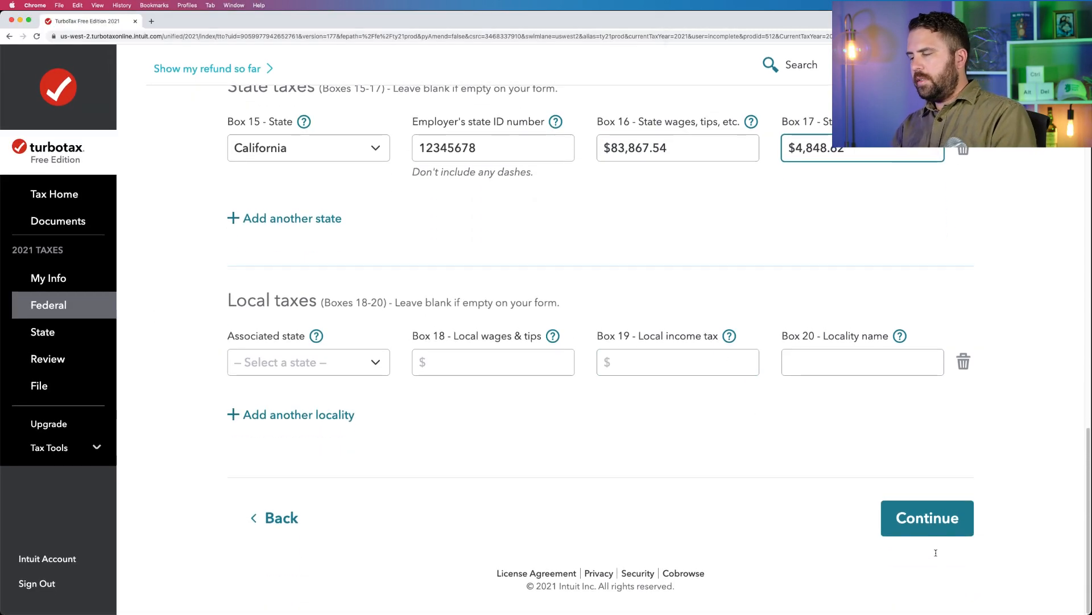
{"action": "left_click", "coordinate": [931, 533]}
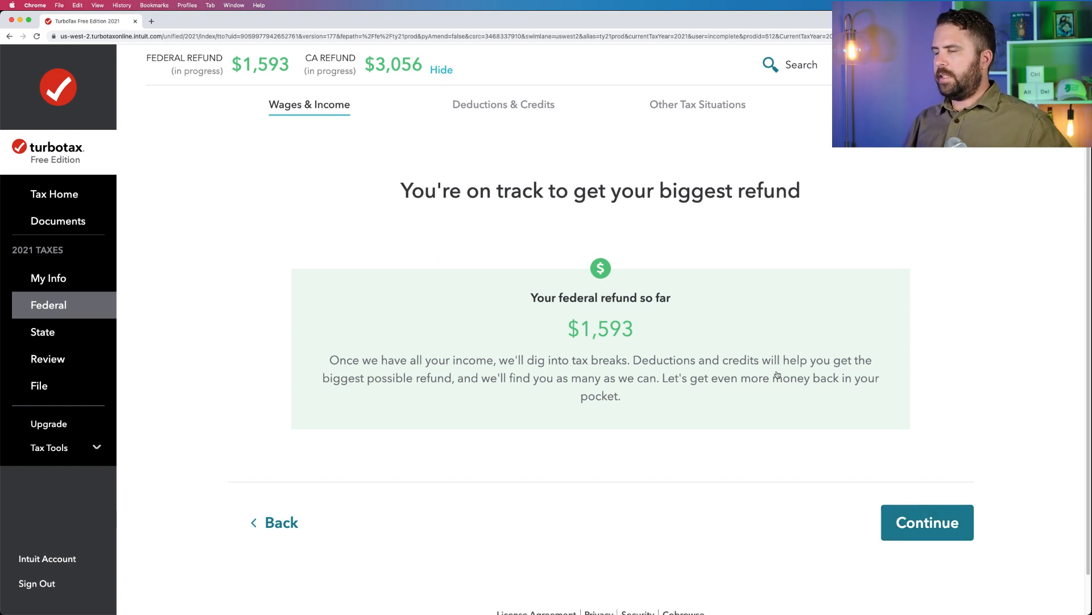
Declare that none of the uncommon situations apply to the W-2 and proceed past the W-2 summary to the income list.
{"action": "left_click", "coordinate": [926, 523]}
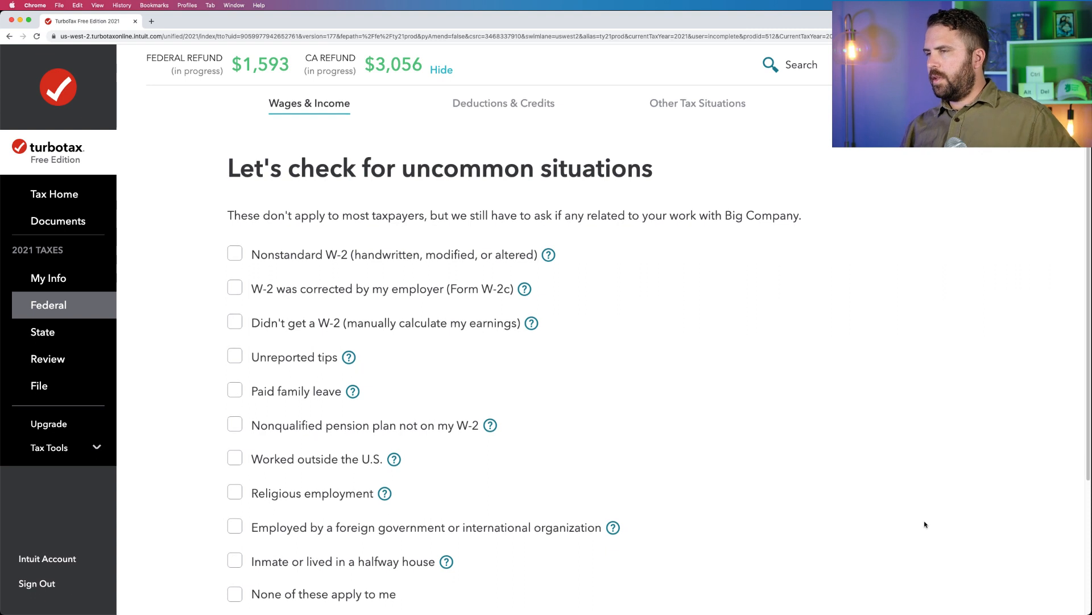
{"action": "scroll", "coordinate": [926, 523], "scroll_direction": "down", "scroll_amount": 2}
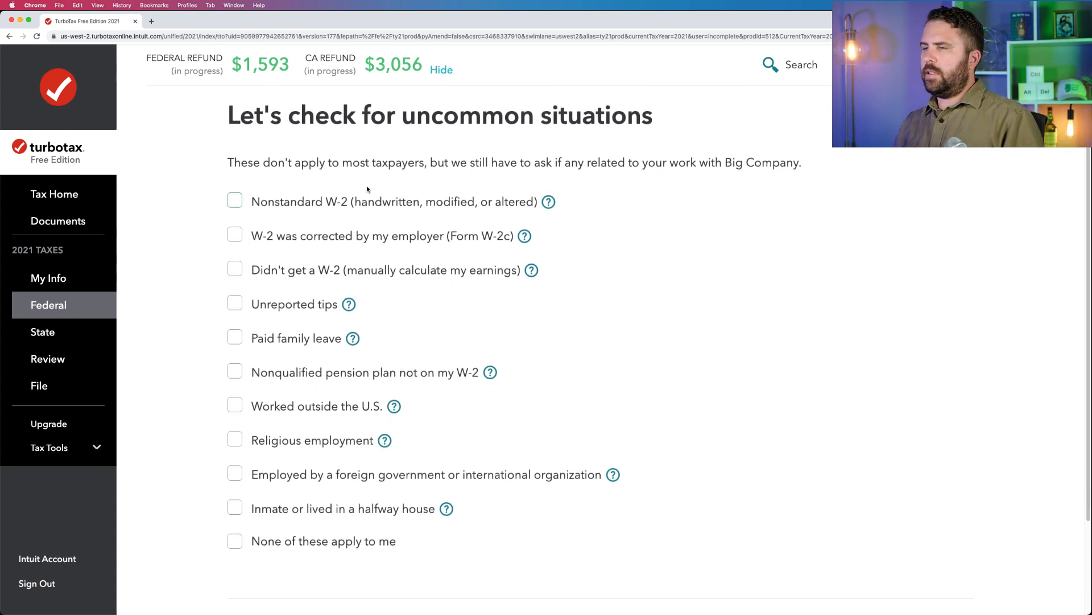
{"action": "left_click_drag", "start_coordinate": [227, 162], "coordinate": [731, 177]}
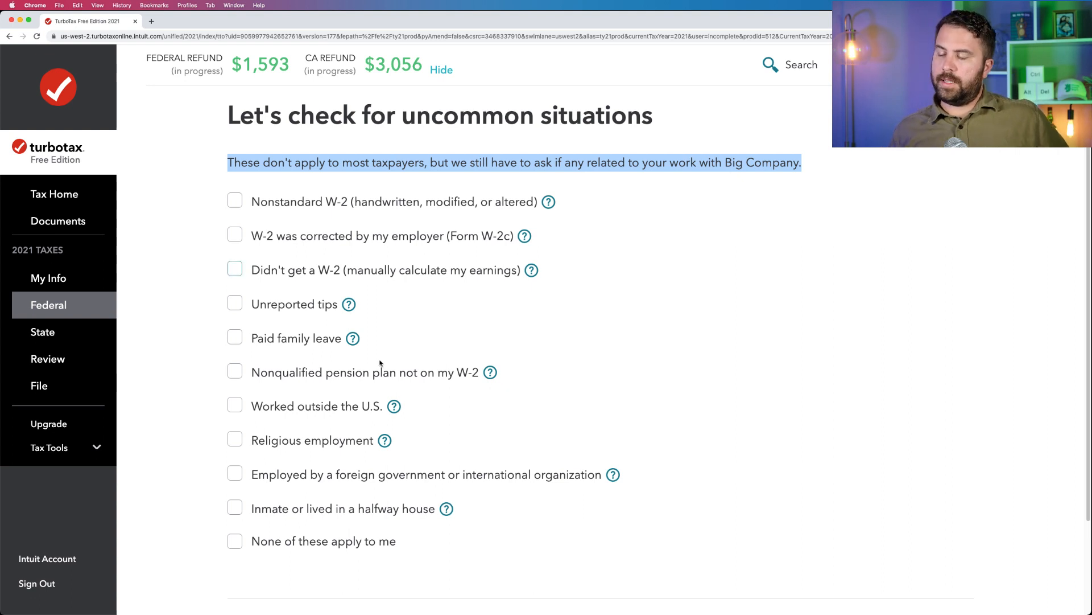
{"action": "left_click", "coordinate": [230, 542]}
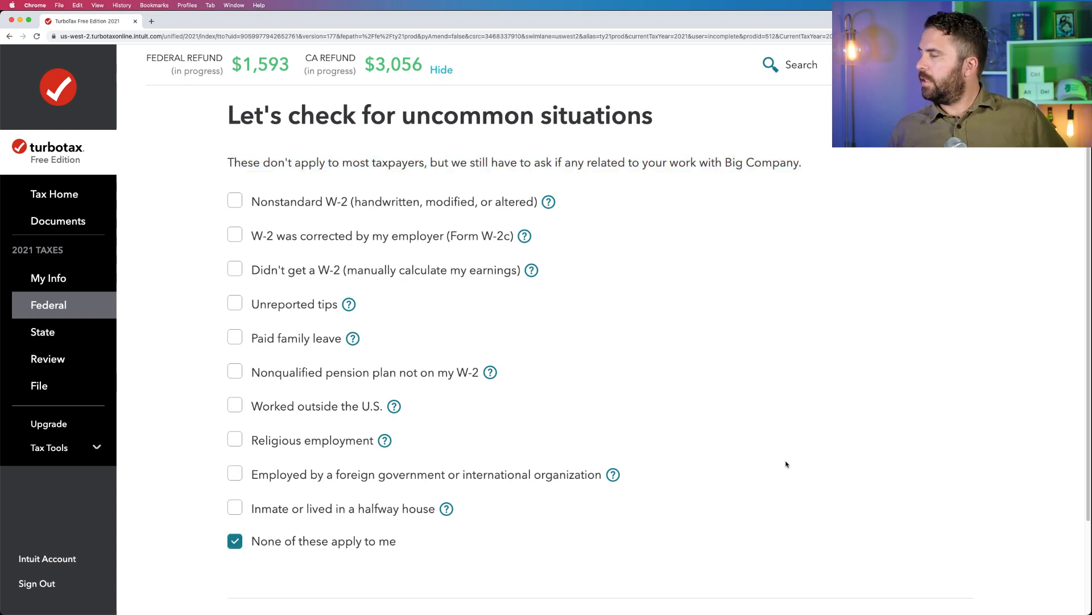
{"action": "scroll", "coordinate": [787, 463], "scroll_direction": "down", "scroll_amount": 2}
{"action": "left_click", "coordinate": [897, 518]}
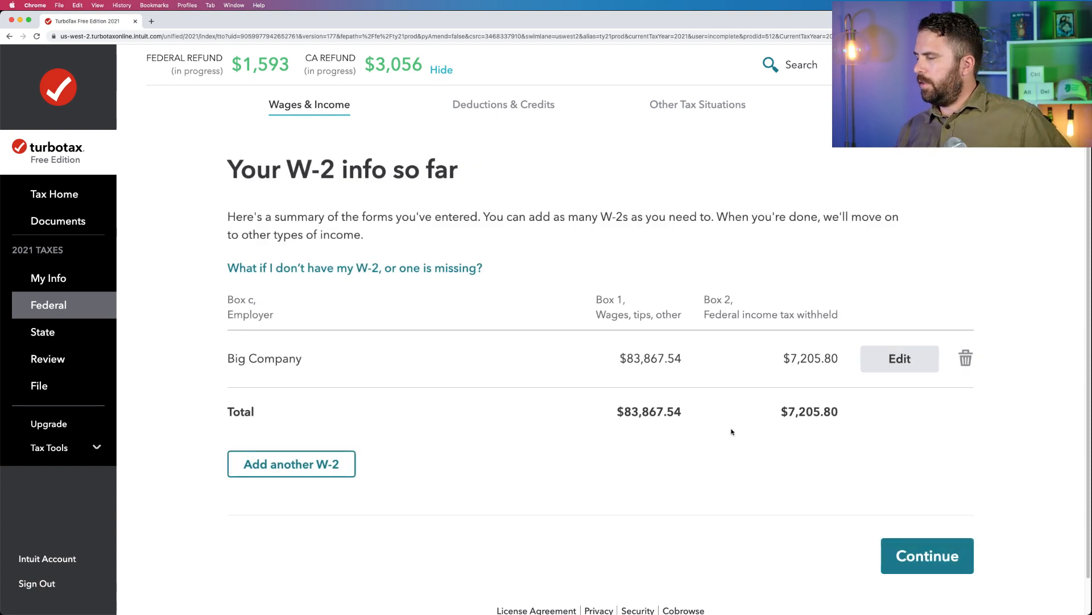
{"action": "left_click", "coordinate": [965, 562]}
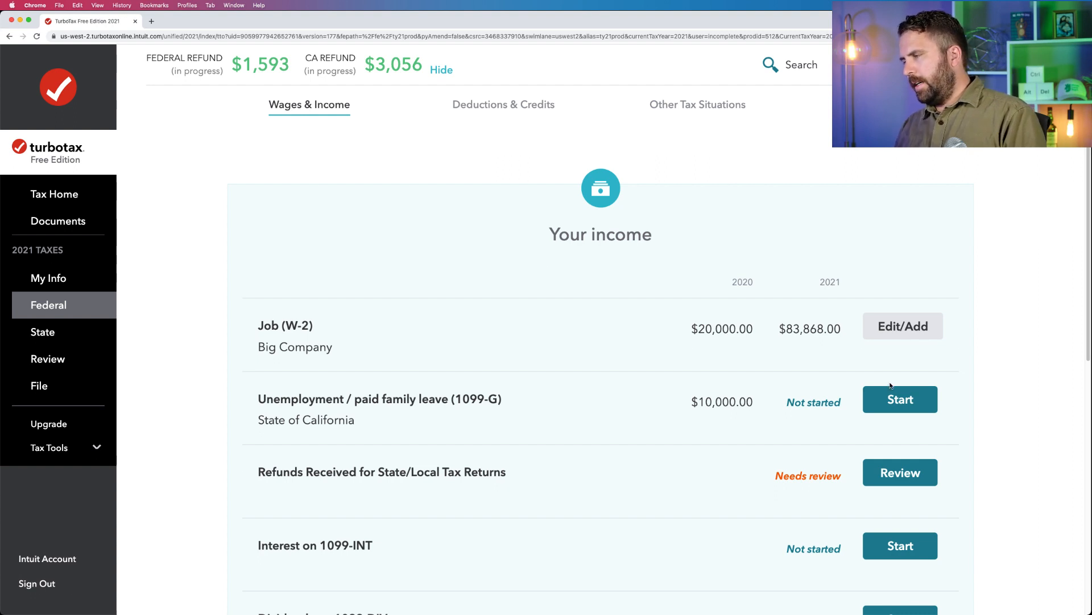
Review the Refunds Received for State/Local Tax Returns topic and return to the income list.
{"action": "scroll", "coordinate": [814, 392], "scroll_direction": "down", "scroll_amount": 3}
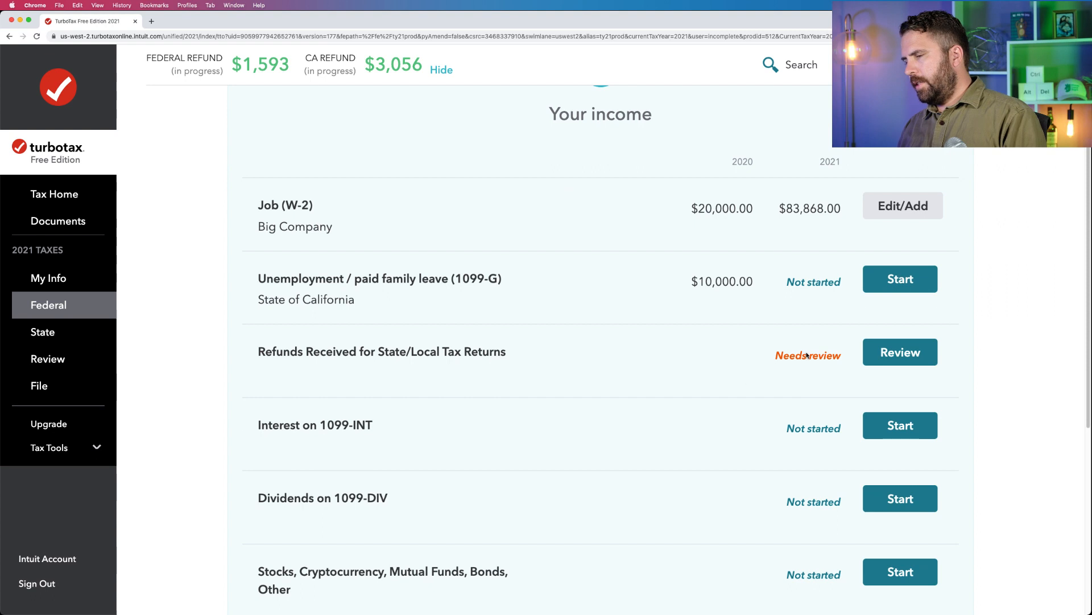
{"action": "left_click", "coordinate": [897, 352]}
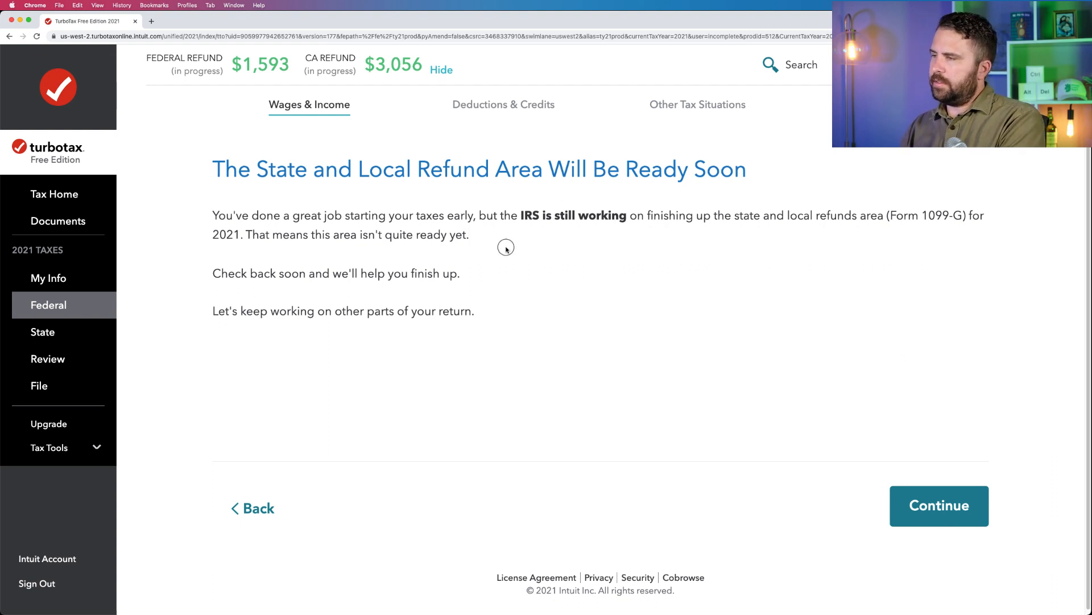
{"action": "left_click", "coordinate": [954, 502]}
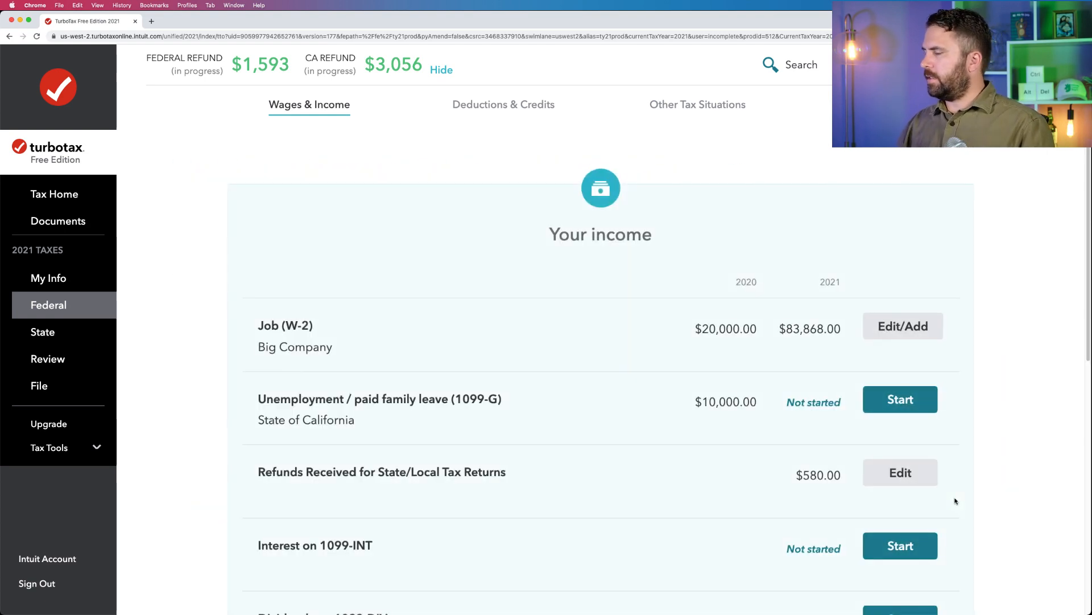
Recheck the Refunds Received for State/Local Tax Returns topic and examine its 2021 amount in the income list.
{"action": "scroll", "coordinate": [915, 350], "scroll_direction": "down", "scroll_amount": 3}
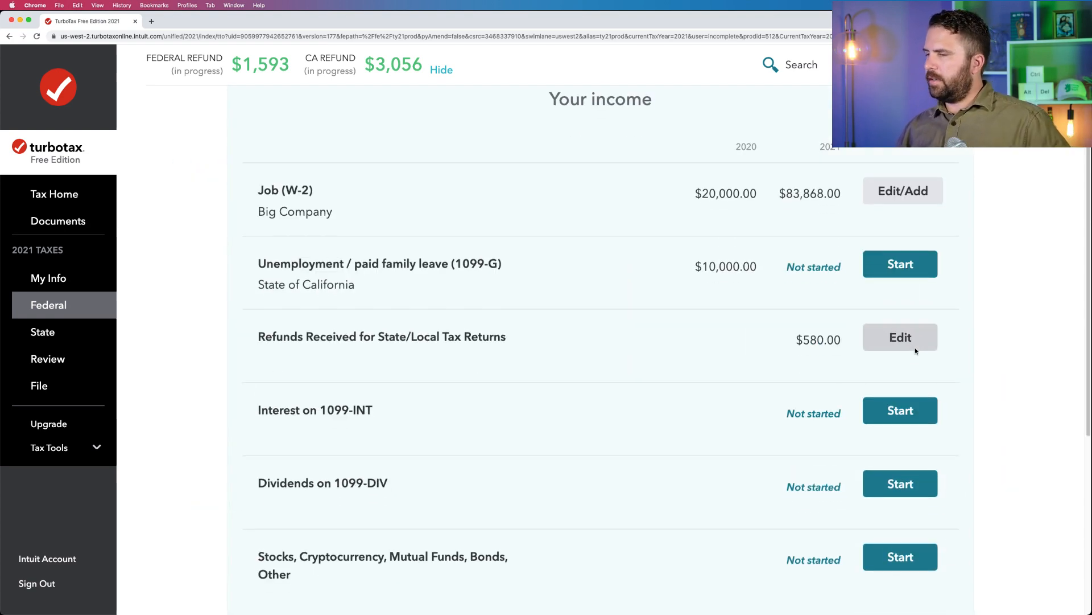
{"action": "left_click", "coordinate": [898, 346]}
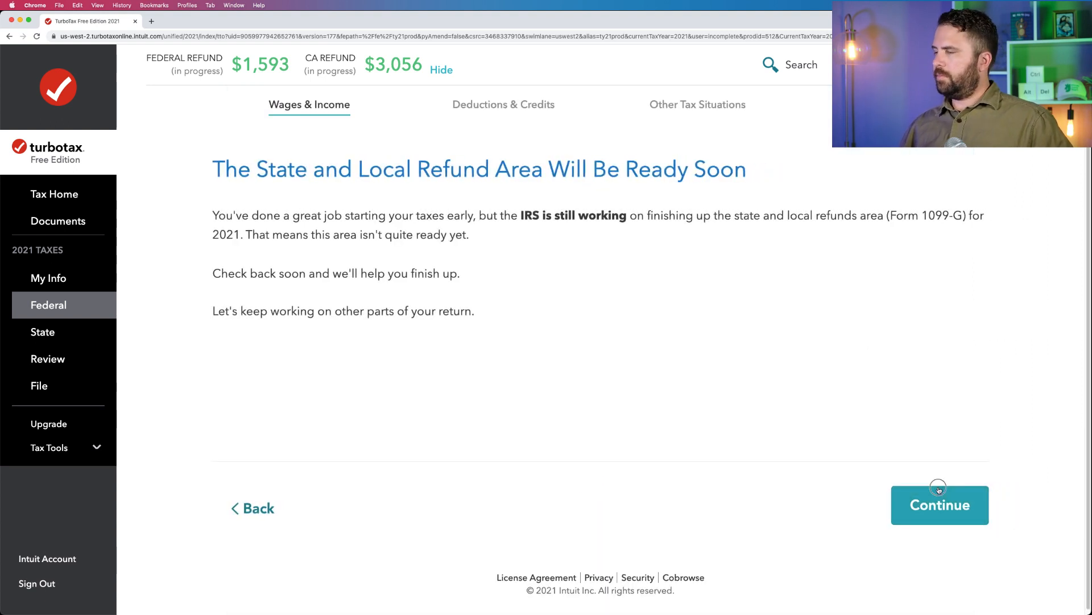
{"action": "left_click", "coordinate": [939, 489]}
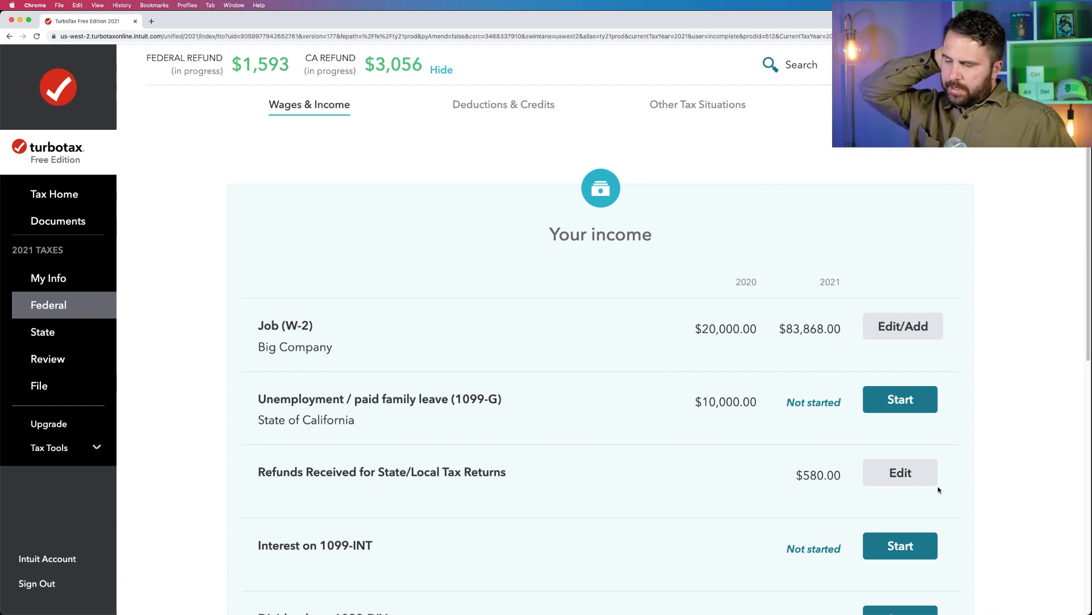
{"action": "left_click_drag", "start_coordinate": [511, 471], "coordinate": [254, 465]}
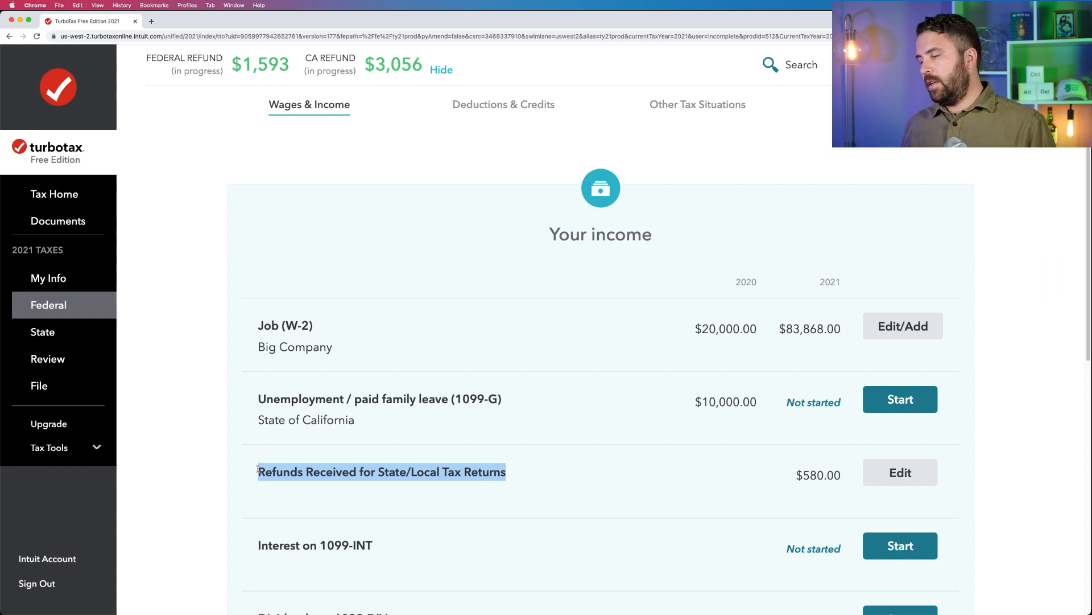
{"action": "scroll", "coordinate": [507, 489], "scroll_direction": "down", "scroll_amount": 3}
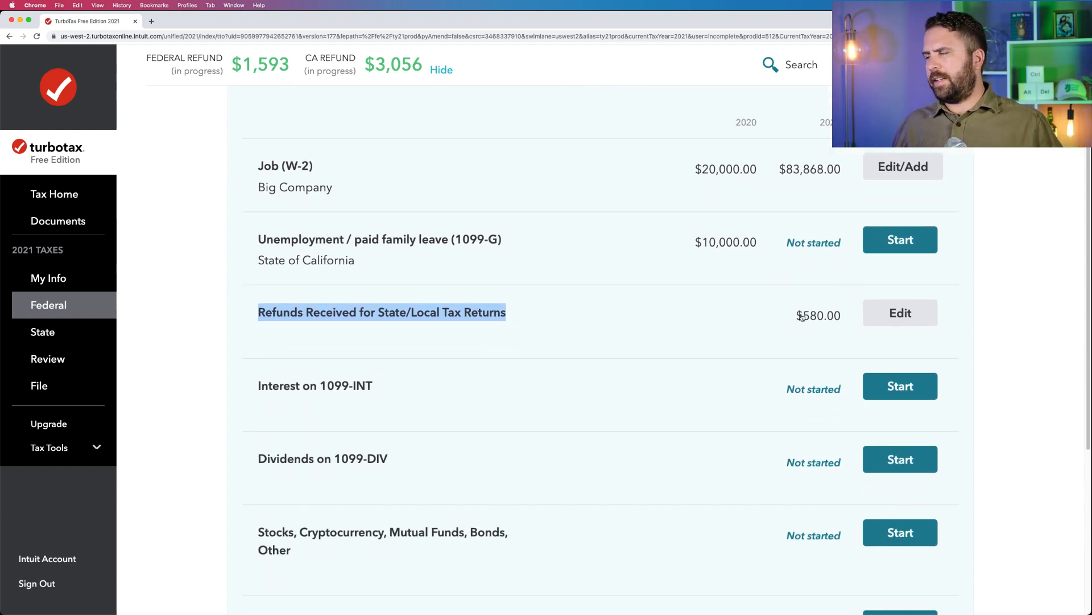
{"action": "left_click", "coordinate": [795, 318]}
{"action": "left_click_drag", "start_coordinate": [795, 317], "coordinate": [843, 316]}
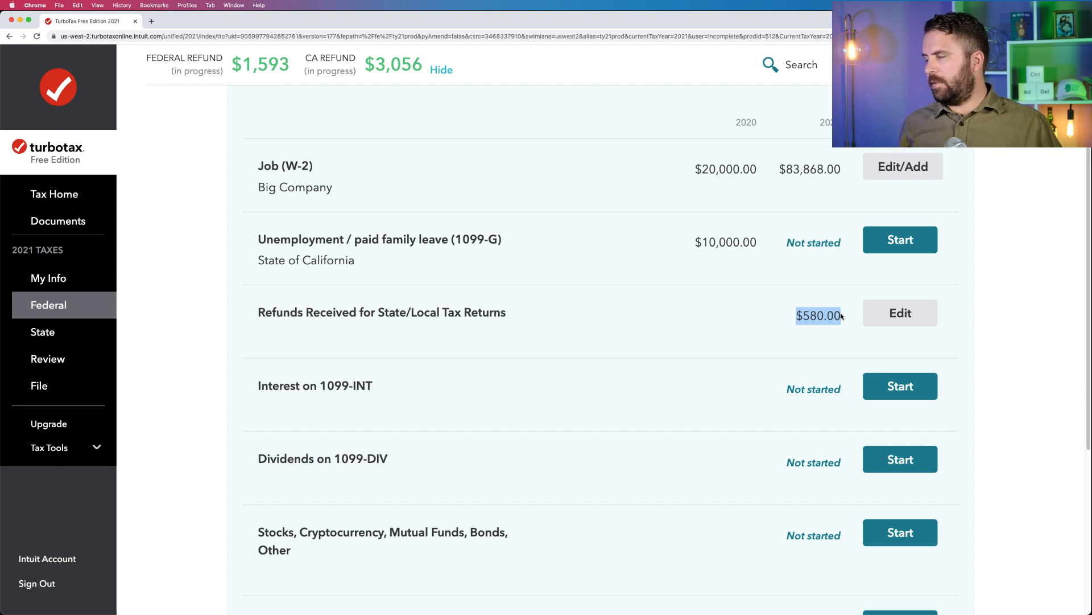
{"action": "left_click", "coordinate": [842, 317]}
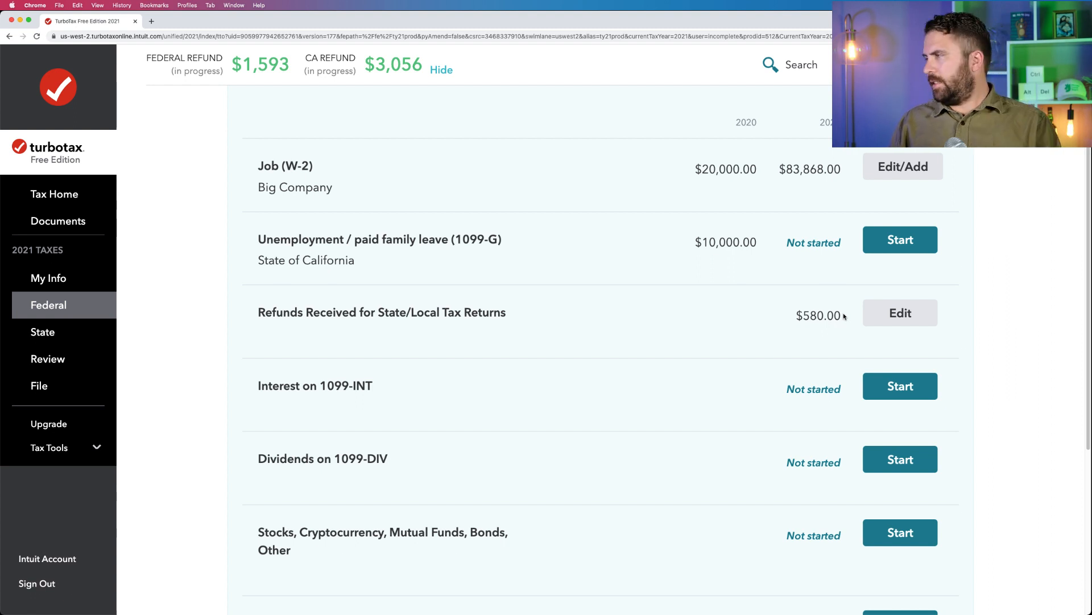
{"action": "scroll", "coordinate": [844, 317], "scroll_direction": "down", "scroll_amount": 3}
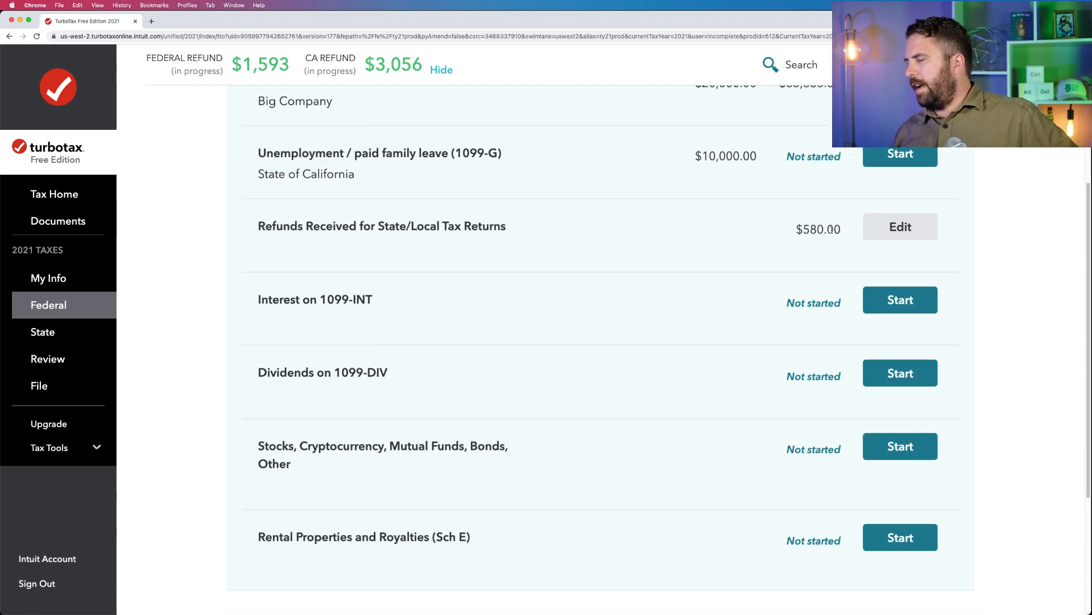
{"action": "left_click", "coordinate": [842, 230]}
{"action": "left_click_drag", "start_coordinate": [842, 230], "coordinate": [785, 227]}
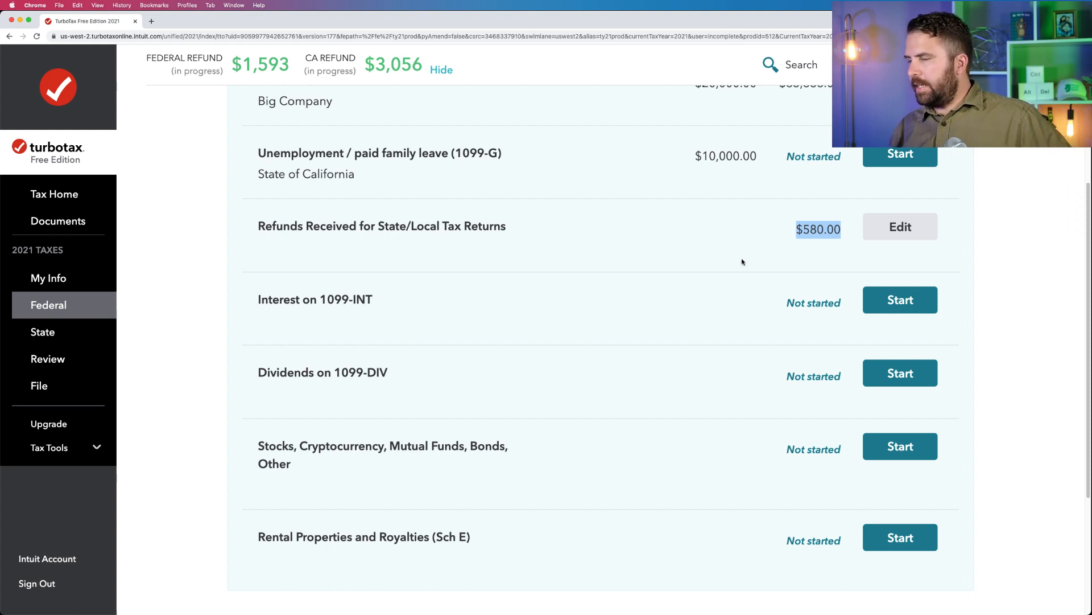
Start Interest on 1099-INT, answer Yes to receiving interest income, and choose to change how the form is entered instead of importing it.
{"action": "left_click", "coordinate": [898, 308]}
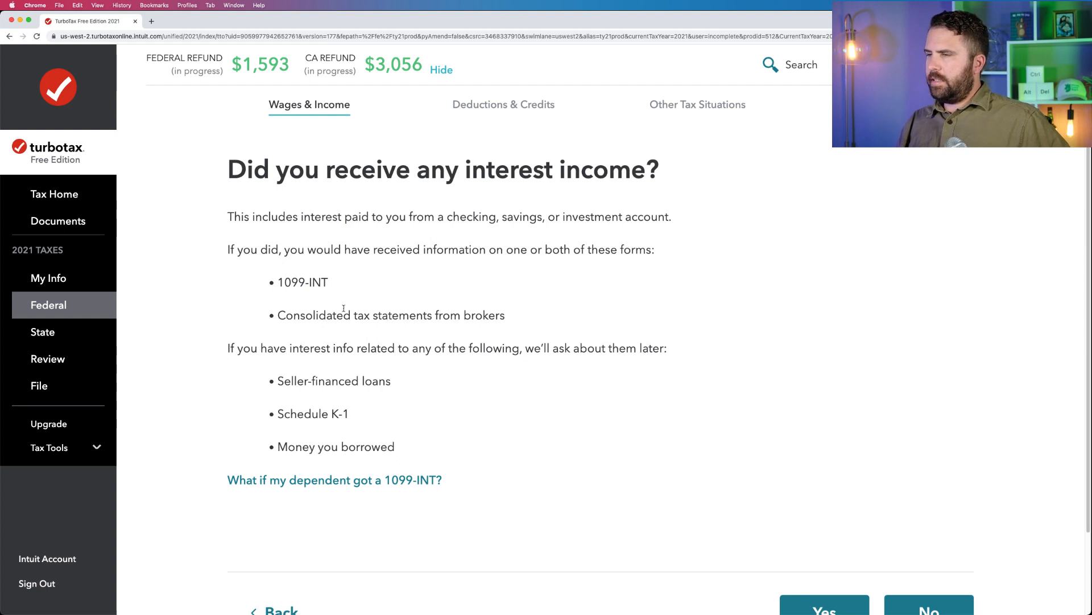
{"action": "scroll", "coordinate": [344, 308], "scroll_direction": "down", "scroll_amount": 1}
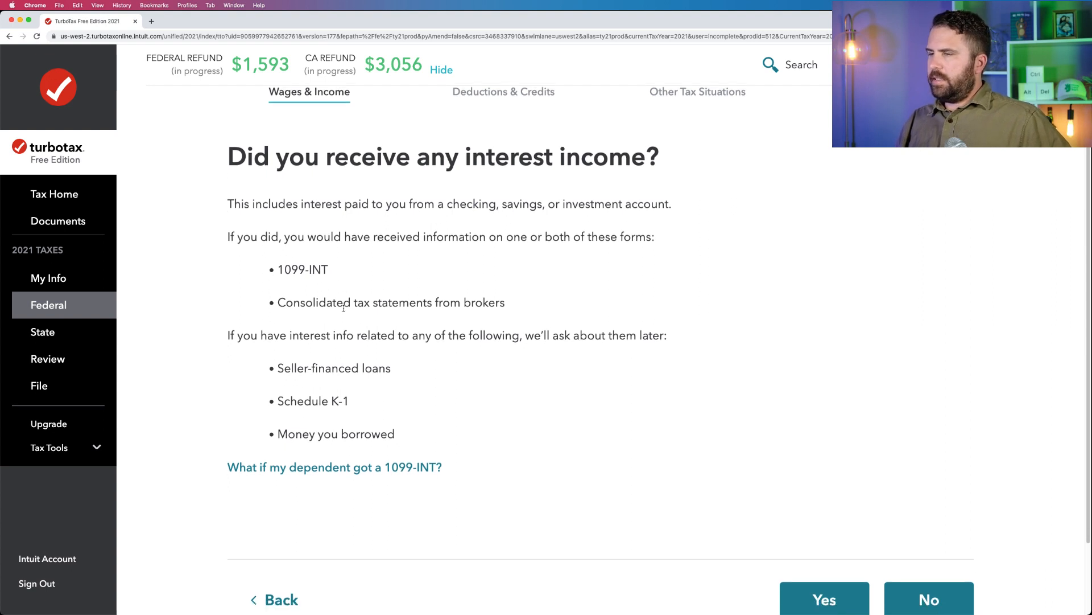
{"action": "left_click", "coordinate": [825, 597]}
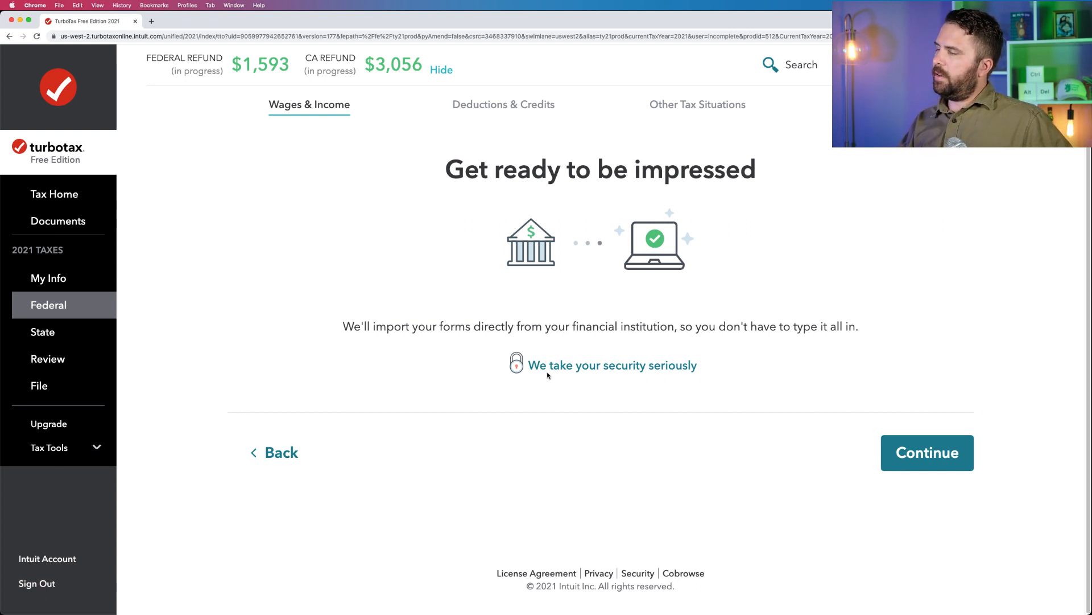
{"action": "left_click", "coordinate": [928, 436]}
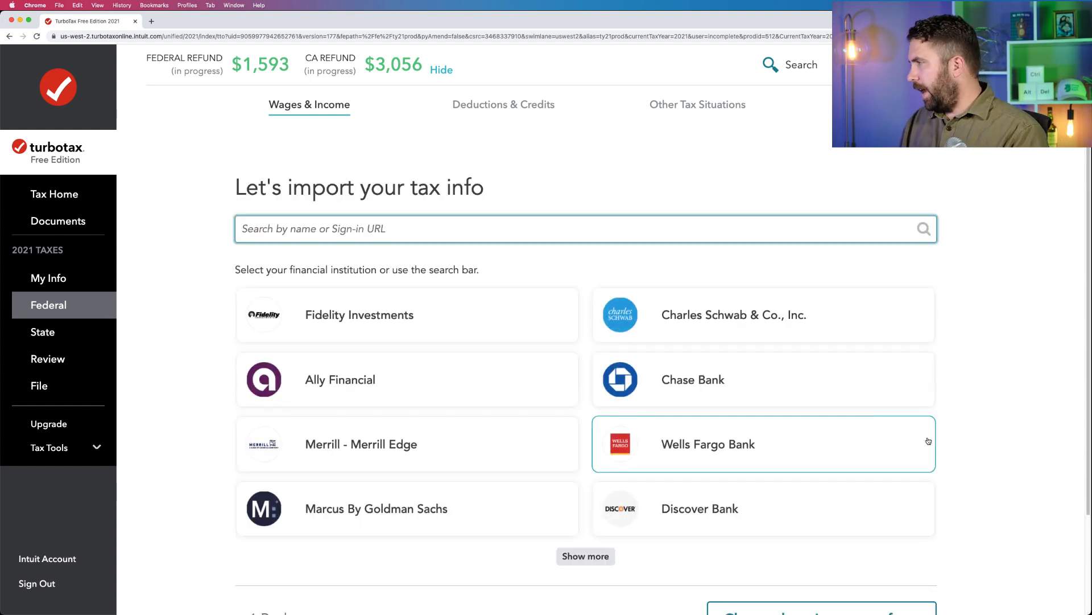
{"action": "scroll", "coordinate": [929, 436], "scroll_direction": "down", "scroll_amount": 3}
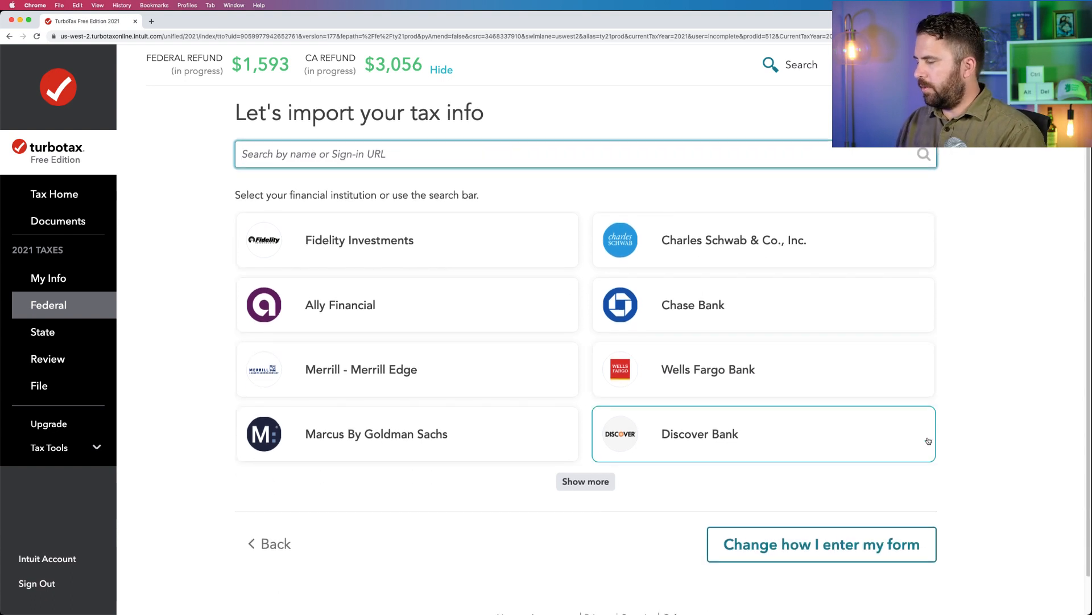
{"action": "left_click", "coordinate": [866, 551]}
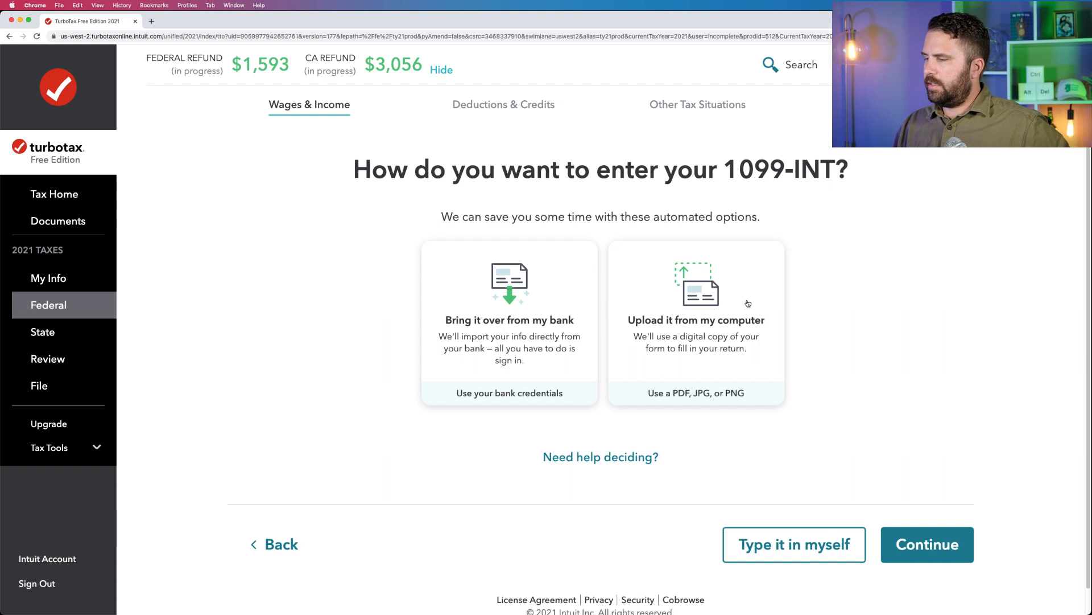
Choose to enter the 1099-INT manually and consult the sample tax forms in the Form W-2 2021 PDF in Preview.
{"action": "left_click", "coordinate": [756, 540]}
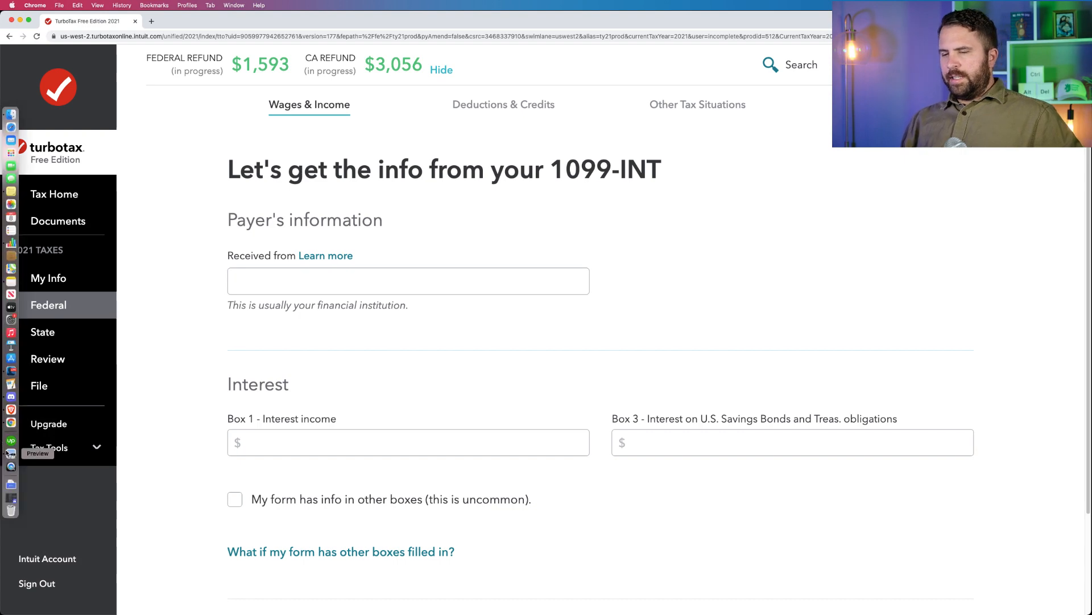
{"action": "left_click", "coordinate": [9, 453]}
{"action": "scroll", "coordinate": [203, 202], "scroll_direction": "down", "scroll_amount": 10}
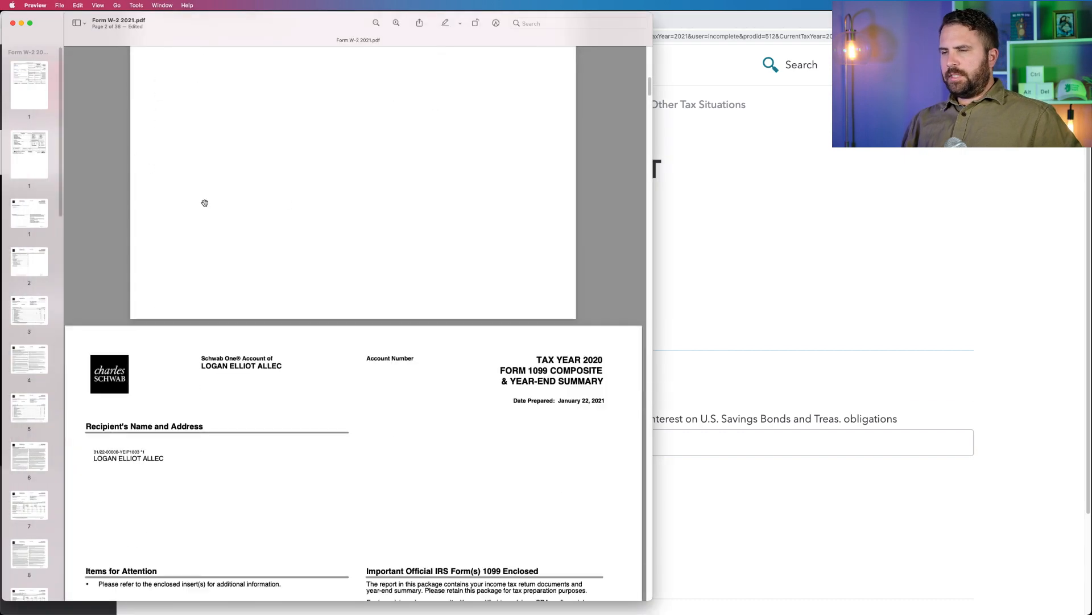
{"action": "left_click", "coordinate": [41, 177]}
{"action": "left_click", "coordinate": [37, 106]}
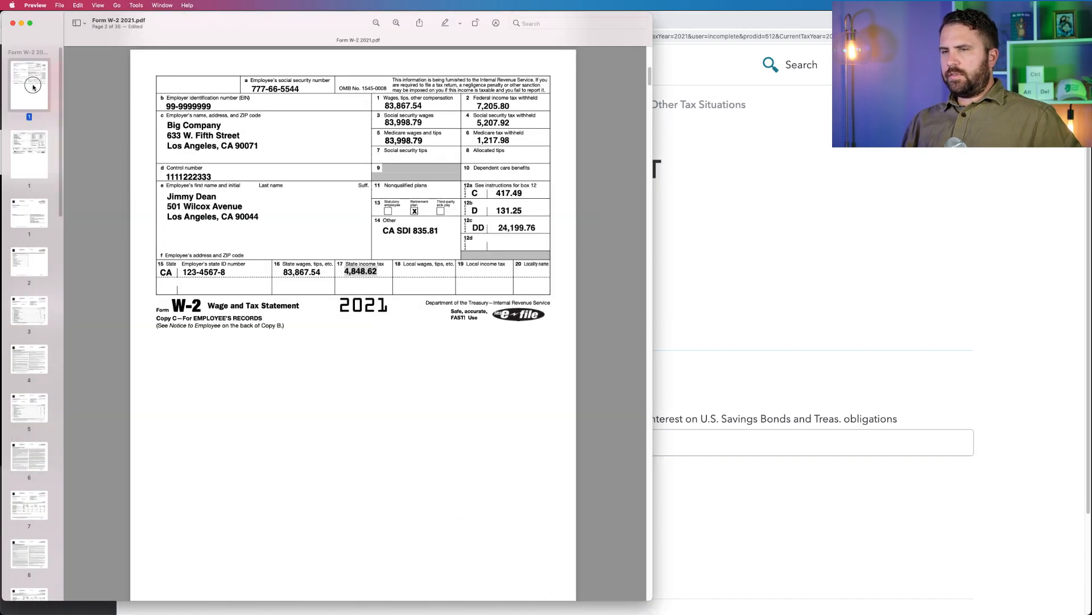
{"action": "left_click", "coordinate": [824, 212]}
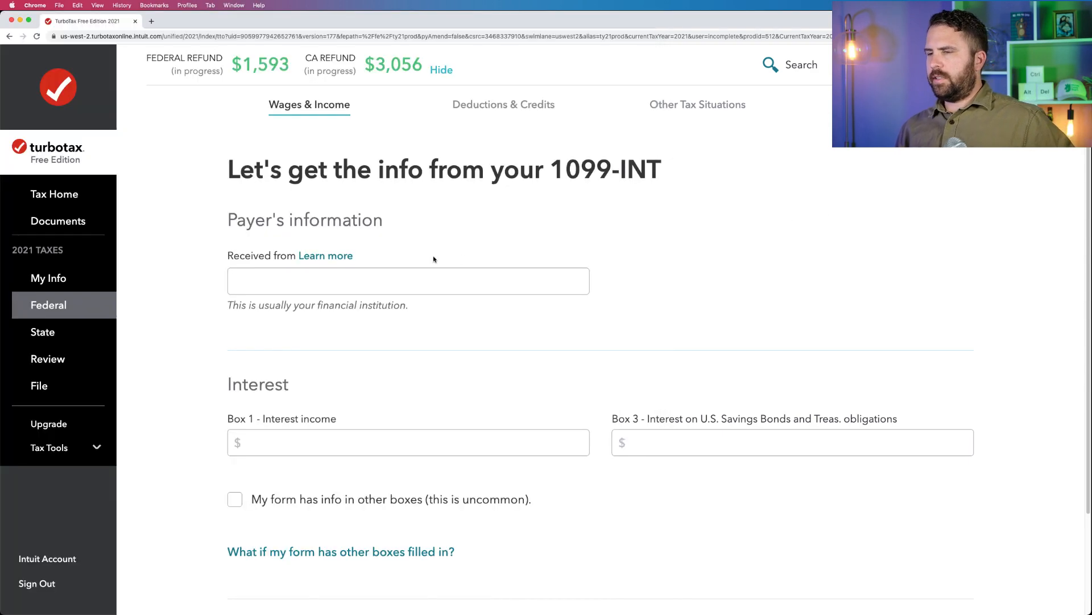
Enter Big Bank as the 1099-INT payer with $100 of Box 1 interest income and submit the form.
{"action": "left_click", "coordinate": [382, 283]}
{"action": "type", "text": "Big Bank"}
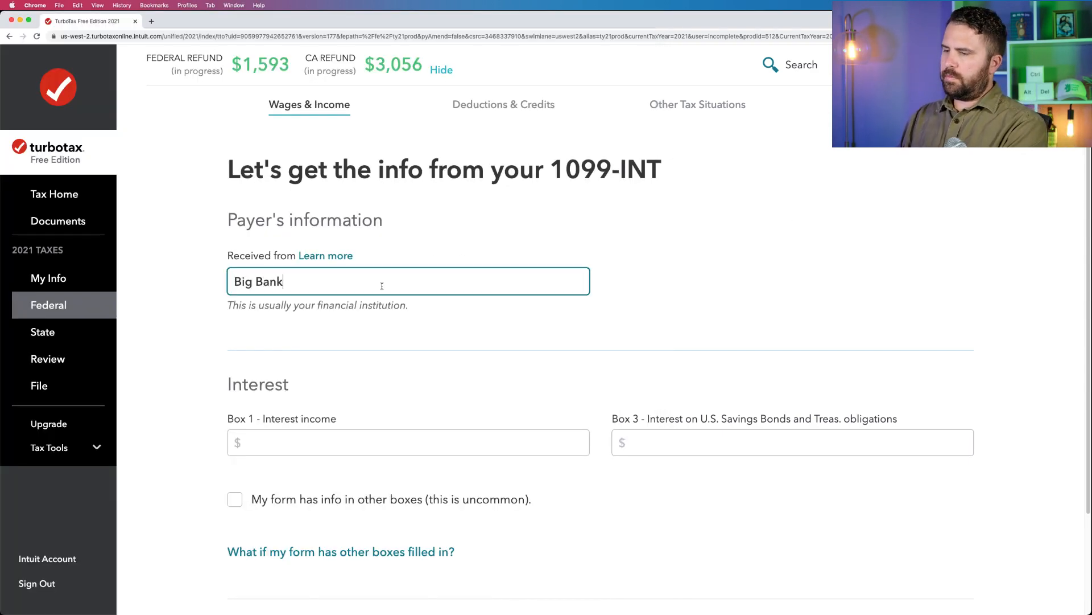
{"action": "scroll", "coordinate": [380, 285], "scroll_direction": "down", "scroll_amount": 3}
{"action": "left_click", "coordinate": [264, 317]}
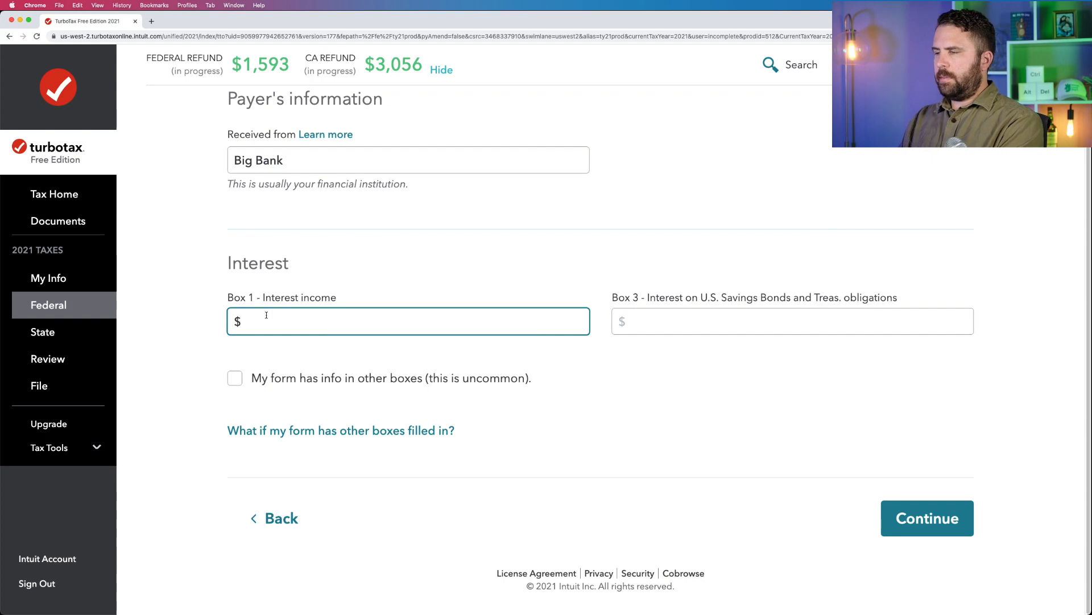
{"action": "type", "text": "100"}
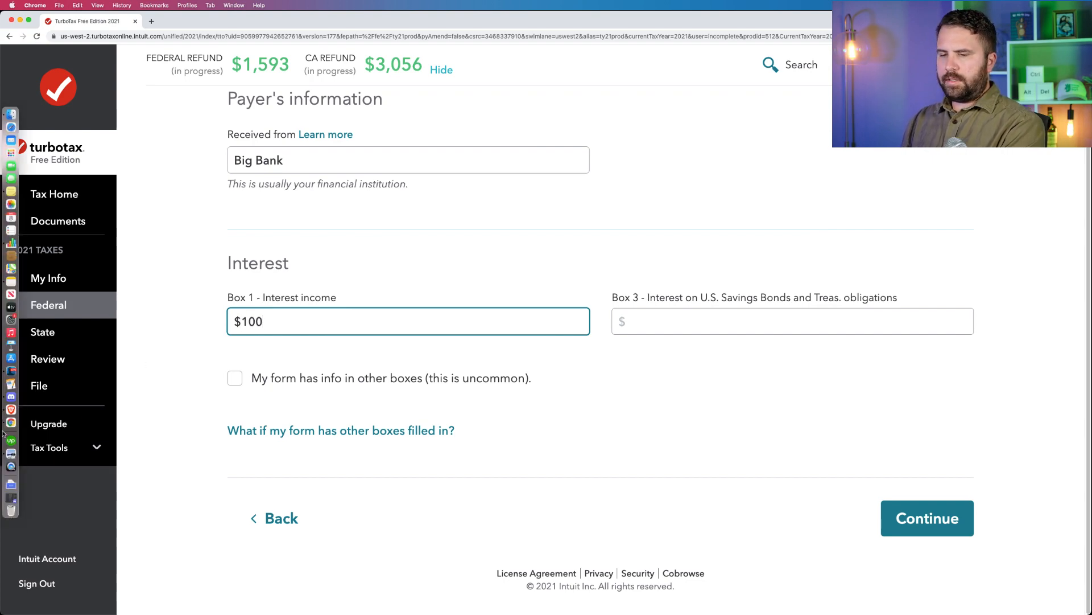
{"action": "left_click", "coordinate": [6, 451]}
{"action": "left_click", "coordinate": [851, 204]}
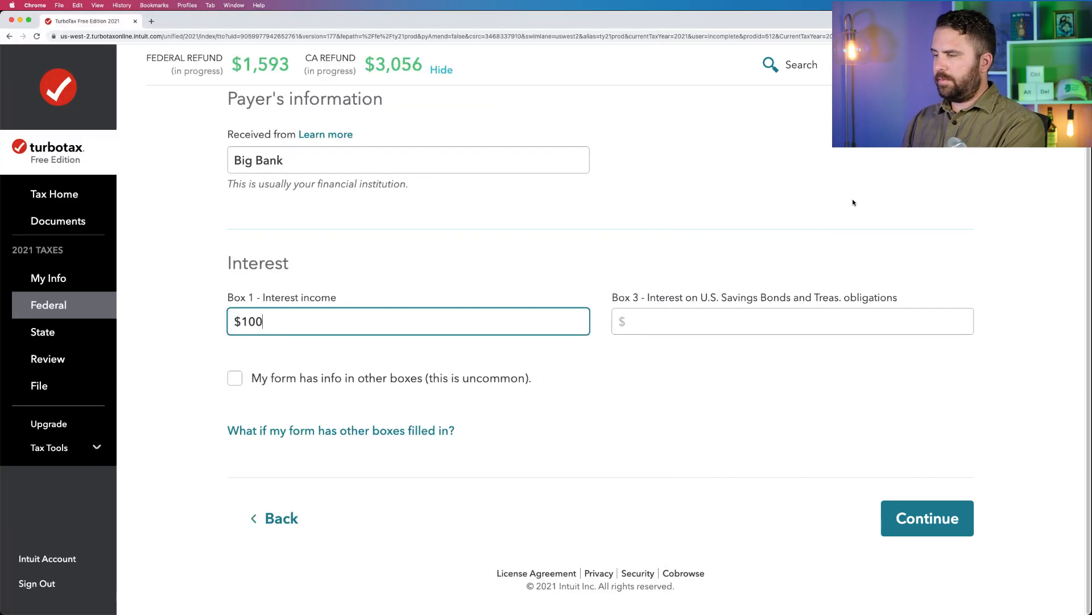
{"action": "left_click", "coordinate": [904, 534]}
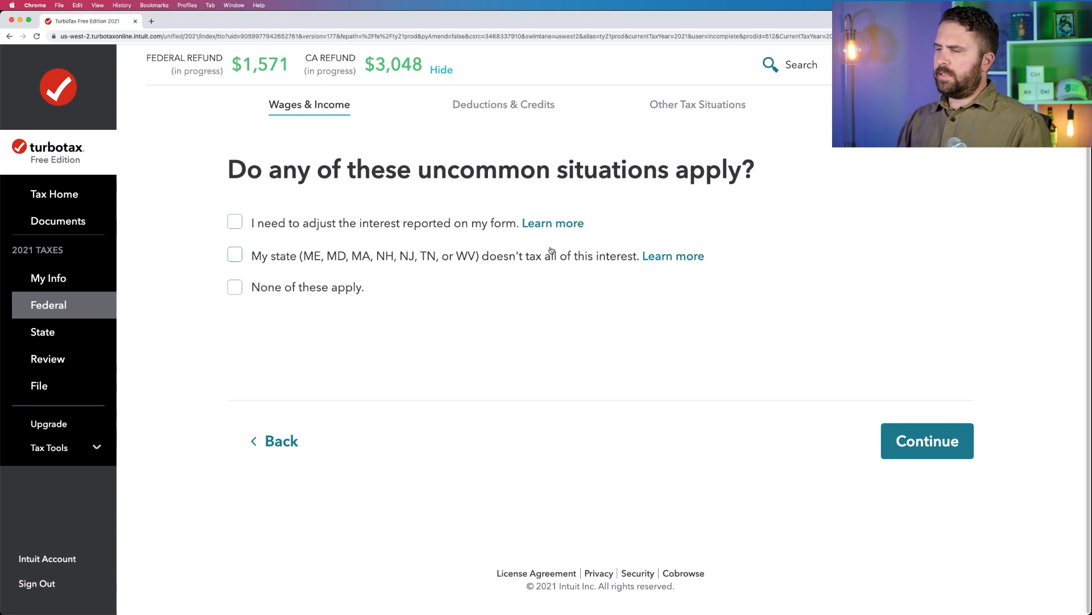
Declare that none of the uncommon situations apply to the interest and finish the 1099-INT summary.
{"action": "left_click", "coordinate": [328, 293]}
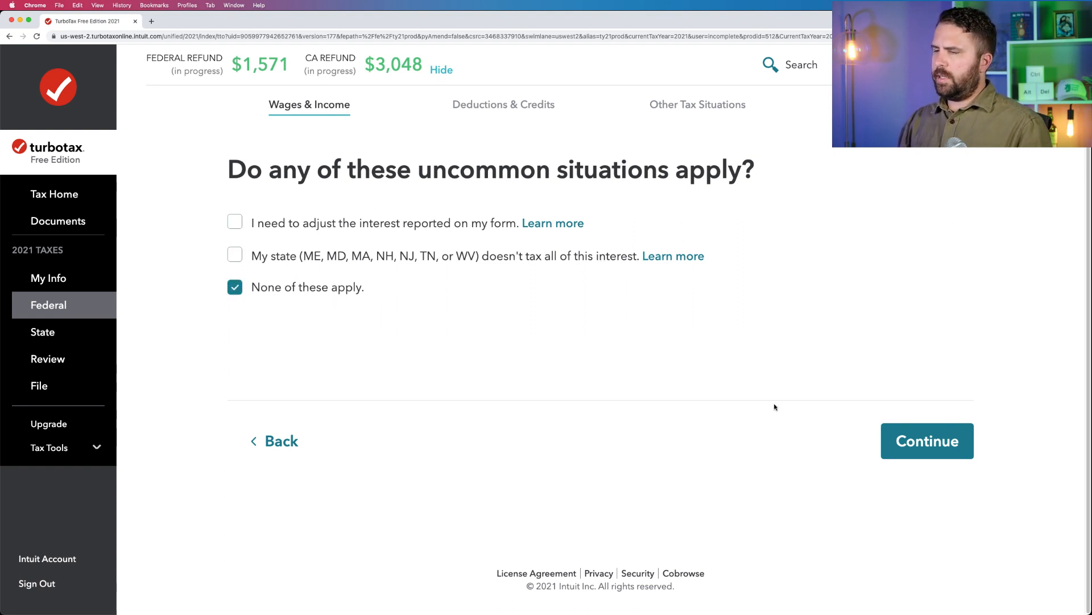
{"action": "left_click", "coordinate": [948, 447]}
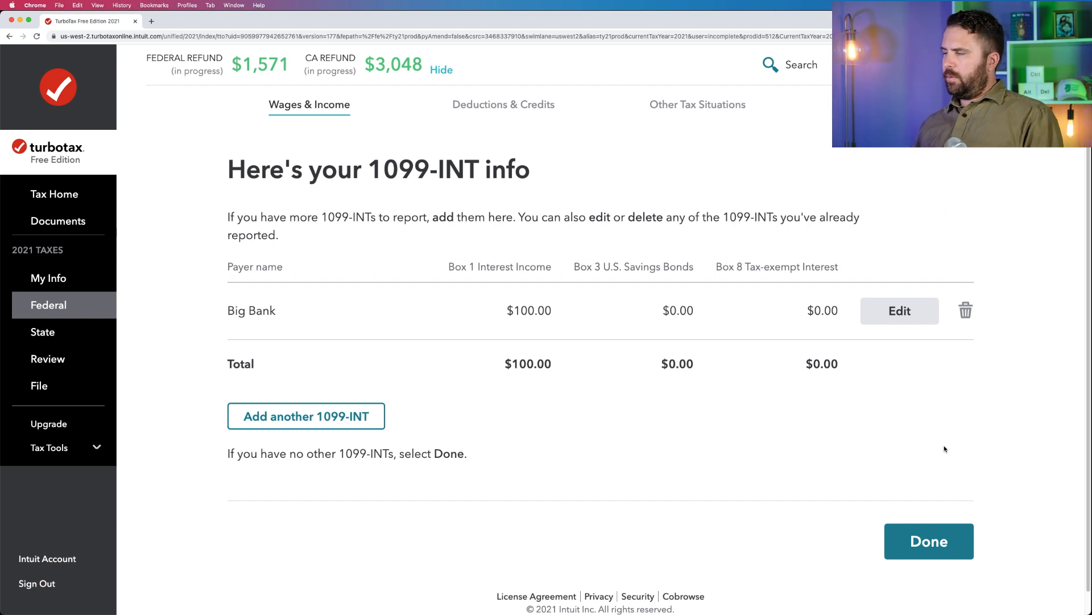
{"action": "left_click", "coordinate": [940, 524]}
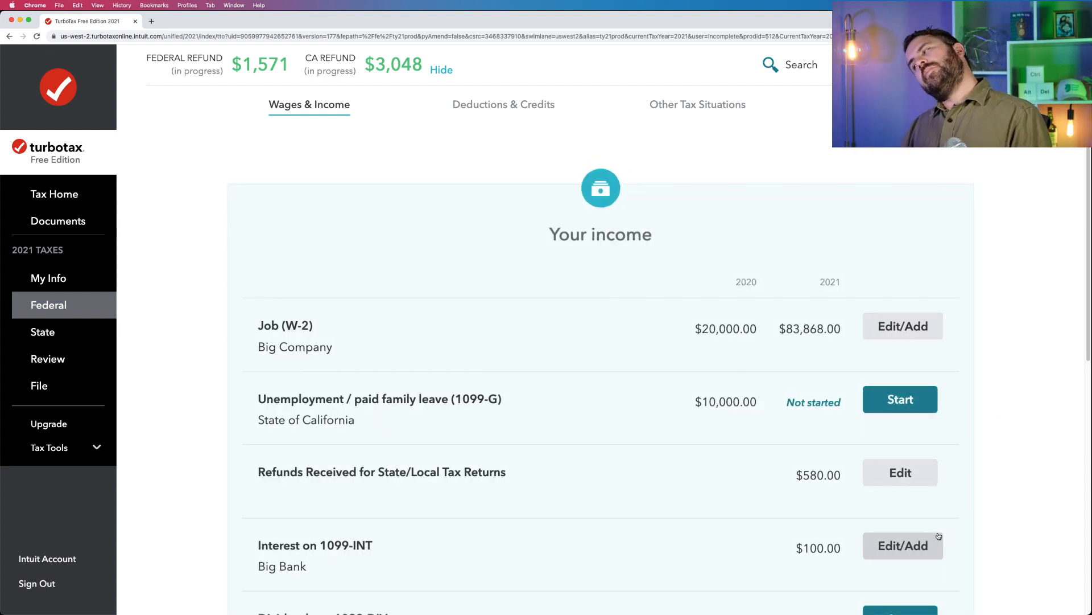
Look over the remaining income topics, then switch to Preview and examine the Schwab 1099 Composite's tax year and 1099-DIV page.
{"action": "scroll", "coordinate": [939, 536], "scroll_direction": "down", "scroll_amount": 5}
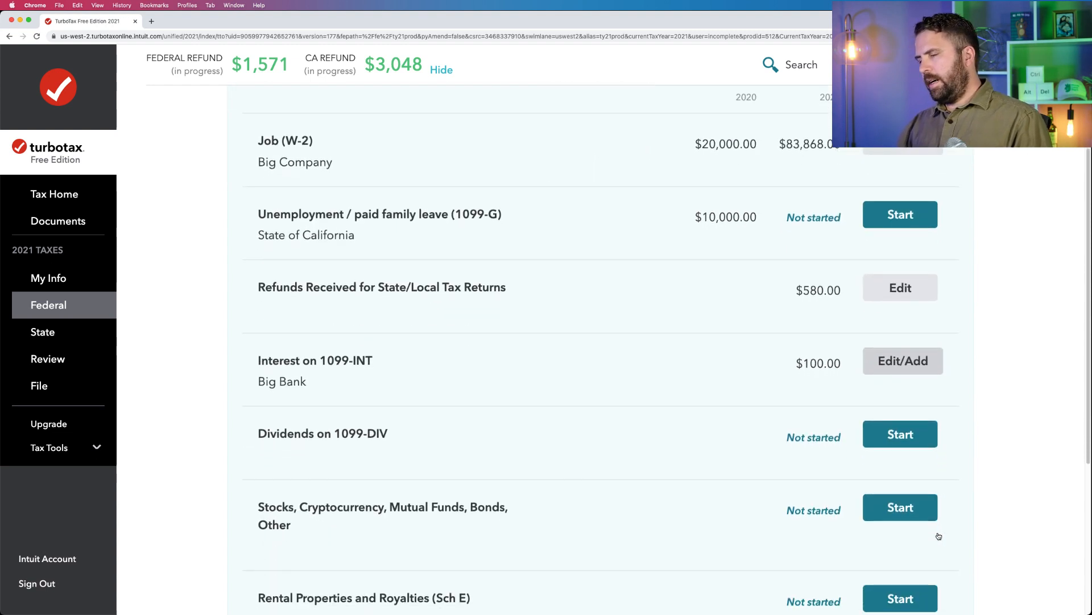
{"action": "scroll", "coordinate": [939, 536], "scroll_direction": "down", "scroll_amount": 3}
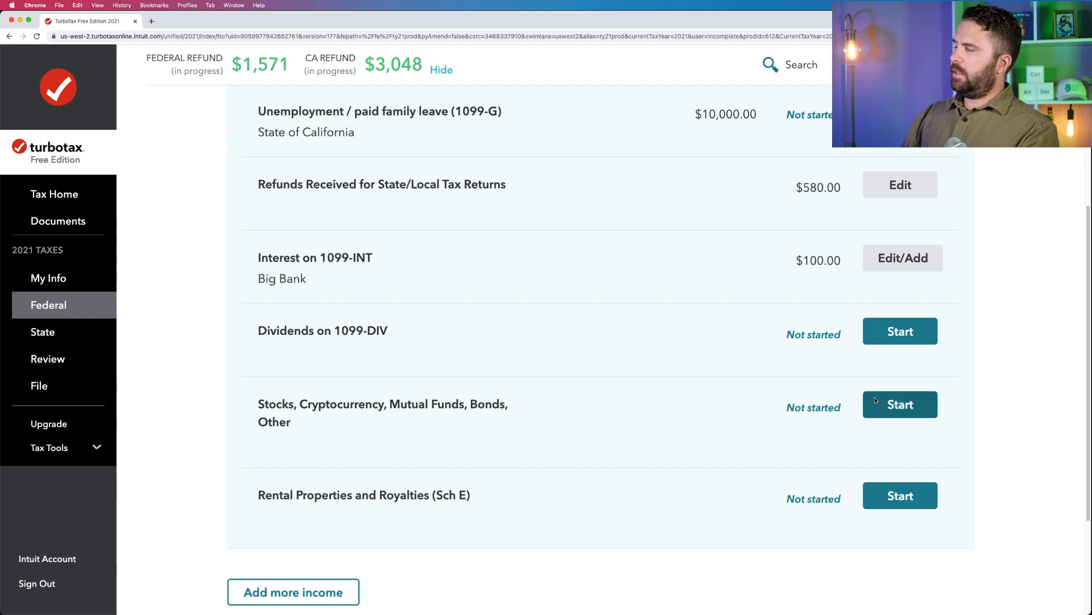
{"action": "mouse_move", "coordinate": [12, 125]}
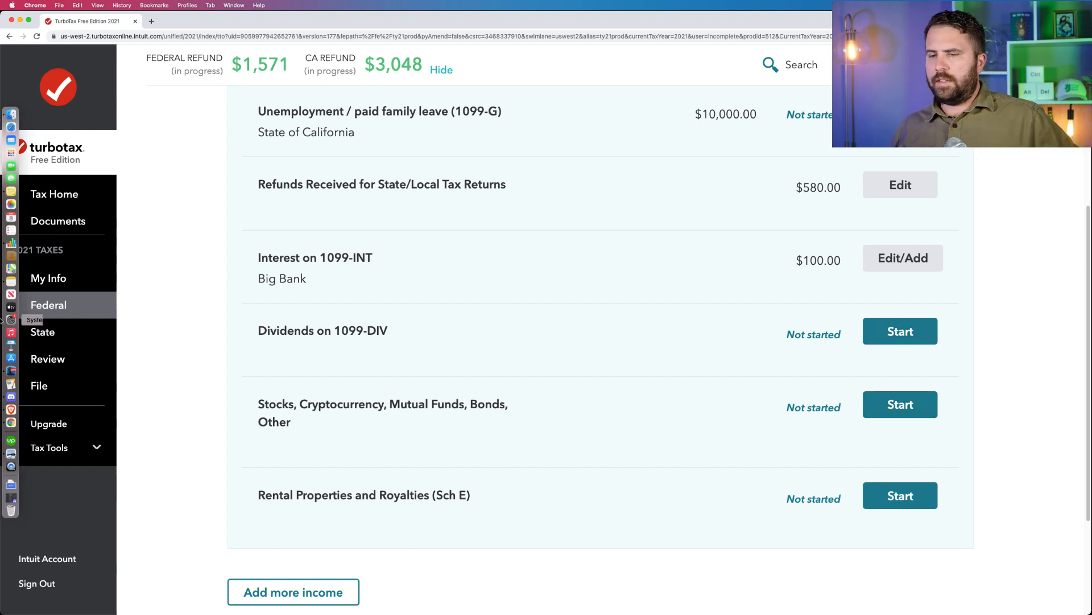
{"action": "left_click", "coordinate": [6, 458]}
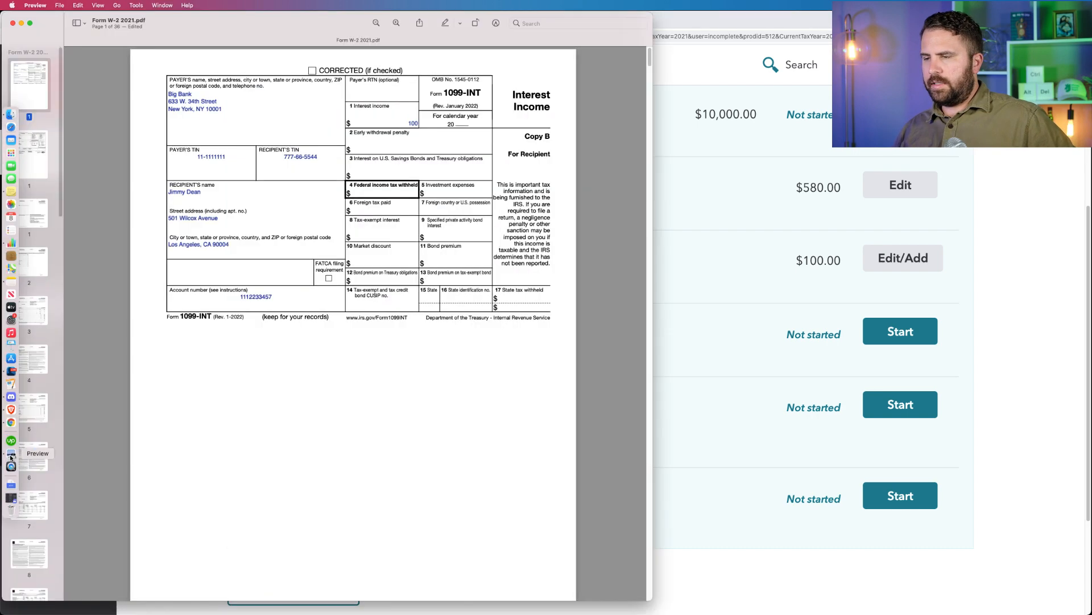
{"action": "left_click", "coordinate": [36, 215]}
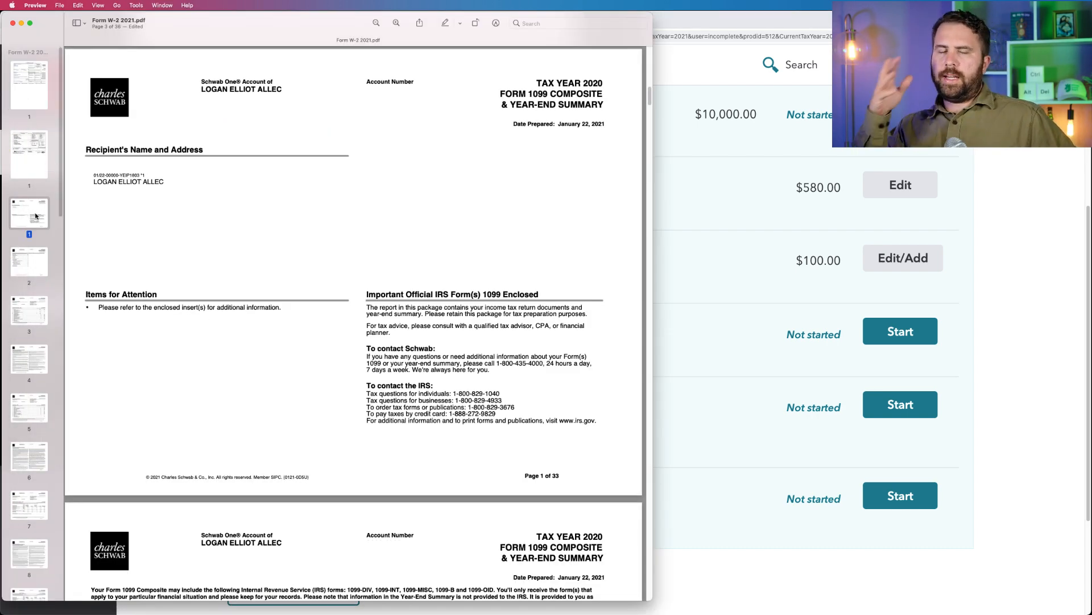
{"action": "scroll", "coordinate": [287, 331], "scroll_direction": "down", "scroll_amount": 20}
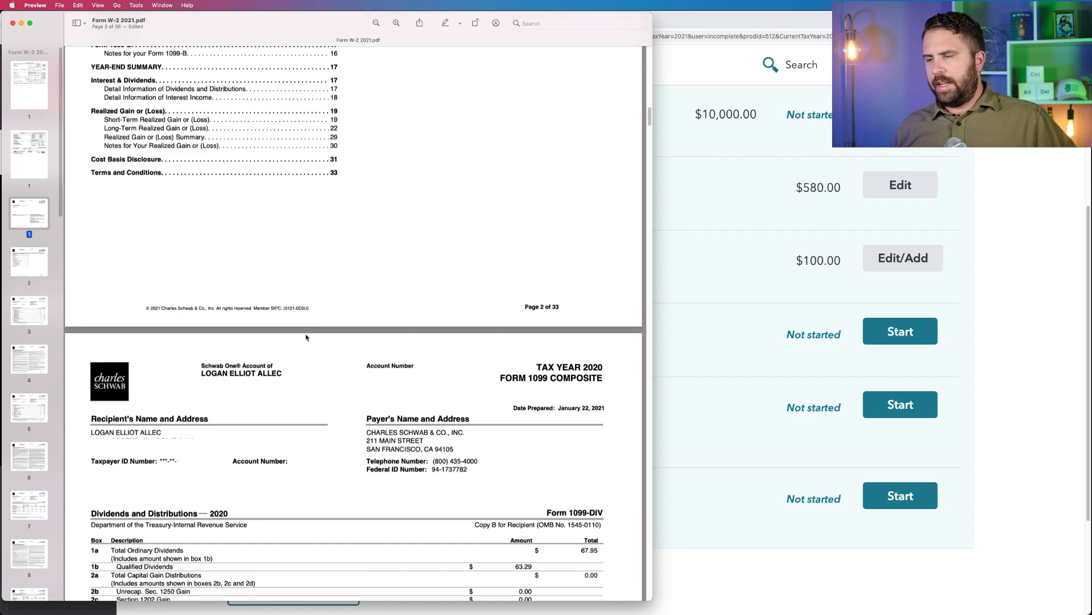
{"action": "scroll", "coordinate": [306, 337], "scroll_direction": "up", "scroll_amount": 15}
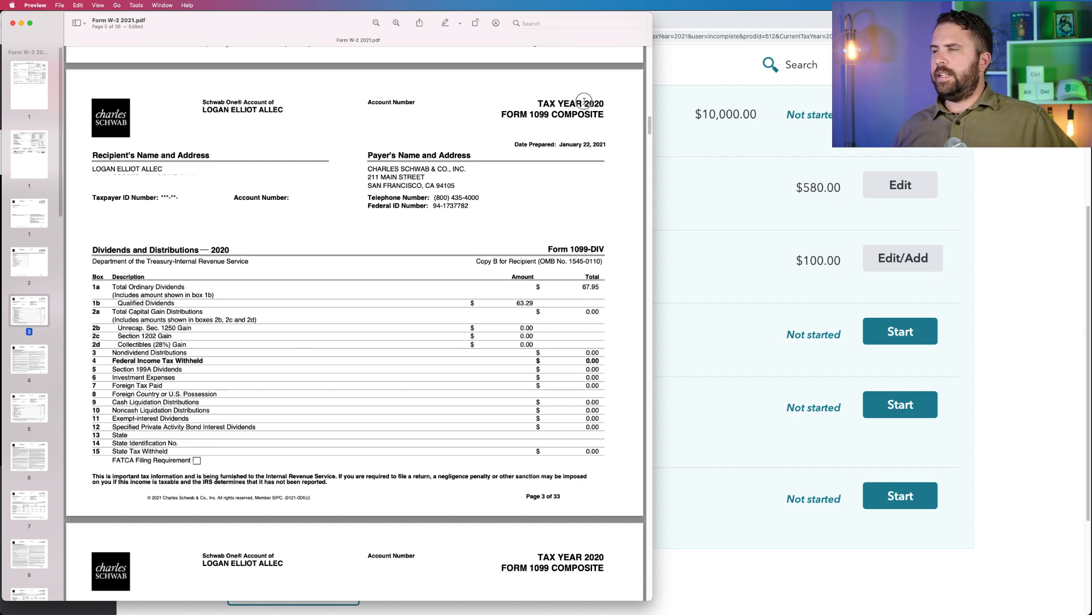
{"action": "left_click_drag", "start_coordinate": [537, 103], "coordinate": [607, 104]}
{"action": "left_click", "coordinate": [606, 104]}
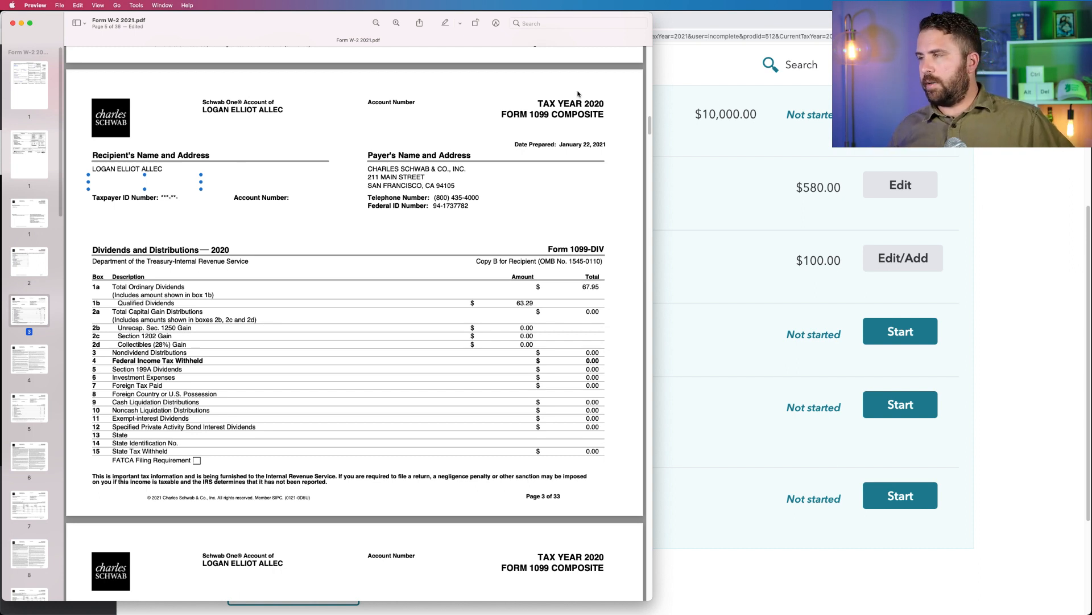
{"action": "left_click", "coordinate": [540, 105]}
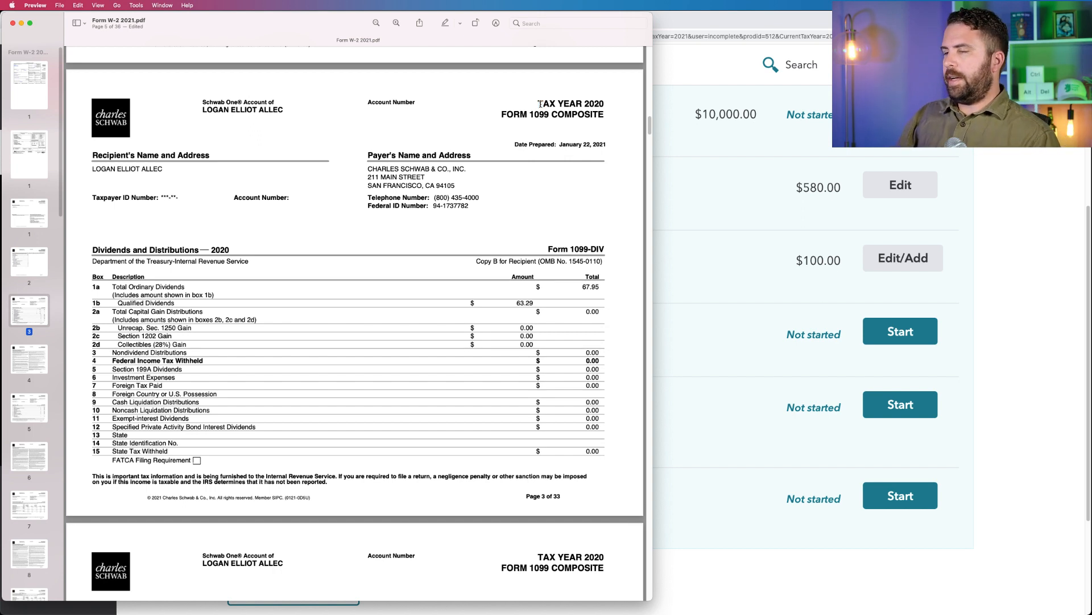
{"action": "scroll", "coordinate": [526, 237], "scroll_direction": "up", "scroll_amount": 3}
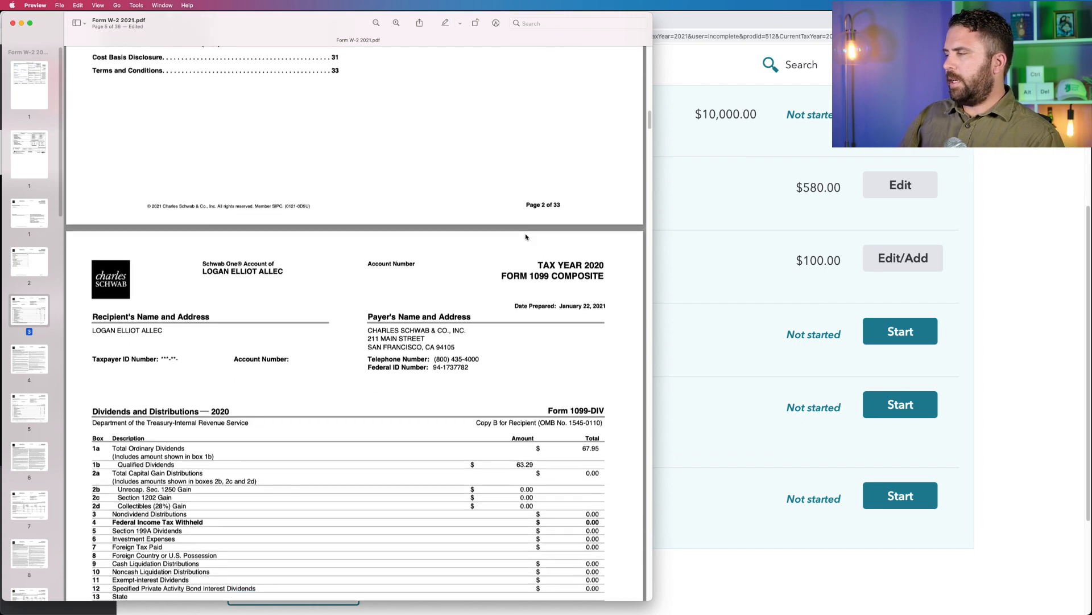
Switch back to Chrome and start the Dividends on 1099-DIV topic in the income list.
{"action": "left_click", "coordinate": [983, 316]}
{"action": "scroll", "coordinate": [983, 316], "scroll_direction": "up", "scroll_amount": 5}
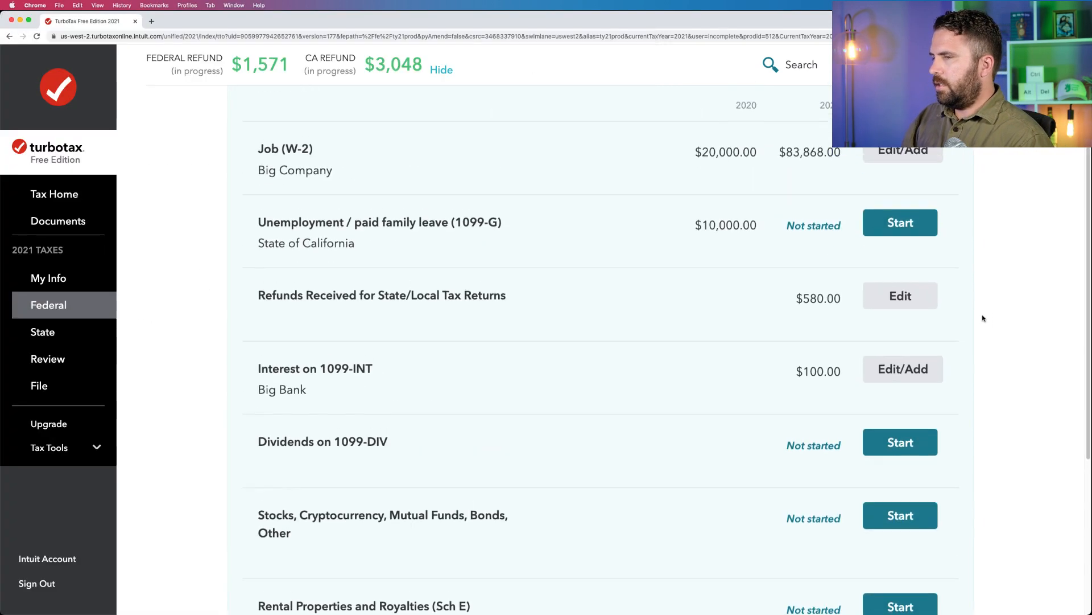
{"action": "scroll", "coordinate": [983, 317], "scroll_direction": "down", "scroll_amount": 5}
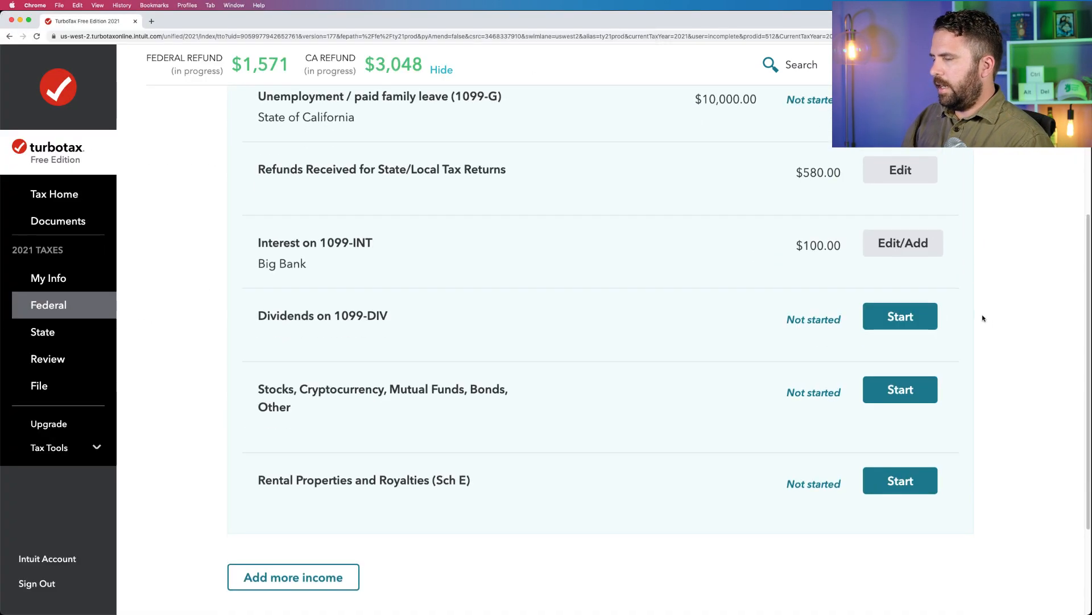
{"action": "left_click", "coordinate": [885, 312]}
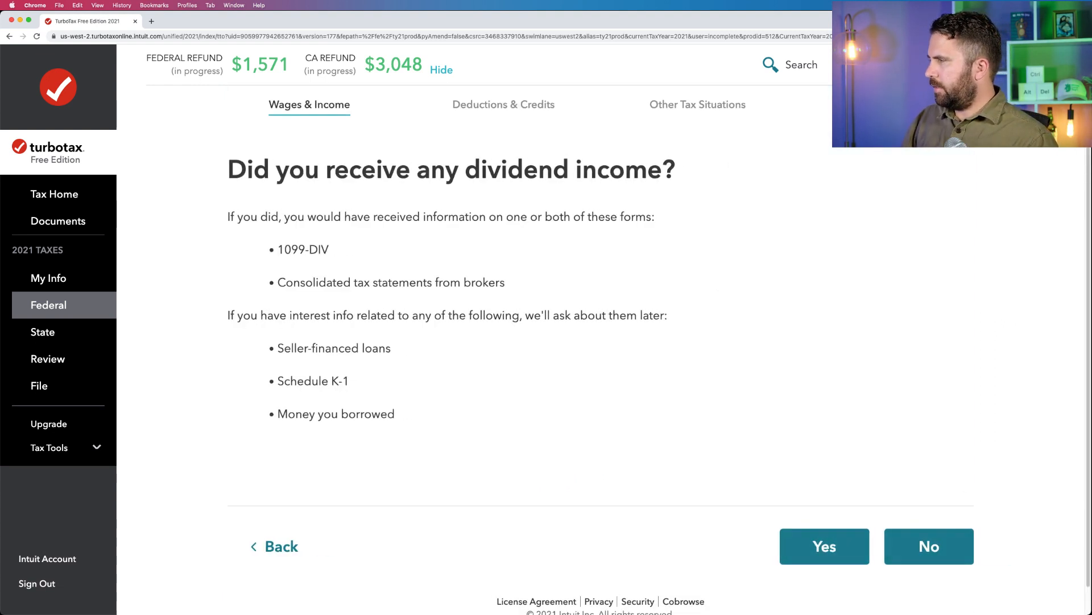
Switch to Preview and review the Schwab 1099 Composite's cover page, table of contents and 1099-DIV section.
{"action": "key", "text": "super+Tab"}
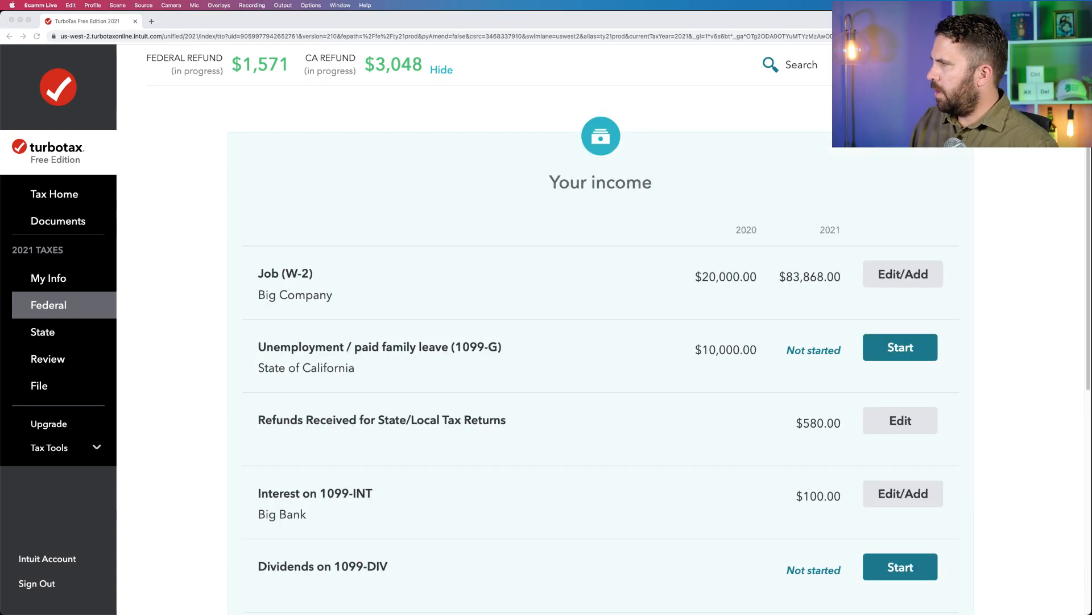
{"action": "mouse_move", "coordinate": [4, 415]}
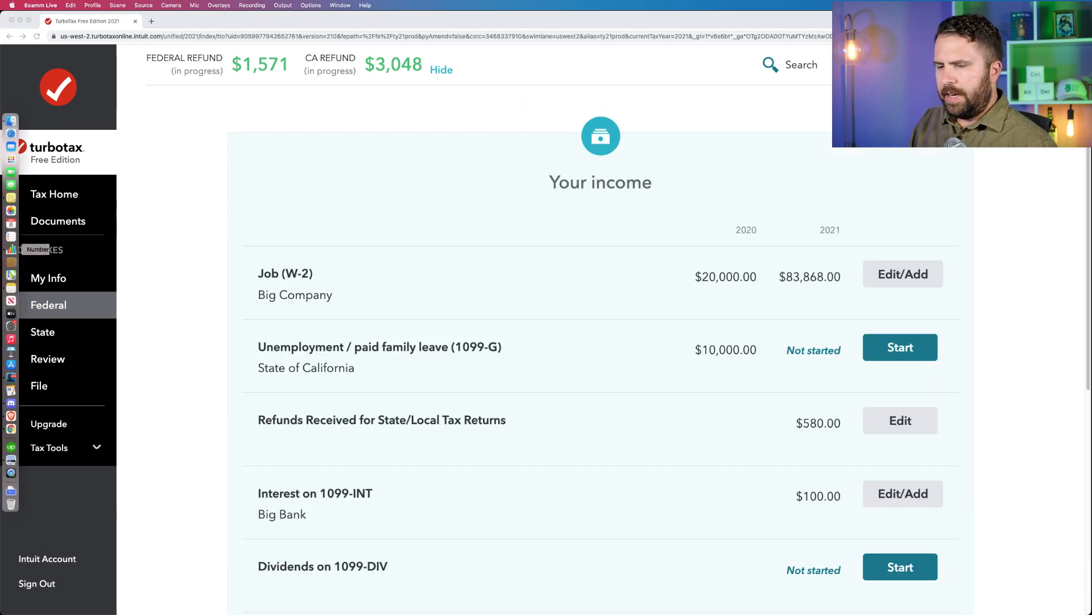
{"action": "left_click", "coordinate": [11, 460]}
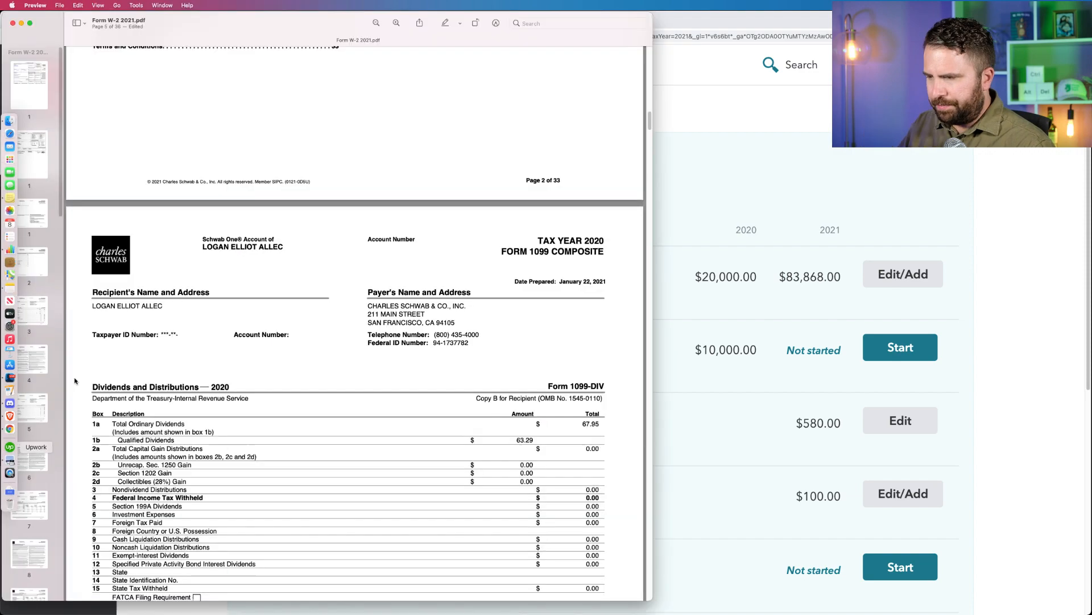
{"action": "scroll", "coordinate": [205, 310], "scroll_direction": "down", "scroll_amount": 2}
{"action": "scroll", "coordinate": [205, 310], "scroll_direction": "up", "scroll_amount": 10}
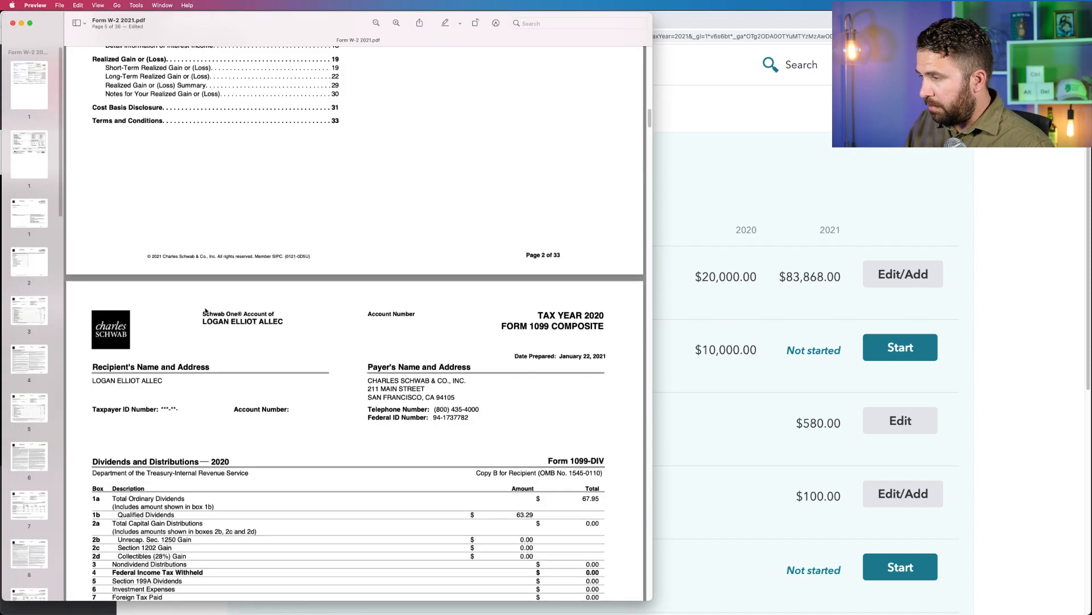
{"action": "scroll", "coordinate": [205, 311], "scroll_direction": "up", "scroll_amount": 10}
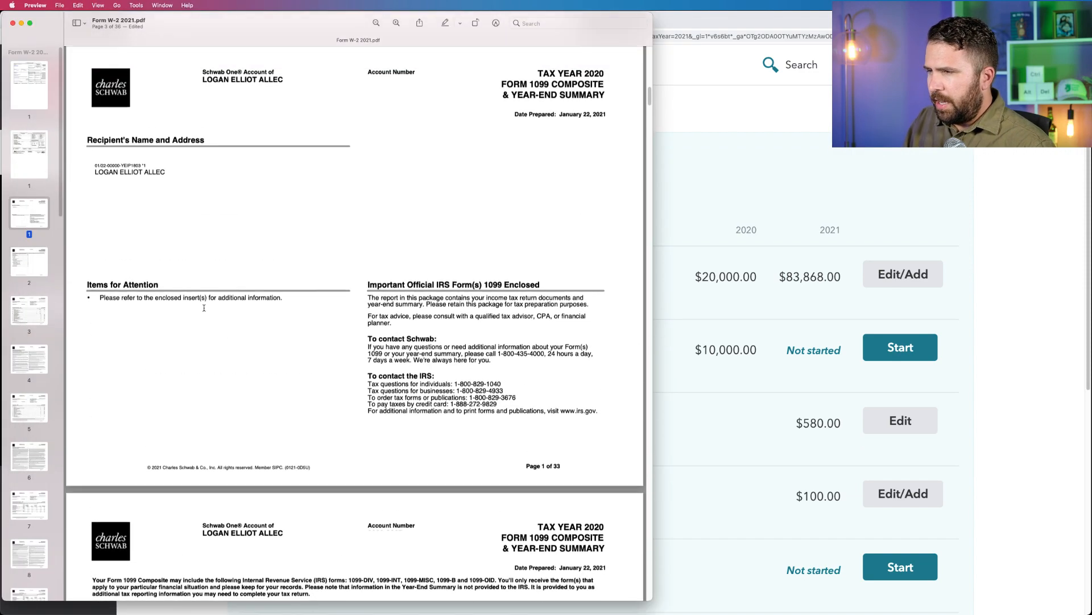
{"action": "scroll", "coordinate": [204, 308], "scroll_direction": "up", "scroll_amount": 8}
{"action": "scroll", "coordinate": [204, 307], "scroll_direction": "down", "scroll_amount": 12}
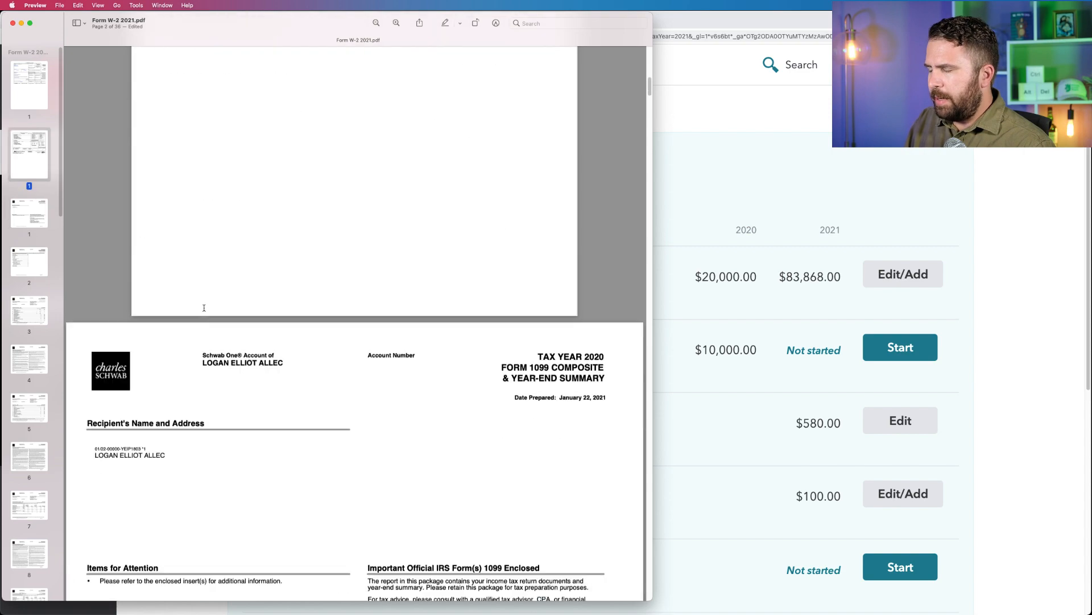
{"action": "scroll", "coordinate": [204, 308], "scroll_direction": "up", "scroll_amount": 5}
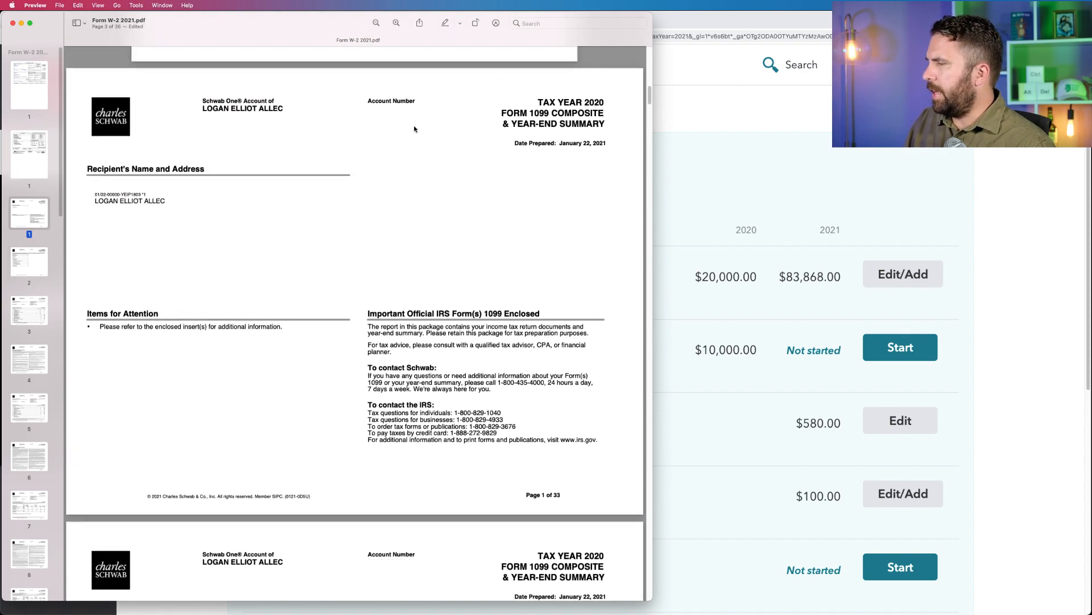
{"action": "scroll", "coordinate": [415, 128], "scroll_direction": "down", "scroll_amount": 2}
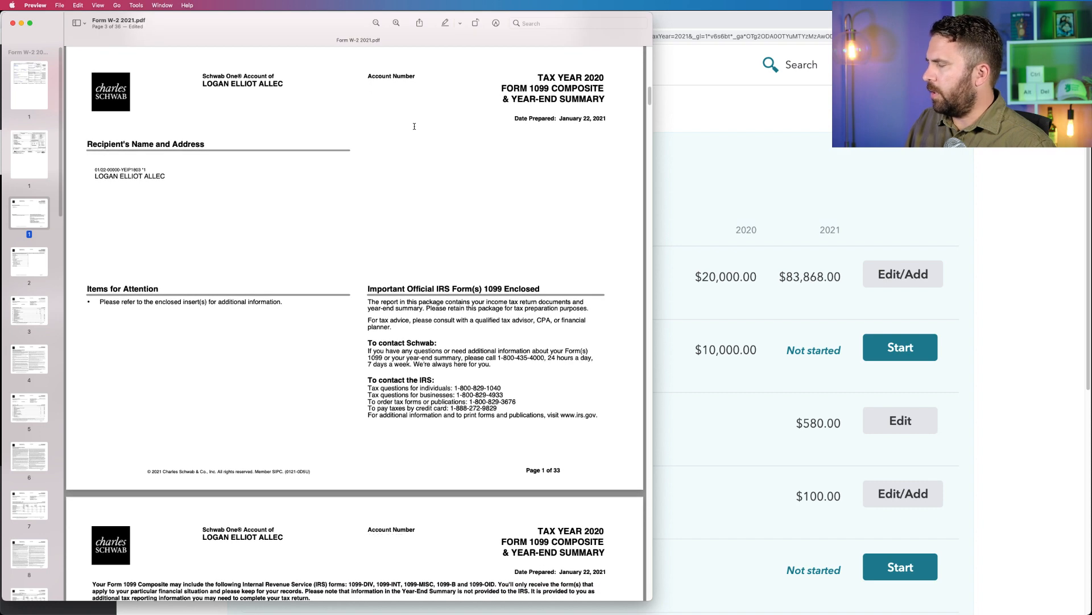
{"action": "scroll", "coordinate": [207, 141], "scroll_direction": "down", "scroll_amount": 15}
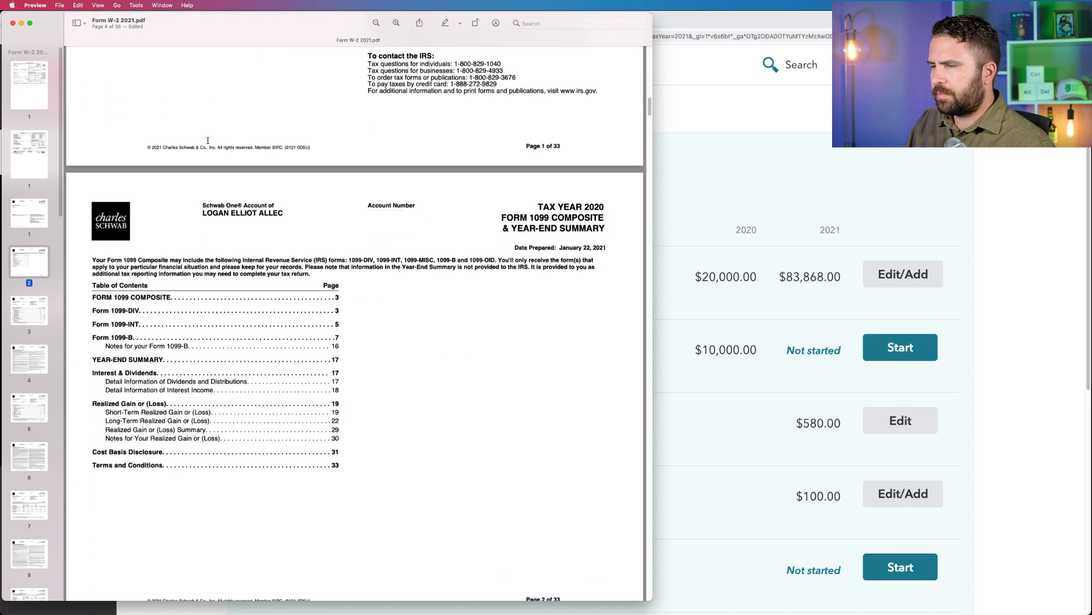
{"action": "scroll", "coordinate": [208, 140], "scroll_direction": "down", "scroll_amount": 12}
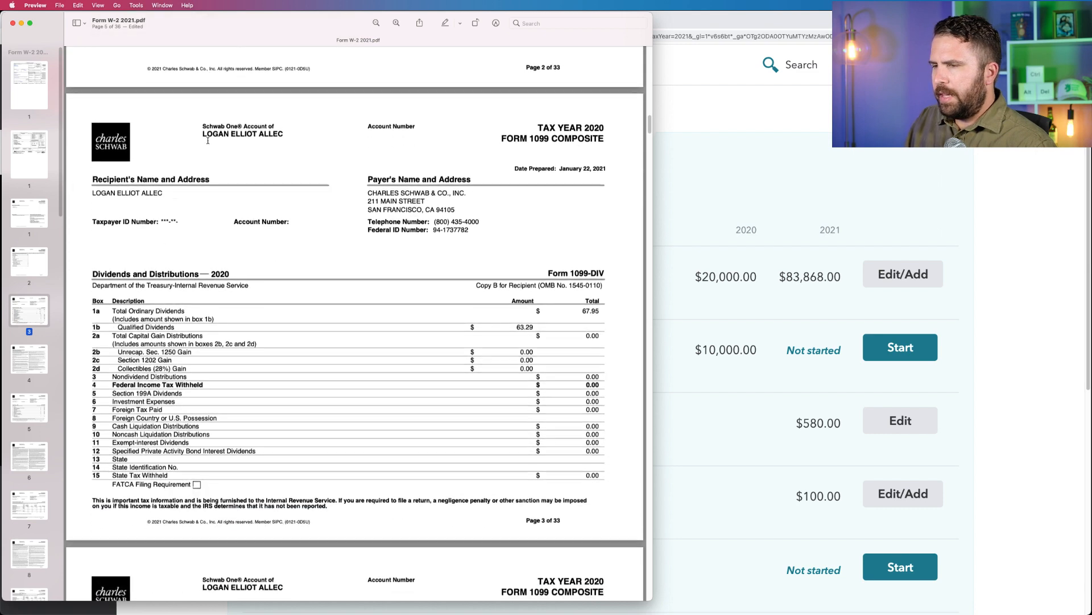
Check the Schwab 1099-DIV section, then switch back to Chrome and start the Dividends on 1099-DIV topic.
{"action": "scroll", "coordinate": [208, 140], "scroll_direction": "down", "scroll_amount": 2}
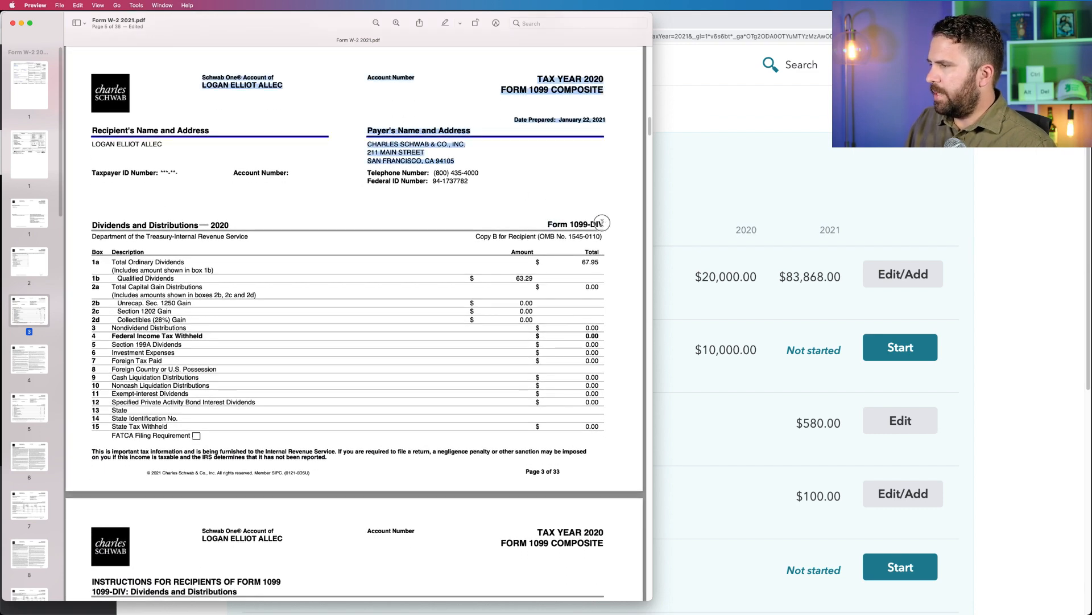
{"action": "double_click", "coordinate": [579, 225]}
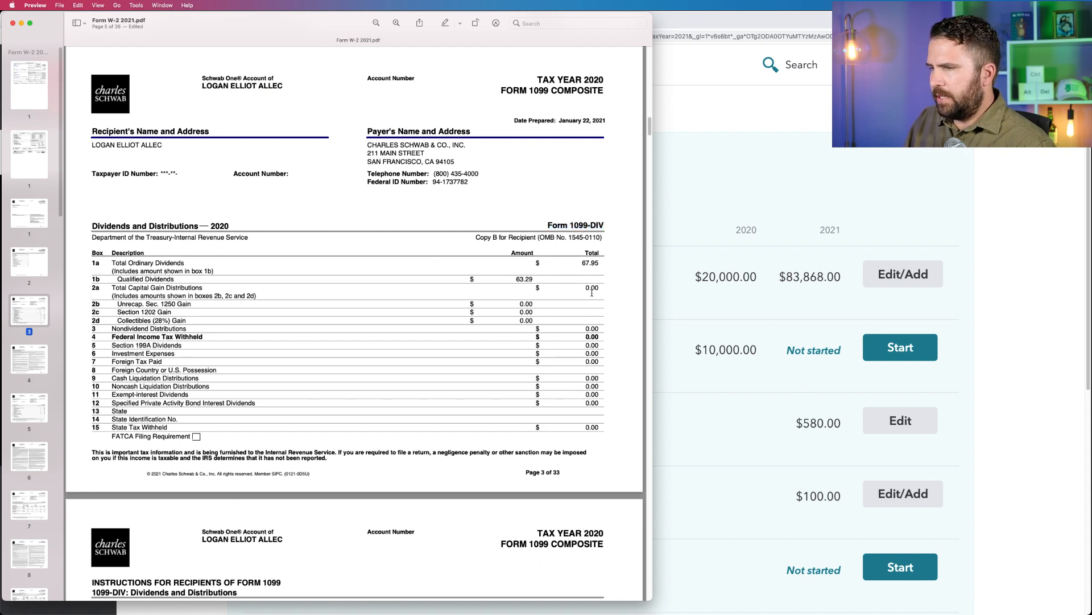
{"action": "left_click", "coordinate": [974, 381]}
{"action": "scroll", "coordinate": [869, 581], "scroll_direction": "down", "scroll_amount": 2}
{"action": "scroll", "coordinate": [869, 581], "scroll_direction": "down", "scroll_amount": 1}
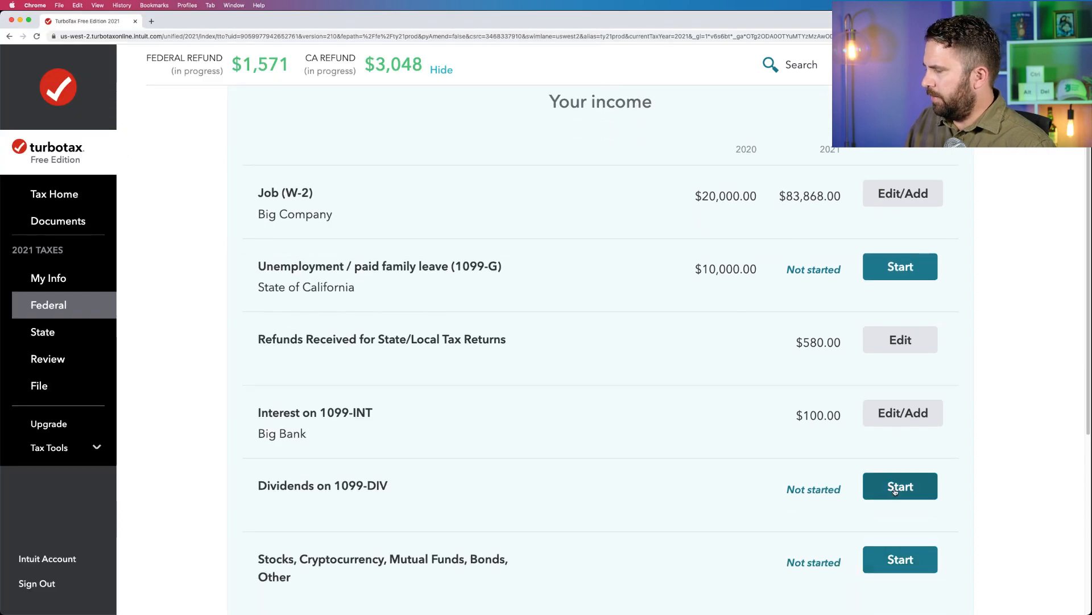
{"action": "left_click", "coordinate": [895, 490]}
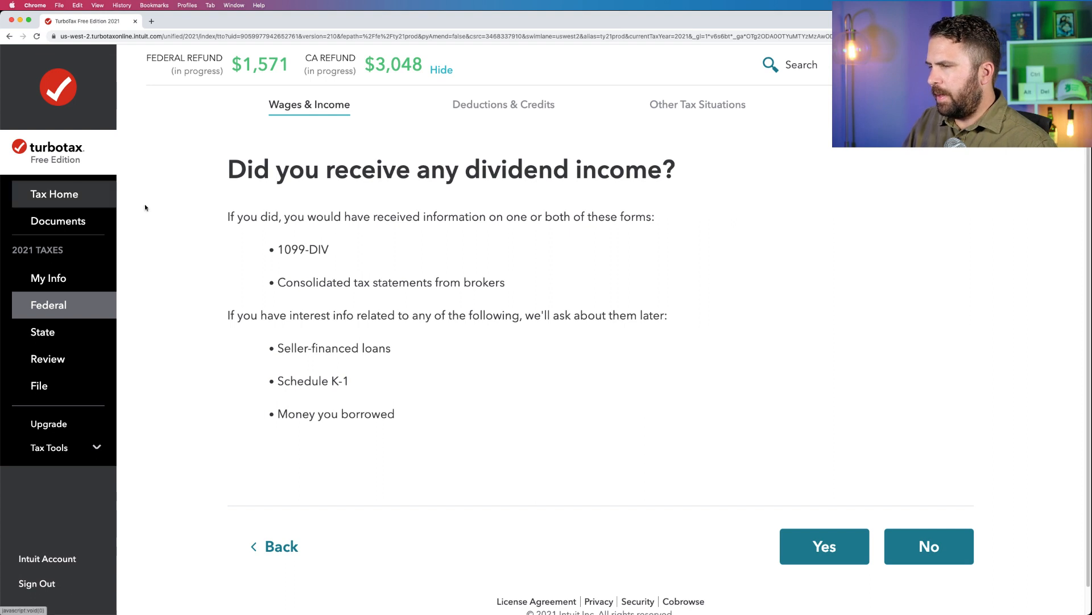
Read which forms count as dividend income and answer yes to having received any.
{"action": "left_click_drag", "start_coordinate": [330, 249], "coordinate": [517, 283]}
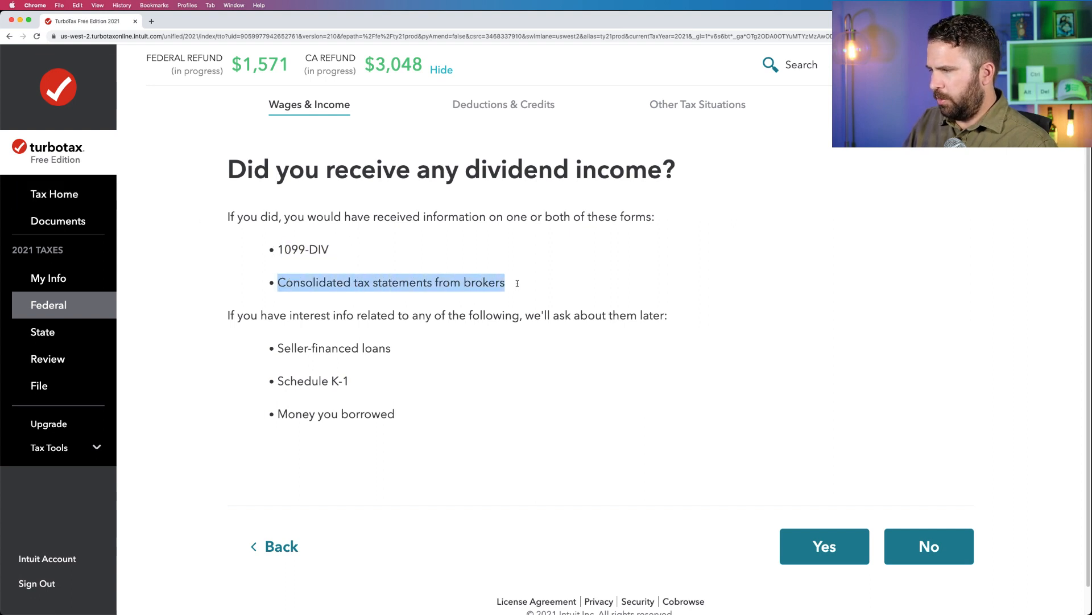
{"action": "left_click_drag", "start_coordinate": [428, 424], "coordinate": [217, 317]}
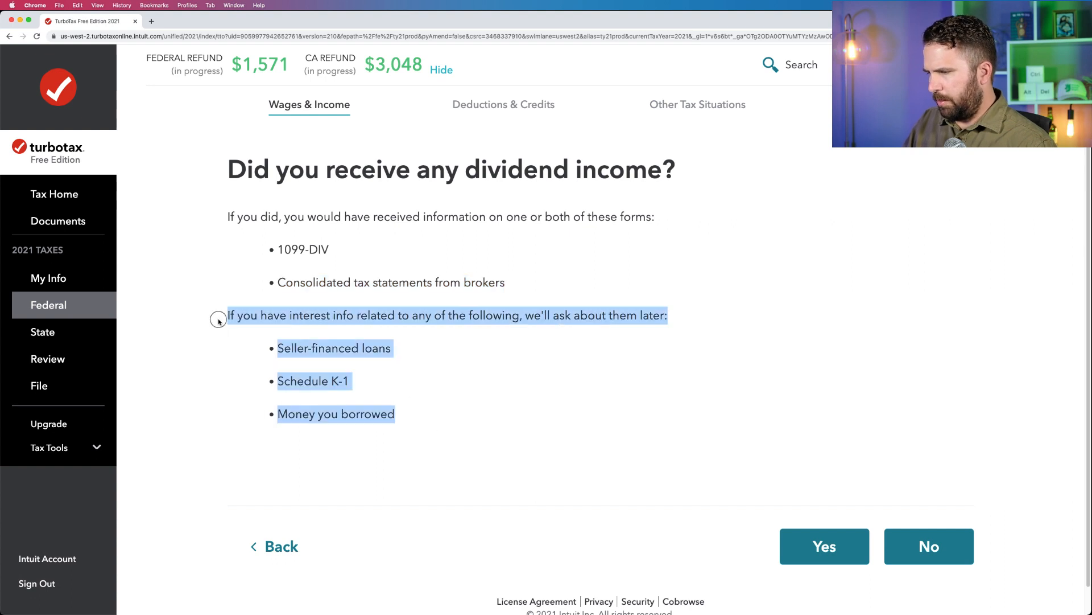
{"action": "left_click", "coordinate": [812, 546]}
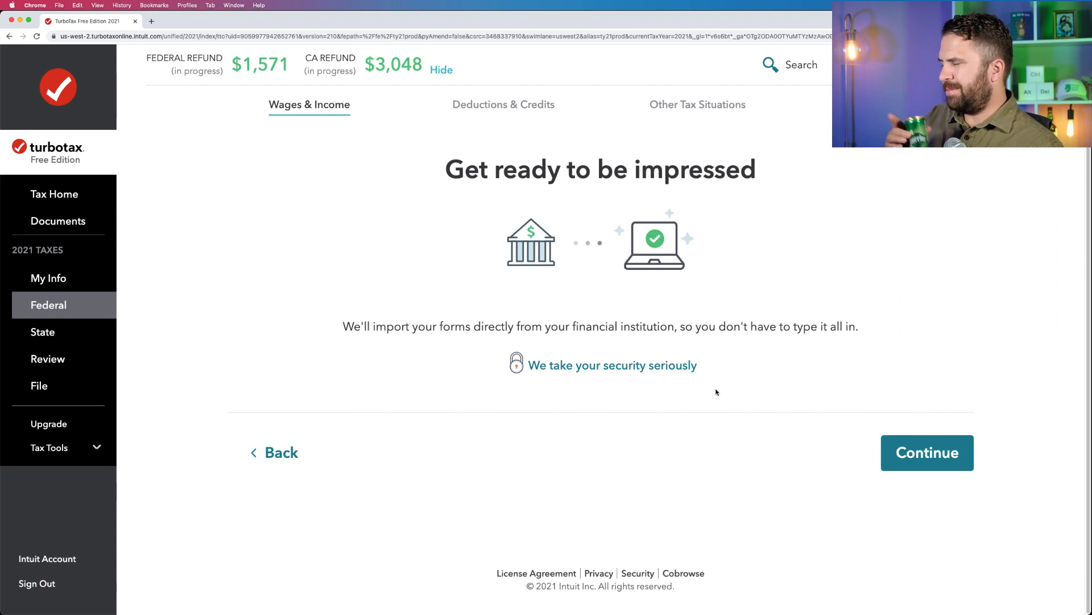
Skip importing from a financial institution and choose to enter the 1099-DIV manually.
{"action": "left_click", "coordinate": [893, 455]}
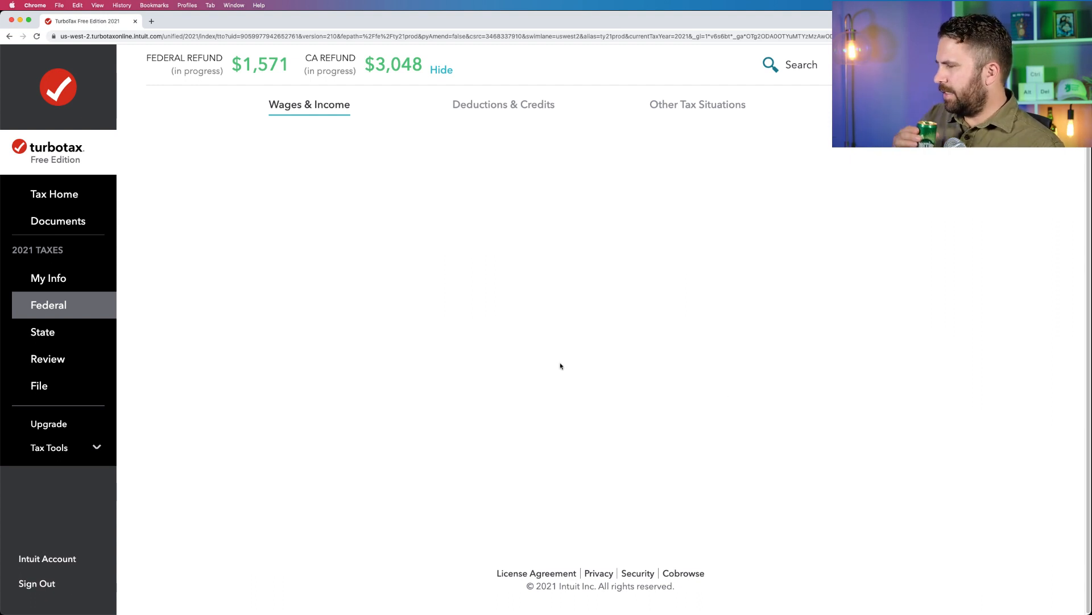
{"action": "scroll", "coordinate": [561, 361], "scroll_direction": "down", "scroll_amount": 3}
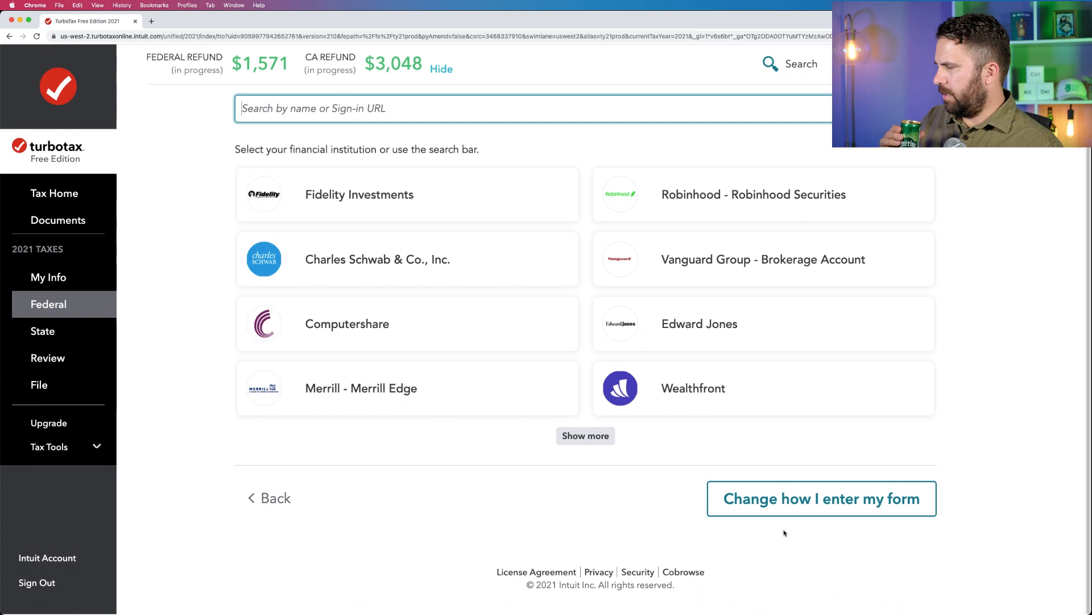
{"action": "left_click", "coordinate": [781, 501]}
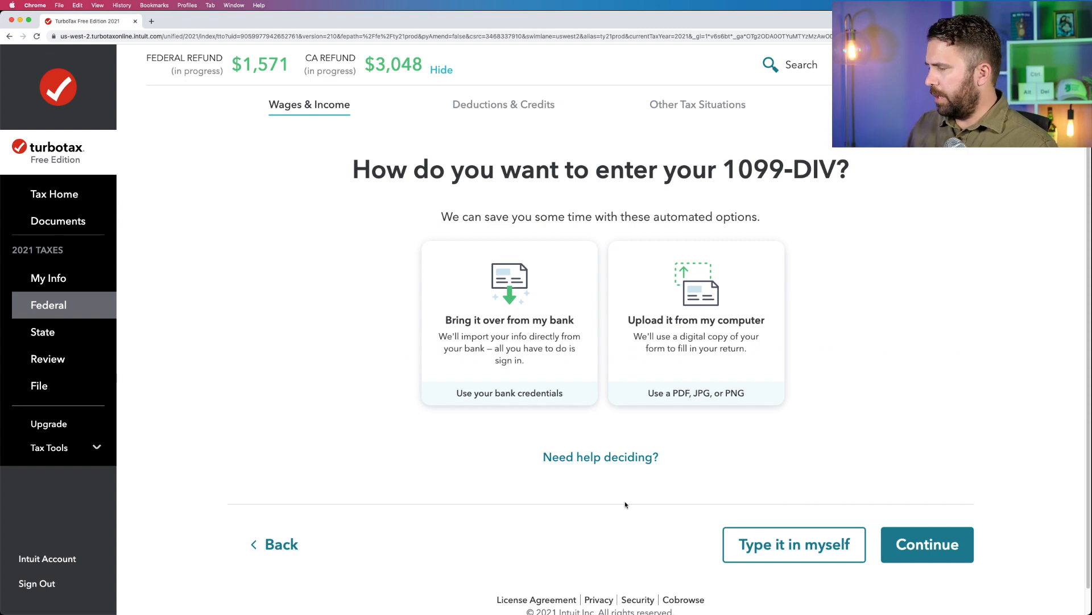
{"action": "left_click", "coordinate": [754, 548]}
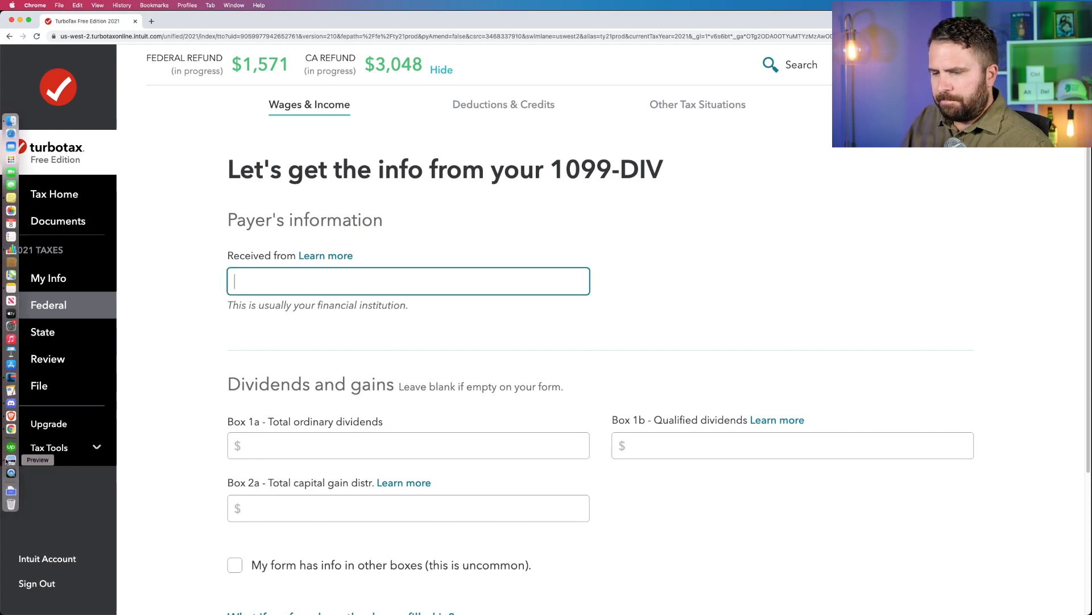
Bring up the Schwab composite in Preview and resize its window and Chrome's so they sit side by side.
{"action": "left_click", "coordinate": [13, 460]}
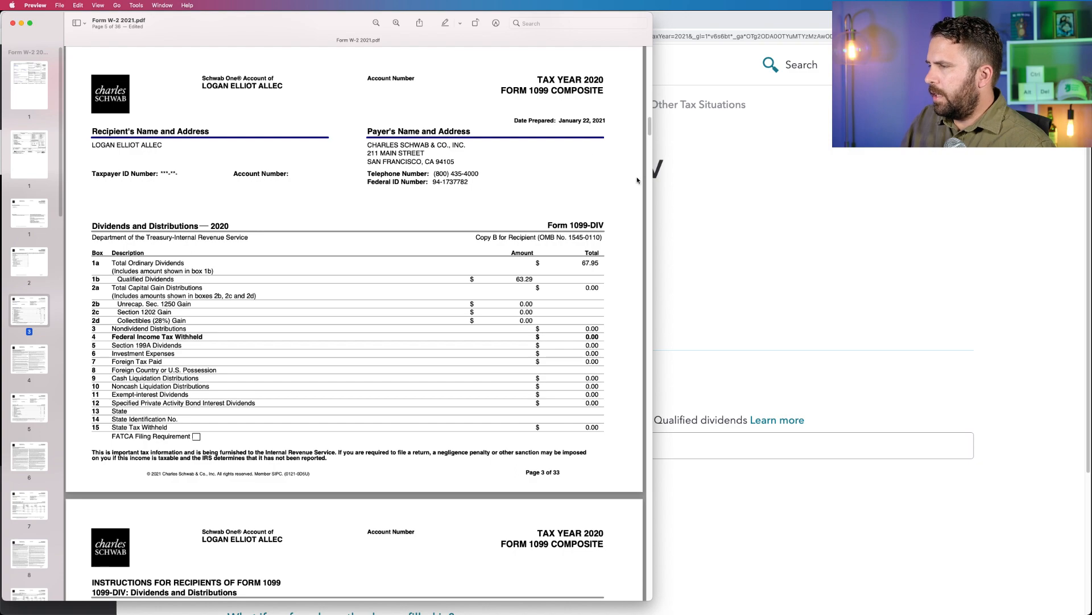
{"action": "left_click_drag", "start_coordinate": [652, 183], "coordinate": [488, 183]}
{"action": "left_click", "coordinate": [530, 19]}
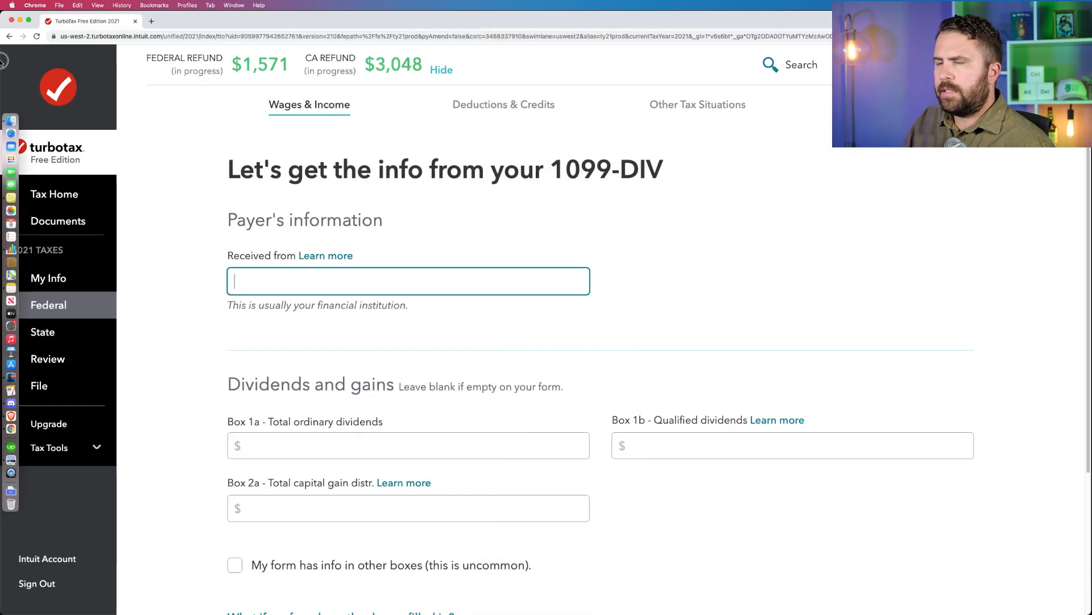
{"action": "left_click", "coordinate": [5, 63]}
{"action": "left_click", "coordinate": [4, 18]}
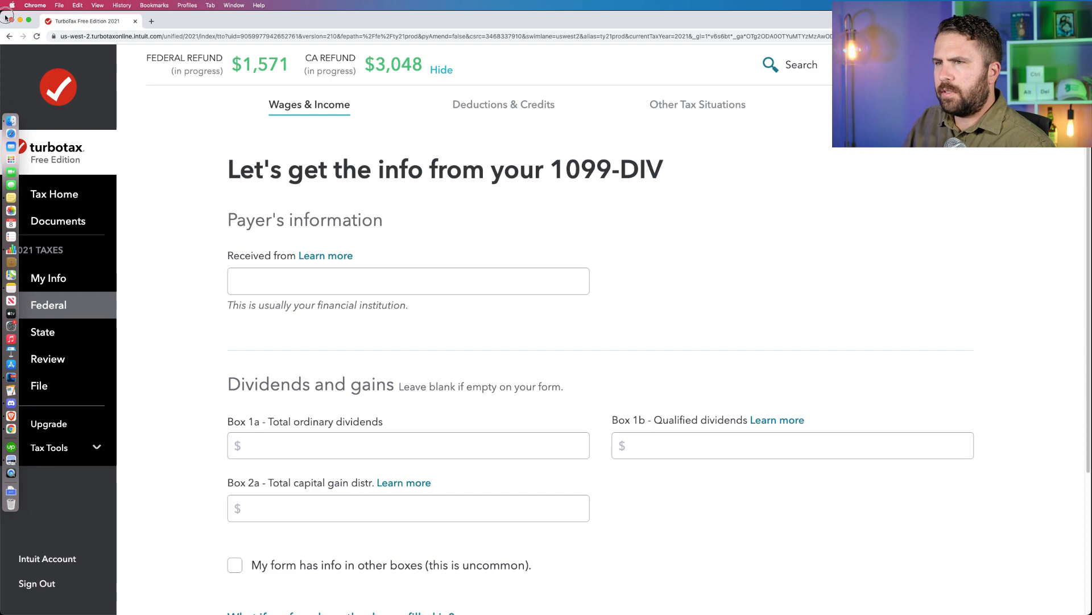
{"action": "left_click_drag", "start_coordinate": [2, 11], "coordinate": [482, 80]}
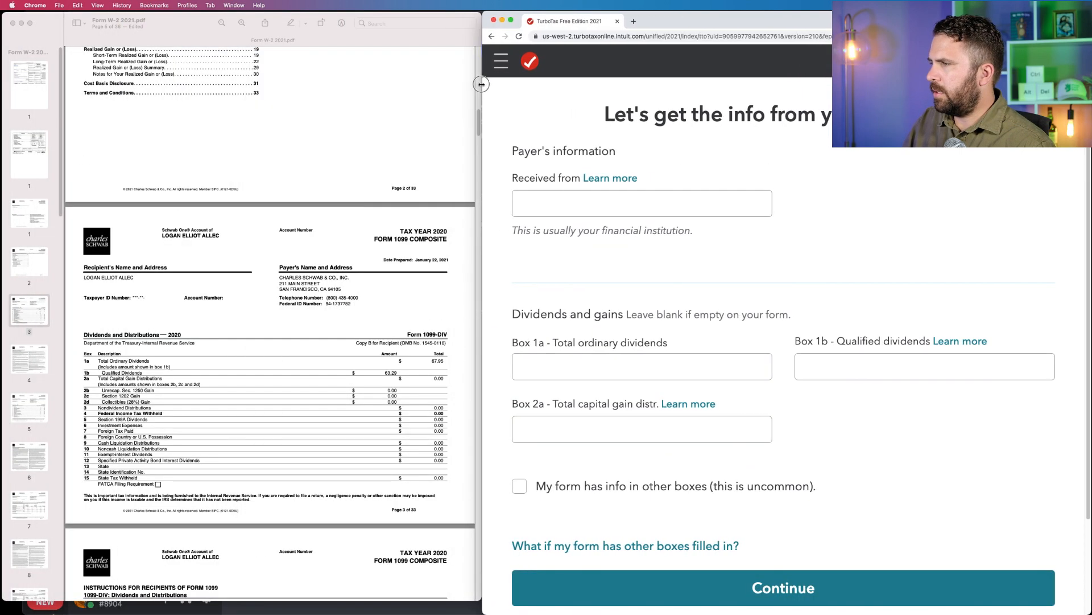
Find the payer's name on the Schwab 1099-DIV and enter "Charles Schwab & Co., Inc." as the payer the dividends were received from.
{"action": "left_click", "coordinate": [295, 228]}
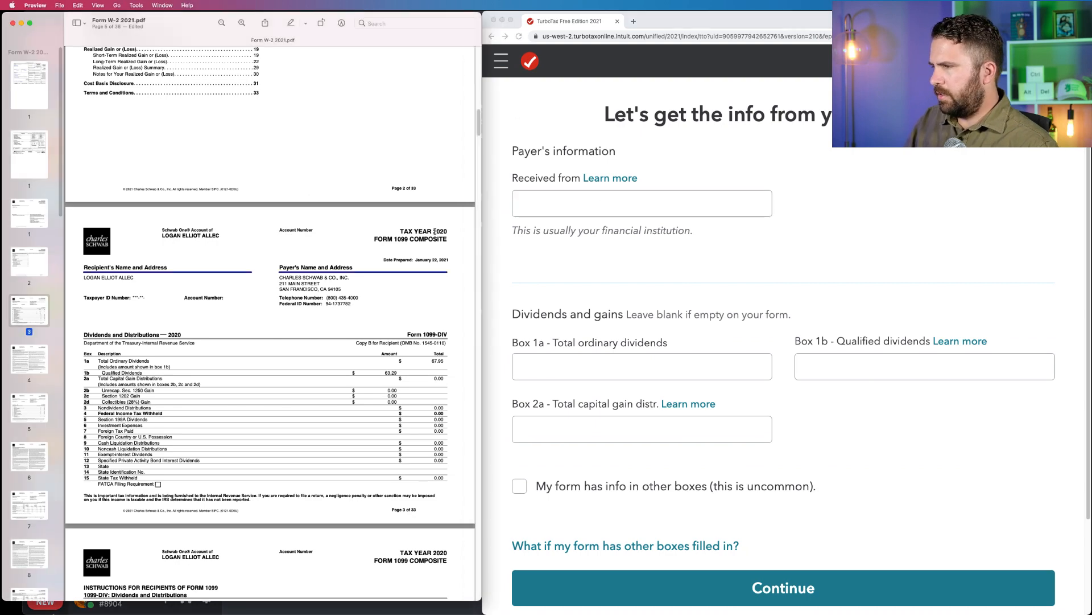
{"action": "scroll", "coordinate": [268, 307], "scroll_direction": "up", "scroll_amount": 10}
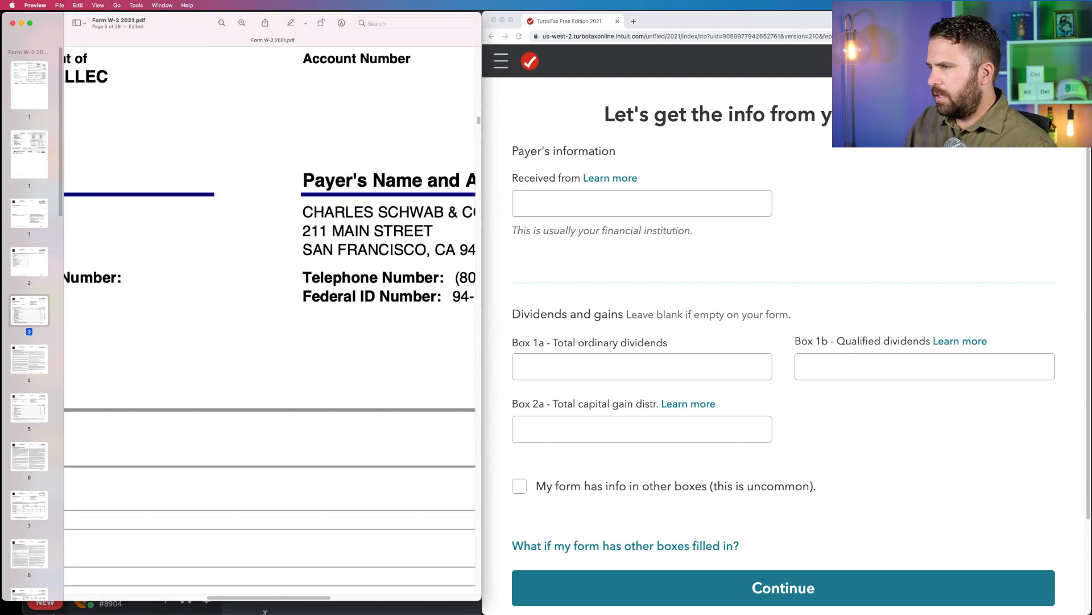
{"action": "scroll", "coordinate": [306, 301], "scroll_direction": "down", "scroll_amount": 10}
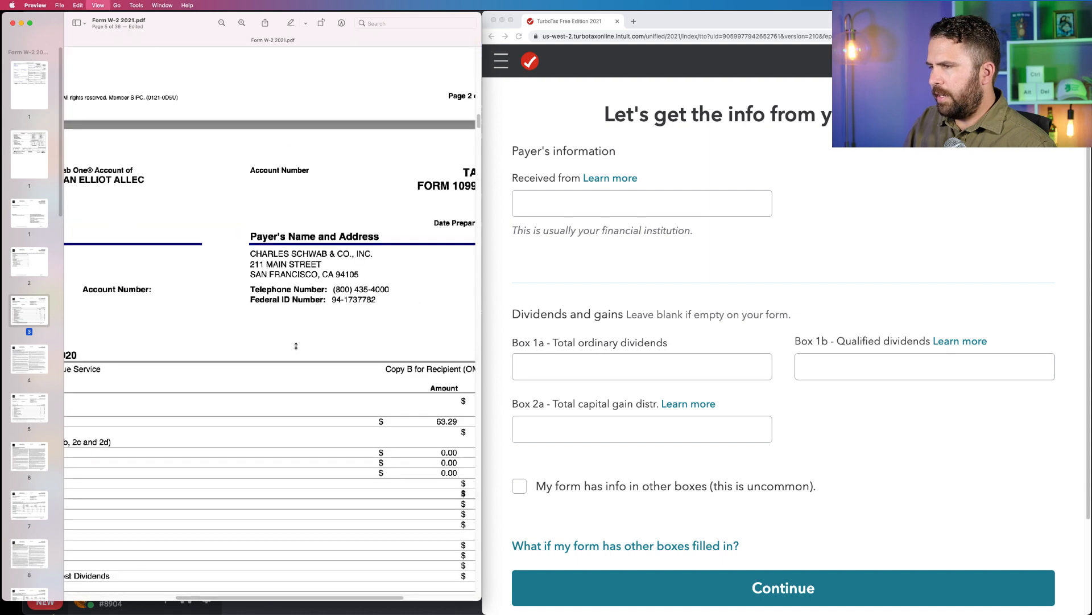
{"action": "left_click", "coordinate": [552, 206]}
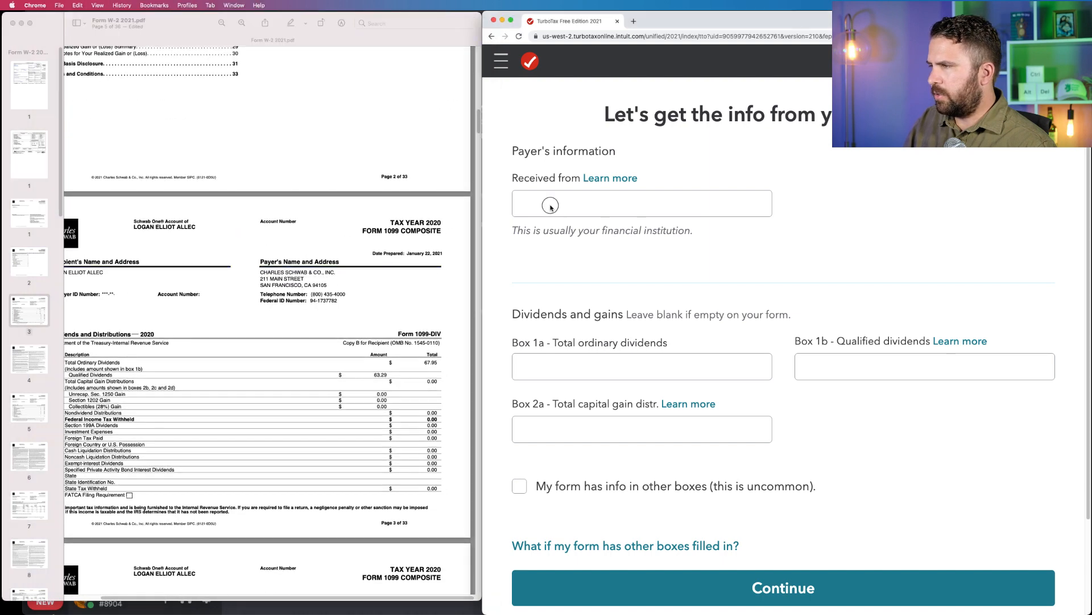
{"action": "type", "text": "Charles Sc"}
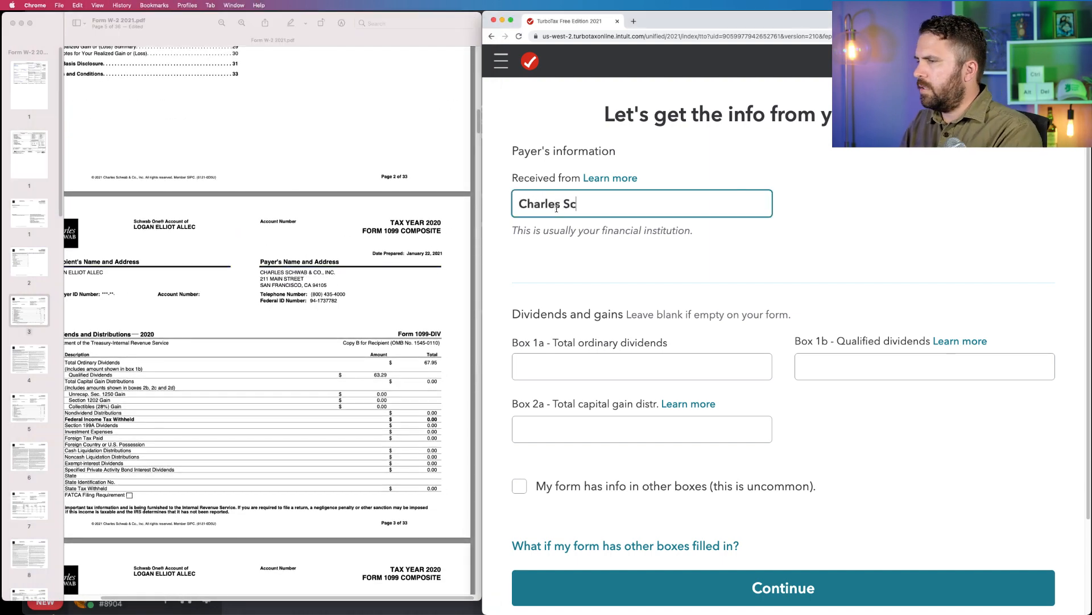
{"action": "type", "text": "hwab & Co,"}
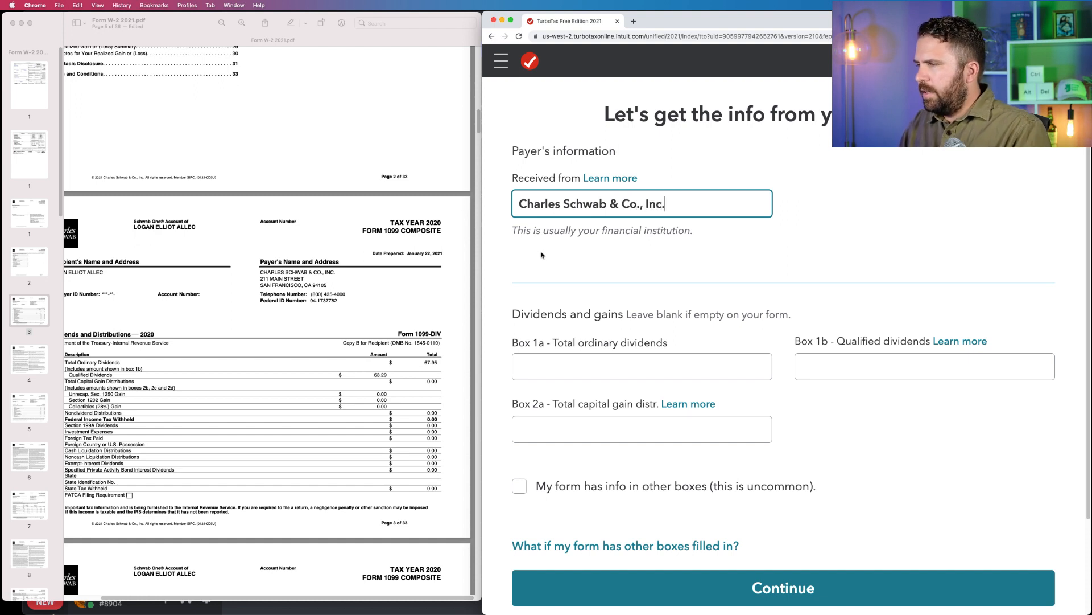
Enter $67.95 as total ordinary dividends in Box 1a and $63.29 as qualified dividends in Box 1b.
{"action": "scroll", "coordinate": [541, 255], "scroll_direction": "down", "scroll_amount": 2}
{"action": "key", "text": "Tab"}
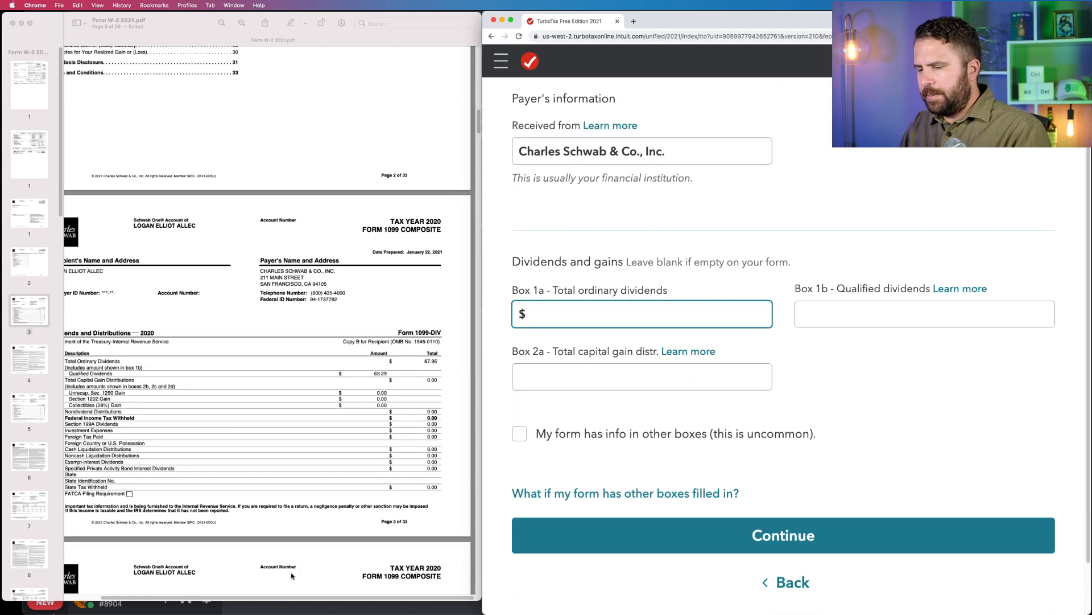
{"action": "scroll", "coordinate": [291, 575], "scroll_direction": "down", "scroll_amount": 1}
{"action": "left_click_drag", "start_coordinate": [286, 597], "coordinate": [280, 596]}
{"action": "left_click", "coordinate": [444, 366]}
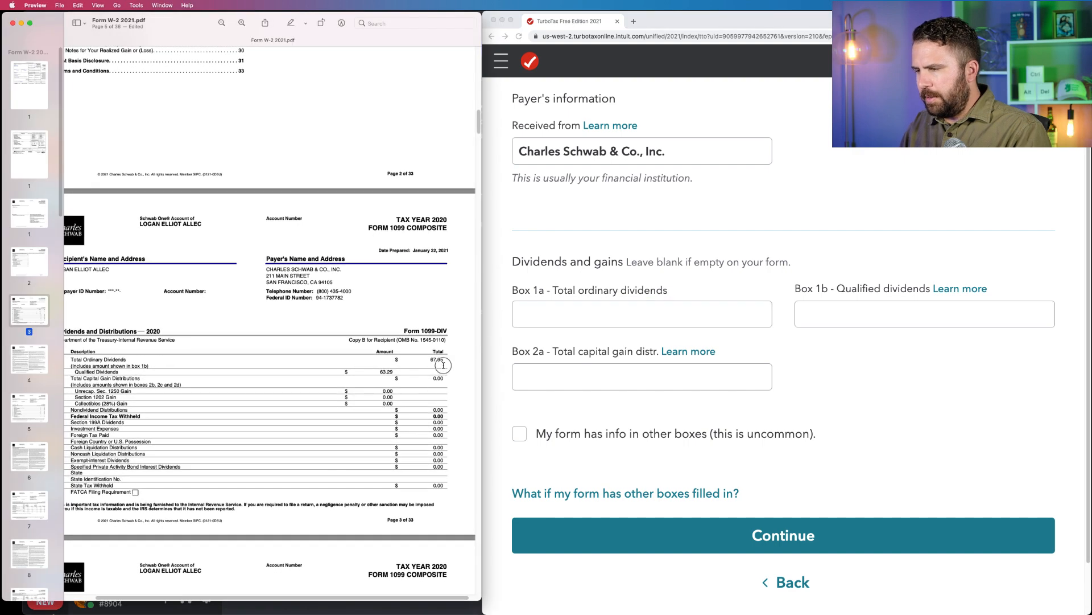
{"action": "left_click_drag", "start_coordinate": [443, 365], "coordinate": [431, 360]}
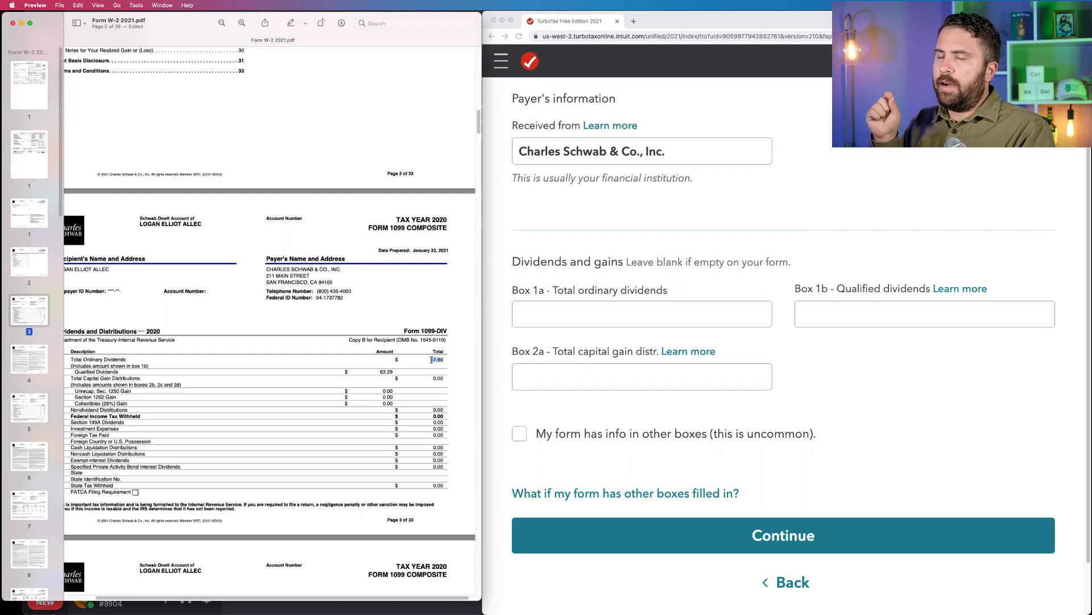
{"action": "left_click", "coordinate": [555, 315]}
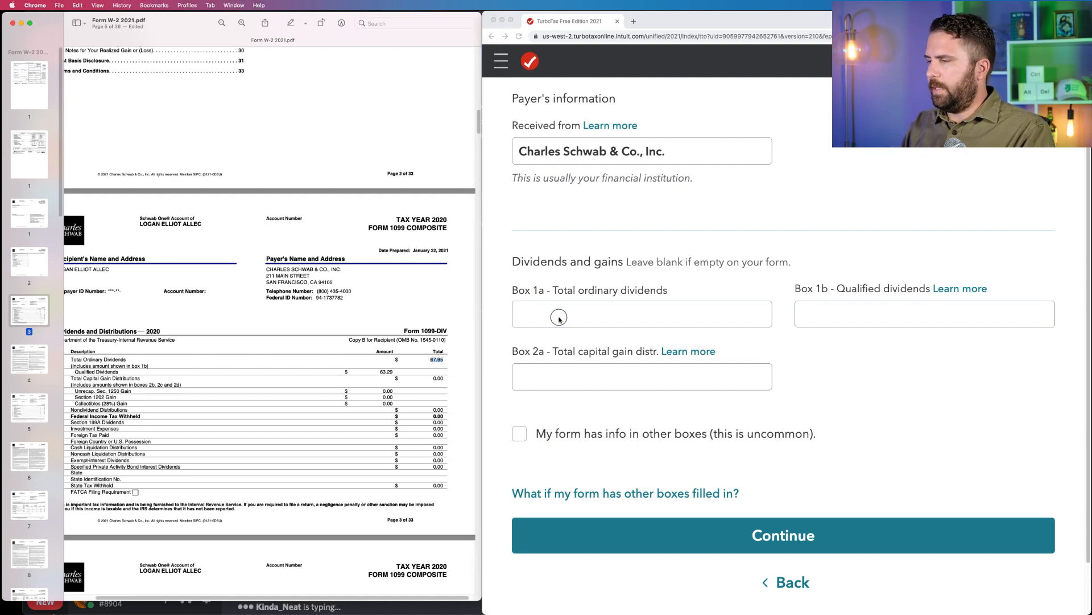
{"action": "type", "text": "67.95"}
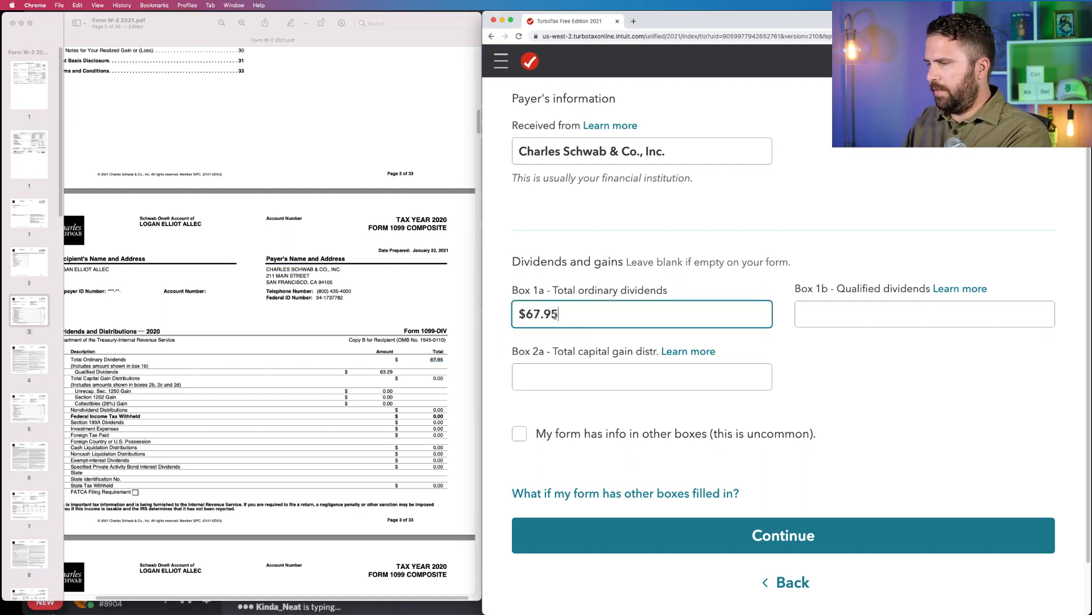
{"action": "left_click", "coordinate": [864, 318]}
{"action": "type", "text": "63.29"}
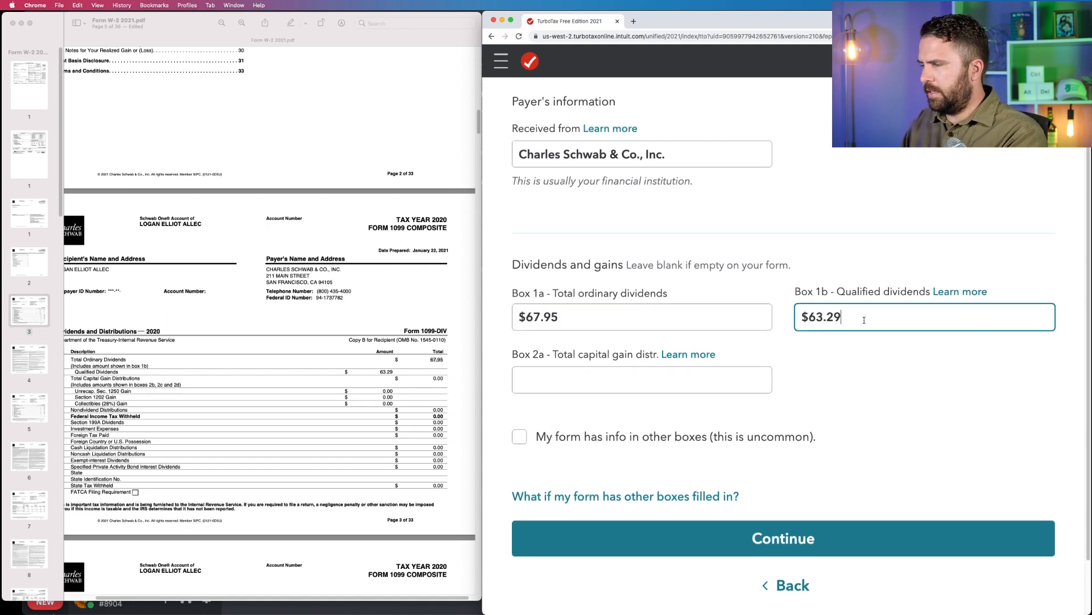
Compare the Box 1a and 1b entries with the Schwab 1099-DIV, then check the form's remaining boxes and recipient instructions.
{"action": "left_click", "coordinate": [242, 560]}
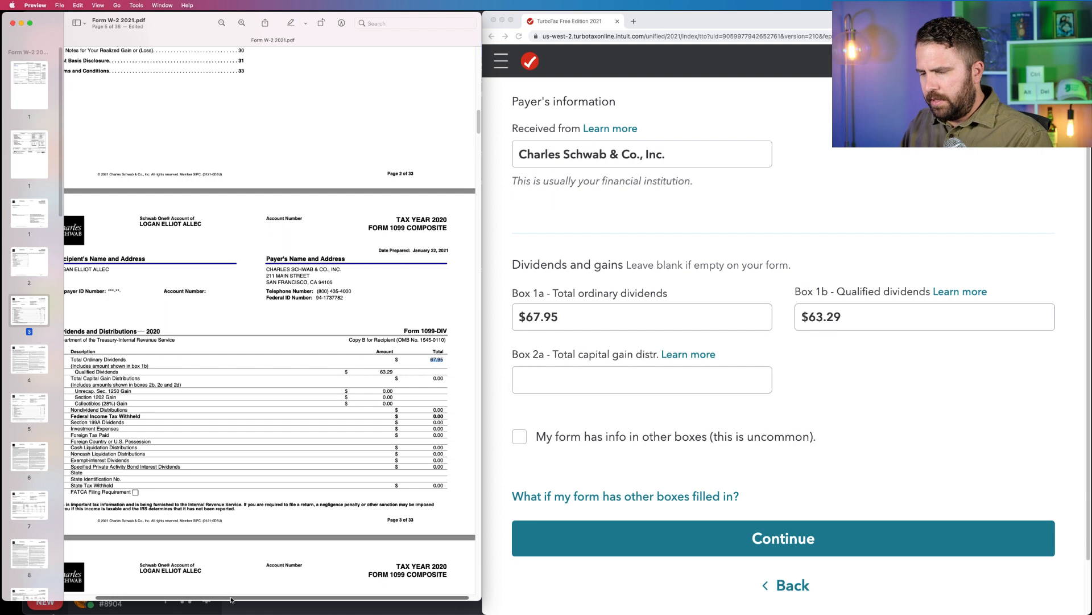
{"action": "scroll", "coordinate": [92, 385], "scroll_direction": "left", "scroll_amount": 2}
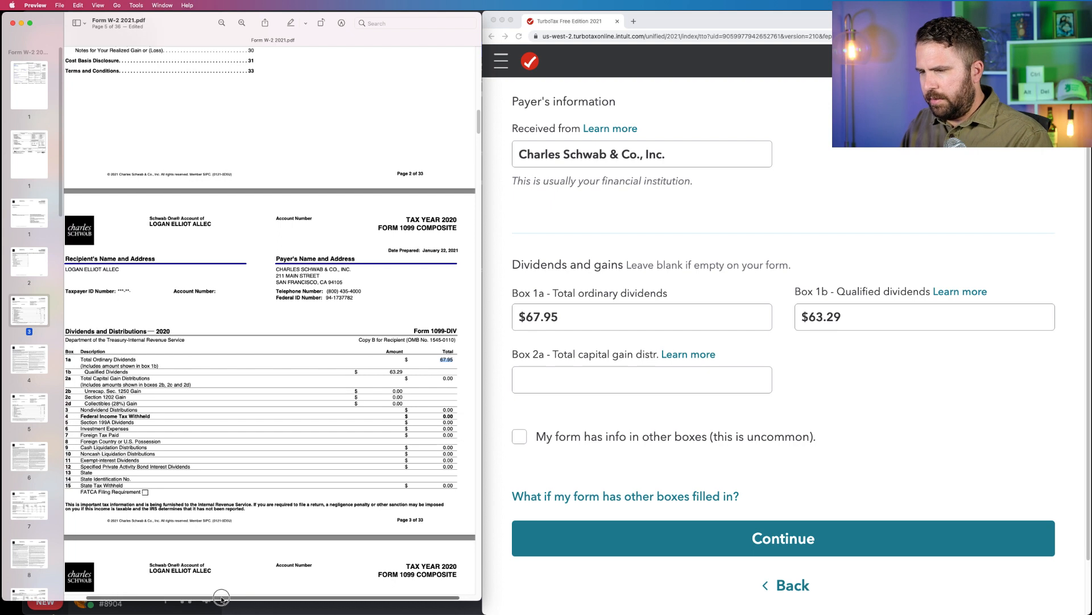
{"action": "left_click_drag", "start_coordinate": [69, 360], "coordinate": [140, 361]}
{"action": "left_click_drag", "start_coordinate": [512, 293], "coordinate": [664, 293]}
{"action": "left_click", "coordinate": [72, 369]}
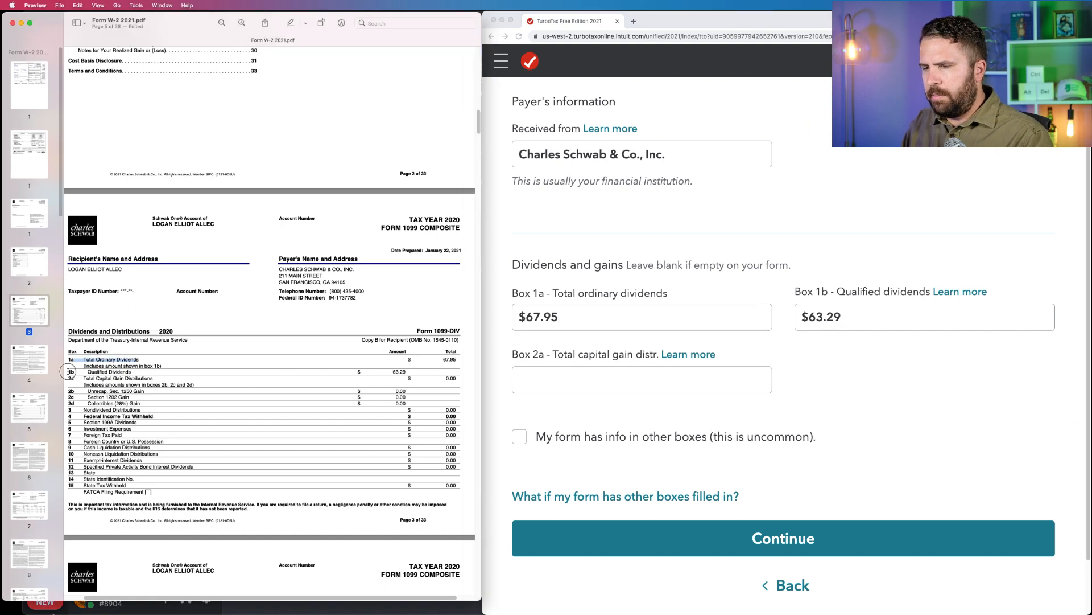
{"action": "left_click_drag", "start_coordinate": [70, 371], "coordinate": [137, 373]}
{"action": "left_click_drag", "start_coordinate": [390, 372], "coordinate": [407, 372]}
{"action": "left_click", "coordinate": [837, 266]}
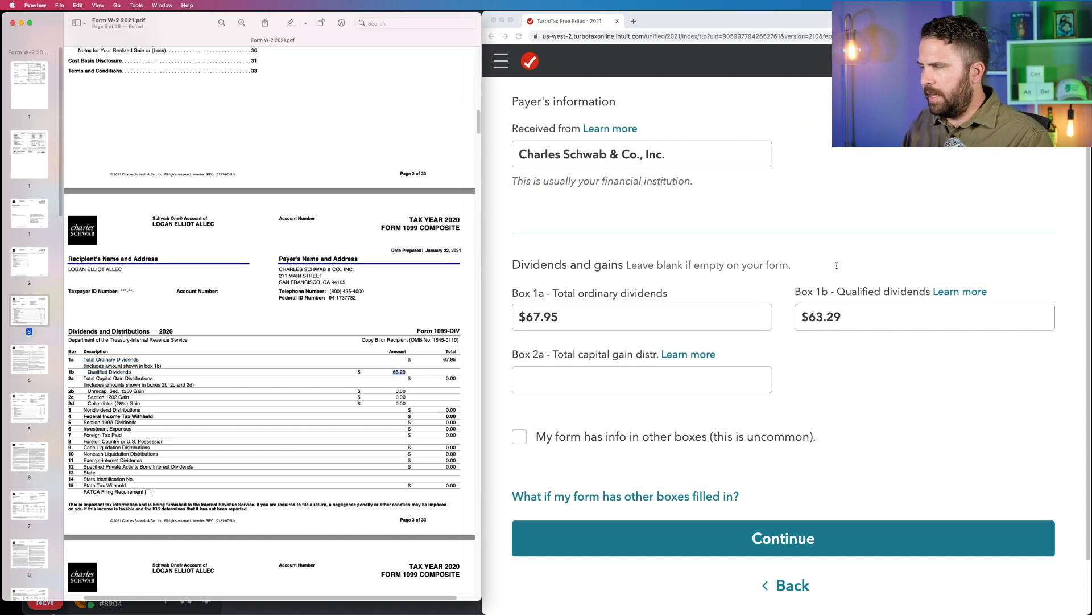
{"action": "left_click_drag", "start_coordinate": [796, 292], "coordinate": [933, 293]}
{"action": "left_click", "coordinate": [876, 310]}
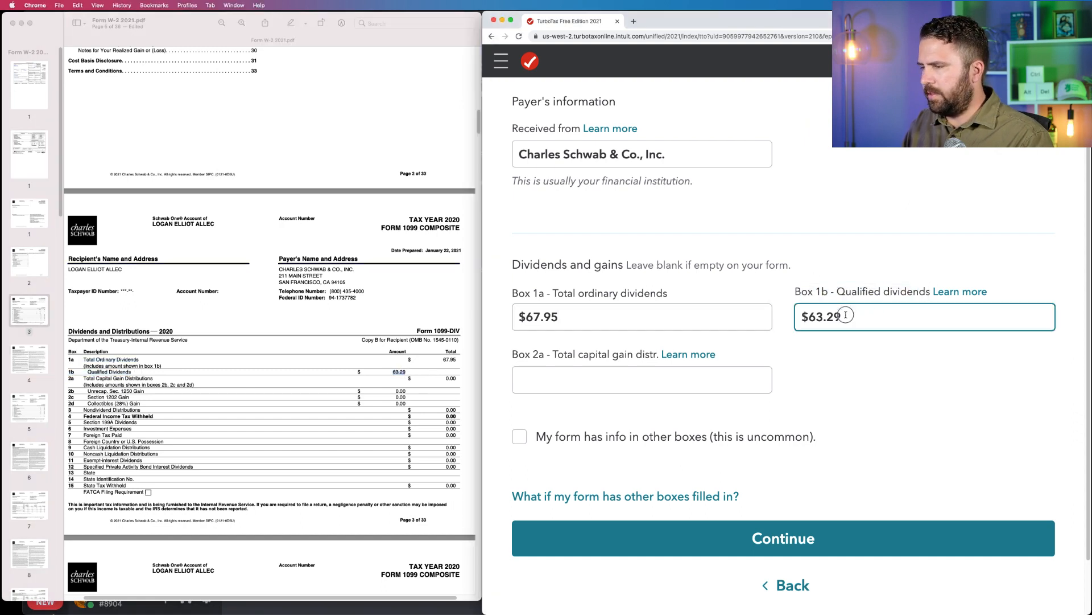
{"action": "key", "text": "super+a"}
{"action": "left_click", "coordinate": [407, 371]}
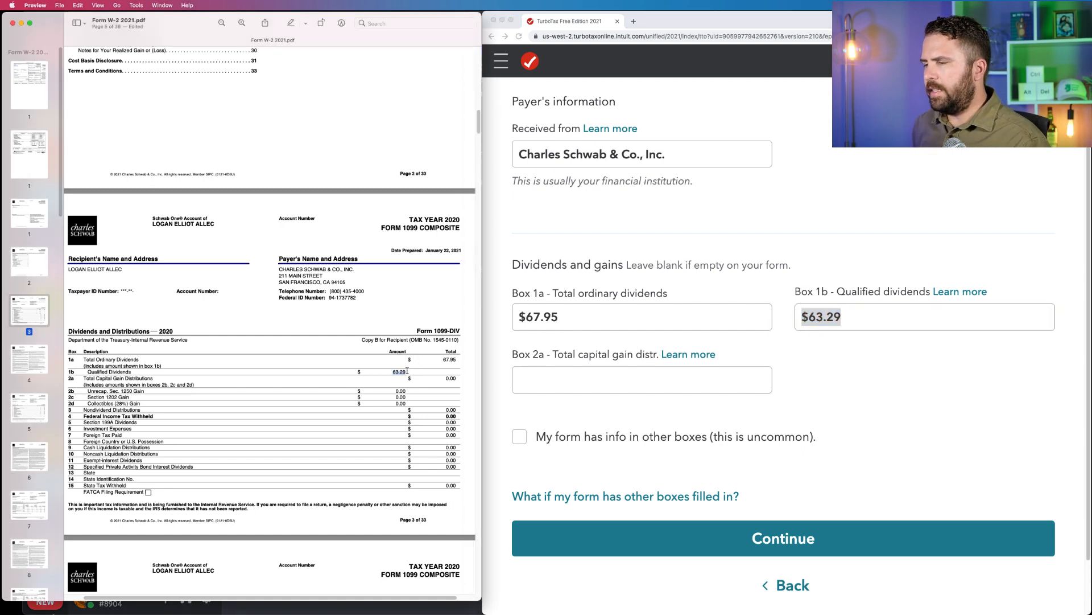
{"action": "left_click", "coordinate": [416, 380]}
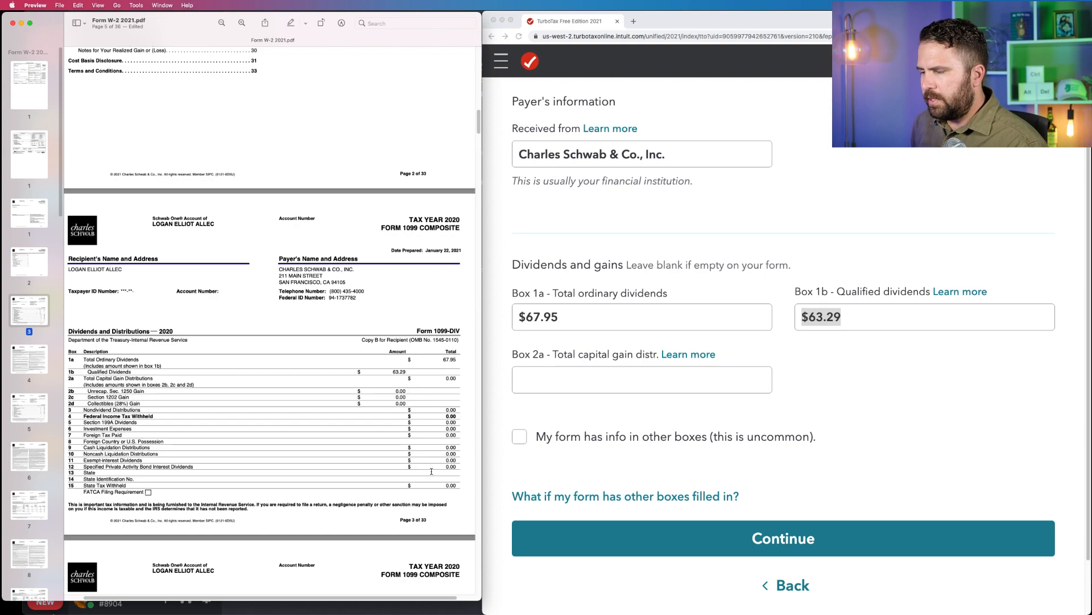
{"action": "scroll", "coordinate": [432, 471], "scroll_direction": "down", "scroll_amount": 10}
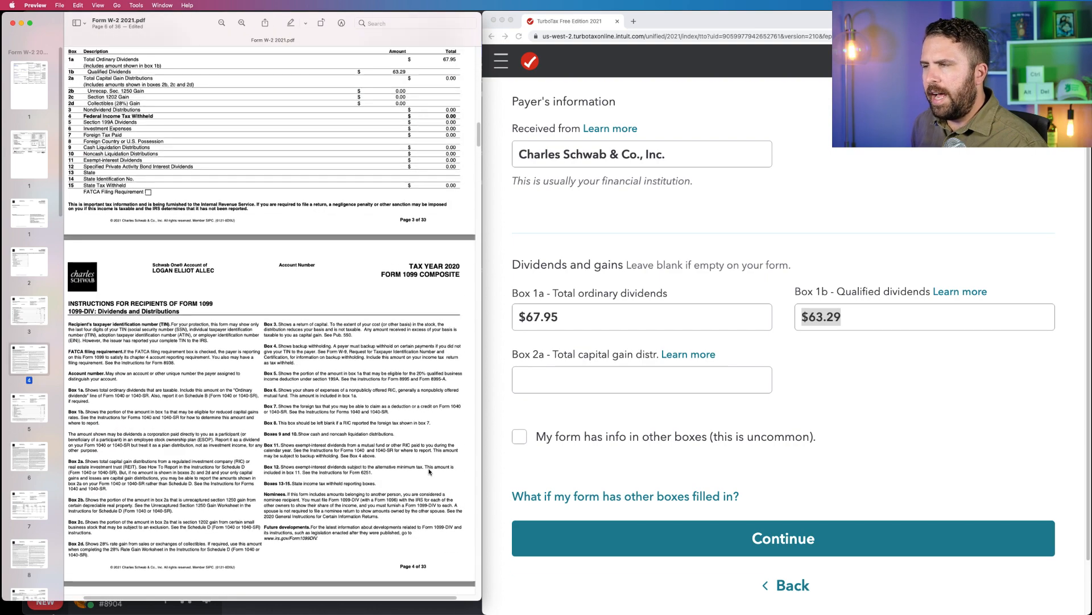
Review the amounts for Boxes 2a through 15 on the Schwab 1099-DIV.
{"action": "scroll", "coordinate": [213, 265], "scroll_direction": "up", "scroll_amount": 4}
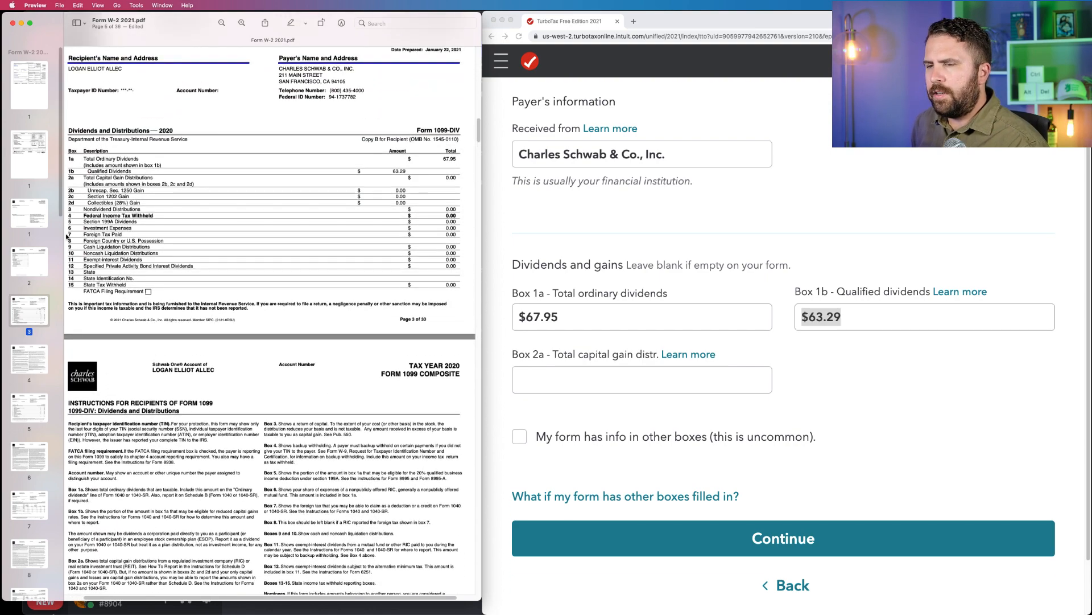
{"action": "left_click_drag", "start_coordinate": [256, 227], "coordinate": [447, 231]}
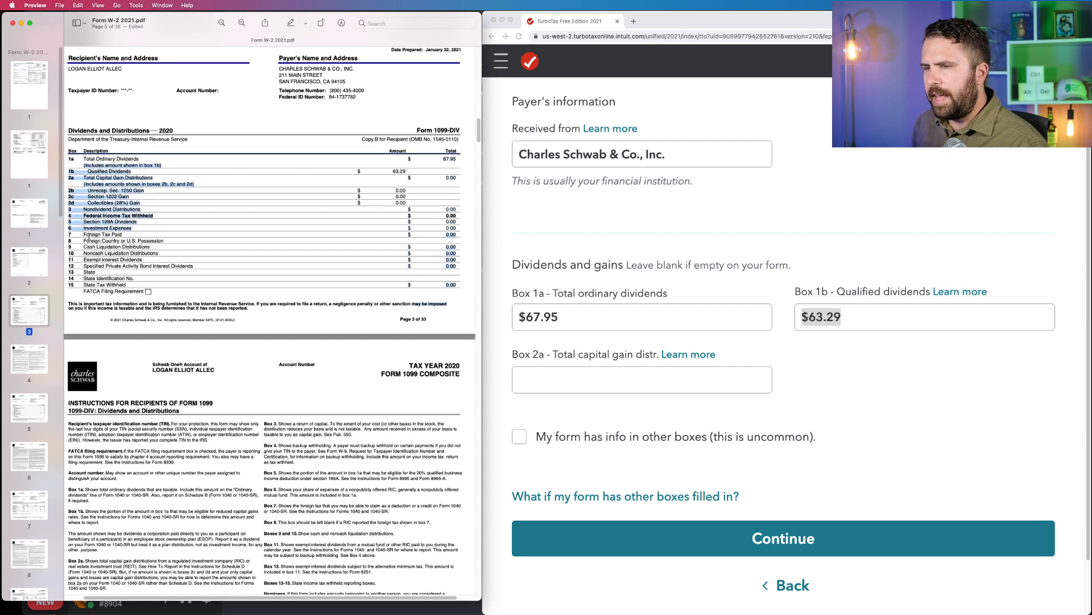
{"action": "left_click_drag", "start_coordinate": [89, 235], "coordinate": [442, 229]}
{"action": "left_click", "coordinate": [443, 229]}
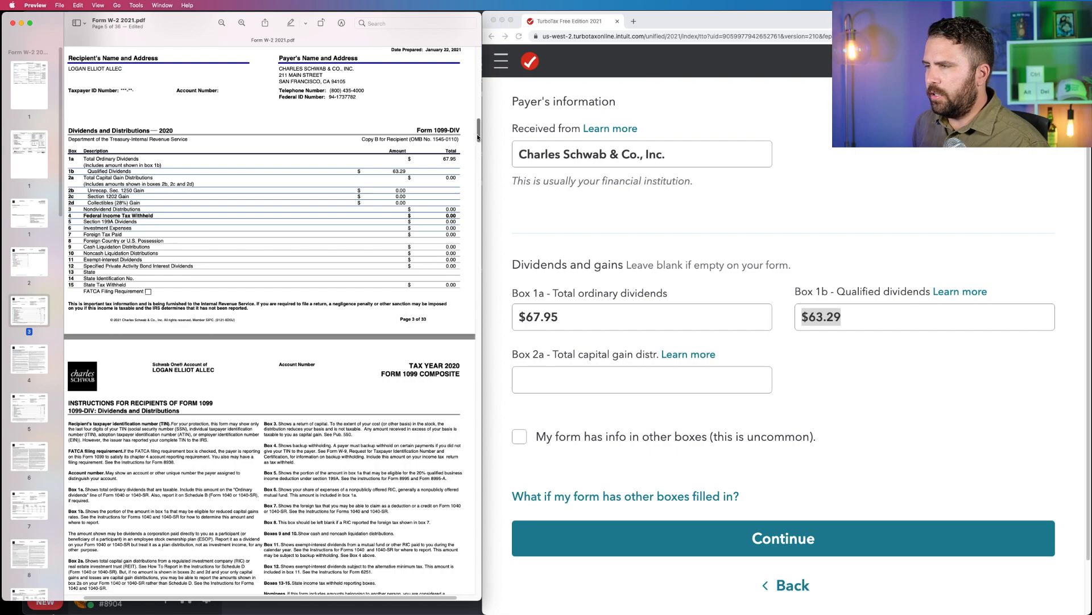
Skim the Schwab composite's year-end realized gain or loss pages and Form 1099-B transactions, ending back at the 1099-DIV.
{"action": "left_click_drag", "start_coordinate": [478, 134], "coordinate": [479, 478]}
{"action": "key", "text": "Down"}
{"action": "key", "text": "Down"}
{"action": "key", "text": "Down"}
{"action": "key", "text": "Down"}
{"action": "key", "text": "Down"}
{"action": "key", "text": "Down"}
{"action": "key", "text": "Down"}
{"action": "key", "text": "Down"}
{"action": "key", "text": "Down"}
{"action": "key", "text": "Down"}
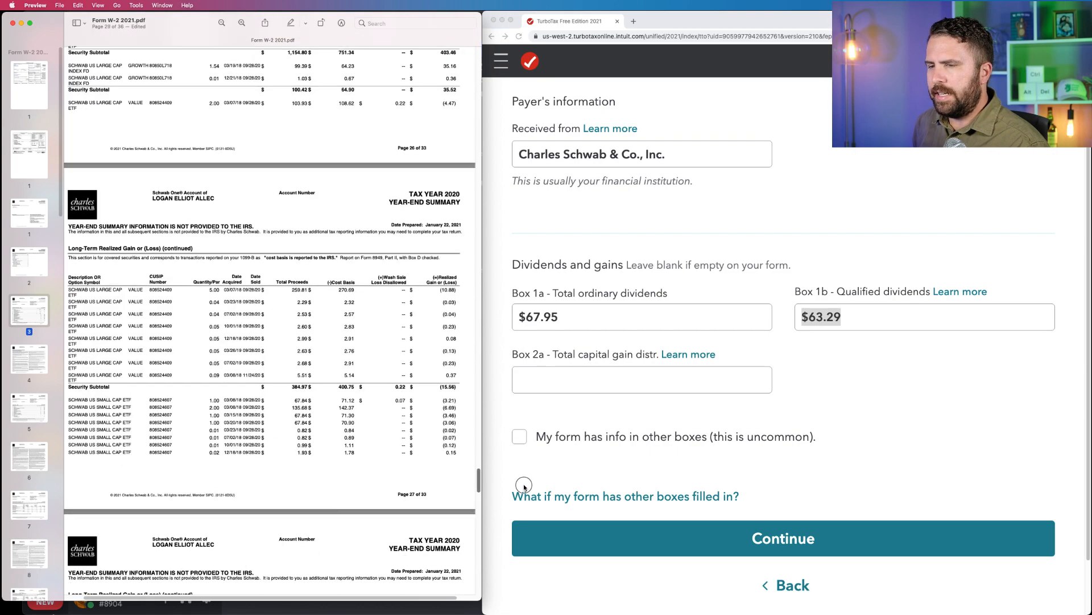
{"action": "key", "text": "Up"}
{"action": "key", "text": "Up"}
{"action": "key", "text": "Up"}
{"action": "key", "text": "Up"}
{"action": "key", "text": "Up"}
{"action": "key", "text": "Up"}
{"action": "key", "text": "Up"}
{"action": "key", "text": "Up"}
{"action": "key", "text": "Up"}
{"action": "key", "text": "Up"}
{"action": "key", "text": "Up"}
{"action": "key", "text": "Up"}
{"action": "key", "text": "Up"}
{"action": "key", "text": "Up"}
{"action": "key", "text": "Up"}
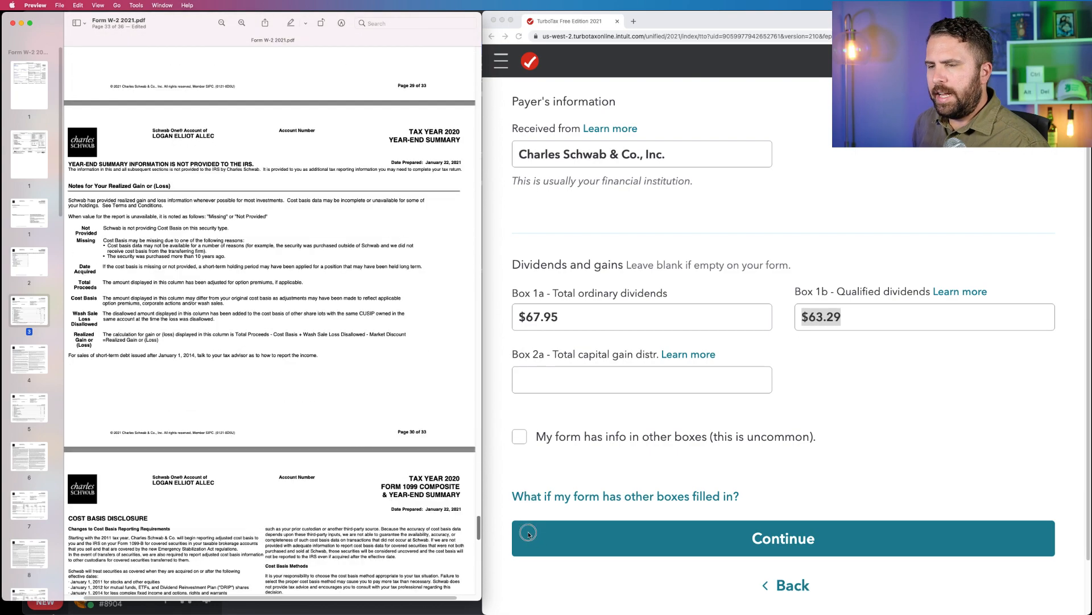
{"action": "key", "text": "Up"}
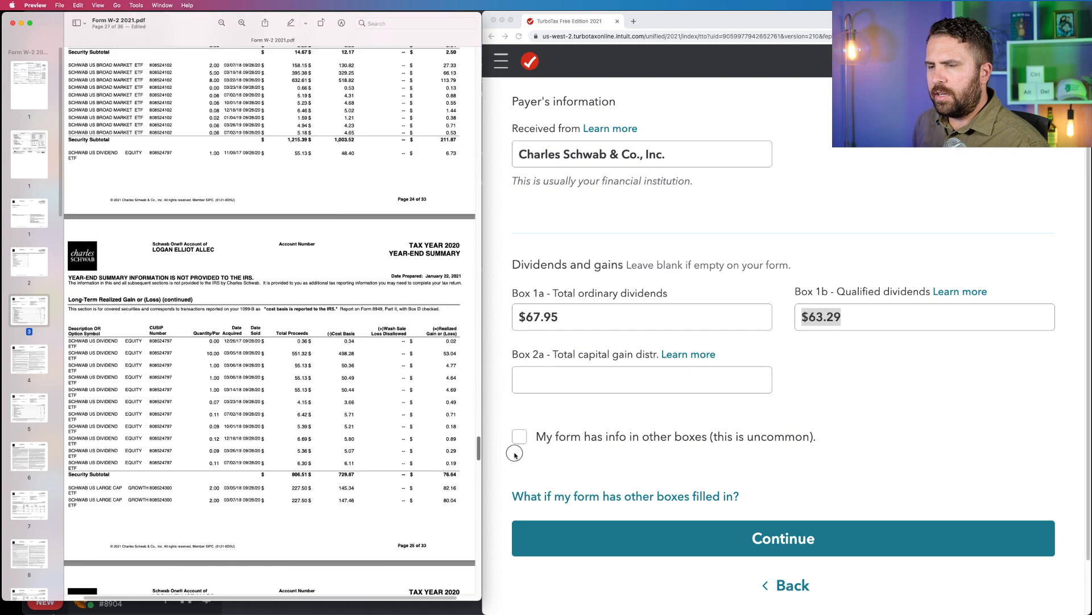
{"action": "scroll", "coordinate": [248, 404], "scroll_direction": "down", "scroll_amount": 1}
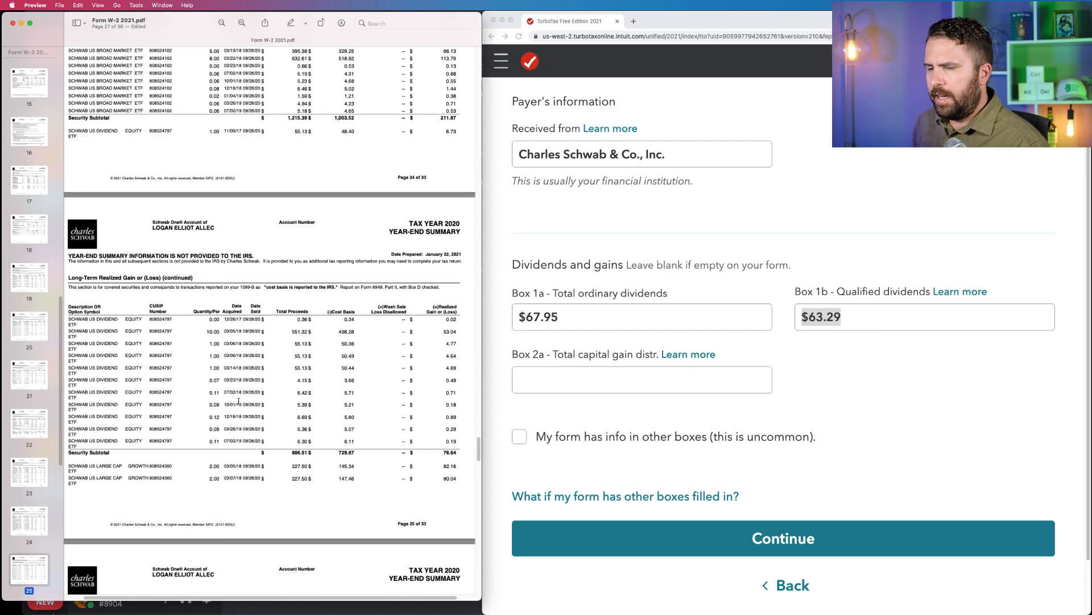
{"action": "scroll", "coordinate": [112, 378], "scroll_direction": "up", "scroll_amount": 5}
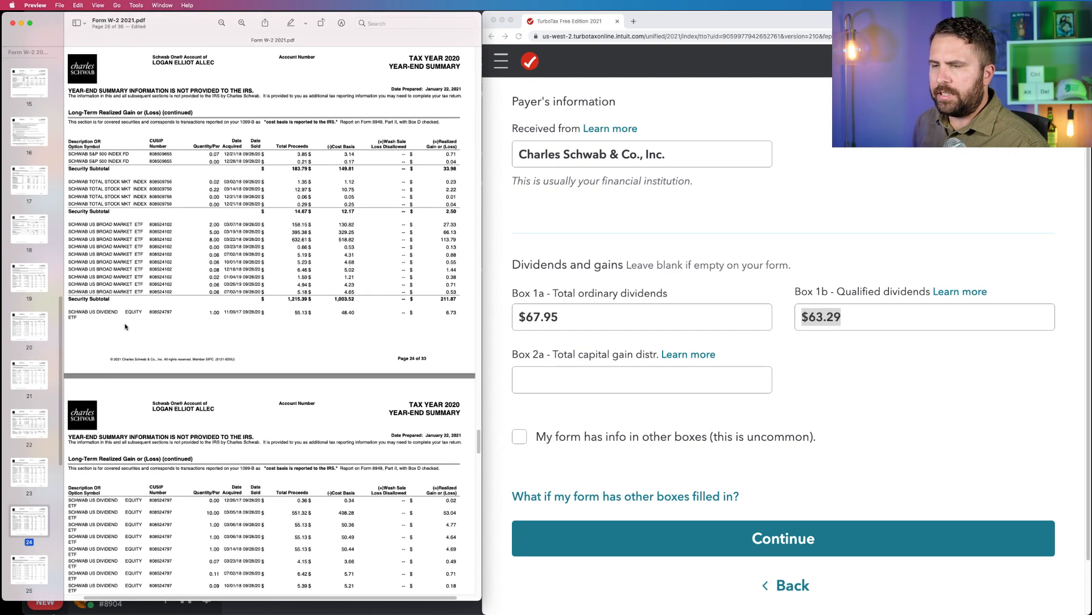
{"action": "scroll", "coordinate": [125, 323], "scroll_direction": "up", "scroll_amount": 10}
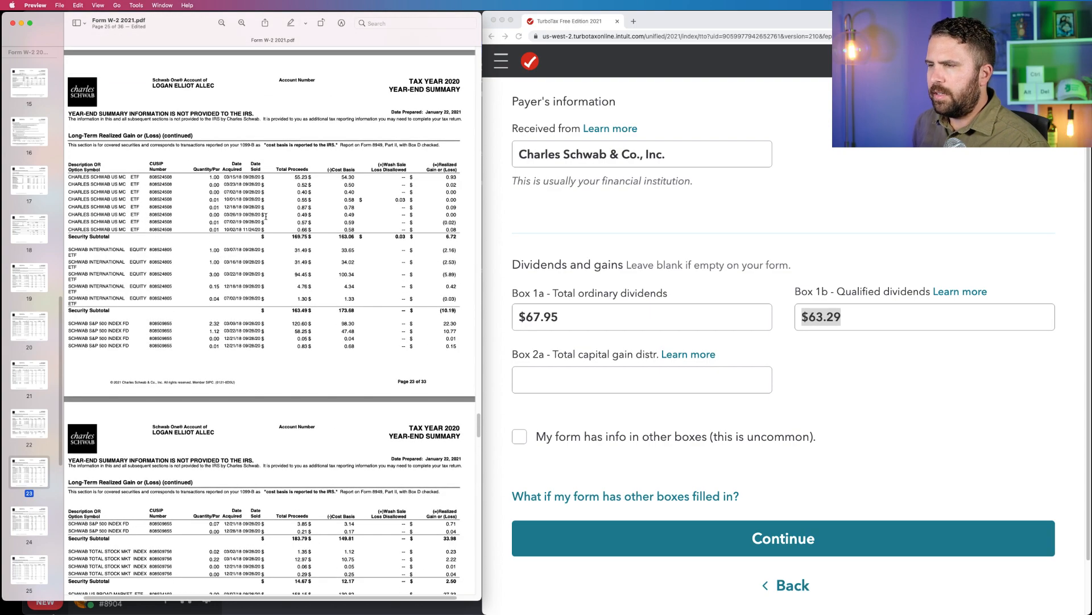
{"action": "scroll", "coordinate": [266, 216], "scroll_direction": "down", "scroll_amount": 20}
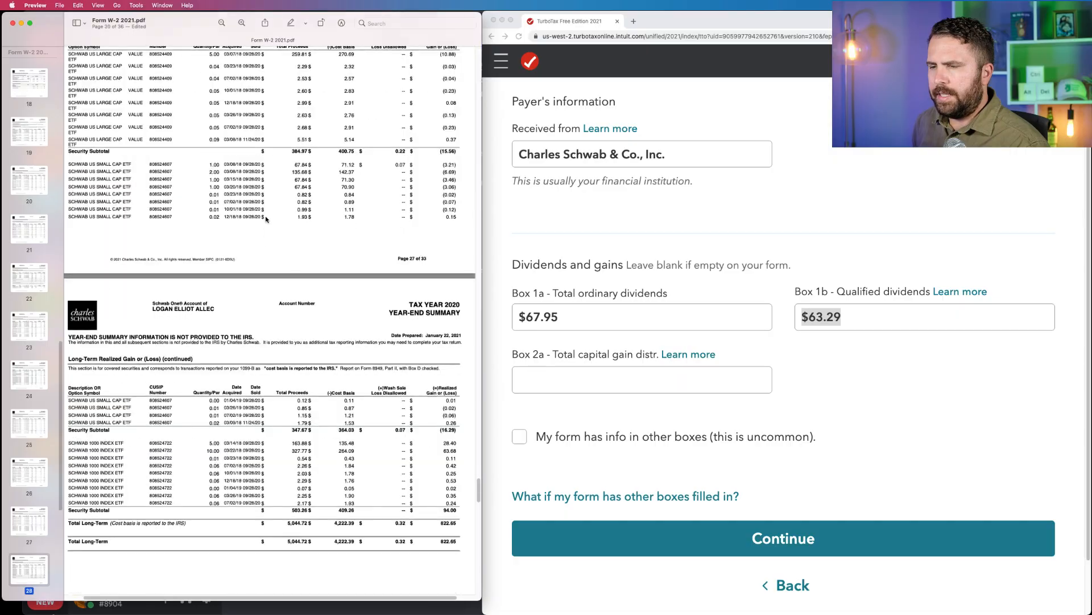
{"action": "scroll", "coordinate": [265, 219], "scroll_direction": "up", "scroll_amount": 20}
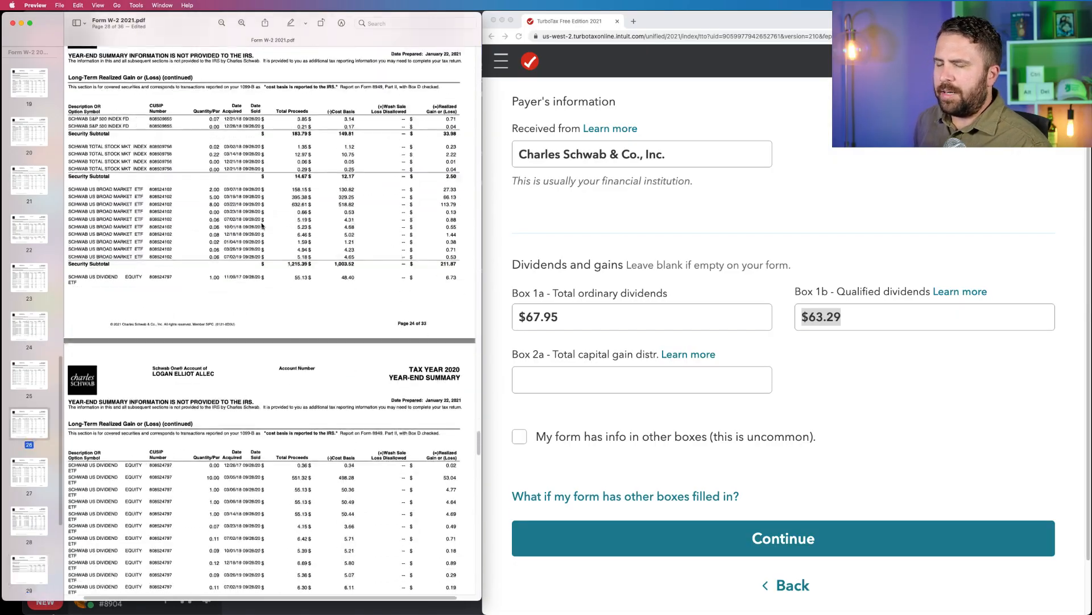
{"action": "scroll", "coordinate": [264, 227], "scroll_direction": "up", "scroll_amount": 20}
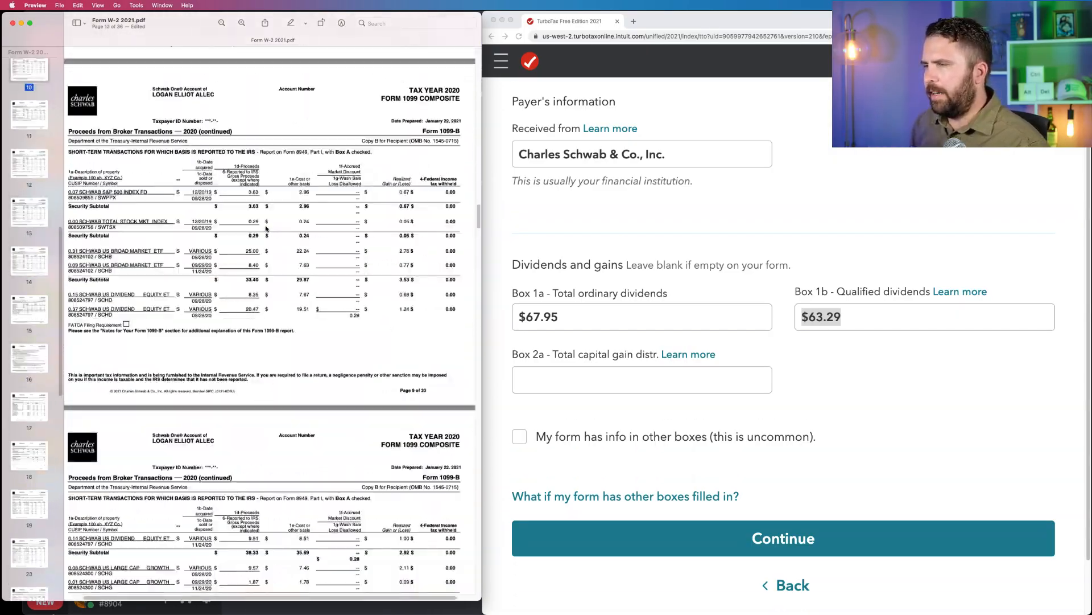
{"action": "scroll", "coordinate": [262, 228], "scroll_direction": "up", "scroll_amount": 20}
{"action": "scroll", "coordinate": [262, 228], "scroll_direction": "down", "scroll_amount": 5}
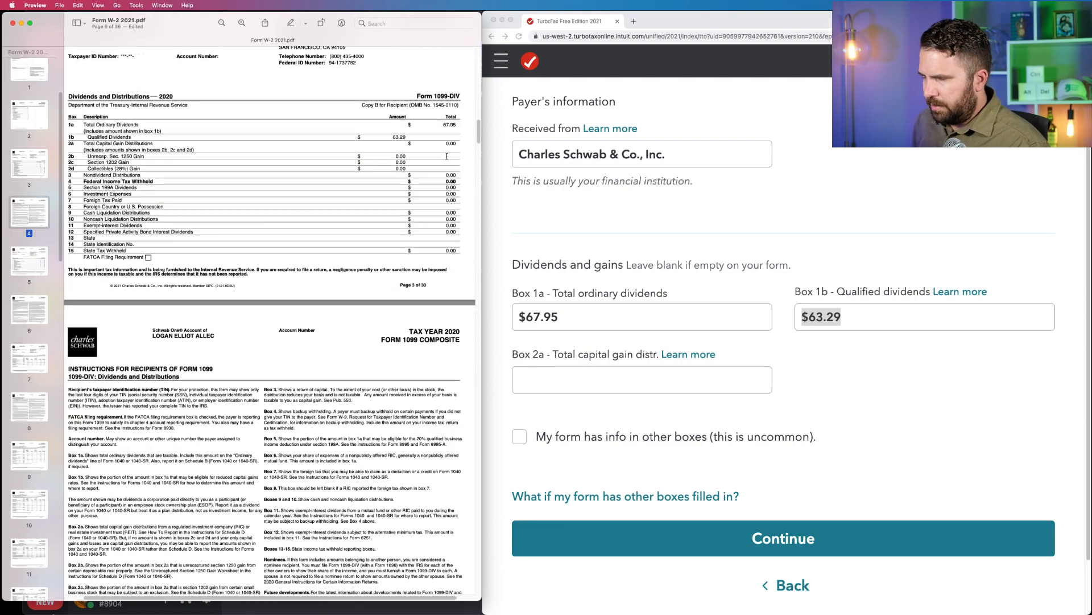
Check the 1099-DIV totals from Box 2a down against the dividend form's Box 1a and 1b entries.
{"action": "left_click_drag", "start_coordinate": [443, 143], "coordinate": [457, 250]}
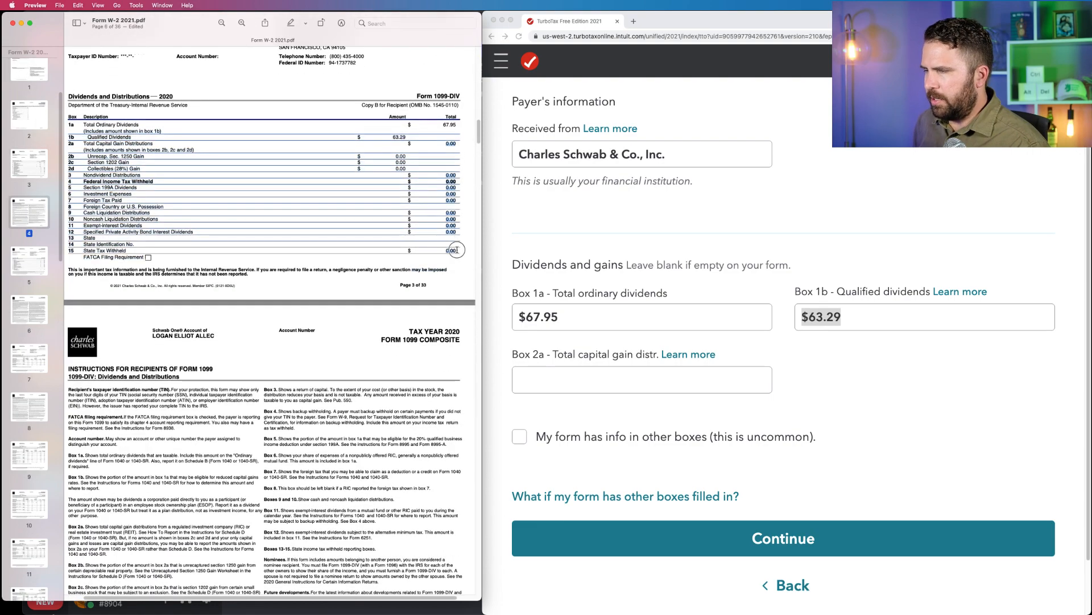
{"action": "left_click", "coordinate": [681, 317]}
{"action": "left_click_drag", "start_coordinate": [610, 320], "coordinate": [527, 318]}
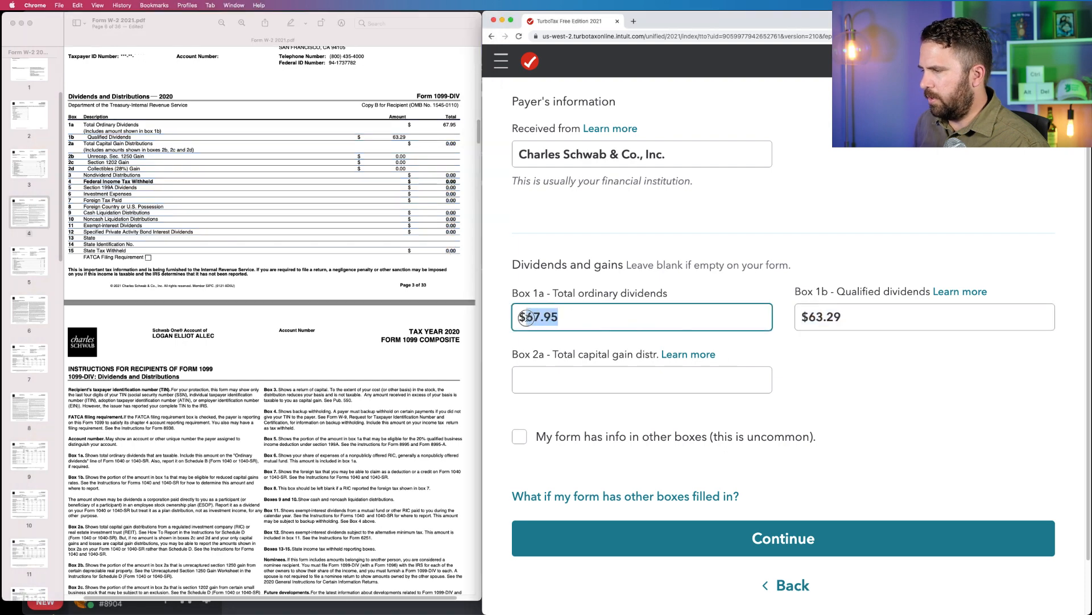
{"action": "left_click", "coordinate": [804, 326]}
{"action": "scroll", "coordinate": [791, 432], "scroll_direction": "down", "scroll_amount": 2}
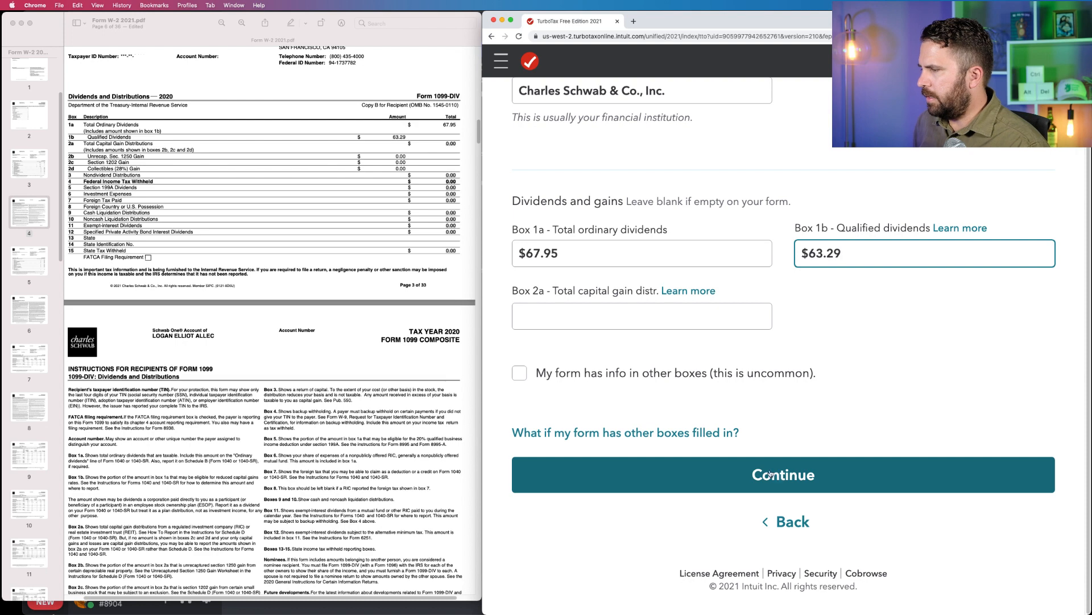
Reveal the additional 1099-DIV boxes with the option for info in other boxes, look them over, and hide them again.
{"action": "left_click", "coordinate": [520, 374]}
{"action": "scroll", "coordinate": [545, 377], "scroll_direction": "down", "scroll_amount": 8}
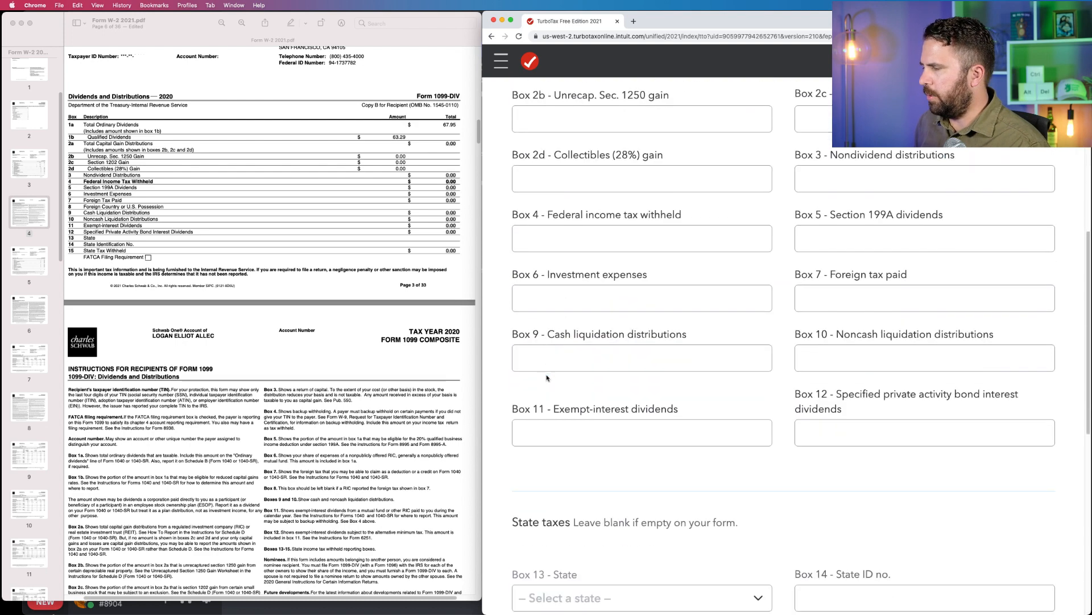
{"action": "scroll", "coordinate": [547, 377], "scroll_direction": "up", "scroll_amount": 4}
{"action": "scroll", "coordinate": [547, 378], "scroll_direction": "up", "scroll_amount": 4}
{"action": "left_click", "coordinate": [520, 373]}
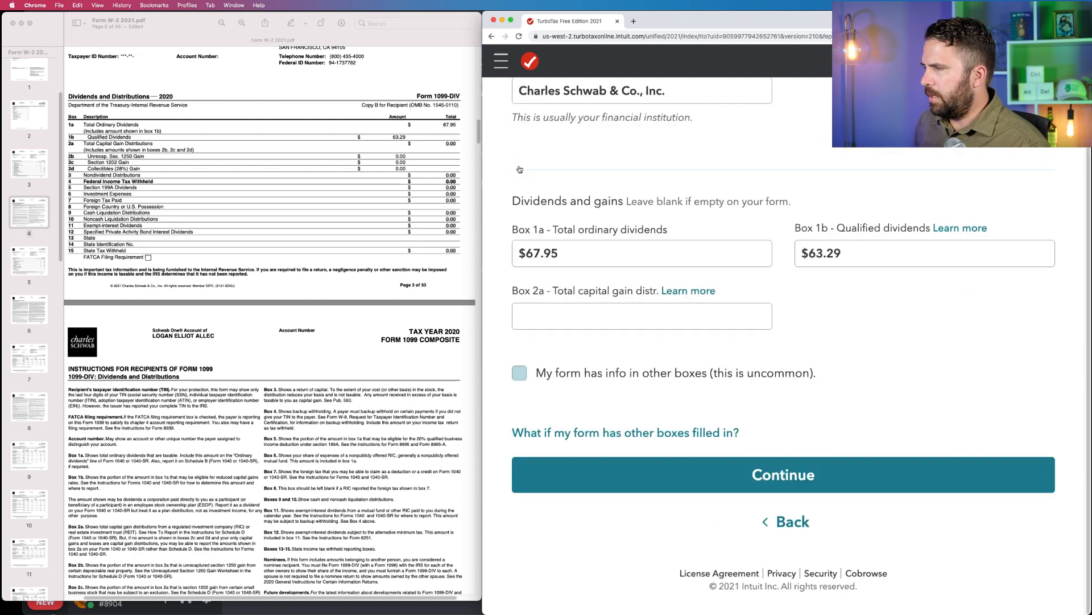
Submit the 1099-DIV with none of the uncommon situations applying and finish the dividends section.
{"action": "left_click", "coordinate": [790, 478]}
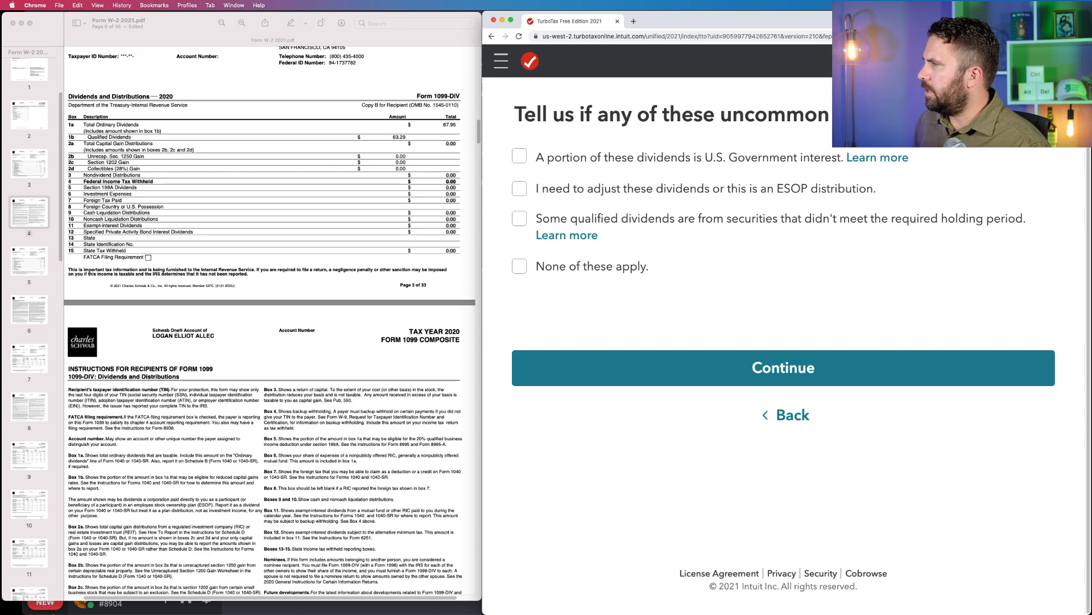
{"action": "left_click_drag", "start_coordinate": [962, 74], "coordinate": [130, 541]}
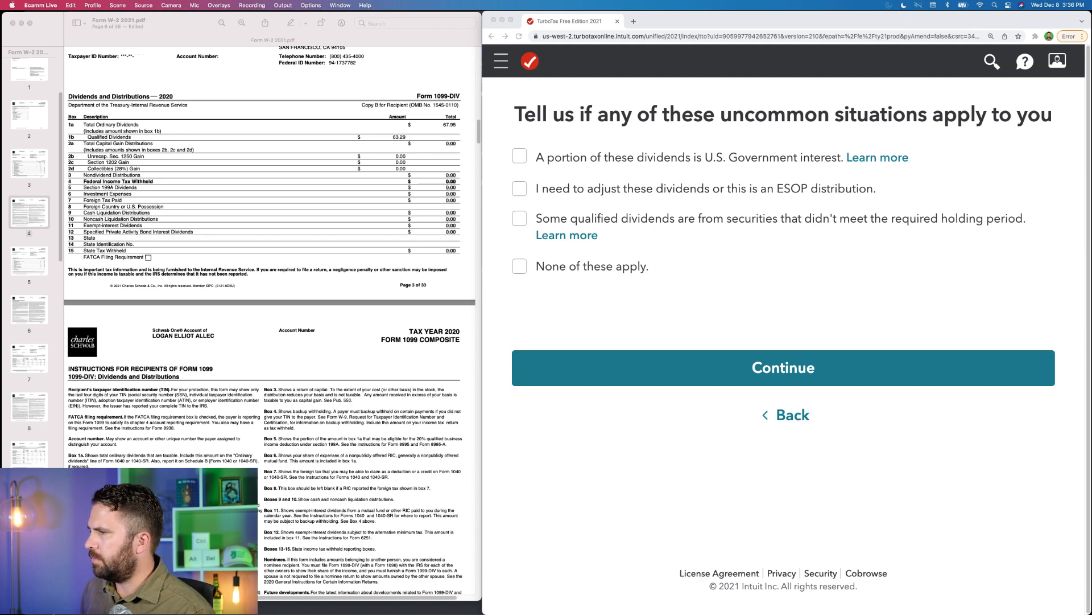
{"action": "left_click", "coordinate": [578, 276]}
{"action": "left_click", "coordinate": [578, 276]}
{"action": "left_click", "coordinate": [673, 360]}
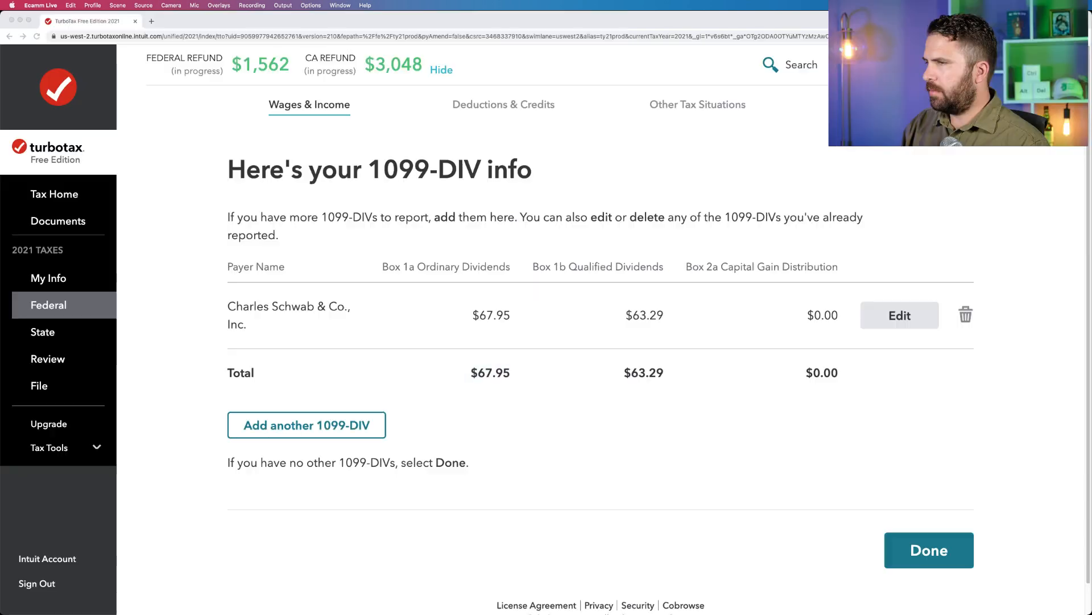
{"action": "left_click", "coordinate": [671, 165]}
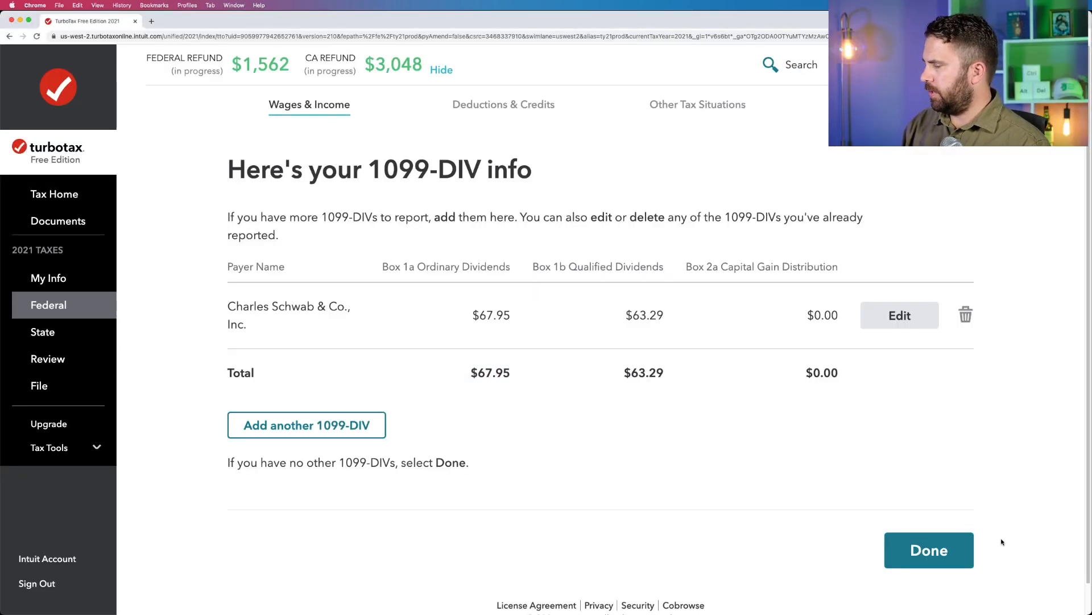
{"action": "left_click", "coordinate": [946, 548]}
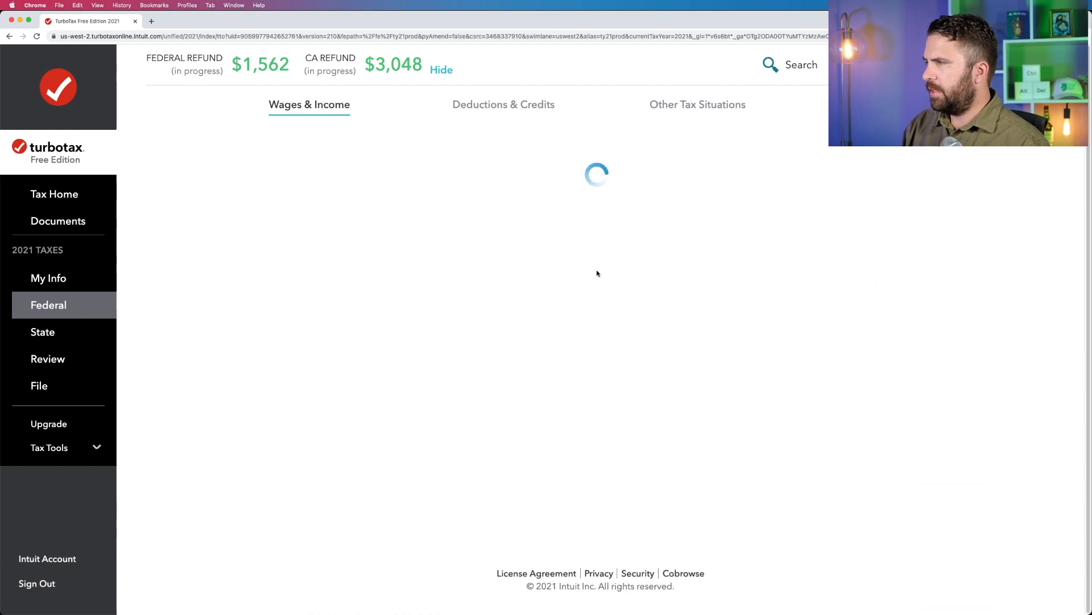
Start the Stocks, Cryptocurrency, Mutual Funds, Bonds, Other section, answer Yes to selling investments in 2021, and continue past the availability notice.
{"action": "scroll", "coordinate": [598, 273], "scroll_direction": "down", "scroll_amount": 5}
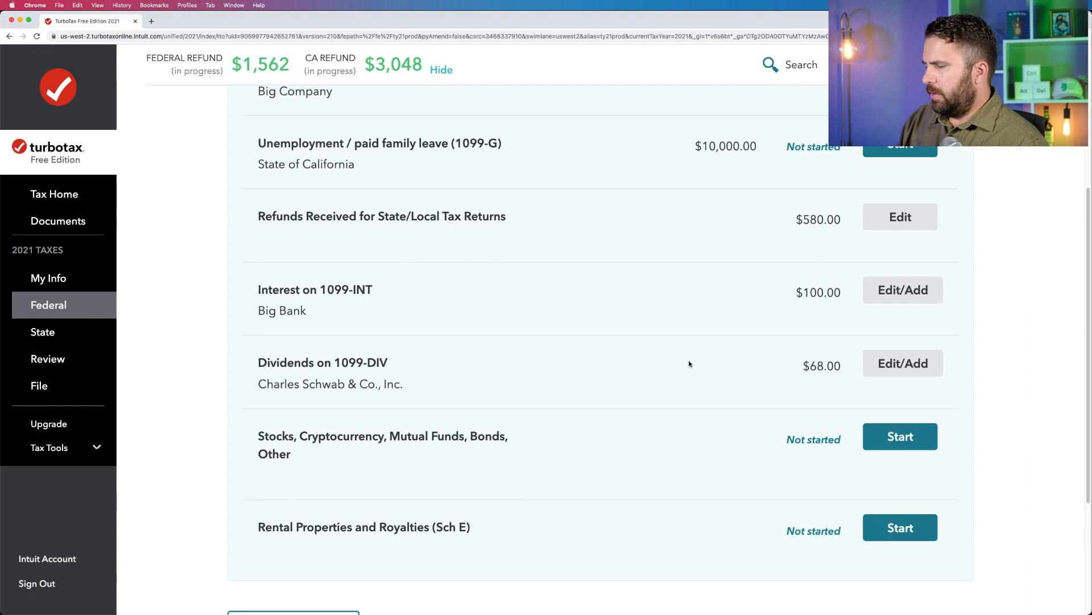
{"action": "scroll", "coordinate": [795, 415], "scroll_direction": "up", "scroll_amount": 1}
{"action": "scroll", "coordinate": [884, 451], "scroll_direction": "down", "scroll_amount": 1}
{"action": "left_click", "coordinate": [884, 451]}
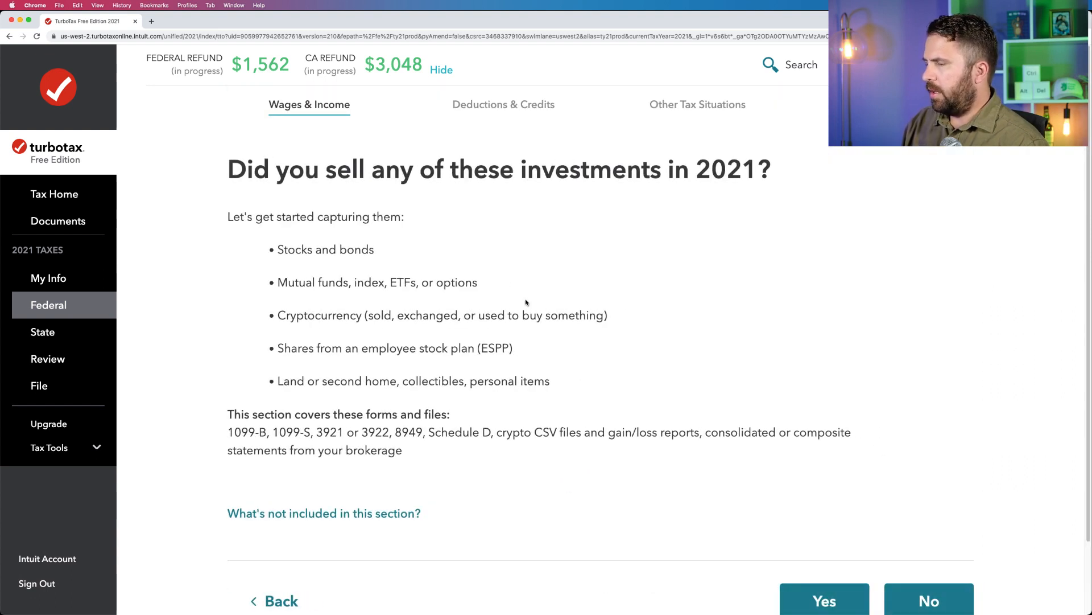
{"action": "scroll", "coordinate": [849, 602], "scroll_direction": "down", "scroll_amount": 1}
{"action": "left_click", "coordinate": [850, 602]}
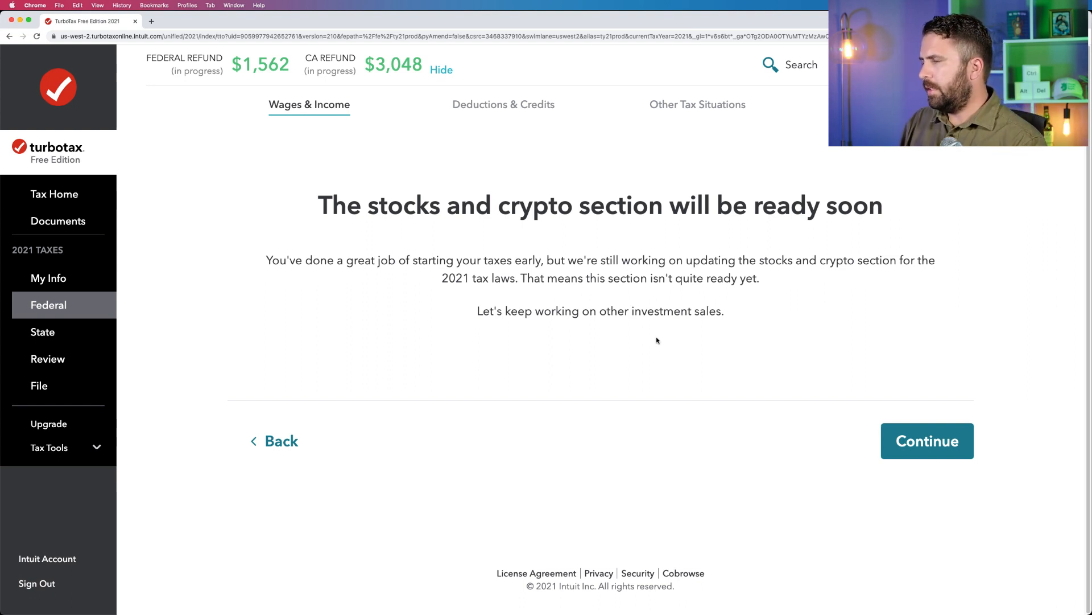
{"action": "left_click_drag", "start_coordinate": [265, 259], "coordinate": [763, 287]}
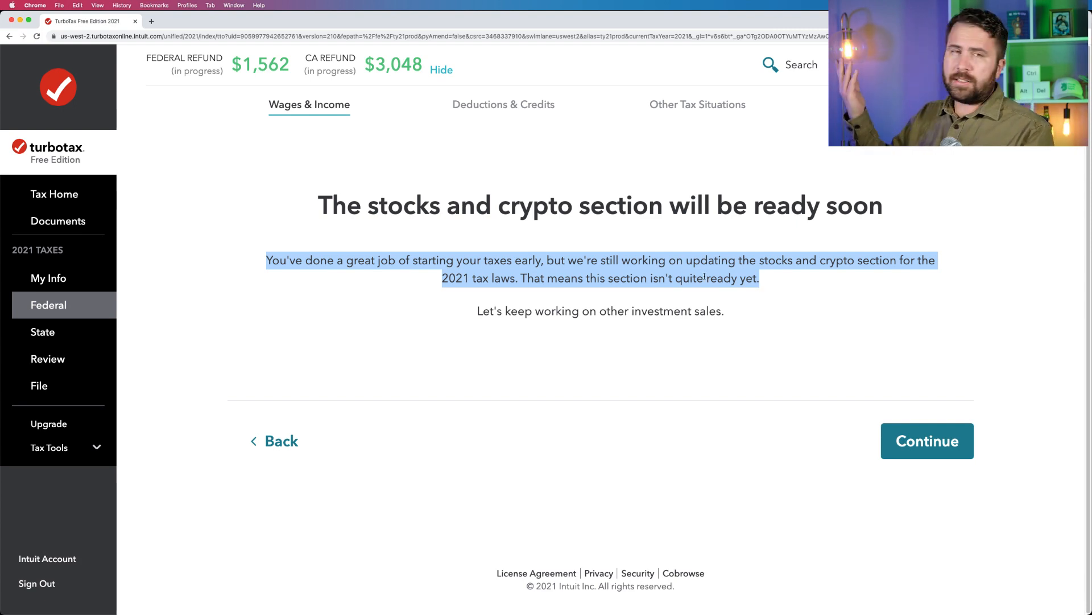
{"action": "left_click", "coordinate": [926, 440]}
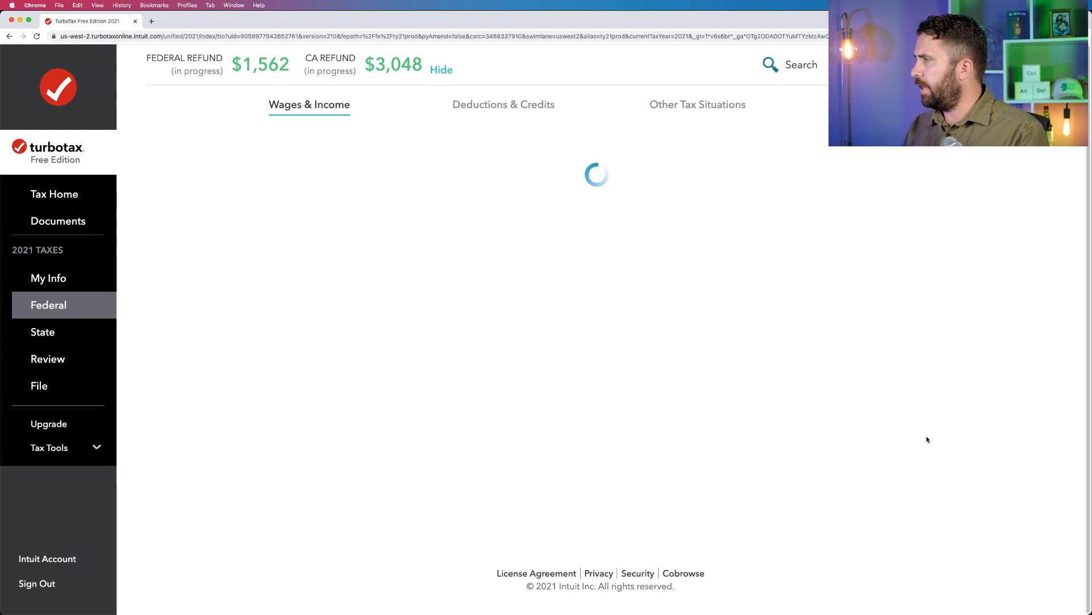
Wrap up the federal income section from the Wages & Income summary.
{"action": "scroll", "coordinate": [927, 439], "scroll_direction": "down", "scroll_amount": 4}
{"action": "scroll", "coordinate": [927, 439], "scroll_direction": "down", "scroll_amount": 2}
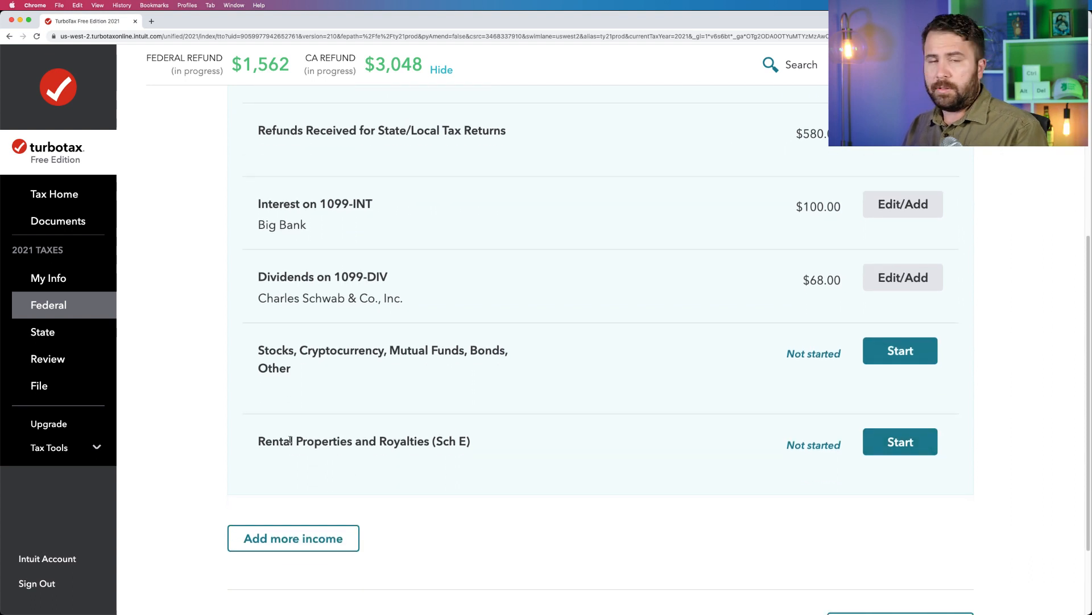
{"action": "scroll", "coordinate": [778, 485], "scroll_direction": "down", "scroll_amount": 2}
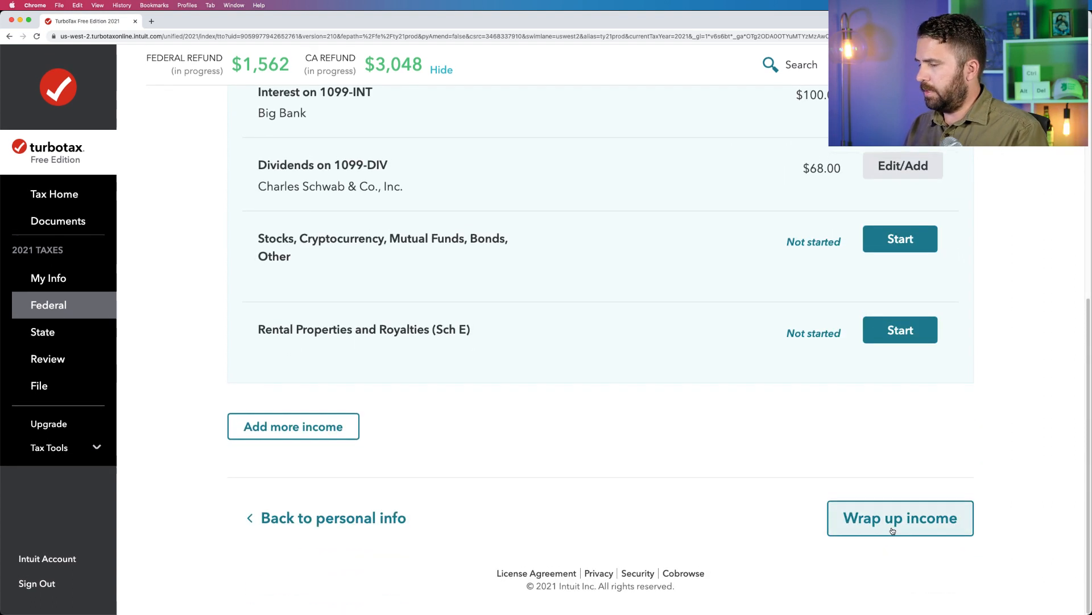
{"action": "left_click", "coordinate": [893, 531]}
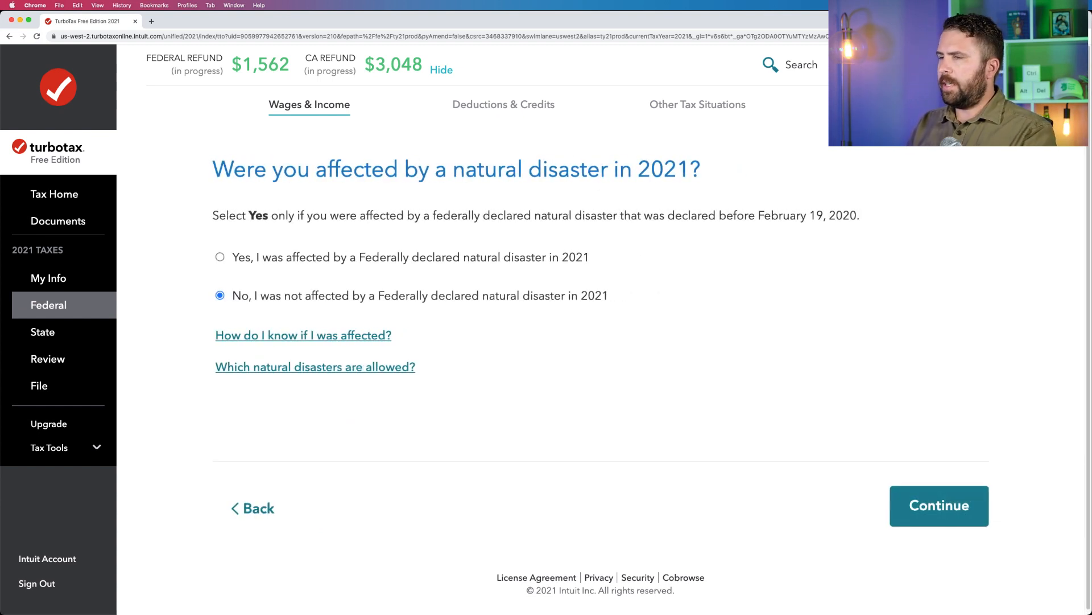
Answer No to being affected by a federally declared natural disaster and No to acquiring, selling or exchanging virtual currency in 2021.
{"action": "left_click", "coordinate": [240, 263]}
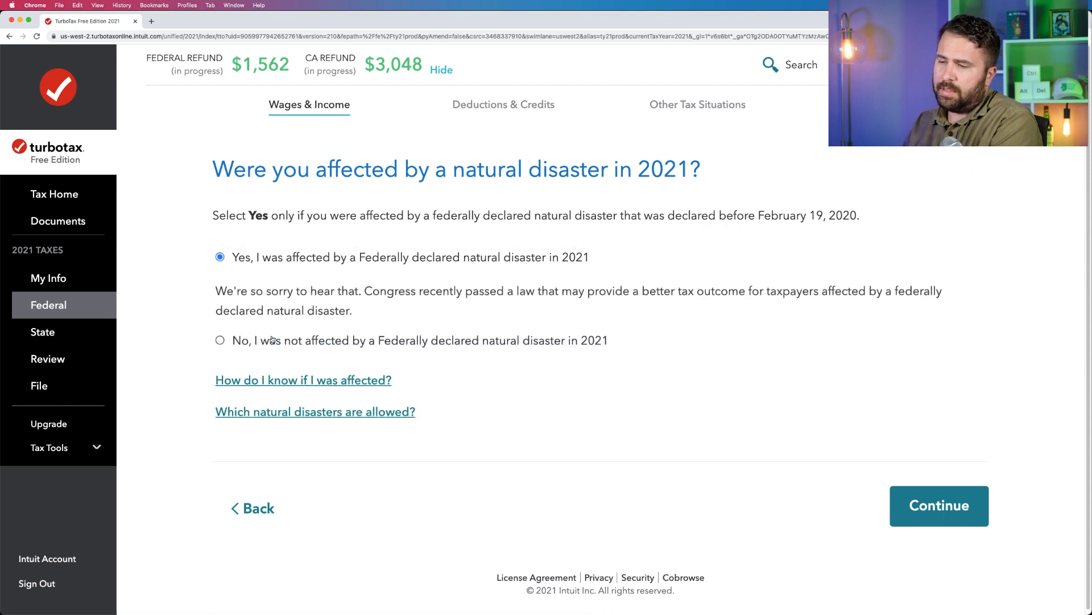
{"action": "left_click", "coordinate": [410, 340]}
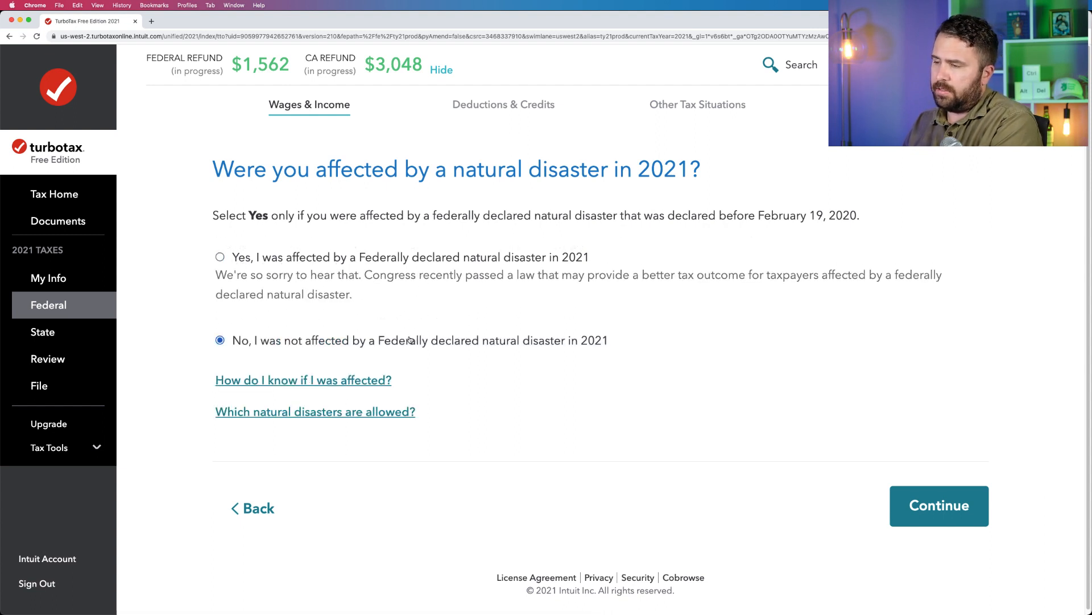
{"action": "left_click", "coordinate": [940, 509]}
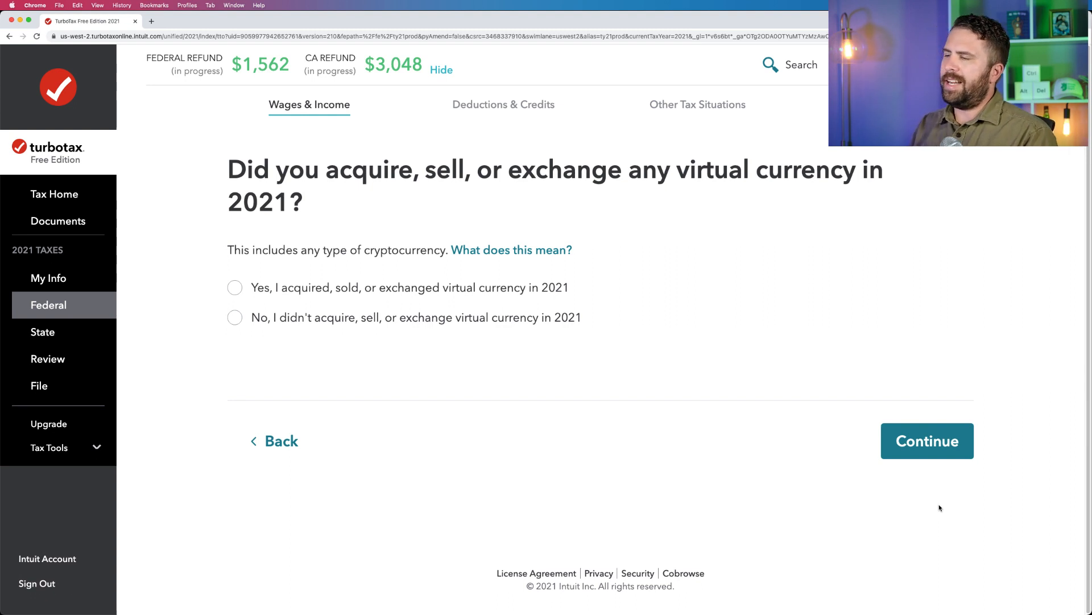
{"action": "left_click", "coordinate": [526, 317]}
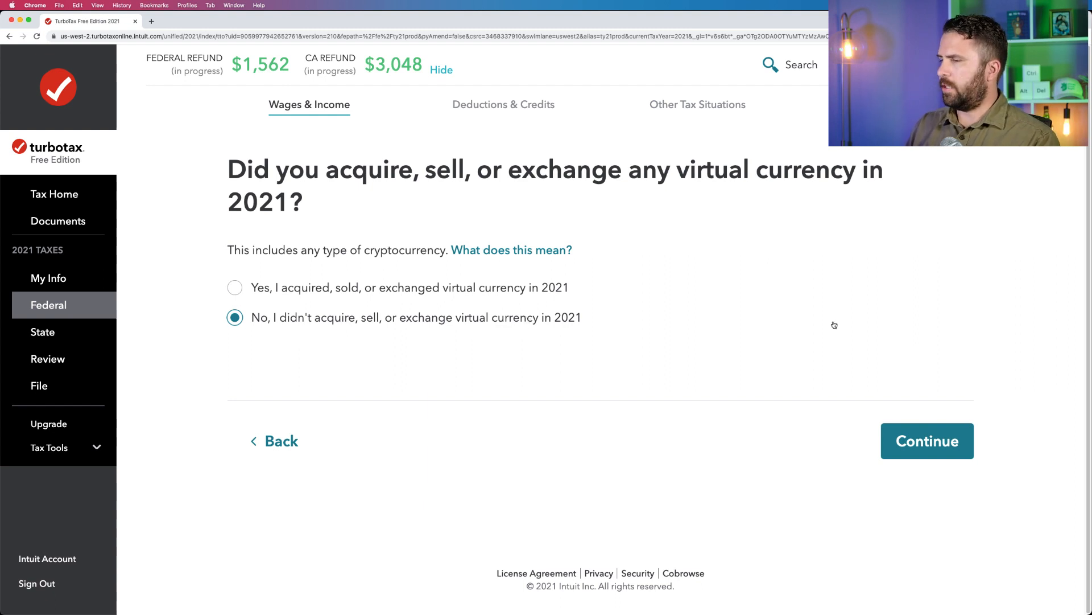
Submit the virtual currency answer and get started with the Deductions & Credits check for tax breaks.
{"action": "left_click", "coordinate": [907, 442]}
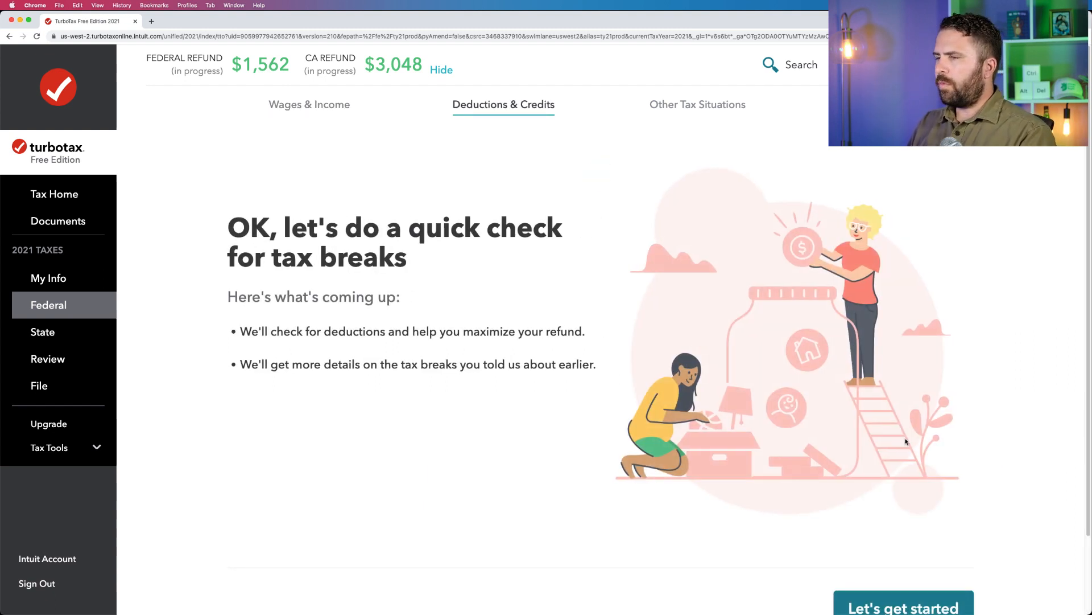
{"action": "scroll", "coordinate": [870, 517], "scroll_direction": "down", "scroll_amount": 1}
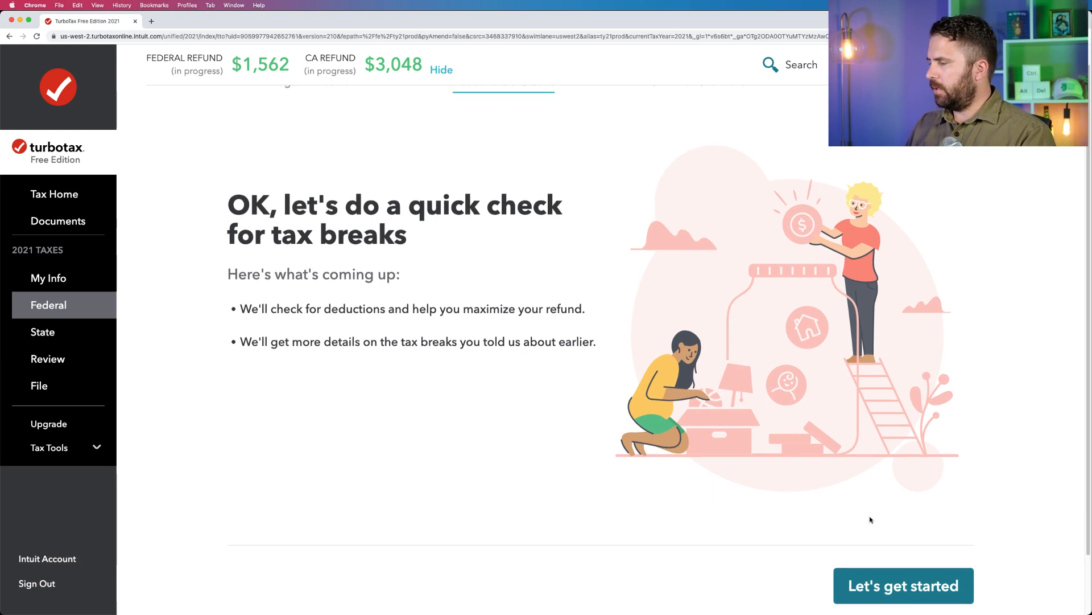
{"action": "left_click", "coordinate": [896, 582]}
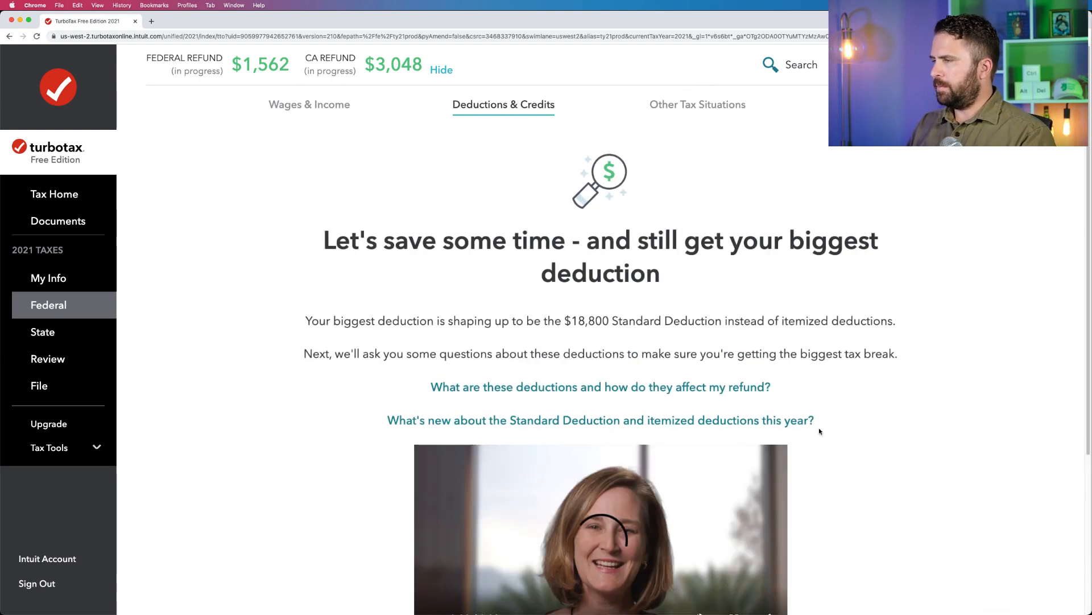
Play the opening seconds of the video about the Standard Deduction and itemized deductions and pause it.
{"action": "scroll", "coordinate": [800, 353], "scroll_direction": "down", "scroll_amount": 1}
{"action": "scroll", "coordinate": [799, 353], "scroll_direction": "down", "scroll_amount": 1}
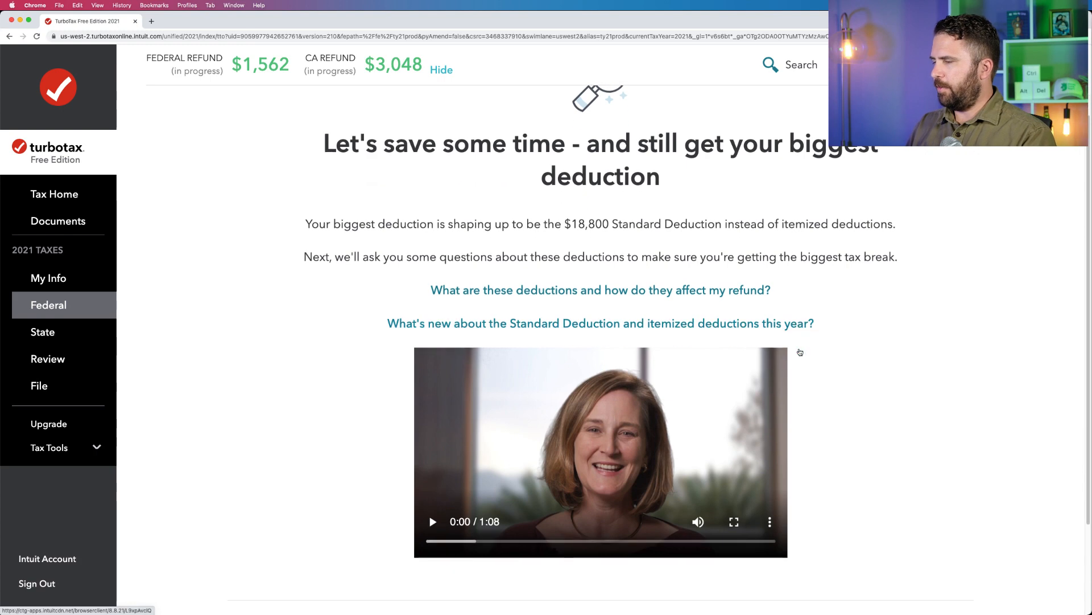
{"action": "left_click", "coordinate": [432, 522]}
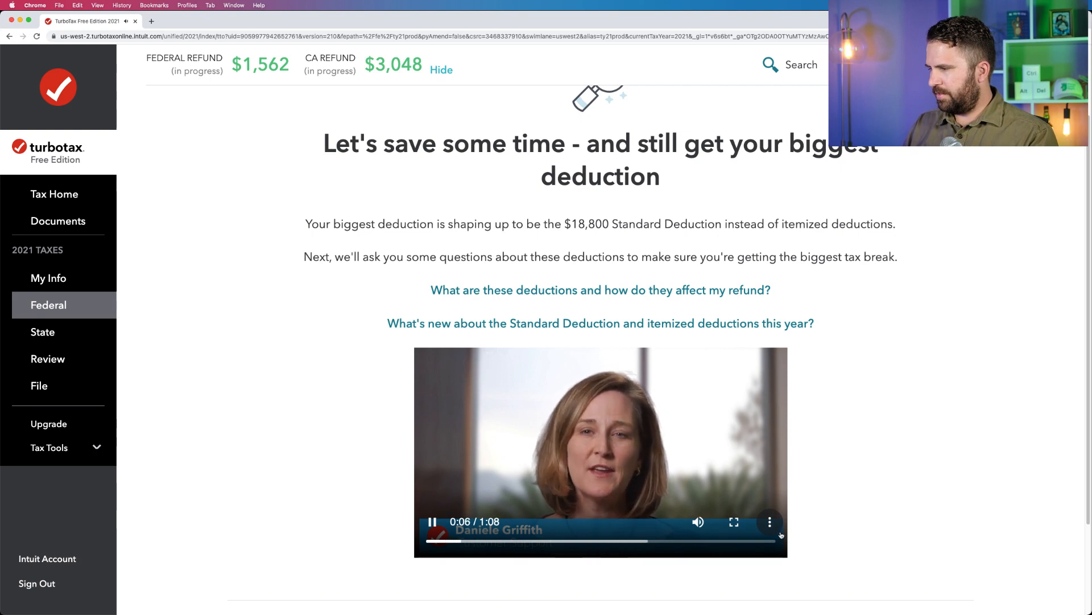
{"action": "left_click", "coordinate": [432, 522]}
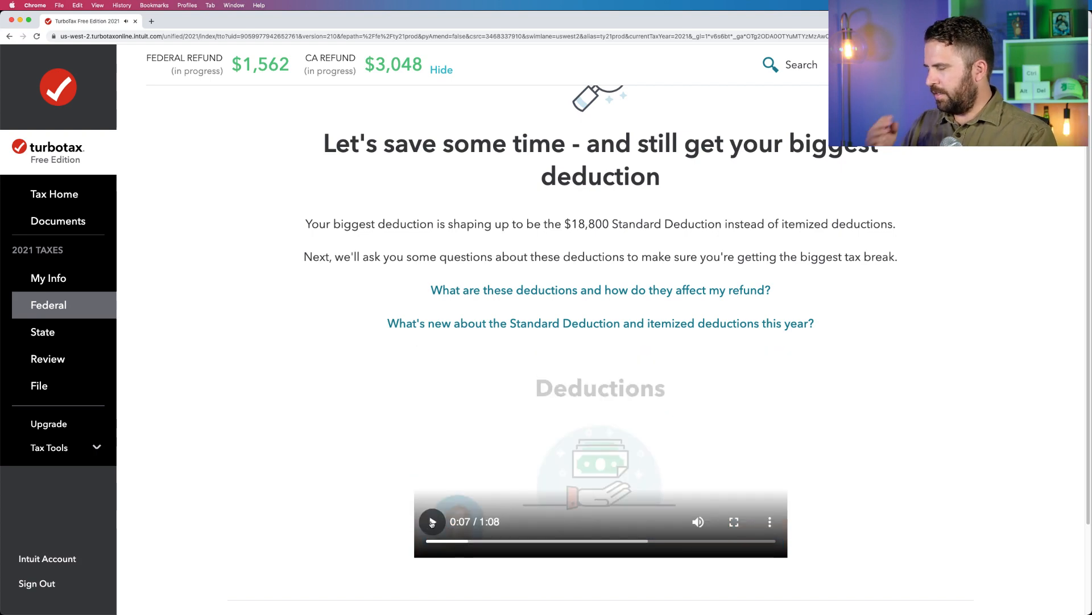
{"action": "scroll", "coordinate": [764, 268], "scroll_direction": "up", "scroll_amount": 1}
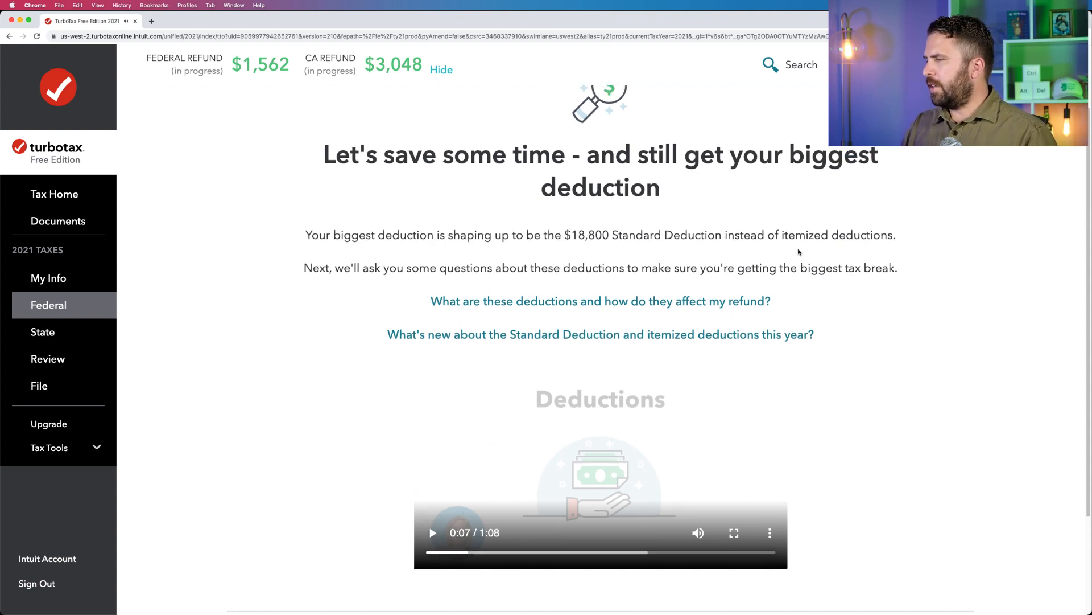
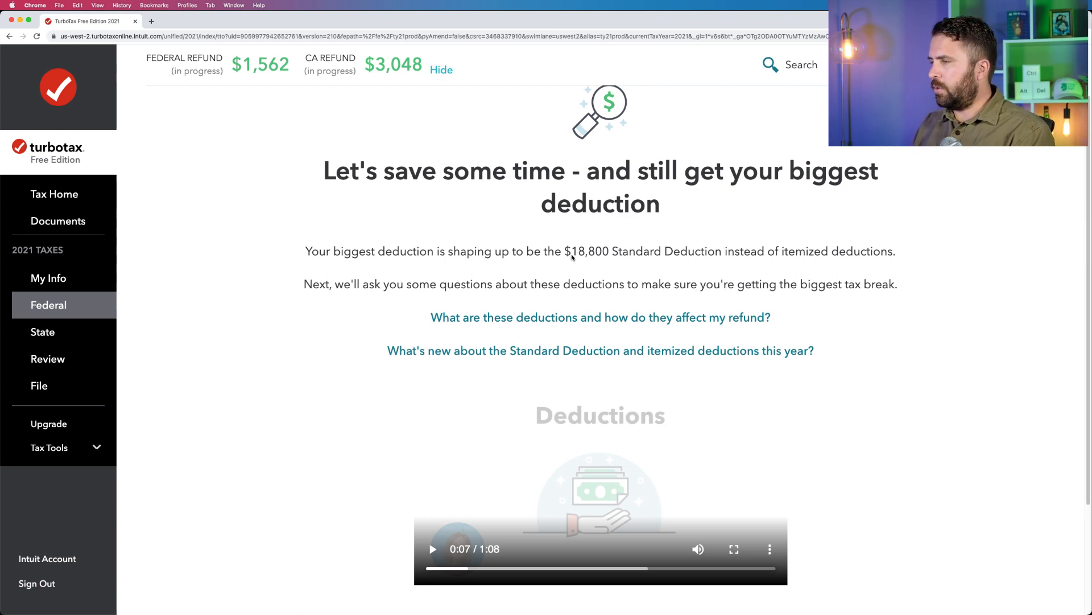
Look over the suggested Standard Deduction and start the questions that confirm it.
{"action": "left_click_drag", "start_coordinate": [563, 252], "coordinate": [720, 261]}
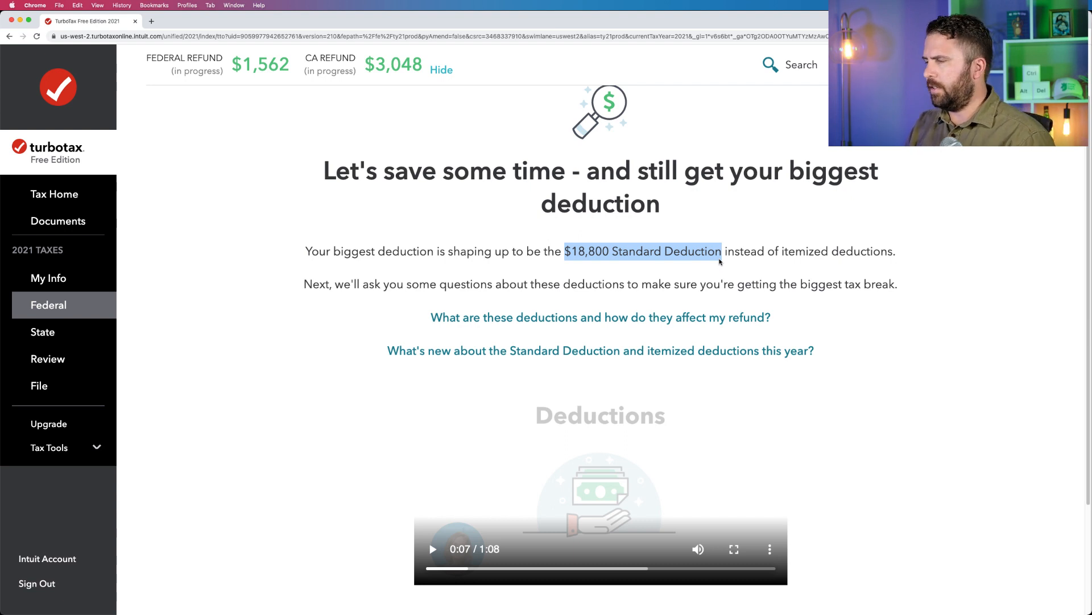
{"action": "scroll", "coordinate": [706, 253], "scroll_direction": "down", "scroll_amount": 3}
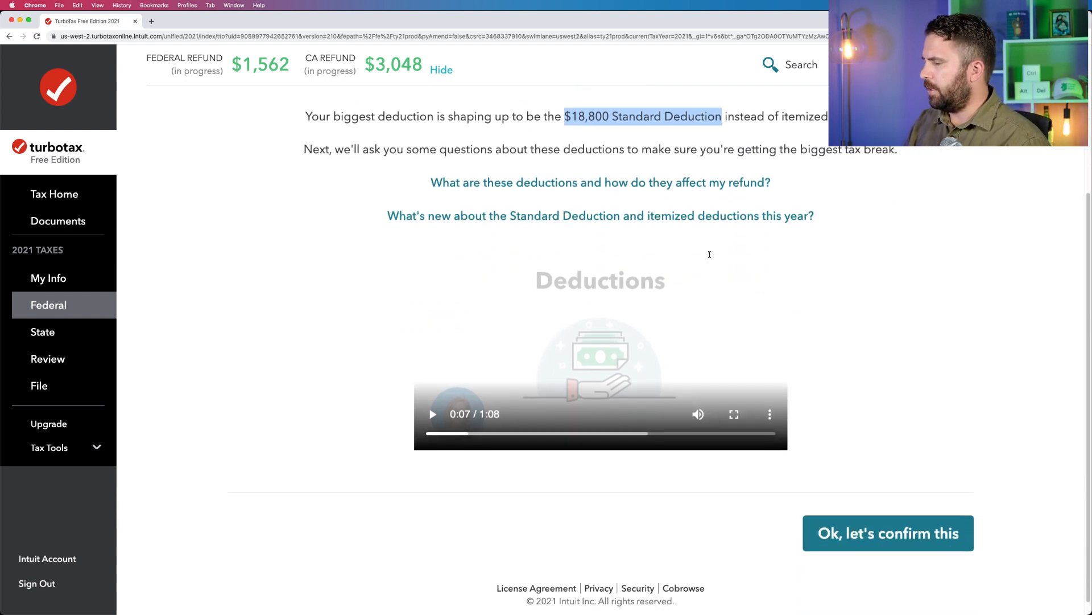
{"action": "left_click", "coordinate": [885, 520]}
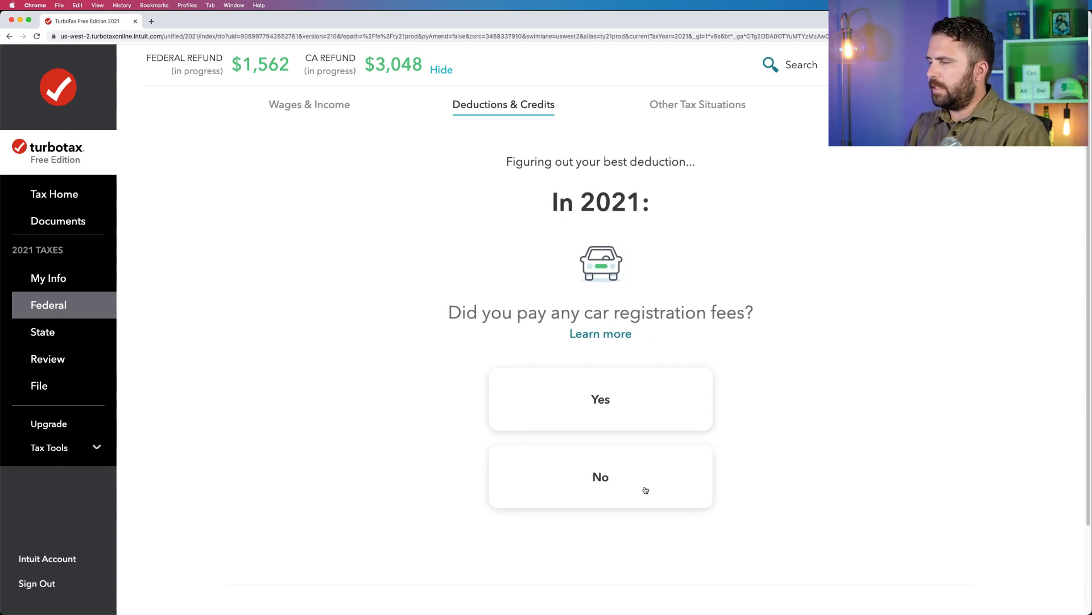
Answer the car registration and charity questions, No to owning a home and $1 - $6,300 for medical expenses, and submit the answers.
{"action": "left_click", "coordinate": [631, 421]}
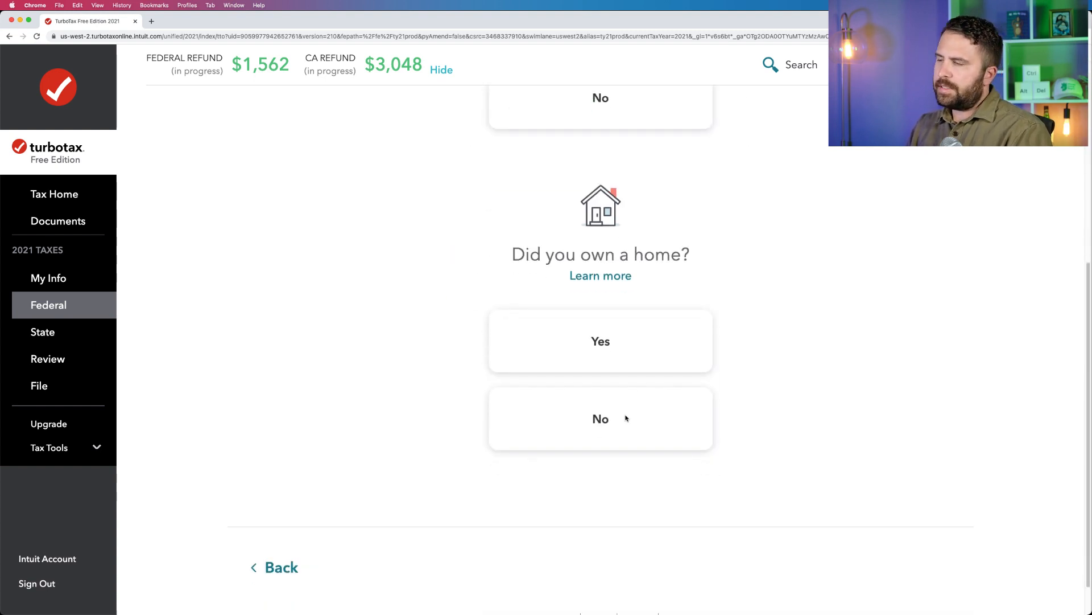
{"action": "left_click", "coordinate": [628, 419]}
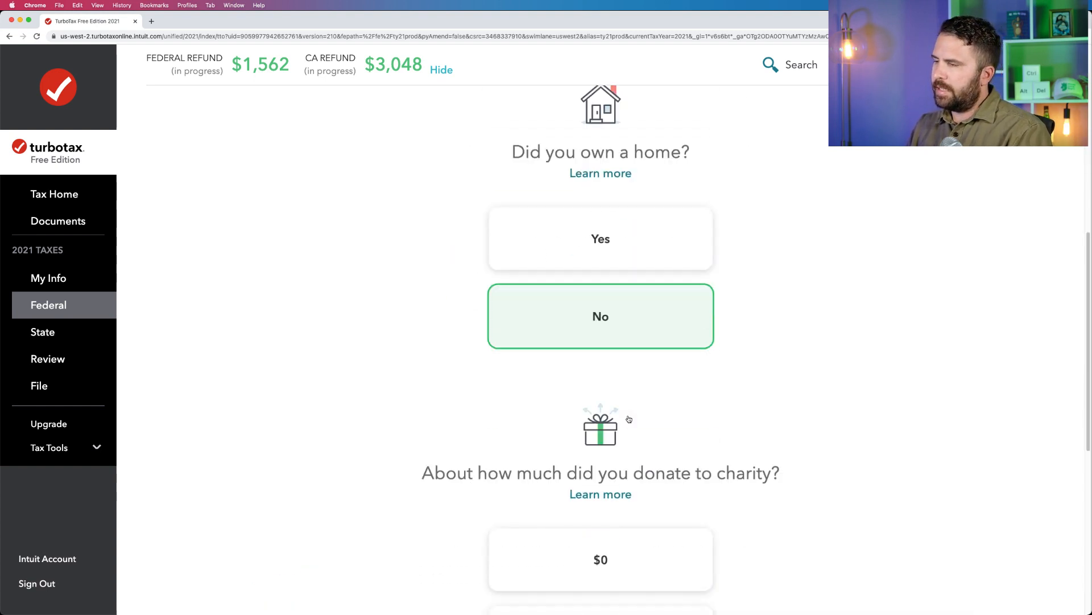
{"action": "left_click", "coordinate": [628, 418]}
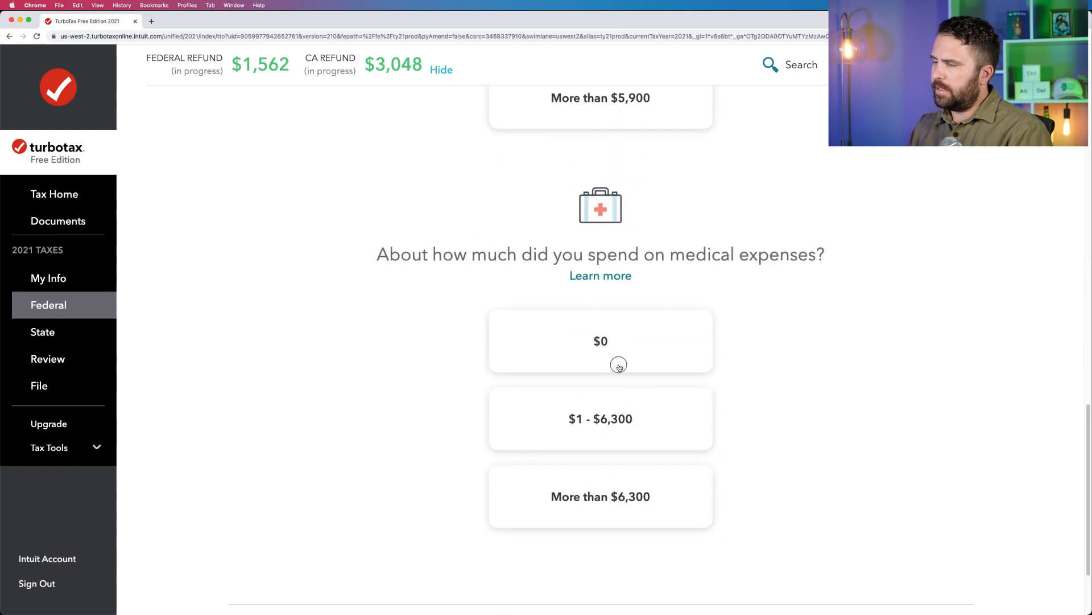
{"action": "left_click", "coordinate": [628, 413]}
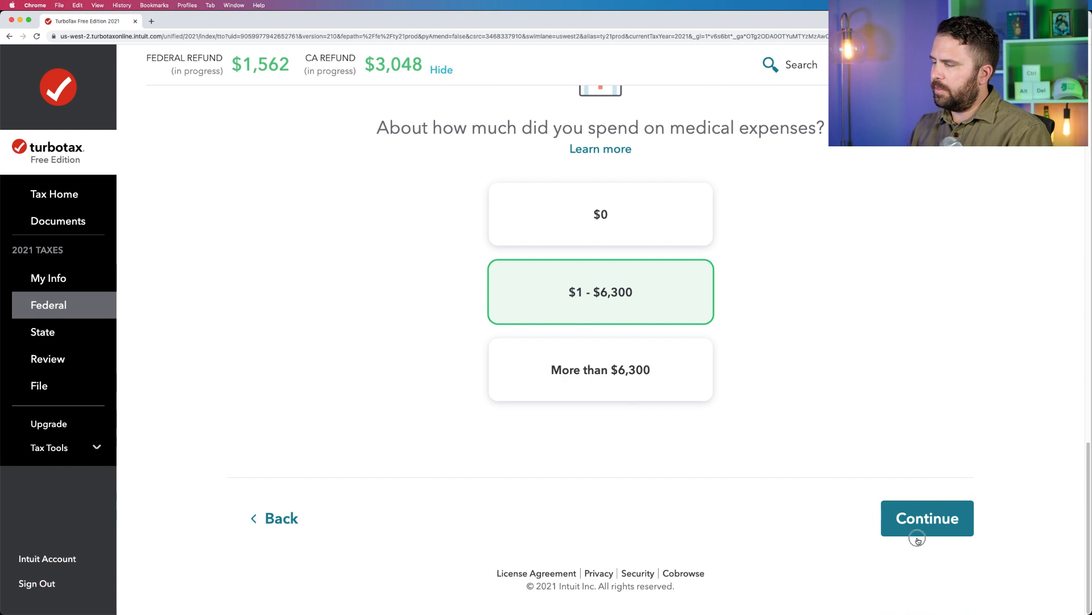
{"action": "left_click", "coordinate": [906, 526]}
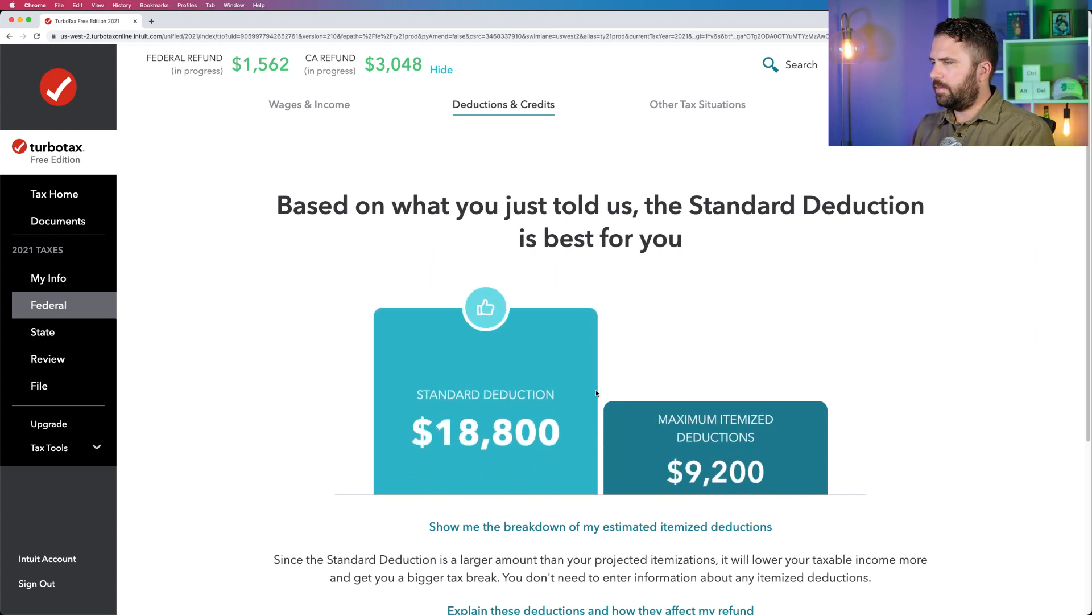
Compare the Standard Deduction with the maximum itemized deductions and accept the Standard Deduction.
{"action": "scroll", "coordinate": [597, 394], "scroll_direction": "down", "scroll_amount": 1}
{"action": "left_click_drag", "start_coordinate": [667, 211], "coordinate": [775, 212]}
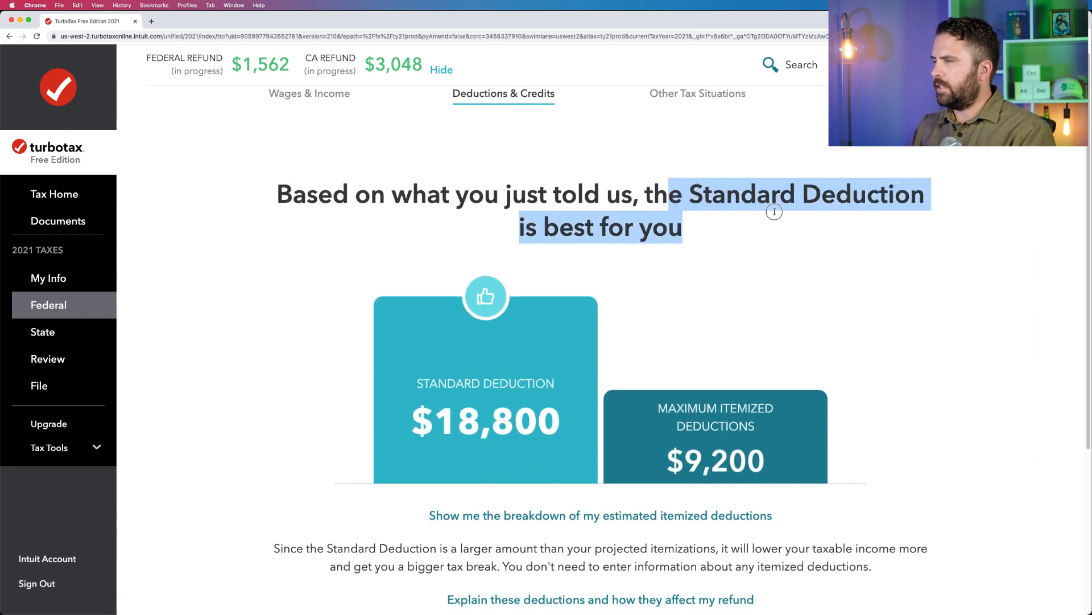
{"action": "left_click", "coordinate": [745, 230]}
{"action": "scroll", "coordinate": [745, 232], "scroll_direction": "down", "scroll_amount": 2}
{"action": "scroll", "coordinate": [745, 233], "scroll_direction": "down", "scroll_amount": 5}
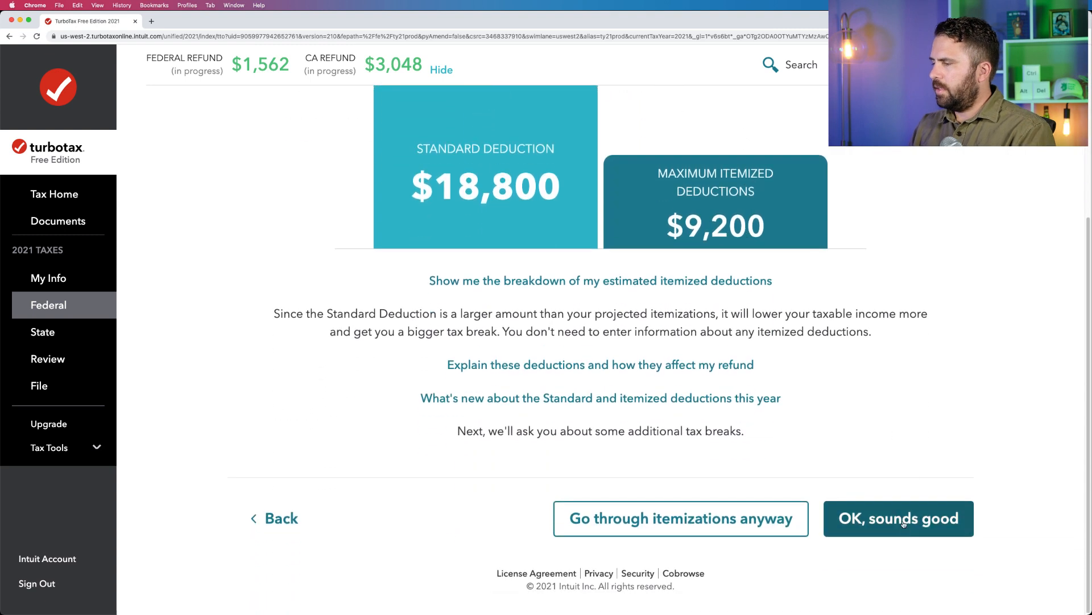
{"action": "left_click", "coordinate": [921, 515]}
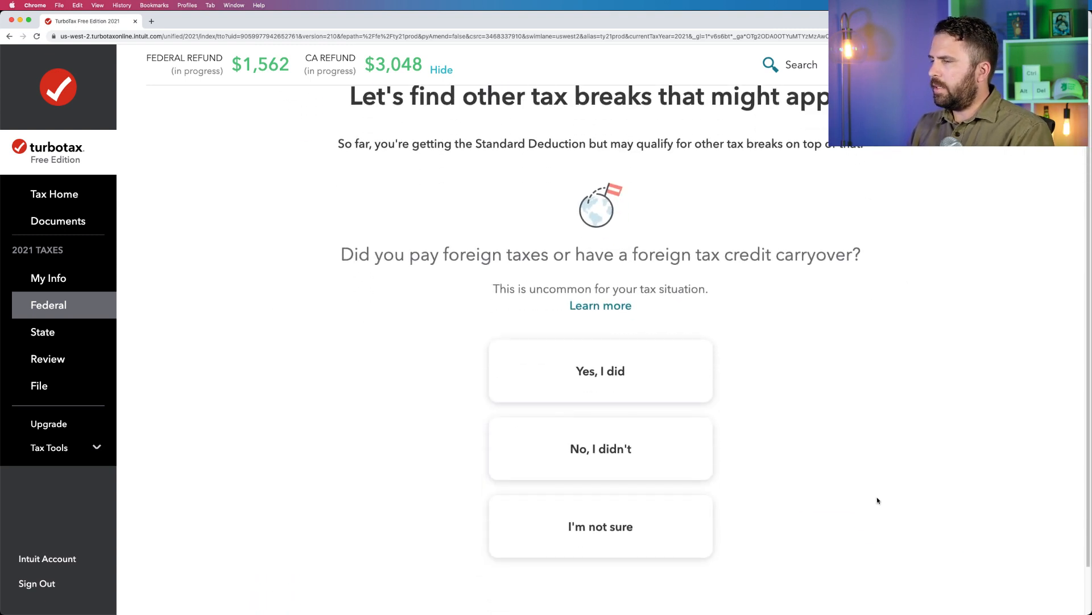
Answer "No, I didn't" for foreign taxes, college expenses, an HSA and the interest-free loan repayment, and submit the tax break answers.
{"action": "left_click", "coordinate": [607, 462]}
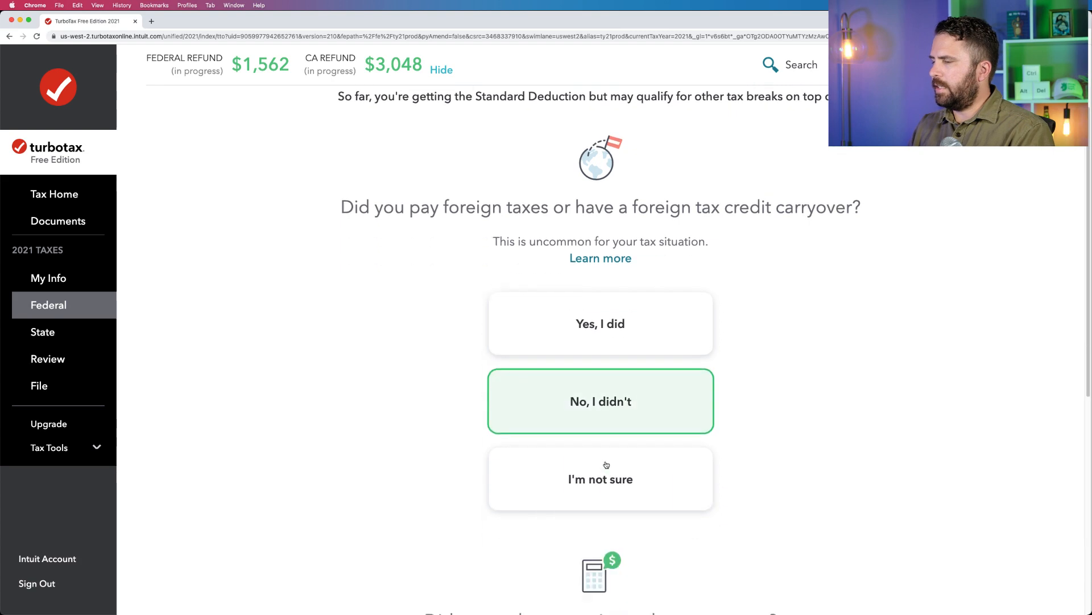
{"action": "left_click", "coordinate": [600, 438]}
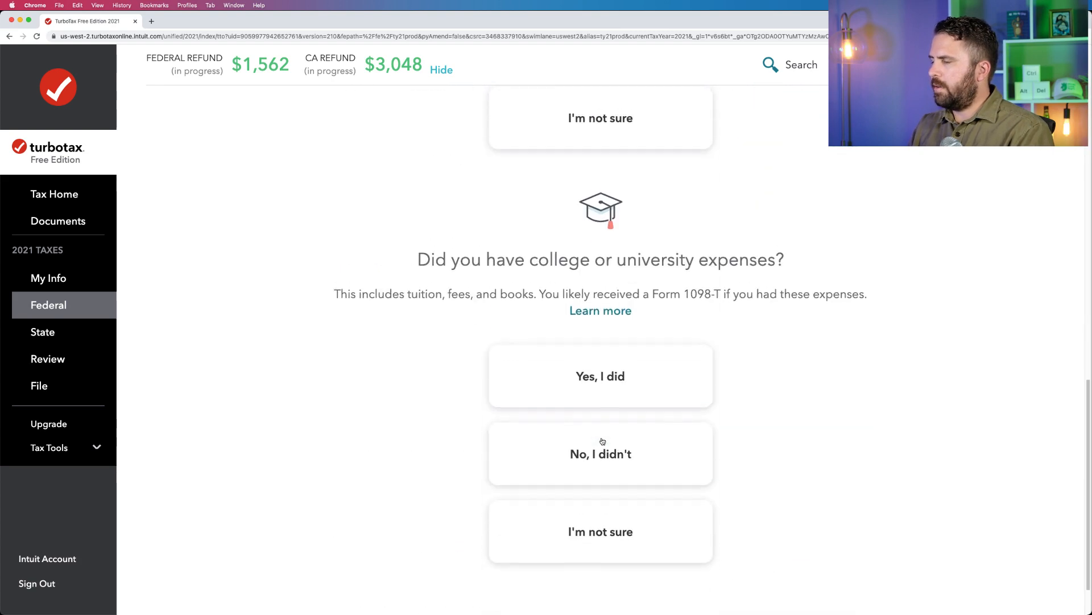
{"action": "left_click", "coordinate": [602, 439]}
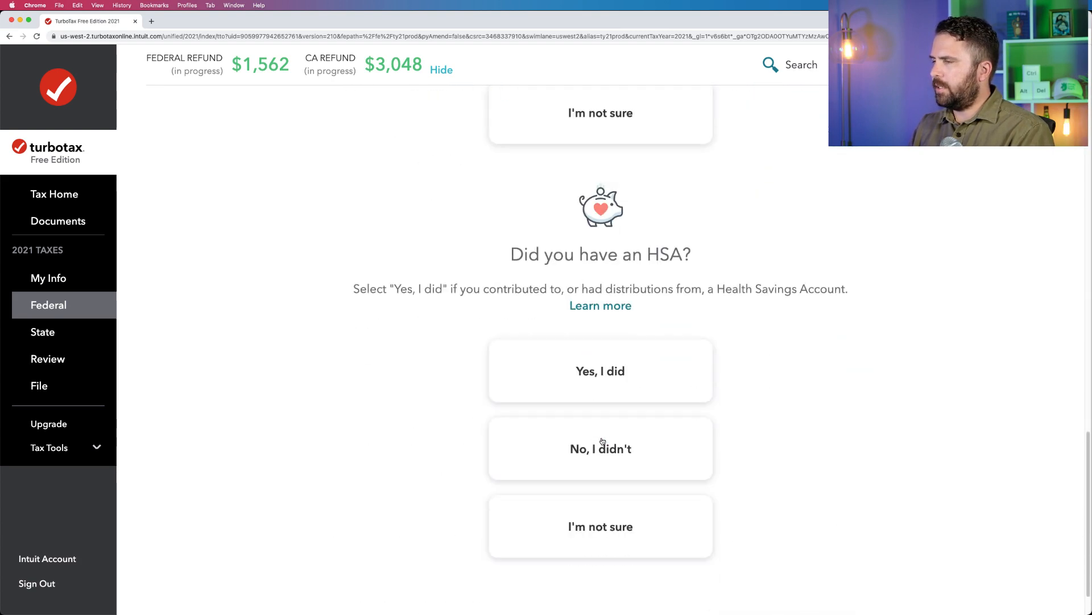
{"action": "left_click", "coordinate": [602, 441]}
{"action": "left_click", "coordinate": [601, 440]}
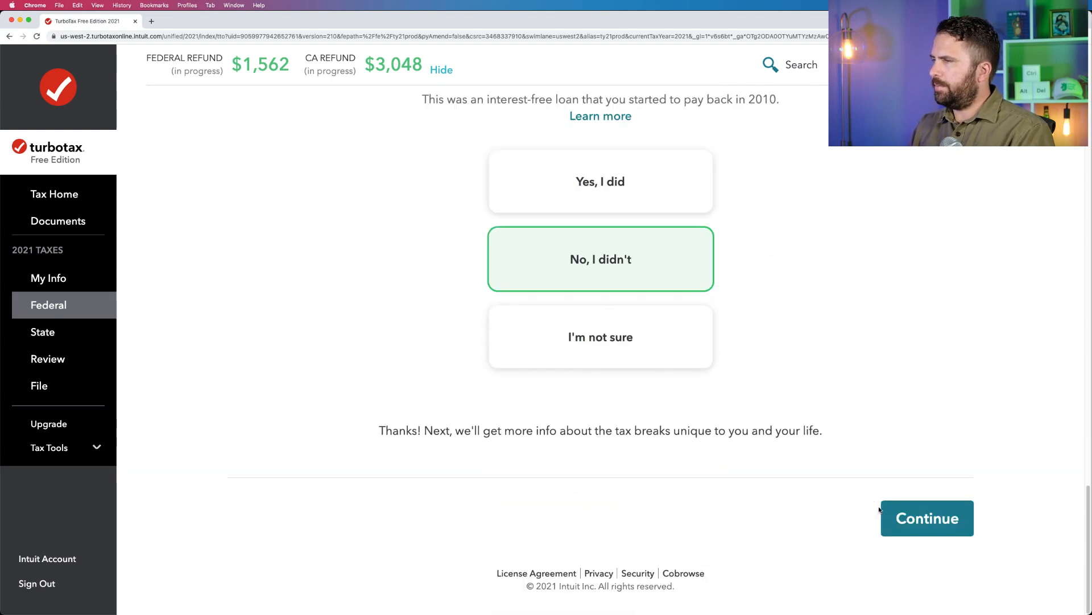
{"action": "left_click", "coordinate": [909, 511]}
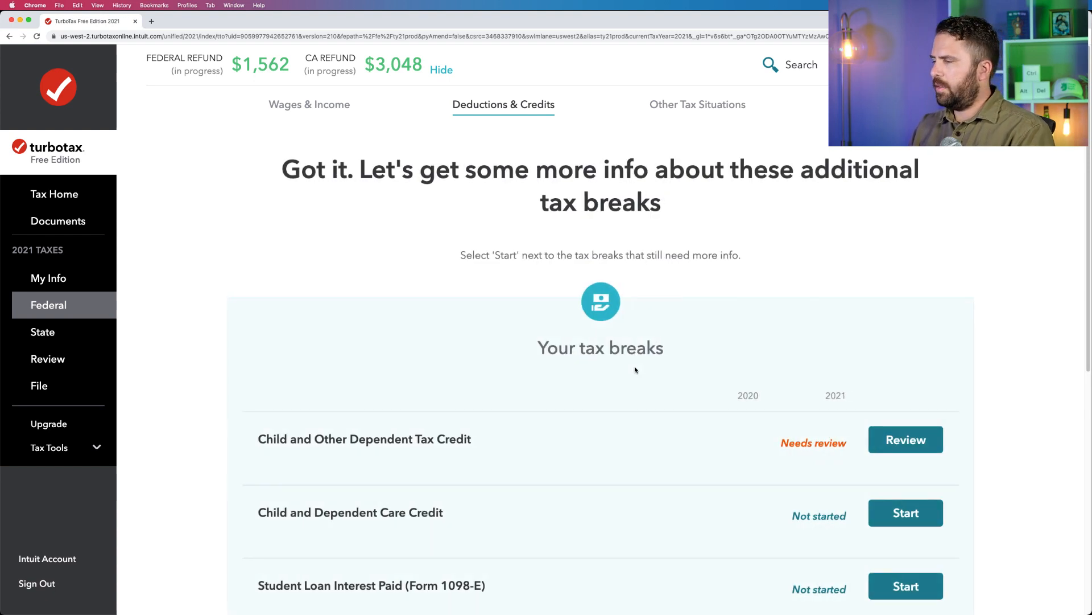
Start reviewing the Child and Other Dependent Tax Credit and answer Yes to a U.S. main home for 6 or more months in 2021.
{"action": "scroll", "coordinate": [635, 368], "scroll_direction": "down", "scroll_amount": 3}
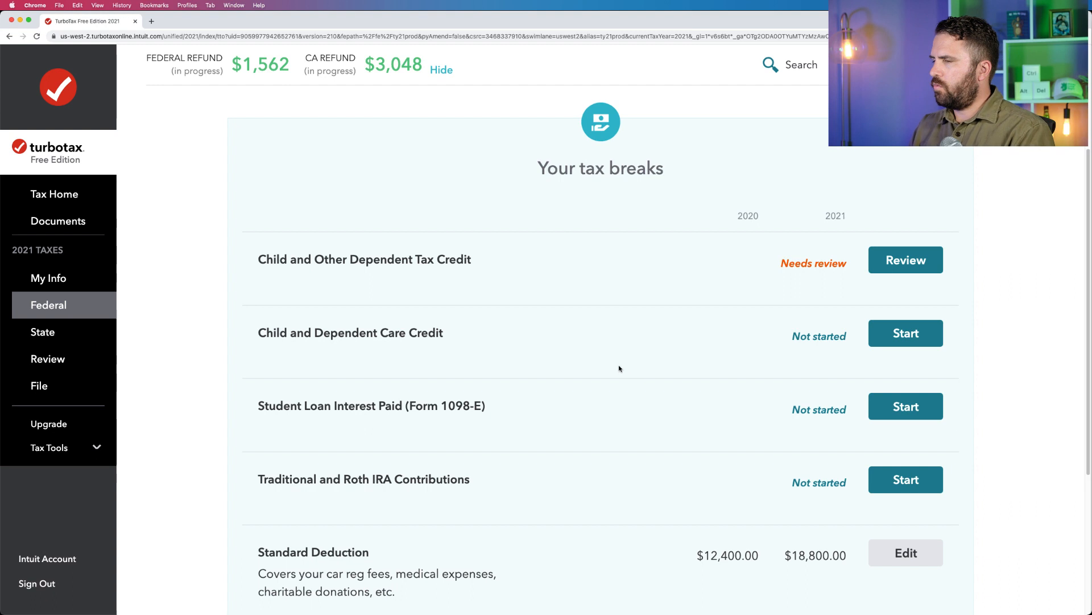
{"action": "left_click", "coordinate": [879, 260]}
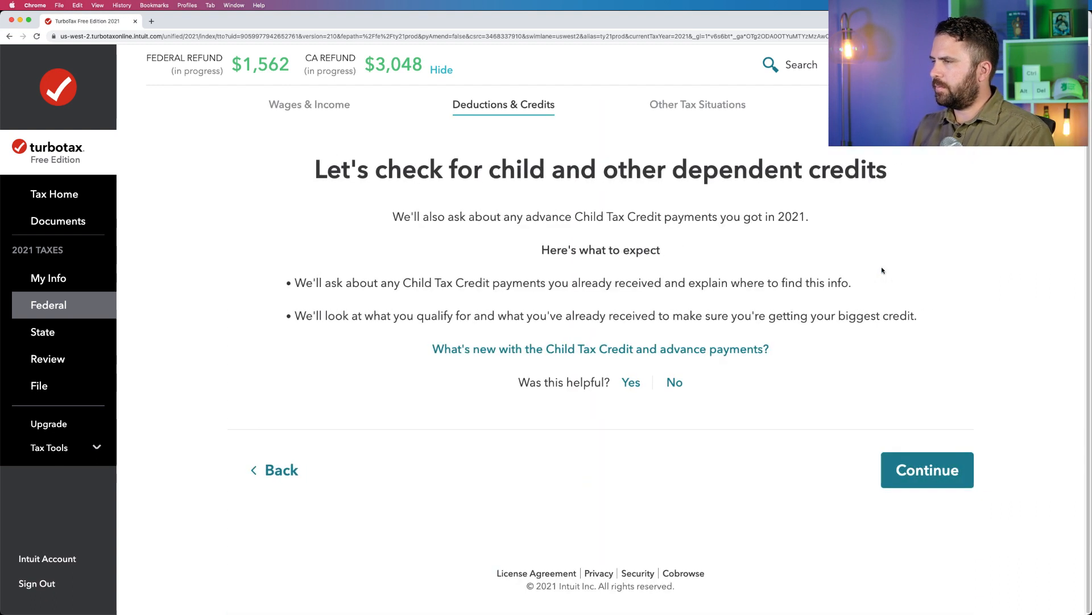
{"action": "left_click", "coordinate": [948, 482]}
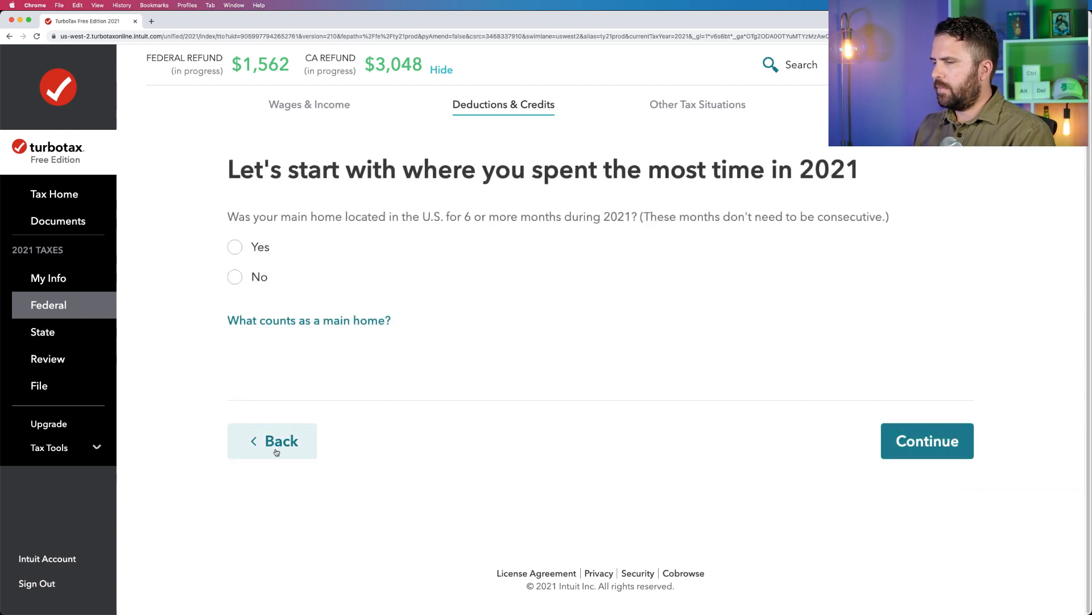
{"action": "left_click", "coordinate": [310, 446]}
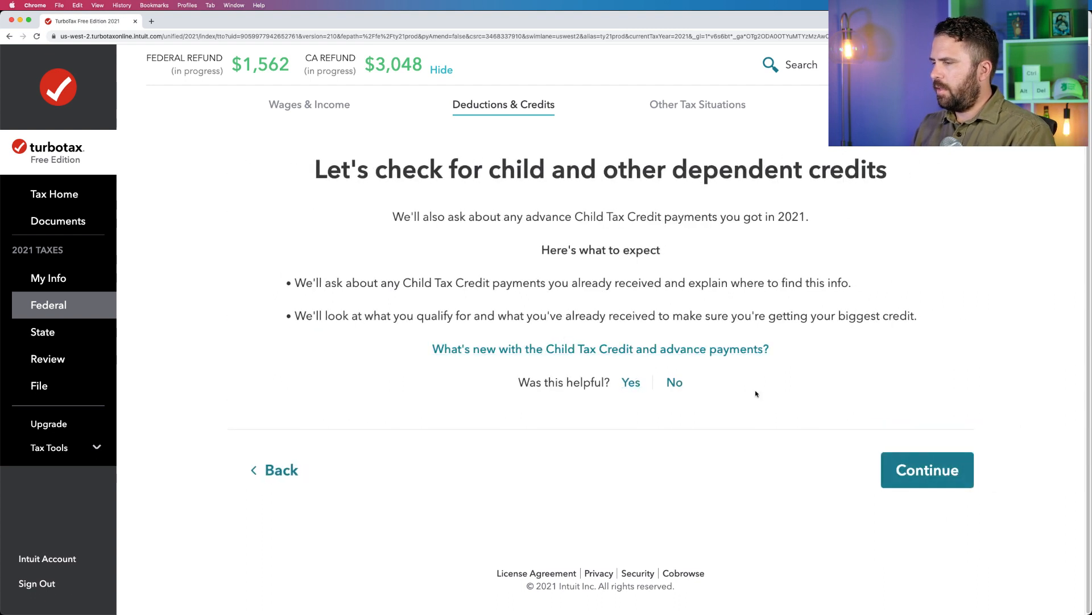
{"action": "left_click", "coordinate": [902, 469]}
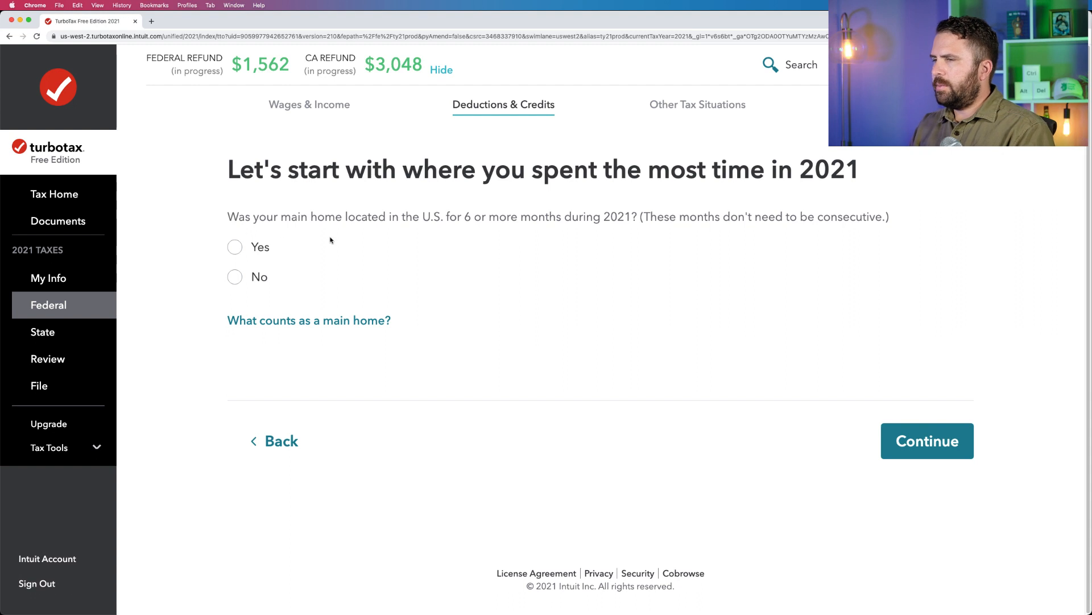
{"action": "left_click", "coordinate": [254, 243]}
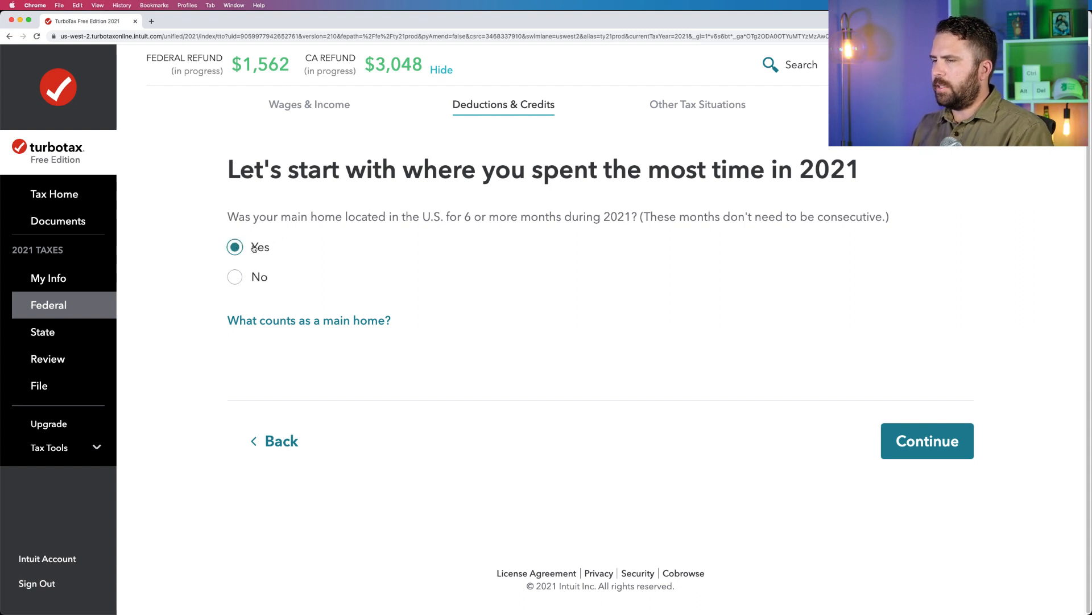
{"action": "left_click", "coordinate": [918, 452]}
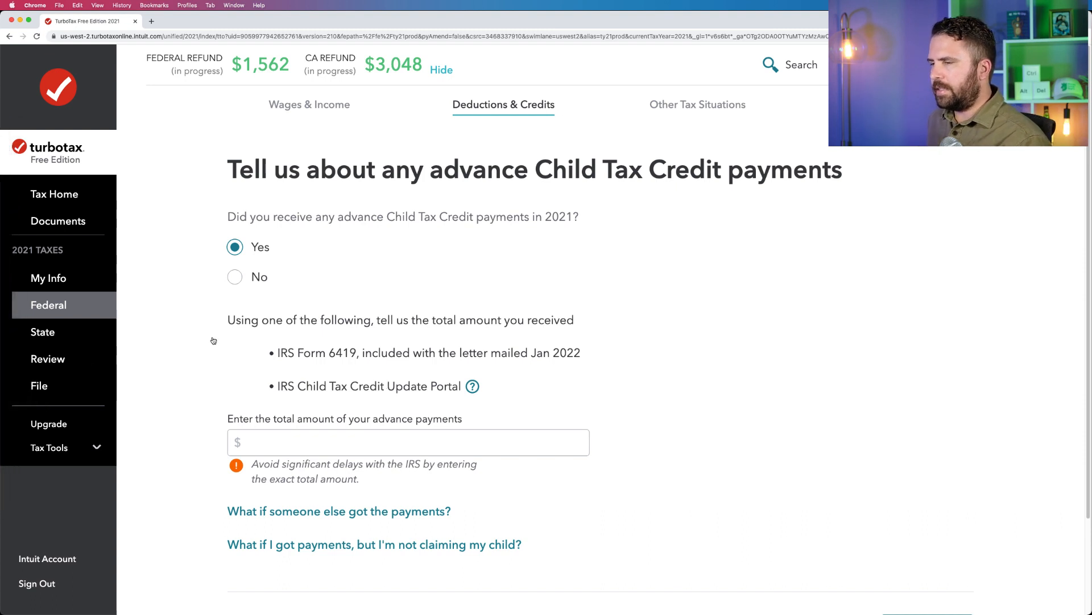
Enter $1,500 as the total amount of advance Child Tax Credit payments and submit it.
{"action": "left_click", "coordinate": [359, 444]}
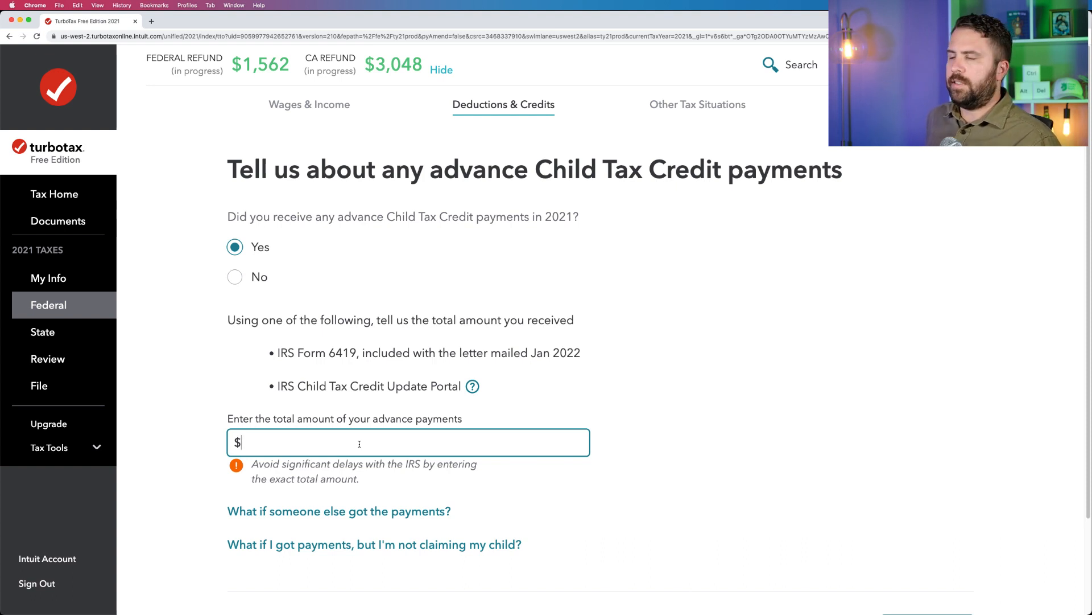
{"action": "type", "text": "1500"}
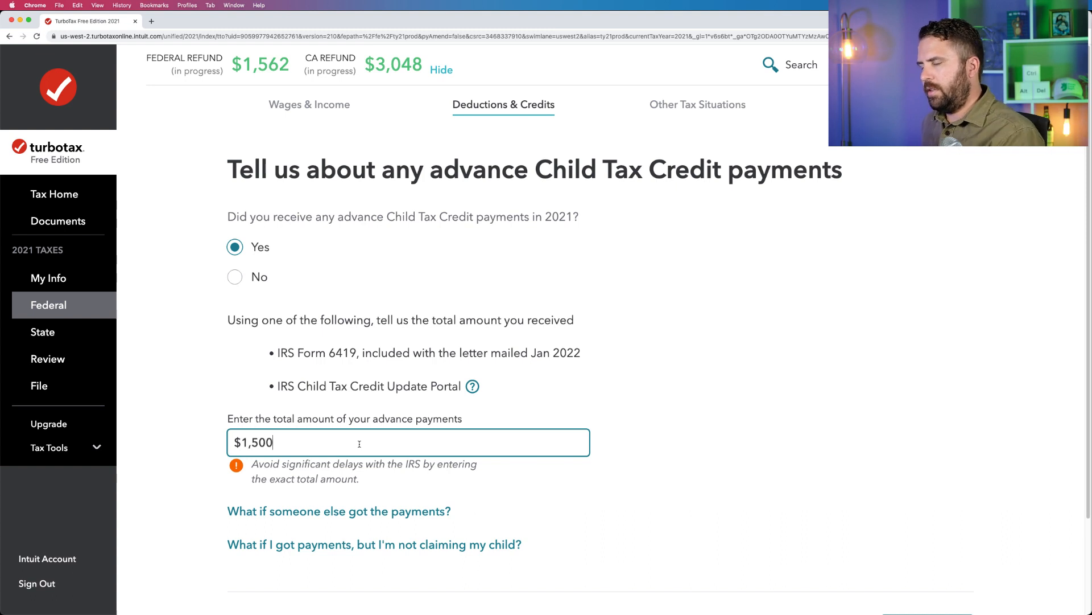
{"action": "left_click", "coordinate": [724, 445]}
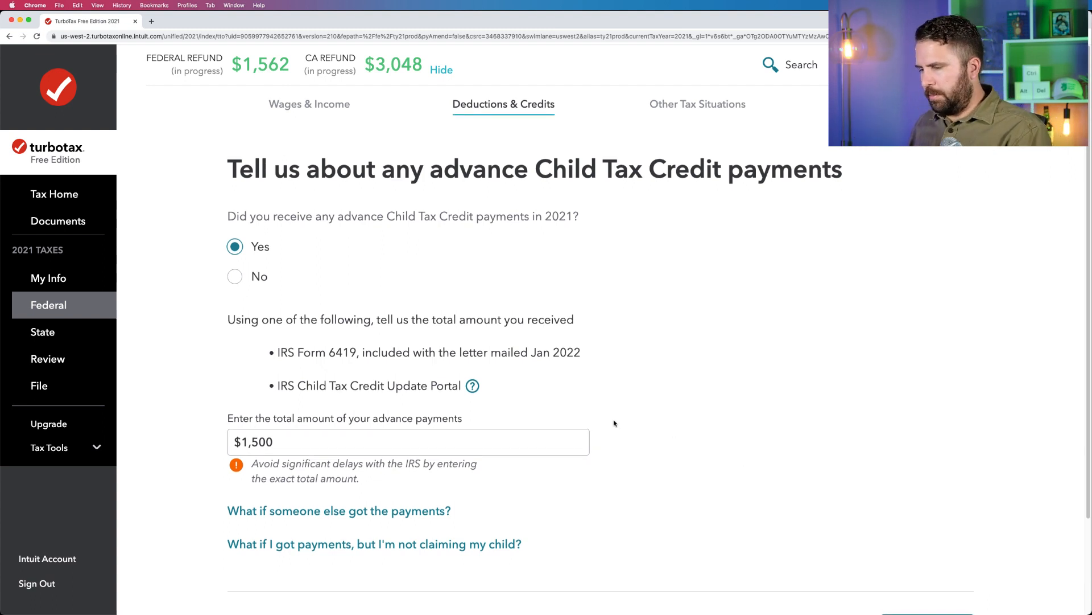
{"action": "scroll", "coordinate": [603, 422], "scroll_direction": "down", "scroll_amount": 3}
{"action": "left_click", "coordinate": [903, 547]}
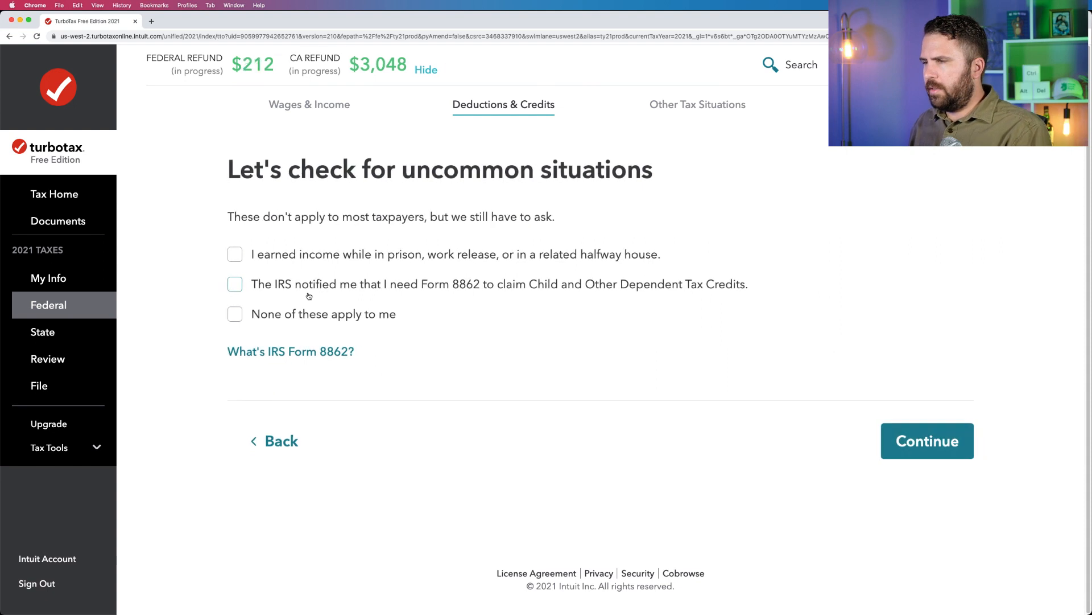
Declare that none of the uncommon situations apply and confirm $1,500 as the correct advance Child Tax Credit amount.
{"action": "left_click", "coordinate": [314, 318]}
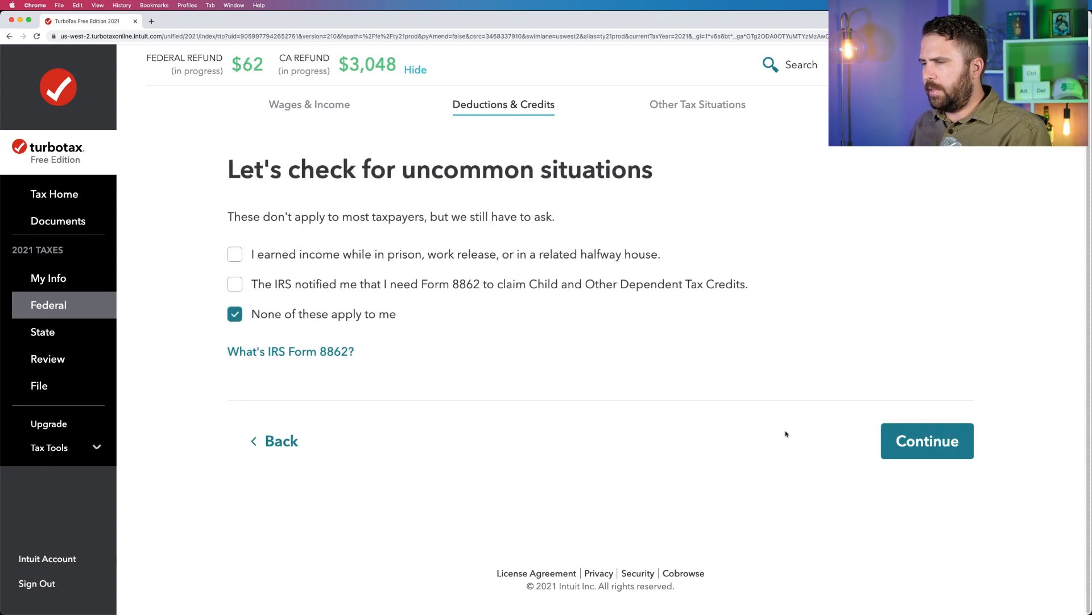
{"action": "left_click", "coordinate": [892, 454]}
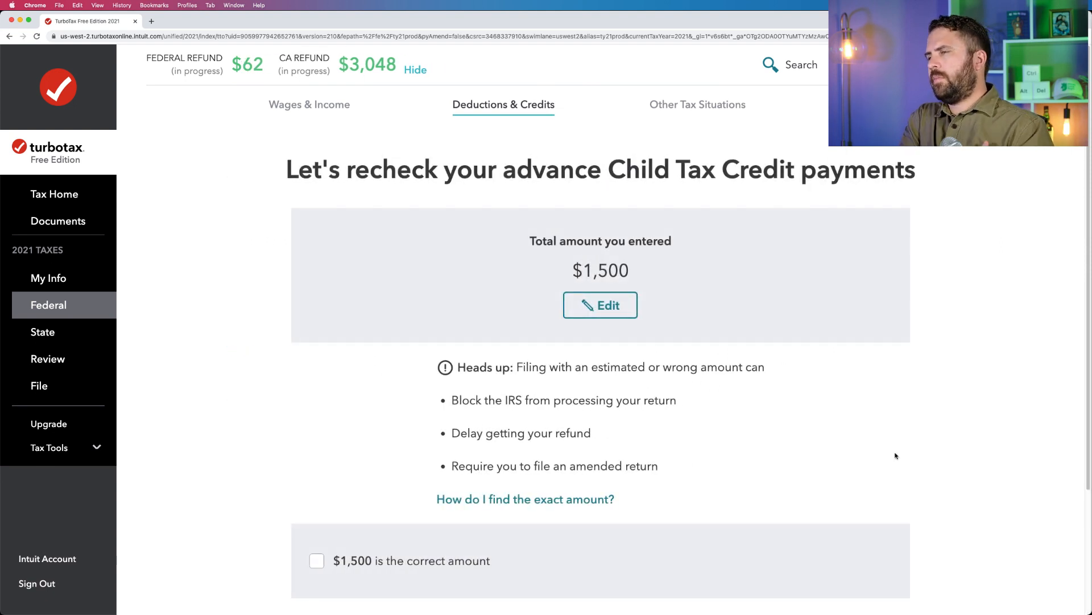
{"action": "scroll", "coordinate": [694, 385], "scroll_direction": "down", "scroll_amount": 3}
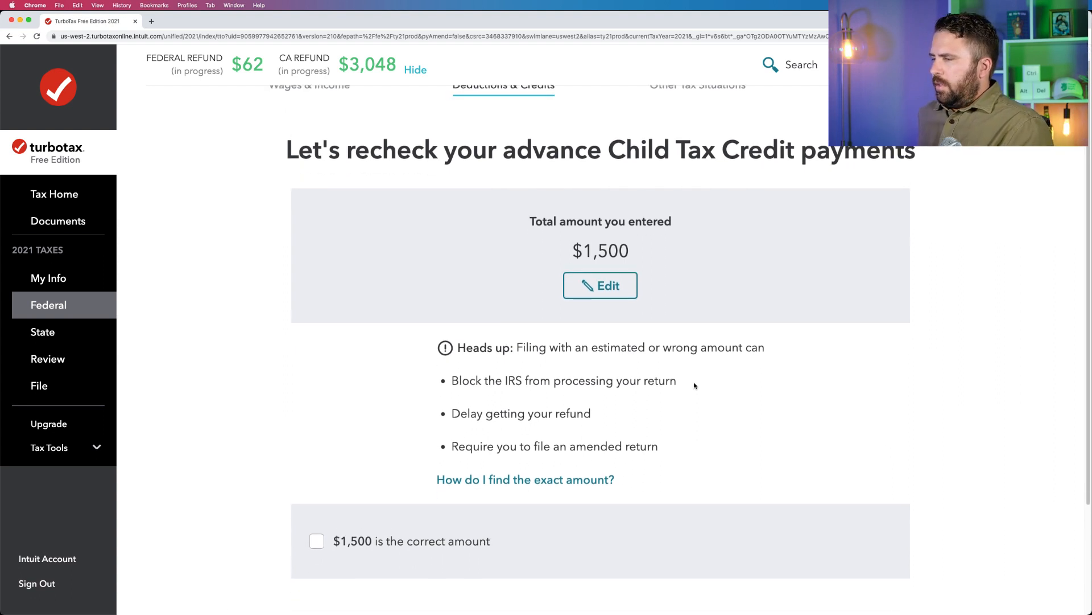
{"action": "left_click", "coordinate": [416, 438]}
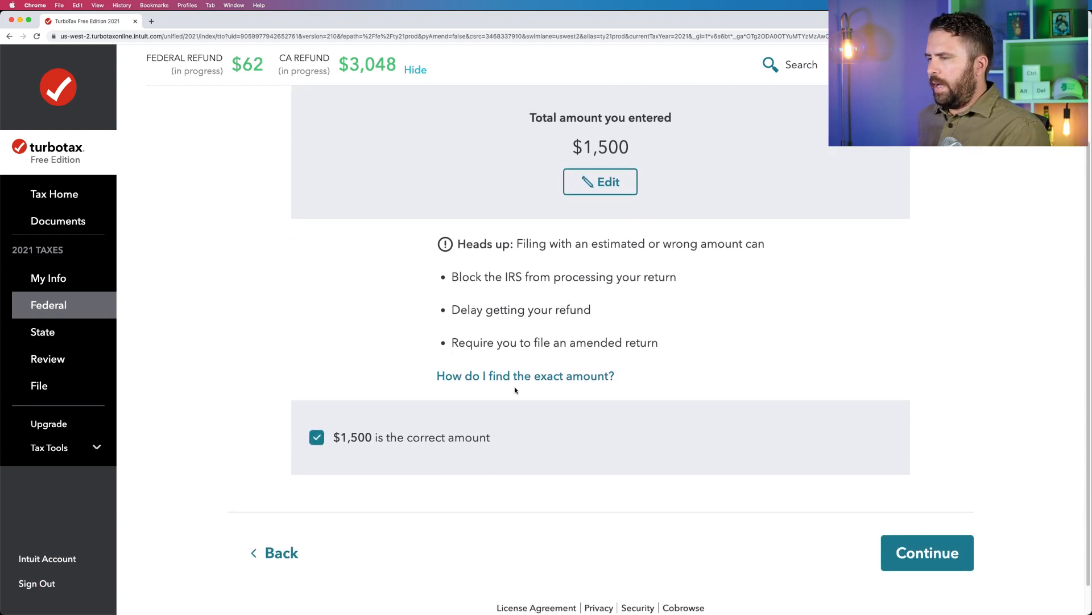
{"action": "scroll", "coordinate": [629, 154], "scroll_direction": "up", "scroll_amount": 2}
{"action": "scroll", "coordinate": [893, 462], "scroll_direction": "down", "scroll_amount": 1}
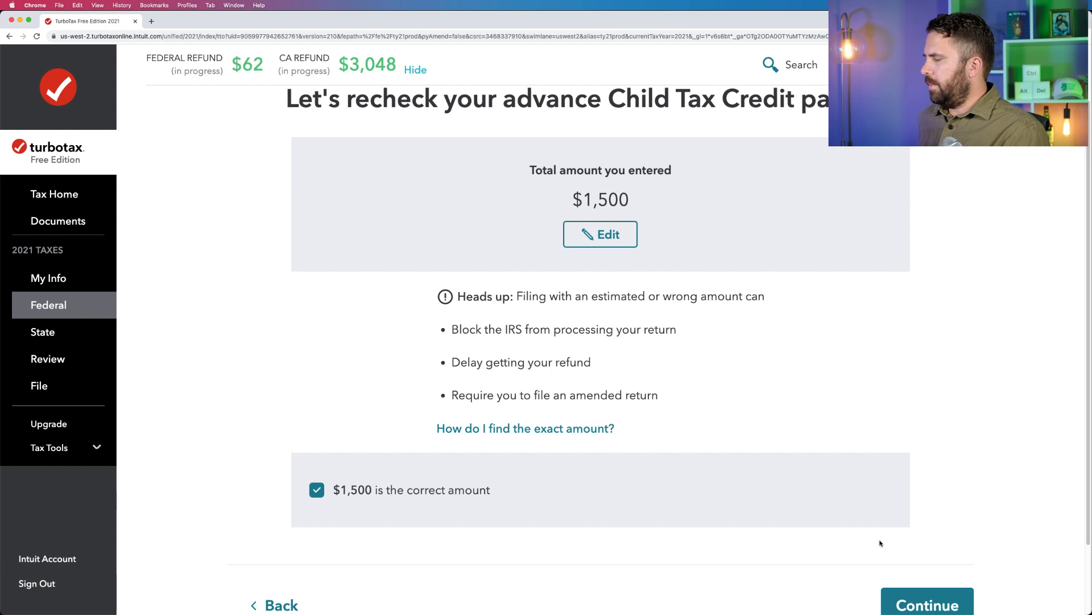
{"action": "left_click", "coordinate": [924, 603]}
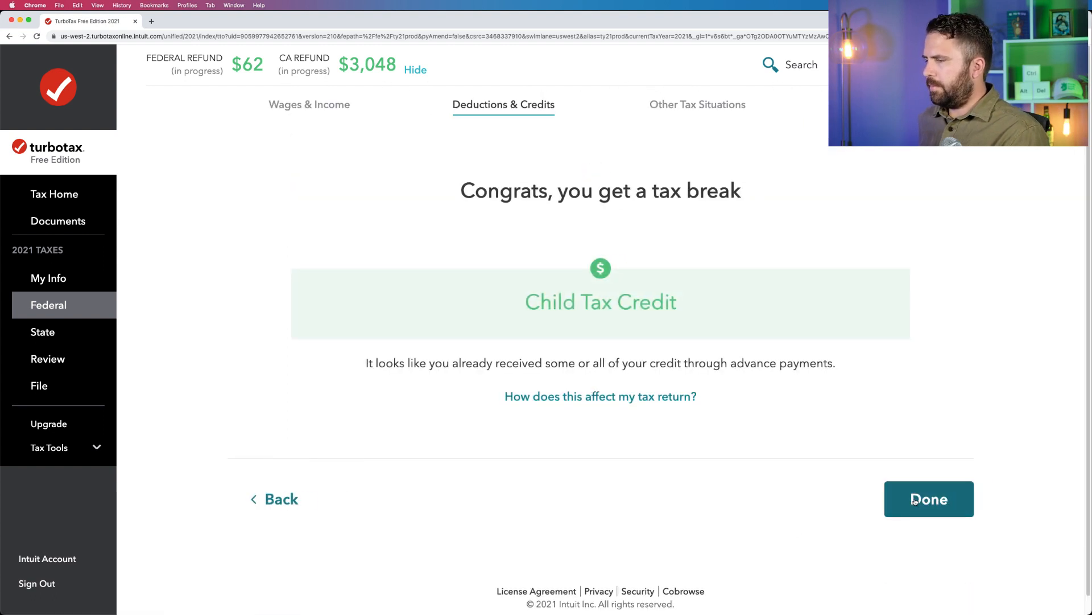
{"action": "left_click_drag", "start_coordinate": [853, 366], "coordinate": [466, 307]}
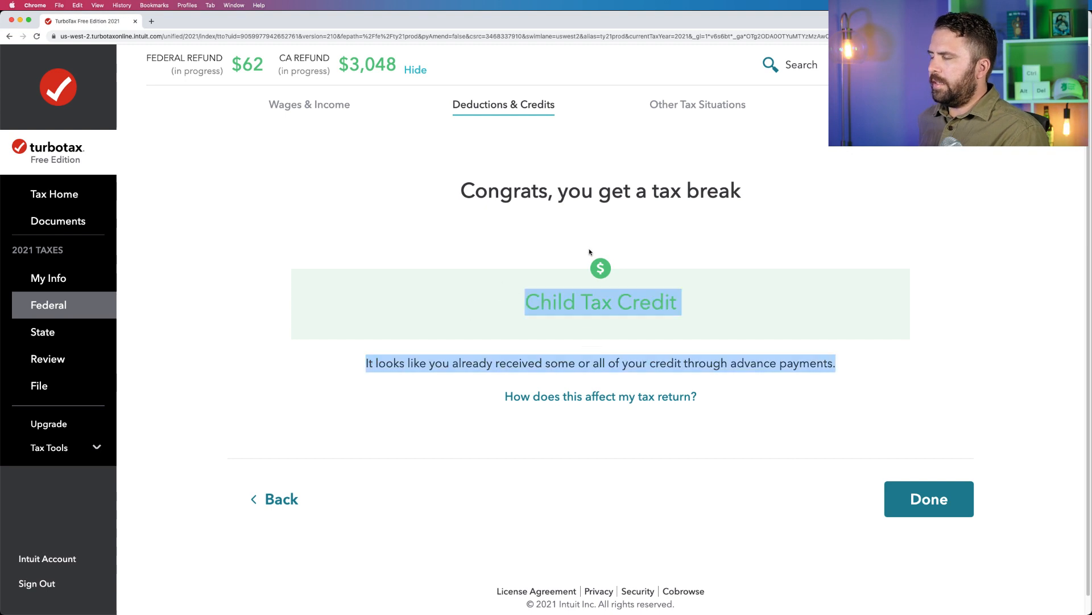
{"action": "left_click", "coordinate": [589, 252]}
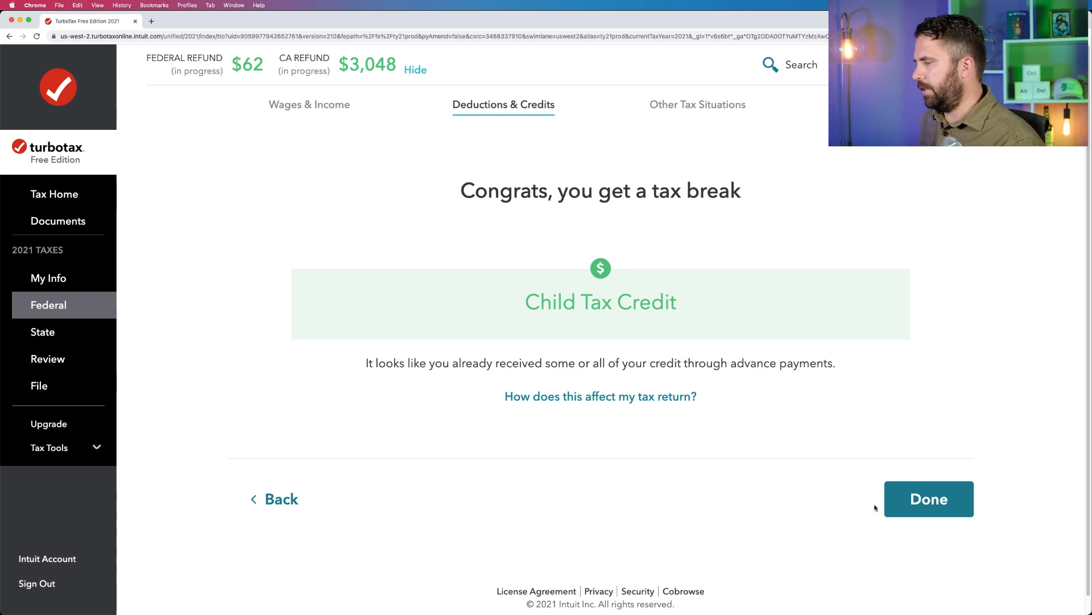
Finish the Child Tax Credit review and return to the list of additional tax breaks.
{"action": "left_click", "coordinate": [909, 507]}
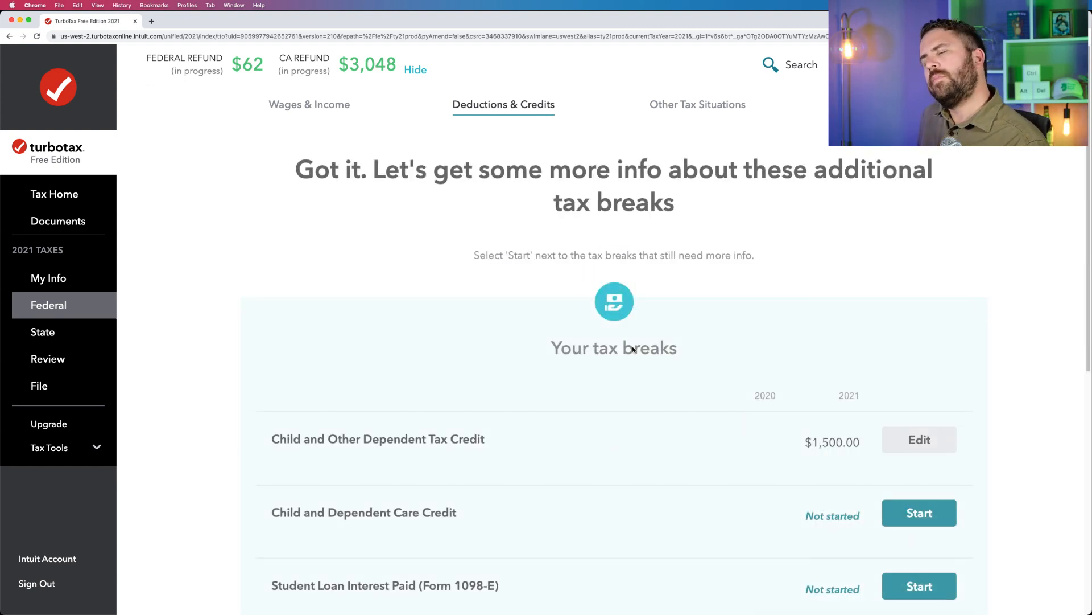
{"action": "scroll", "coordinate": [604, 334], "scroll_direction": "down", "scroll_amount": 3}
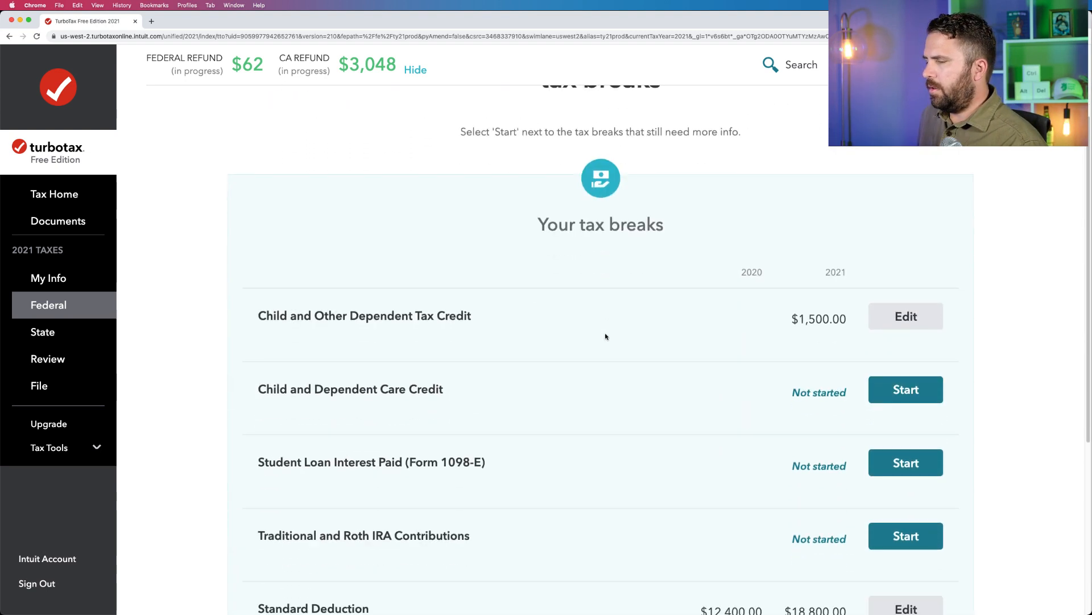
{"action": "left_click", "coordinate": [895, 342]}
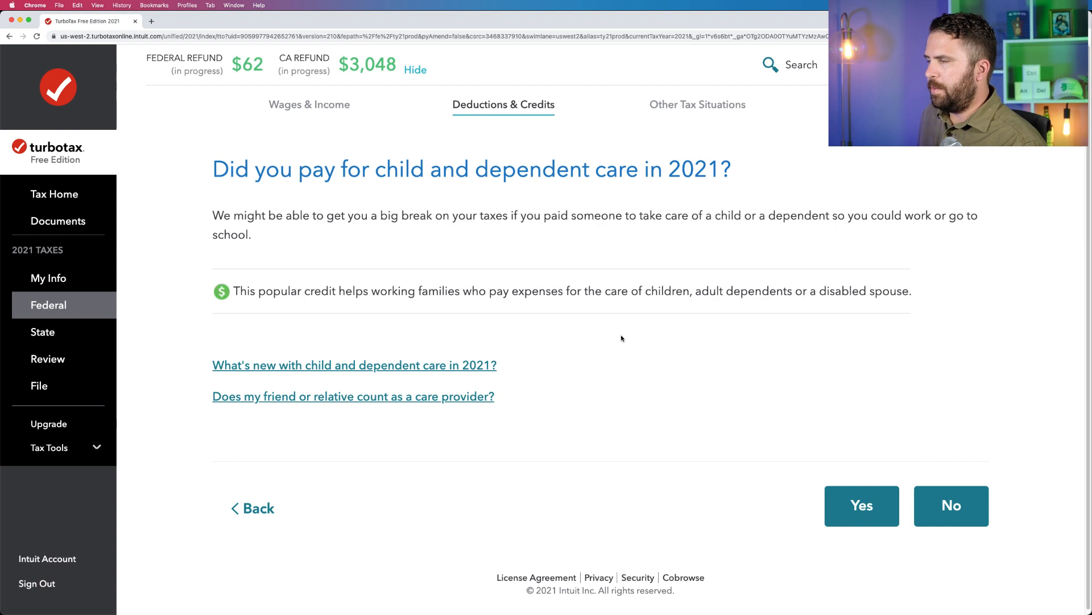
{"action": "left_click", "coordinate": [870, 506]}
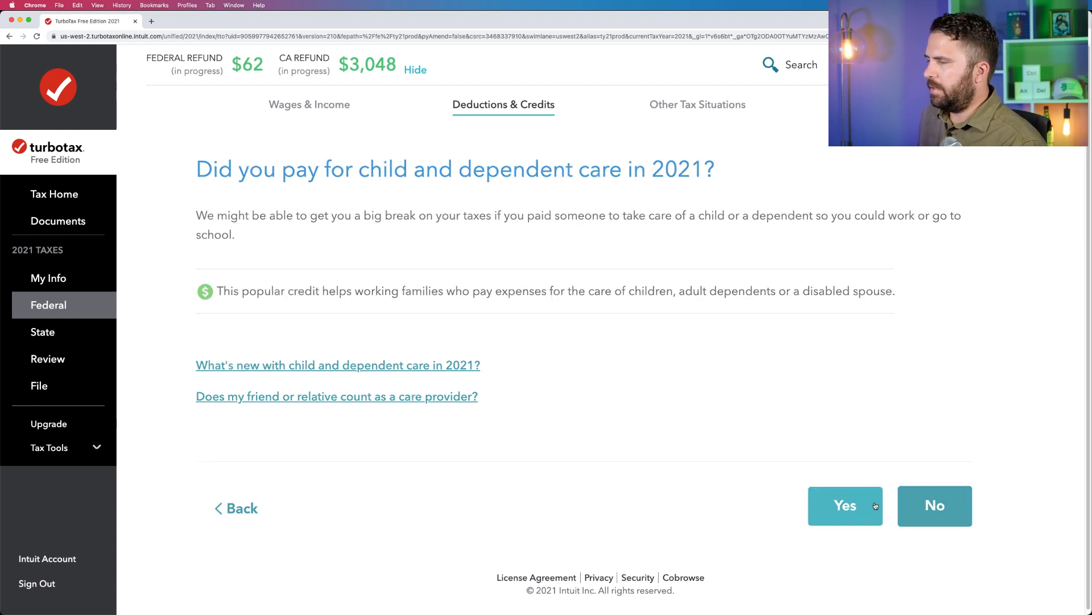
{"action": "left_click", "coordinate": [872, 506]}
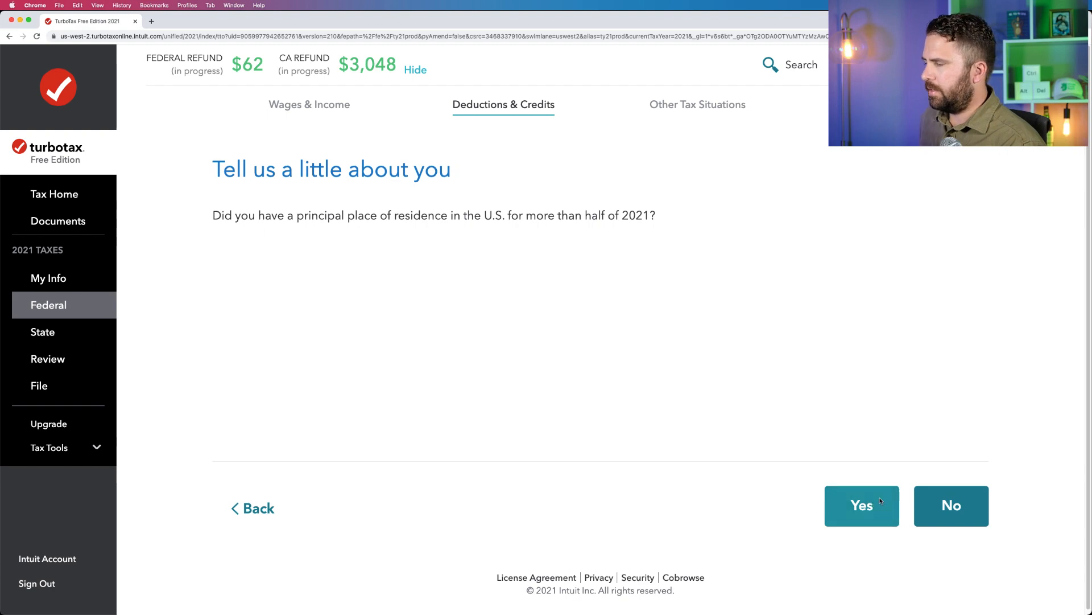
{"action": "left_click", "coordinate": [258, 507]}
{"action": "left_click", "coordinate": [232, 510]}
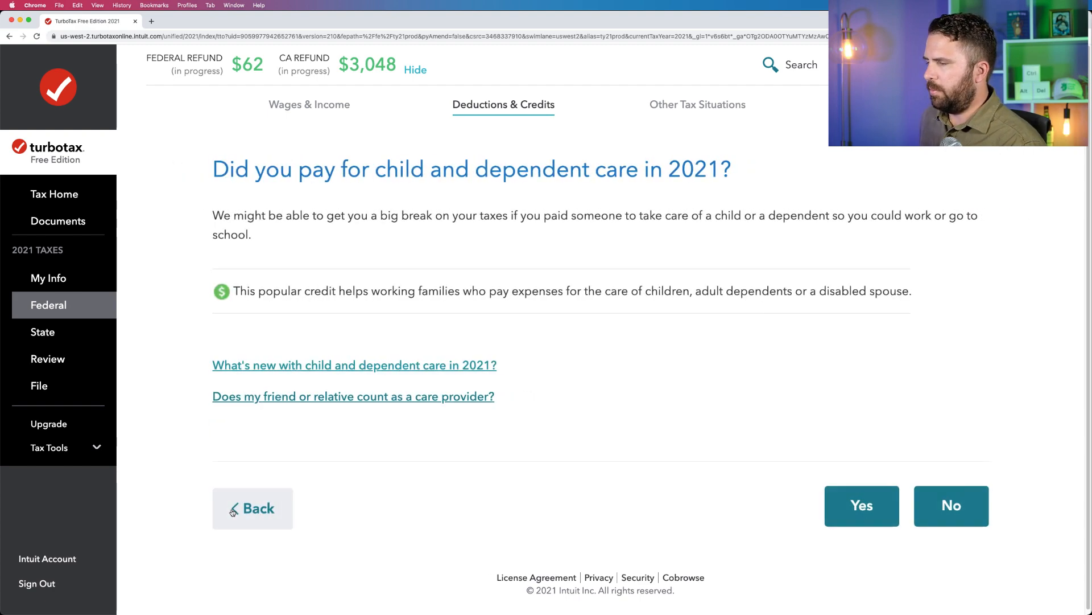
{"action": "left_click", "coordinate": [232, 509]}
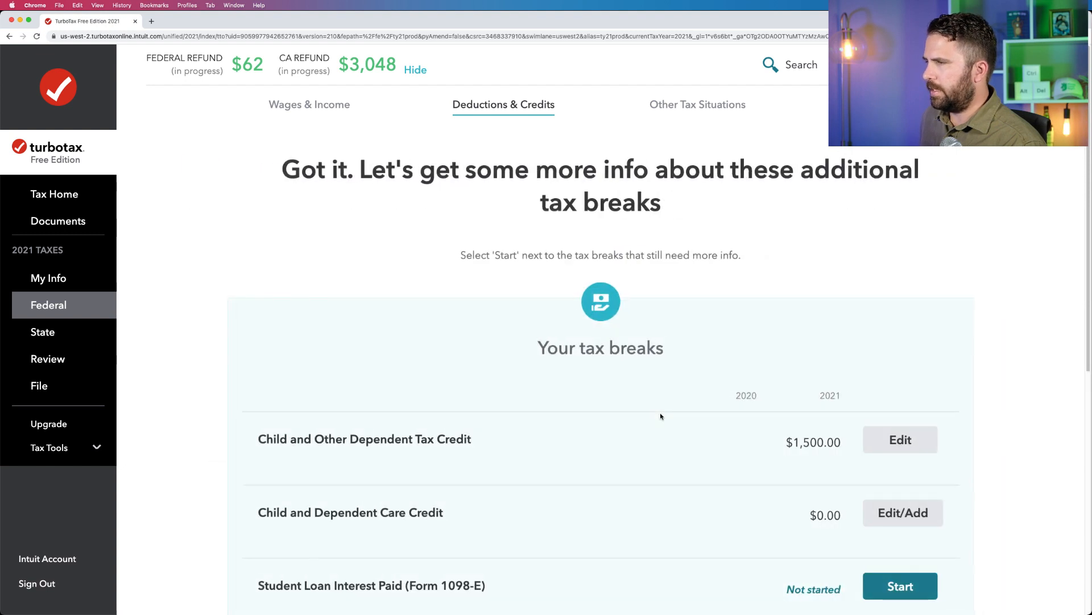
Wrap up the tax breaks and continue past the recap of deductions and credits.
{"action": "scroll", "coordinate": [690, 410], "scroll_direction": "down", "scroll_amount": 3}
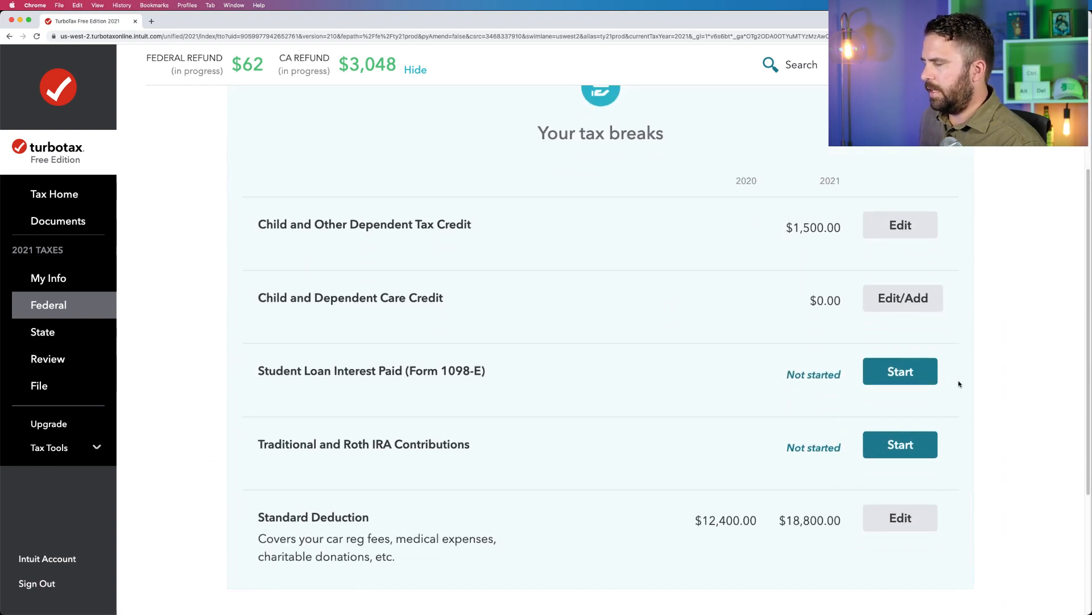
{"action": "scroll", "coordinate": [325, 458], "scroll_direction": "down", "scroll_amount": 1}
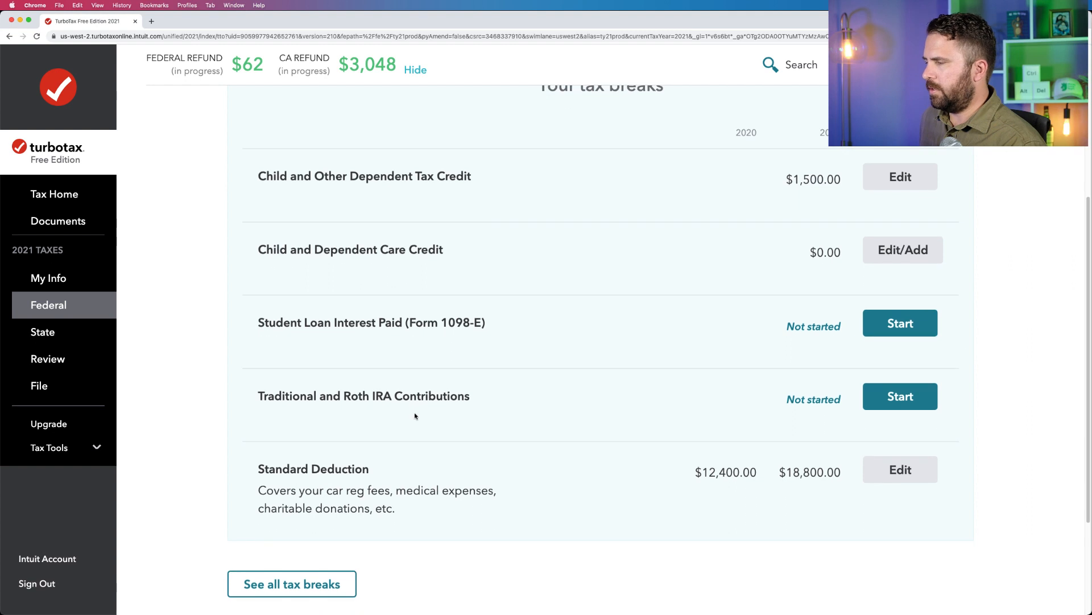
{"action": "scroll", "coordinate": [868, 422], "scroll_direction": "down", "scroll_amount": 5}
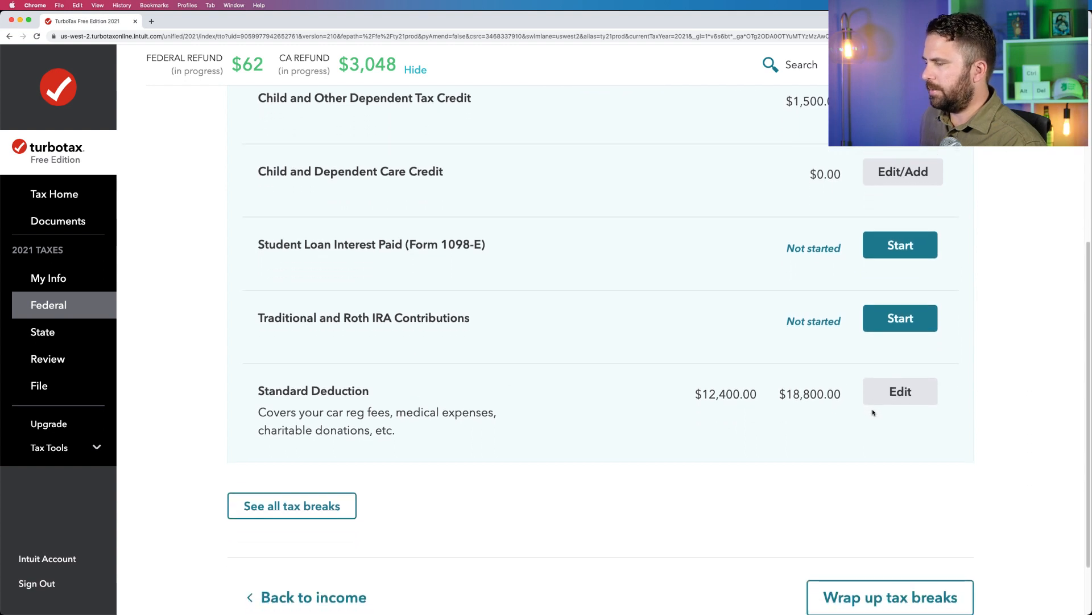
{"action": "left_click", "coordinate": [874, 505]}
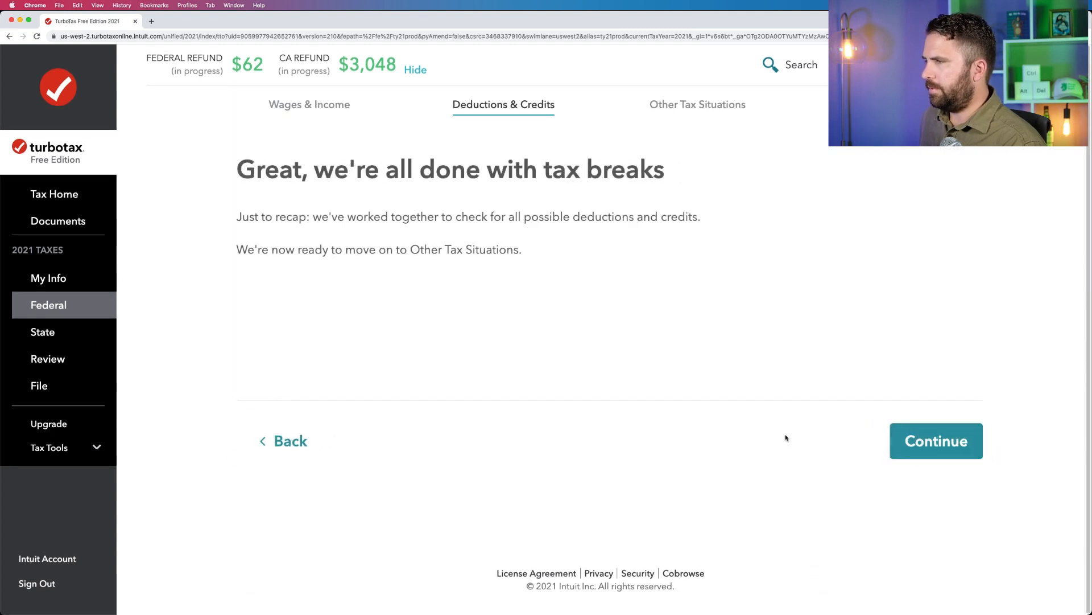
{"action": "left_click", "coordinate": [966, 449]}
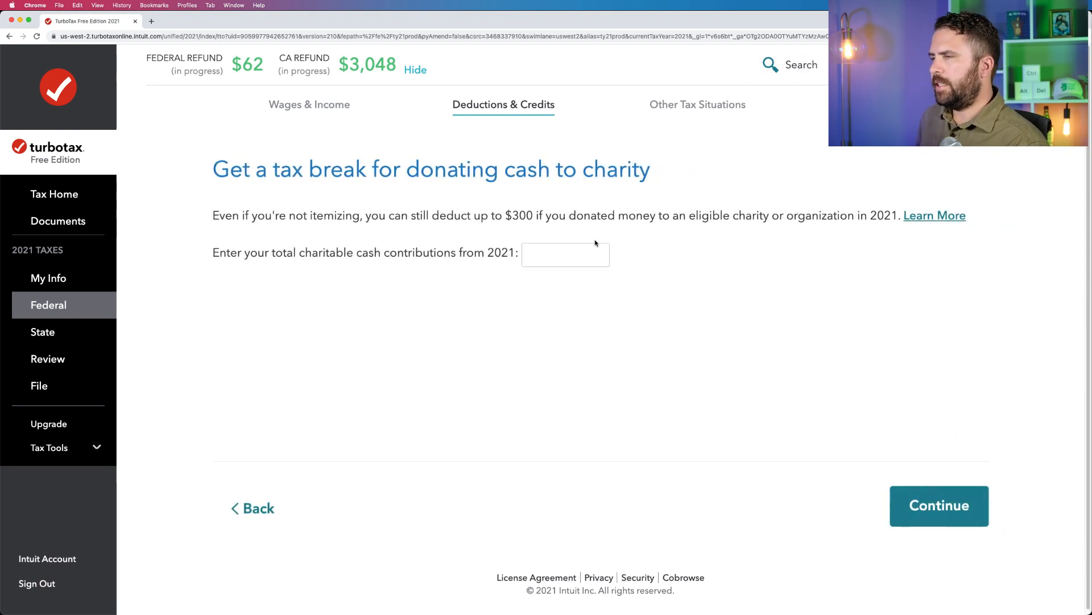
Enter $1,000 as the total charitable cash contributions for 2021 and submit it.
{"action": "left_click", "coordinate": [557, 258]}
{"action": "type", "text": "1000"}
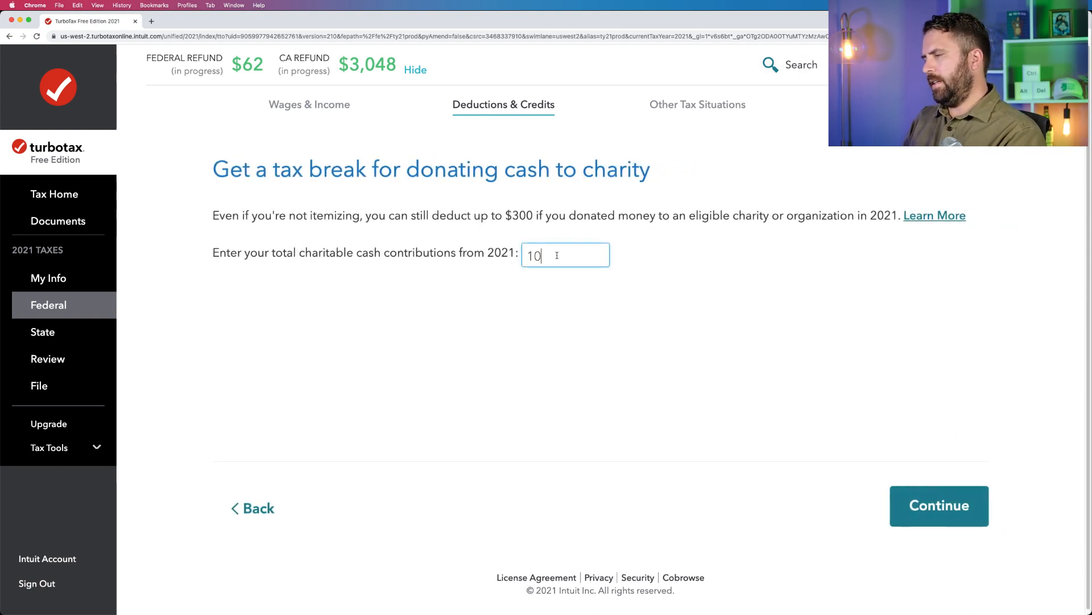
{"action": "left_click", "coordinate": [922, 516]}
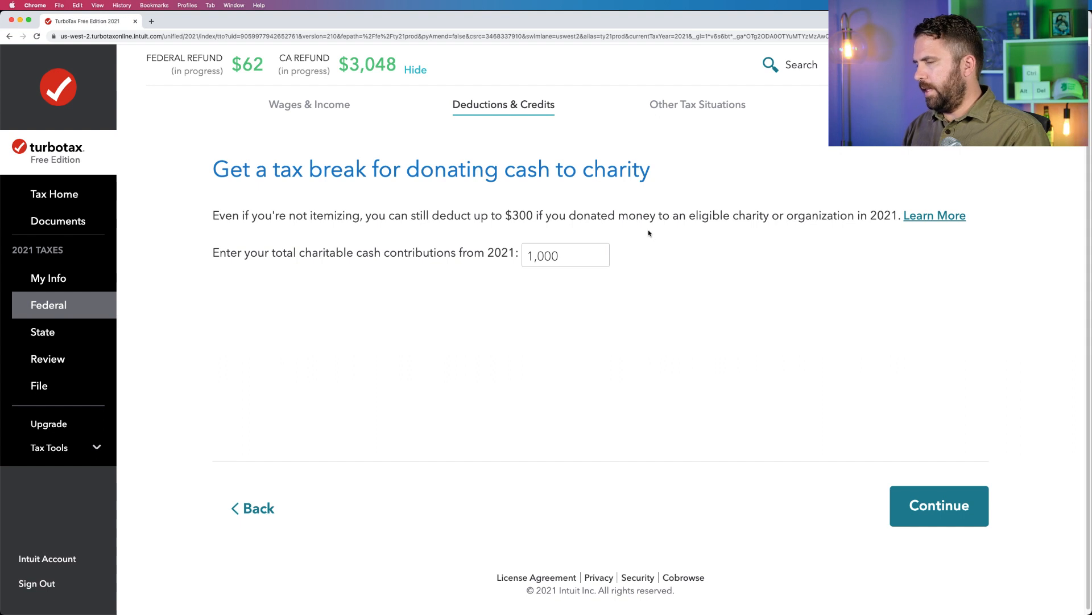
{"action": "left_click_drag", "start_coordinate": [563, 256], "coordinate": [502, 227]}
{"action": "left_click", "coordinate": [543, 216]}
{"action": "left_click", "coordinate": [915, 519]}
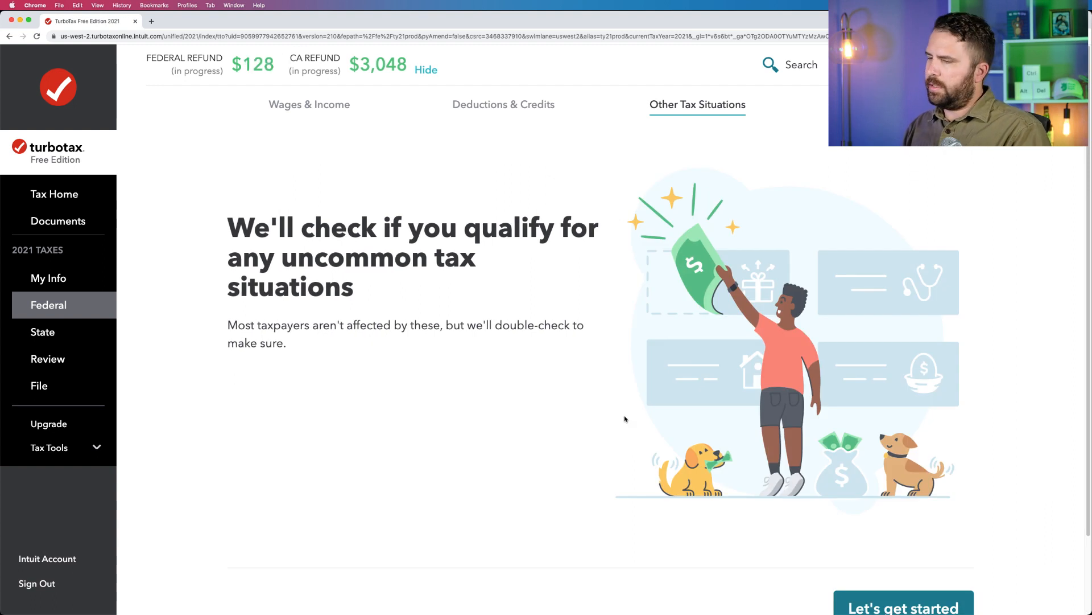
Answer no to every uncommon tax situation question, from household employee to Identity Protection PIN, and wrap up the section.
{"action": "left_click", "coordinate": [889, 597]}
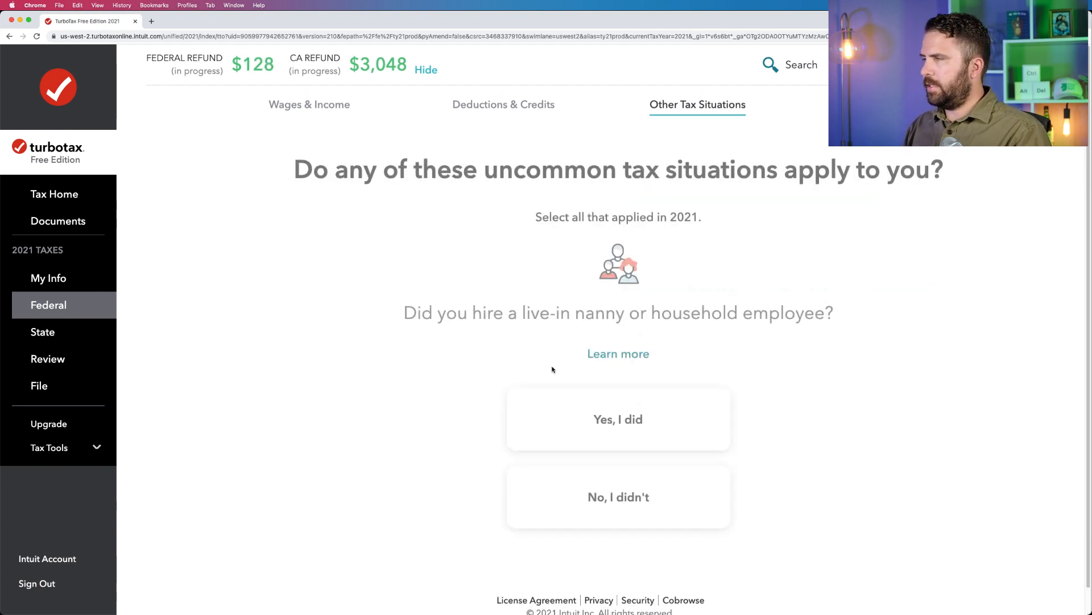
{"action": "left_click", "coordinate": [633, 452]}
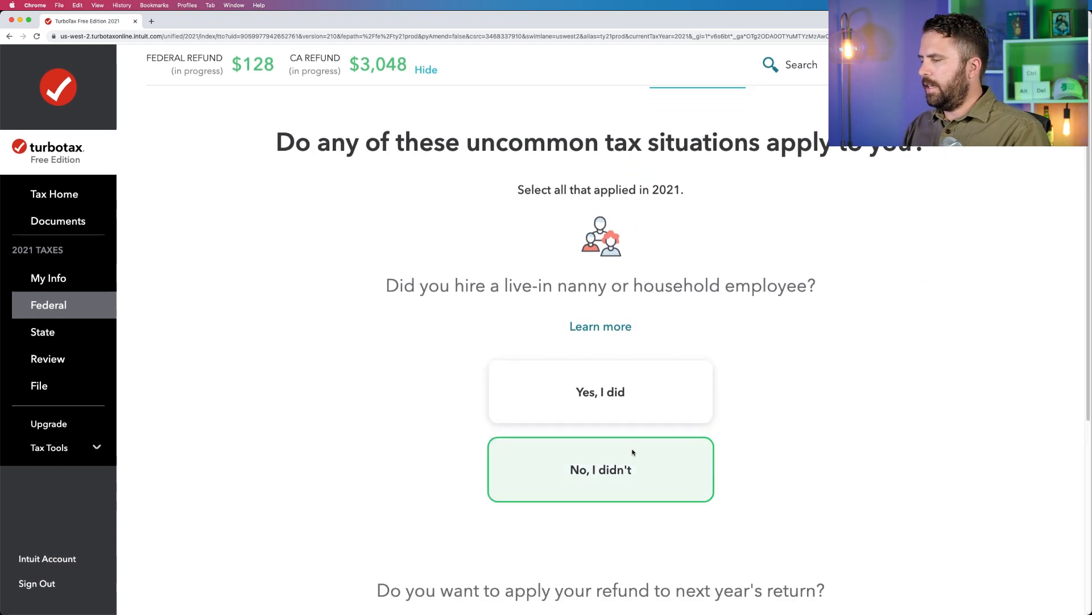
{"action": "left_click", "coordinate": [662, 469]}
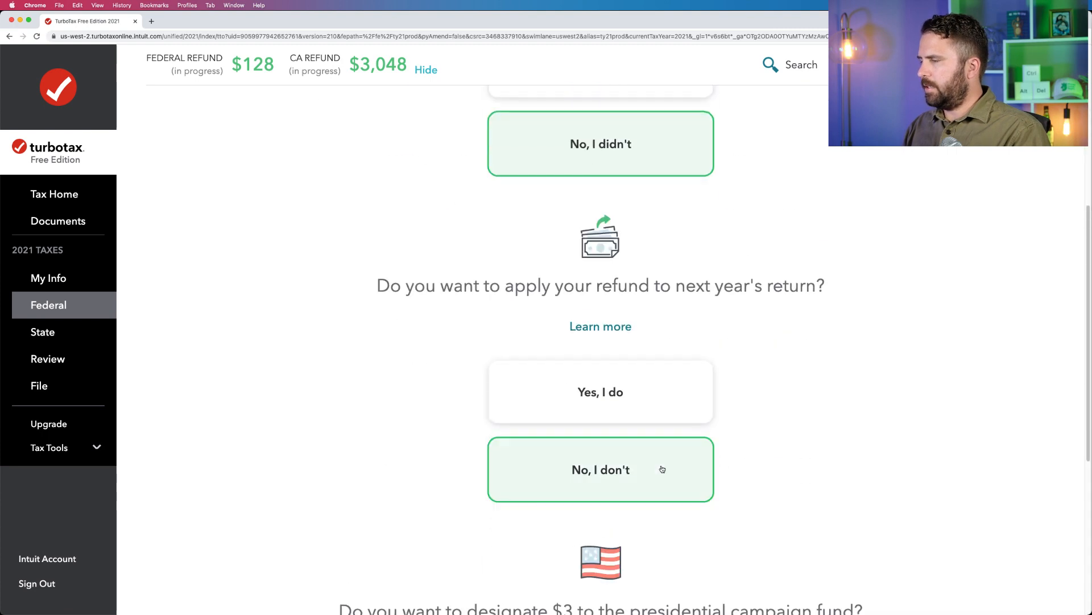
{"action": "left_click", "coordinate": [661, 468]}
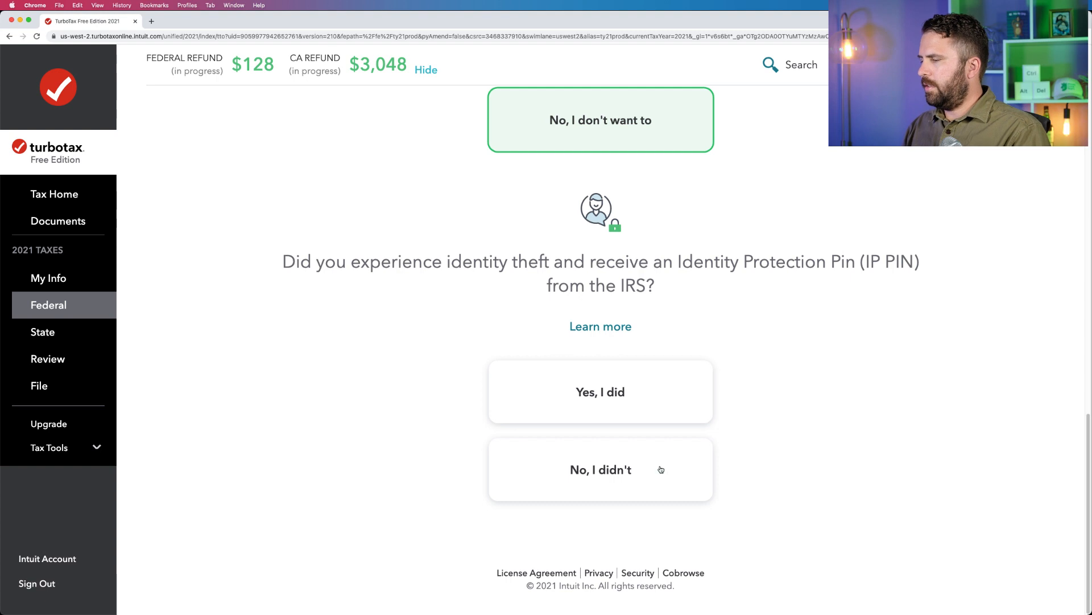
{"action": "left_click", "coordinate": [661, 469]}
{"action": "left_click", "coordinate": [923, 518]}
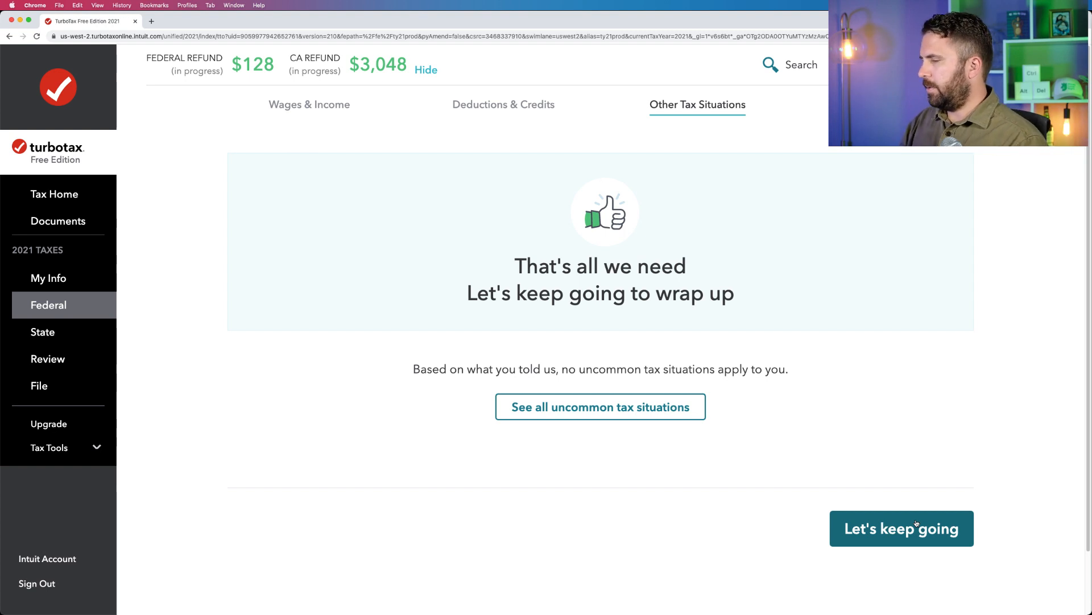
{"action": "left_click", "coordinate": [916, 523]}
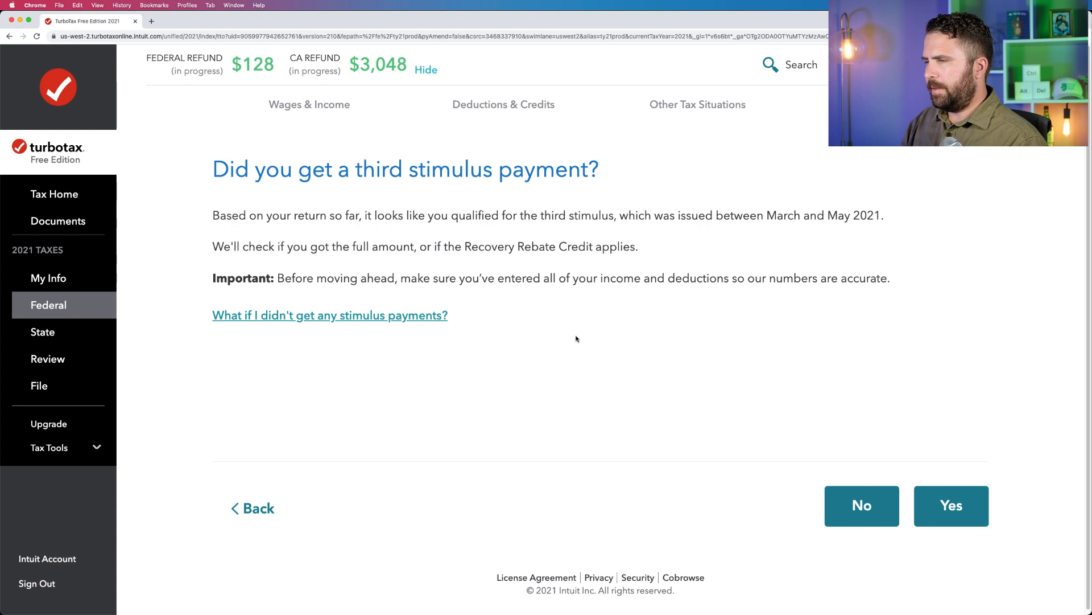
Answer Yes to getting a third stimulus payment, reject the $2,800 amount and submit $1,400 as the total received.
{"action": "left_click", "coordinate": [950, 513]}
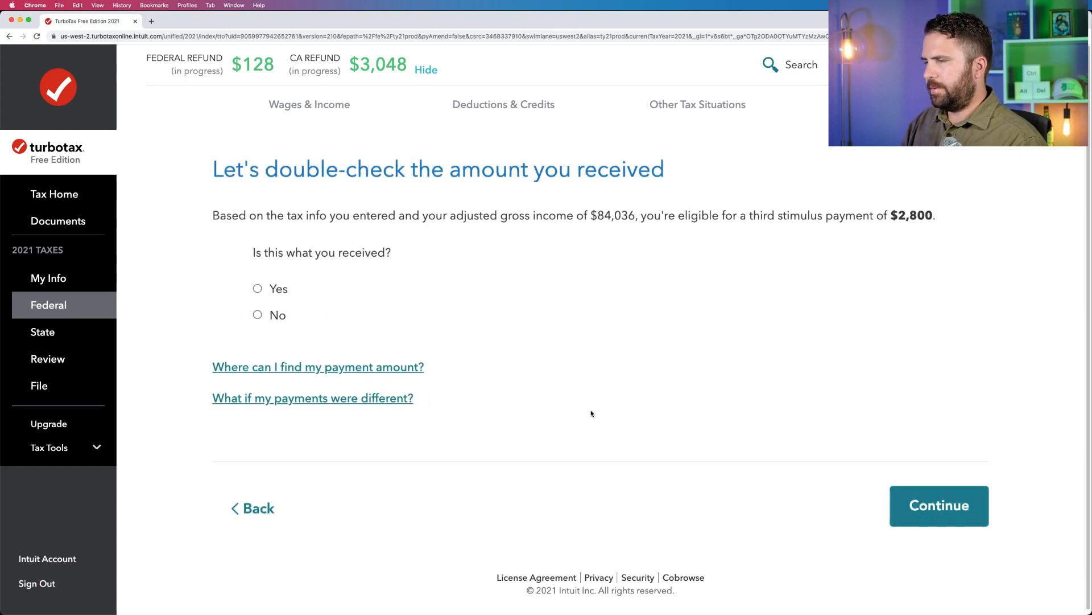
{"action": "left_click", "coordinate": [258, 289]}
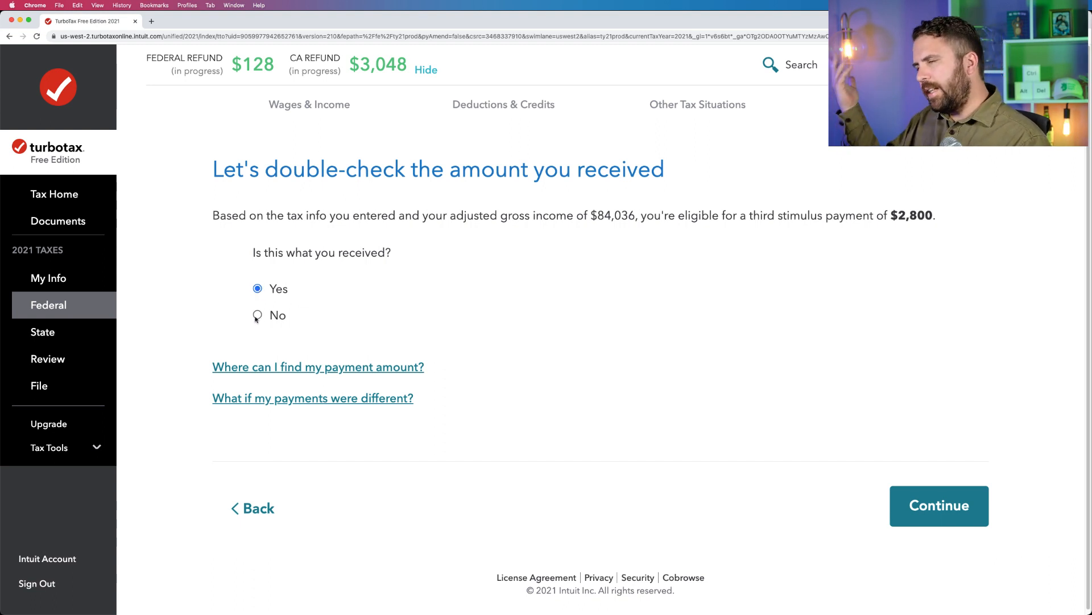
{"action": "left_click", "coordinate": [258, 315]}
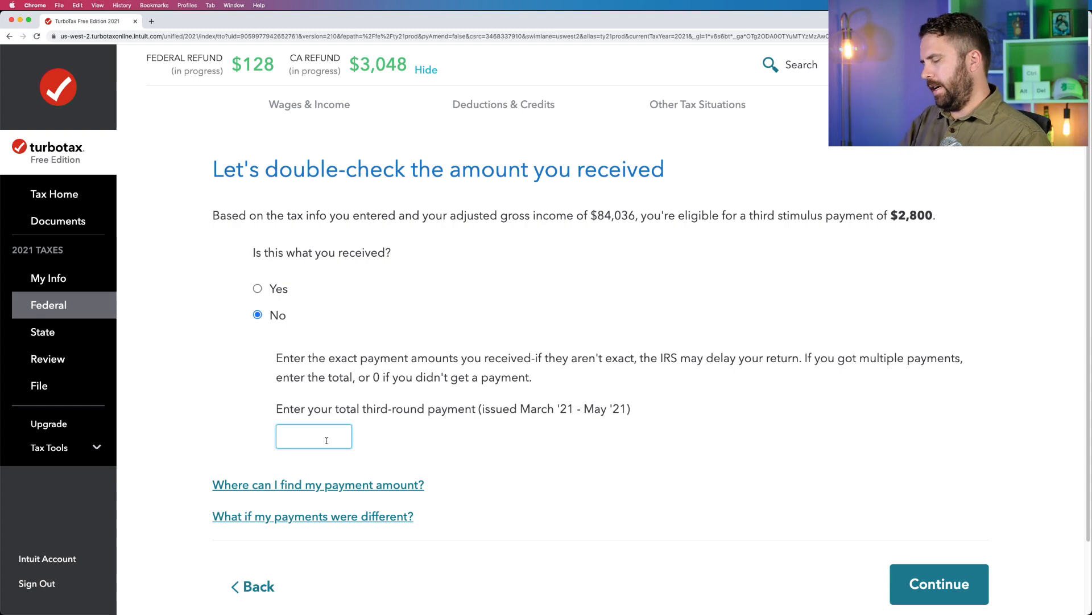
{"action": "left_click", "coordinate": [915, 585]}
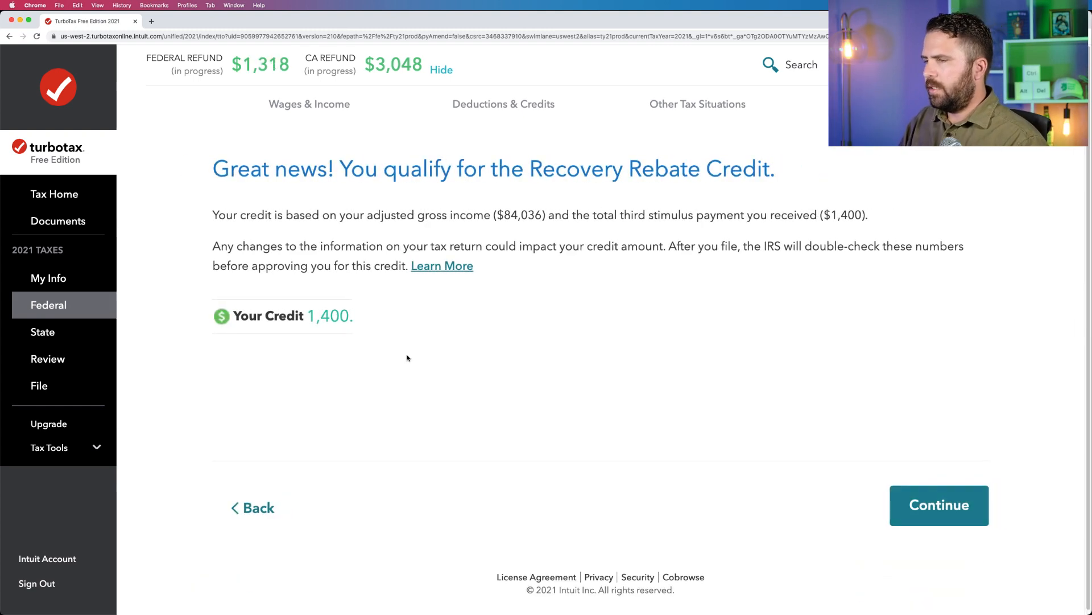
Continue past the Recovery Rebate Credit result and declare that there is no Form 1095-A for 2021.
{"action": "left_click_drag", "start_coordinate": [214, 169], "coordinate": [781, 164]}
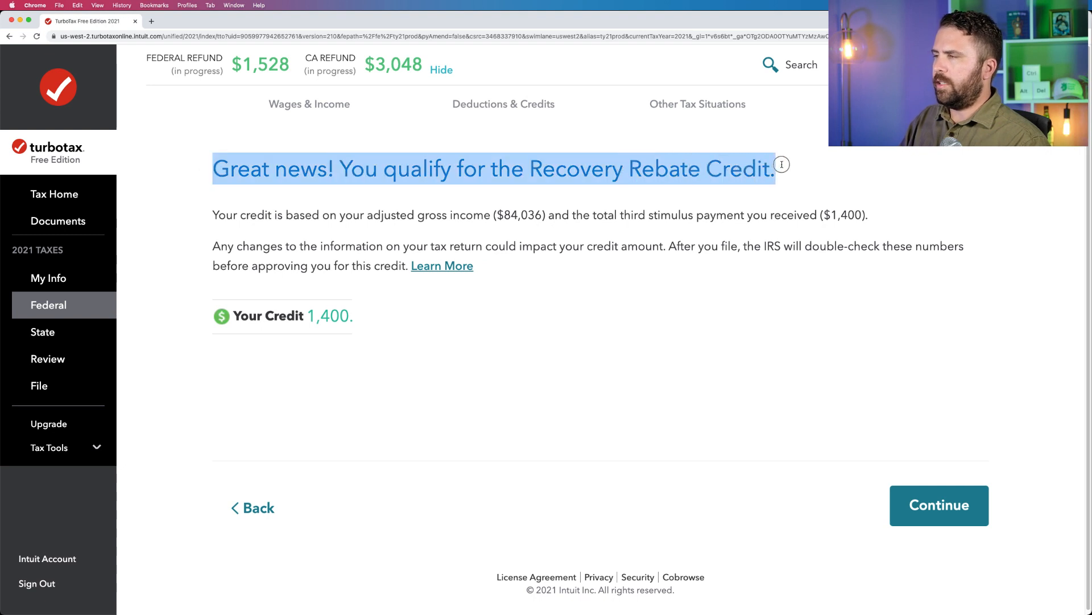
{"action": "left_click_drag", "start_coordinate": [377, 327], "coordinate": [302, 323]}
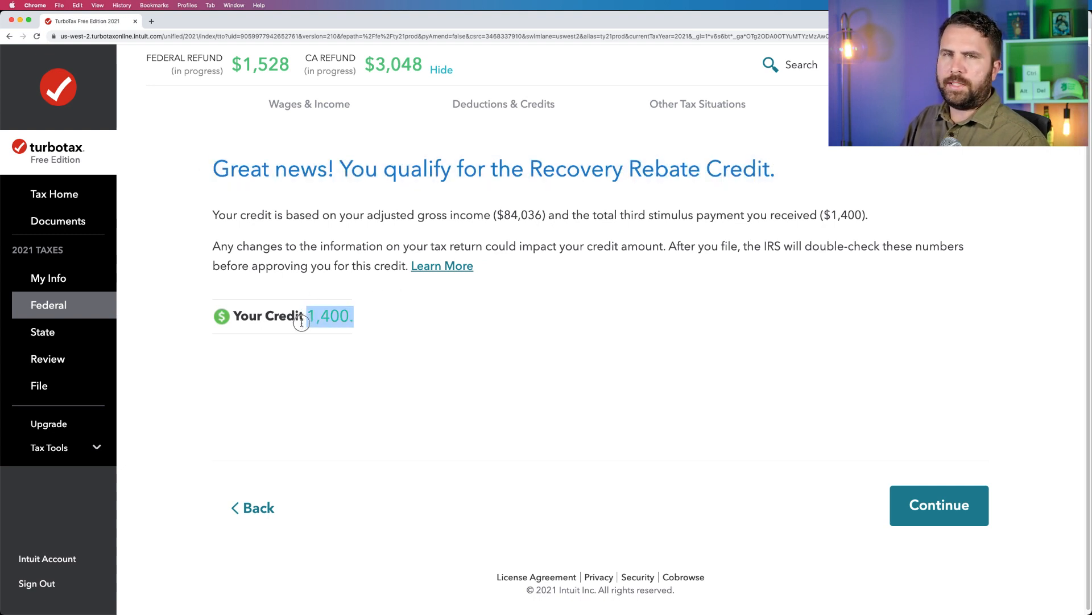
{"action": "left_click", "coordinate": [899, 521]}
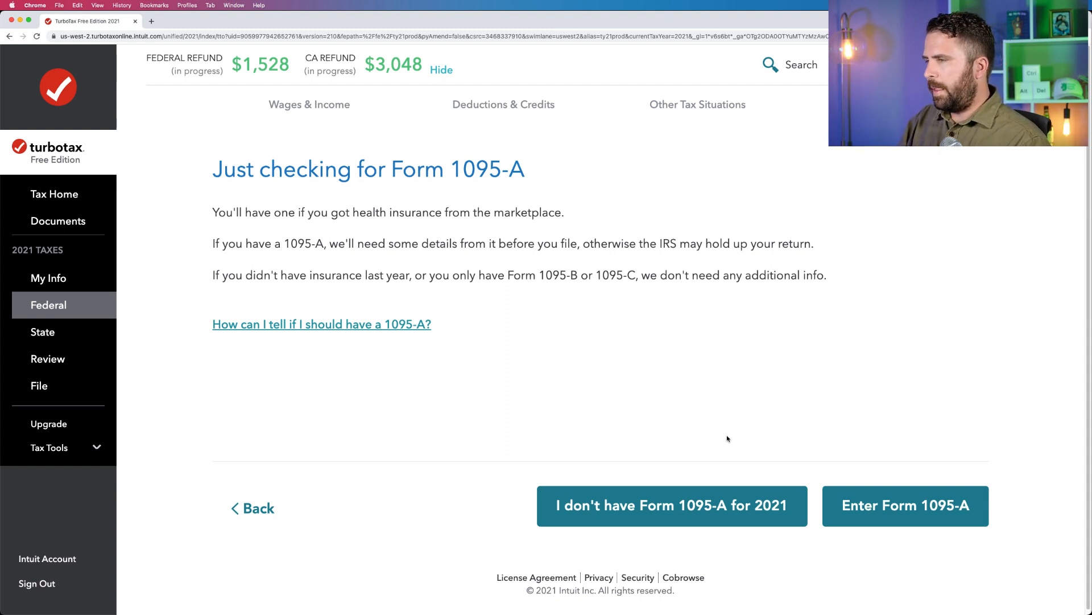
{"action": "left_click", "coordinate": [760, 498]}
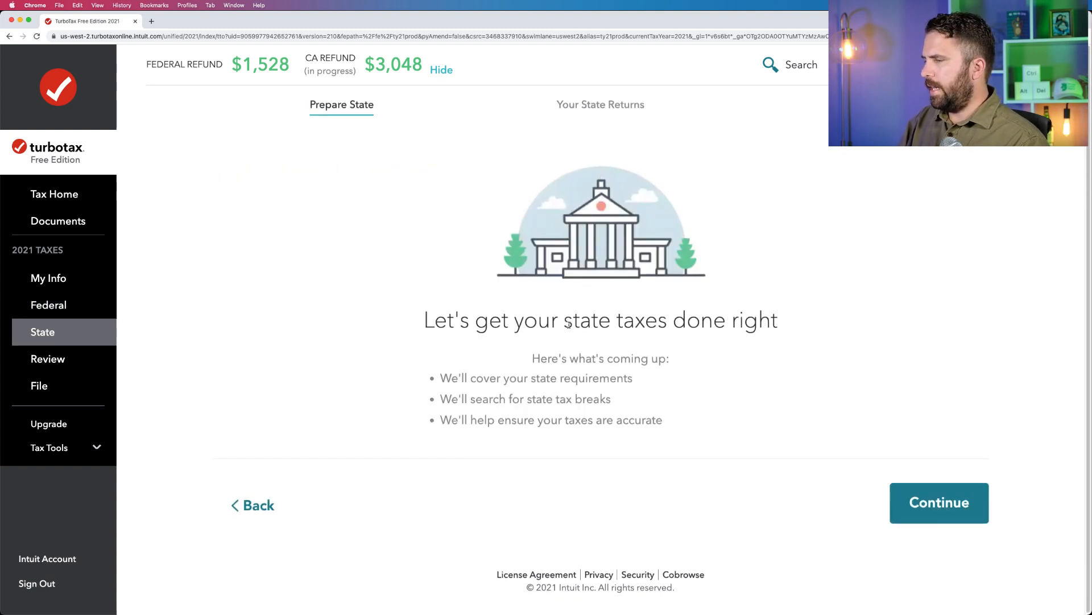
Continue past the state taxes introduction and go to the review of the return.
{"action": "left_click_drag", "start_coordinate": [568, 324], "coordinate": [631, 328]}
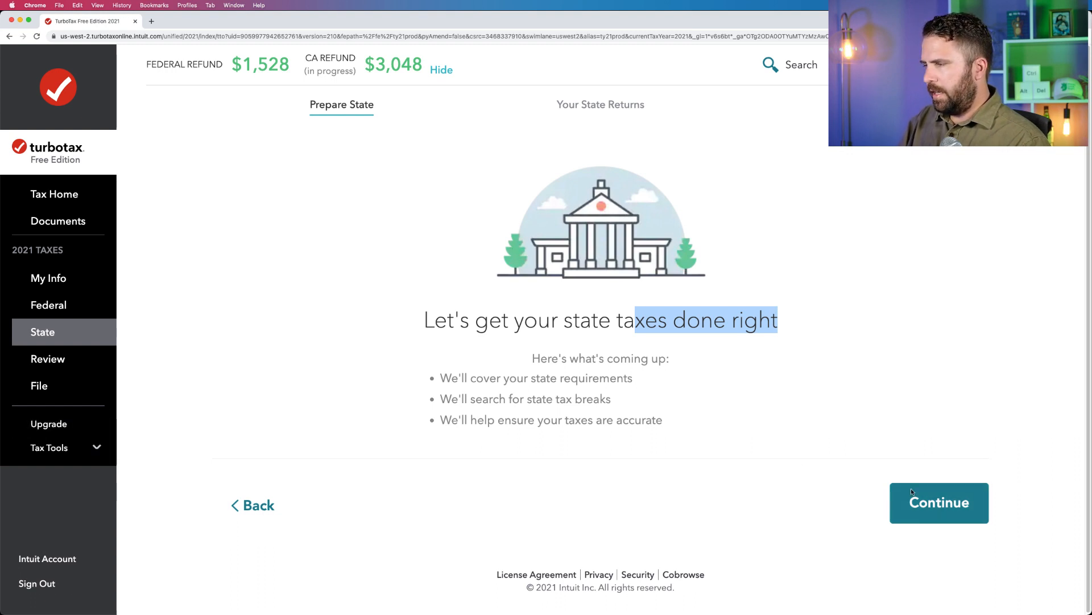
{"action": "left_click", "coordinate": [929, 499]}
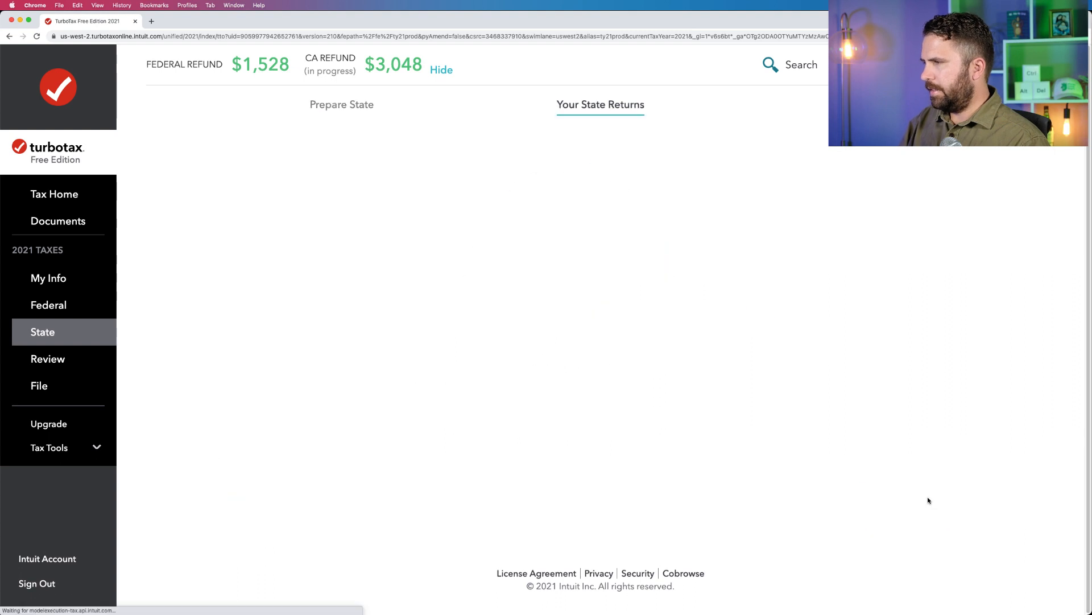
{"action": "left_click", "coordinate": [33, 367]}
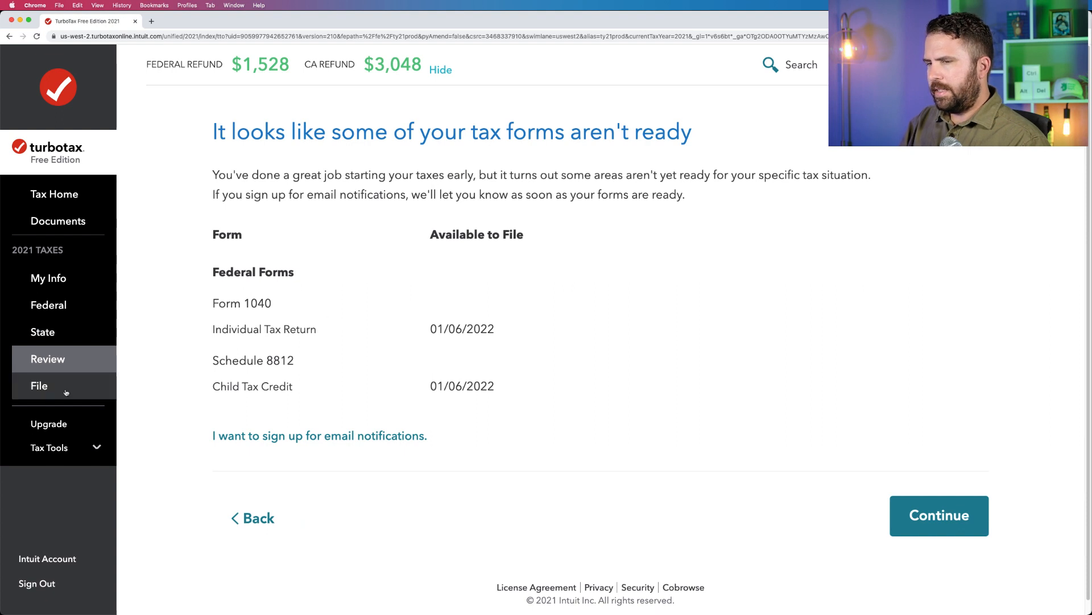
{"action": "left_click", "coordinate": [241, 517]}
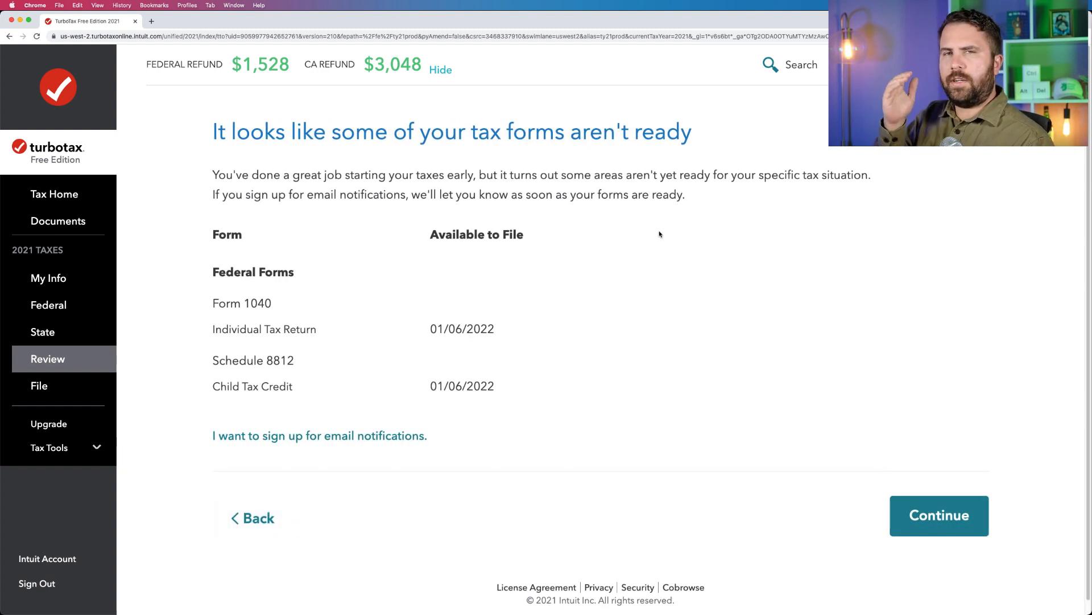
{"action": "key", "text": "super+Tab"}
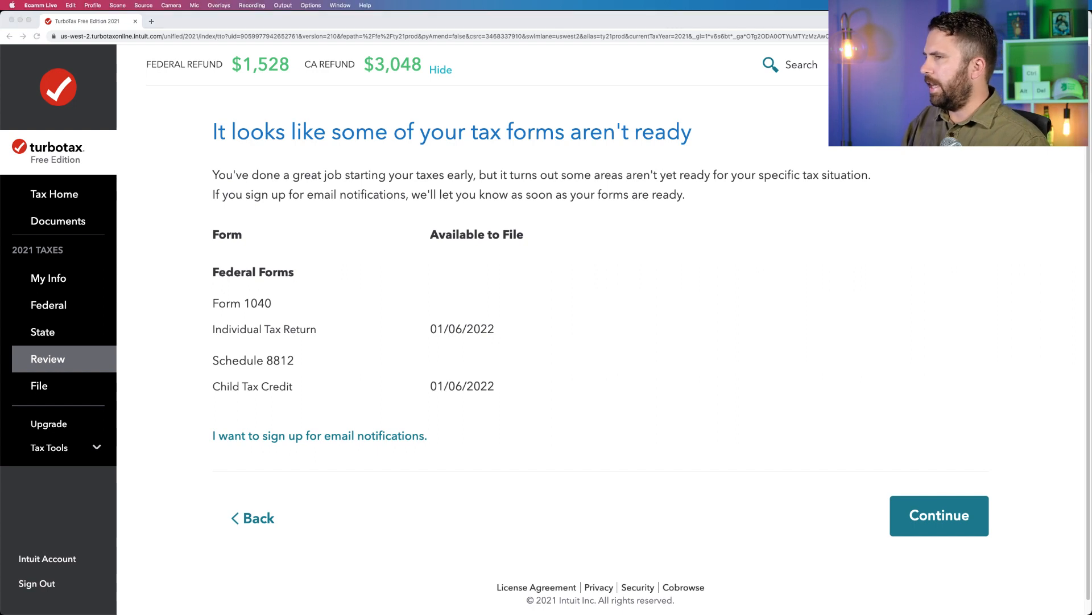
{"action": "left_click", "coordinate": [552, 213]}
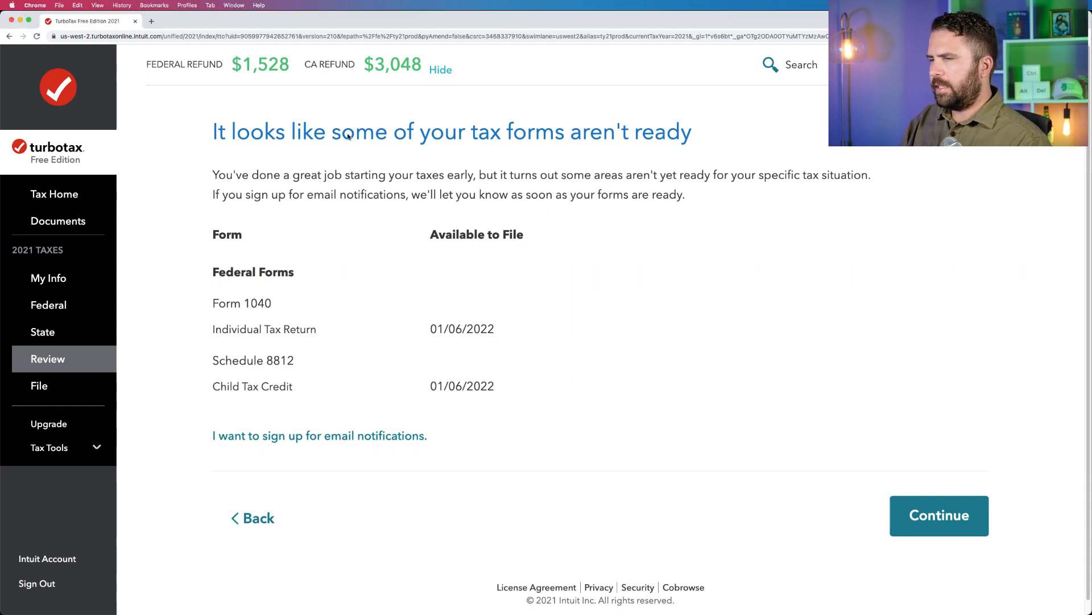
Continue past the notice about tax forms that aren't ready and decline the PLUS Help & Support offer.
{"action": "left_click", "coordinate": [913, 503]}
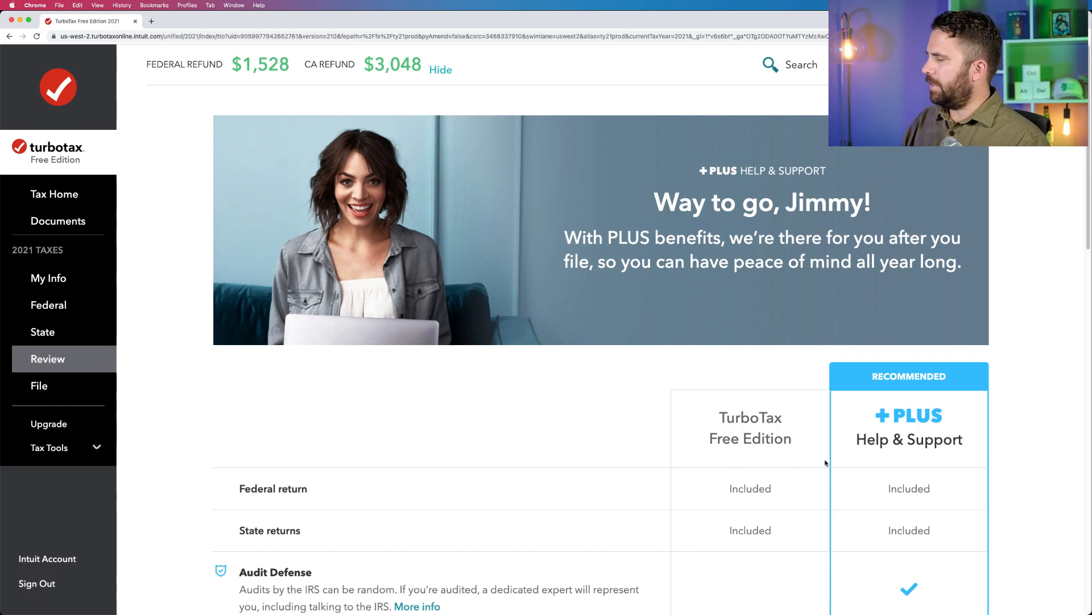
{"action": "scroll", "coordinate": [826, 463], "scroll_direction": "down", "scroll_amount": 20}
{"action": "scroll", "coordinate": [826, 463], "scroll_direction": "up", "scroll_amount": 3}
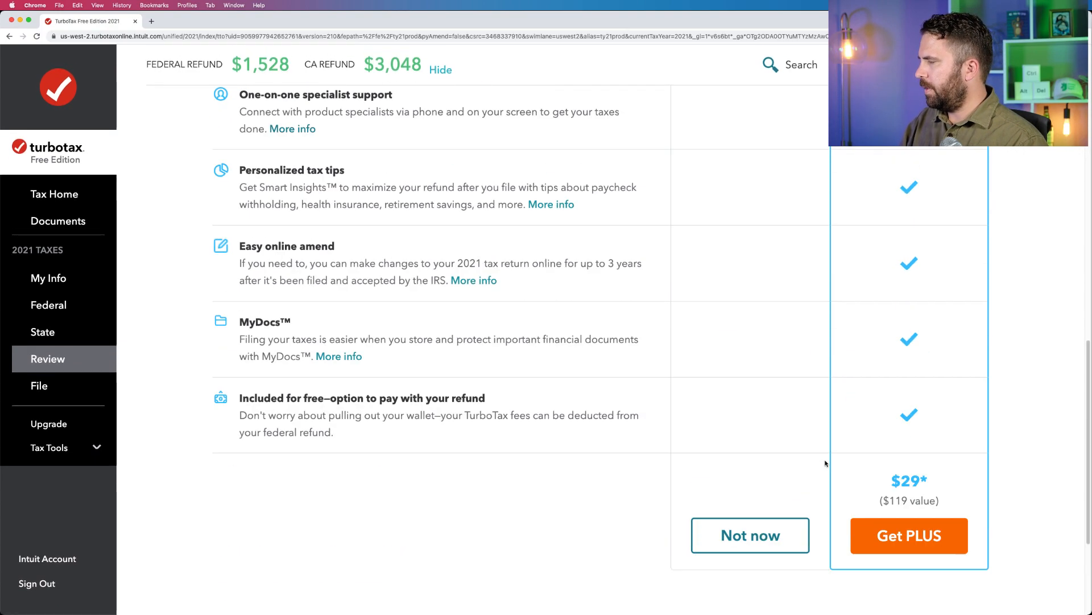
{"action": "scroll", "coordinate": [825, 463], "scroll_direction": "up", "scroll_amount": 15}
{"action": "scroll", "coordinate": [826, 463], "scroll_direction": "down", "scroll_amount": 15}
{"action": "scroll", "coordinate": [826, 463], "scroll_direction": "up", "scroll_amount": 10}
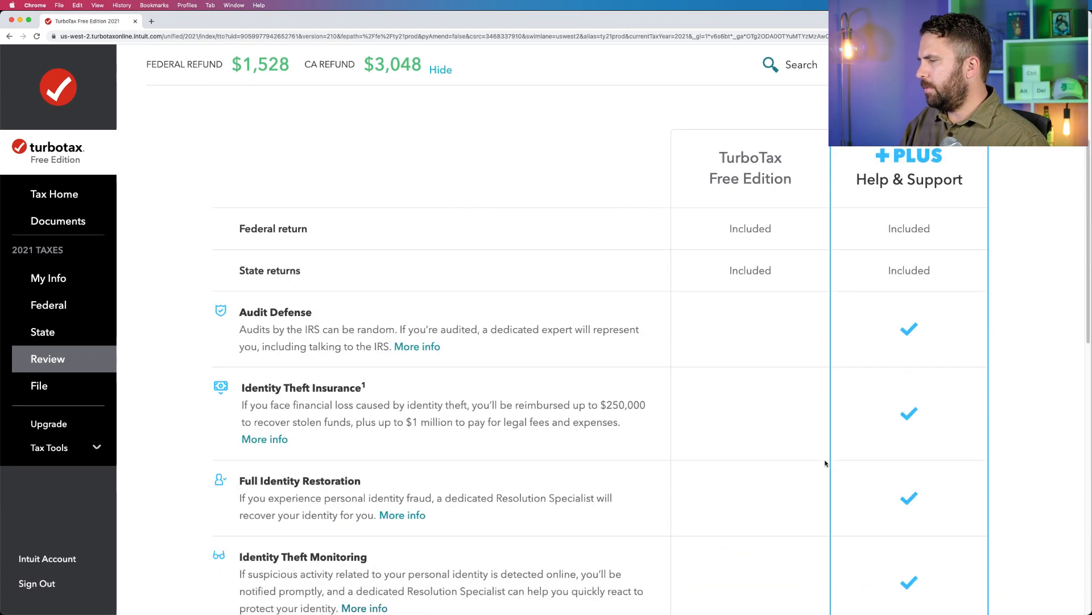
{"action": "scroll", "coordinate": [825, 463], "scroll_direction": "up", "scroll_amount": 5}
{"action": "scroll", "coordinate": [826, 463], "scroll_direction": "down", "scroll_amount": 3}
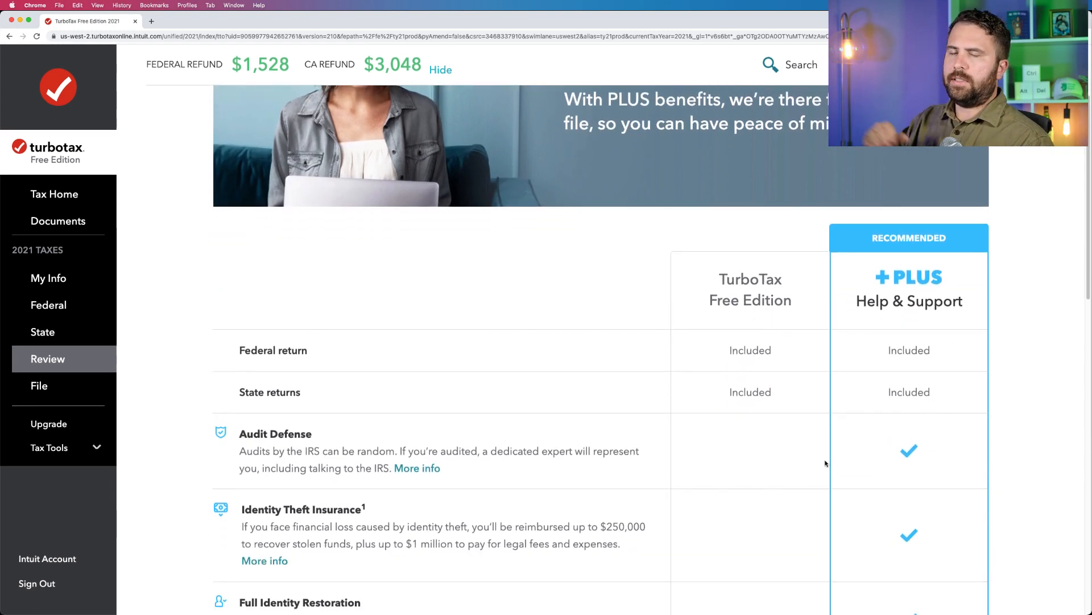
{"action": "scroll", "coordinate": [812, 459], "scroll_direction": "down", "scroll_amount": 10}
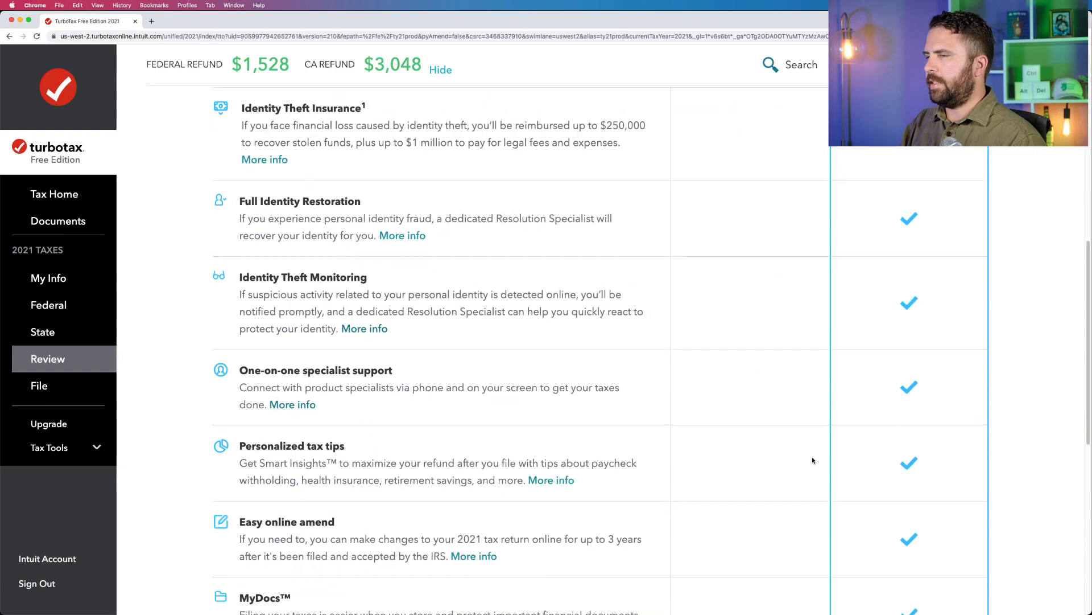
{"action": "left_click", "coordinate": [786, 338]}
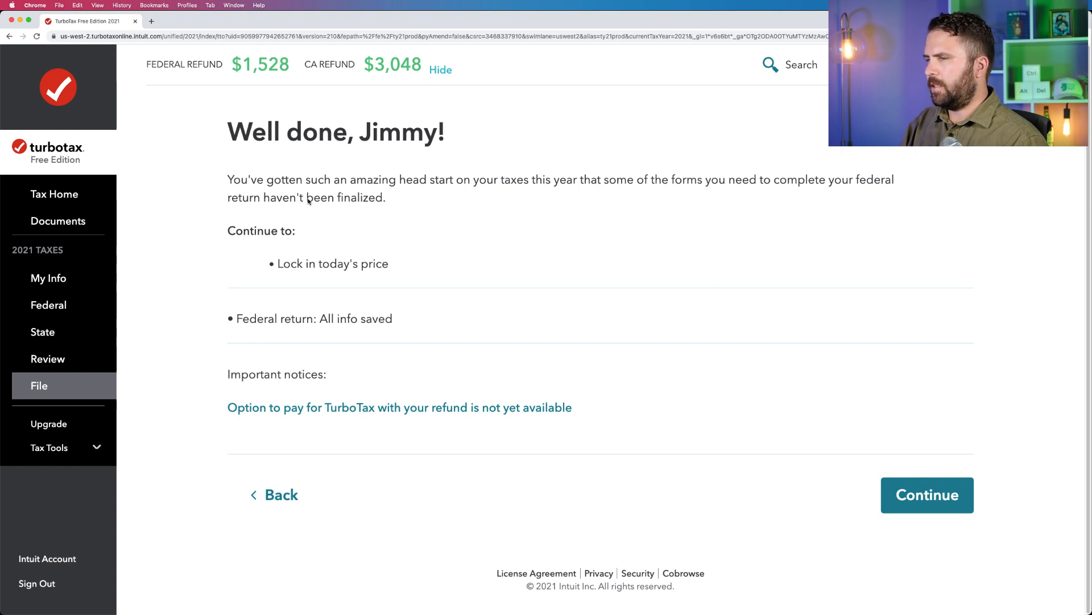
Continue past the saved federal return summary and start the order review as the first filing step.
{"action": "left_click_drag", "start_coordinate": [307, 200], "coordinate": [379, 199]}
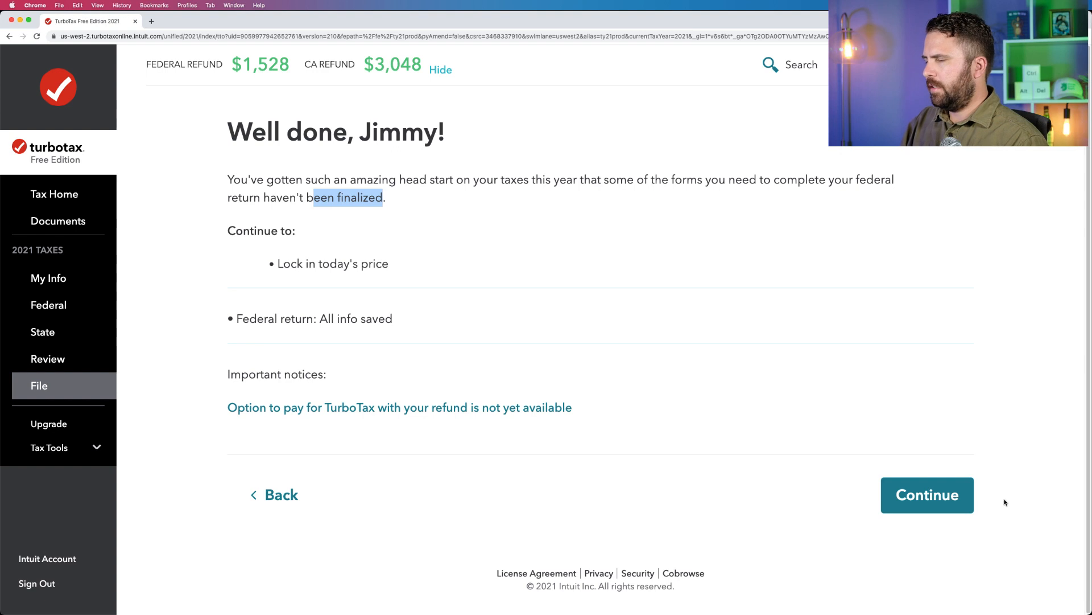
{"action": "left_click", "coordinate": [971, 503]}
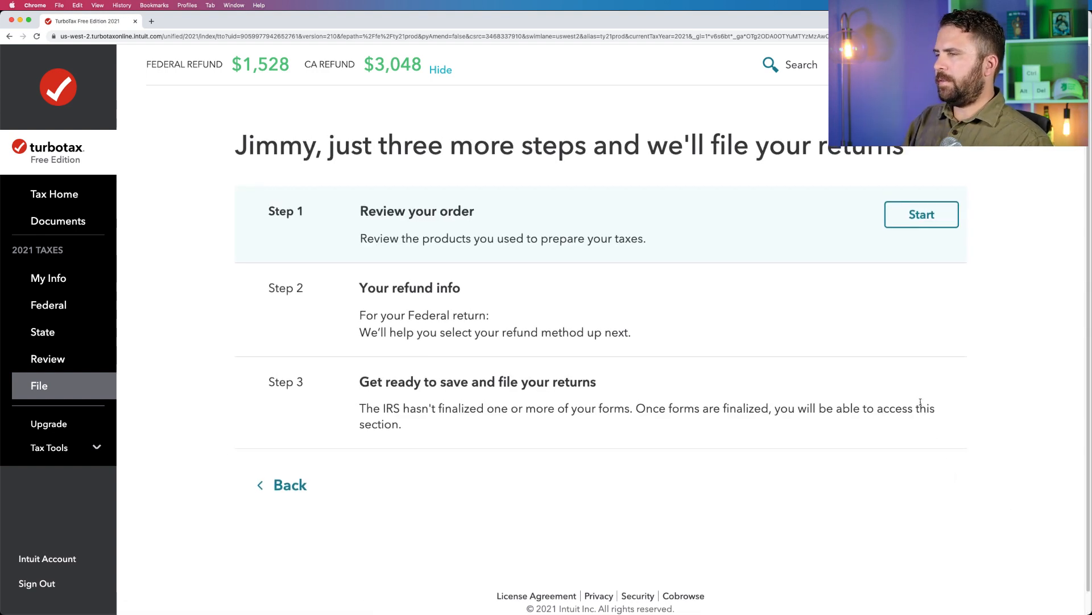
{"action": "left_click", "coordinate": [918, 222]}
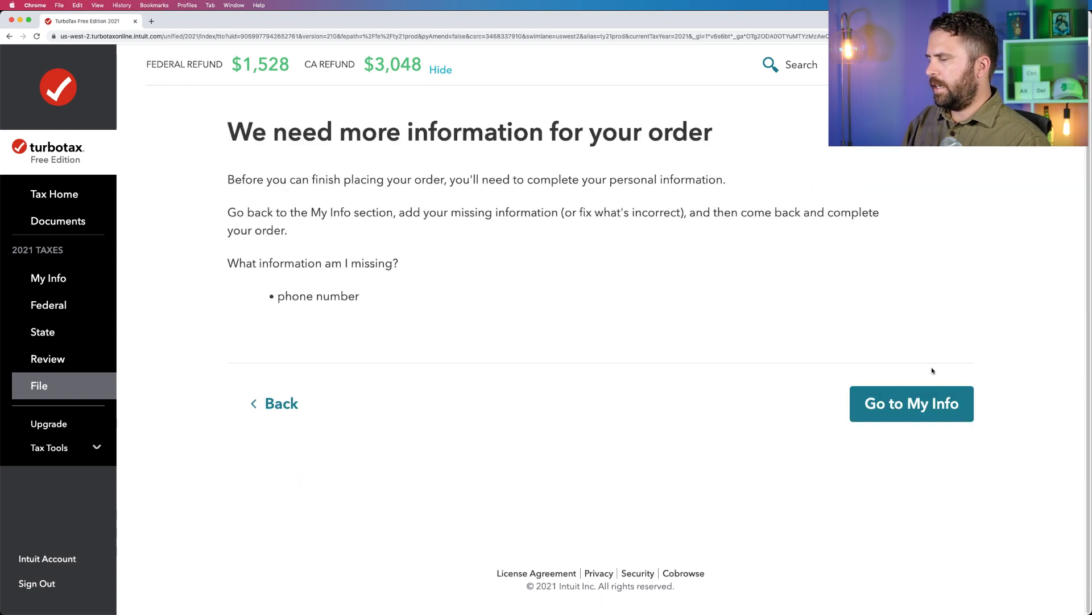
Go to the state taxes and continue past the transferred federal information into the California return.
{"action": "left_click", "coordinate": [33, 337]}
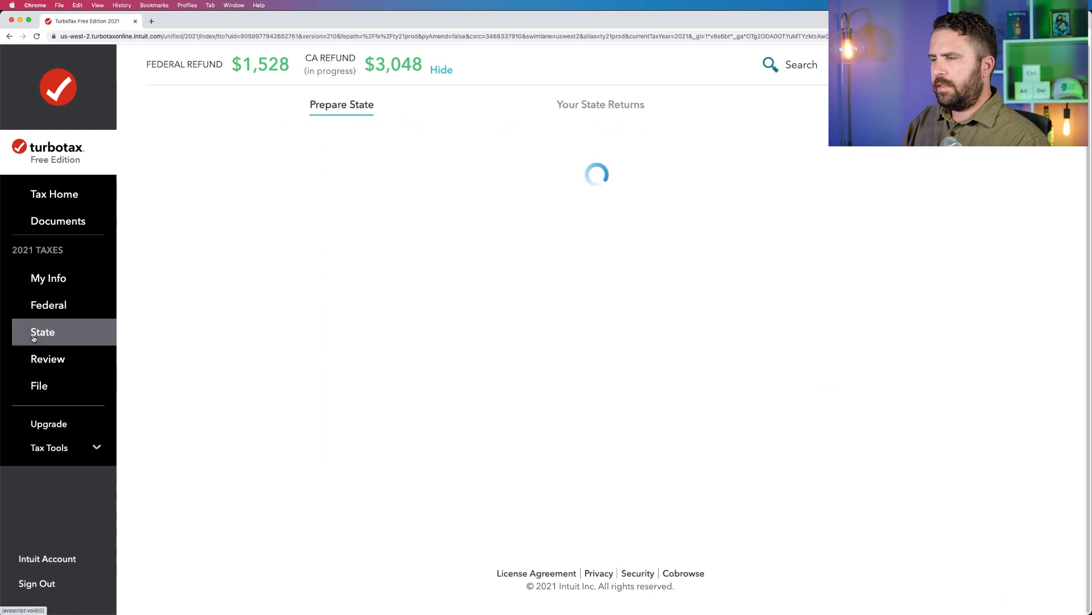
{"action": "left_click", "coordinate": [966, 508]}
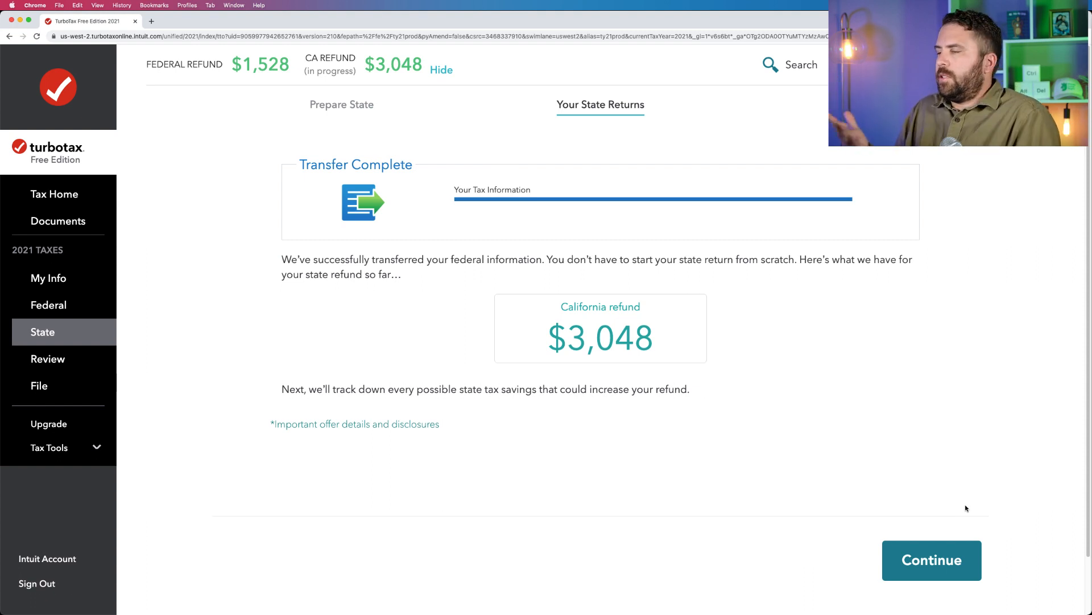
{"action": "left_click", "coordinate": [928, 576]}
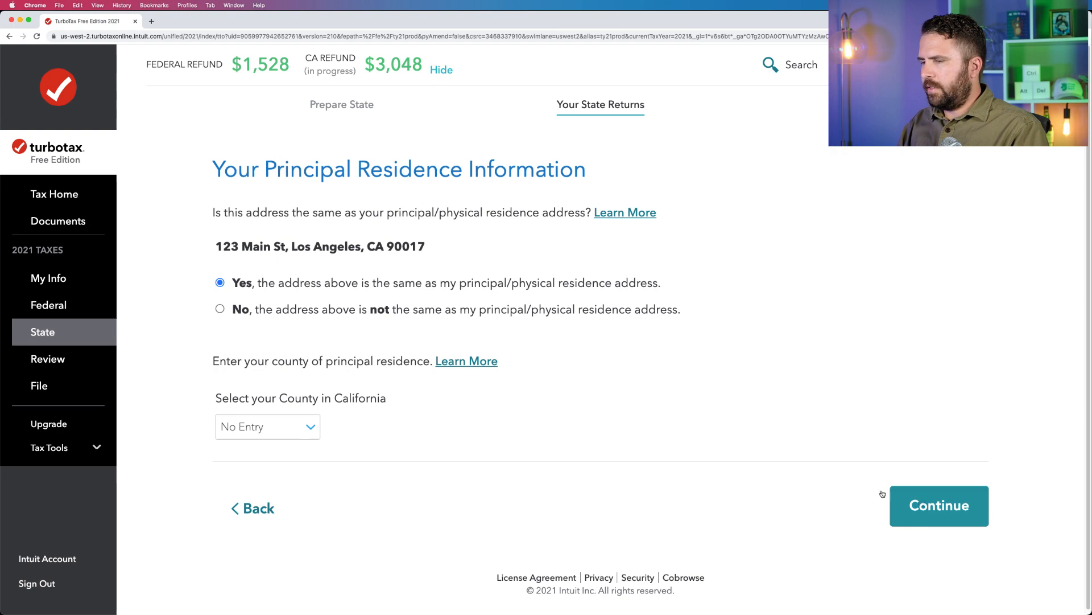
Submit Los Angeles as the county of principal residence and answer No to prior-year electronic payments and unclaimed dependents.
{"action": "left_click", "coordinate": [267, 426]}
{"action": "scroll", "coordinate": [271, 487], "scroll_direction": "down", "scroll_amount": 10}
{"action": "scroll", "coordinate": [270, 487], "scroll_direction": "up", "scroll_amount": 5}
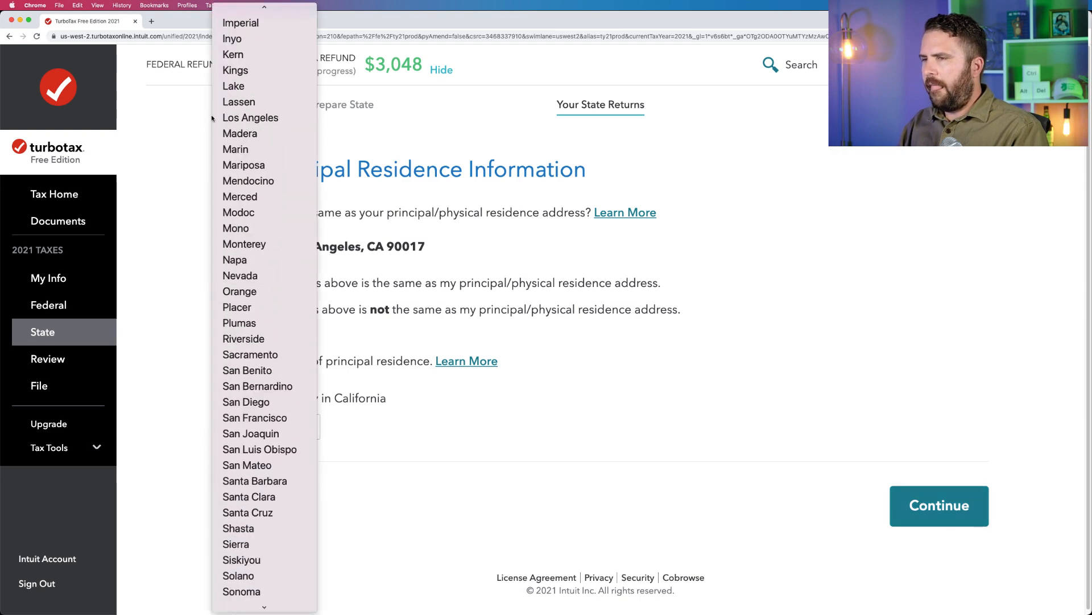
{"action": "left_click", "coordinate": [245, 117]}
{"action": "left_click", "coordinate": [939, 505]}
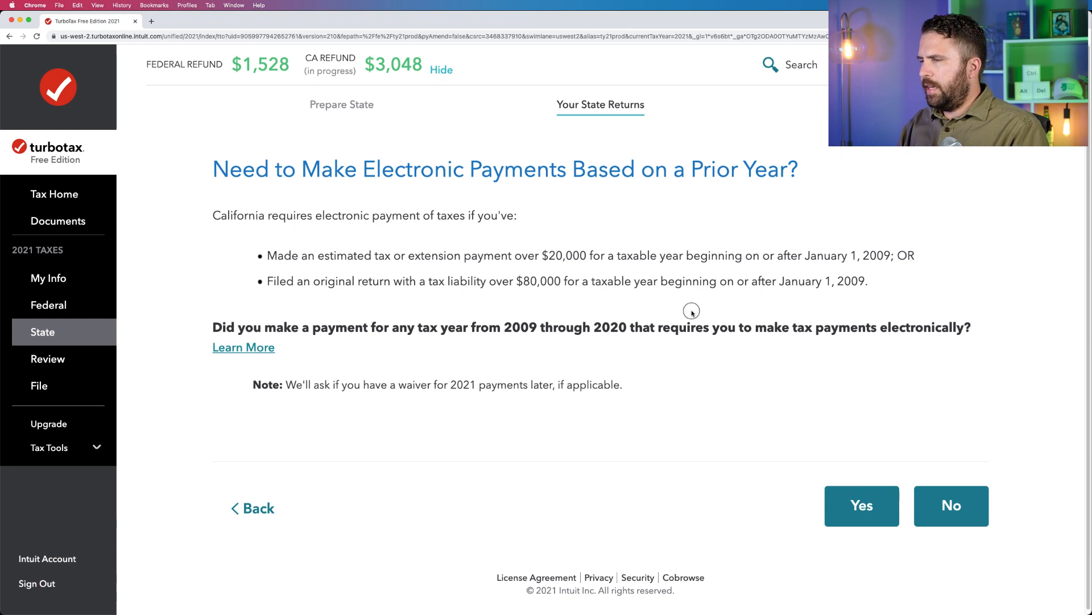
{"action": "left_click", "coordinate": [946, 496]}
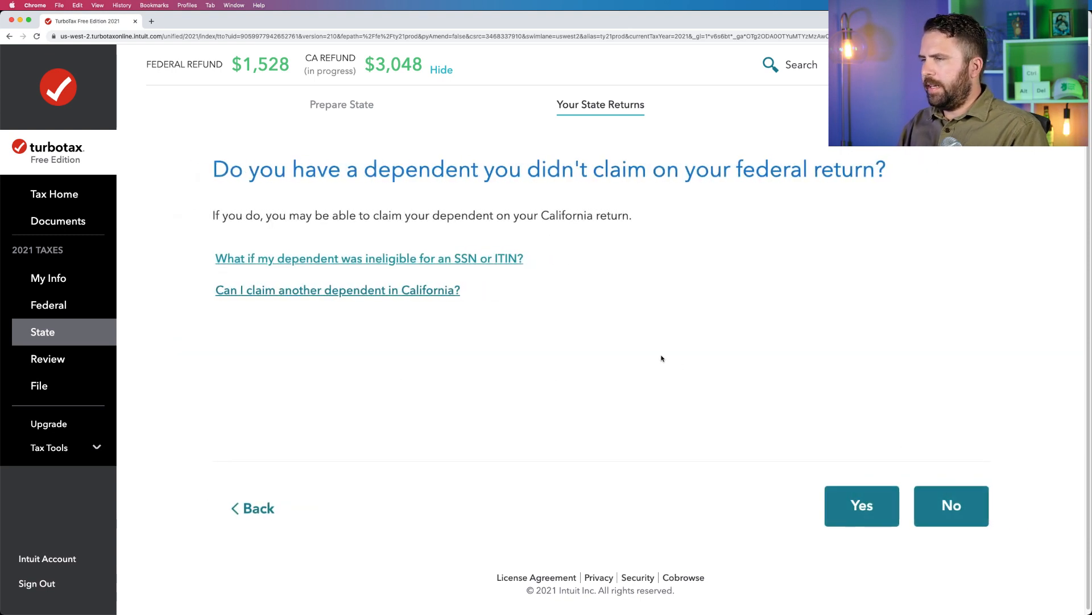
{"action": "left_click", "coordinate": [948, 503]}
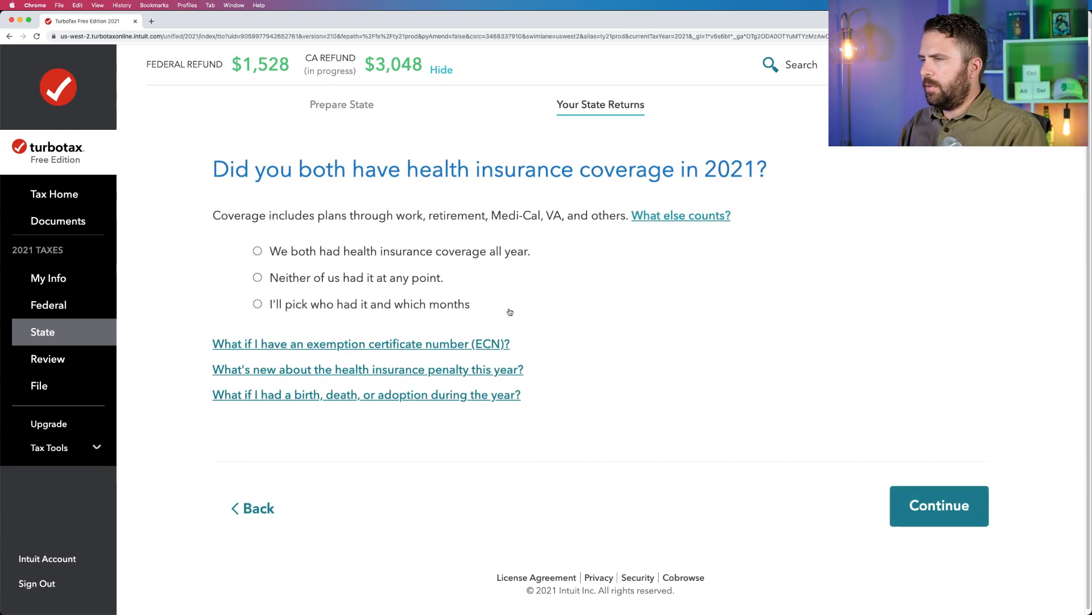
Declare that both spouses had health insurance all year and that nobody was enrolled in a less common plan.
{"action": "left_click", "coordinate": [300, 253]}
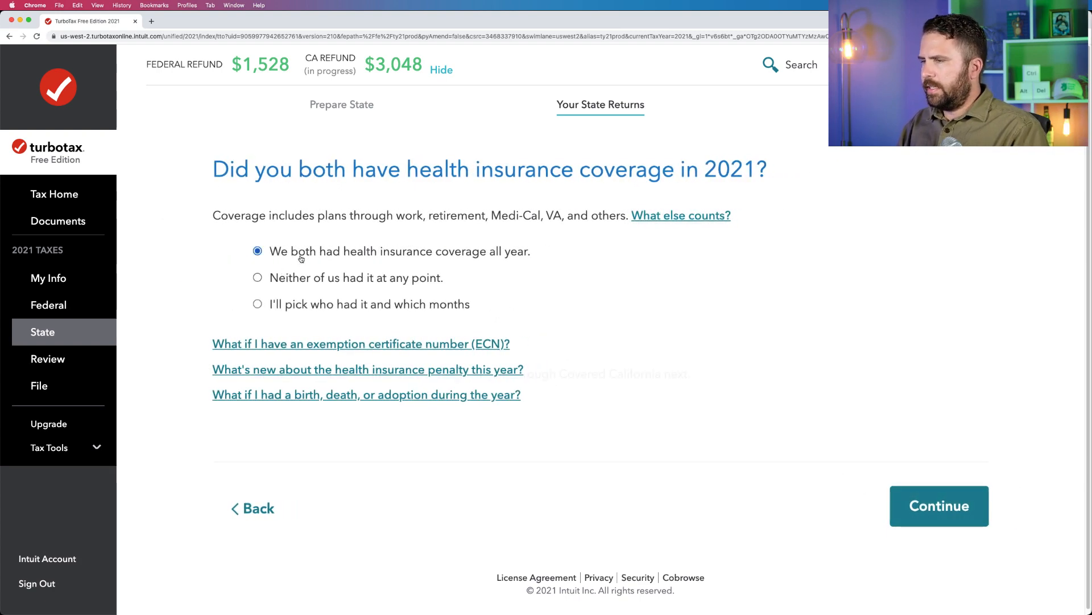
{"action": "left_click", "coordinate": [928, 489]}
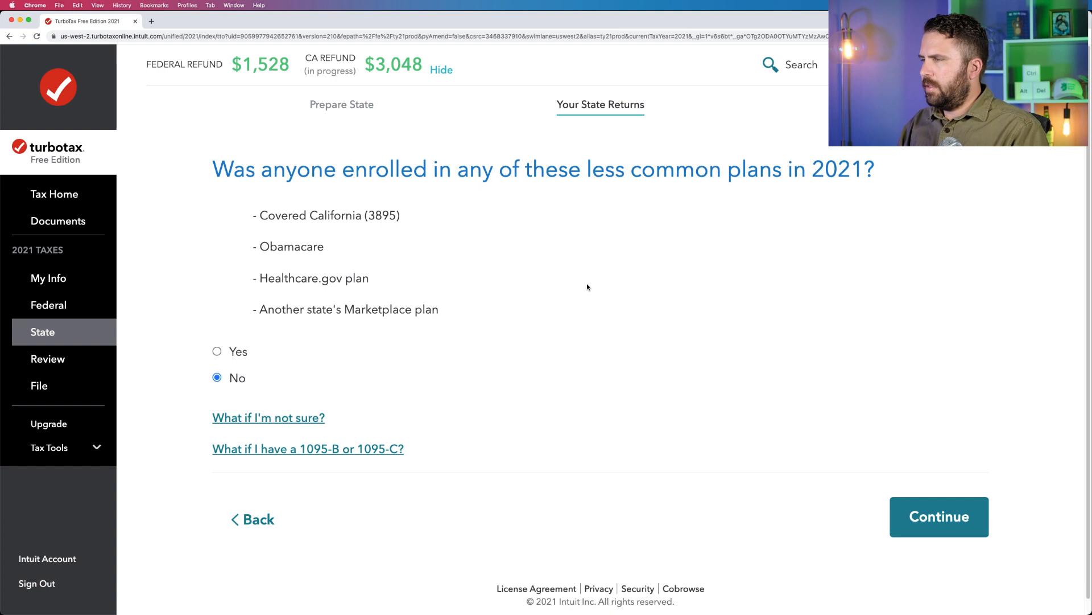
{"action": "left_click", "coordinate": [911, 504]}
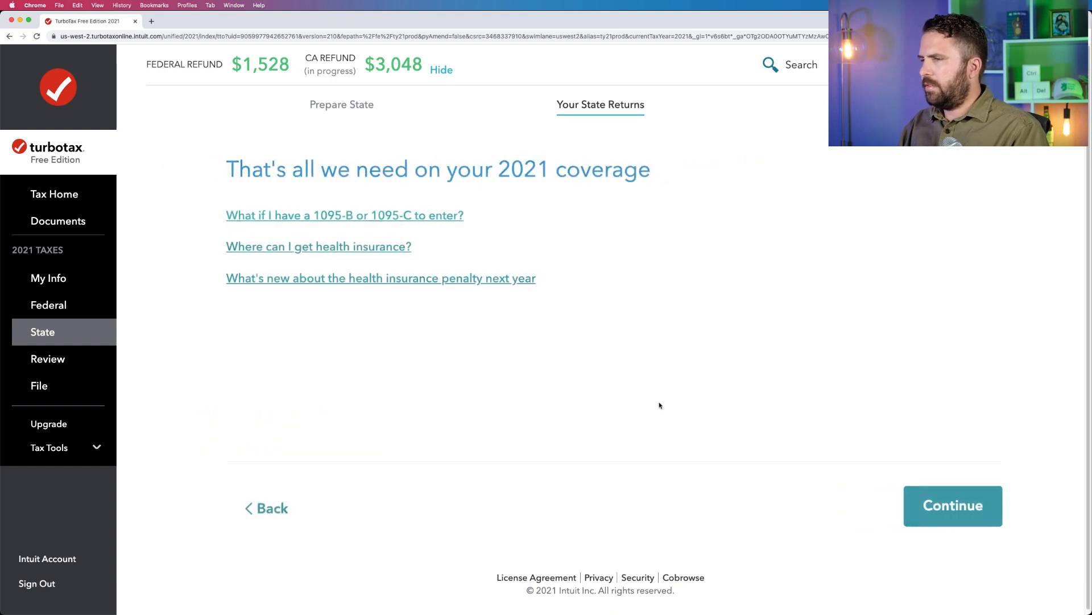
{"action": "left_click", "coordinate": [926, 508]}
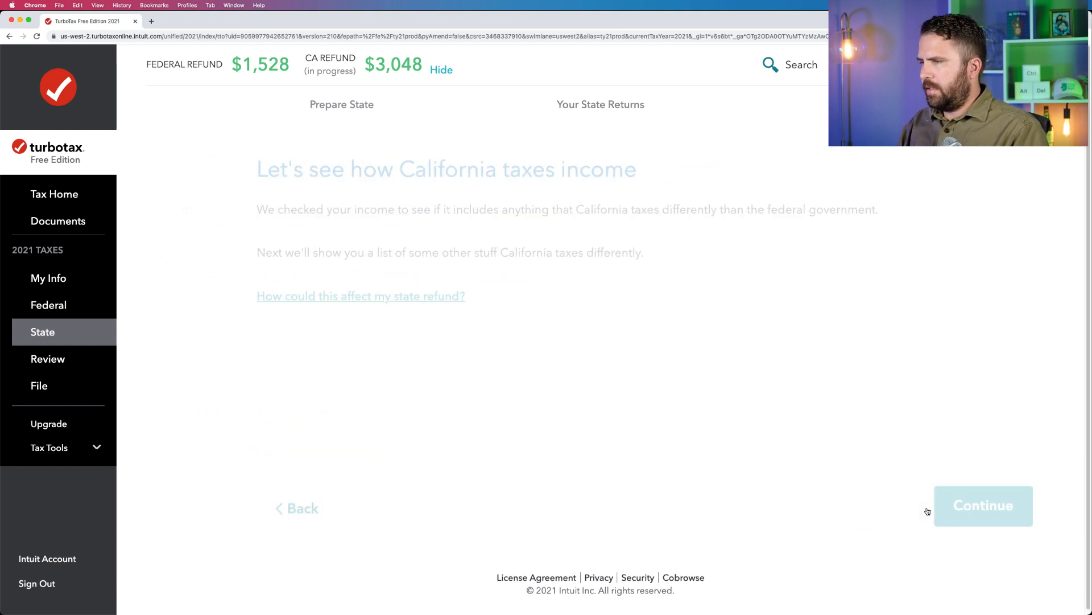
Look over the income that California handles differently and continue without starting any of the adjustments.
{"action": "left_click", "coordinate": [926, 510]}
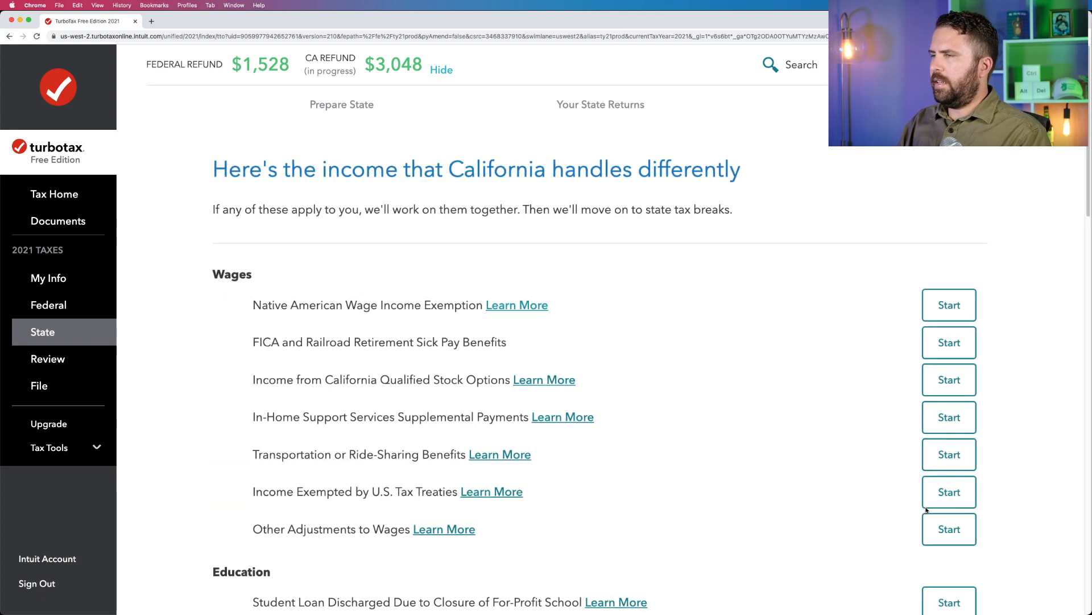
{"action": "scroll", "coordinate": [919, 497], "scroll_direction": "down", "scroll_amount": 4}
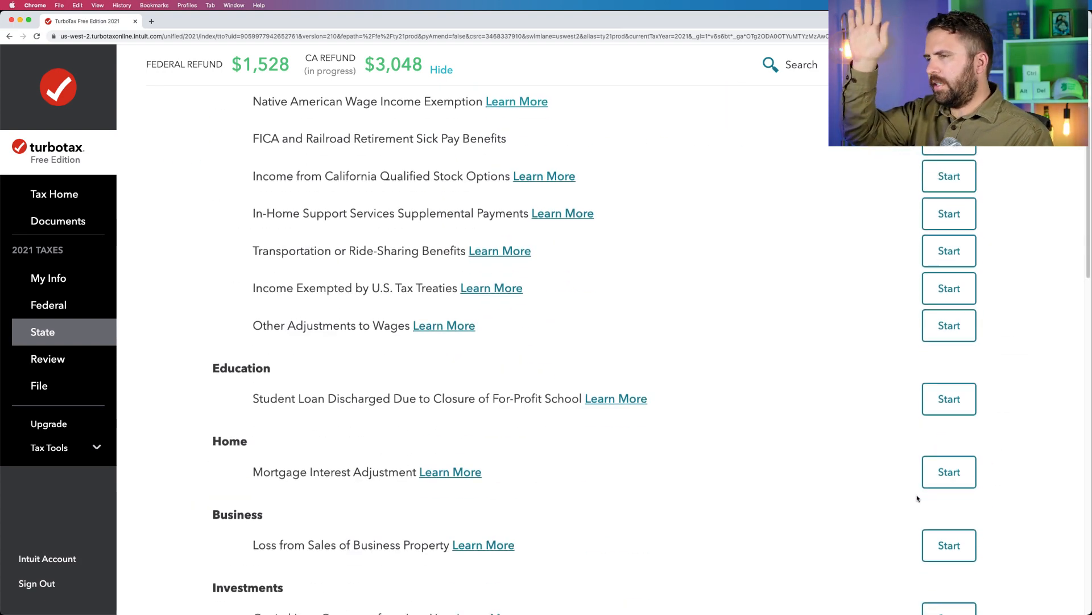
{"action": "scroll", "coordinate": [920, 497], "scroll_direction": "up", "scroll_amount": 4}
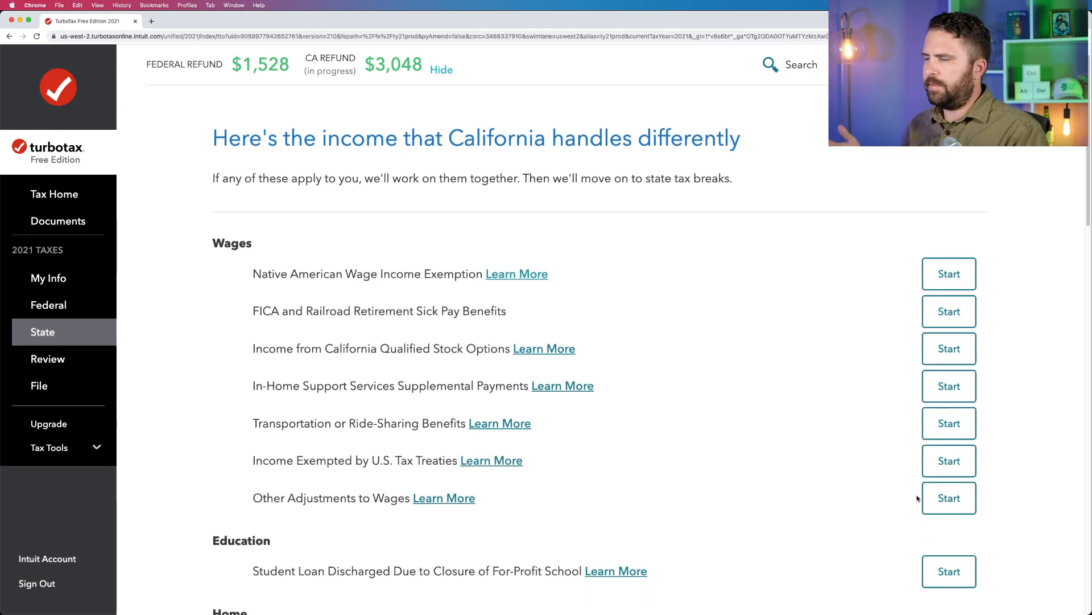
{"action": "scroll", "coordinate": [917, 499], "scroll_direction": "down", "scroll_amount": 7}
{"action": "scroll", "coordinate": [919, 498], "scroll_direction": "down", "scroll_amount": 17}
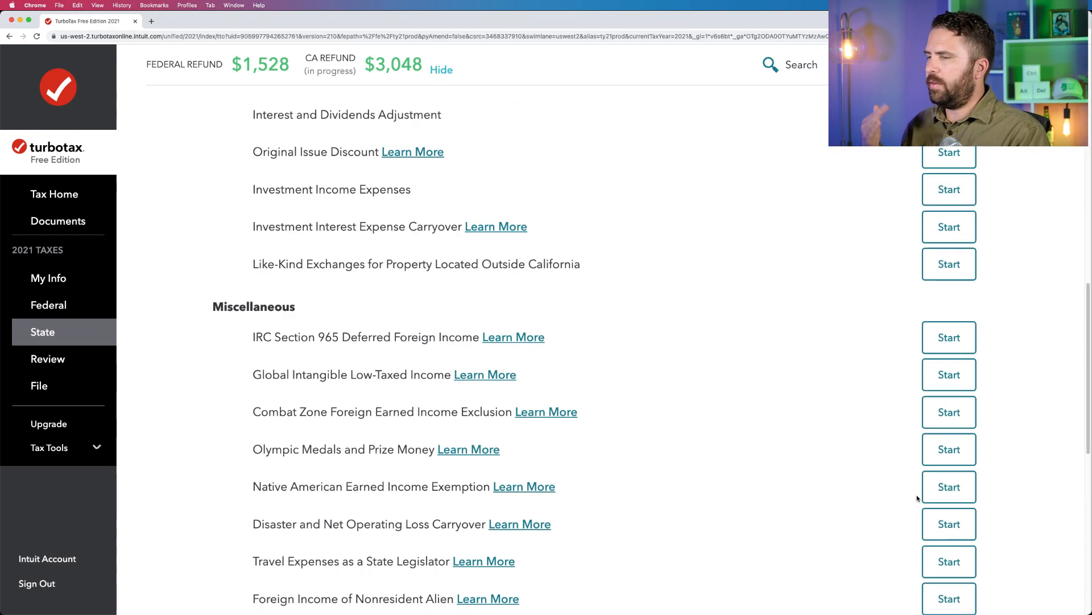
{"action": "left_click", "coordinate": [938, 501]}
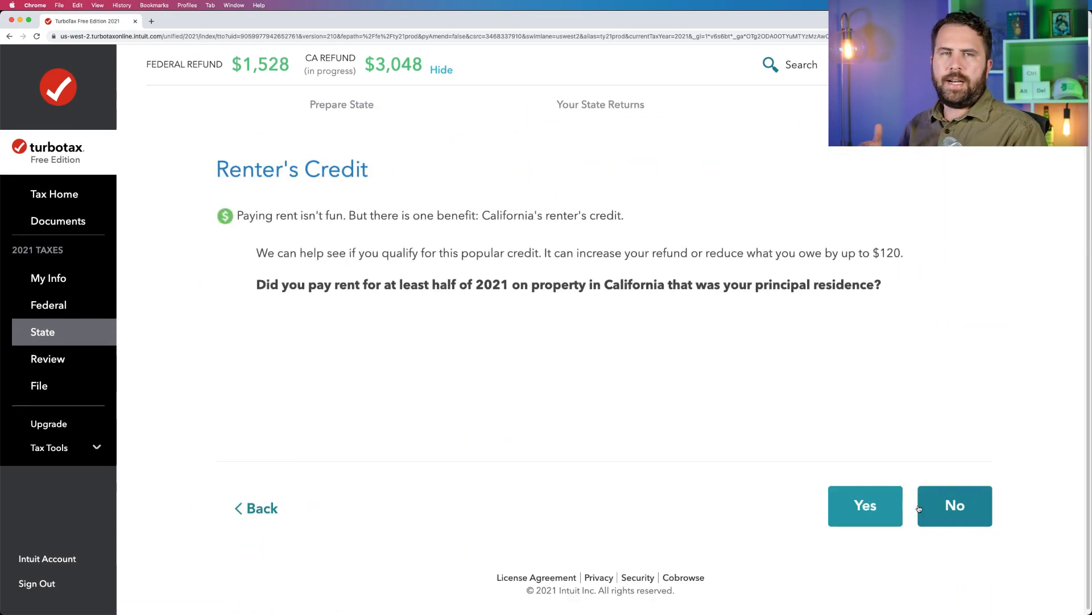
Claim the Renter's Credit with Yes to paying rent and No to every follow-up question, and report no untaxed out-of-state purchases.
{"action": "left_click", "coordinate": [888, 501]}
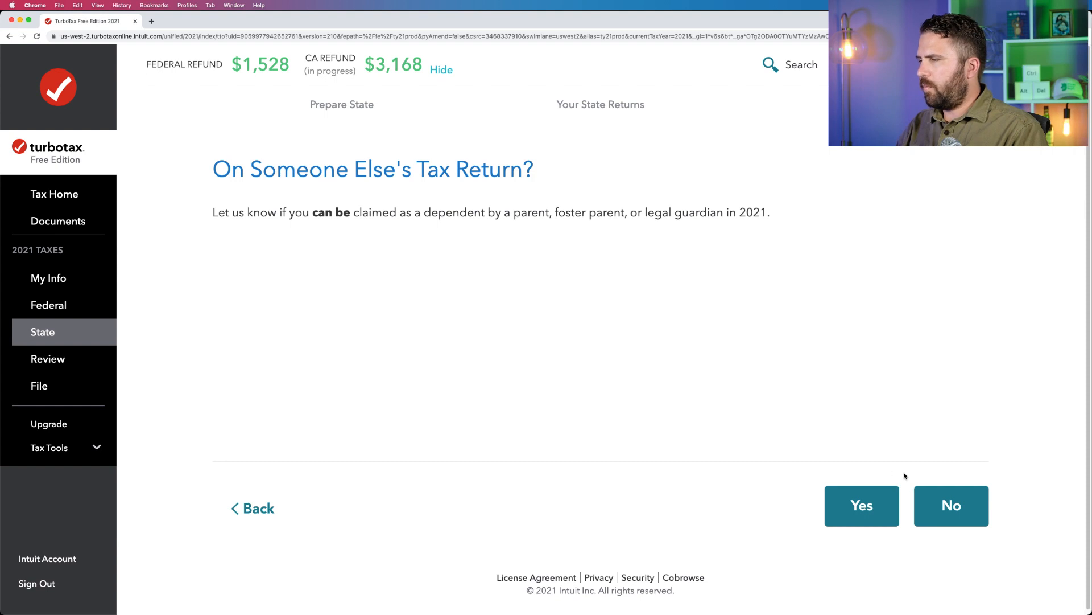
{"action": "left_click", "coordinate": [961, 510]}
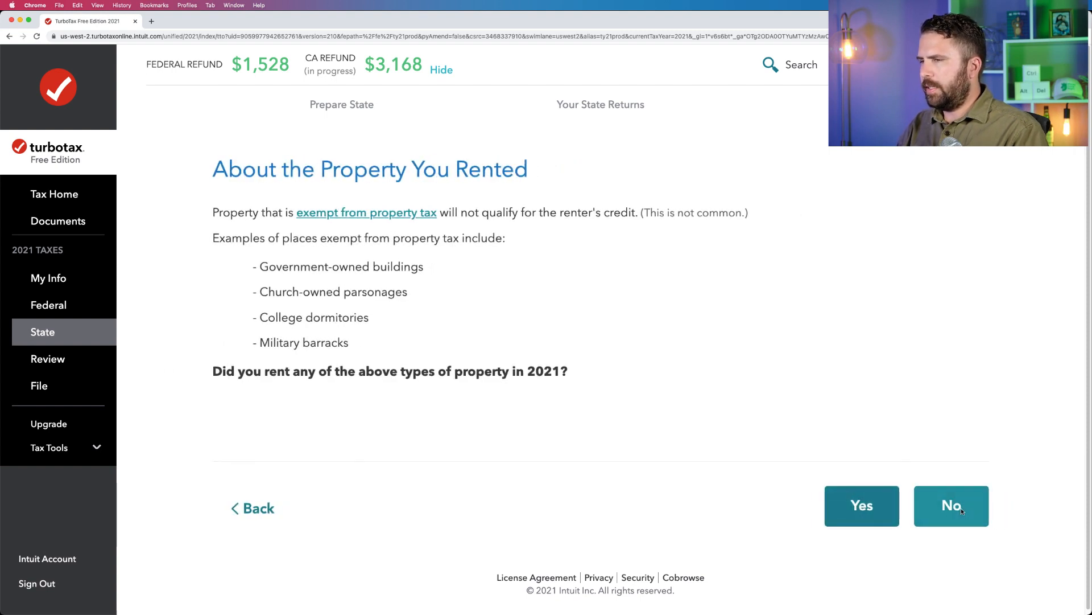
{"action": "left_click", "coordinate": [960, 510]}
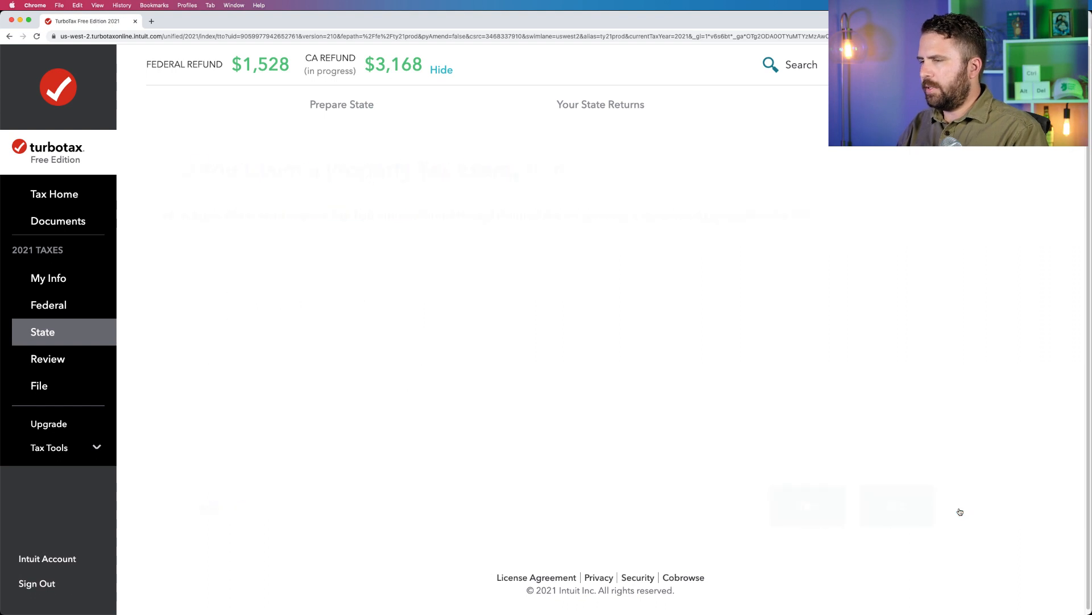
{"action": "left_click", "coordinate": [960, 510]}
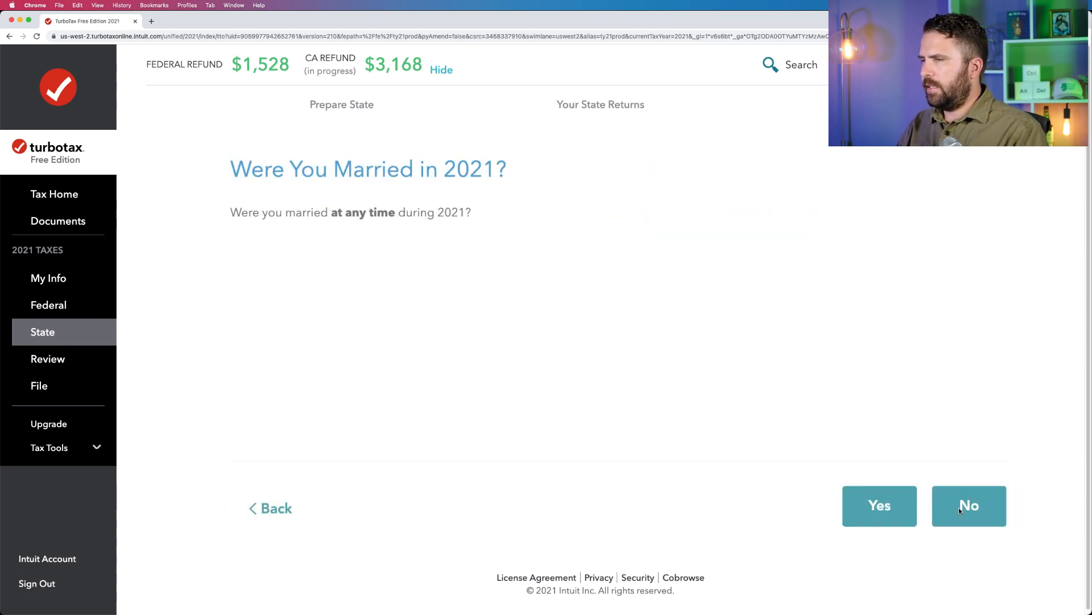
{"action": "left_click", "coordinate": [959, 510]}
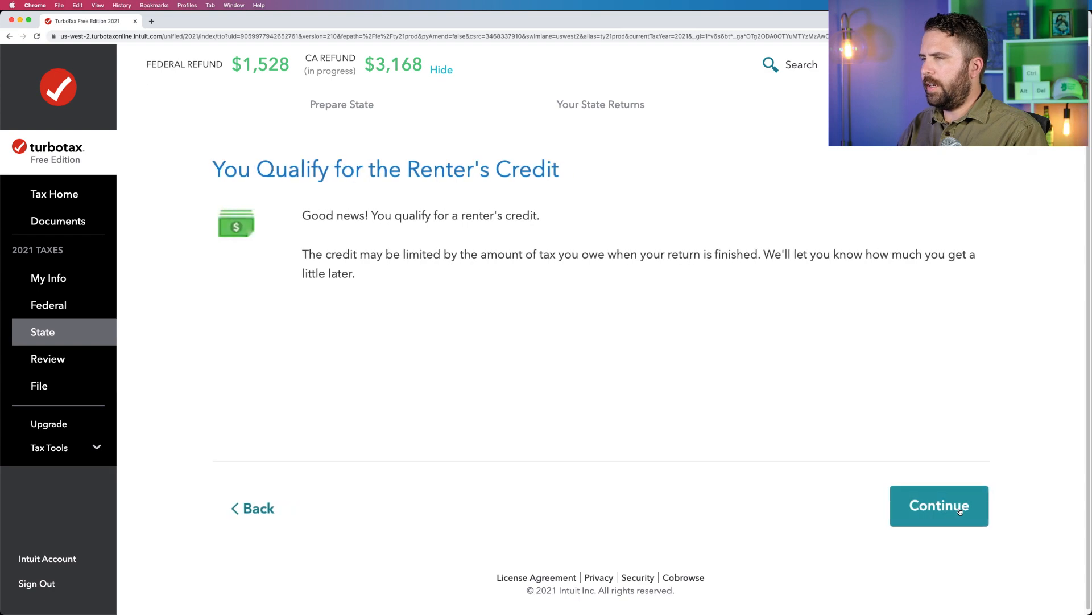
{"action": "left_click", "coordinate": [959, 511]}
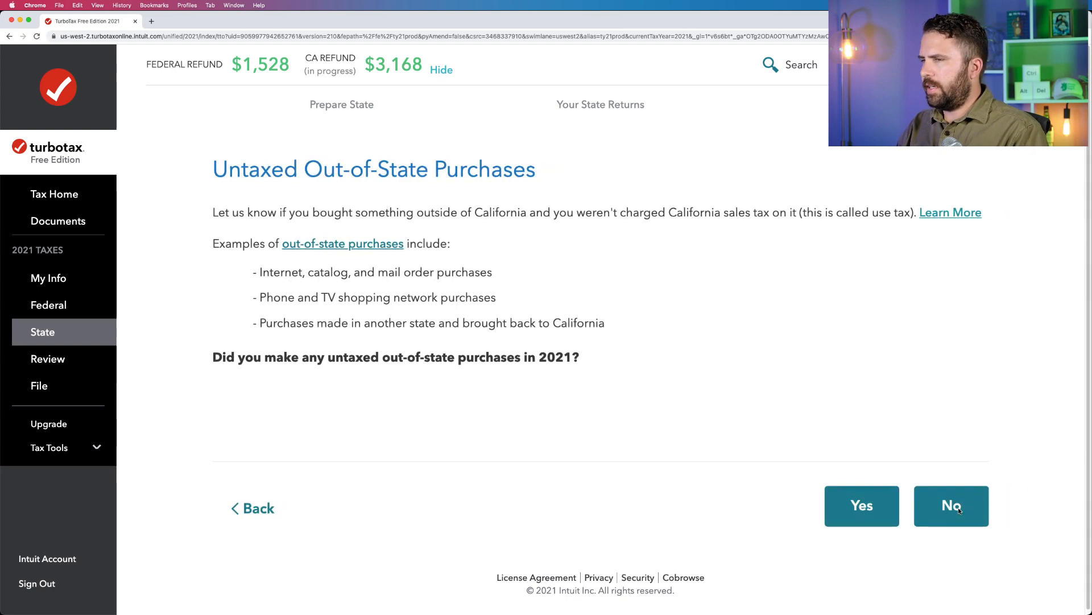
{"action": "left_click", "coordinate": [958, 507]}
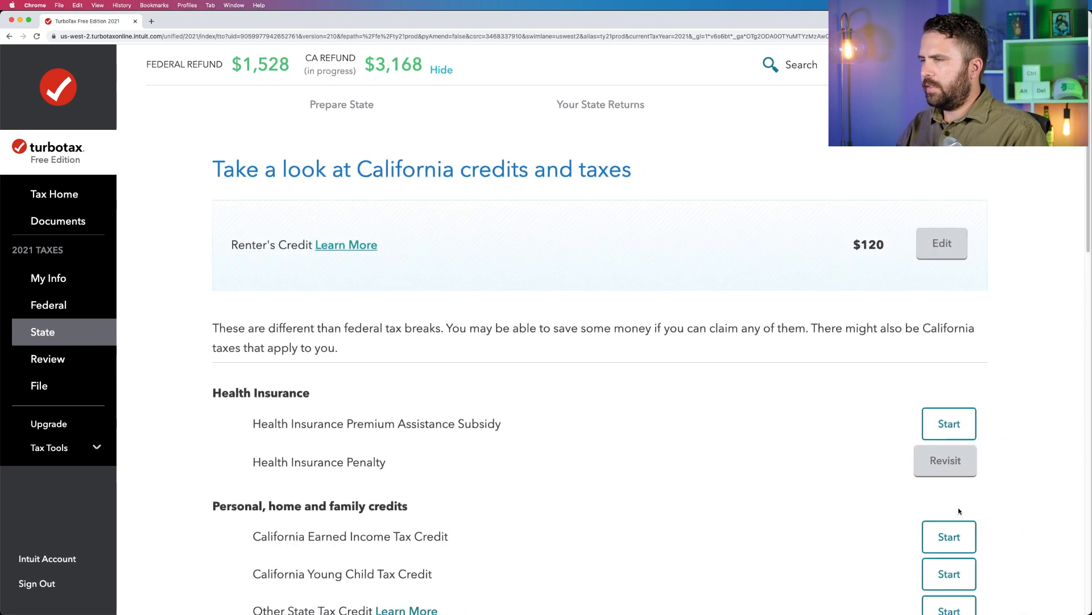
Finish the California credits and taxes without adding any and decline to donate to a special fund.
{"action": "scroll", "coordinate": [950, 499], "scroll_direction": "down", "scroll_amount": 15}
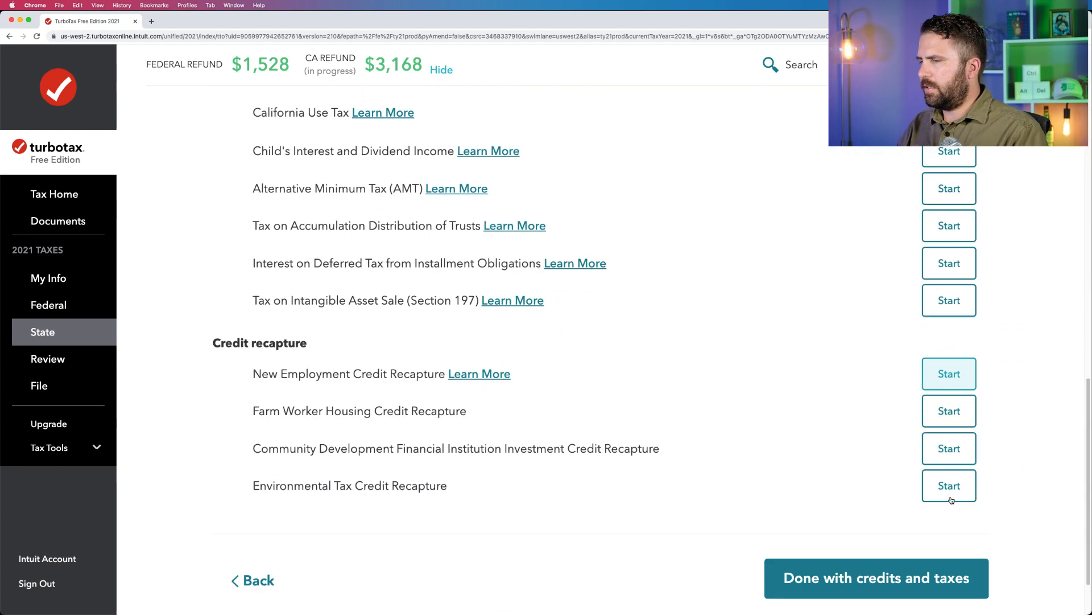
{"action": "left_click", "coordinate": [909, 510]}
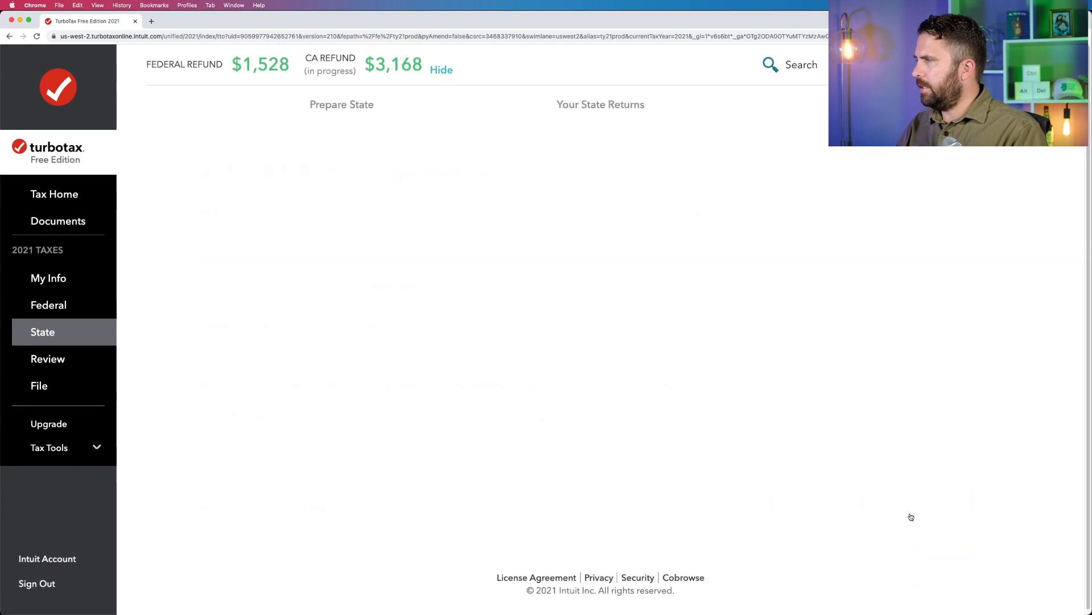
{"action": "left_click", "coordinate": [954, 515]}
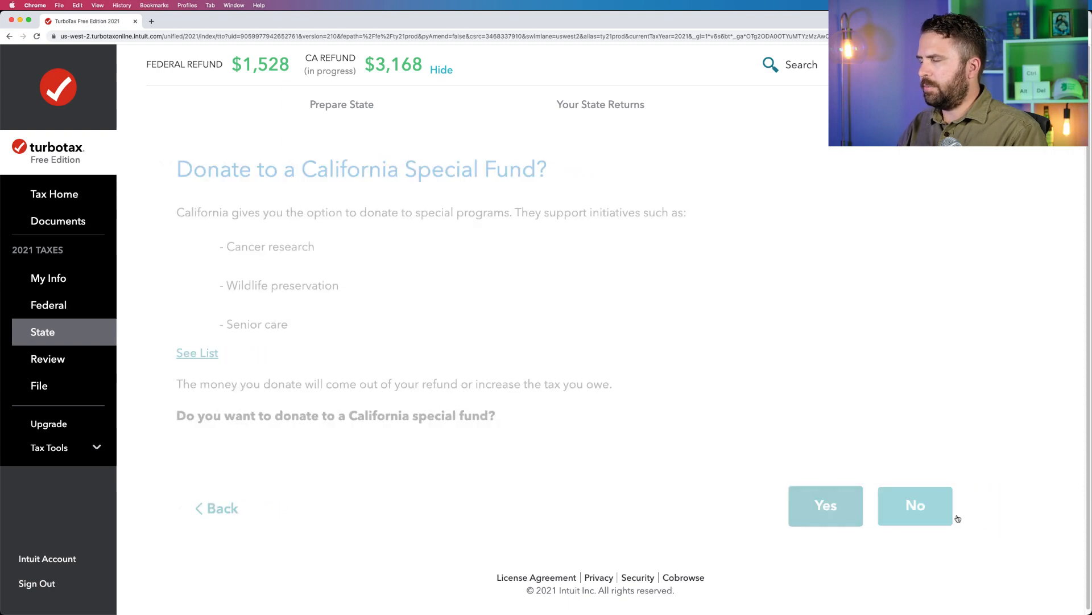
Complete the head of household review, keeping not legally married/RDP during 2021, the prefilled qualifying person, the son/daughter relationship and 365 days lived together.
{"action": "left_click", "coordinate": [957, 517]}
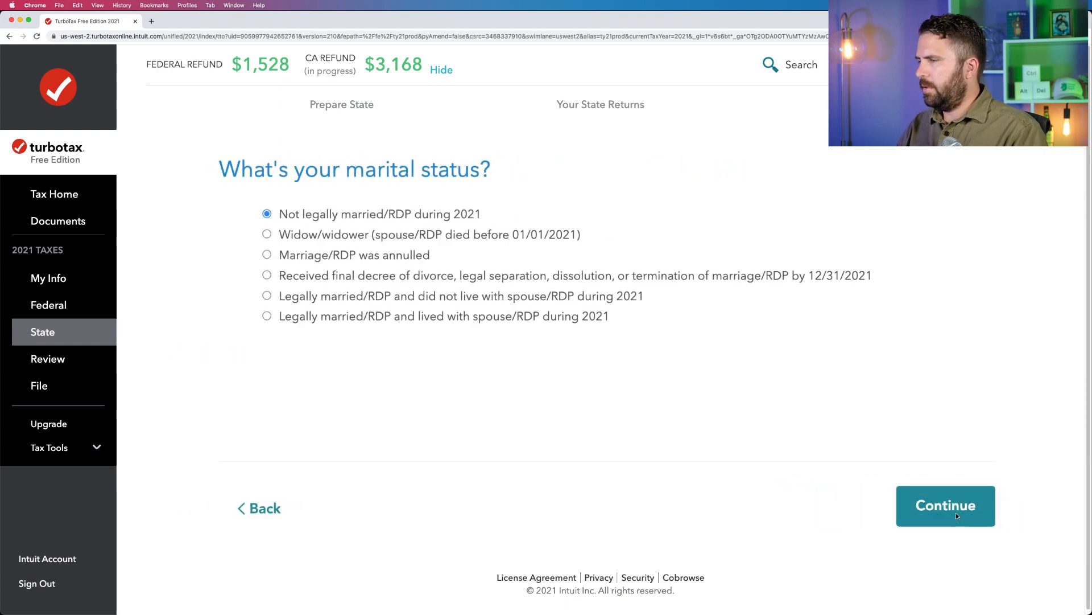
{"action": "left_click", "coordinate": [956, 514]}
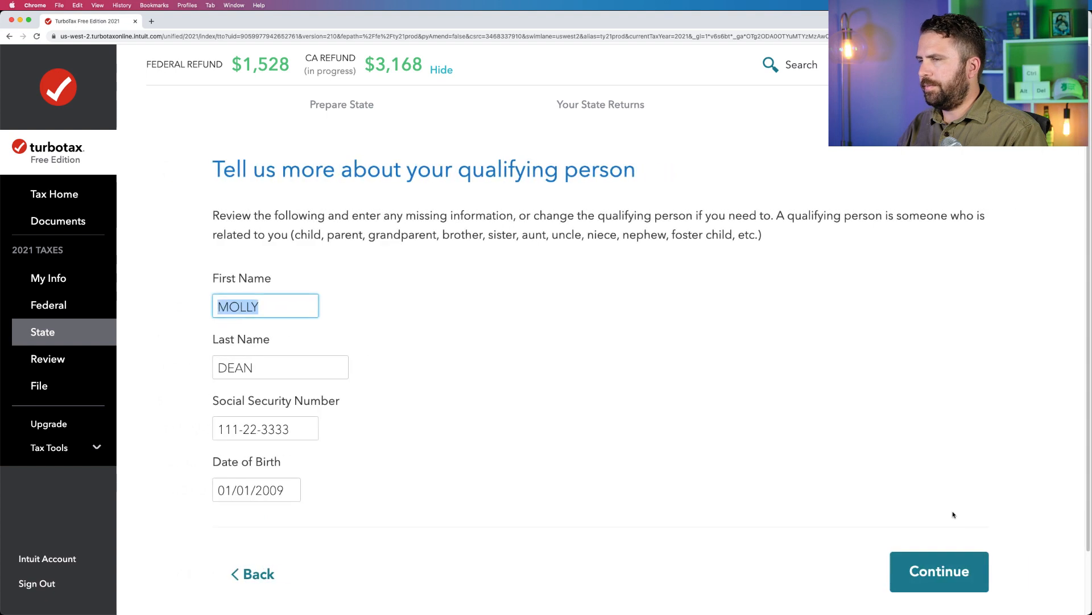
{"action": "left_click", "coordinate": [951, 571]}
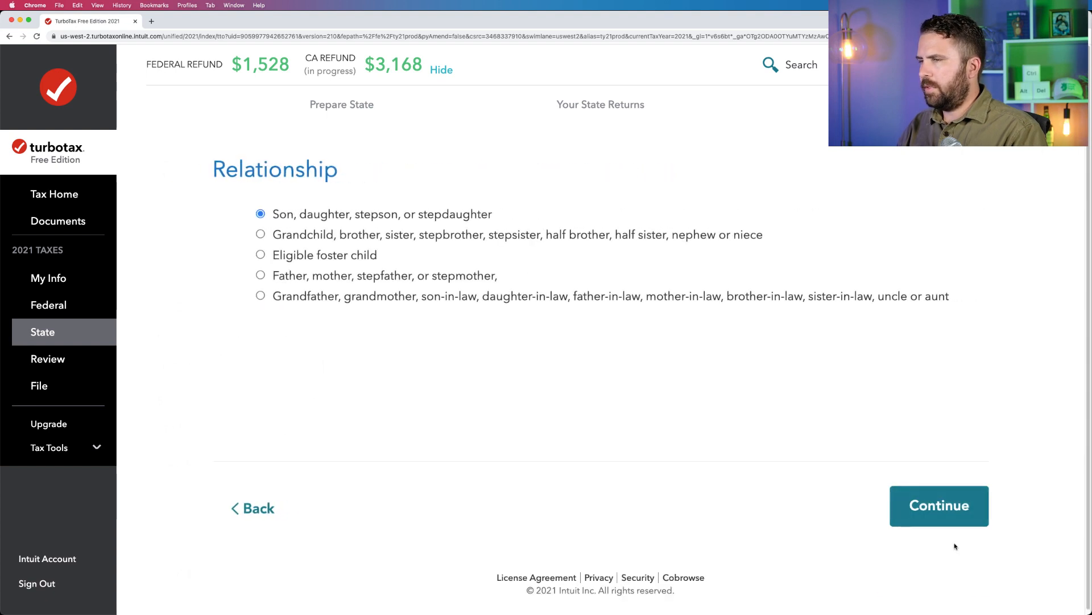
{"action": "left_click", "coordinate": [949, 505]}
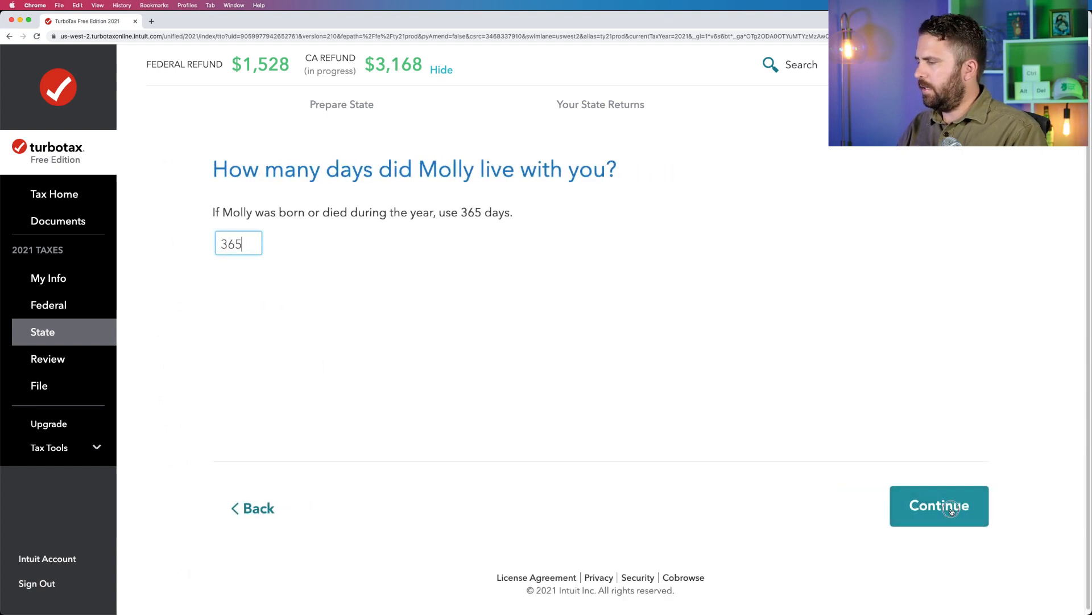
{"action": "left_click", "coordinate": [951, 511]}
{"action": "left_click", "coordinate": [949, 508]}
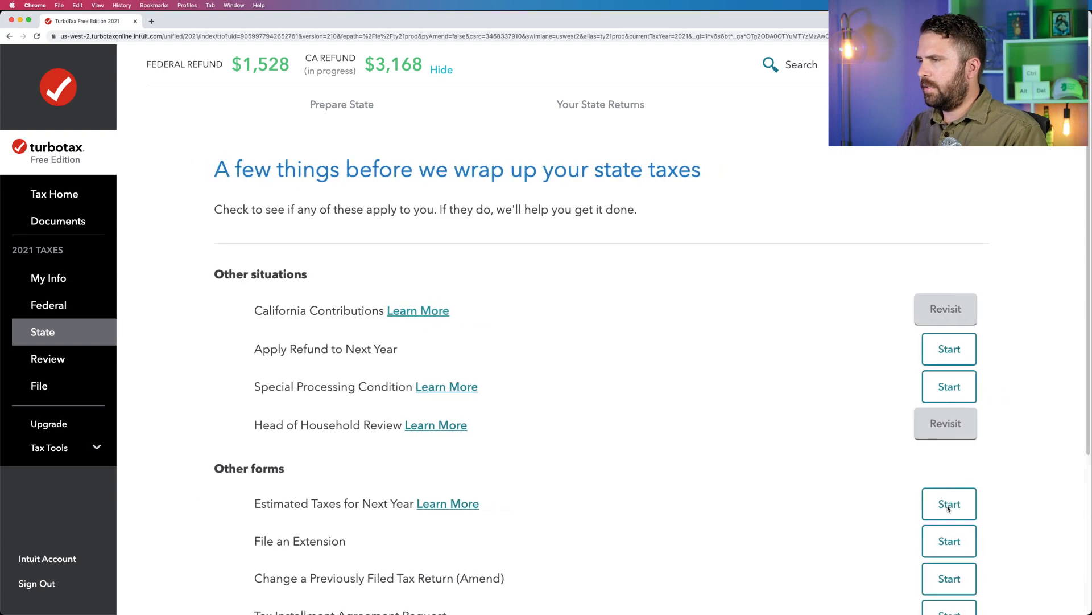
Skip the remaining other situations and other forms, and have the 2021 California taxes checked over.
{"action": "scroll", "coordinate": [949, 508], "scroll_direction": "down", "scroll_amount": 5}
{"action": "left_click", "coordinate": [949, 519]}
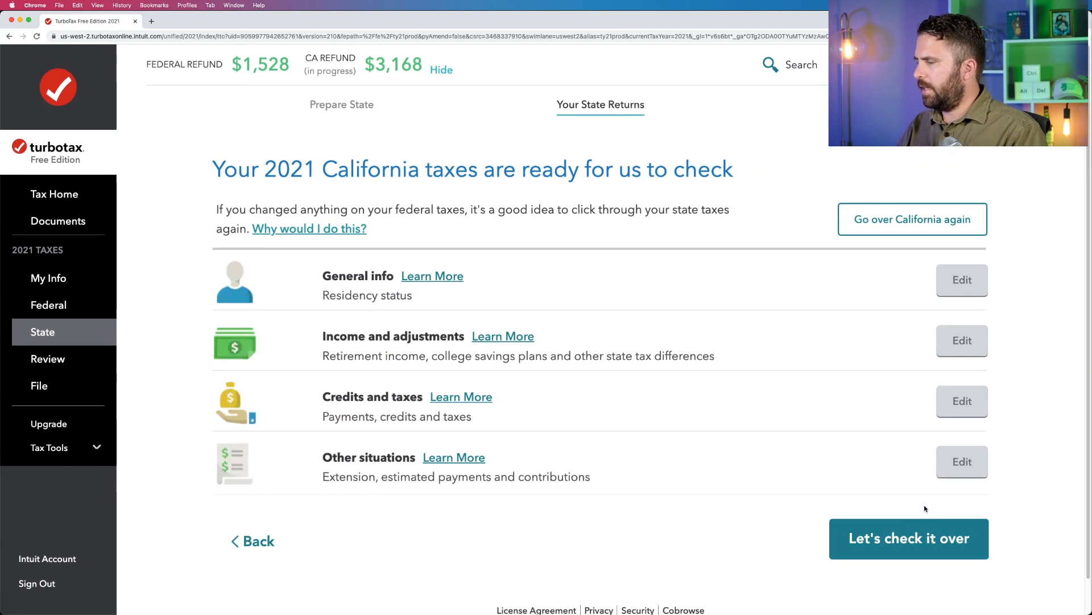
{"action": "left_click", "coordinate": [924, 528]}
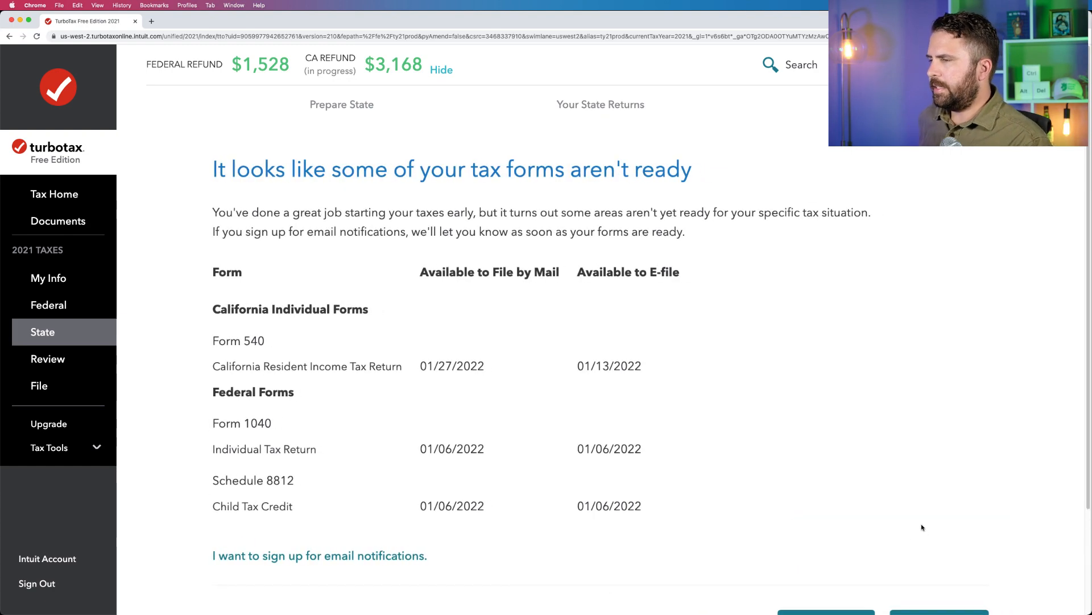
Continue past the list of tax forms that aren't ready and finish the state section with California as the only state.
{"action": "scroll", "coordinate": [917, 519], "scroll_direction": "down", "scroll_amount": 3}
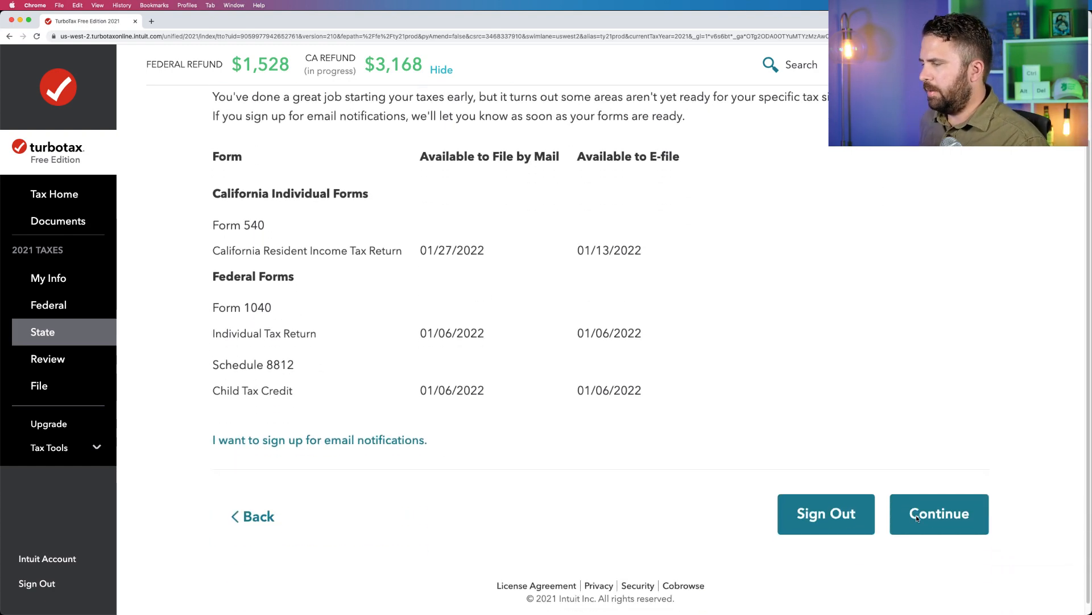
{"action": "left_click", "coordinate": [936, 524]}
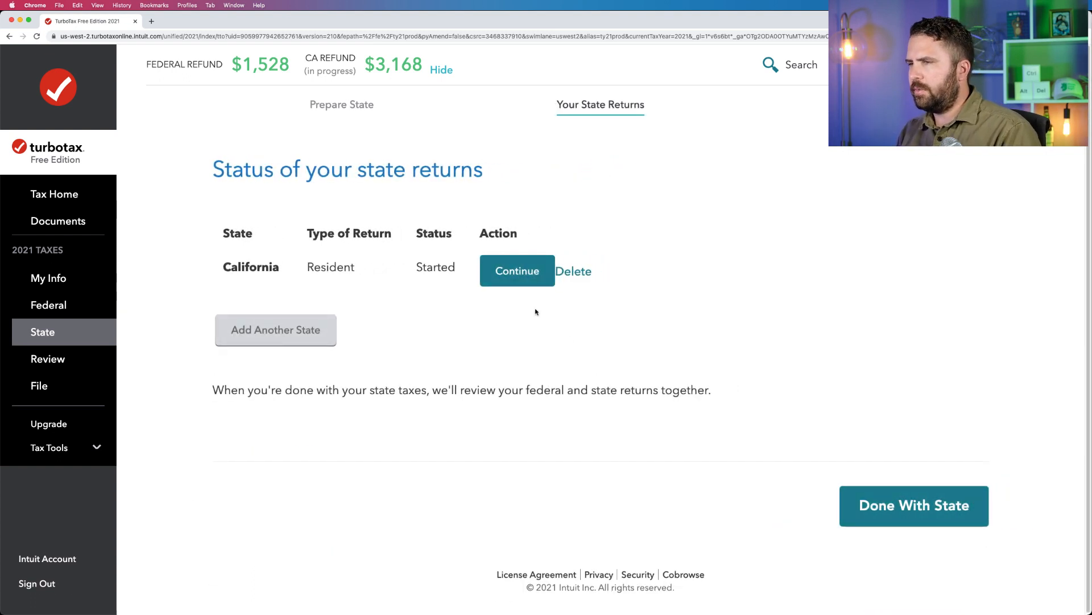
{"action": "left_click", "coordinate": [883, 500]}
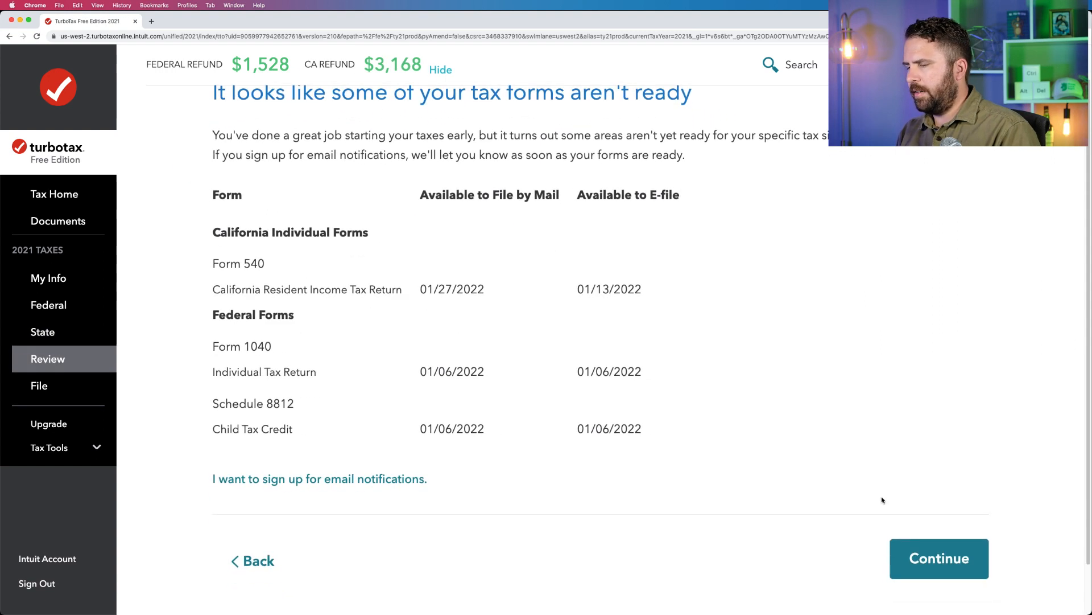
{"action": "scroll", "coordinate": [883, 500], "scroll_direction": "down", "scroll_amount": 1}
{"action": "scroll", "coordinate": [882, 500], "scroll_direction": "up", "scroll_amount": 1}
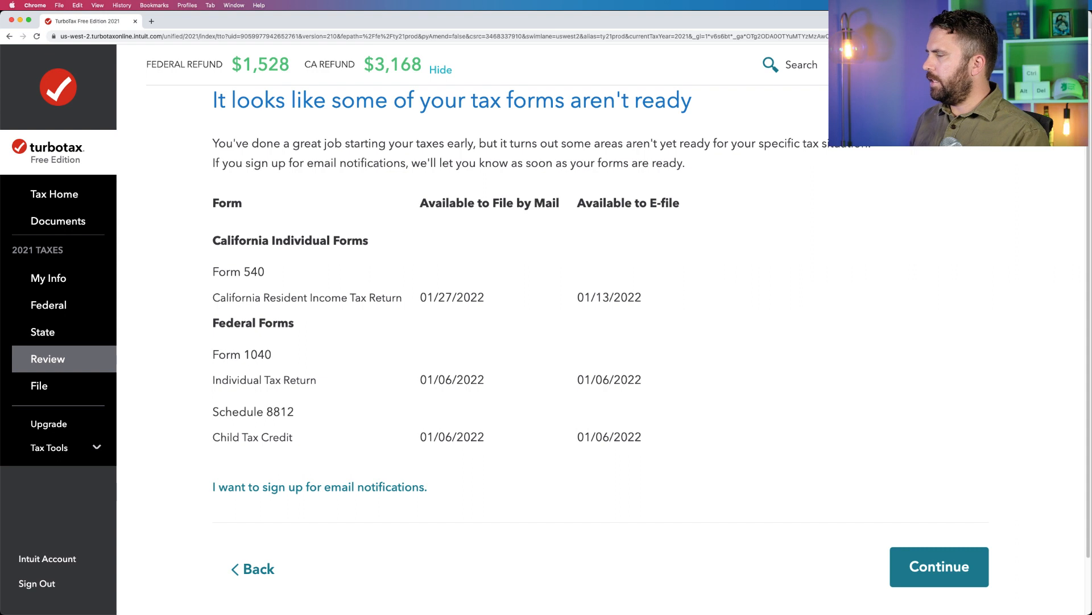
{"action": "key", "text": "super+Tab"}
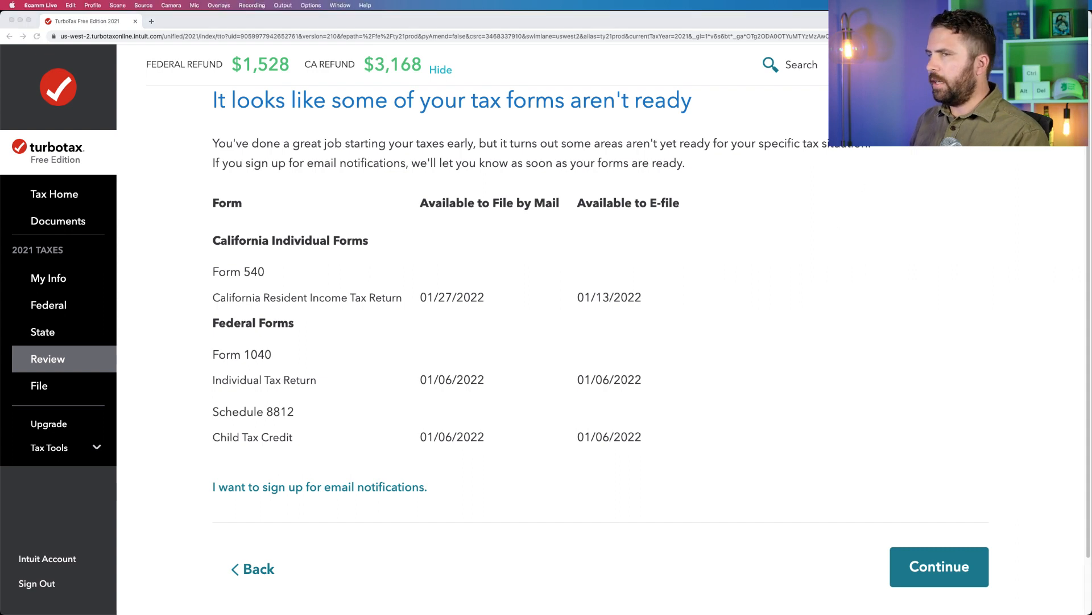